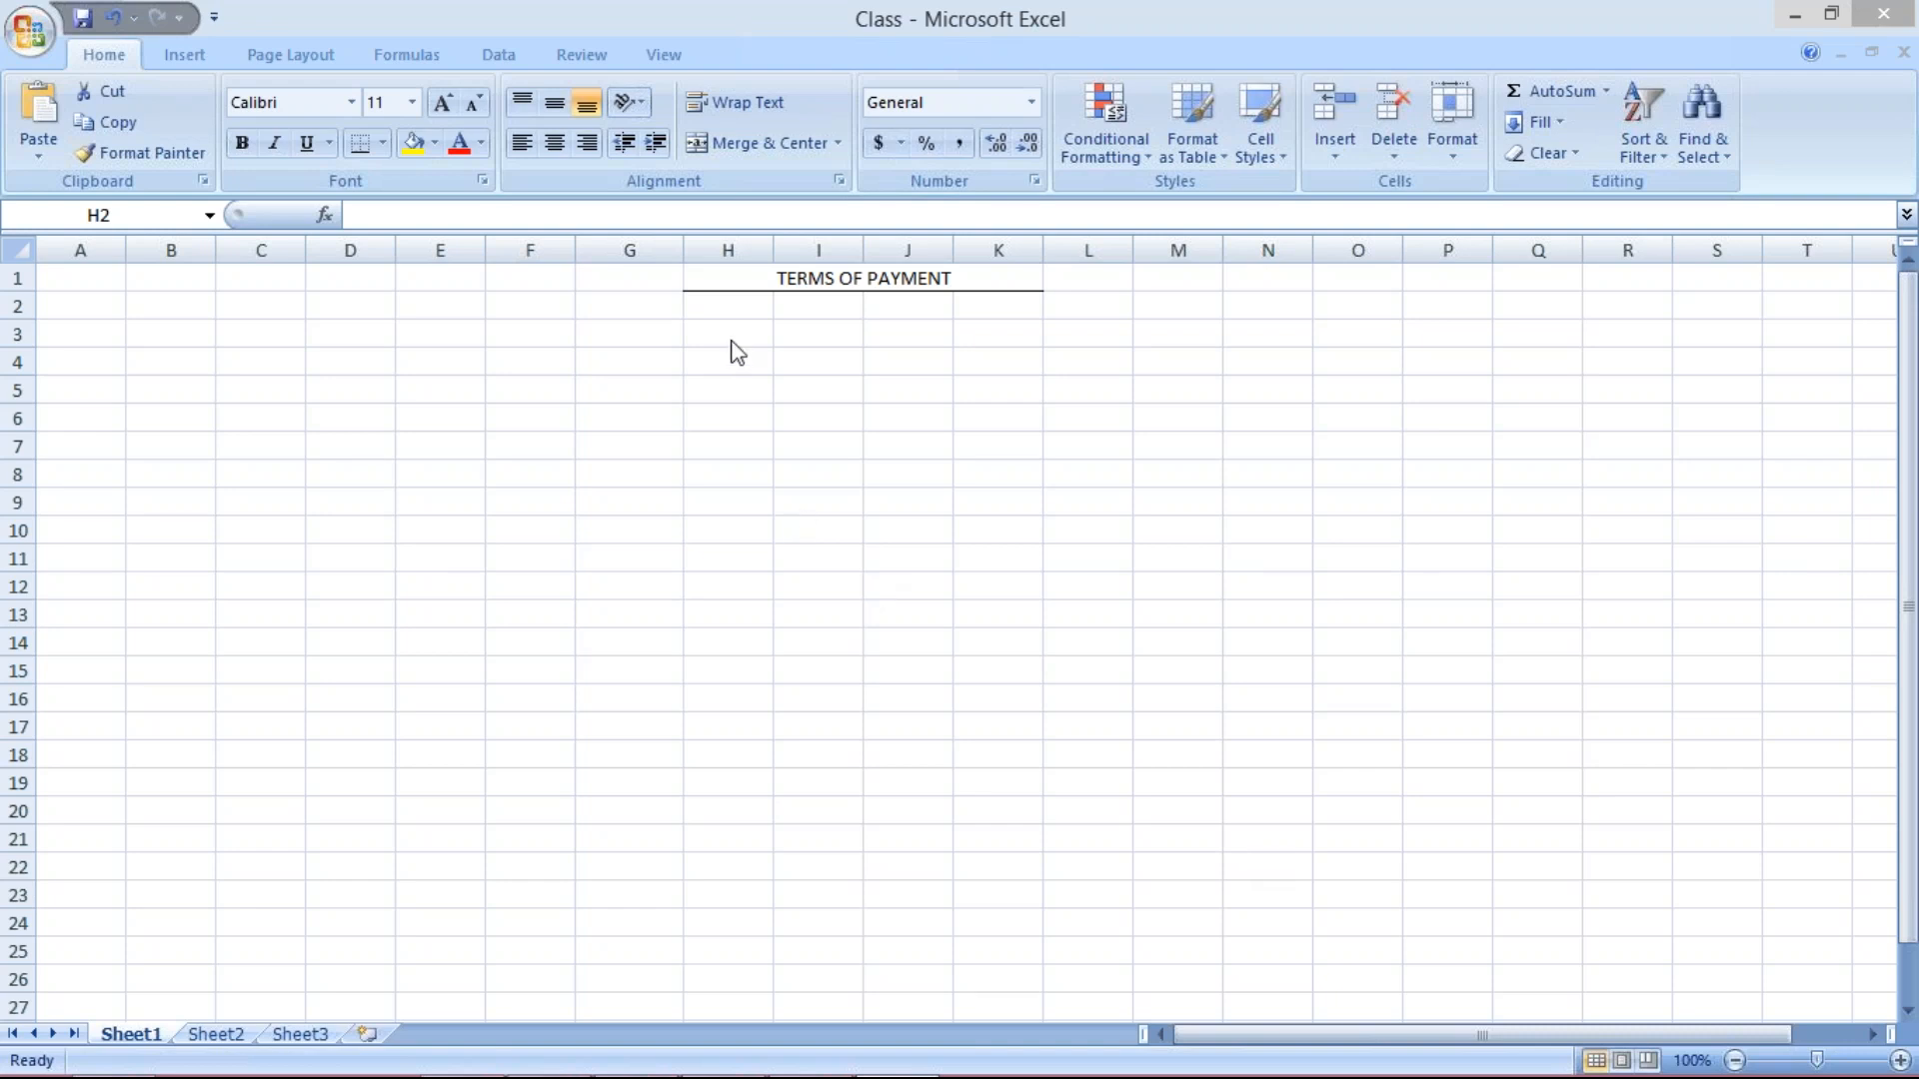
Enter the 15TH example in H3 and the start date 01.07.2017 in H4.
left_click(727, 306)
left_click(727, 334)
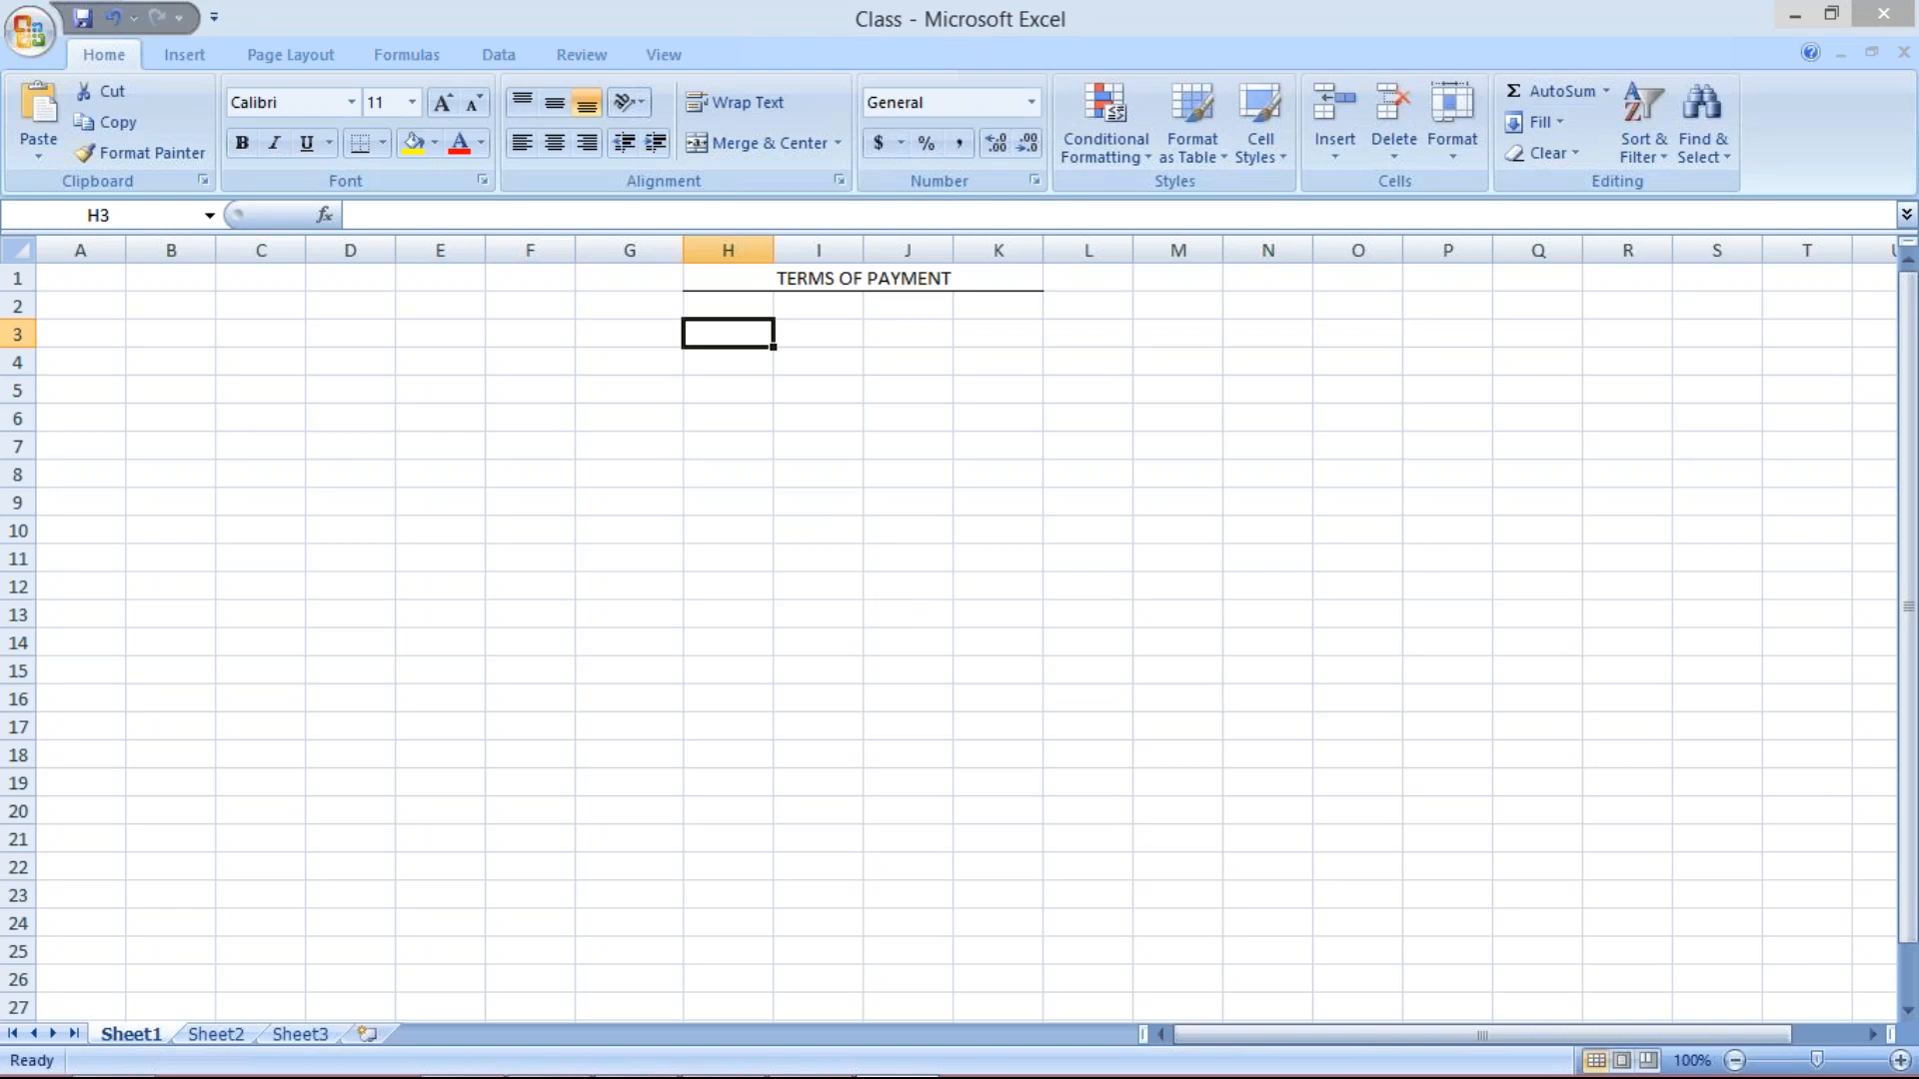
type("15TH")
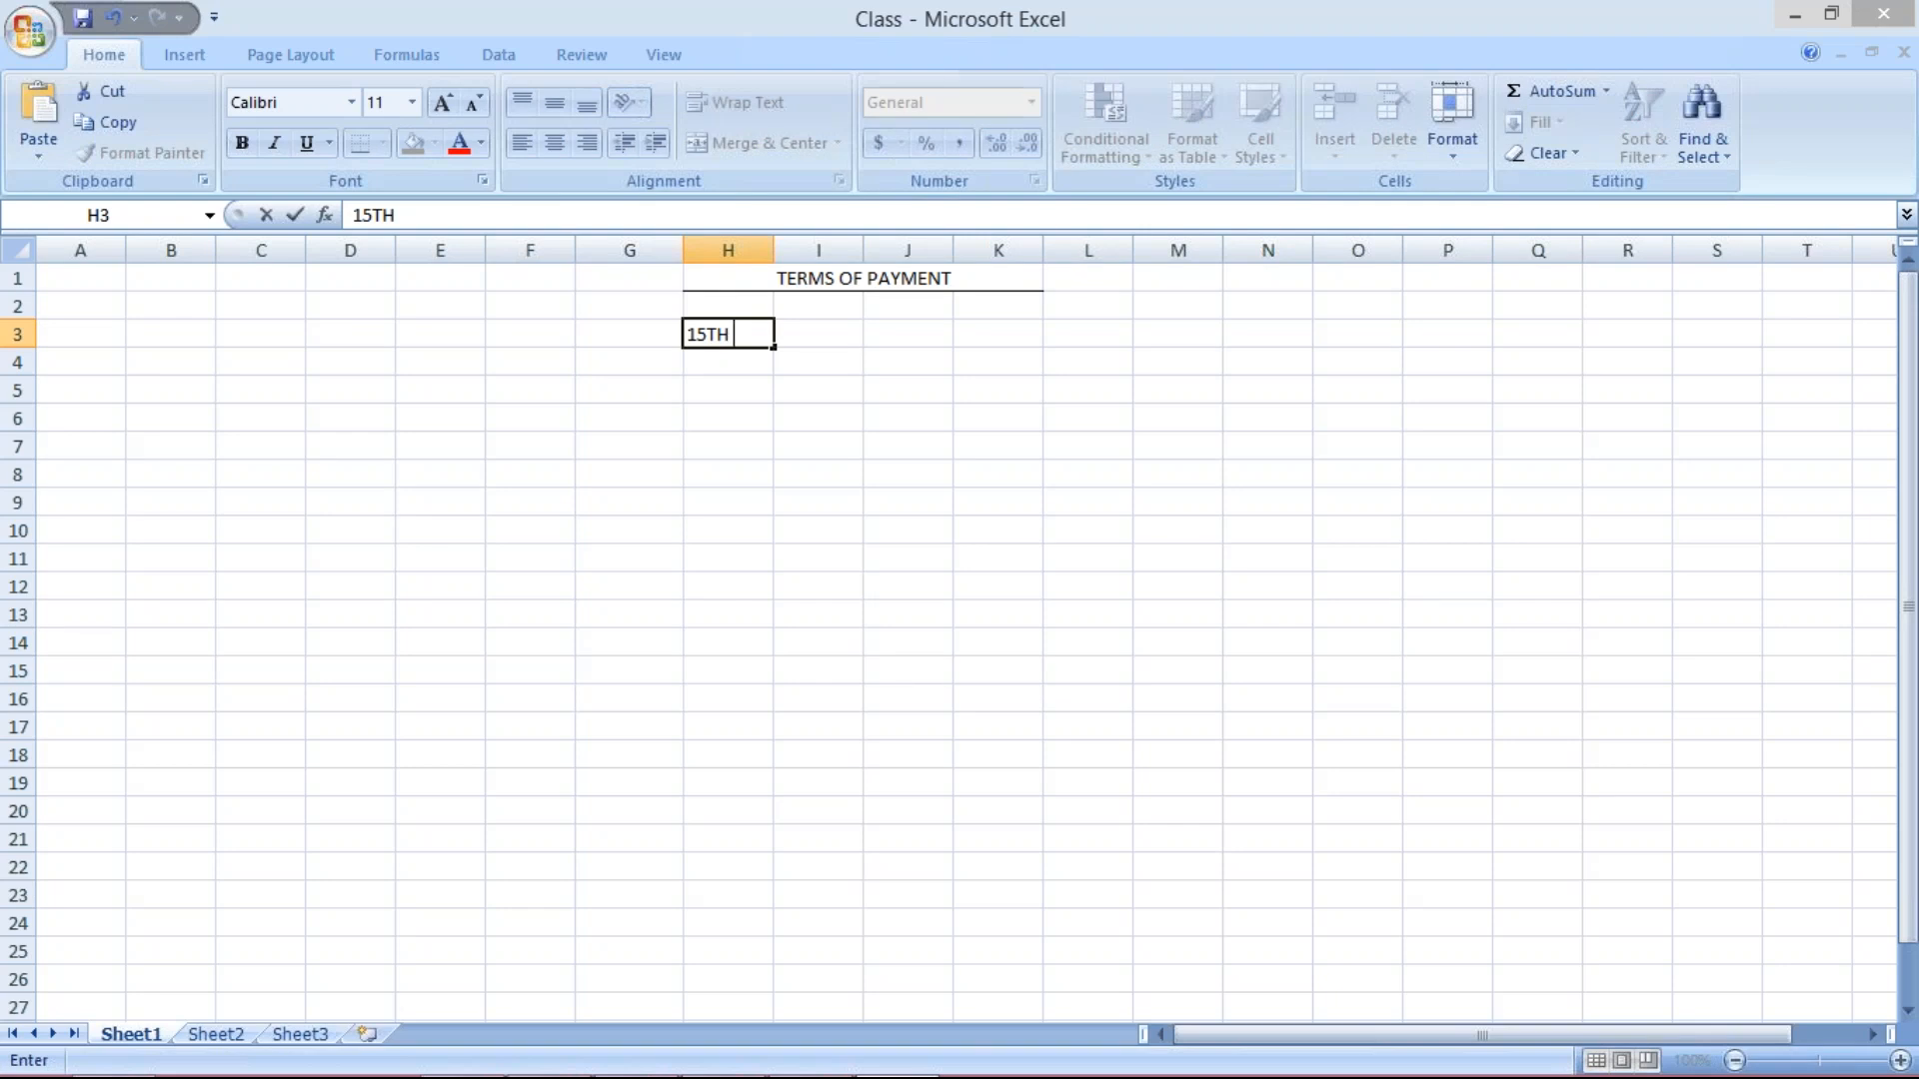
key("Return")
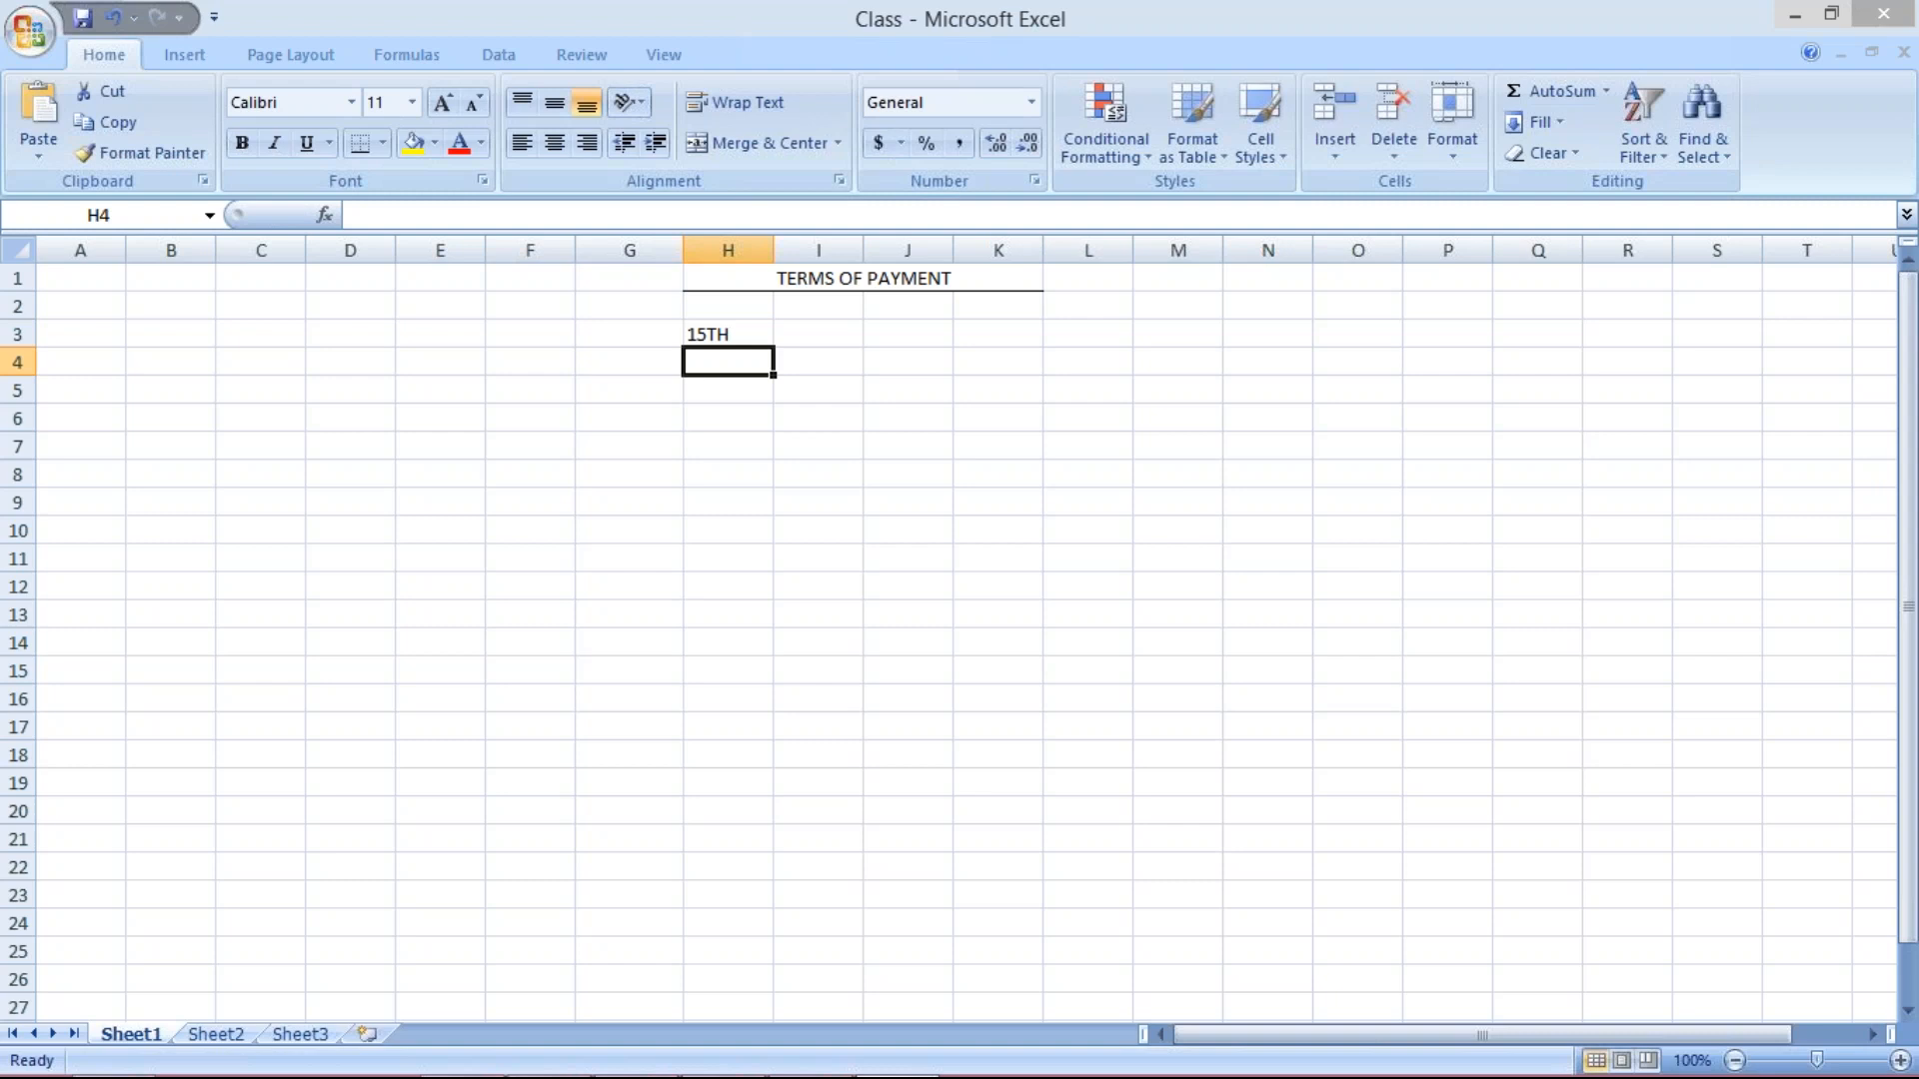
type("01")
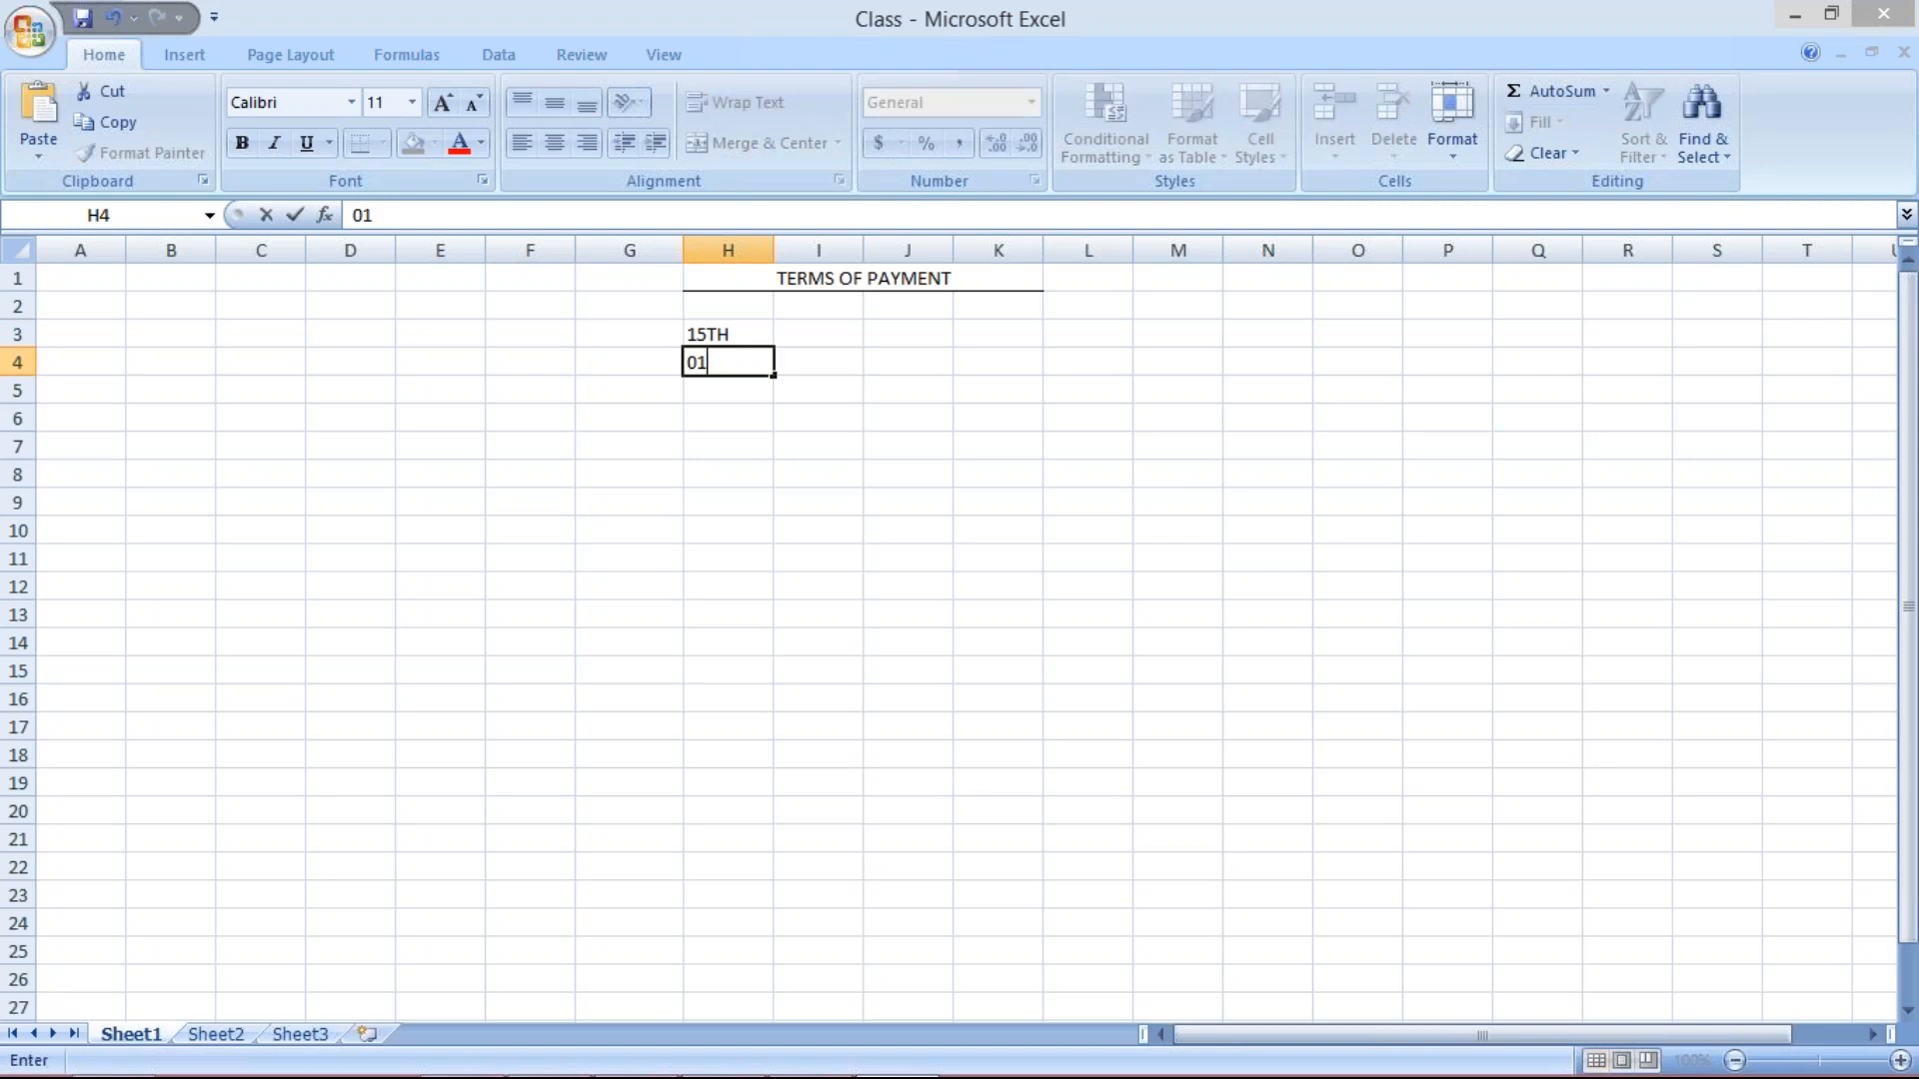
type(".07.2017")
key("F2")
Widen column H, enter the end date 31.07.2017 in I4, and autofit column I.
left_click_drag(772, 245, 782, 245)
left_click(827, 250)
left_click(825, 358)
type("31.")
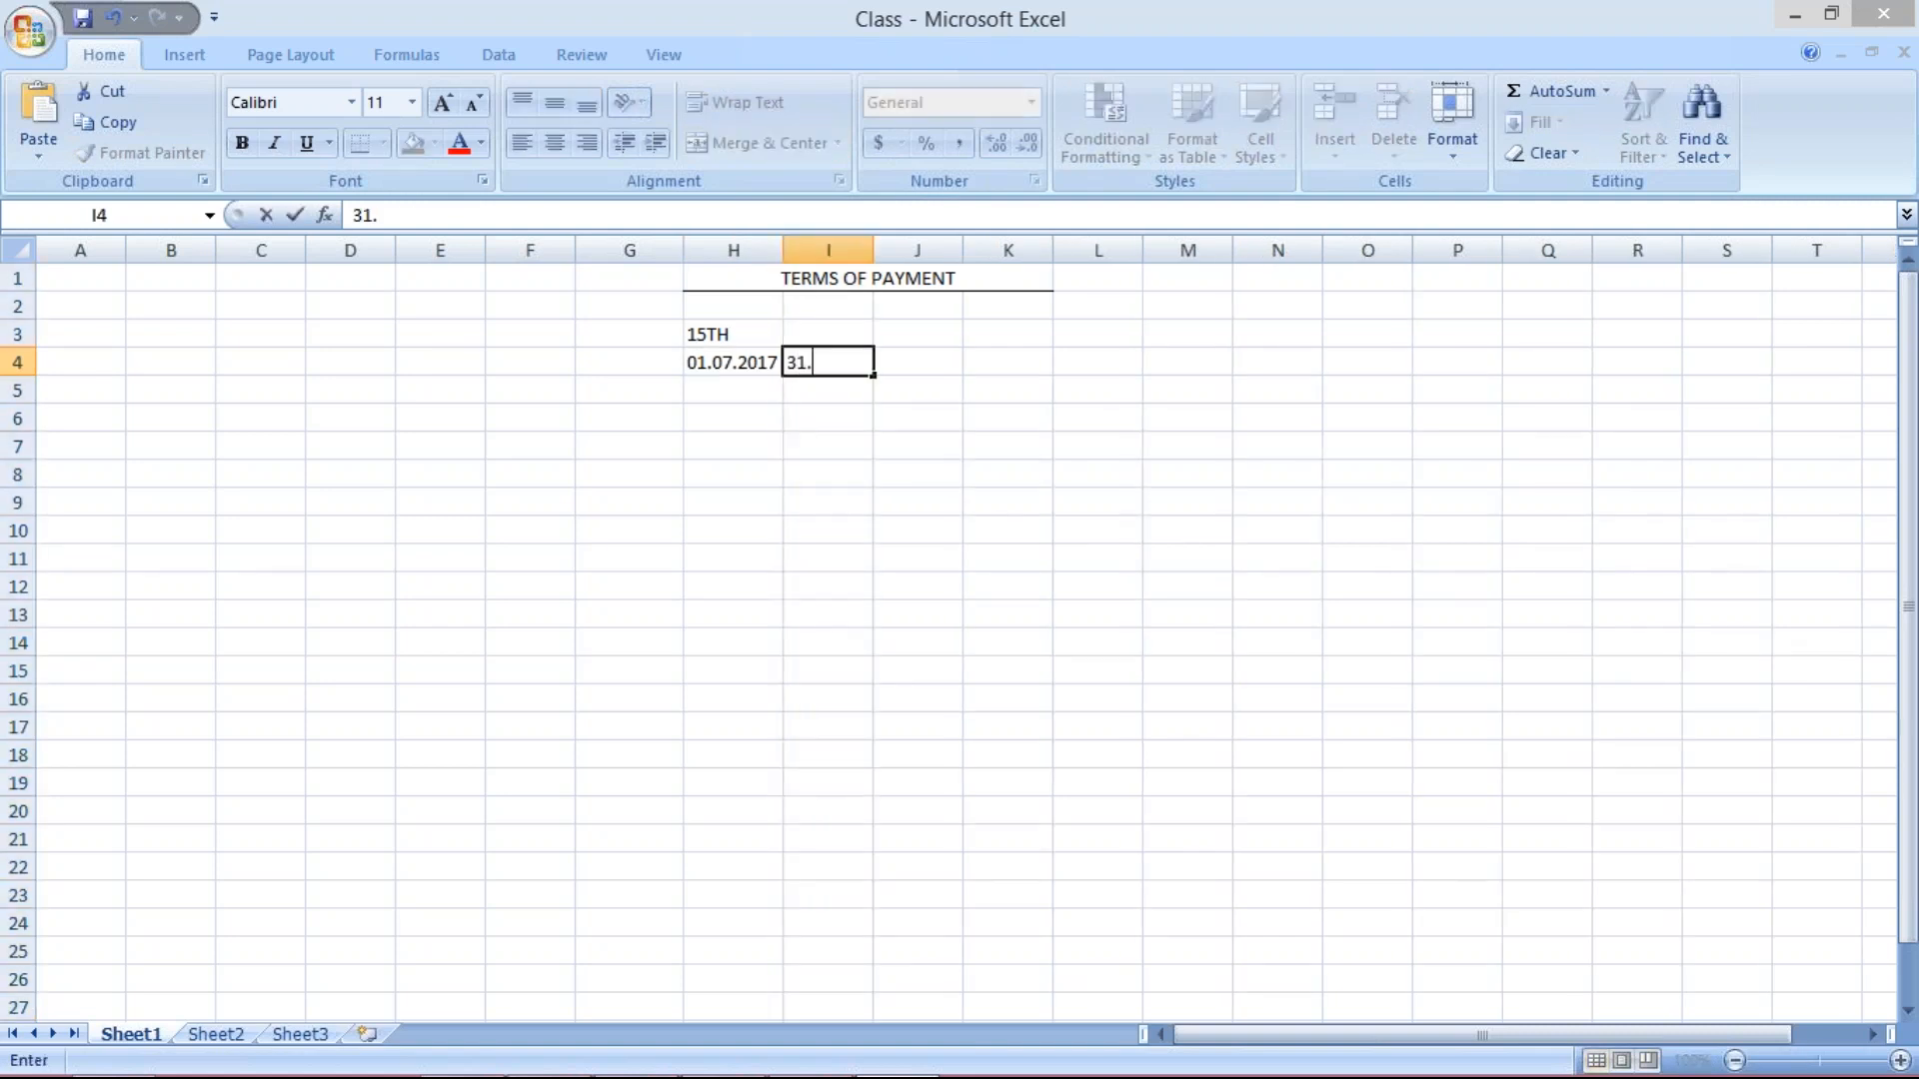
type("07.2017")
left_click(865, 249)
double_click(874, 249)
left_click(951, 360)
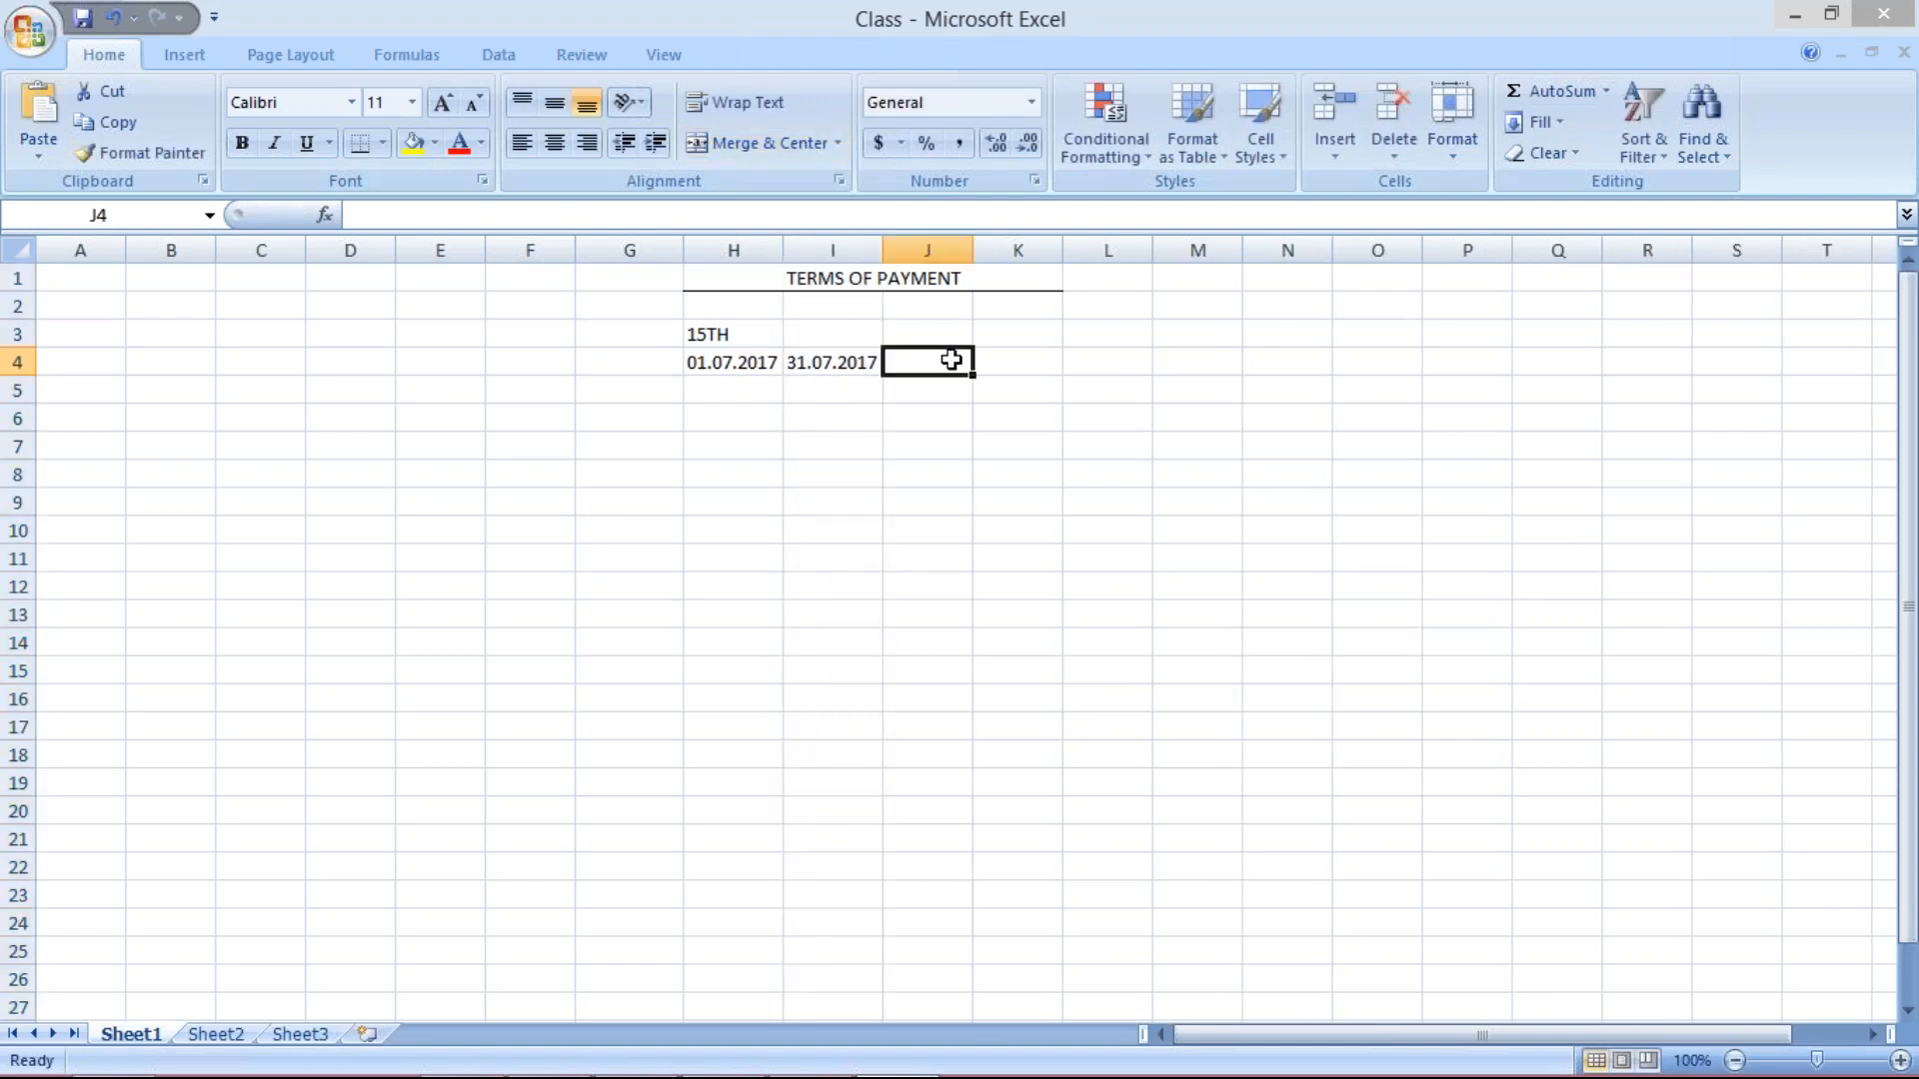
Enter 10 in G4 and centre it.
left_click(637, 358)
type("10")
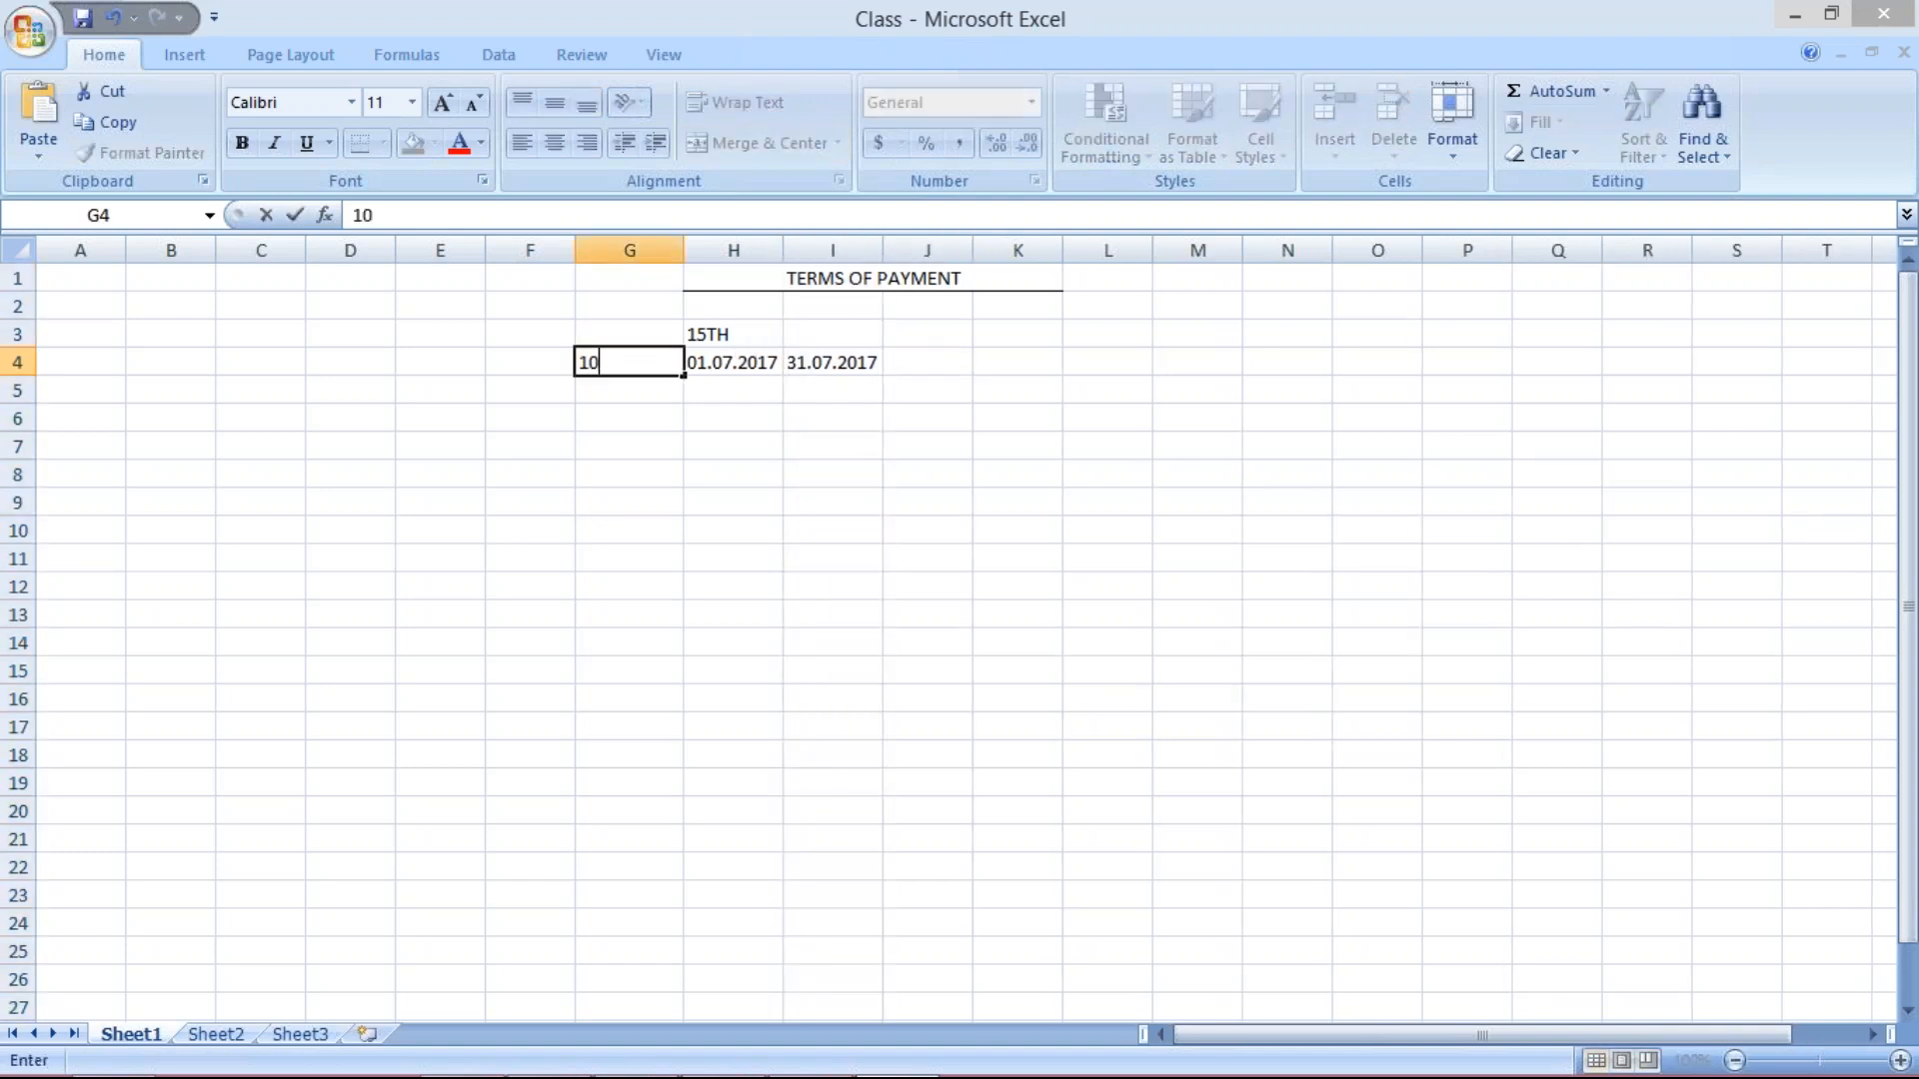
left_click(927, 360)
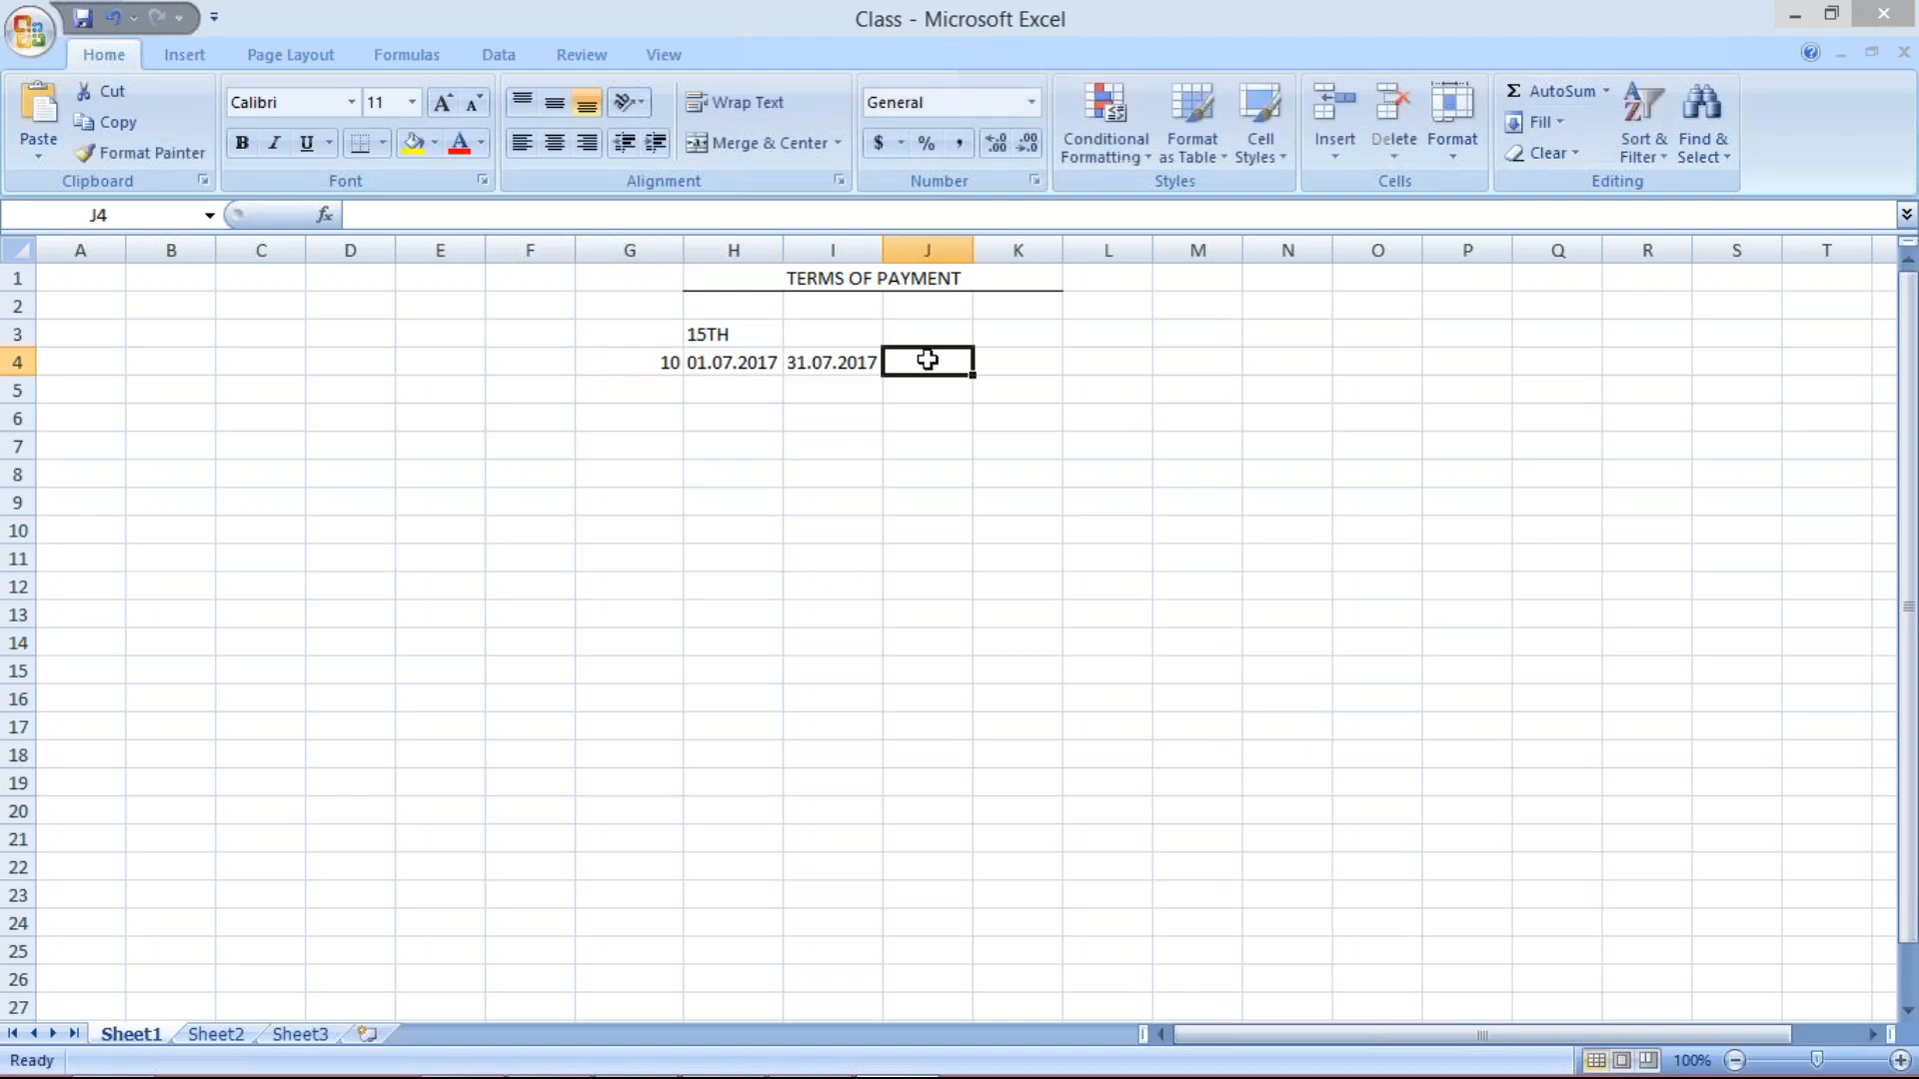
left_click(605, 367)
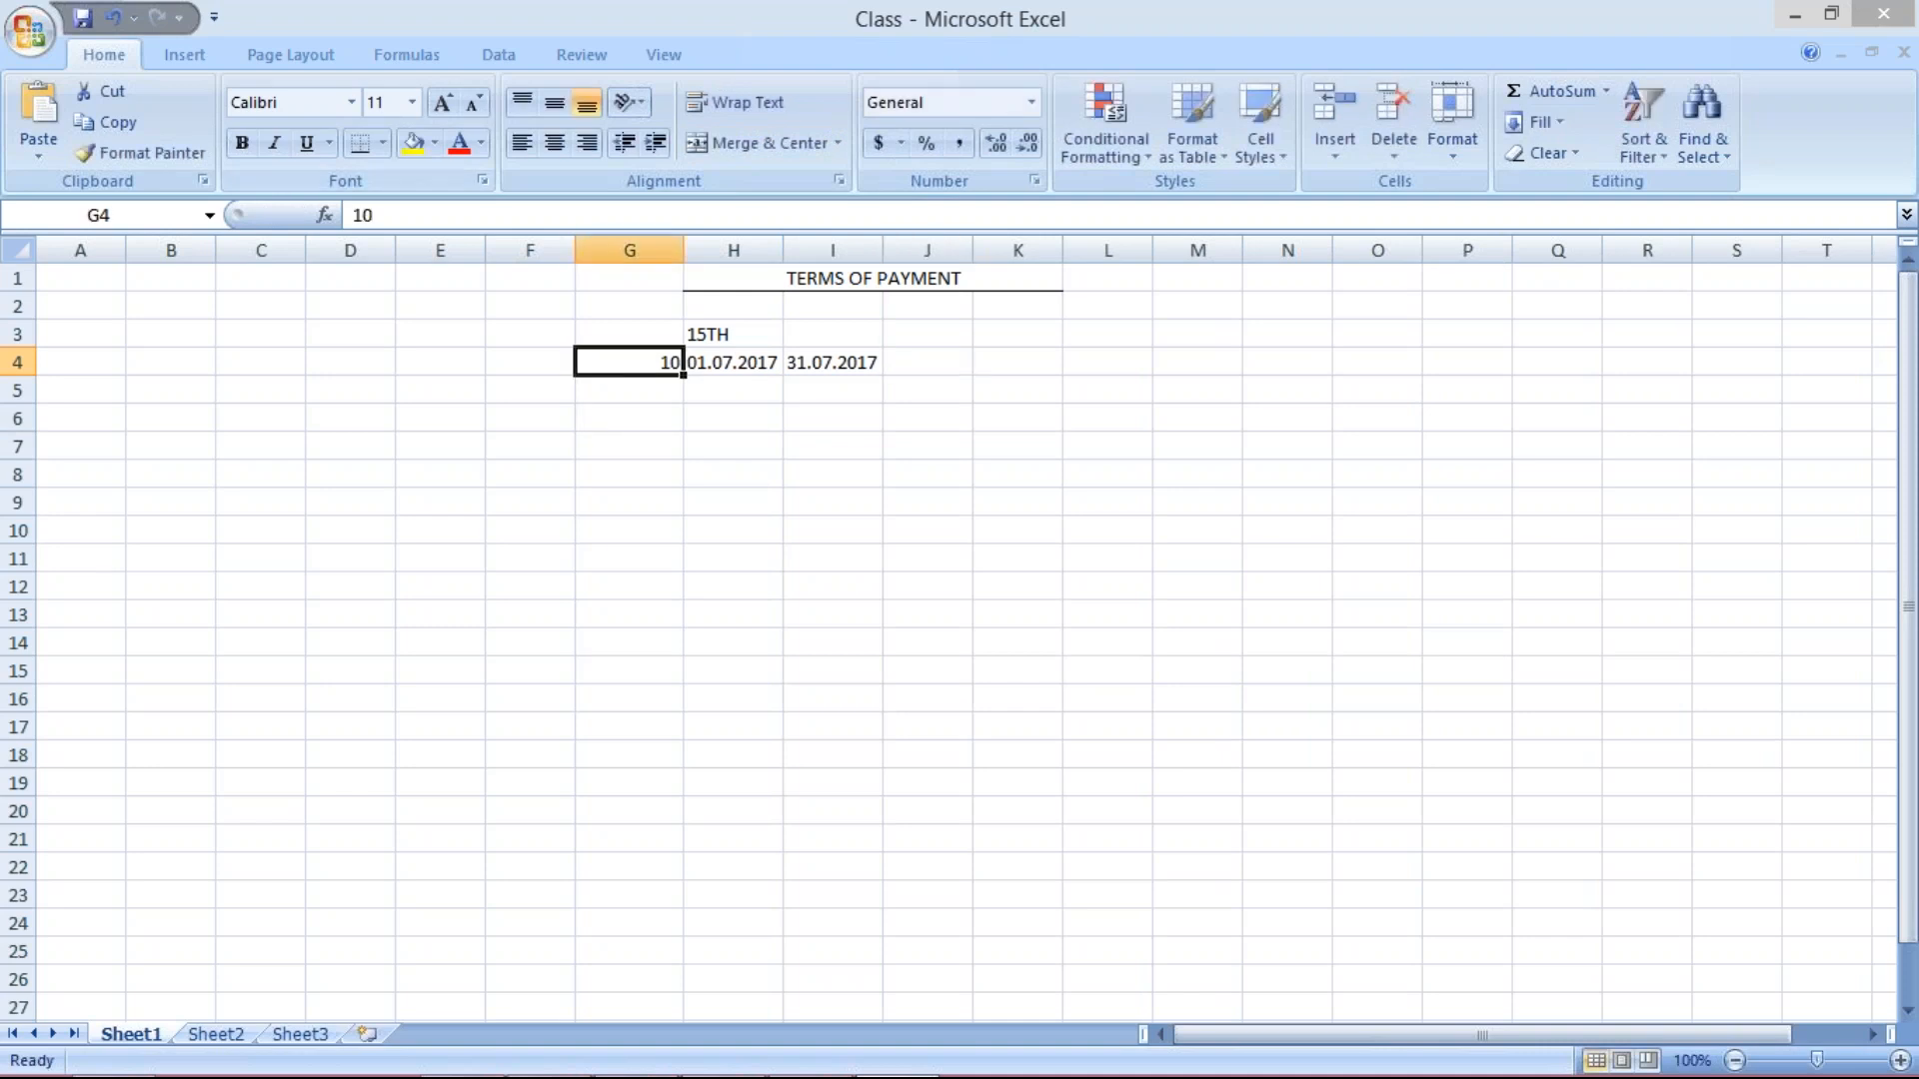
left_click(553, 143)
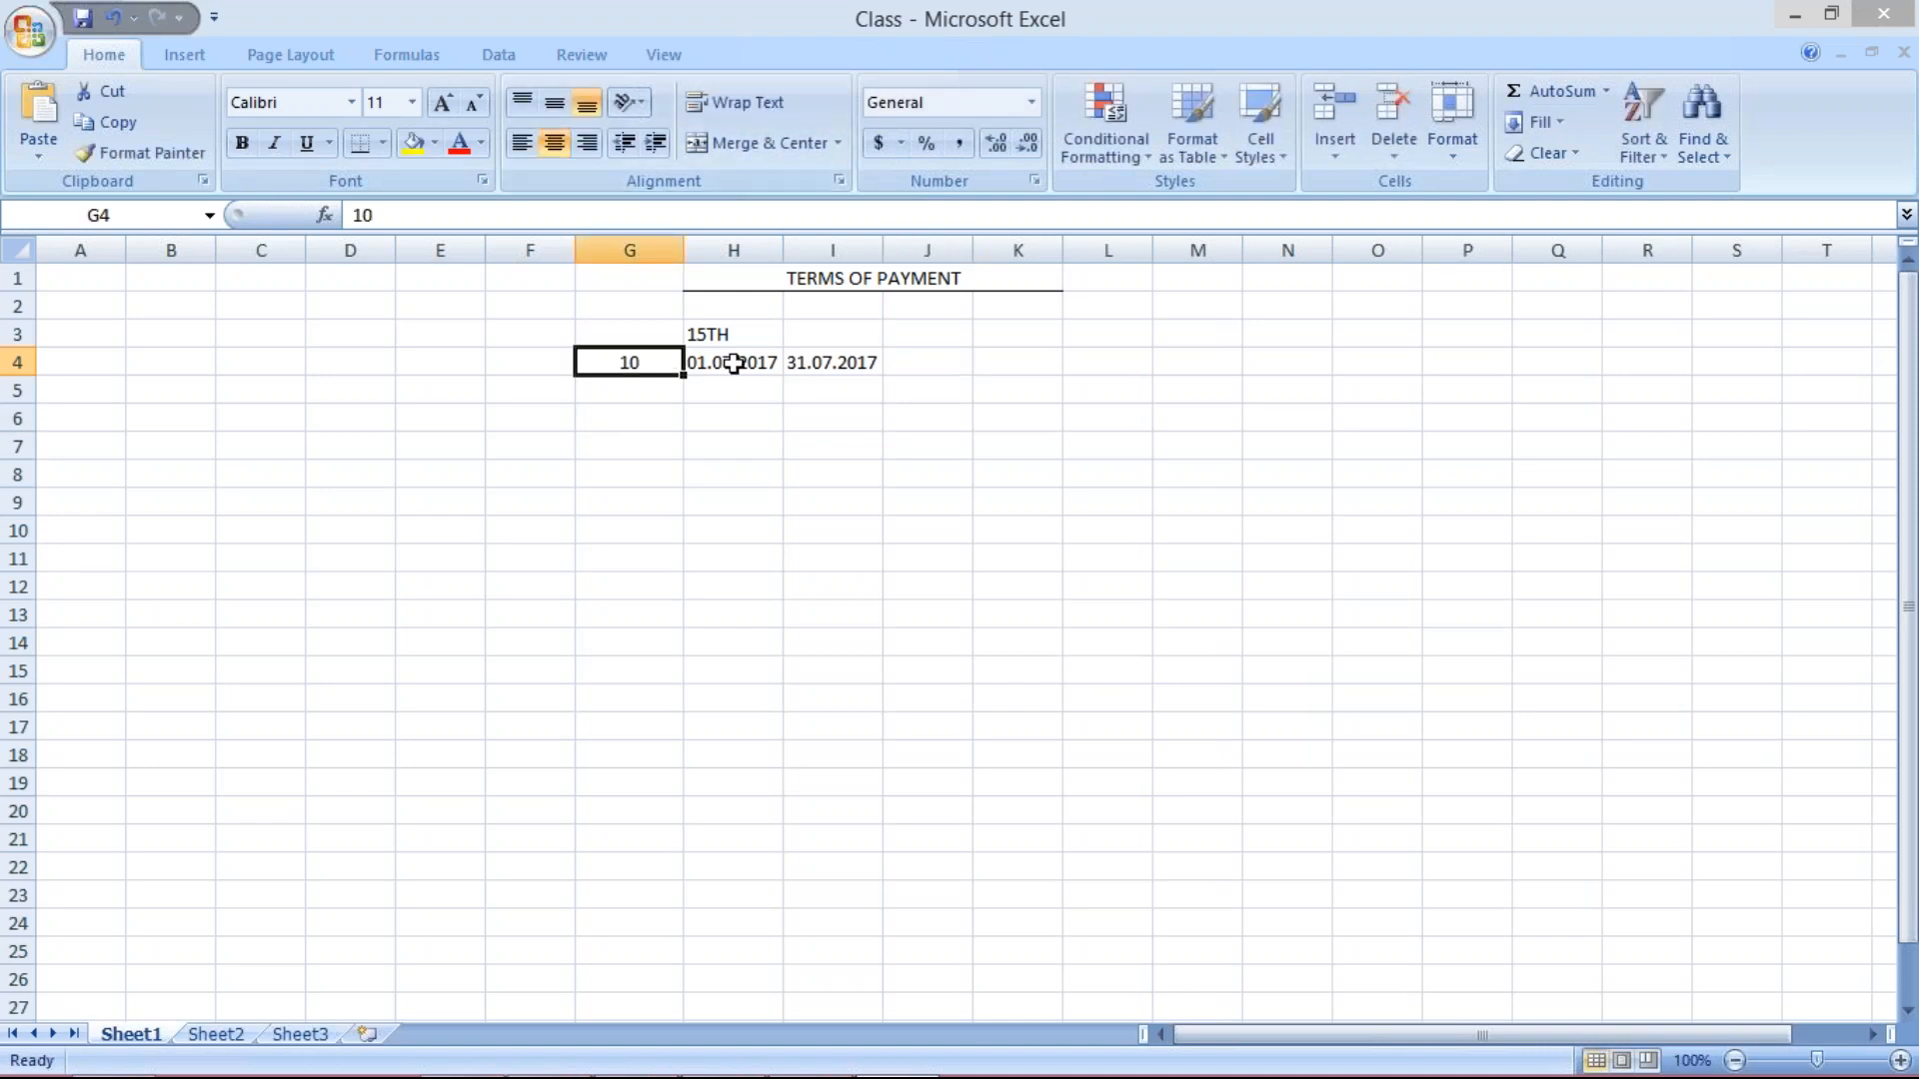
left_click_drag(733, 364, 832, 363)
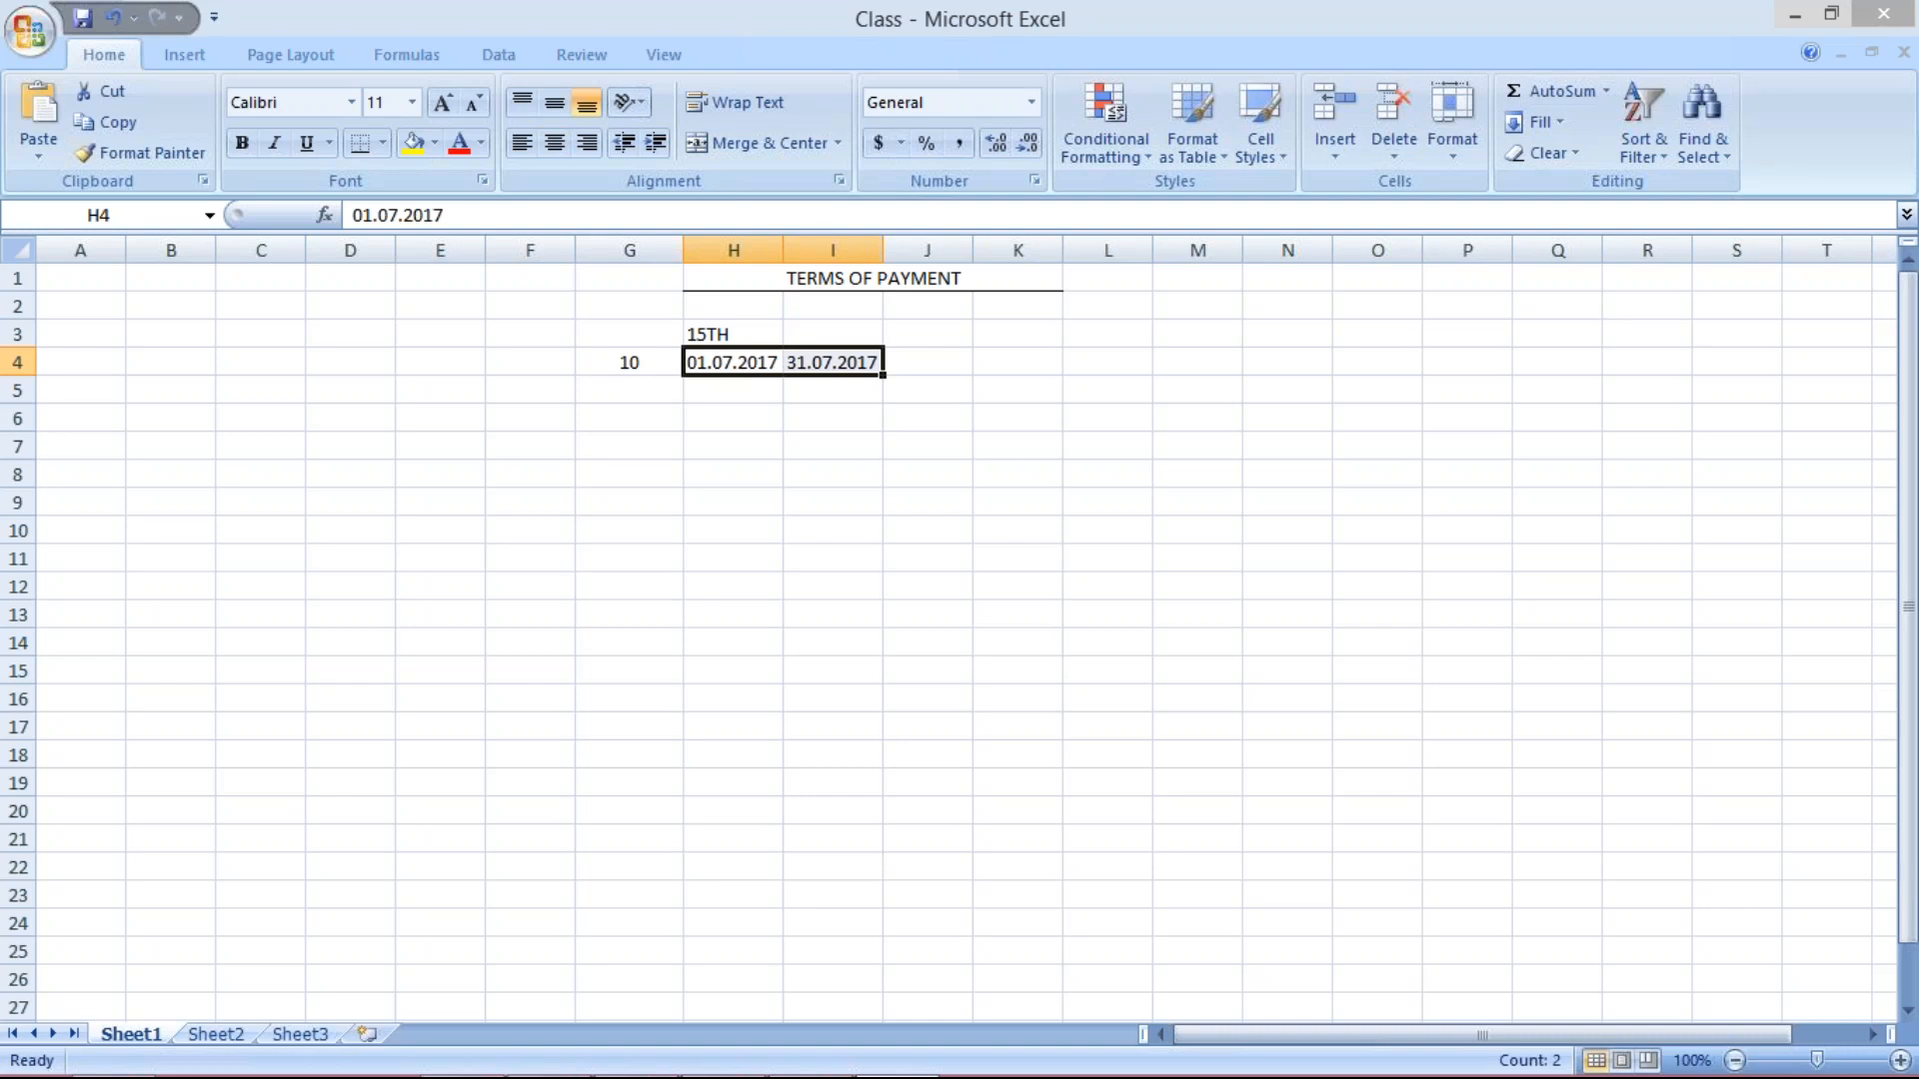
Enter the due date 15.08.2017 in J4 and widen column J to fit.
left_click(931, 366)
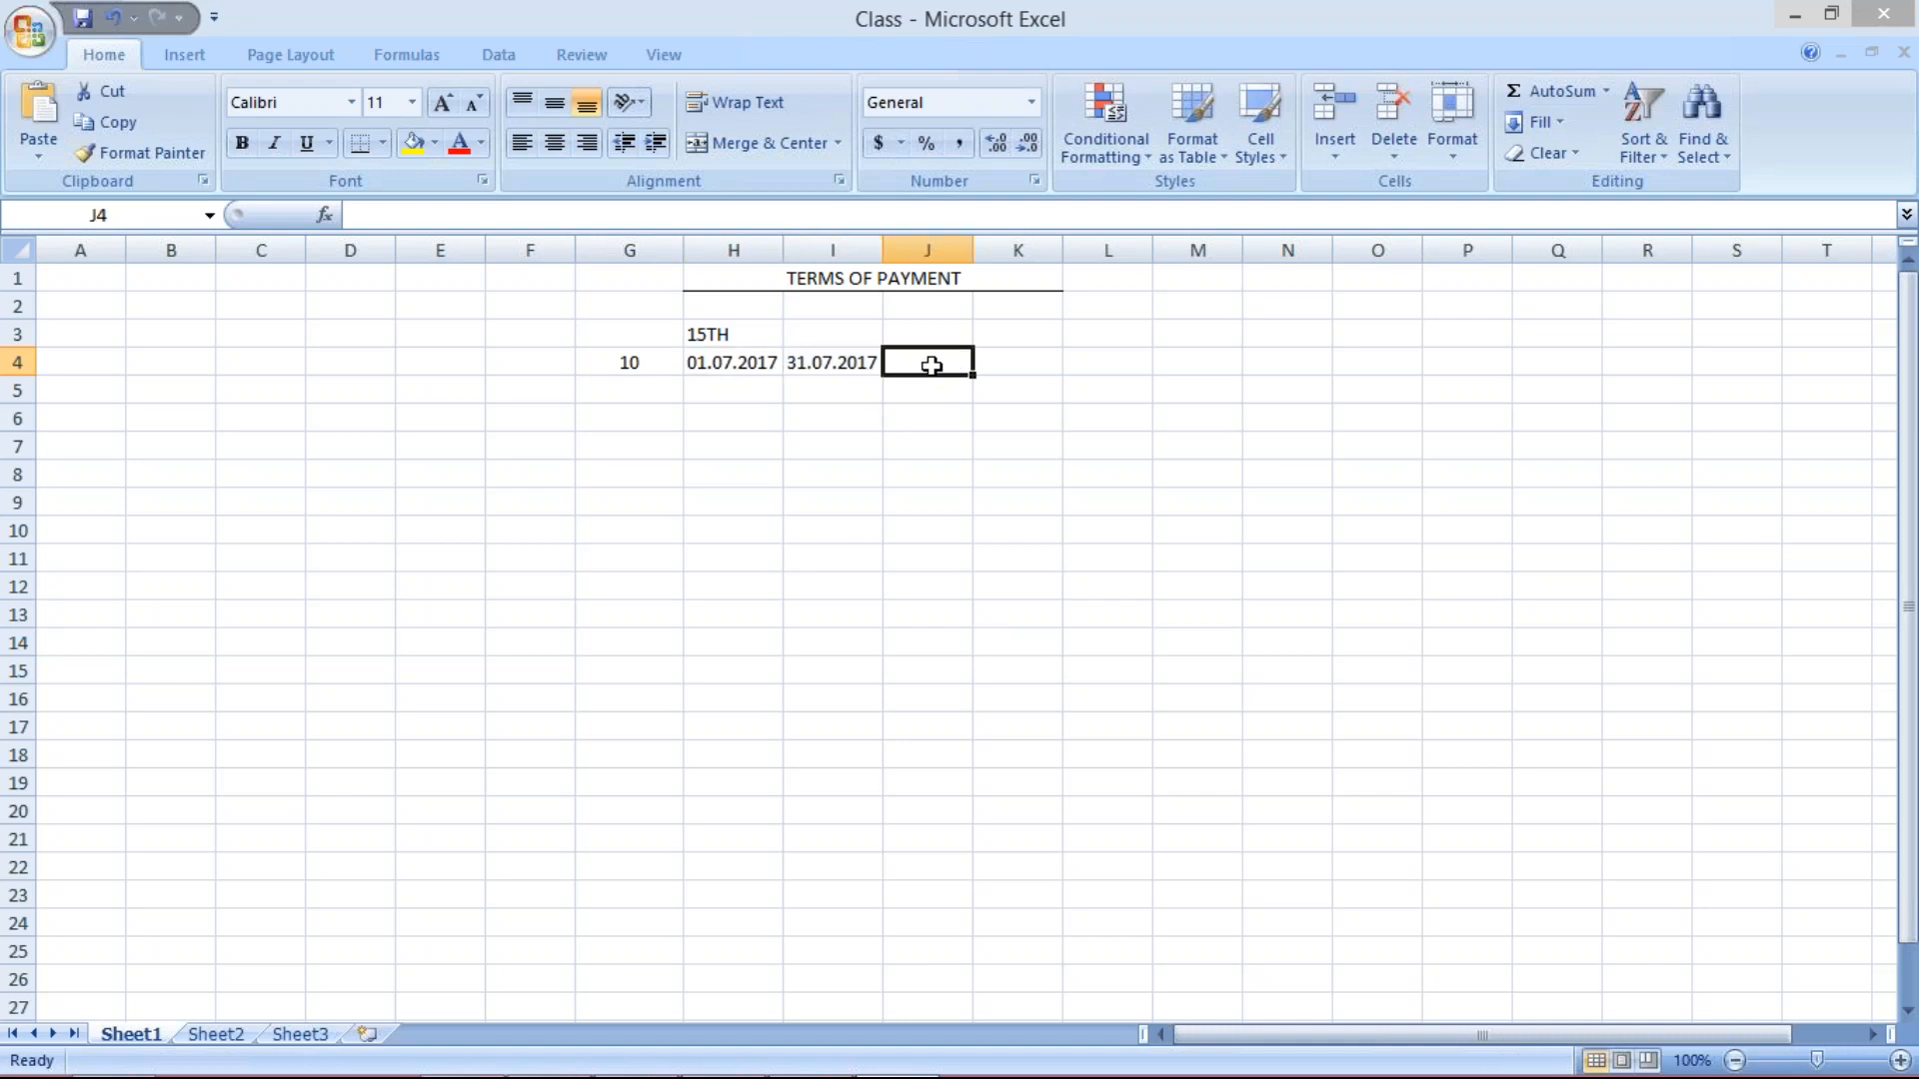
type("15")
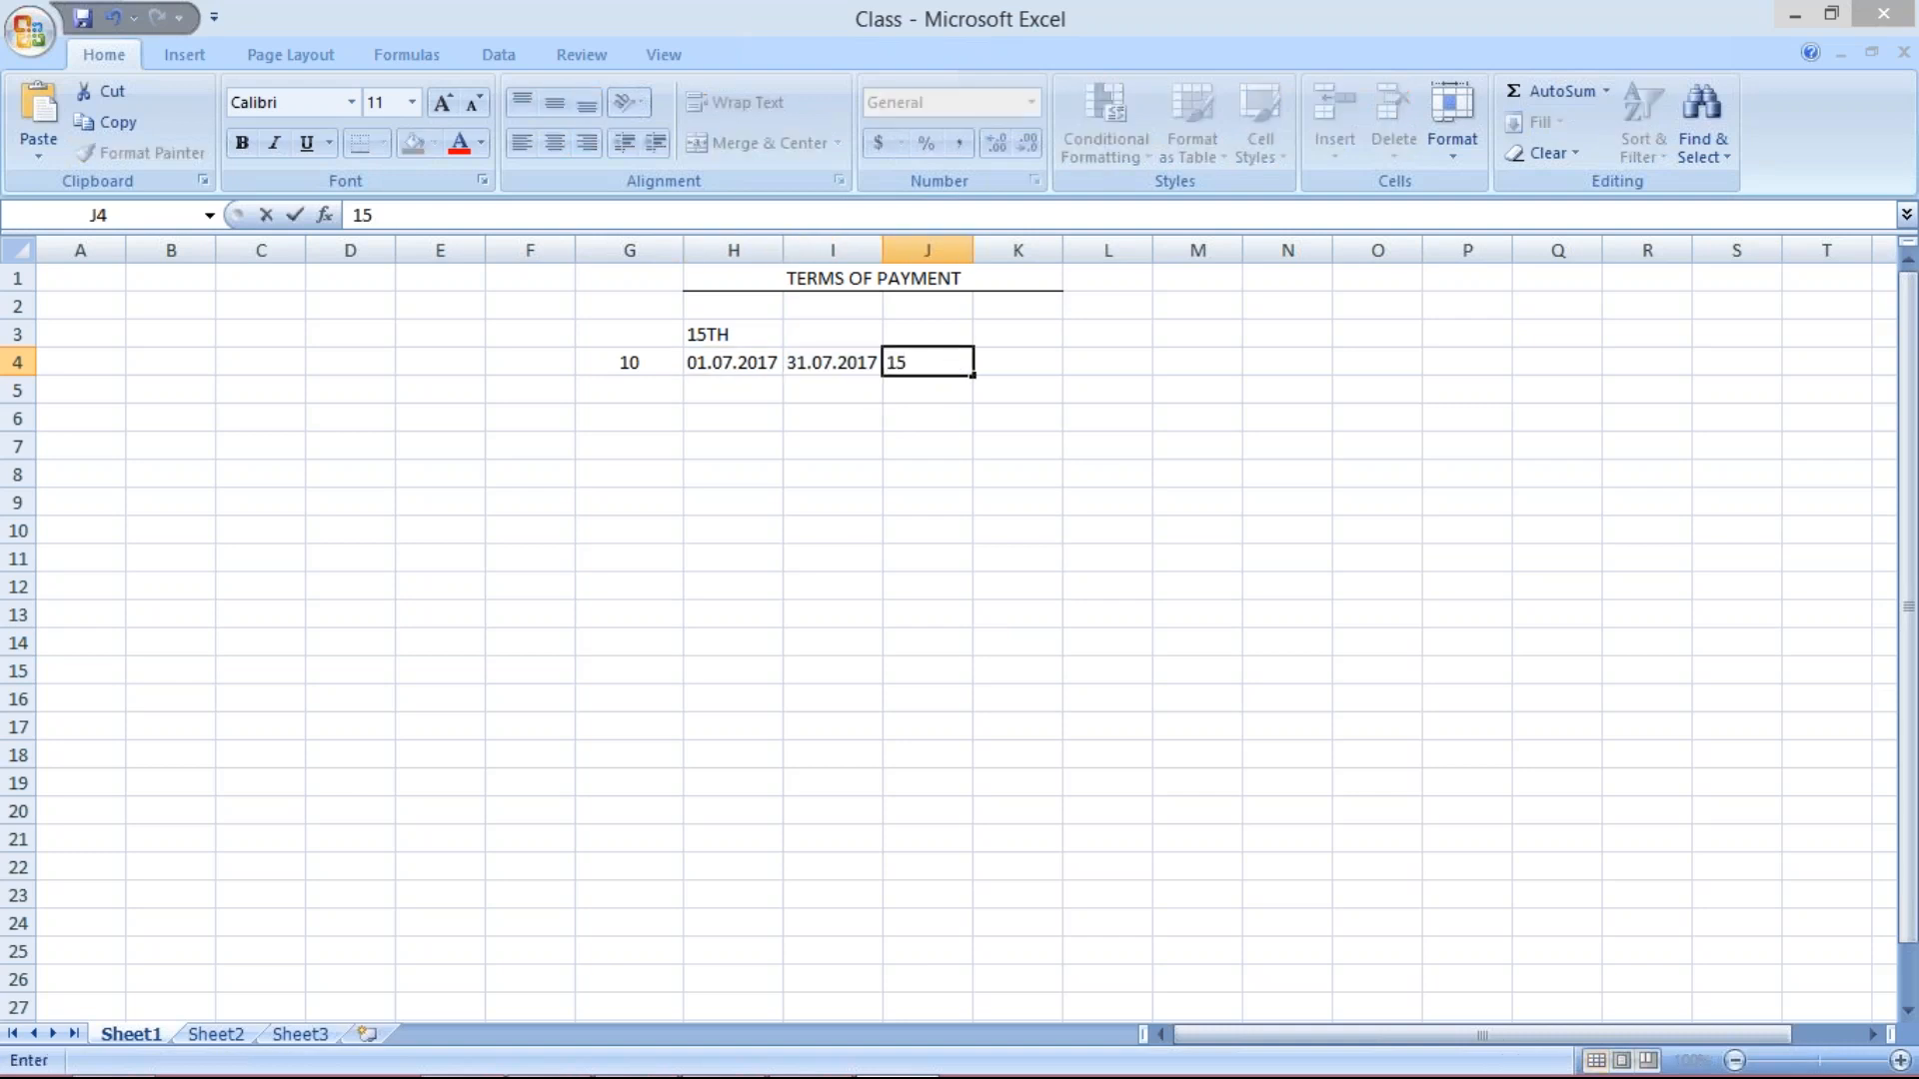
type(".08.2017")
key("Return")
left_click_drag(975, 247, 982, 247)
left_click(929, 358)
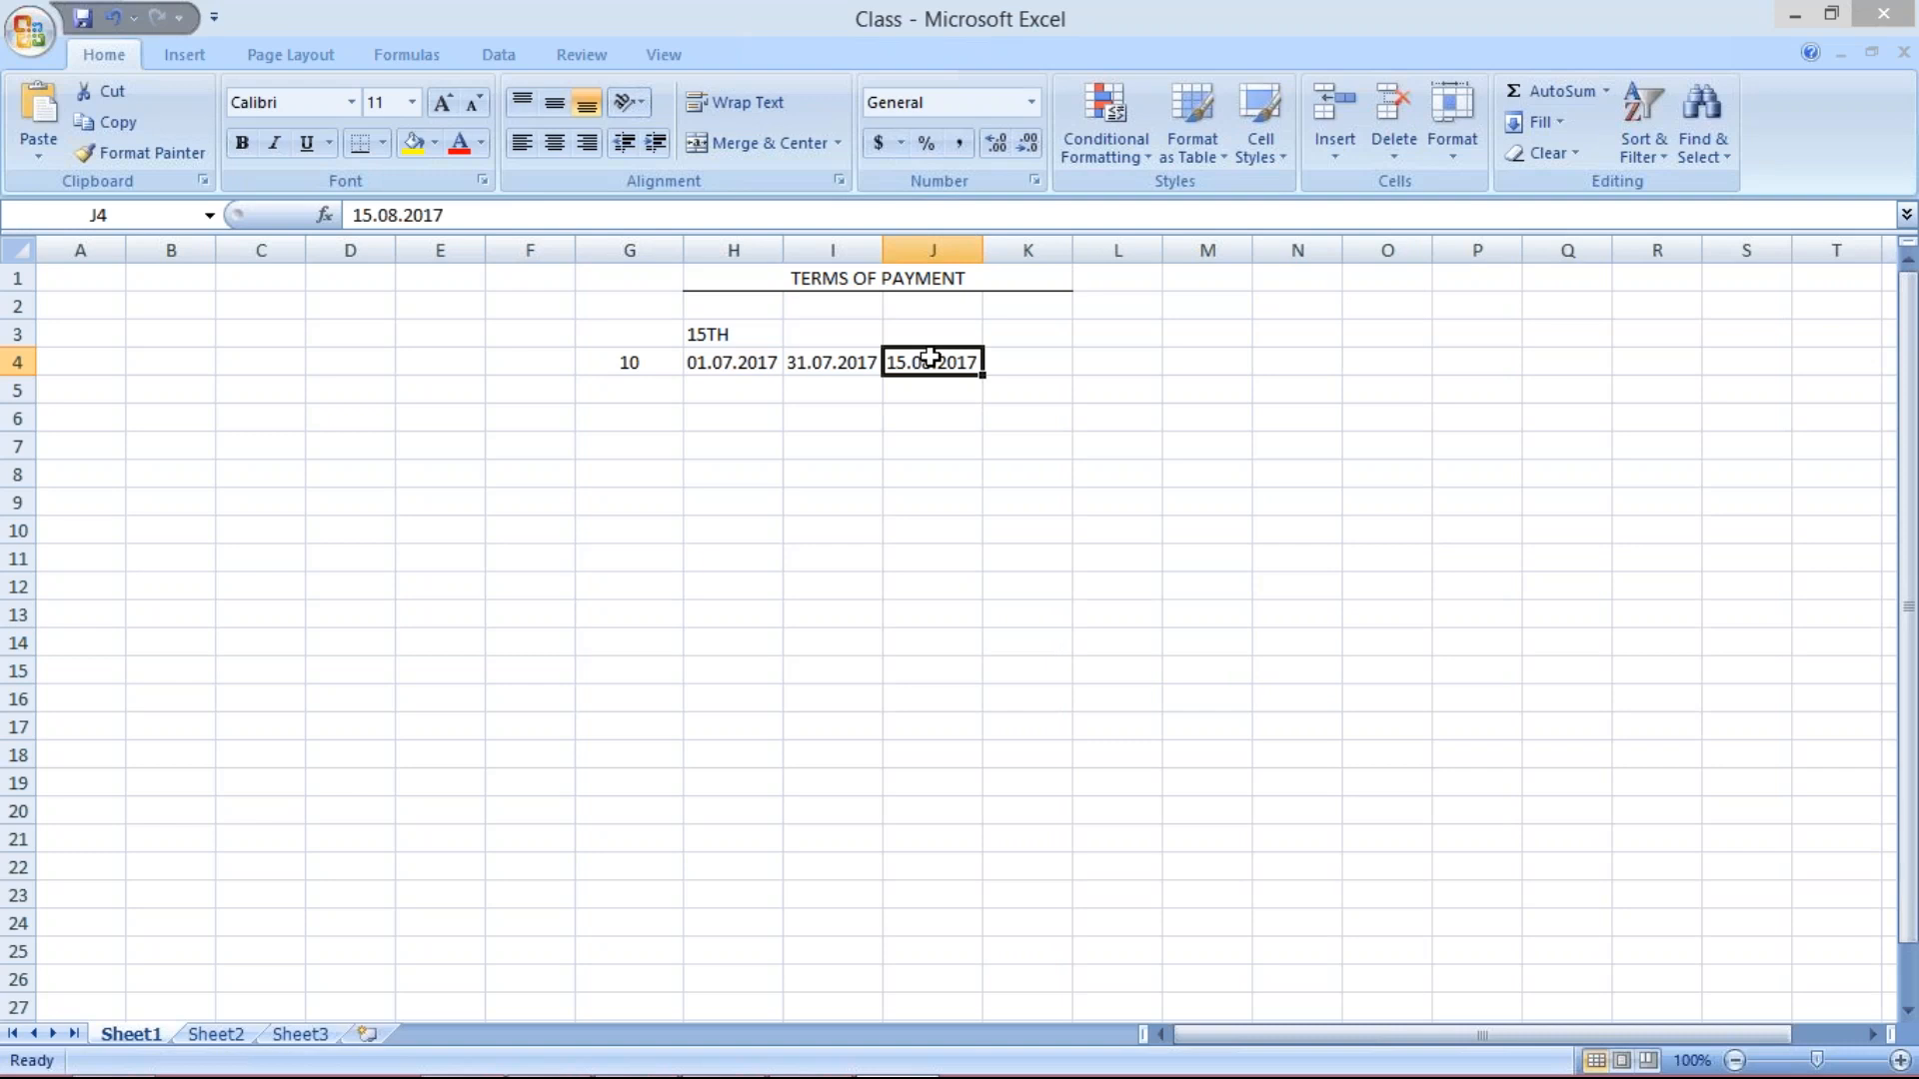
Review the row-4 dates 01.07.2017, 31.07.2017 and 15.08.2017, then switch to SAP Easy Access.
left_click(741, 362)
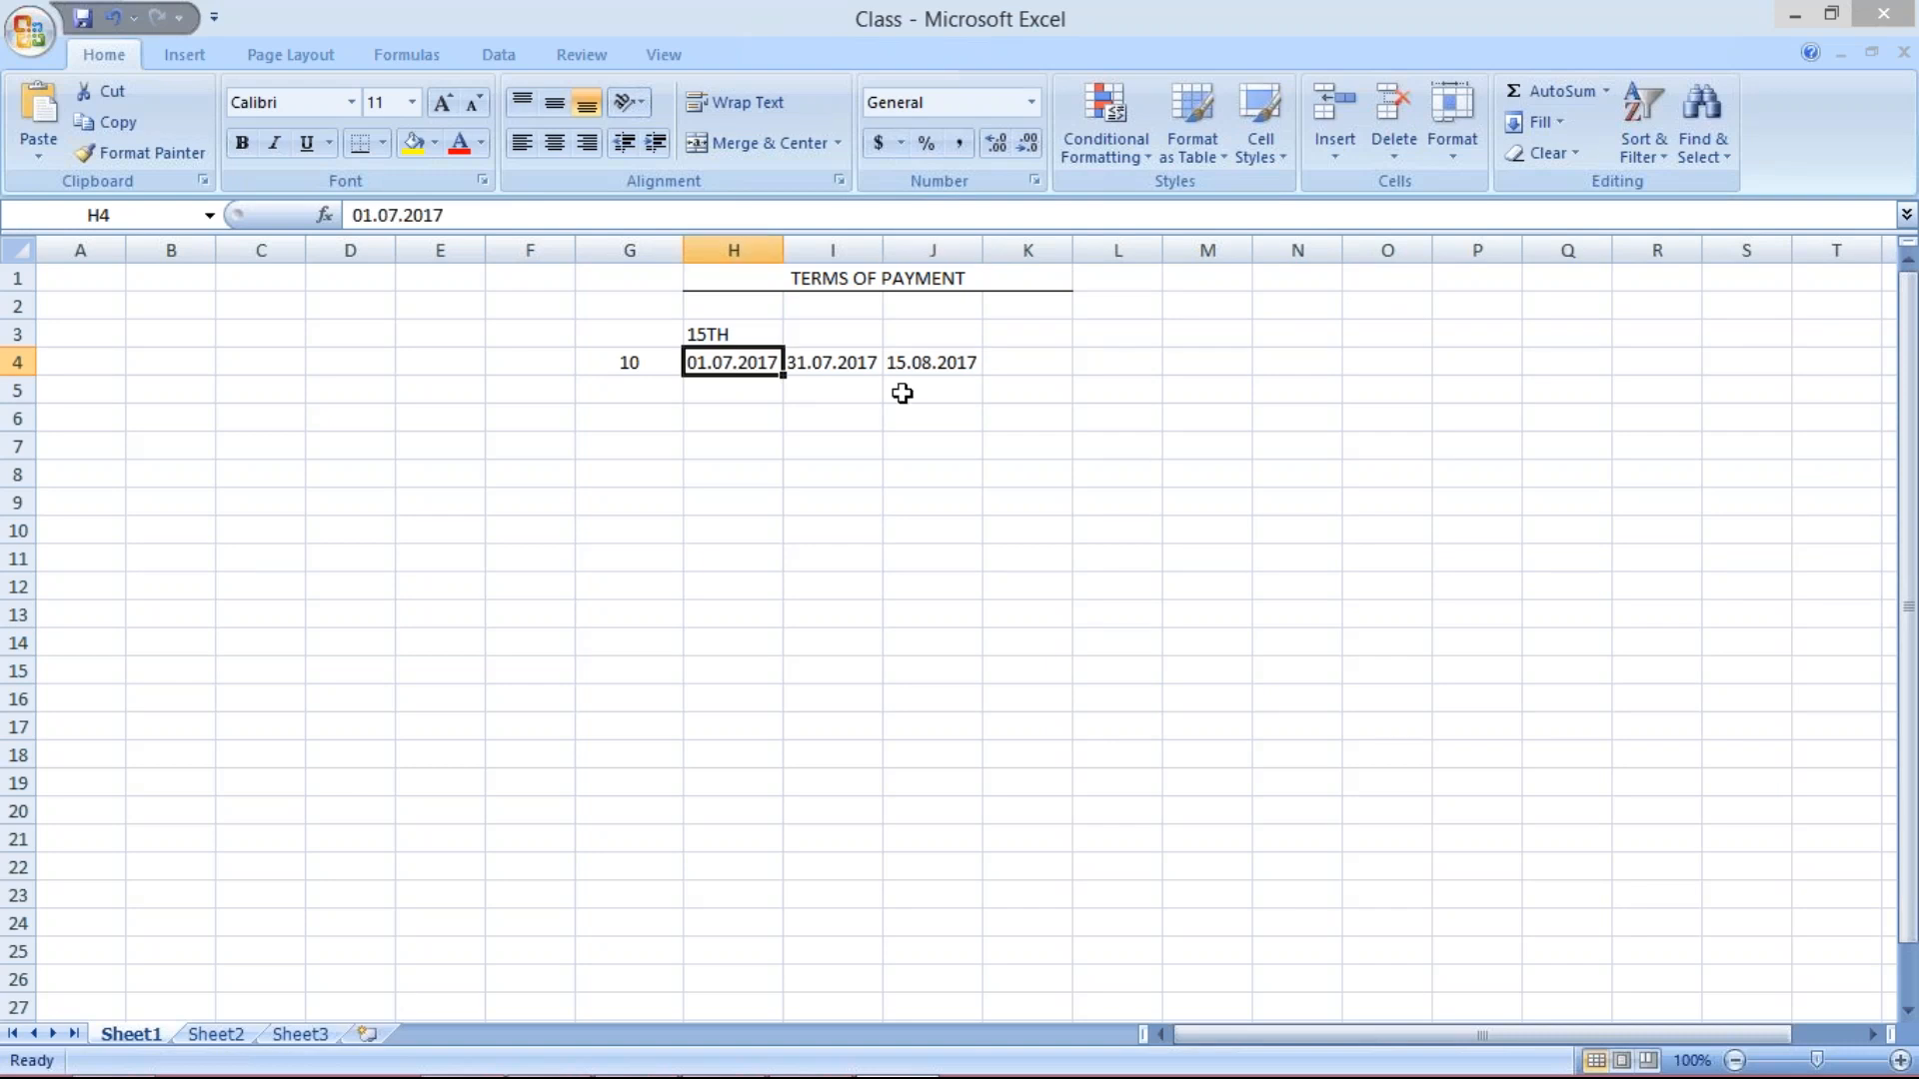
left_click(938, 364)
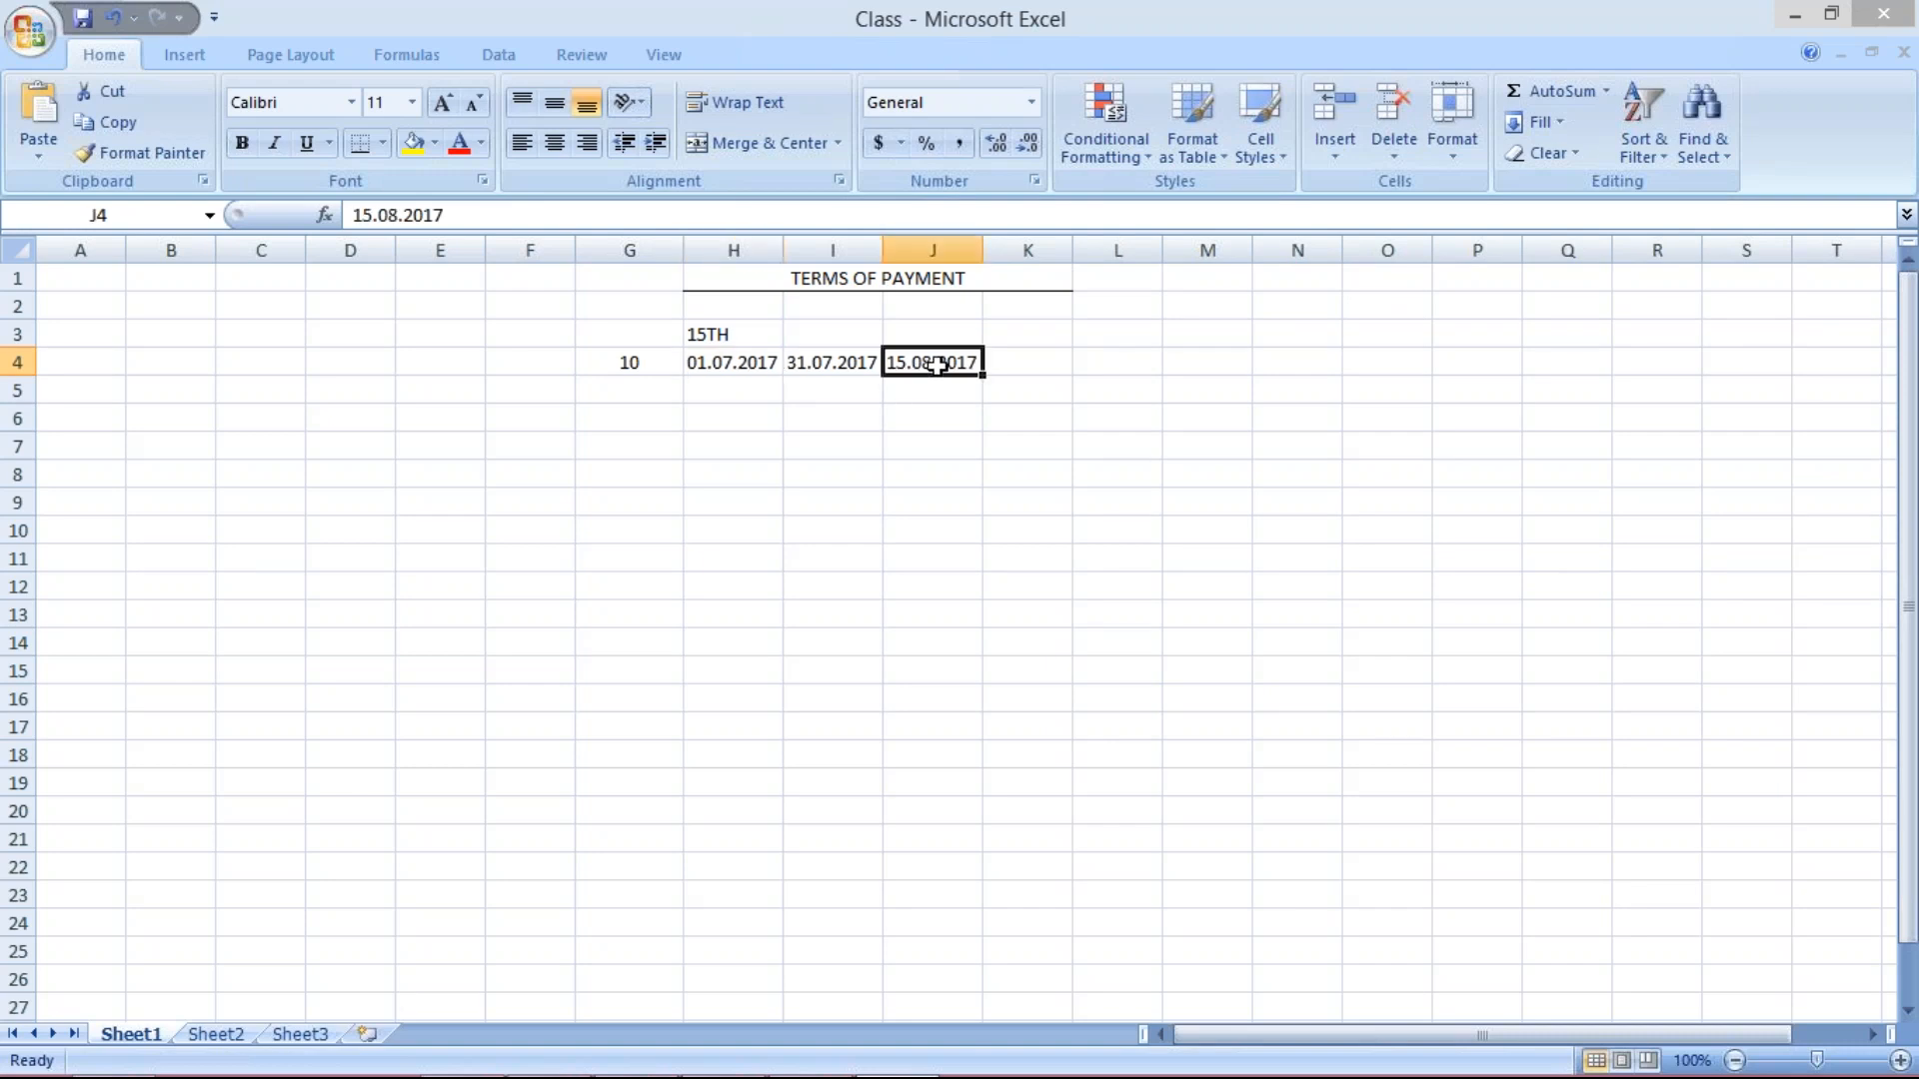
left_click(825, 367)
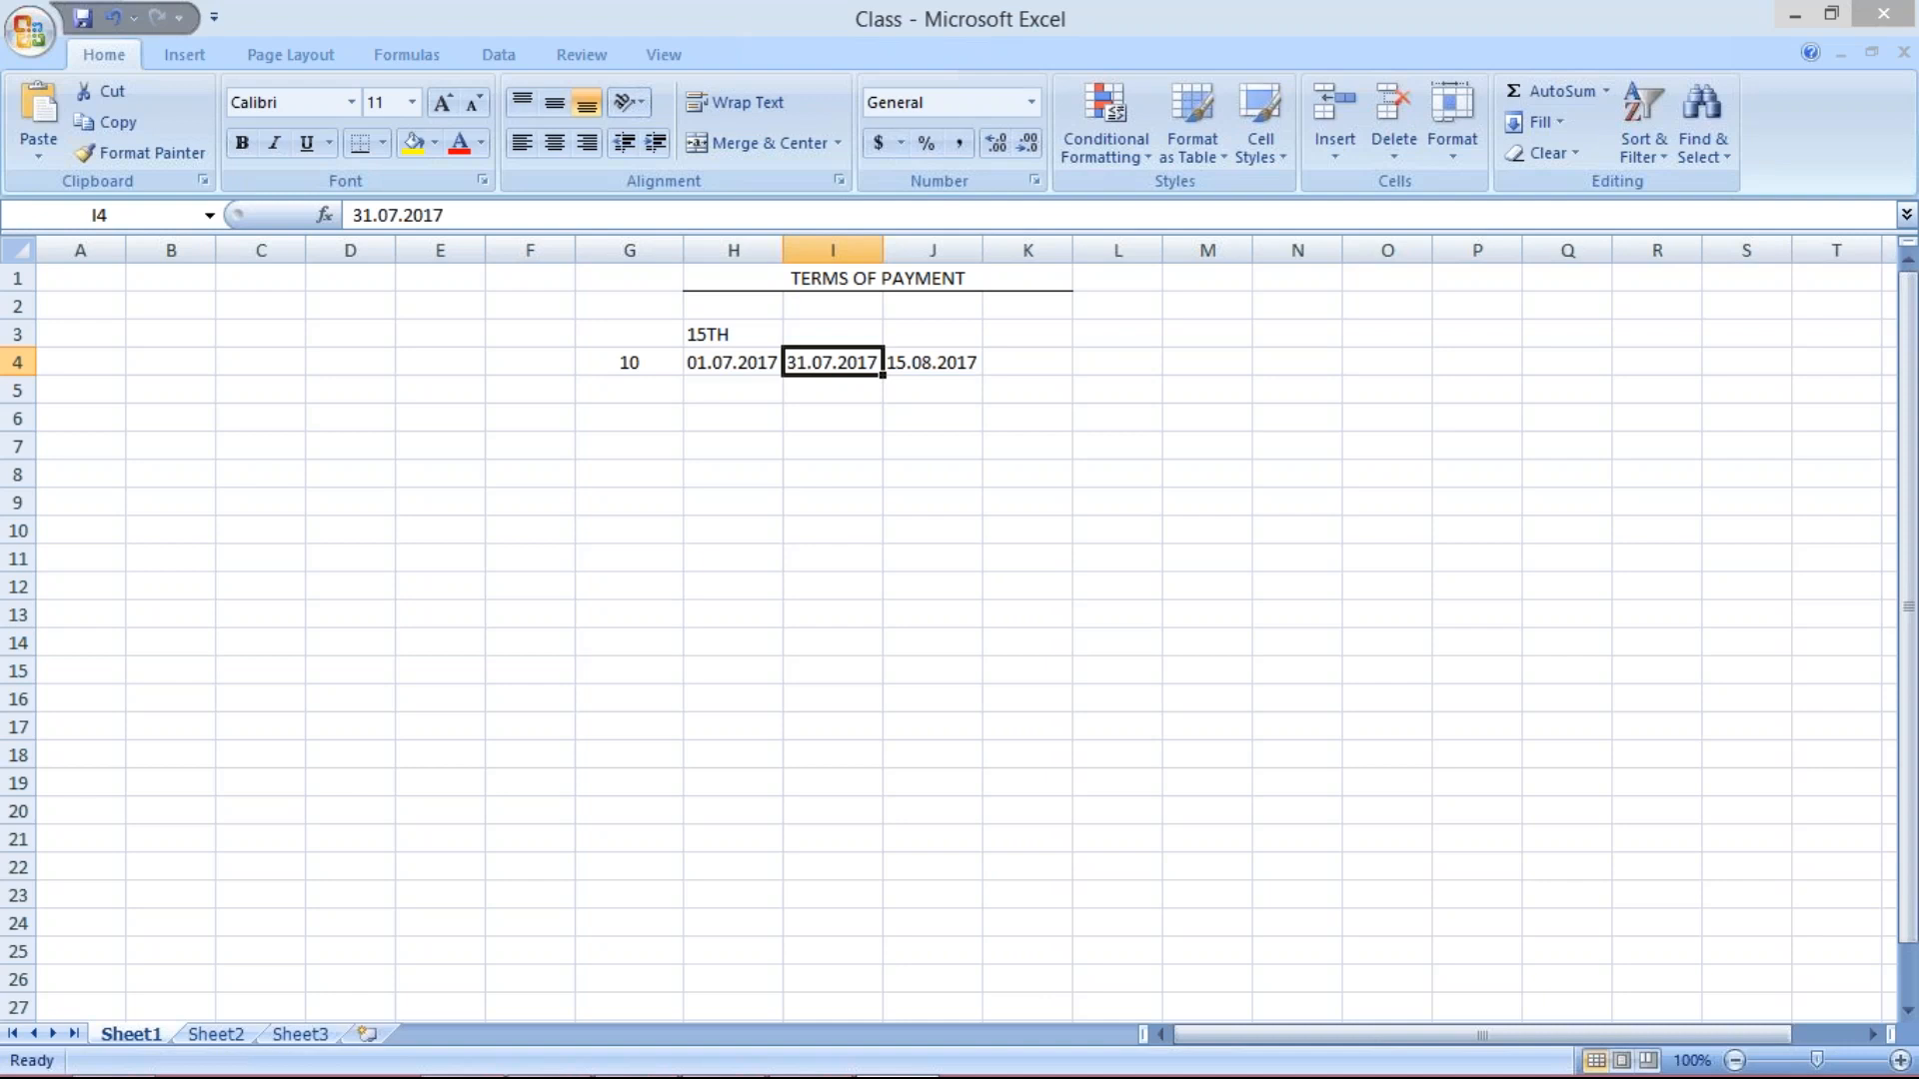
left_click(932, 362)
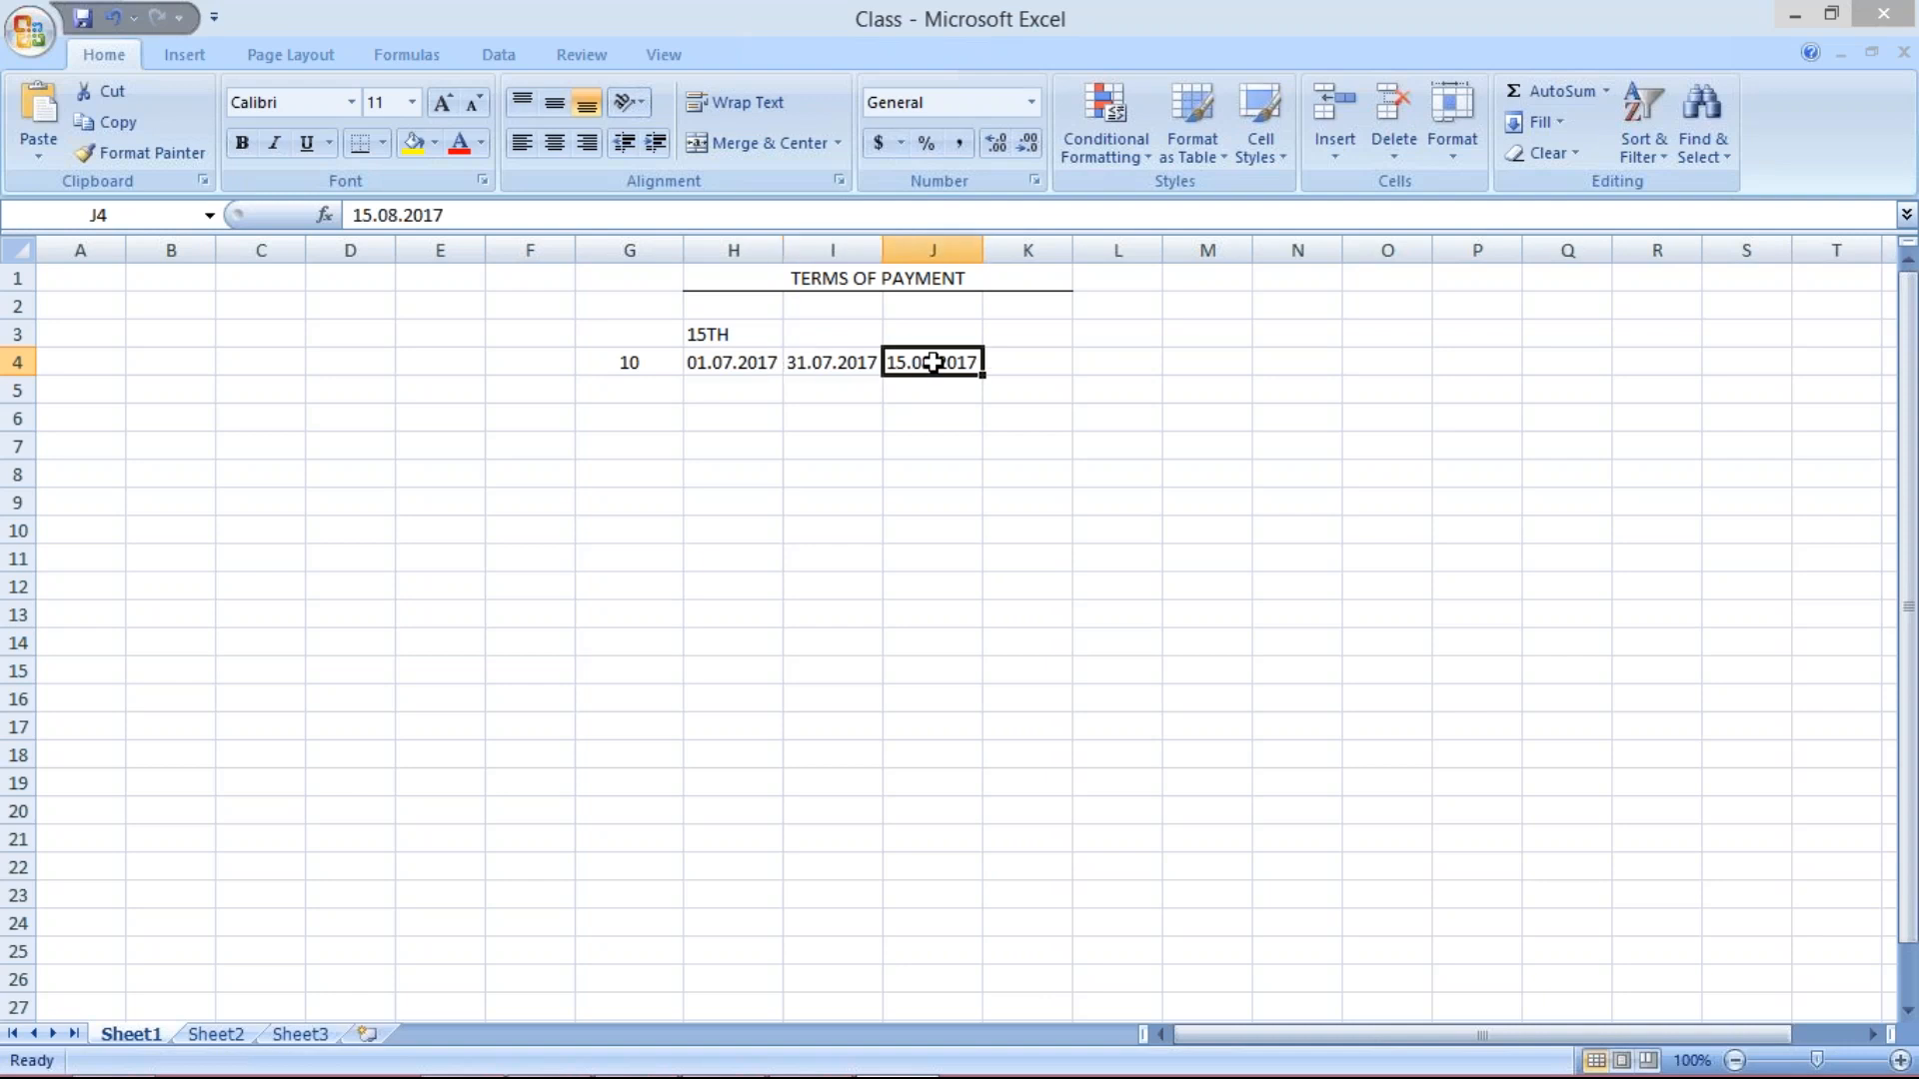
left_click(729, 364)
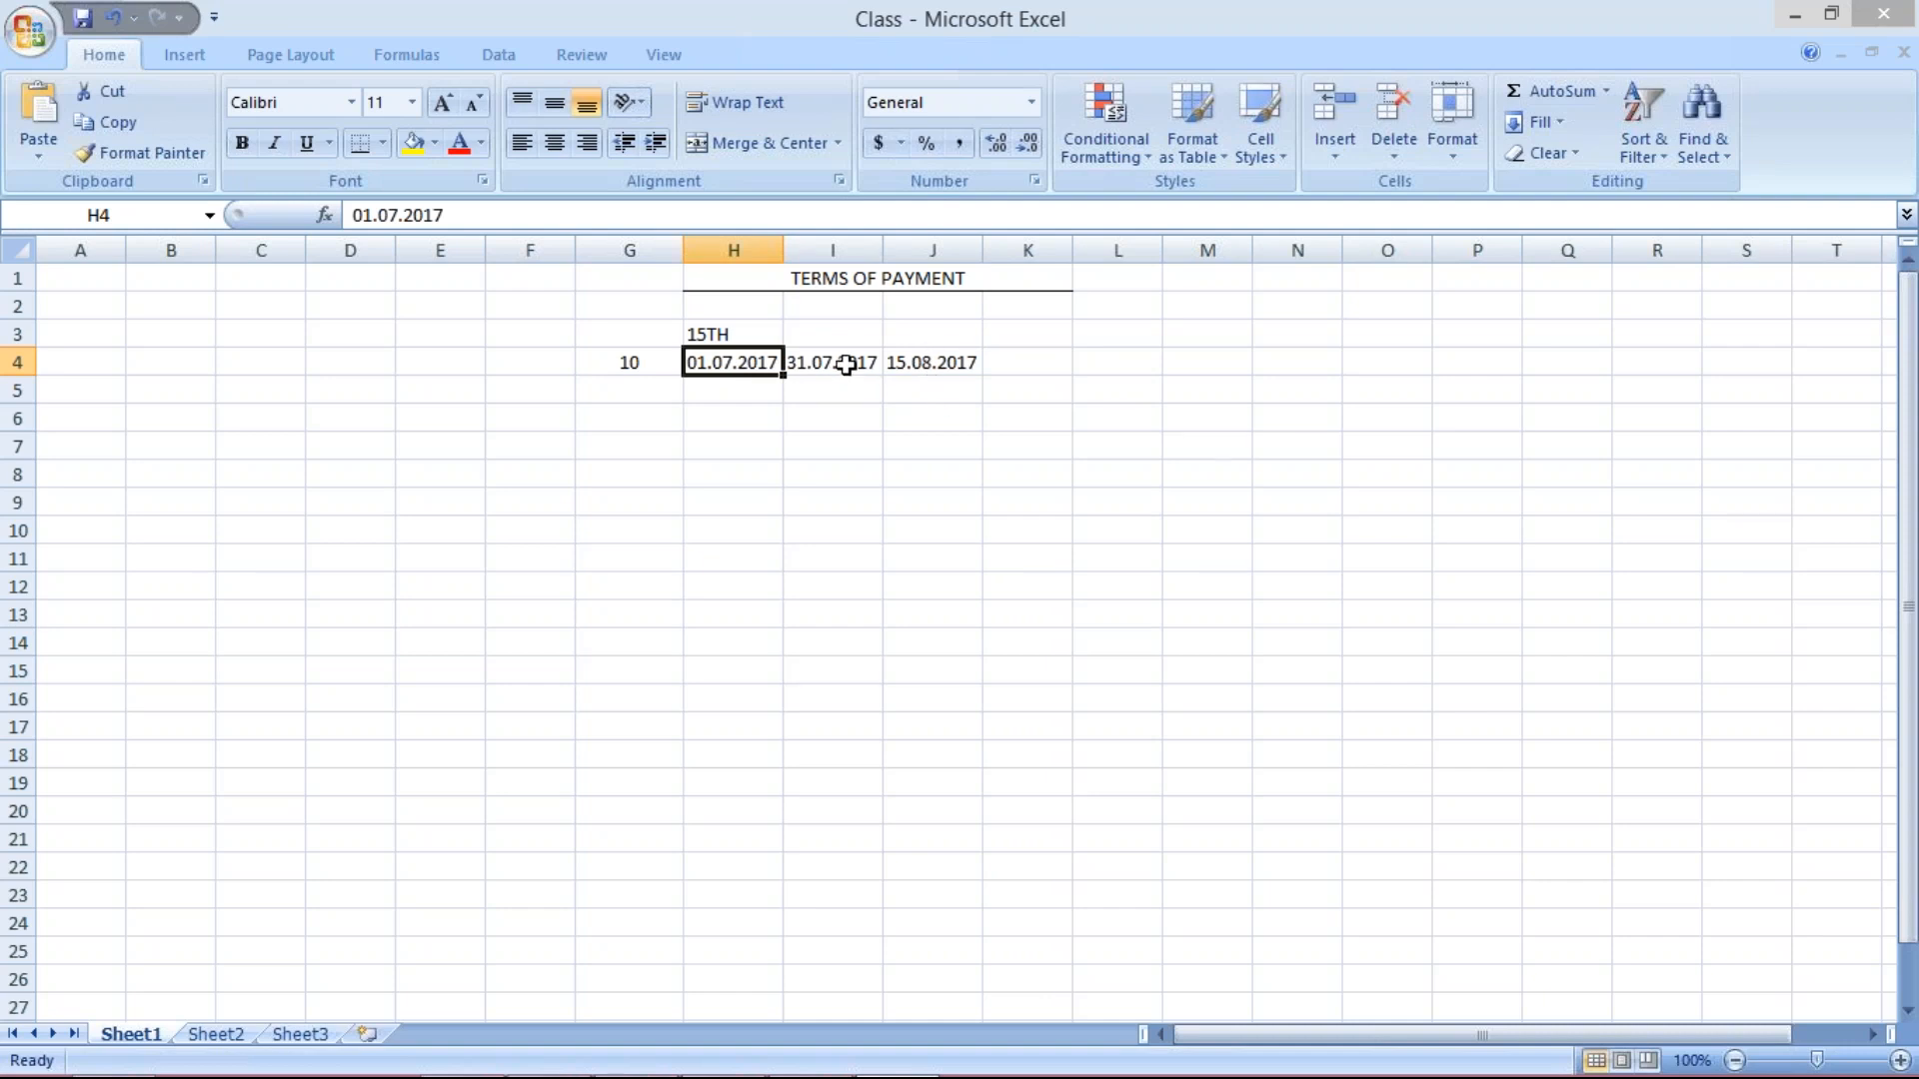
left_click(848, 368)
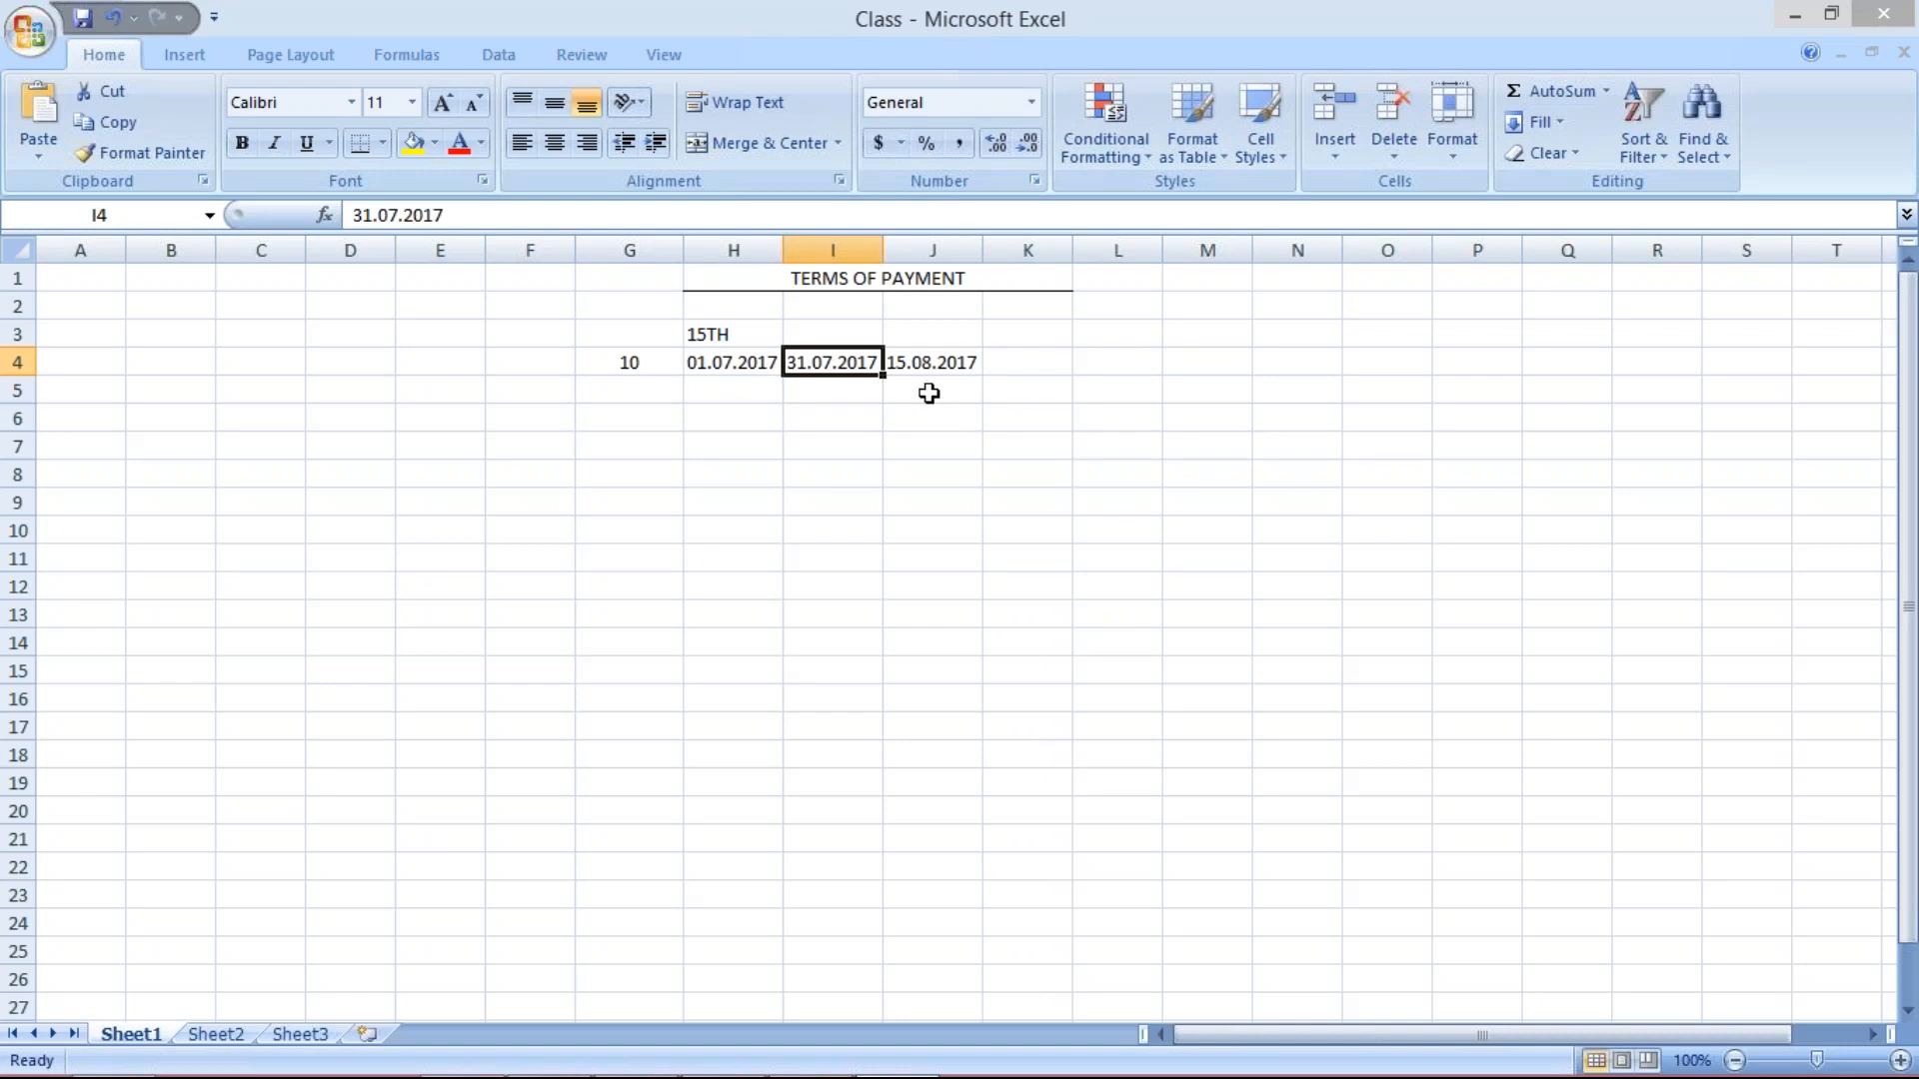
left_click(932, 362)
mouse_move(811, 1077)
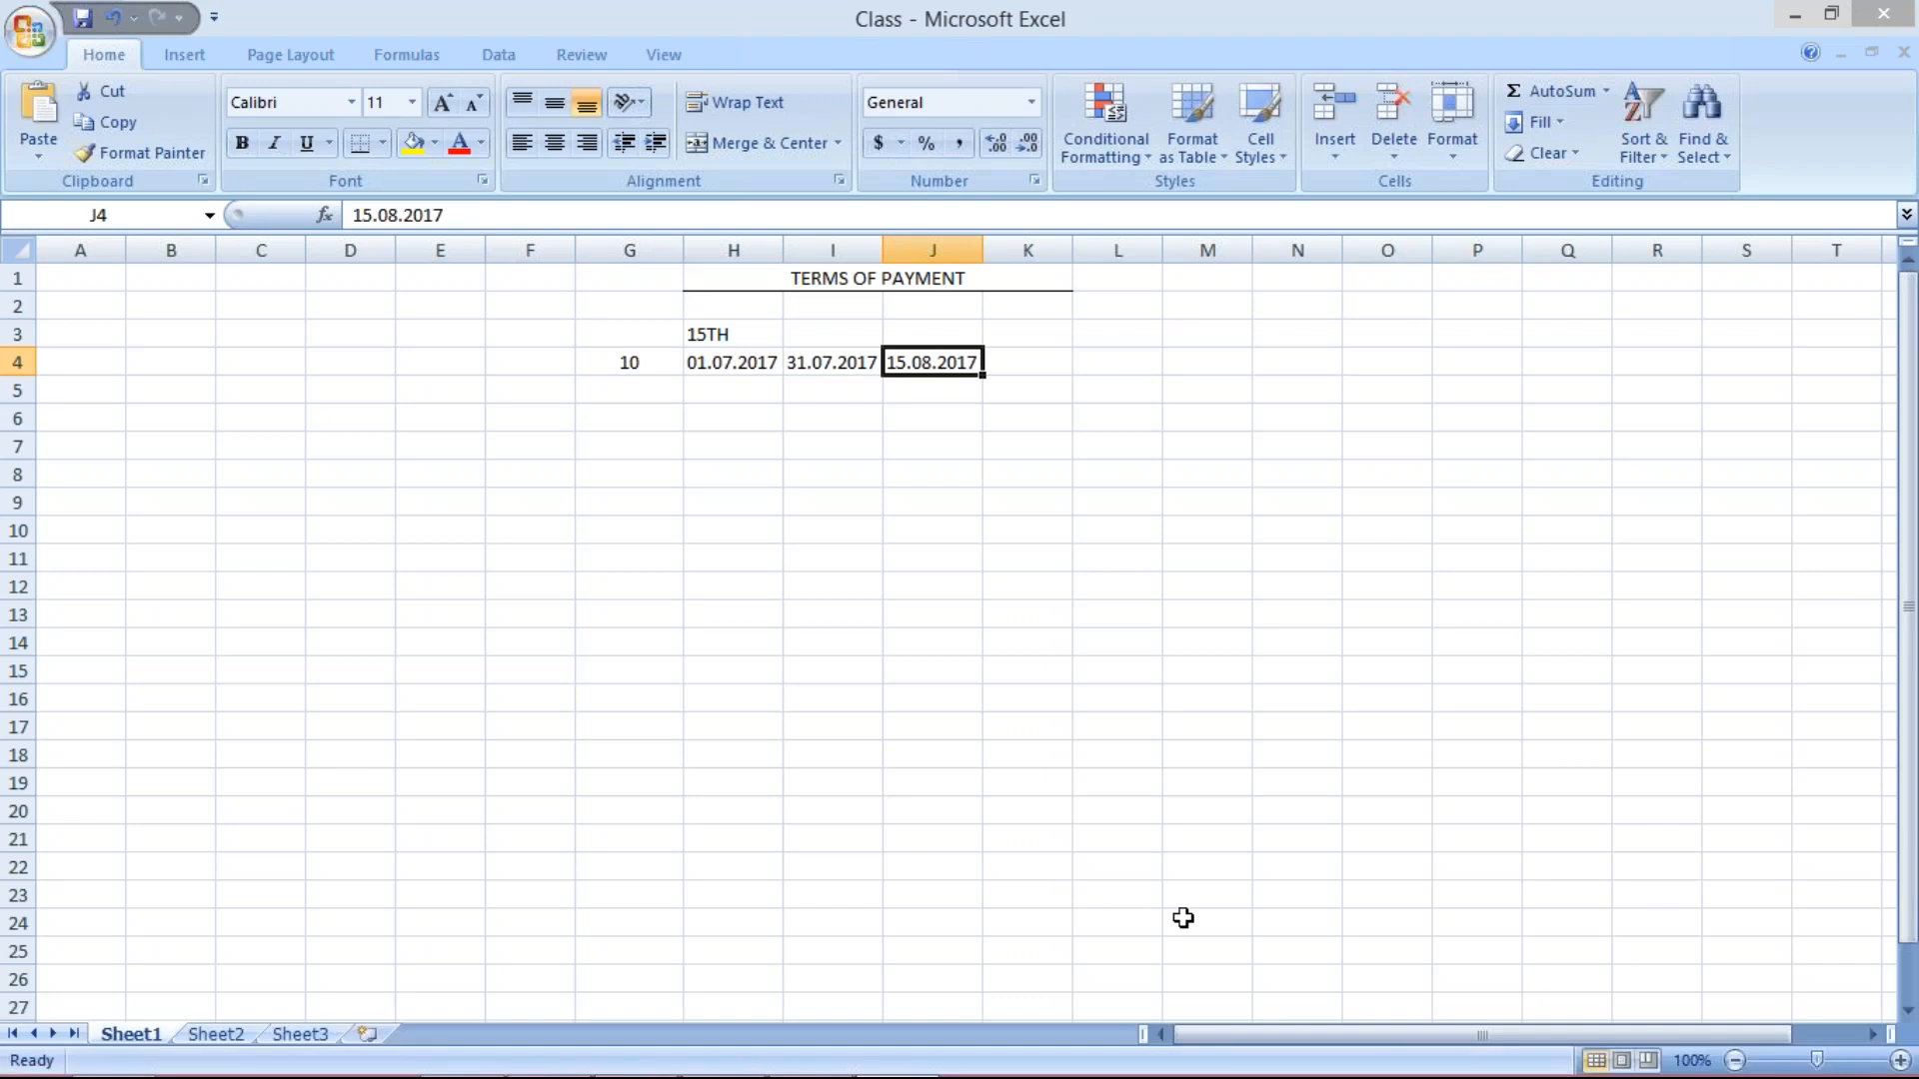
key("alt+Tab")
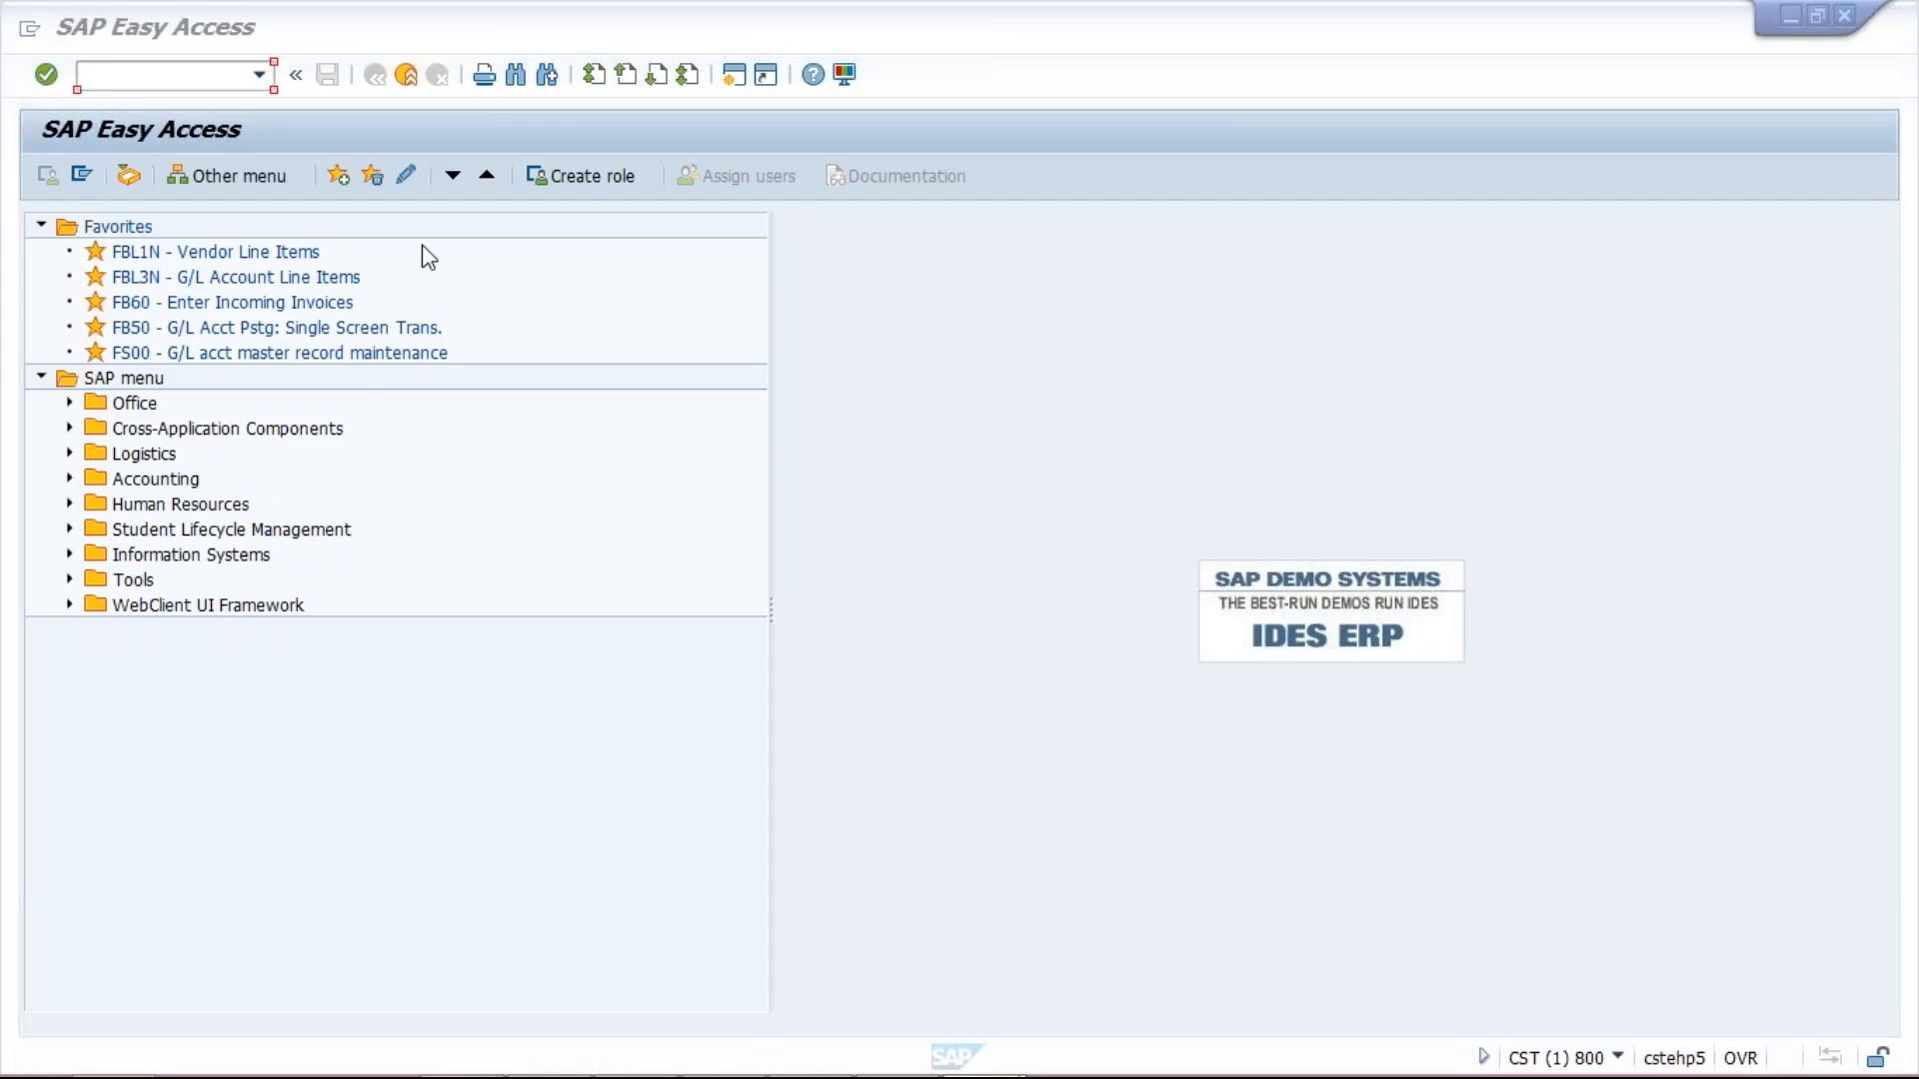
Run transaction OBB8 and start a blank new payment-term entry.
left_click(142, 75)
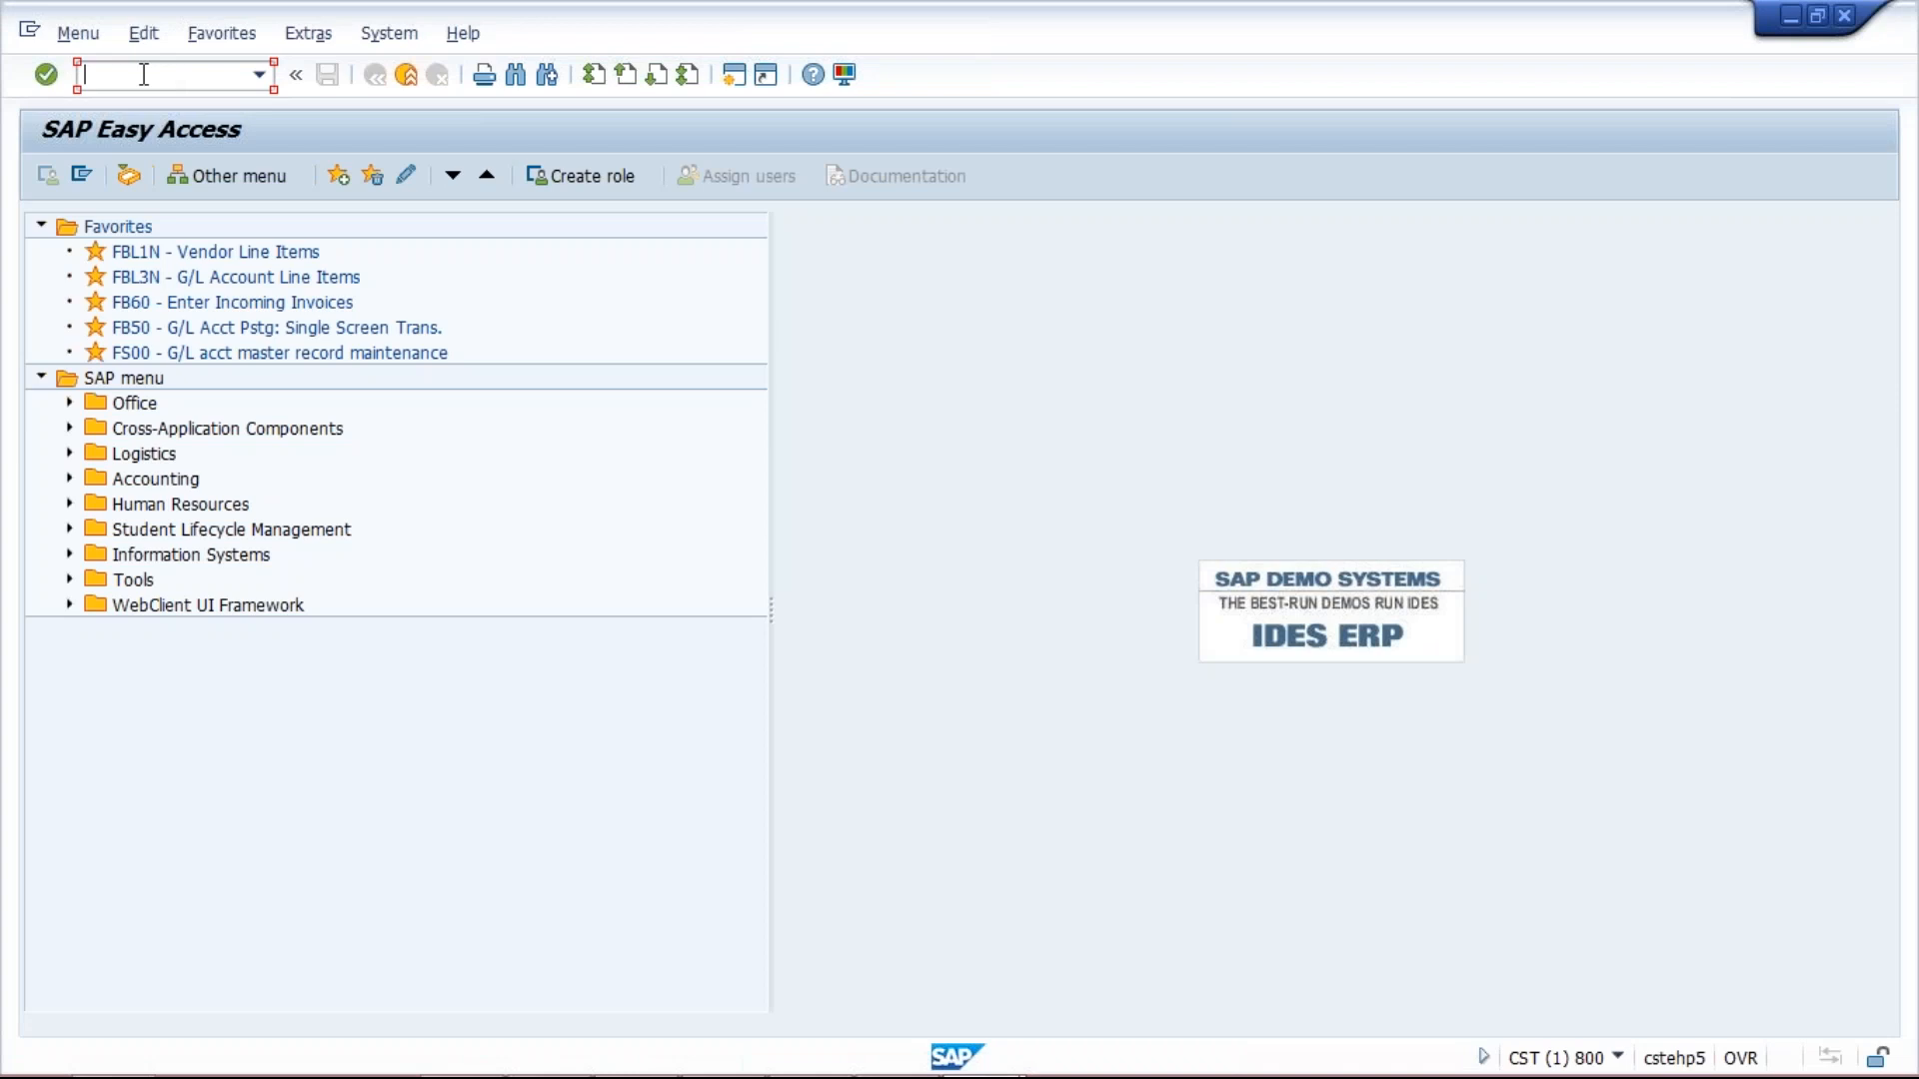
type("obb8")
key("Return")
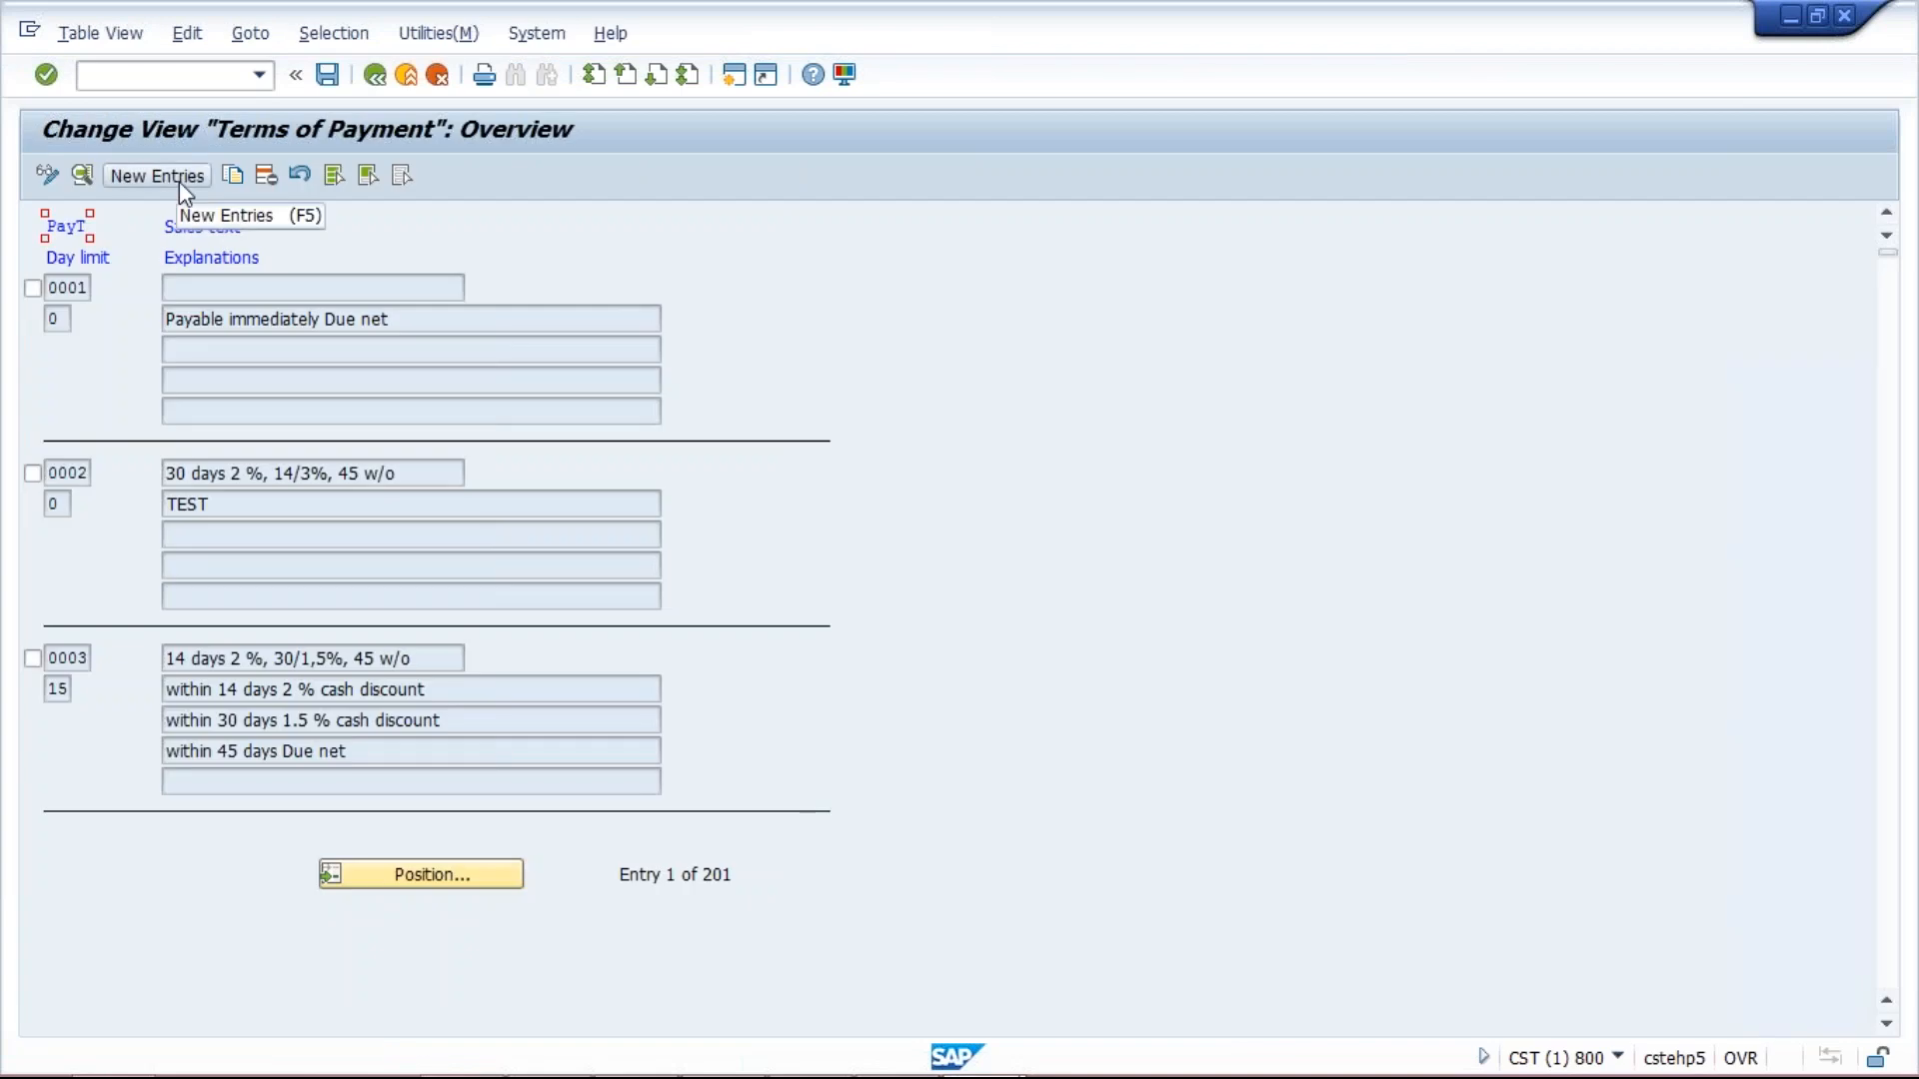
left_click(178, 182)
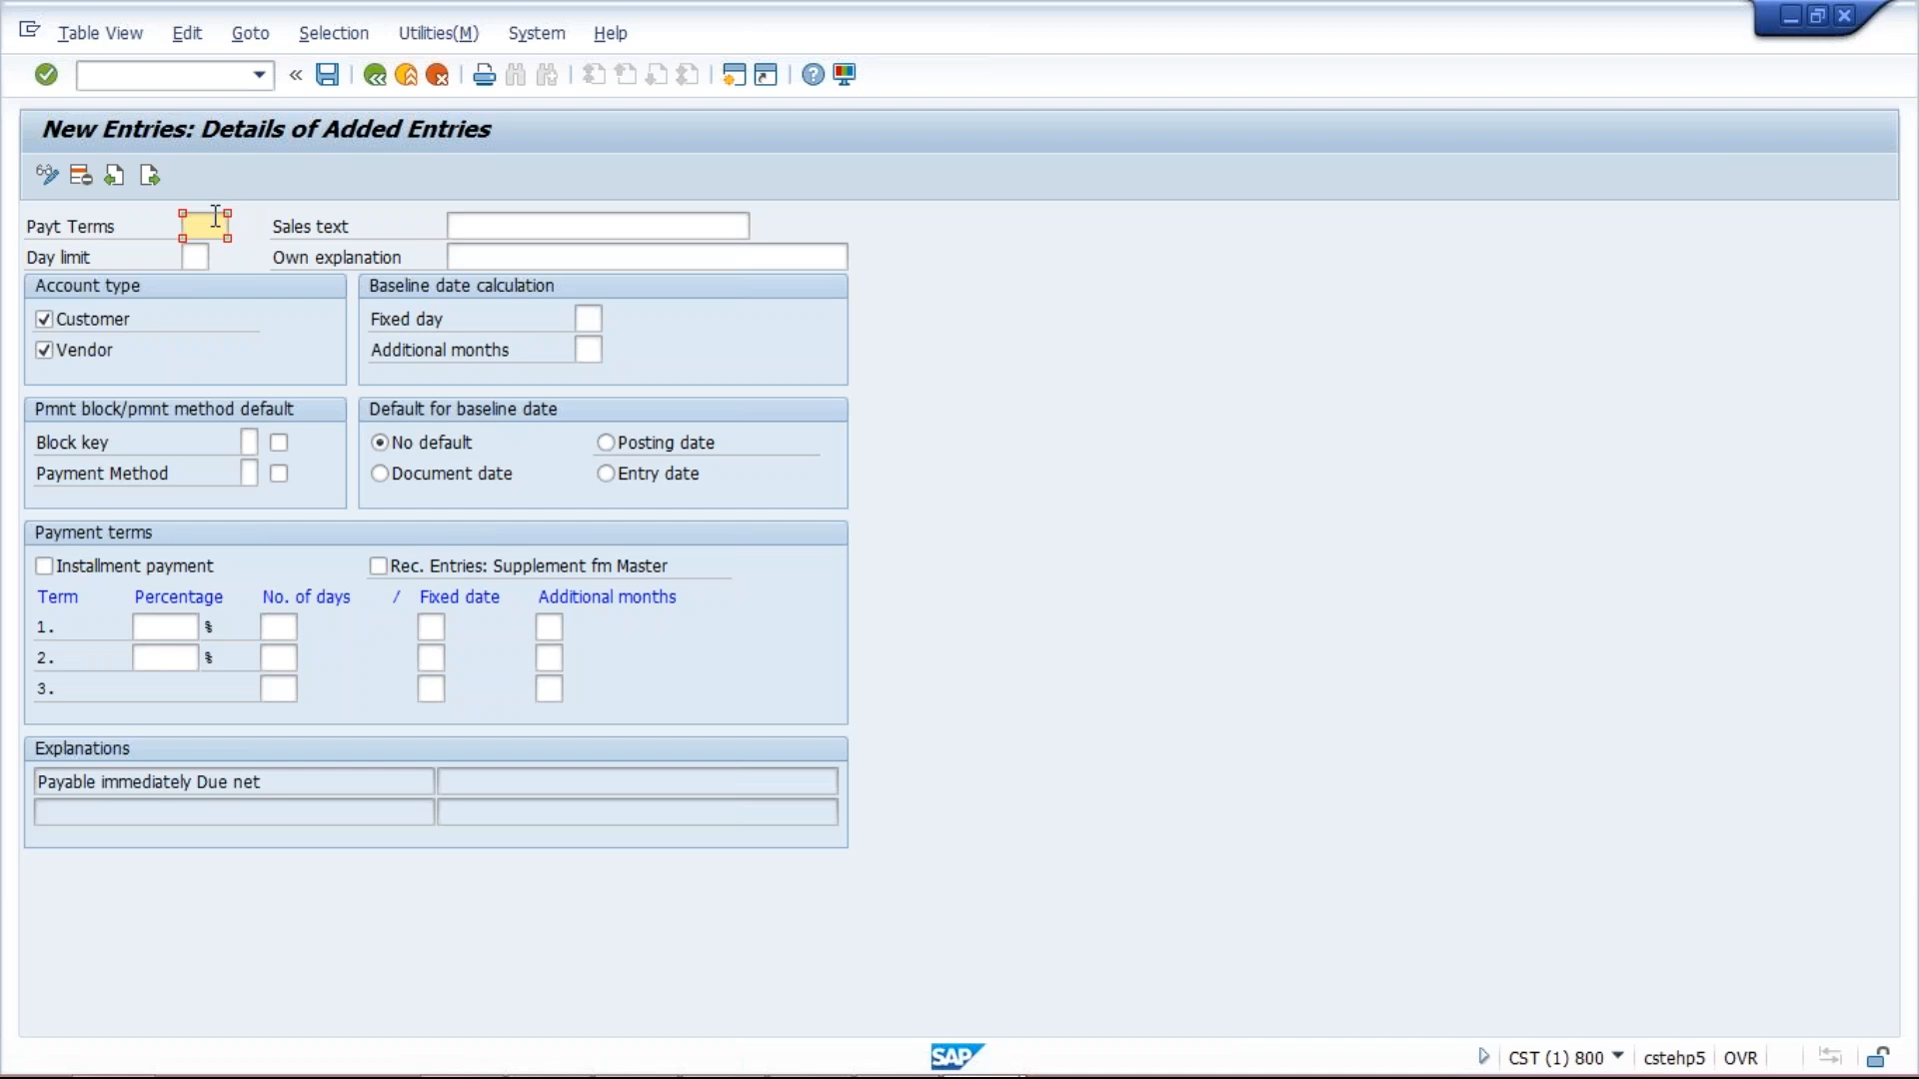
Define payment term TM40 with posting-date baseline, fixed day 15 and 1 additional month.
type("TM")
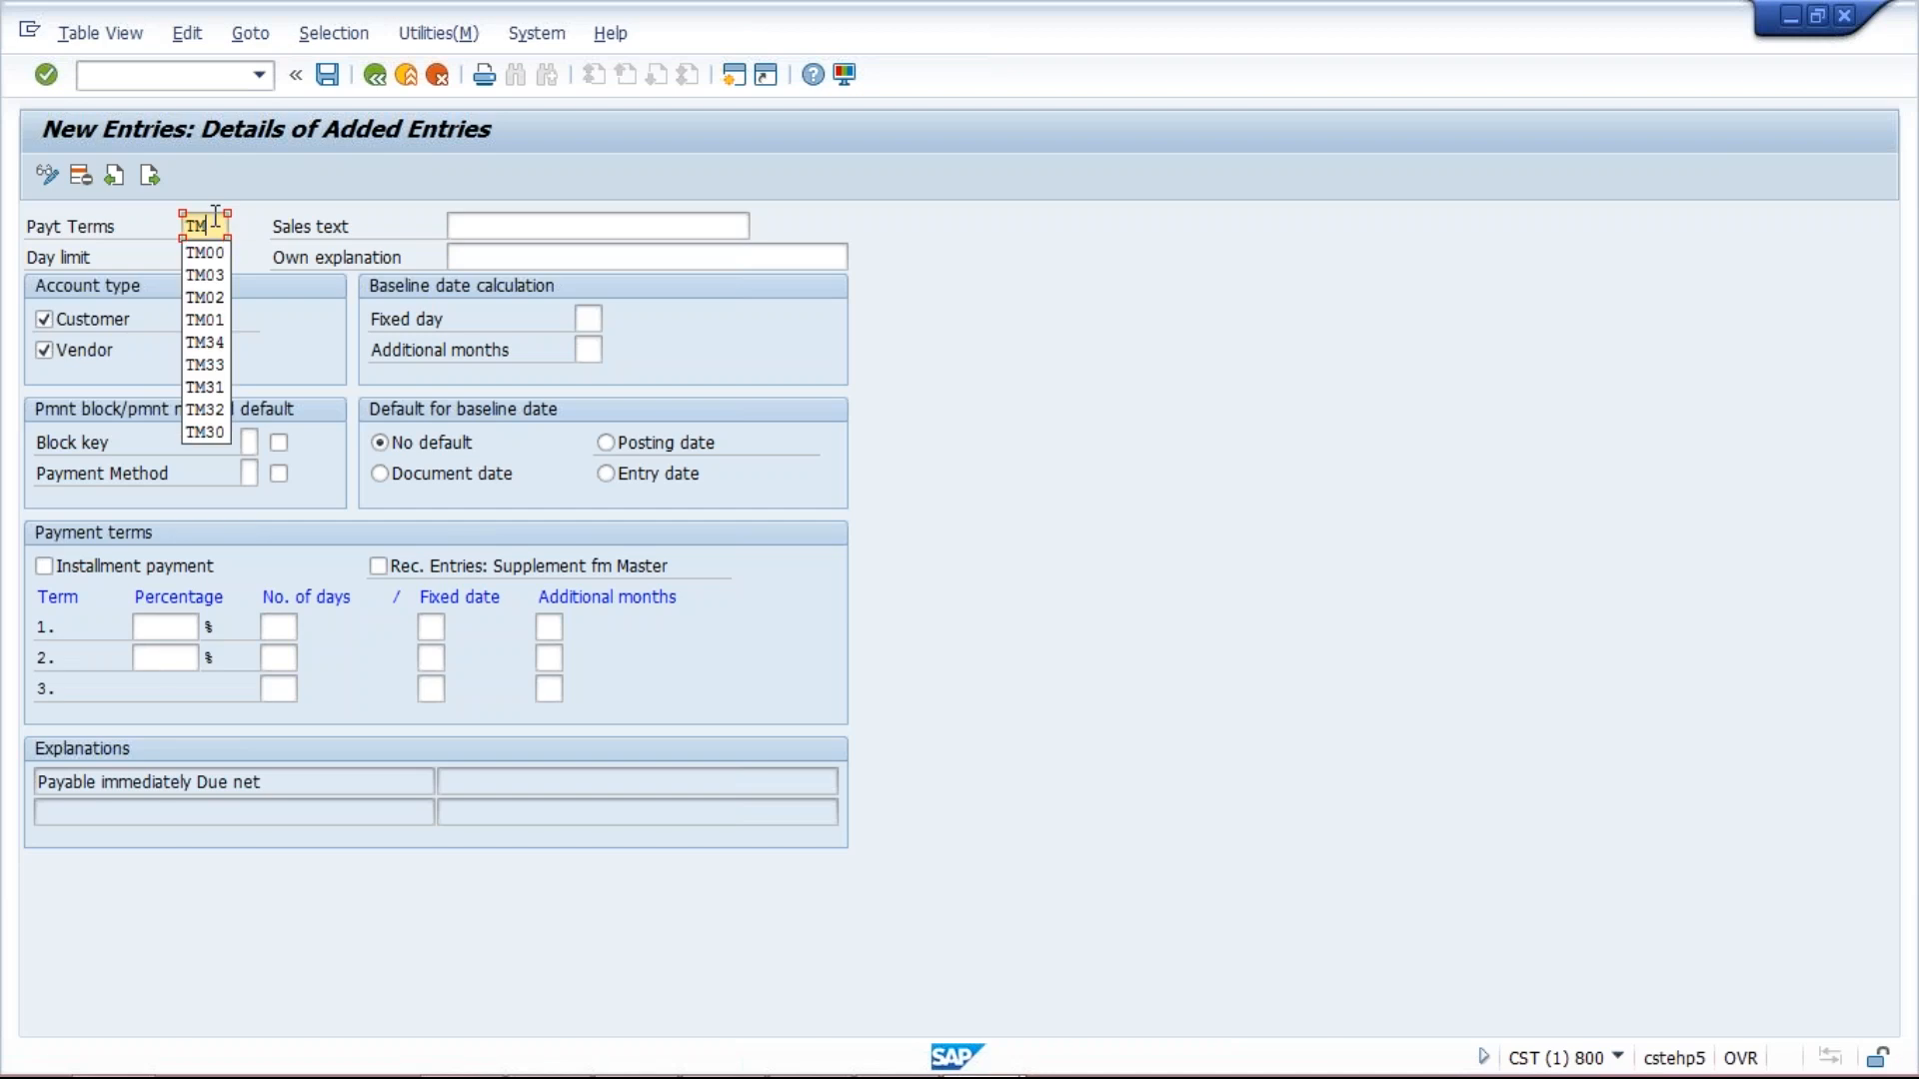
type("40")
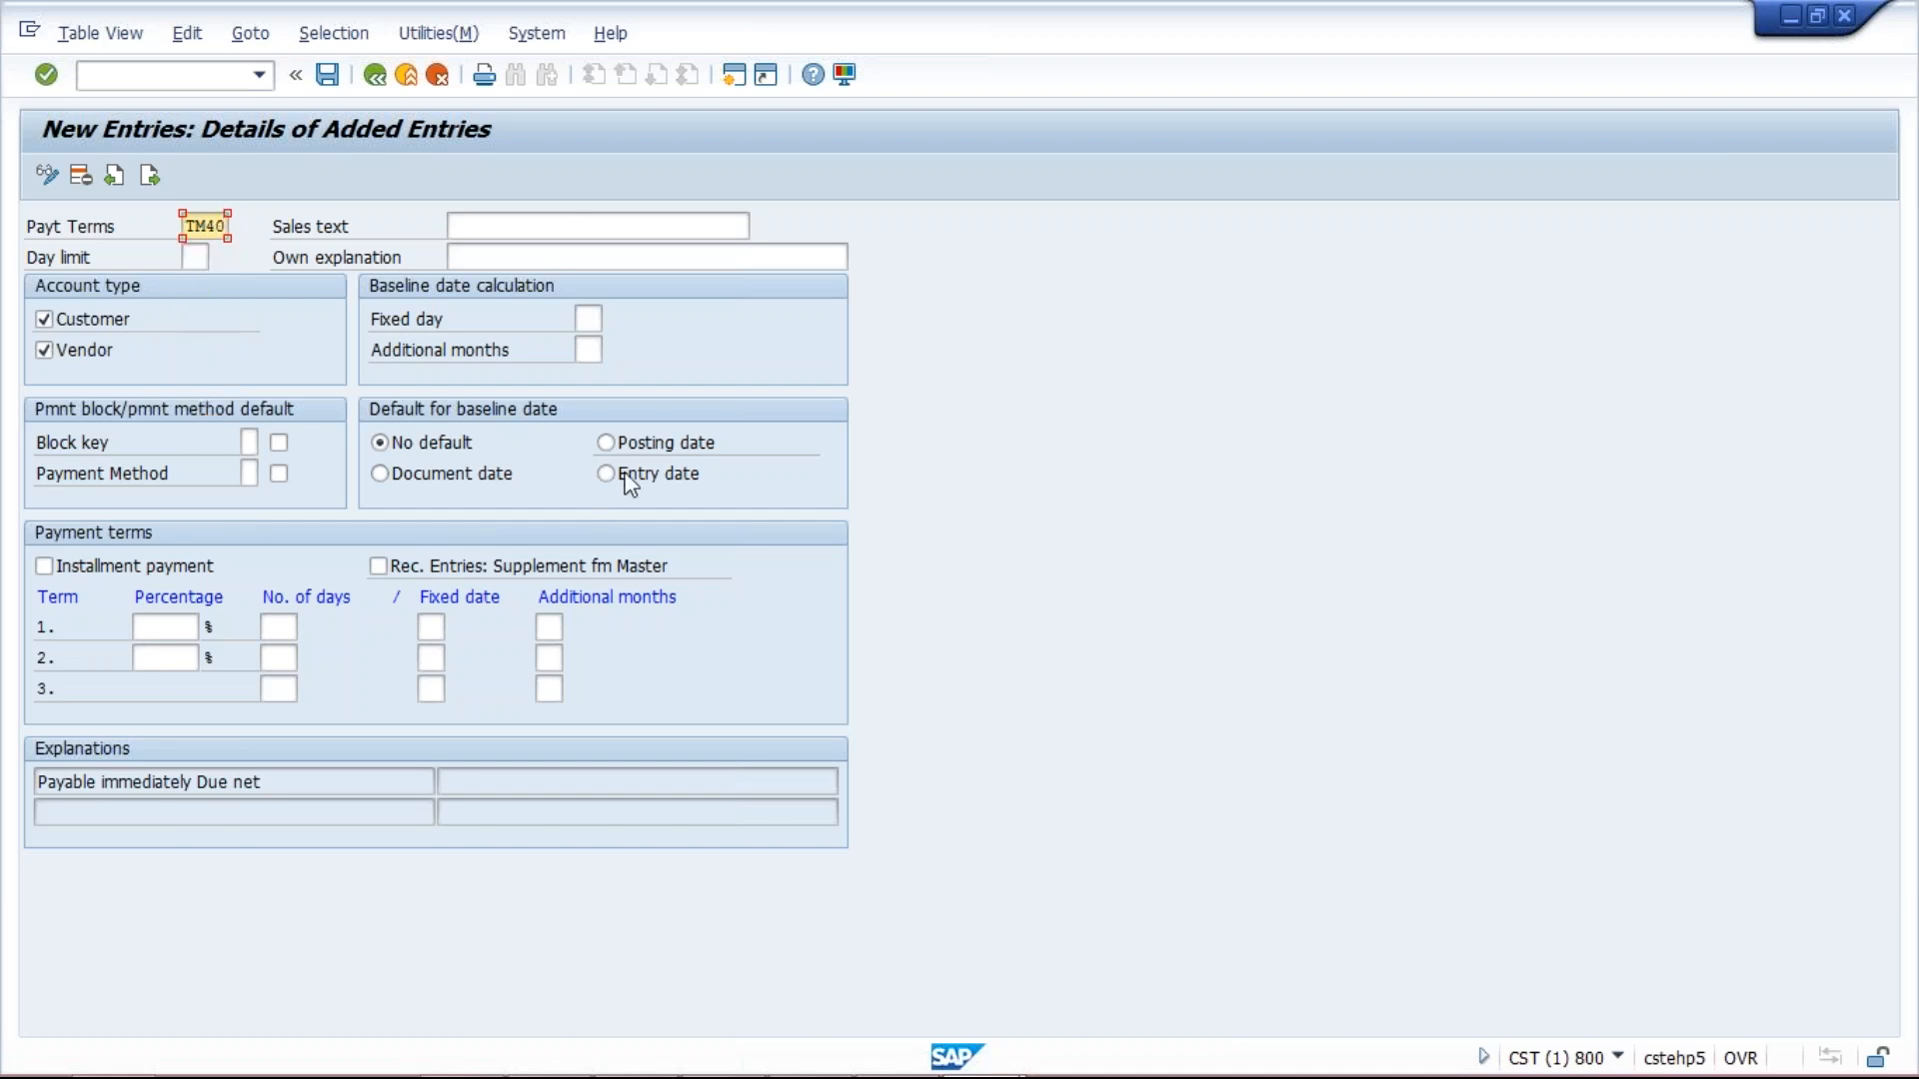
left_click(612, 443)
left_click(585, 321)
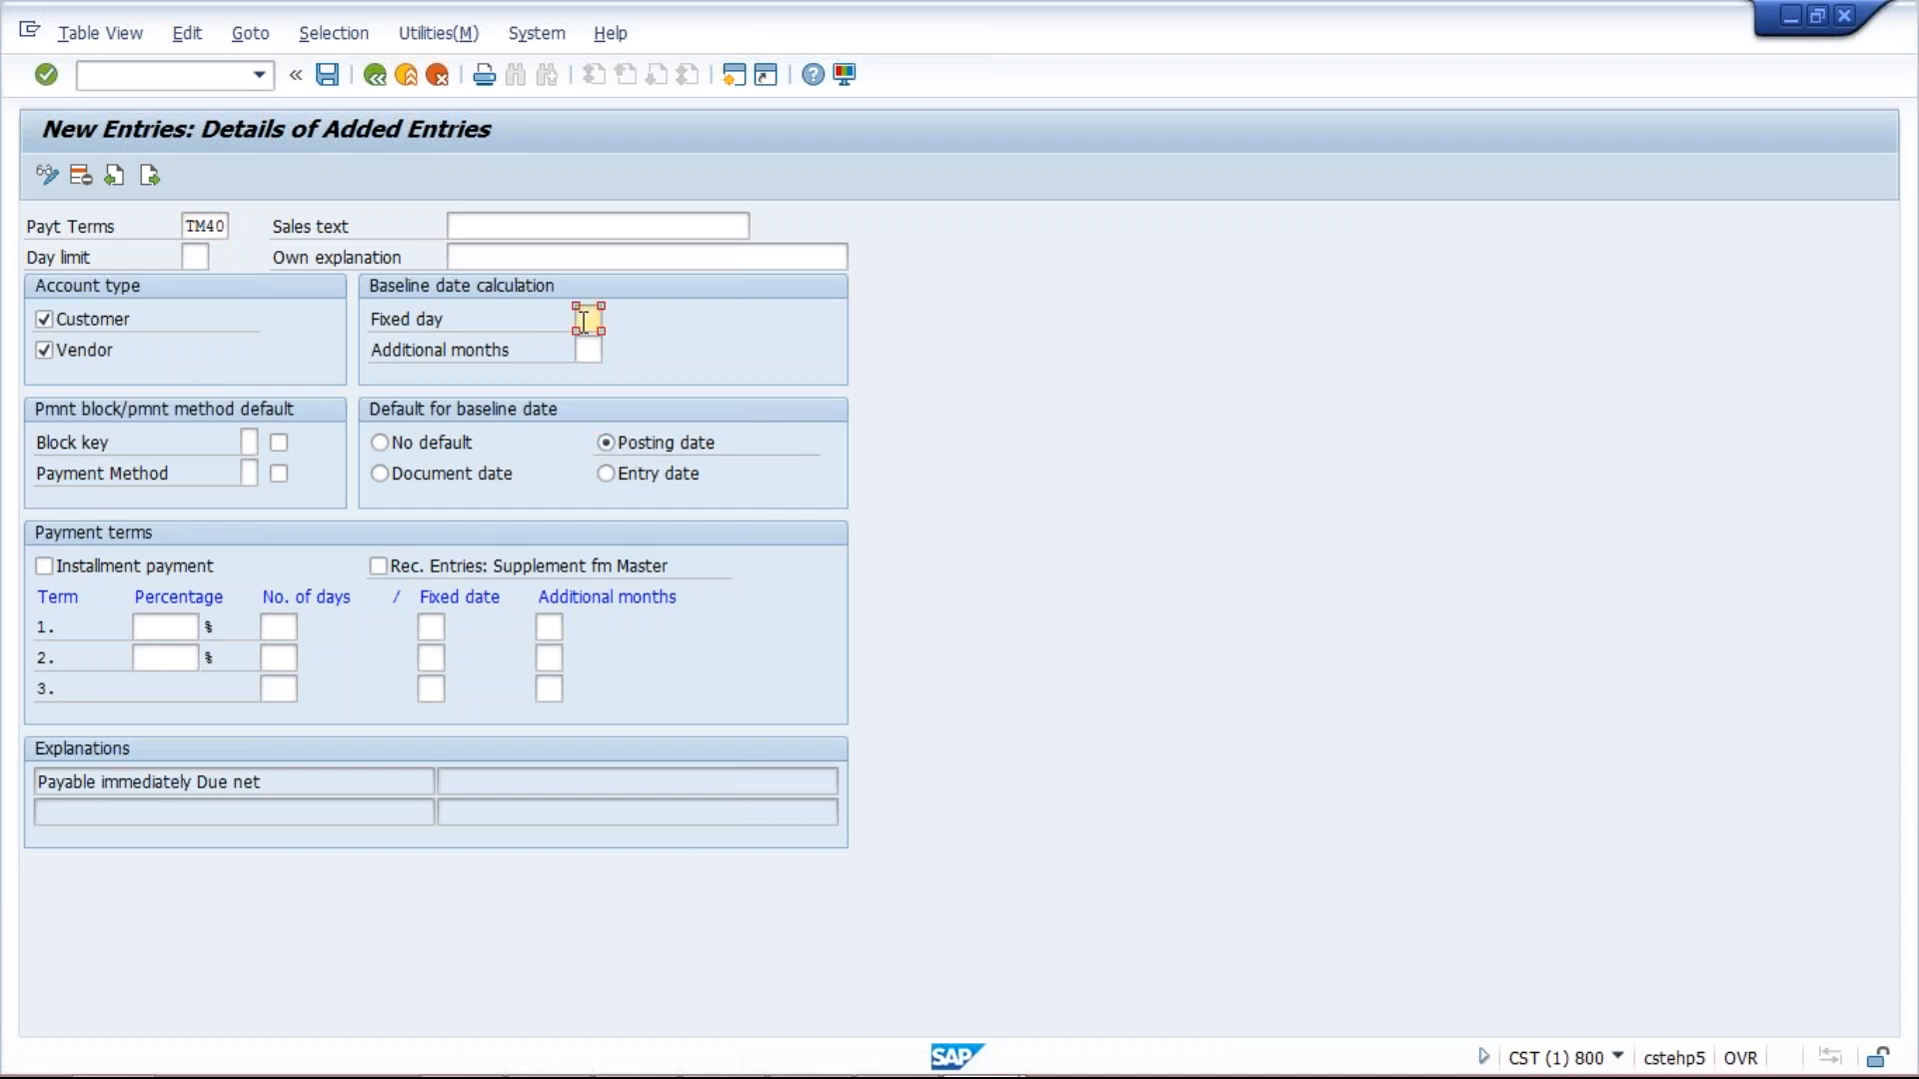
type("15")
left_click(591, 352)
type("1")
double_click(602, 349)
left_click(581, 318)
mouse_move(735, 1075)
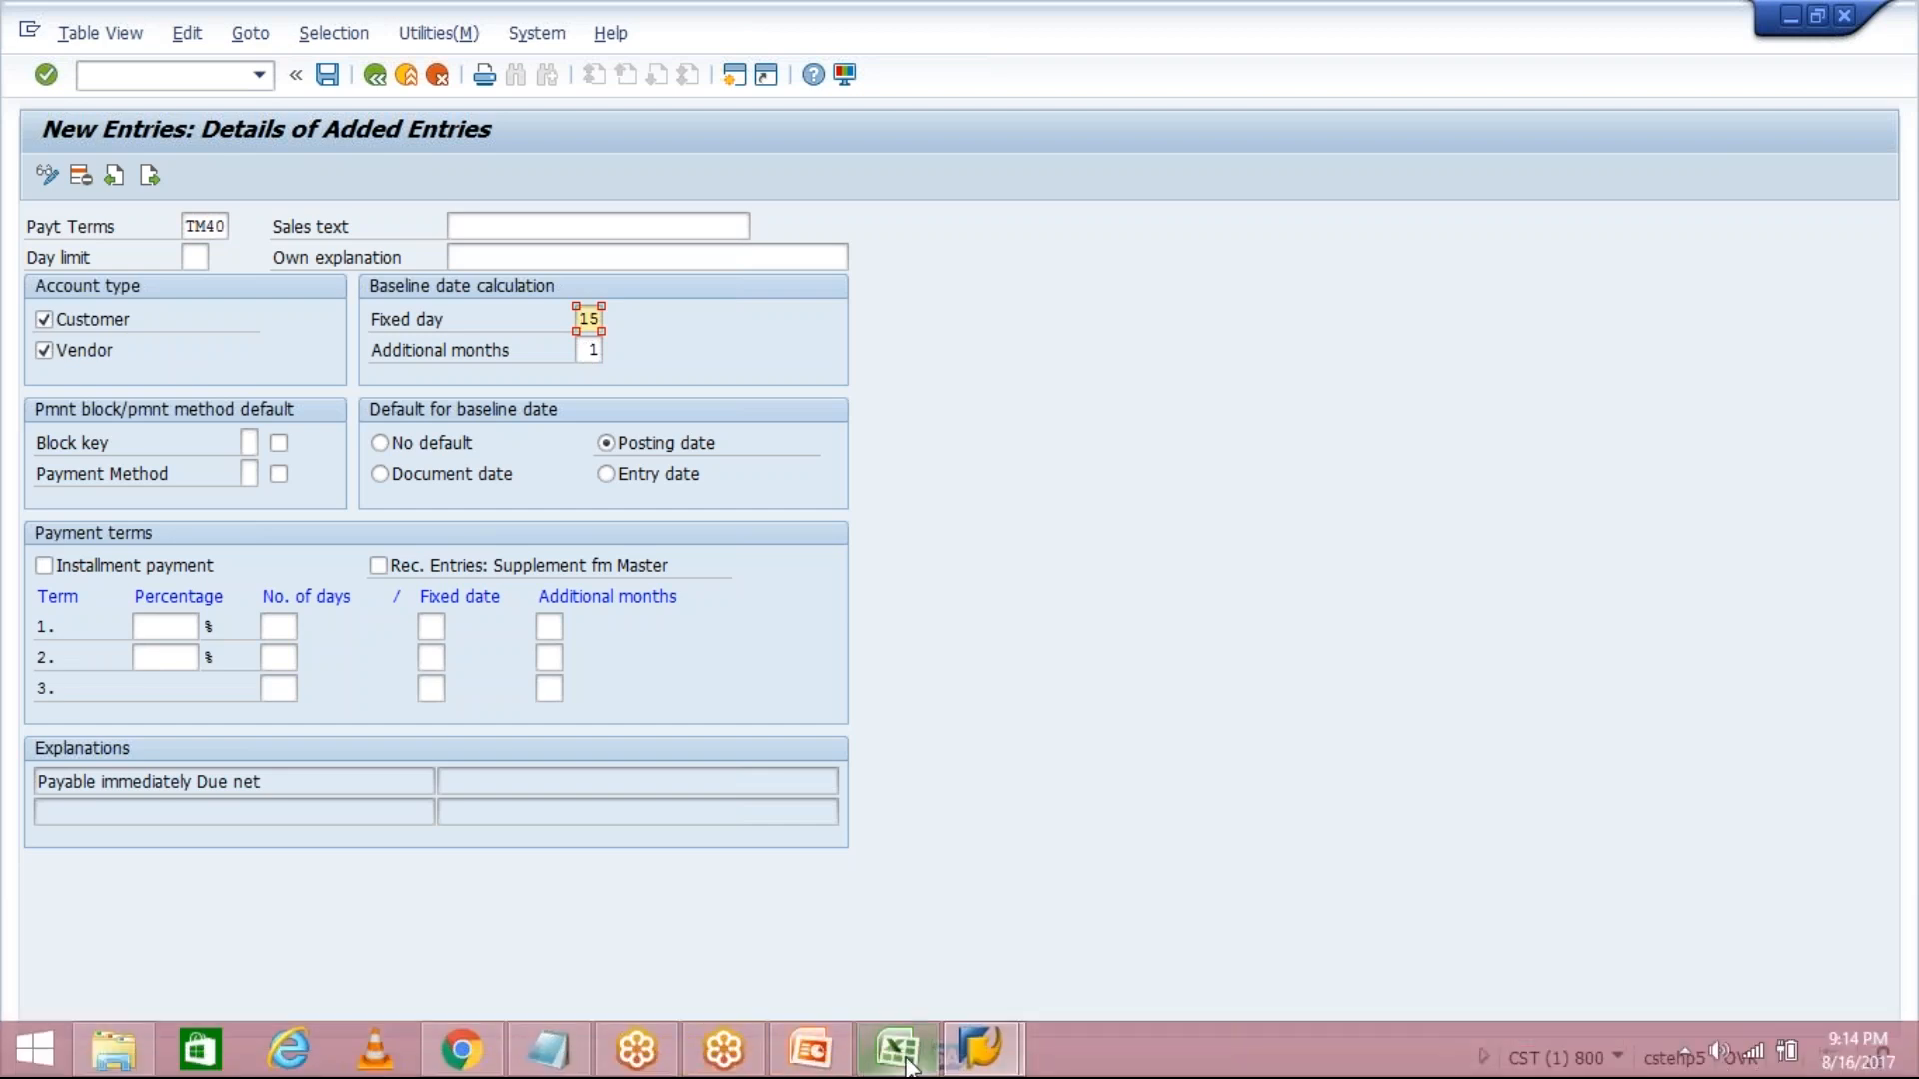
left_click(908, 1064)
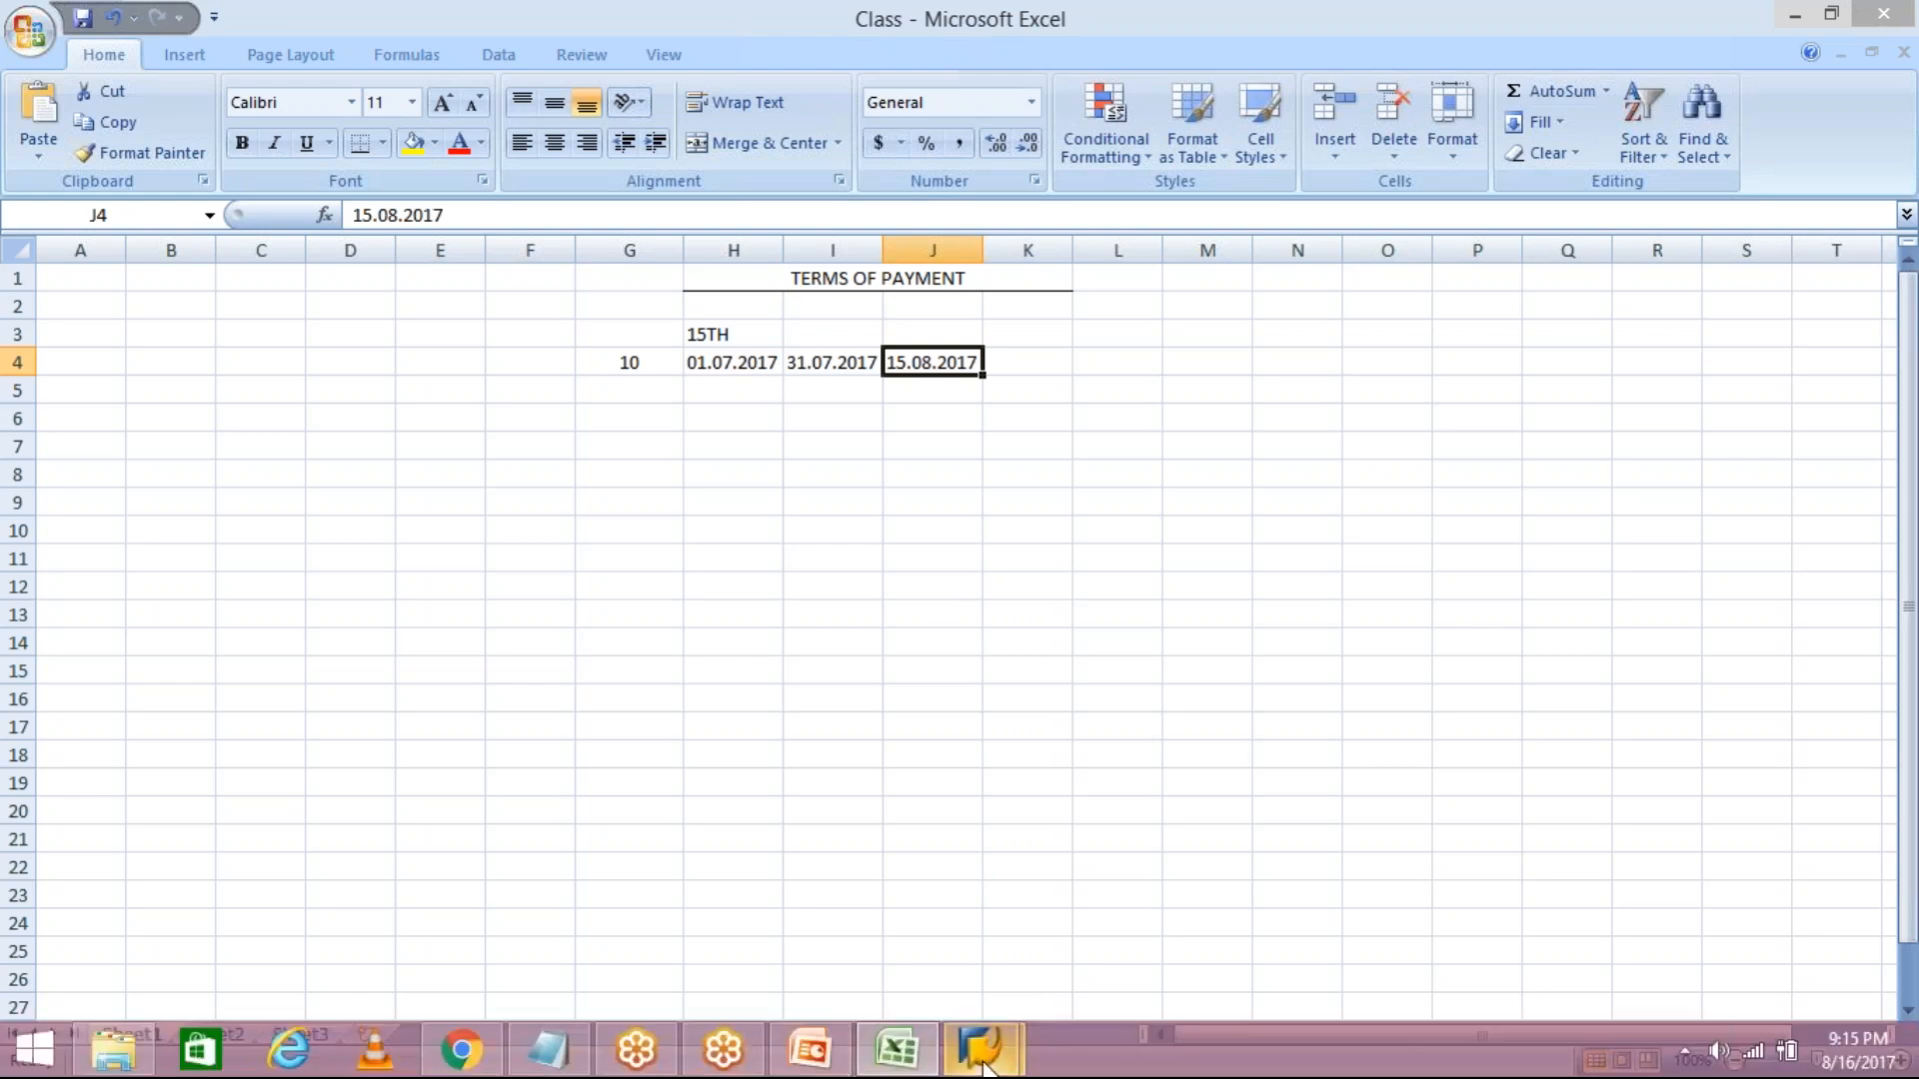
left_click(981, 1061)
left_click(1064, 944)
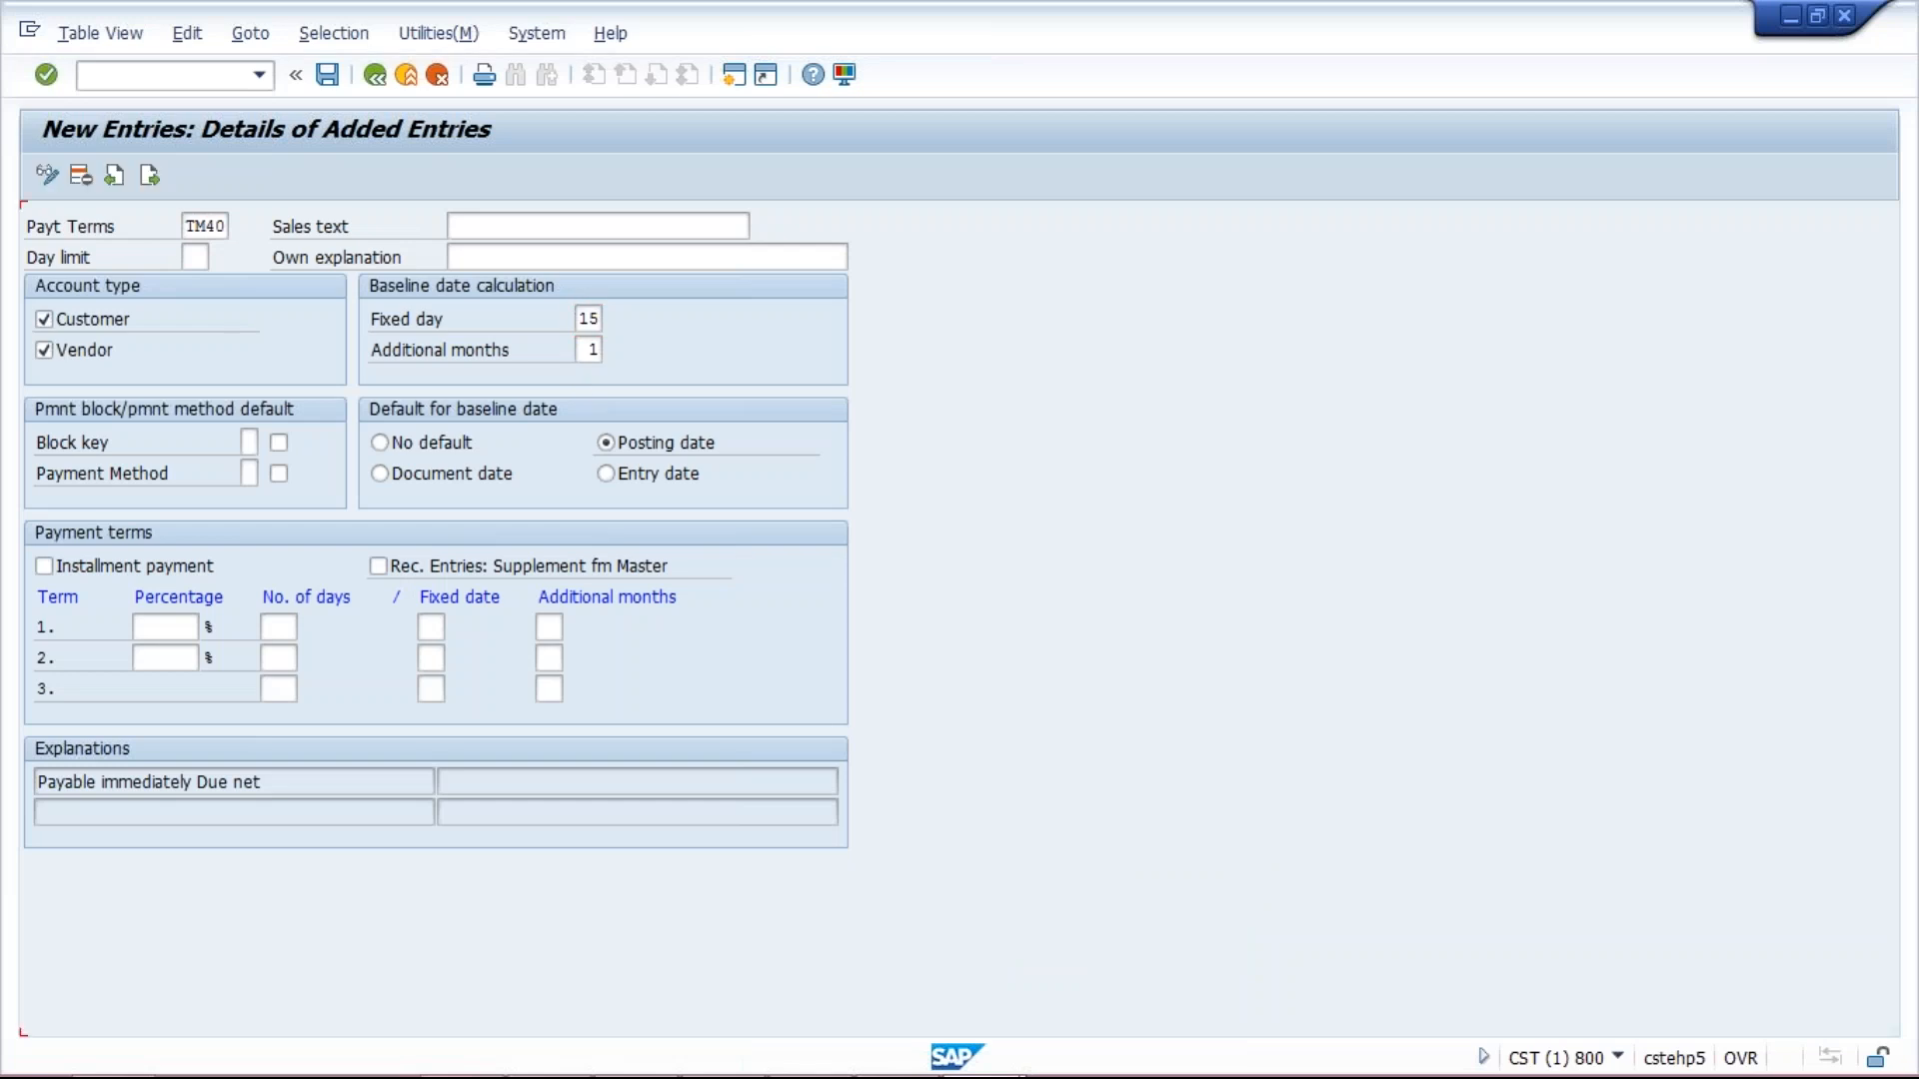
Copy '15 of next month' from the generated explanation into TM40's sales text.
key("Return")
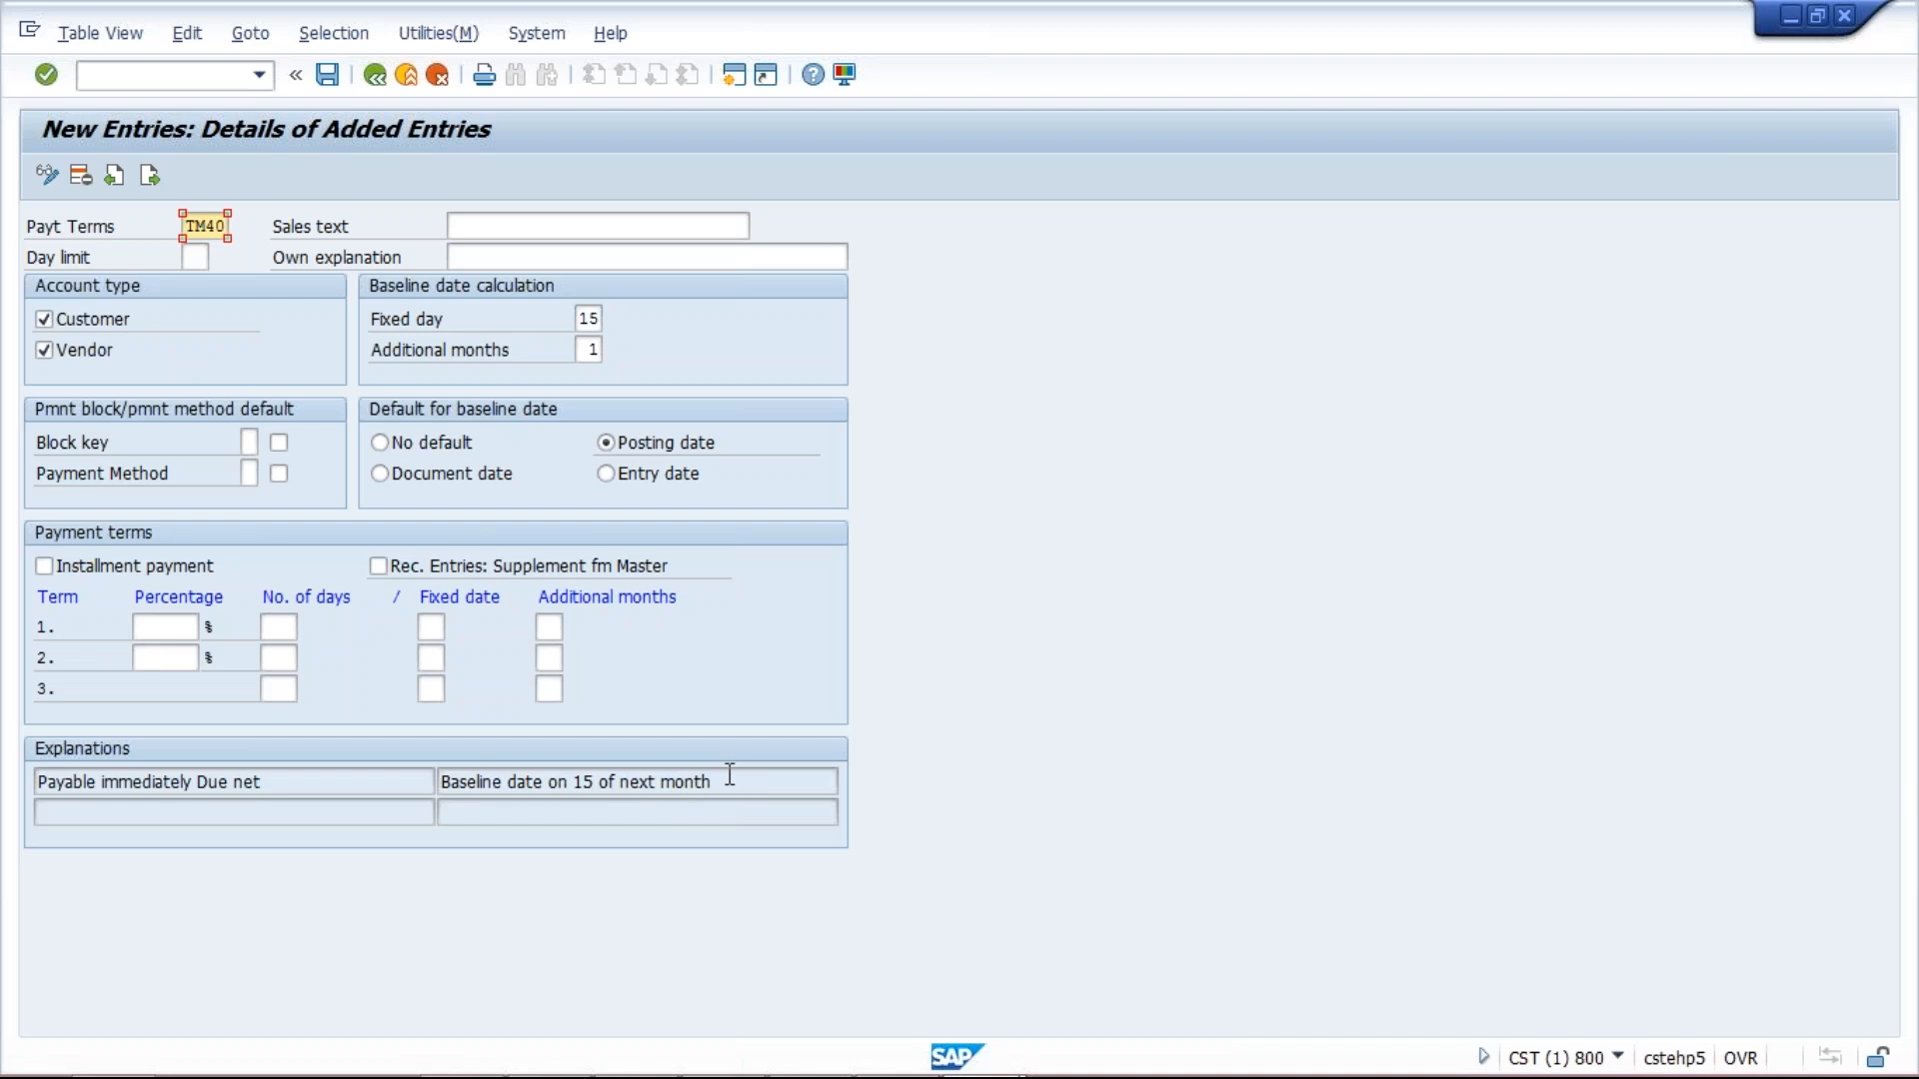
left_click_drag(718, 779, 578, 776)
key("ctrl+c")
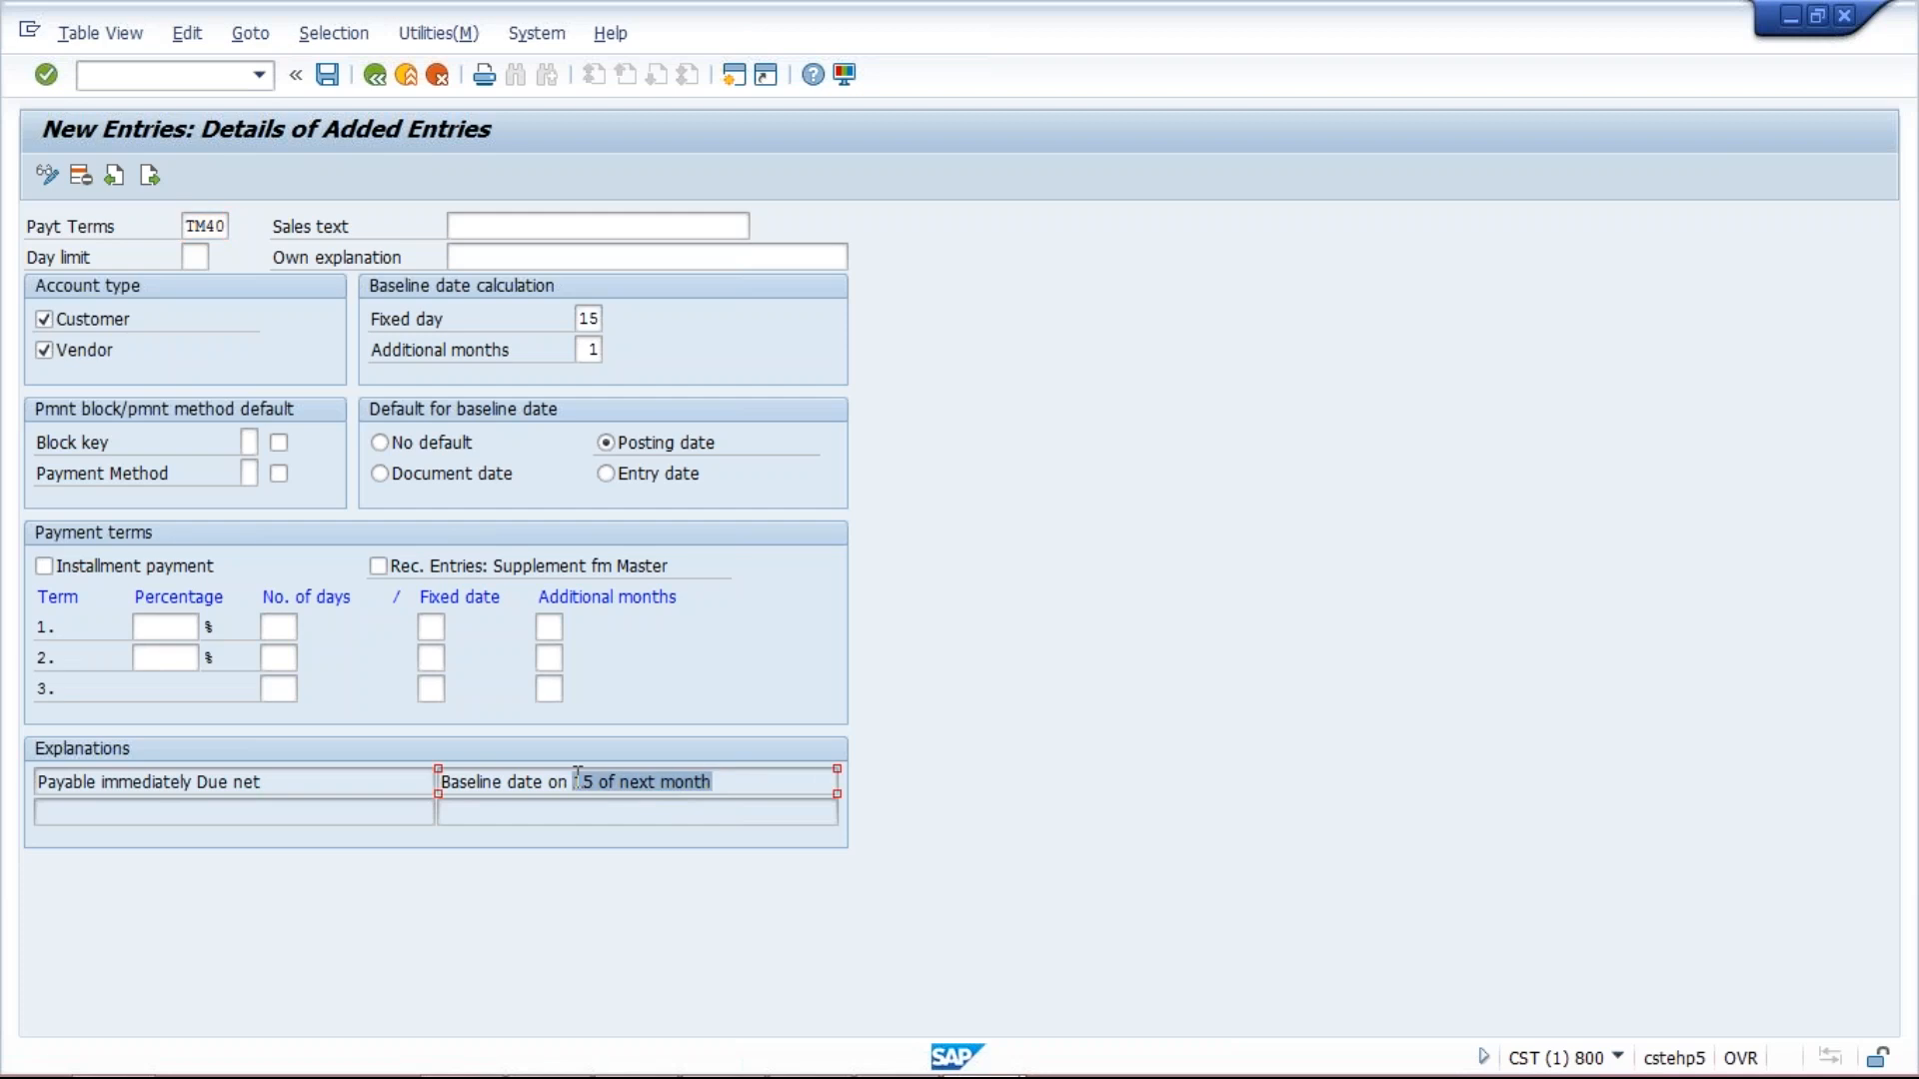
left_click(595, 225)
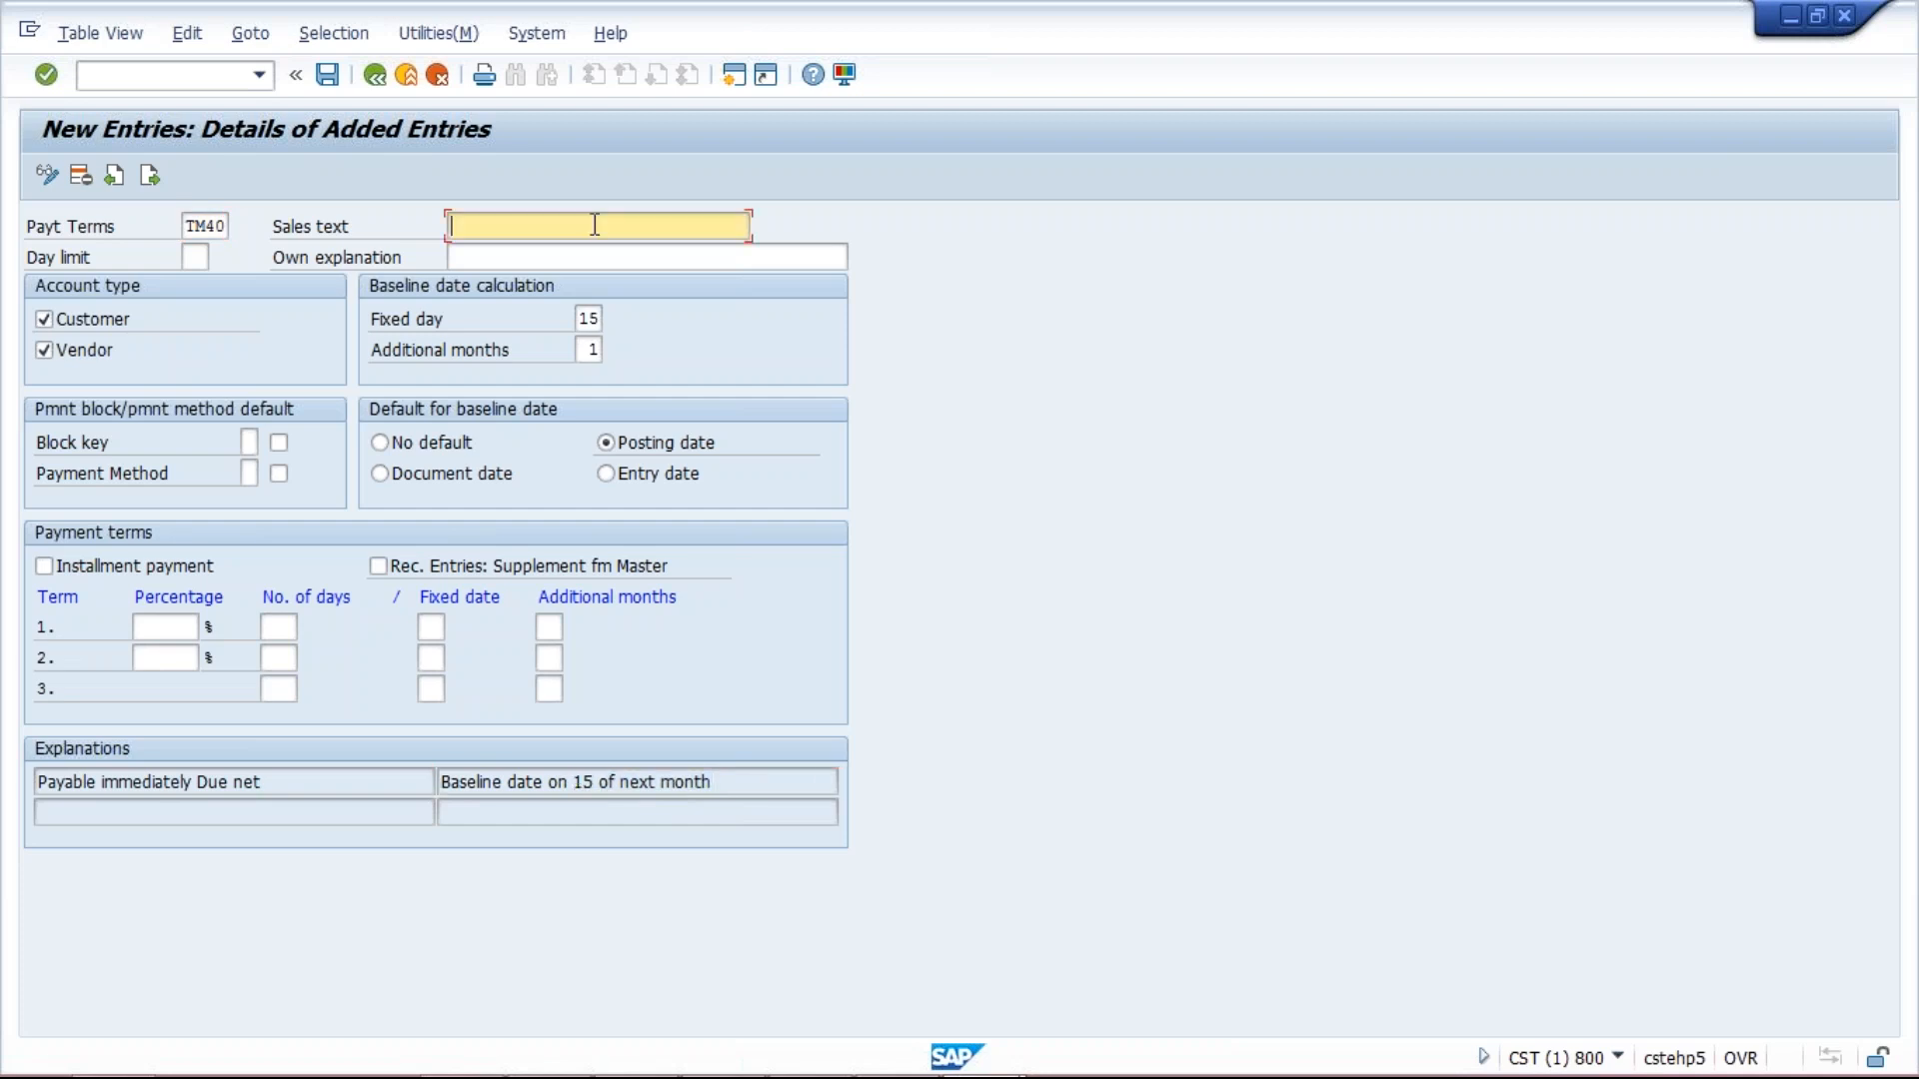
key("ctrl+v")
Save TM40 under a customizing request, open a second session, and return to the entry window.
left_click(330, 76)
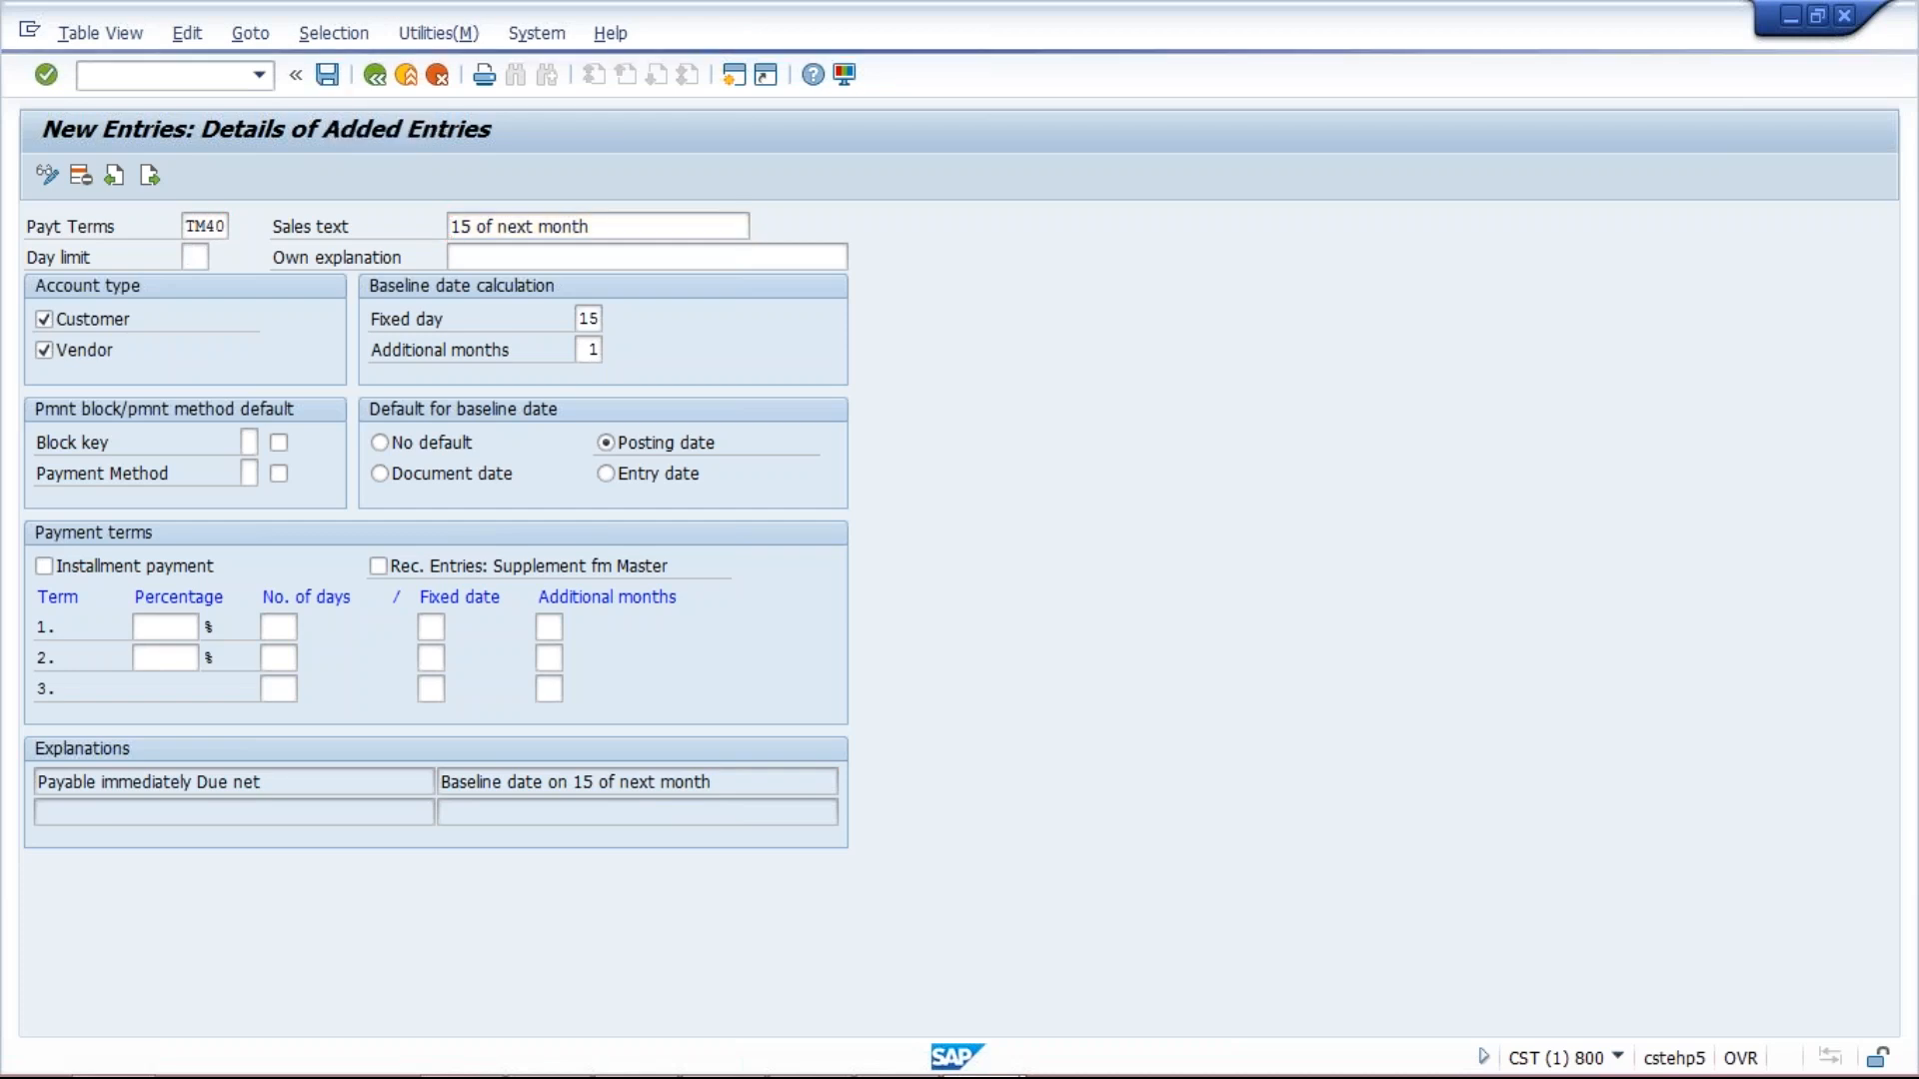
left_click(416, 484)
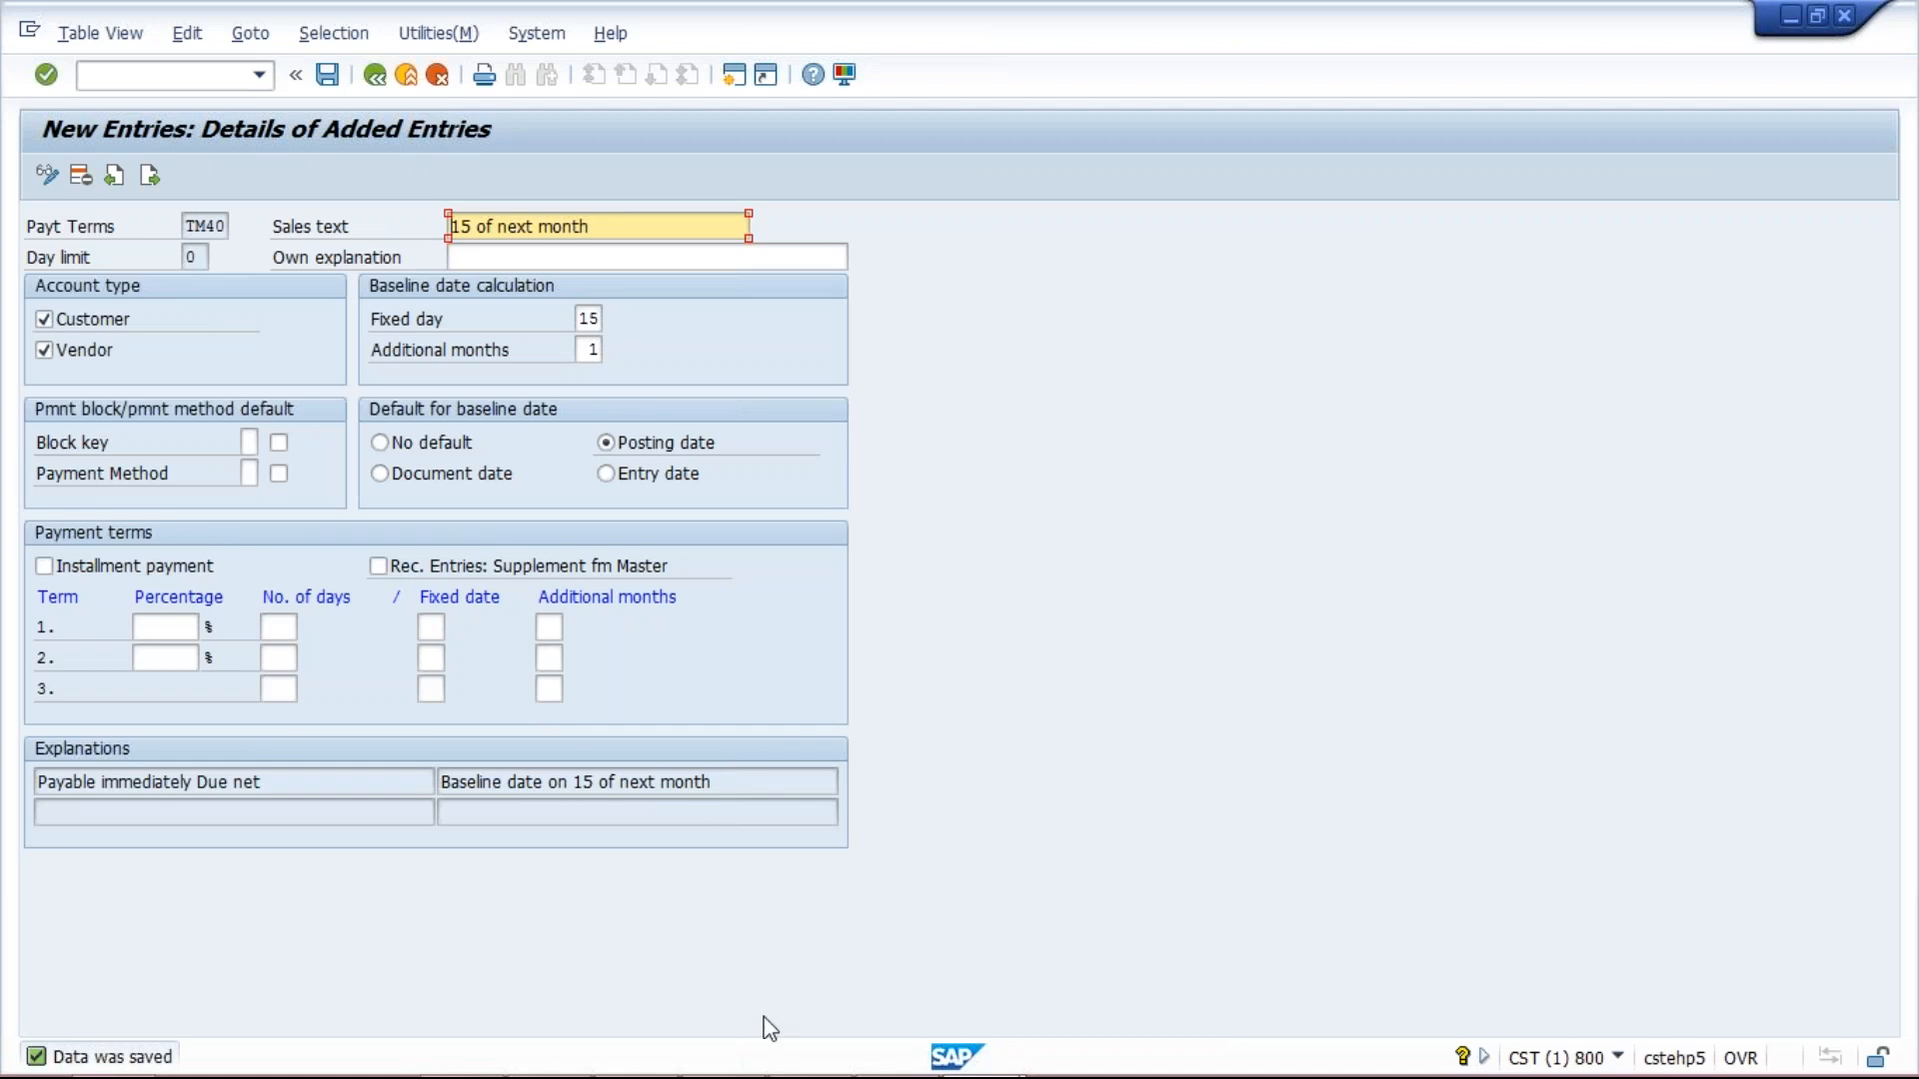
left_click(733, 75)
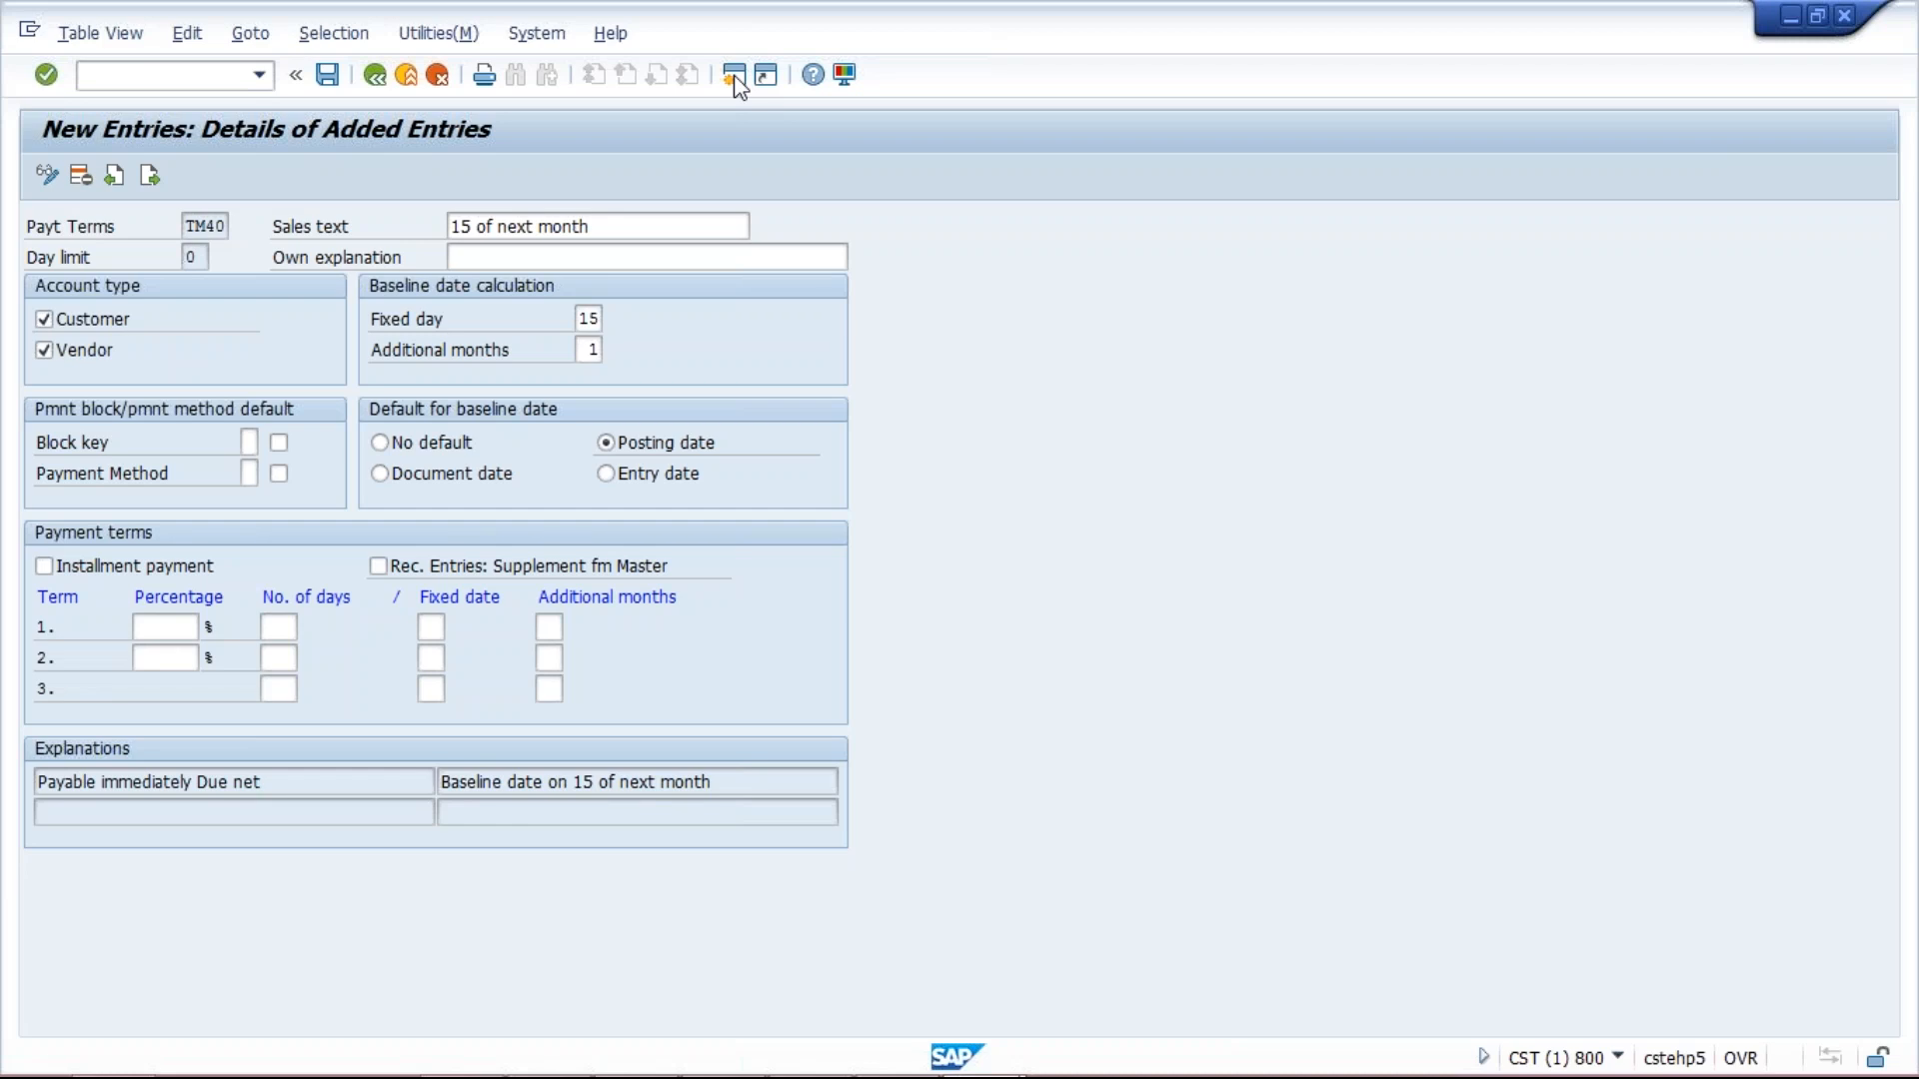
mouse_move(1014, 1076)
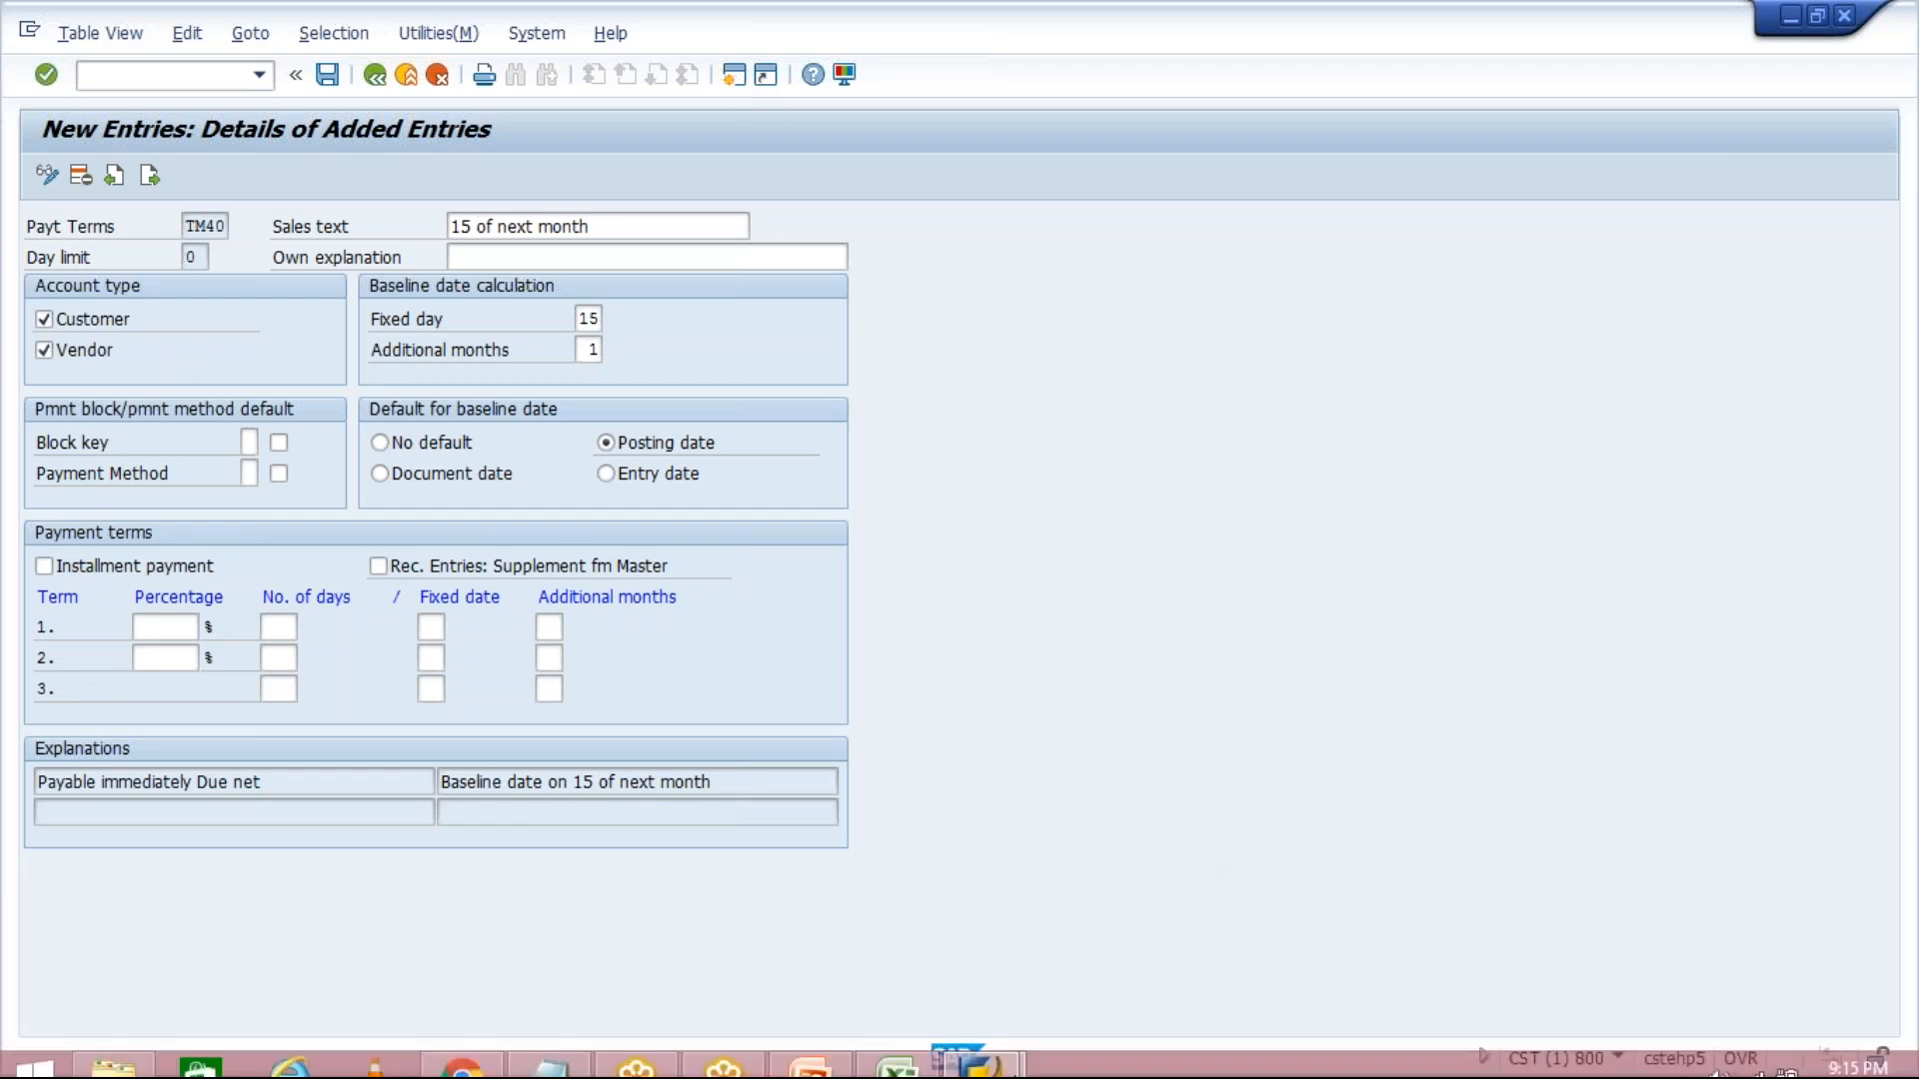
left_click(1011, 1055)
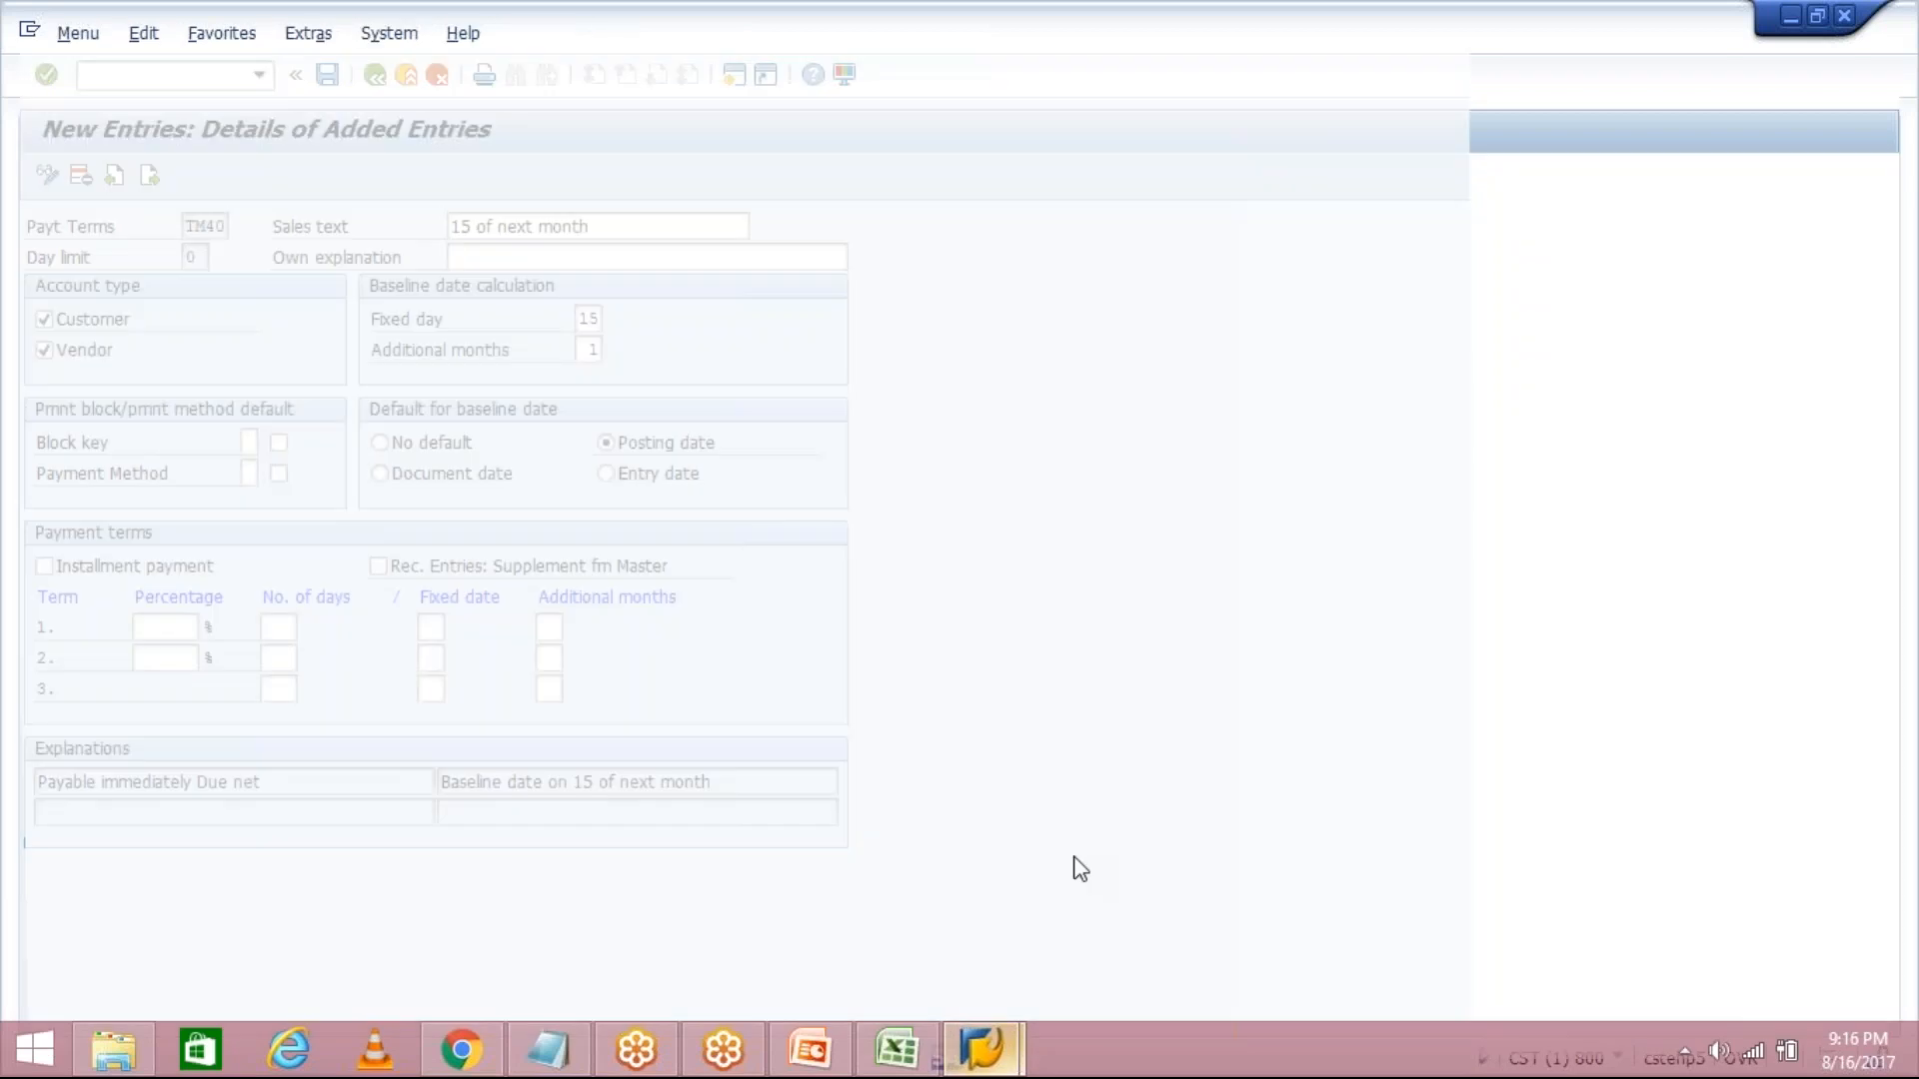
left_click(1190, 915)
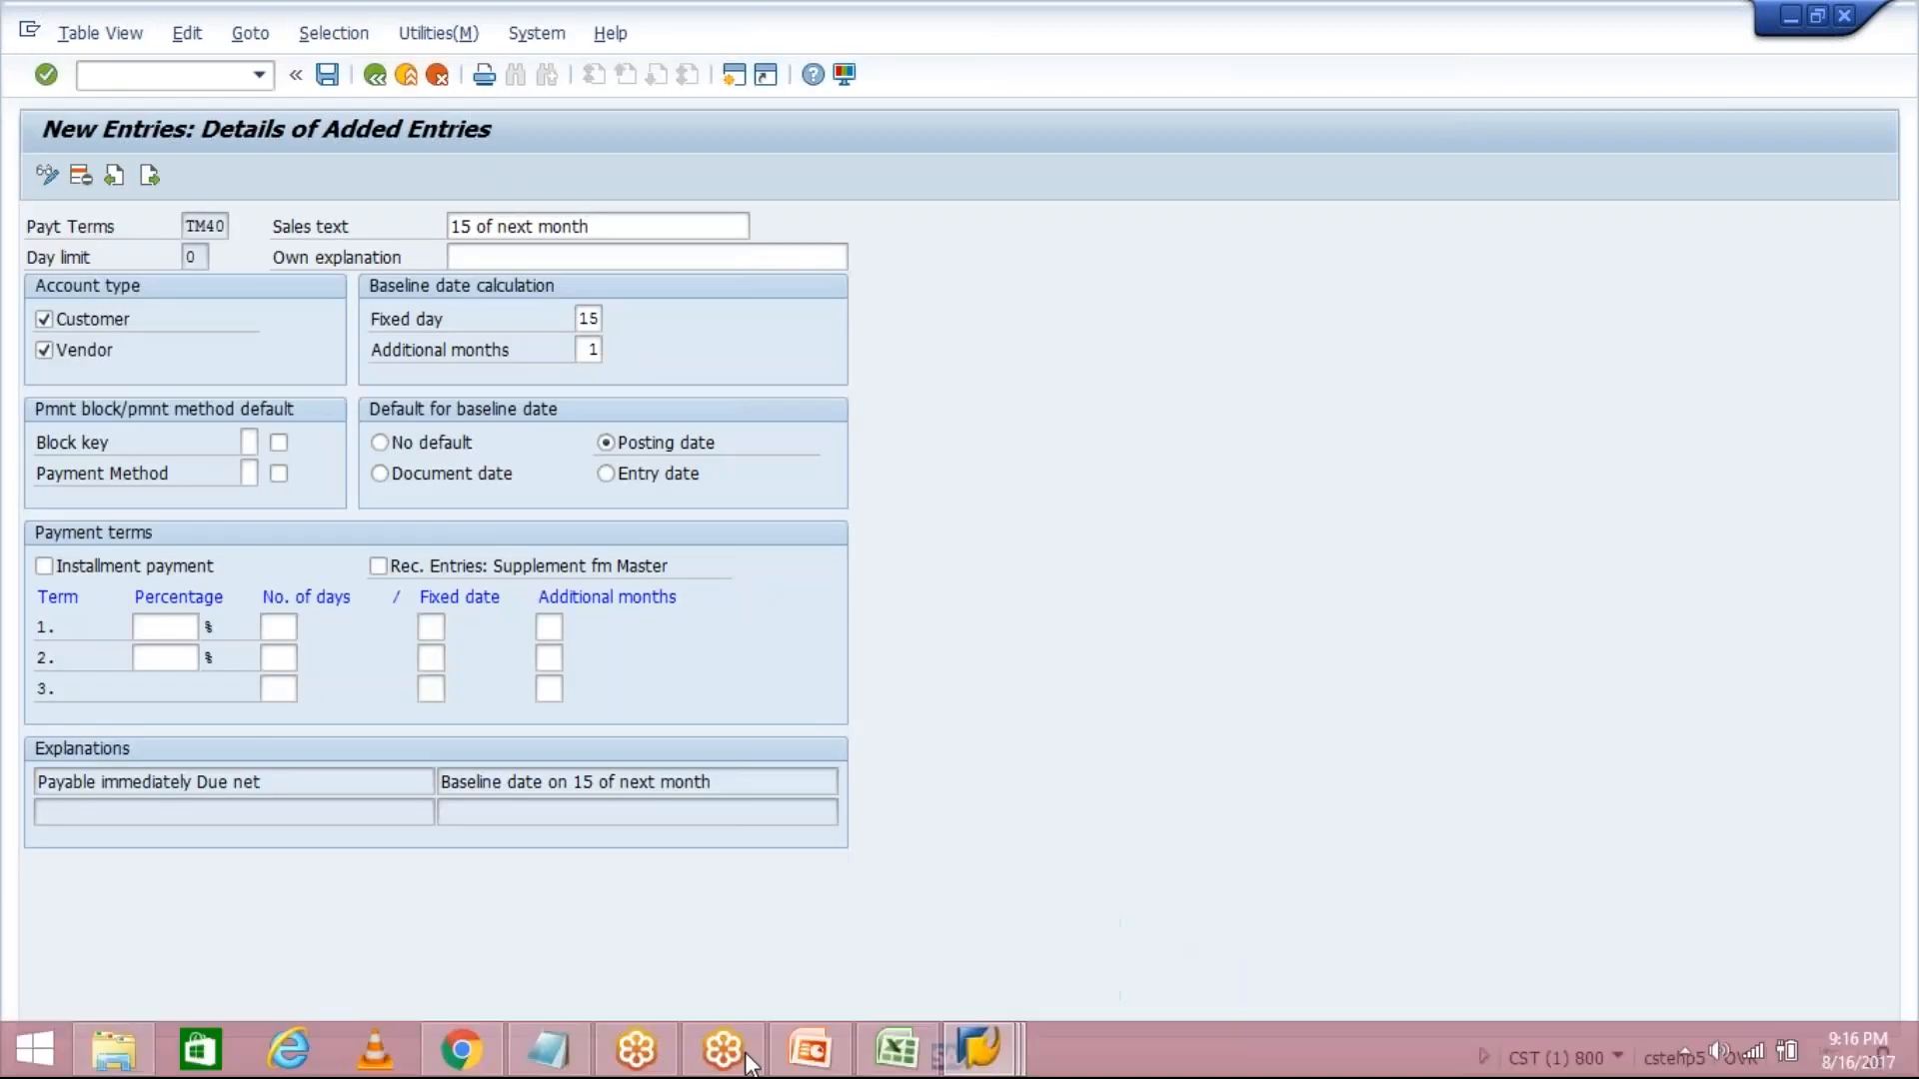
Switch to the SAP Easy Access session and type transaction FB60.
left_click(992, 1039)
left_click(1151, 1009)
type("FB6")
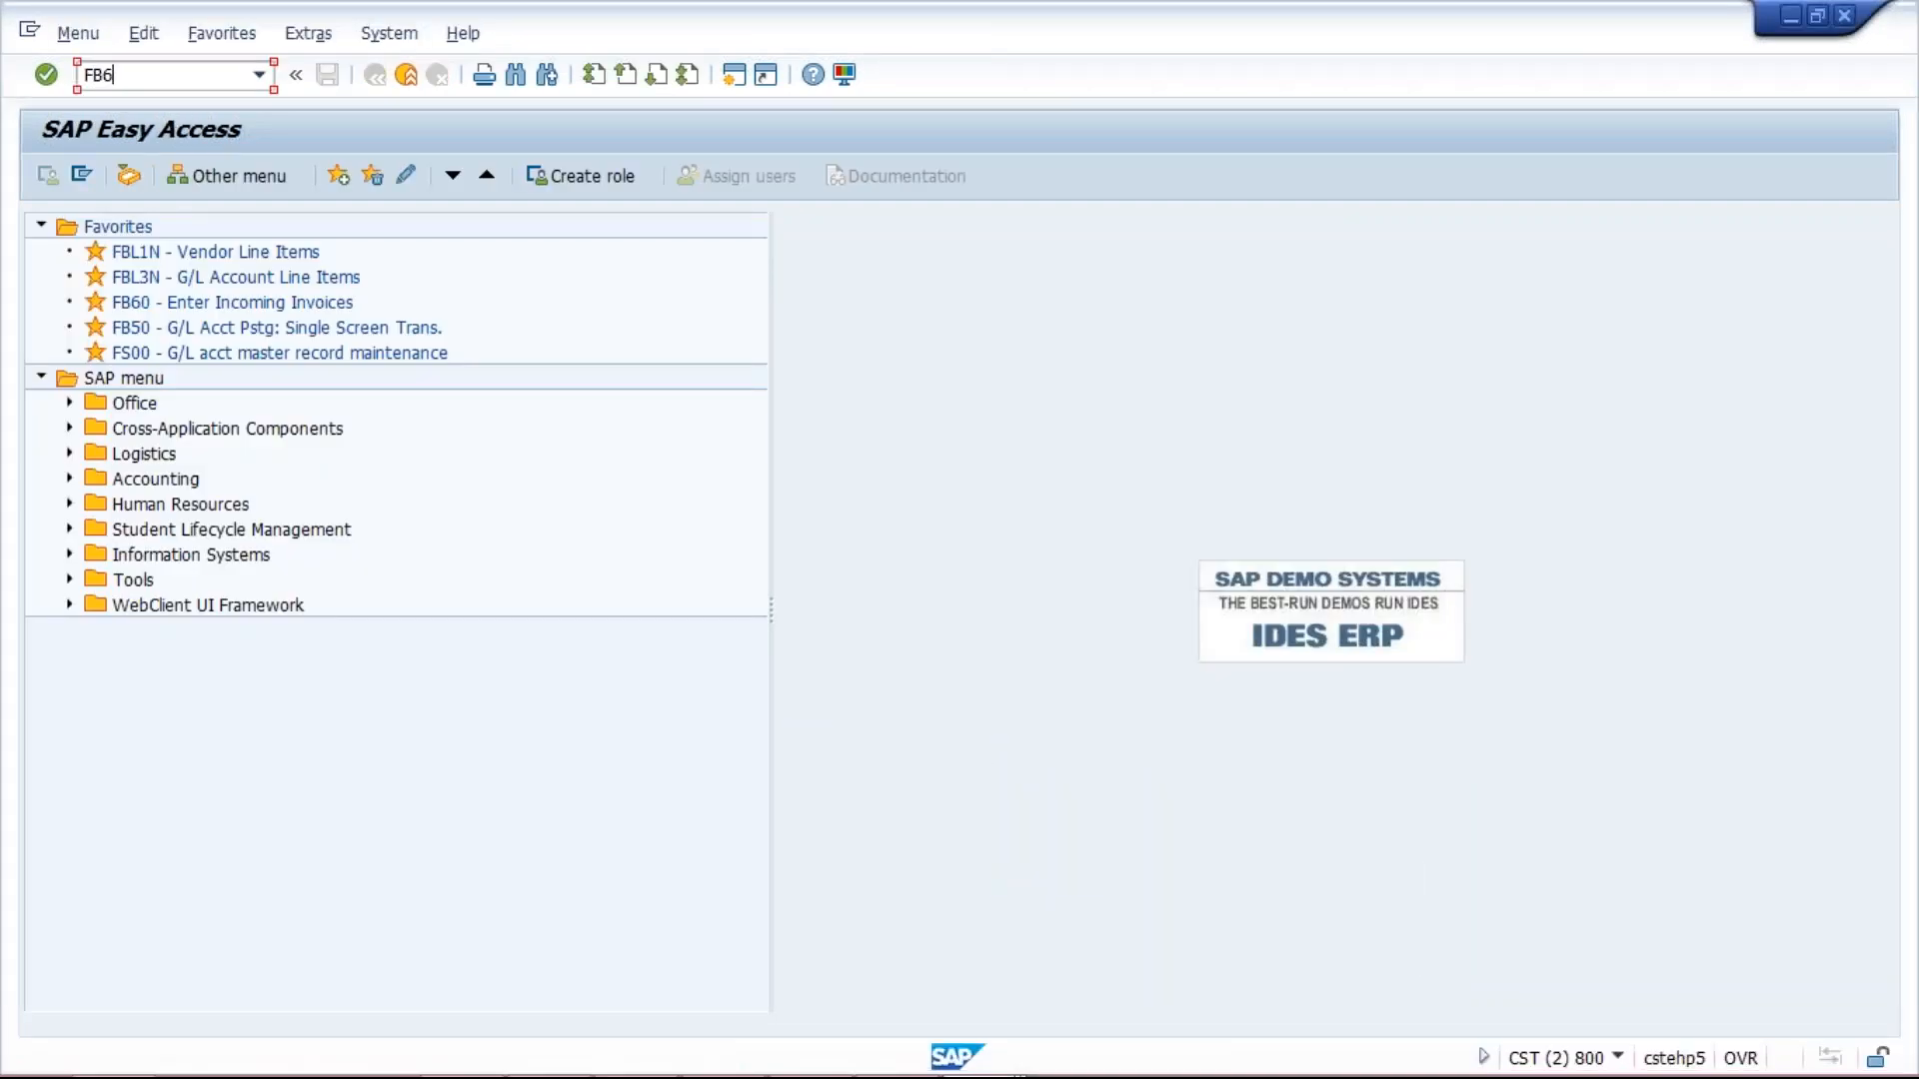
type("0")
Run FB60 and change the company code from TM03 to TM04.
key("Return")
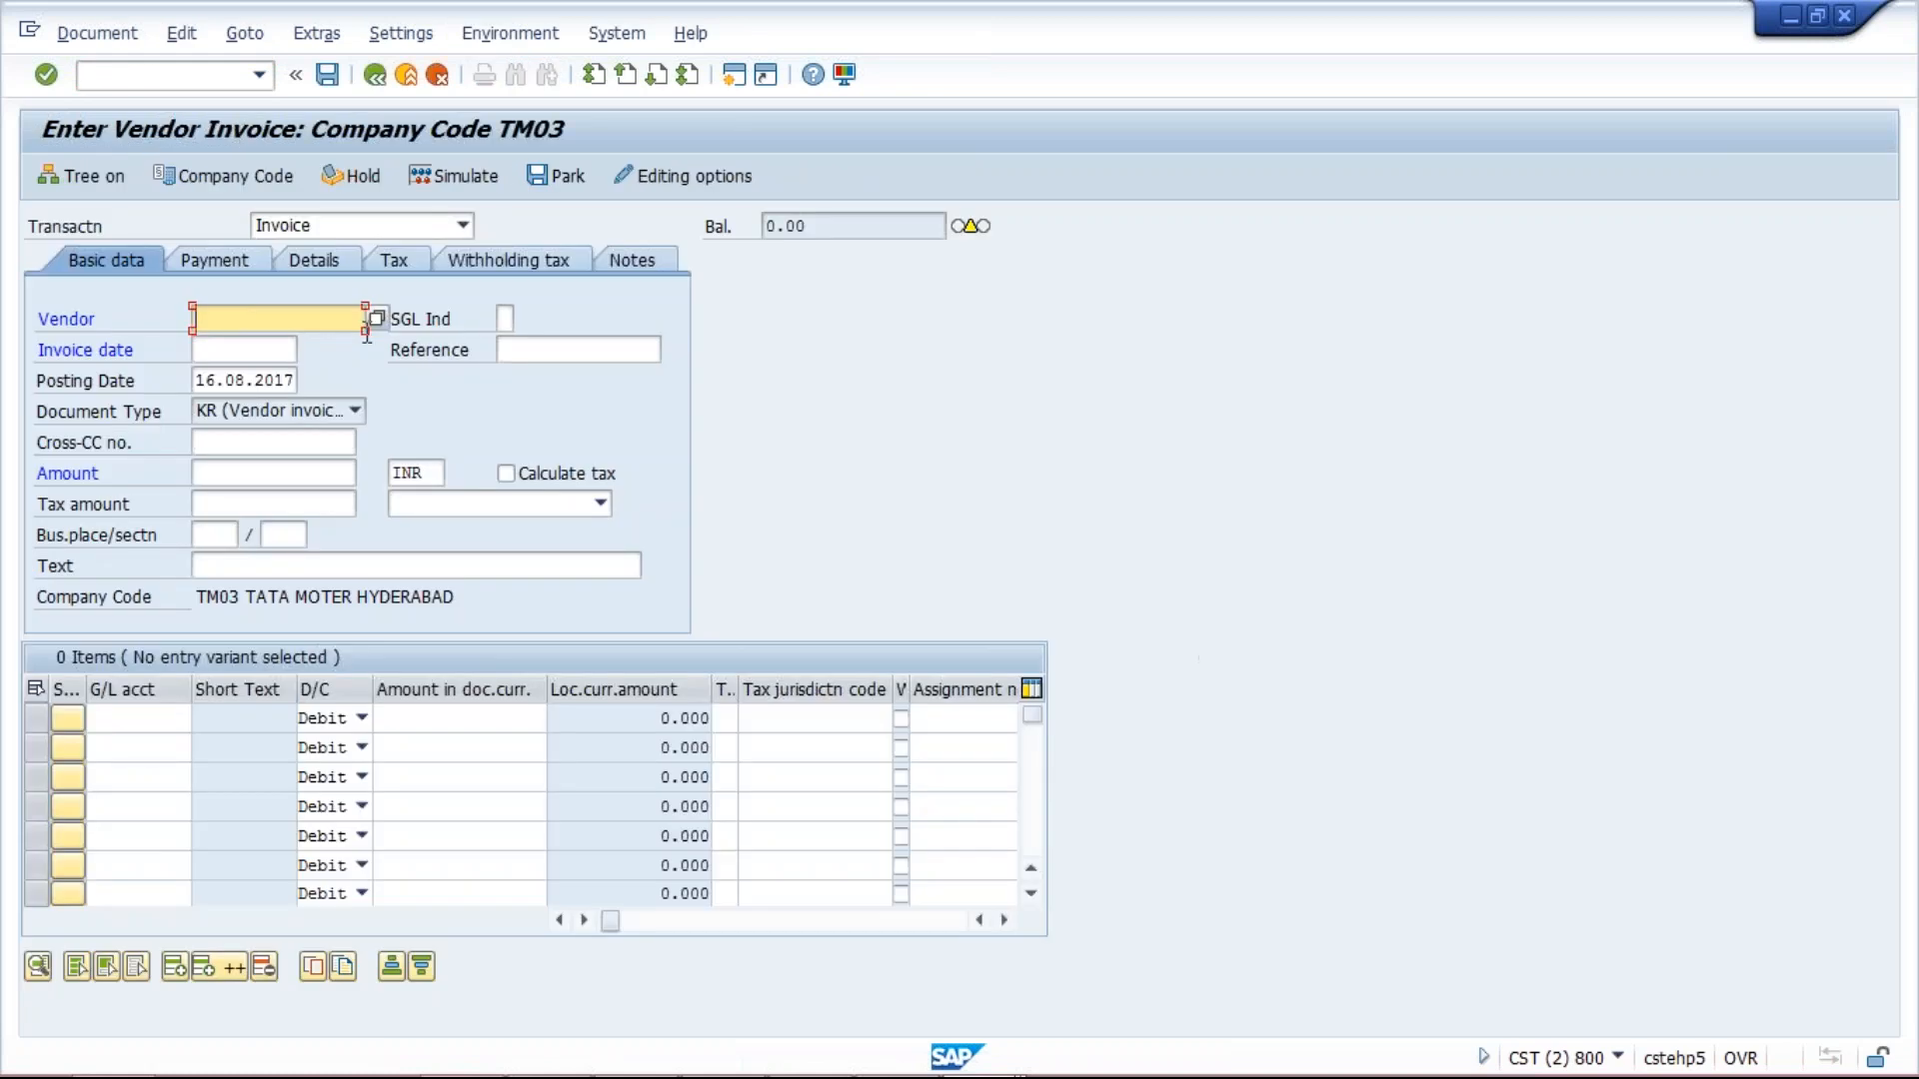
left_click(214, 179)
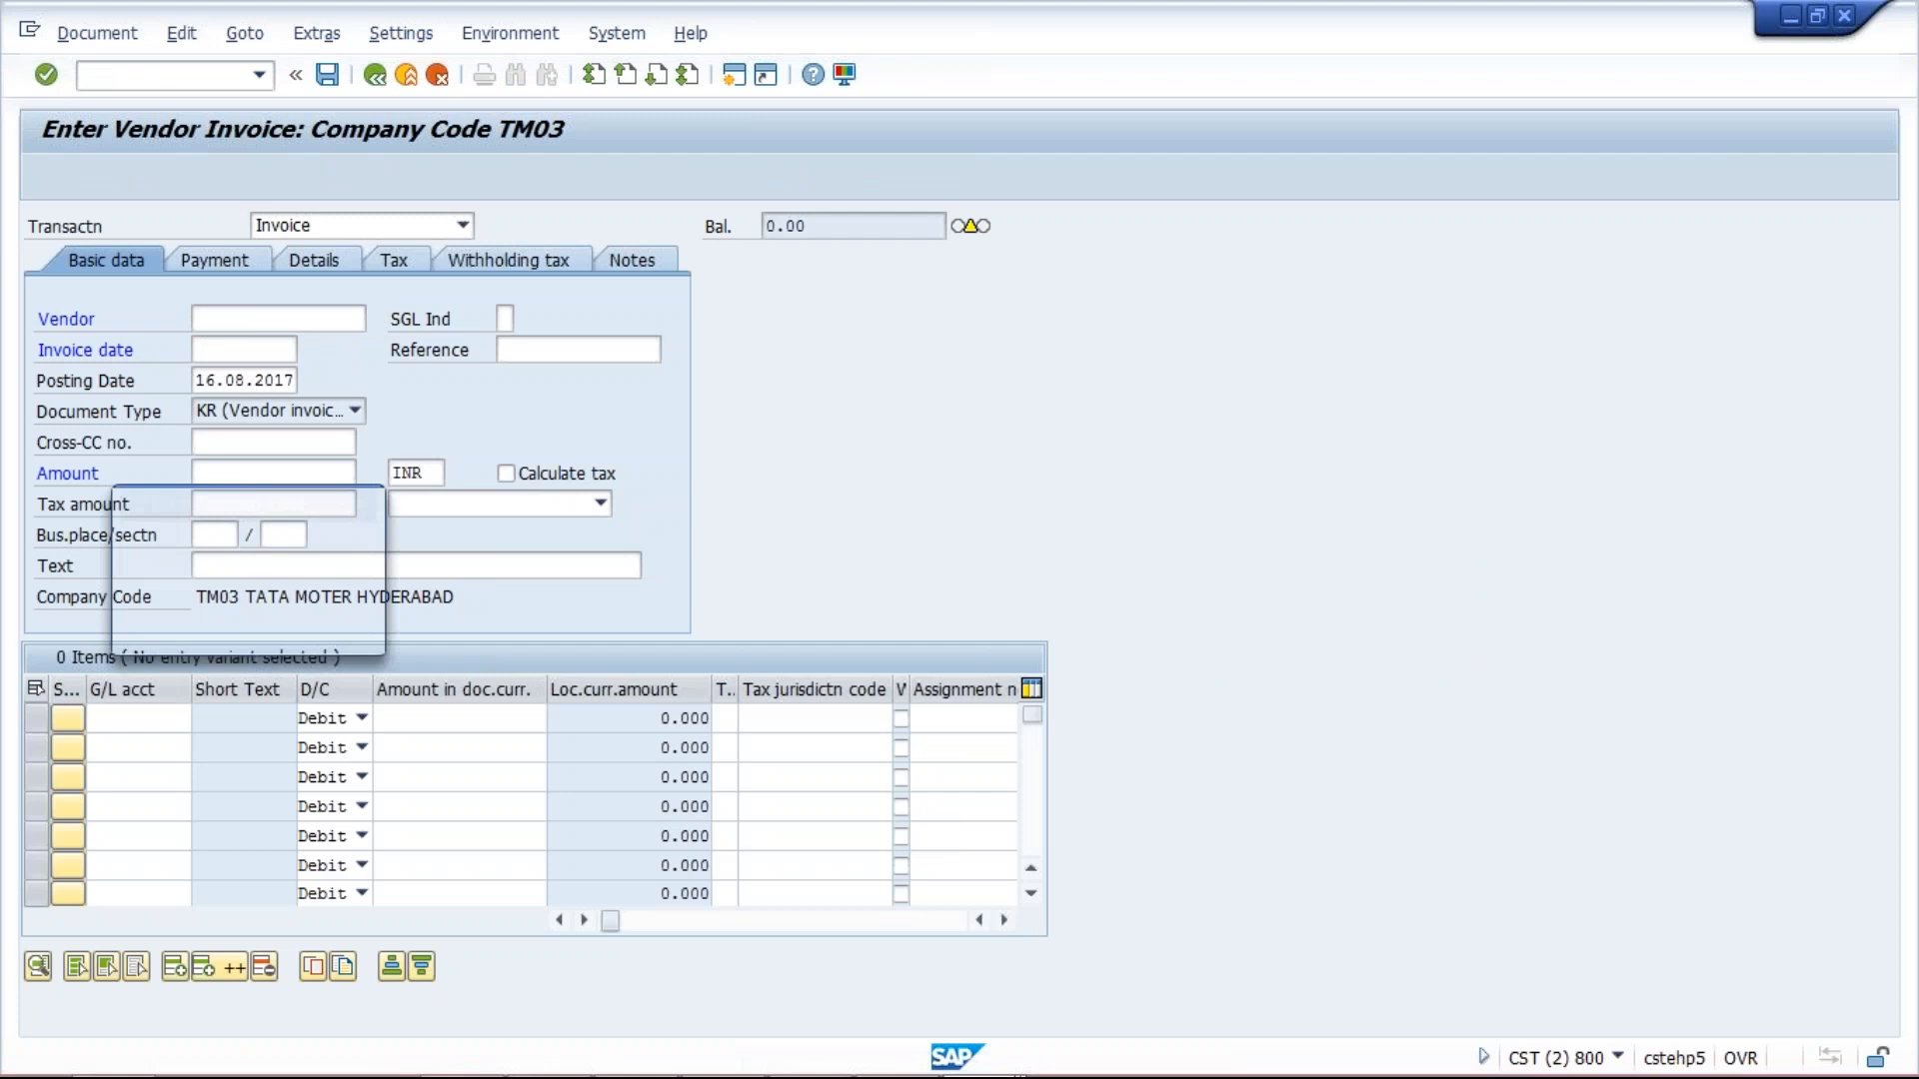
key("BackSpace")
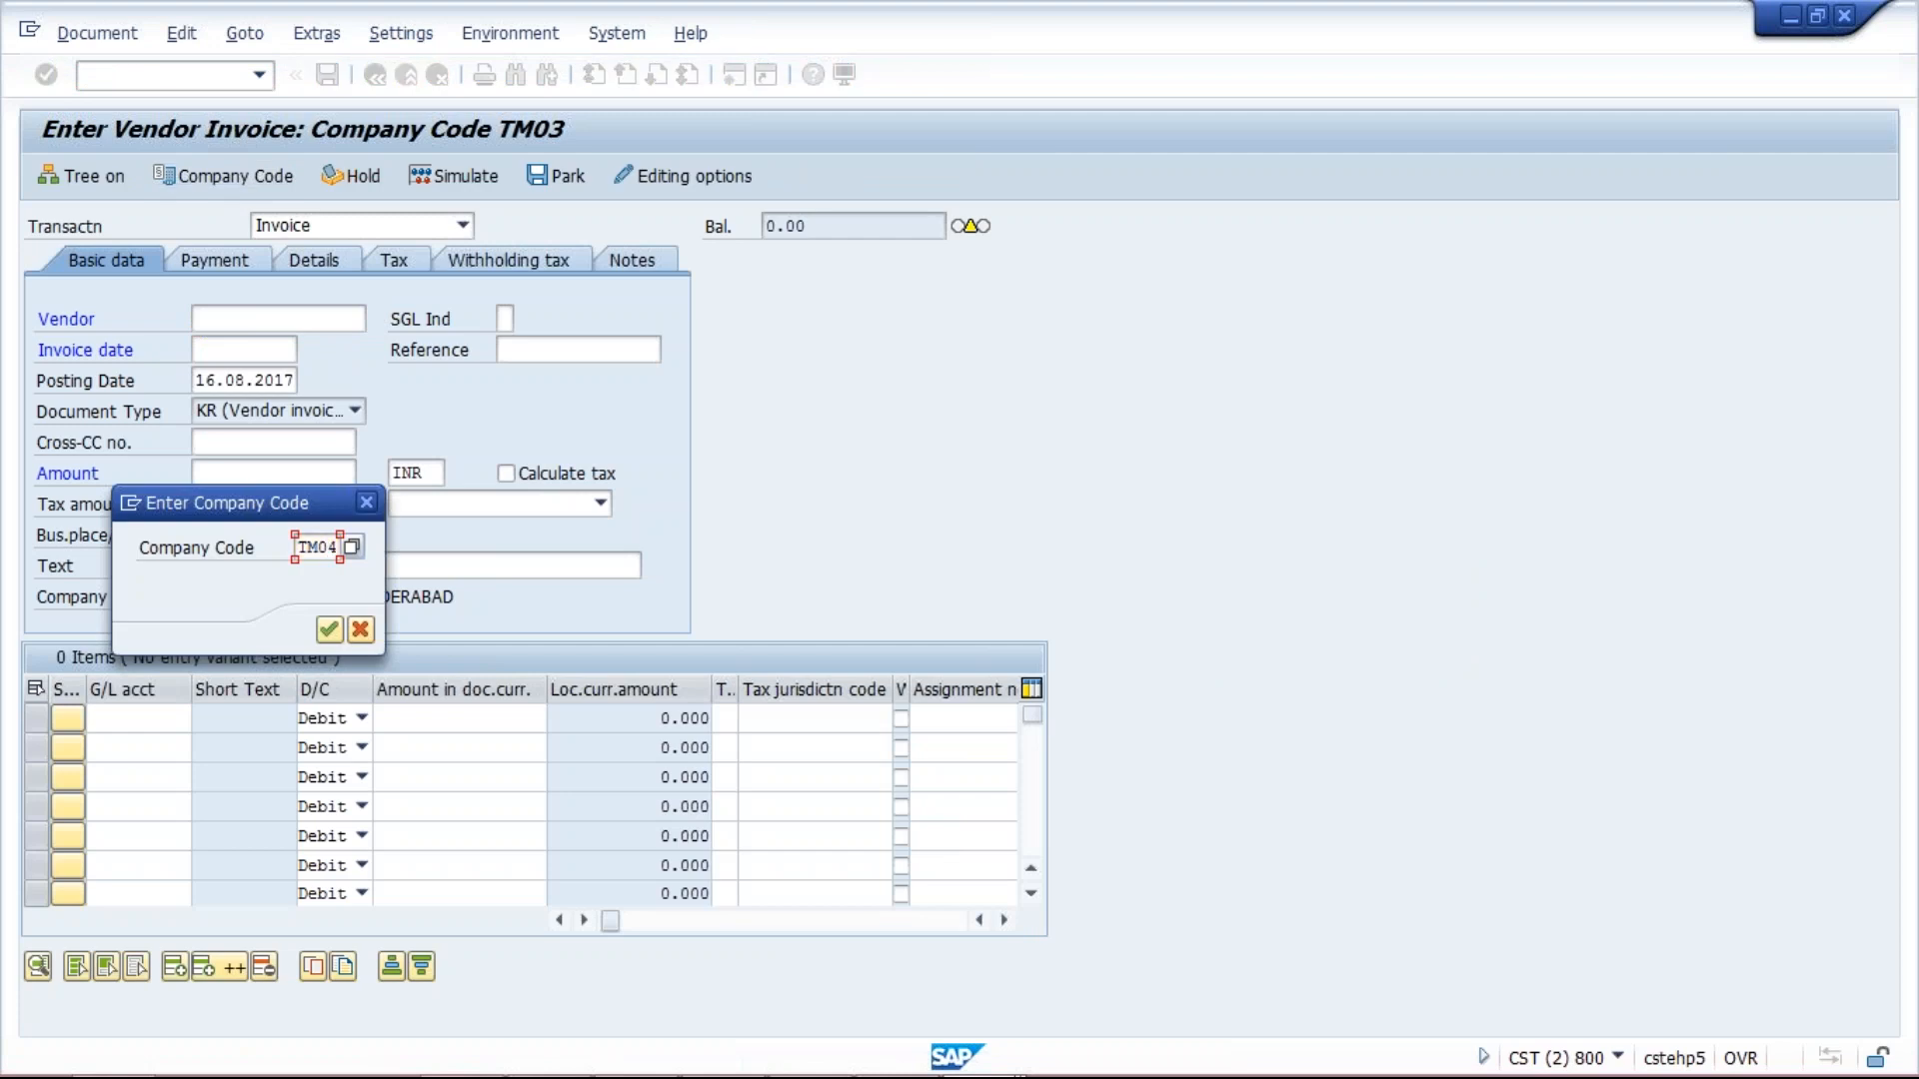
type("4")
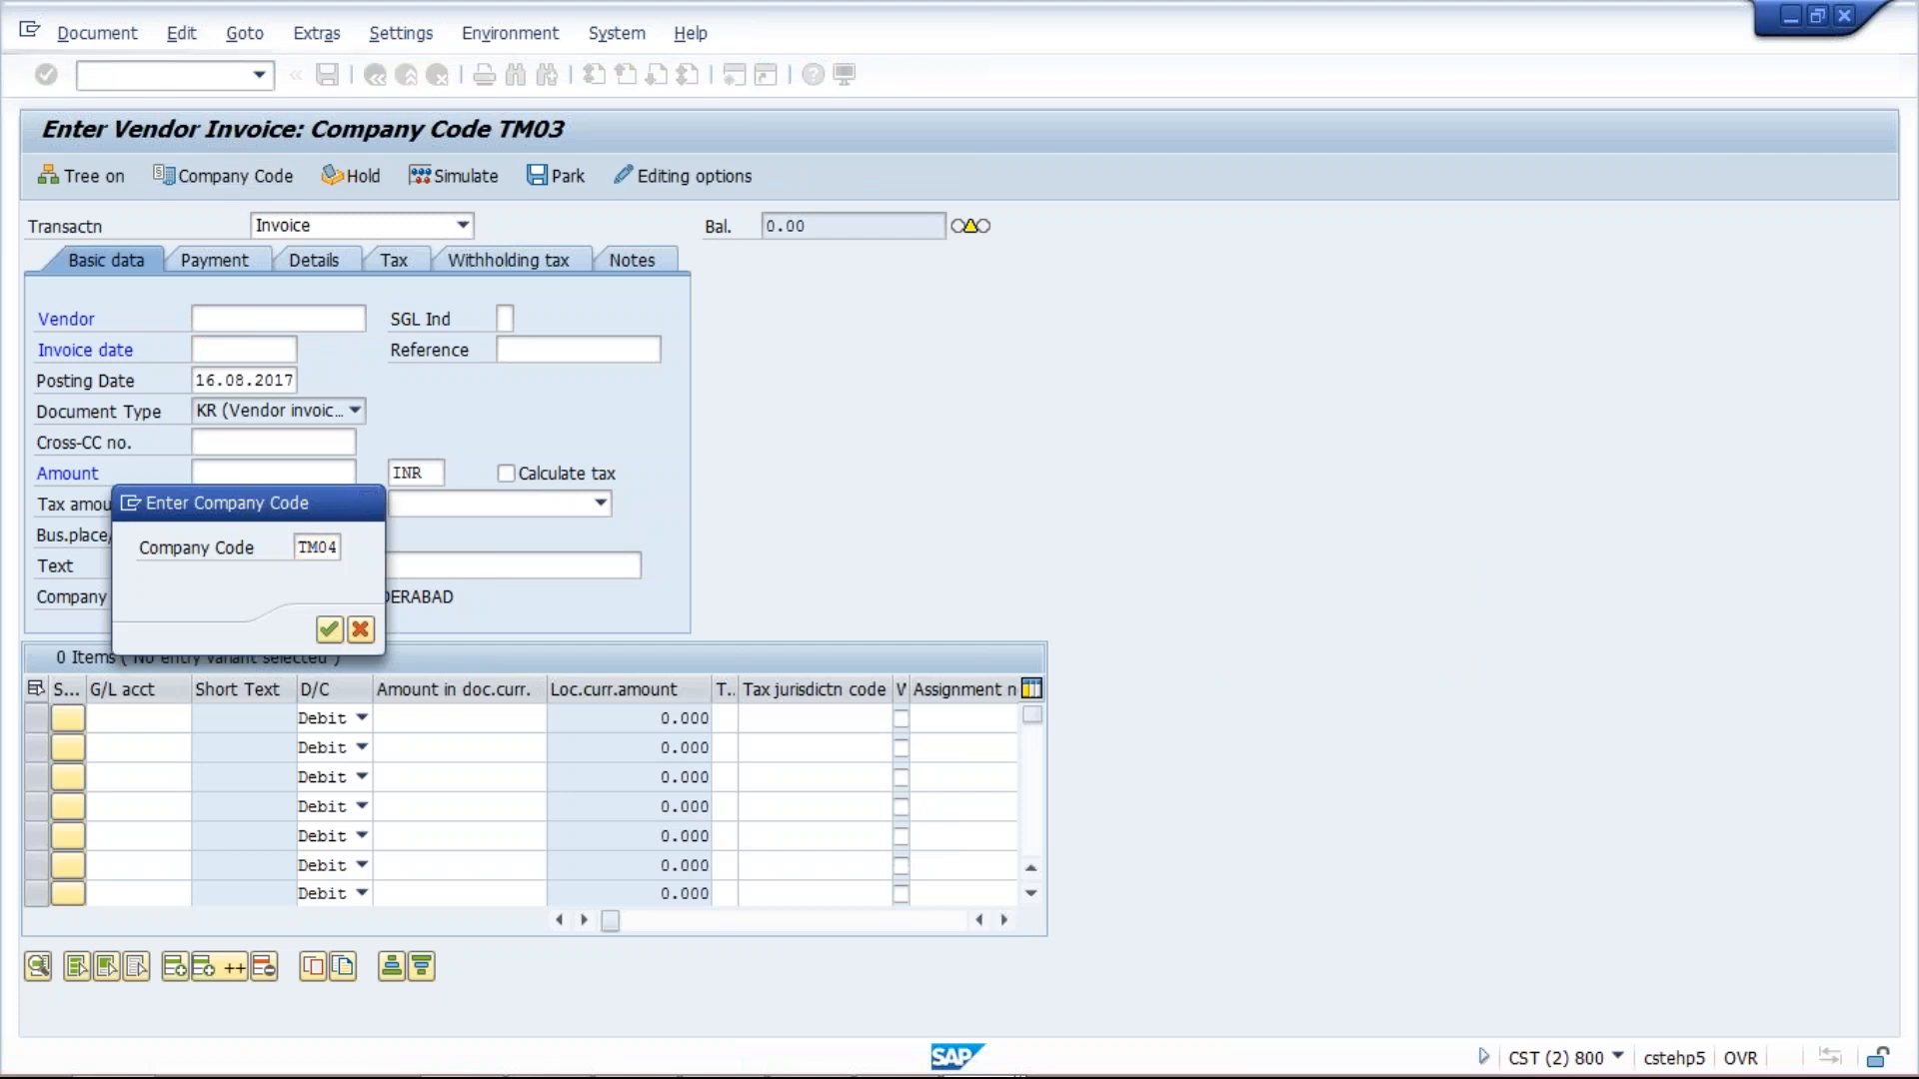
key("Return")
Search for a TM04 vendor with F4 and fill it into the invoice.
key("space")
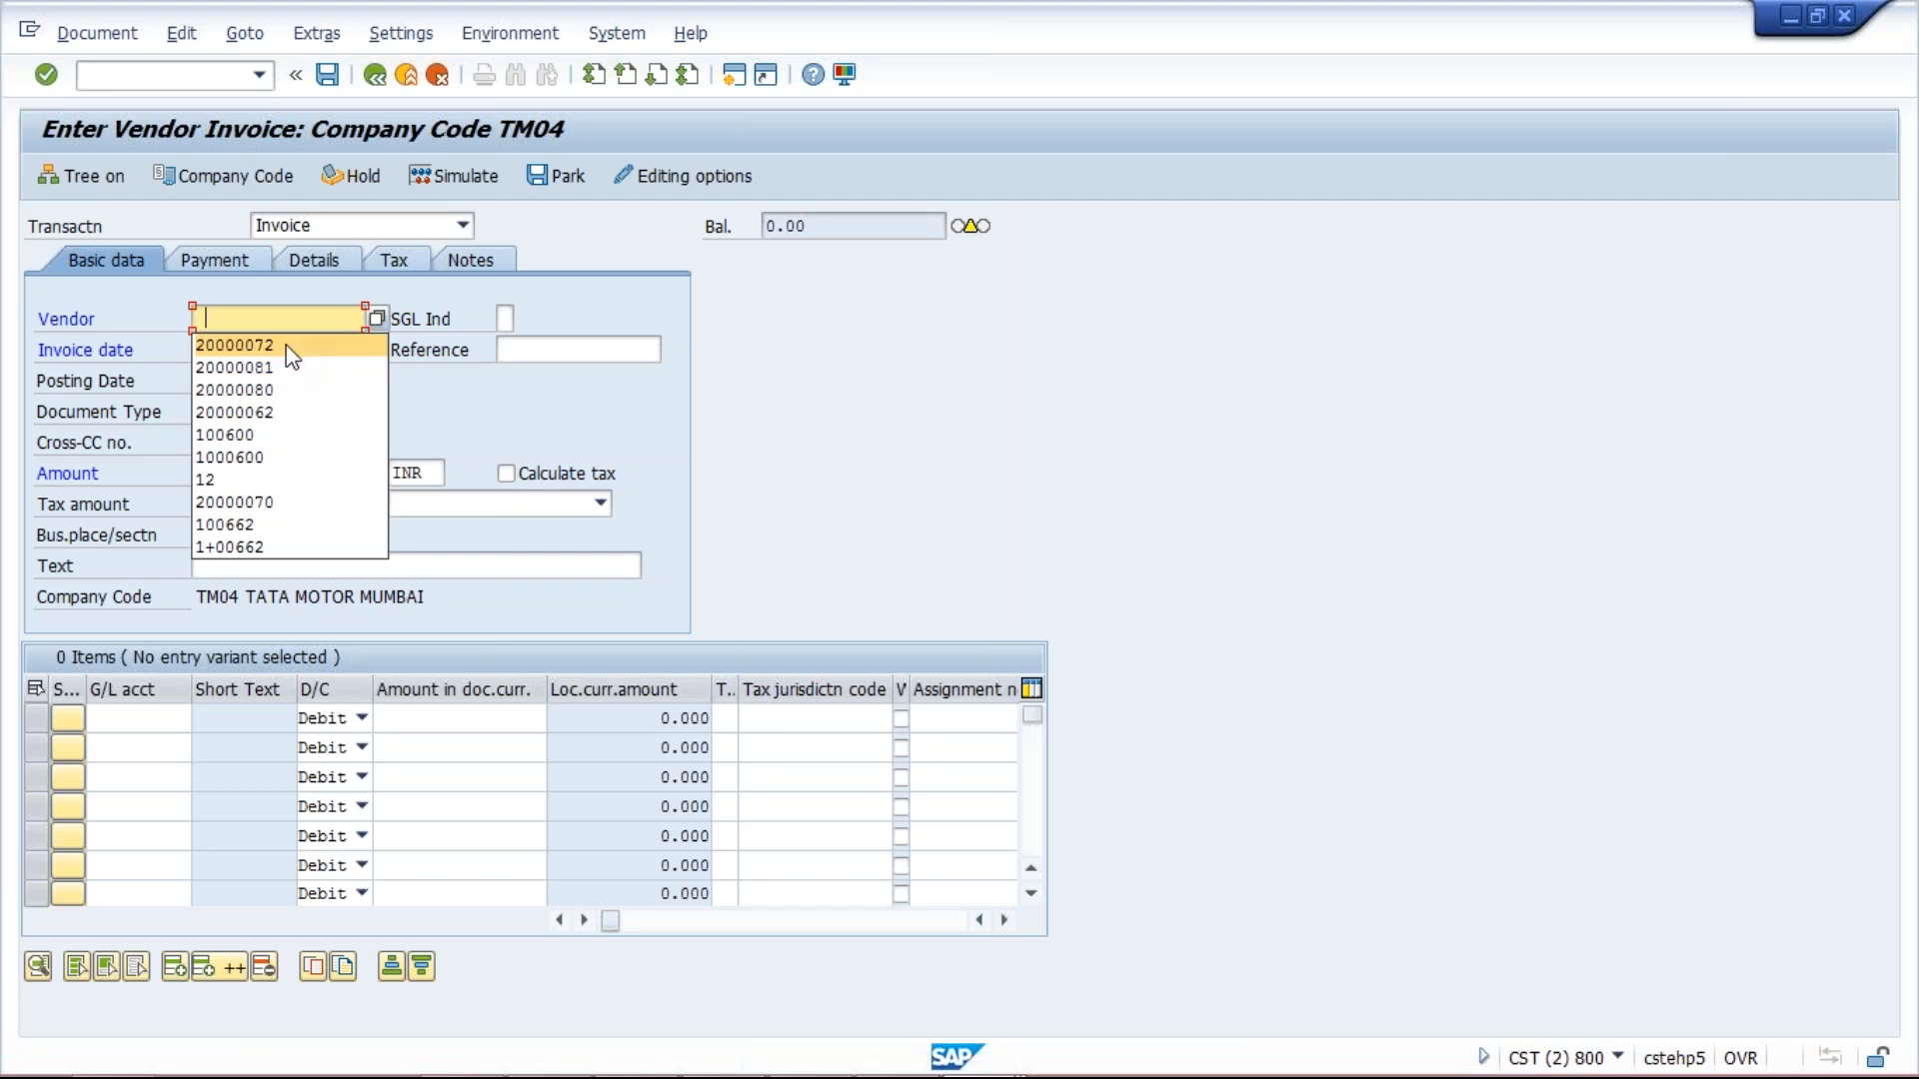
key("Escape")
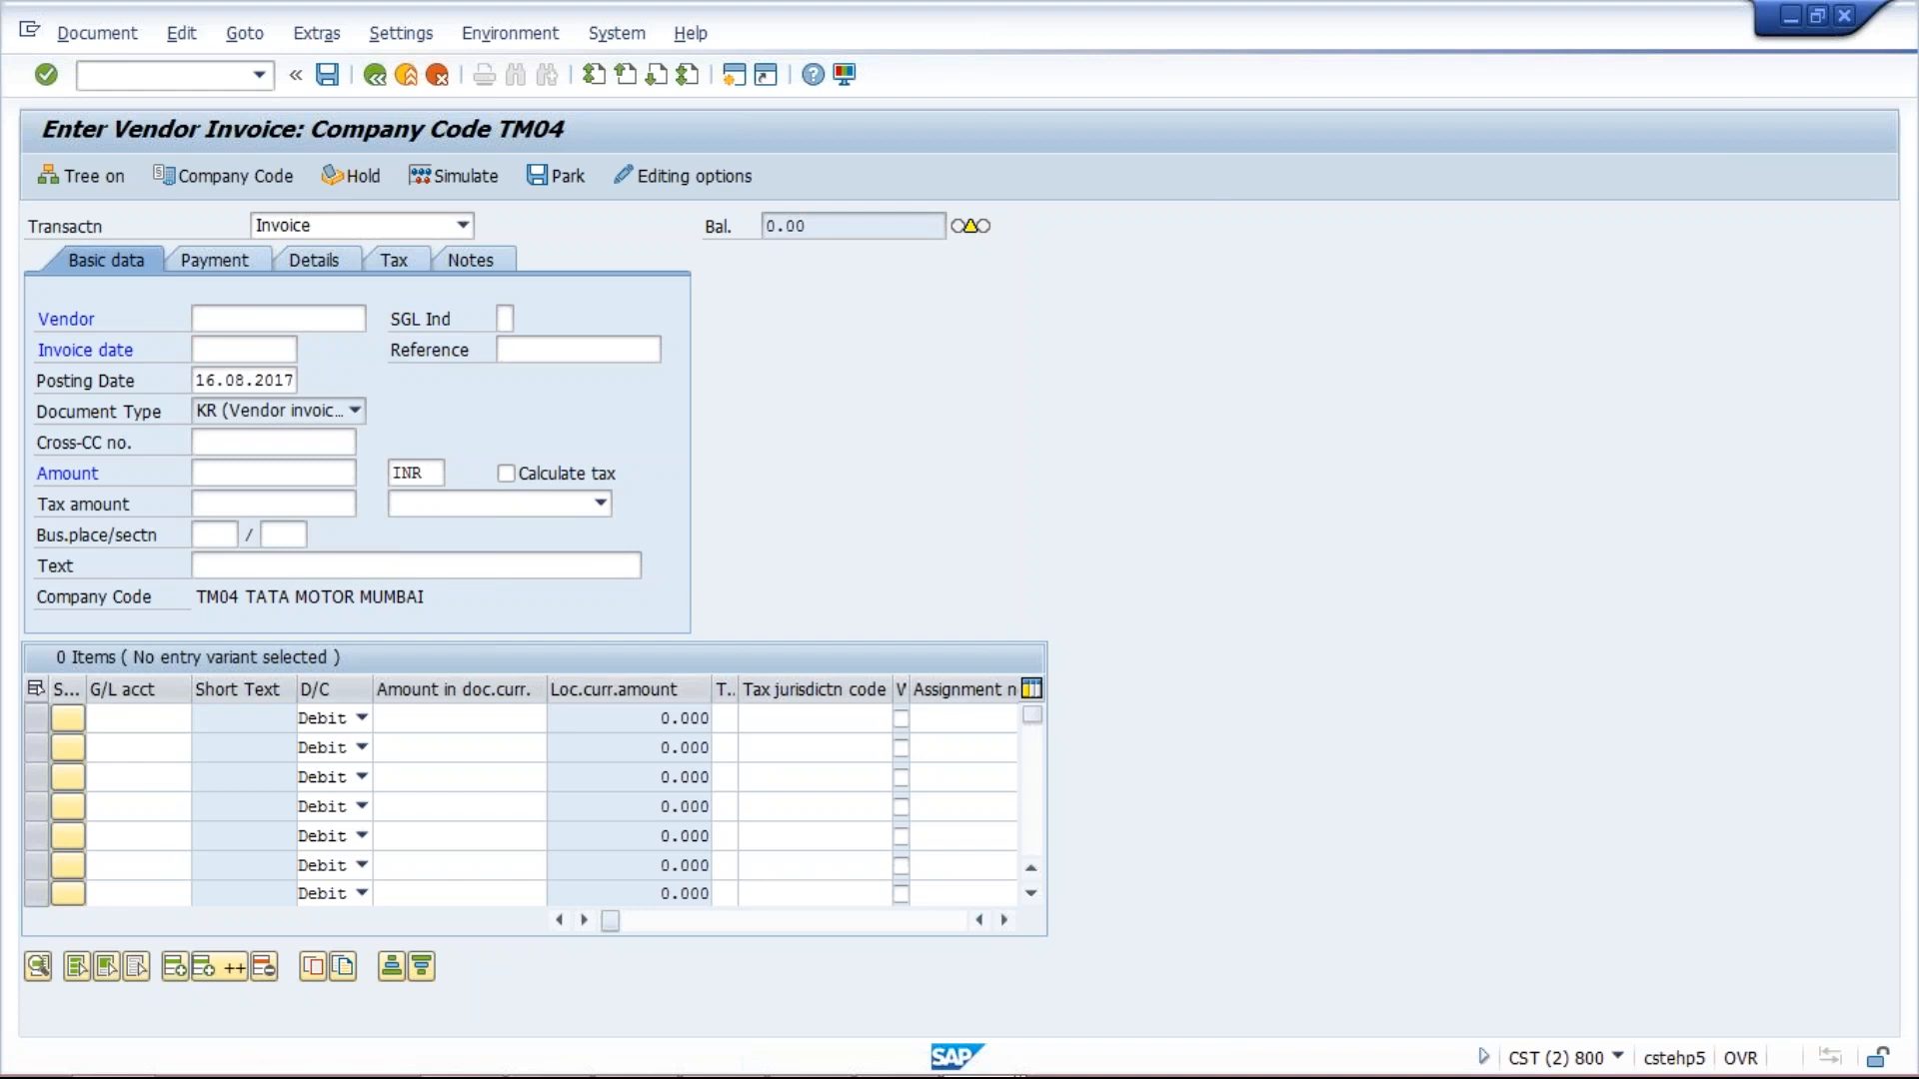
key("F4")
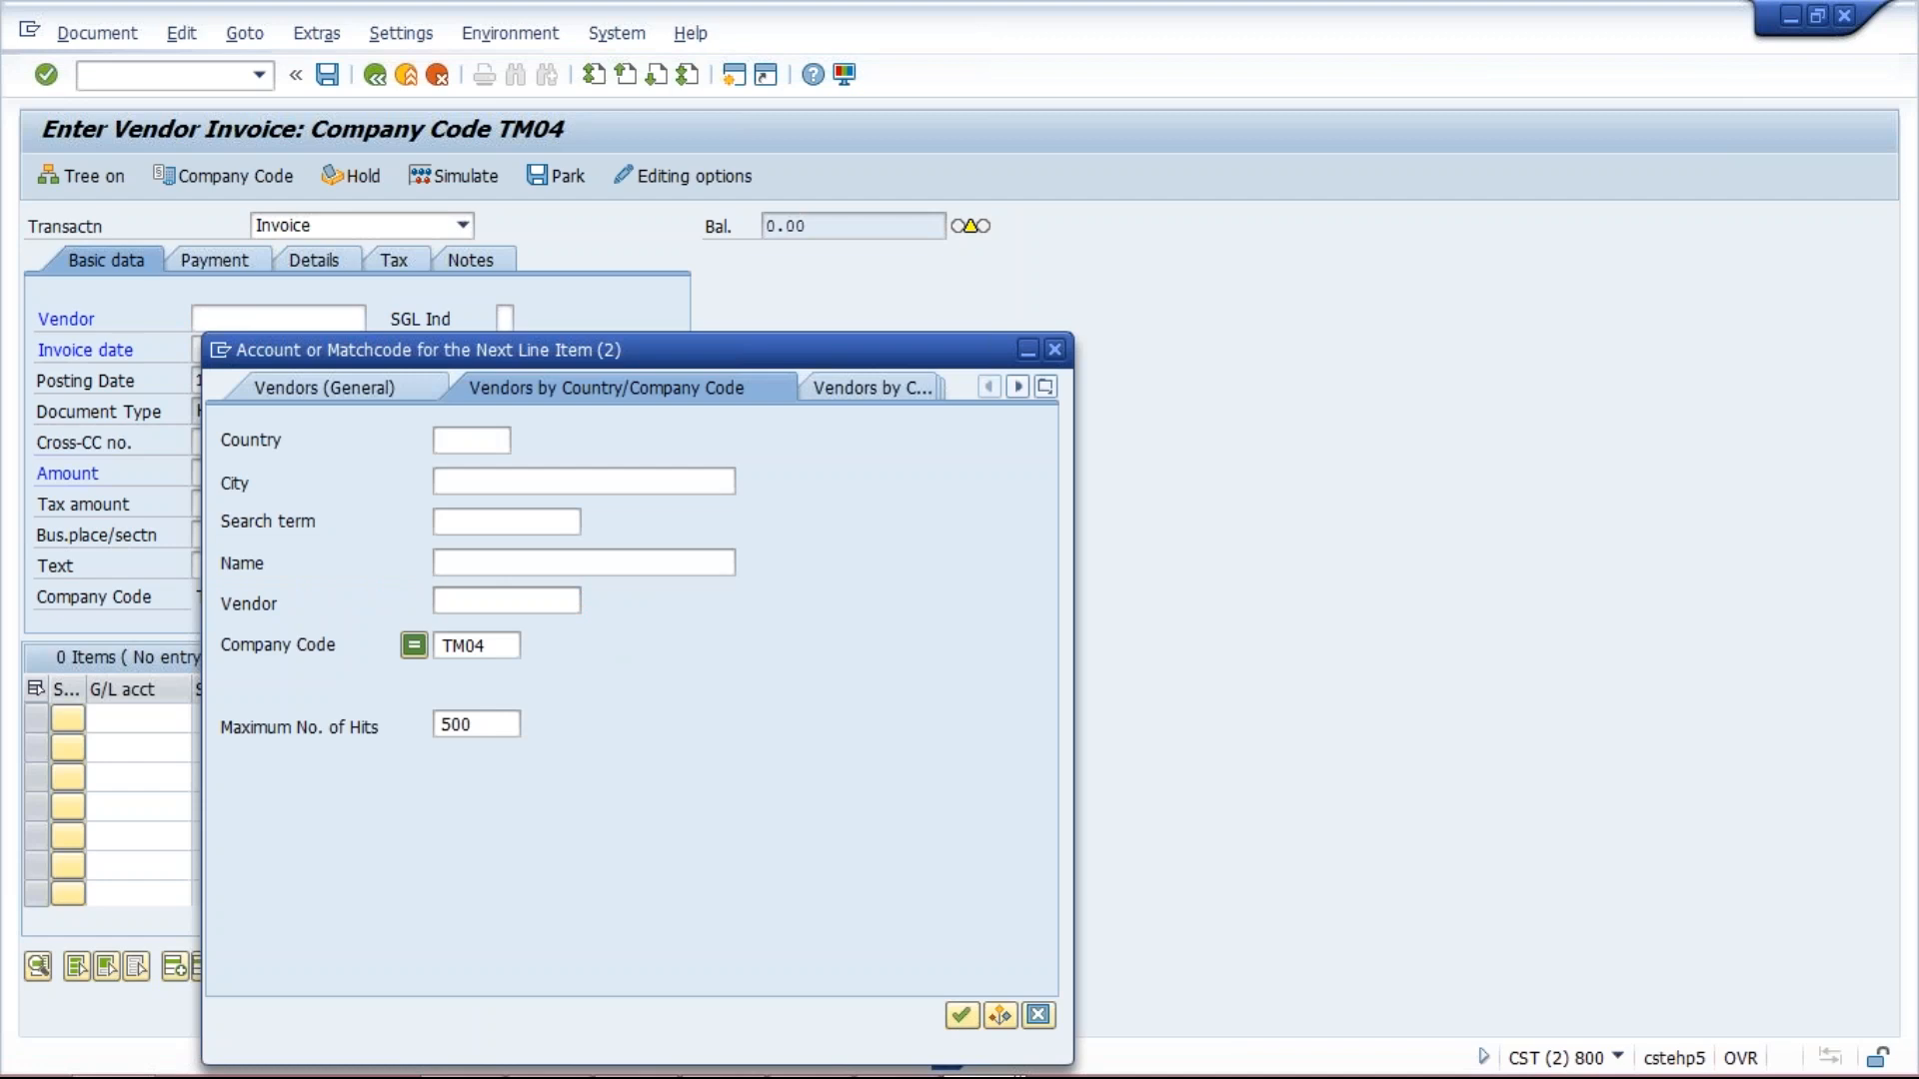
key("Return")
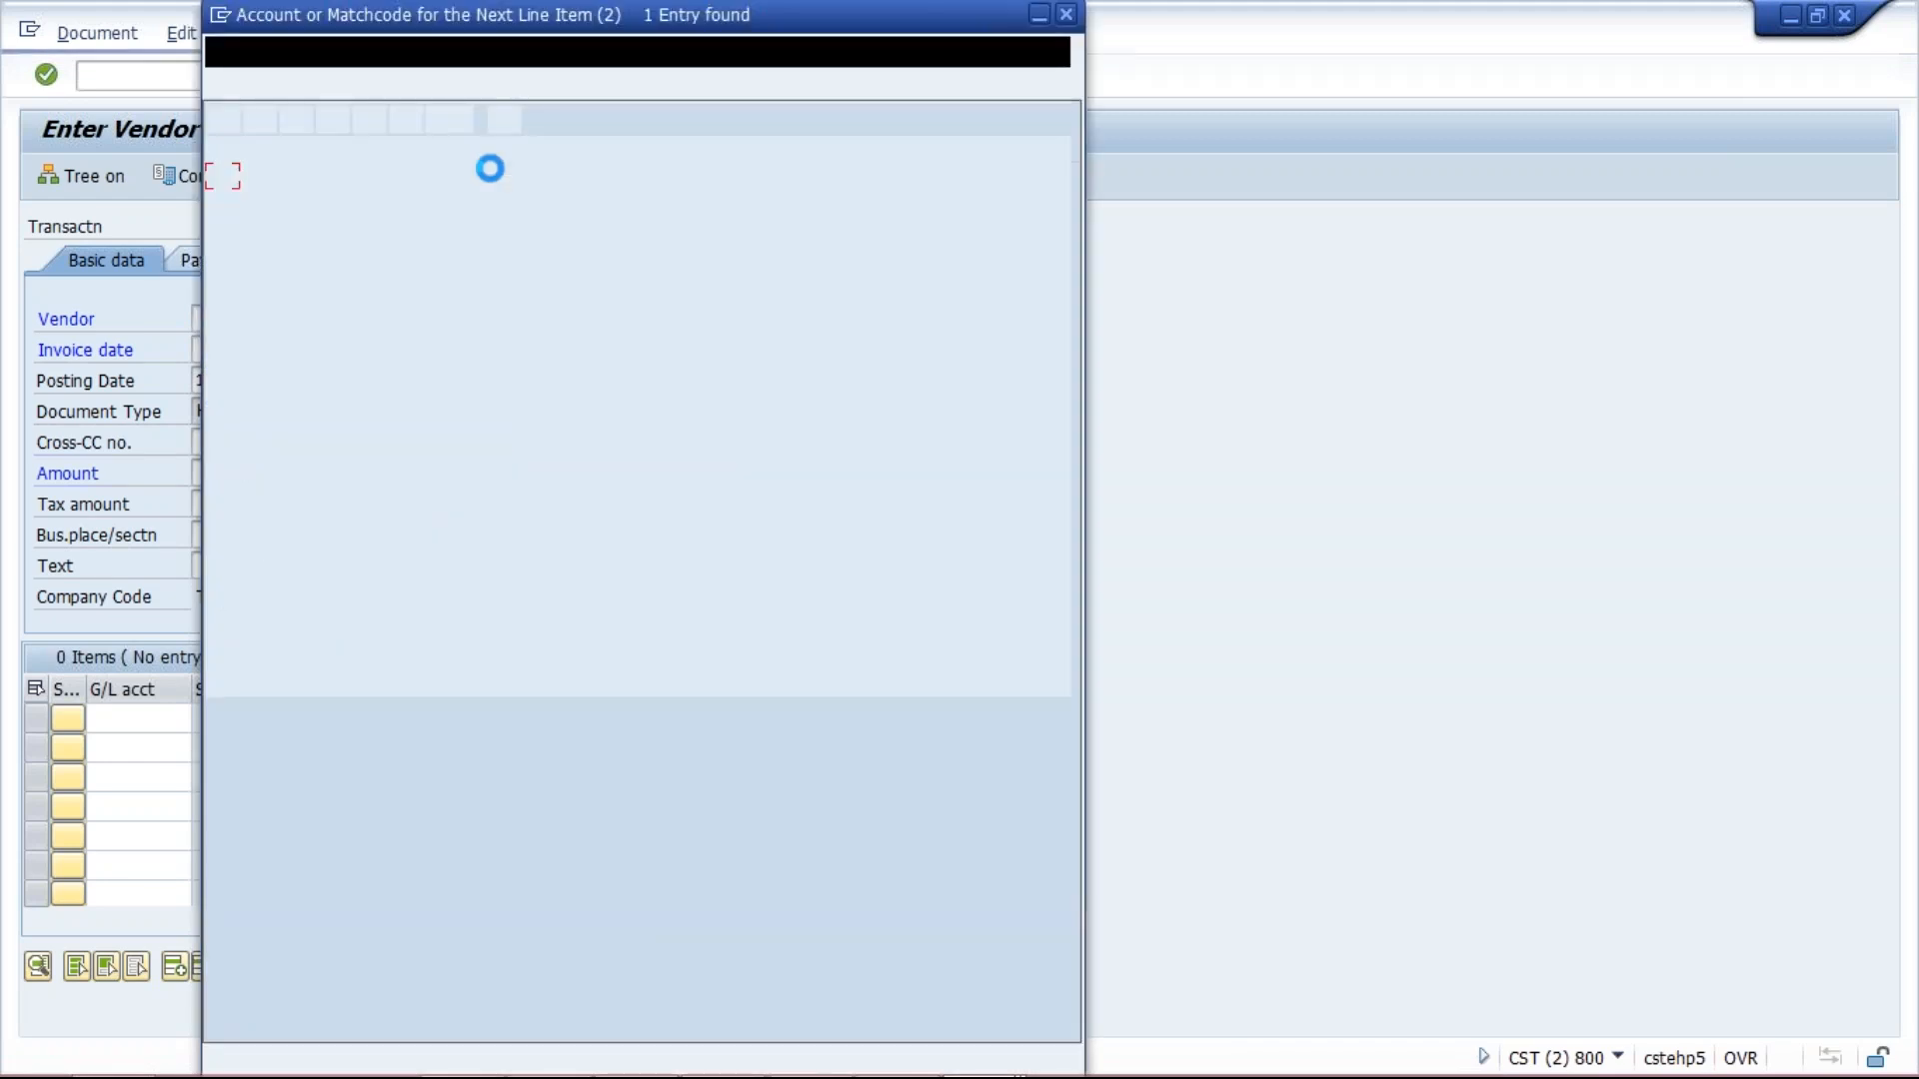
double_click(416, 180)
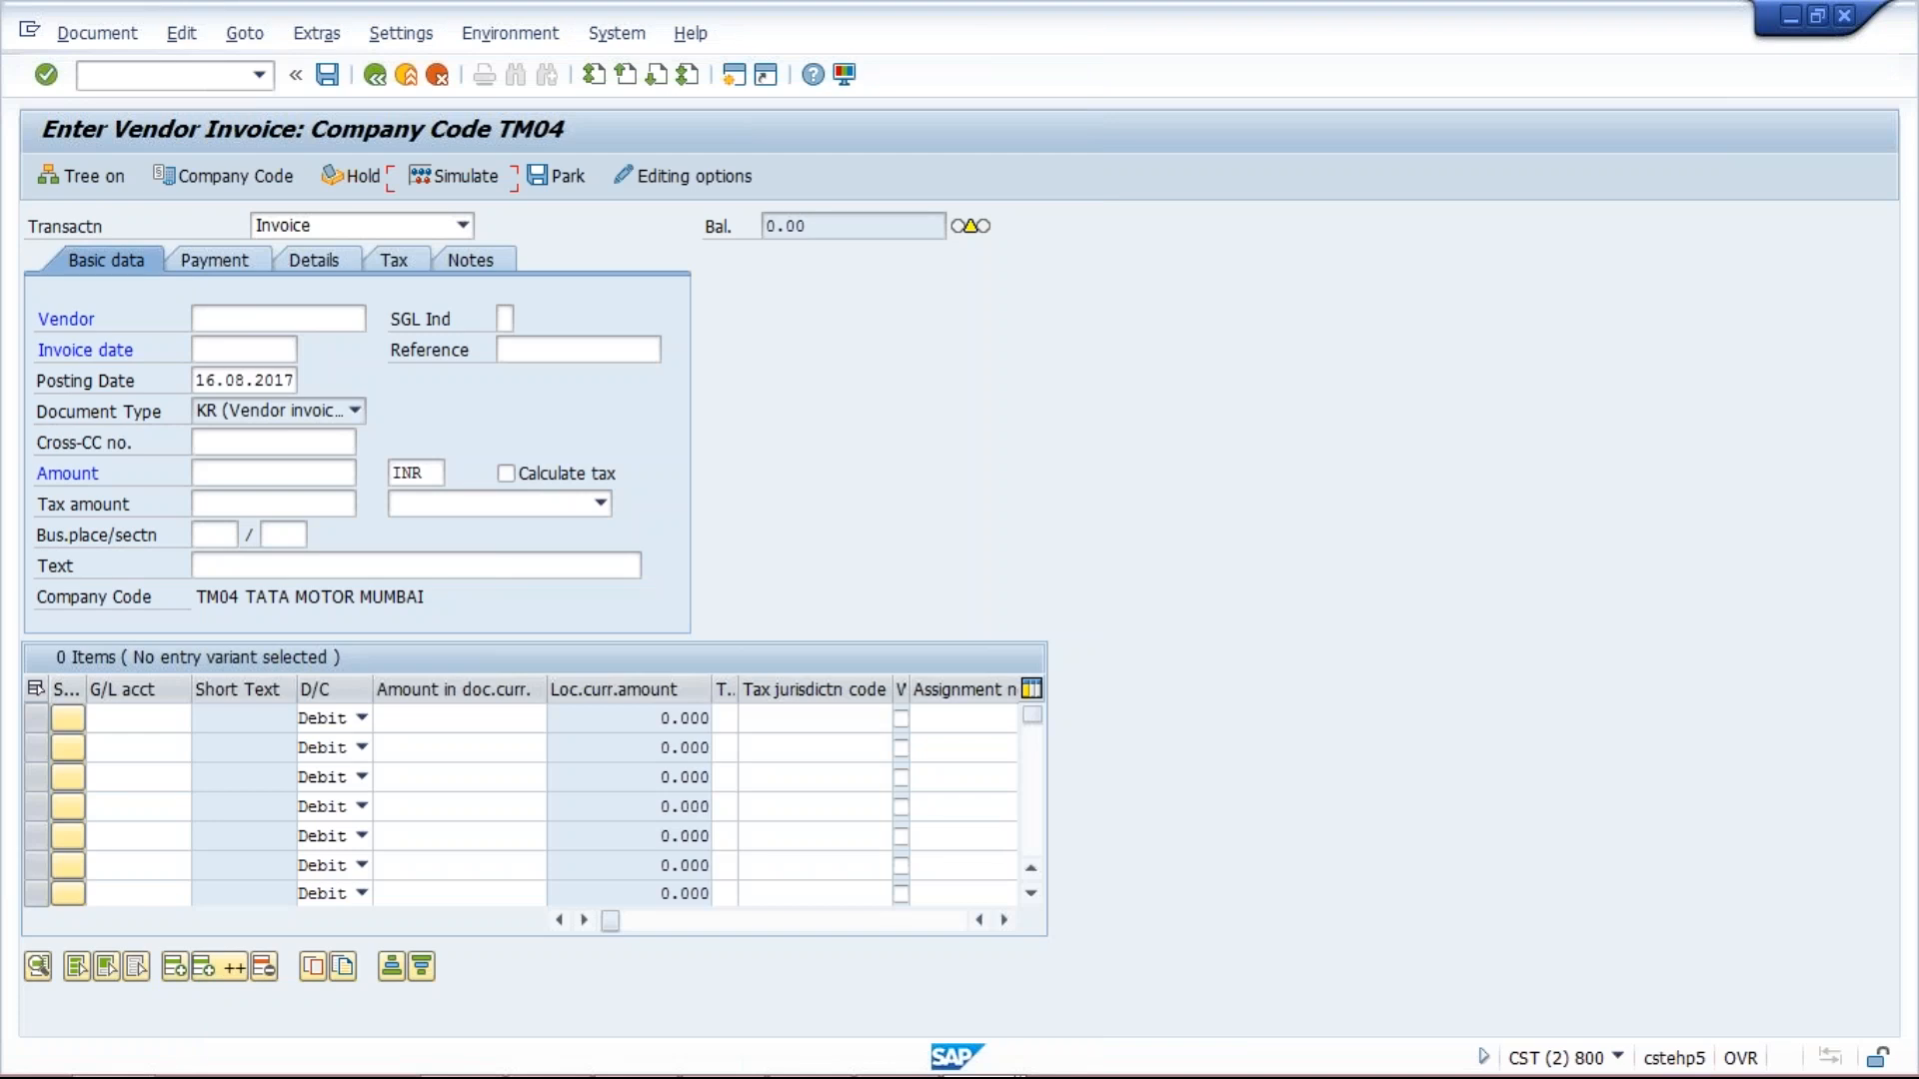
Set the invoice date to 10.08.2017 and the amount to 1000.
left_click(260, 352)
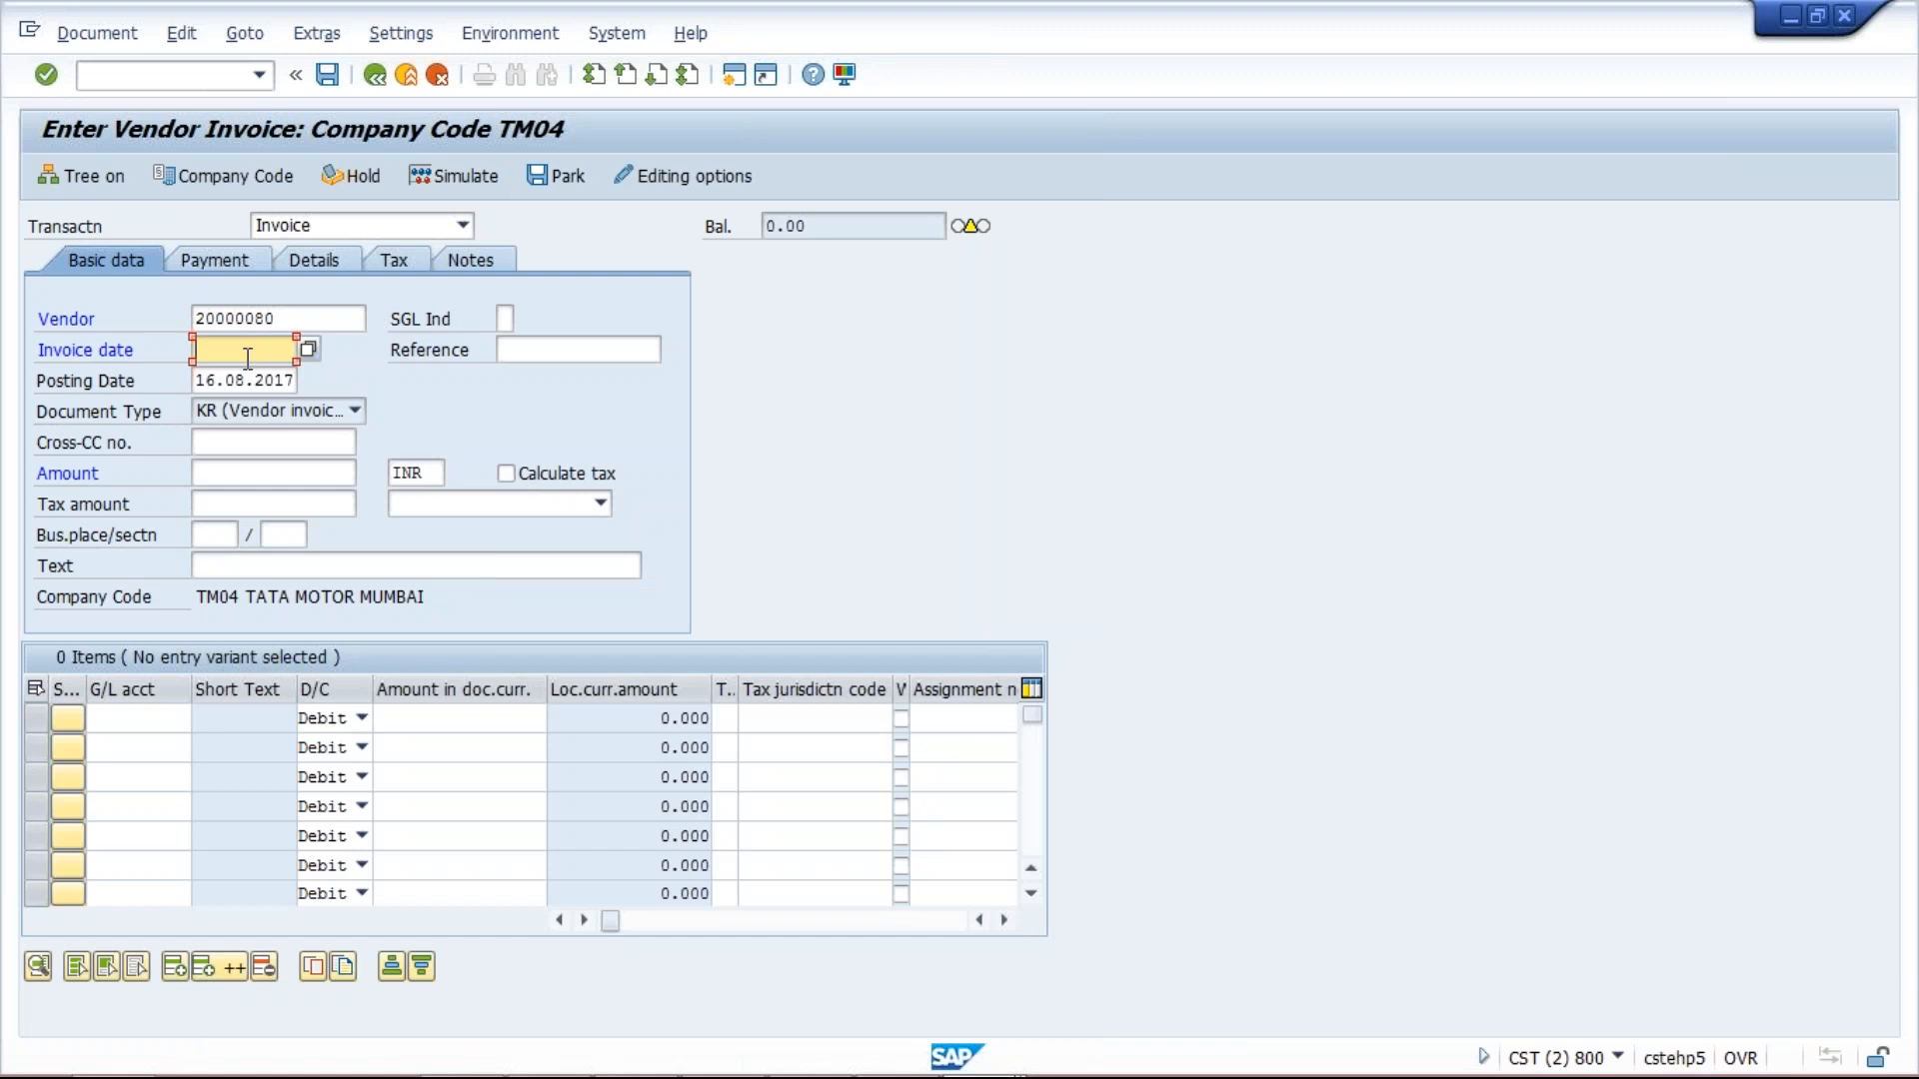
left_click(248, 355)
left_click(244, 376)
left_click(246, 475)
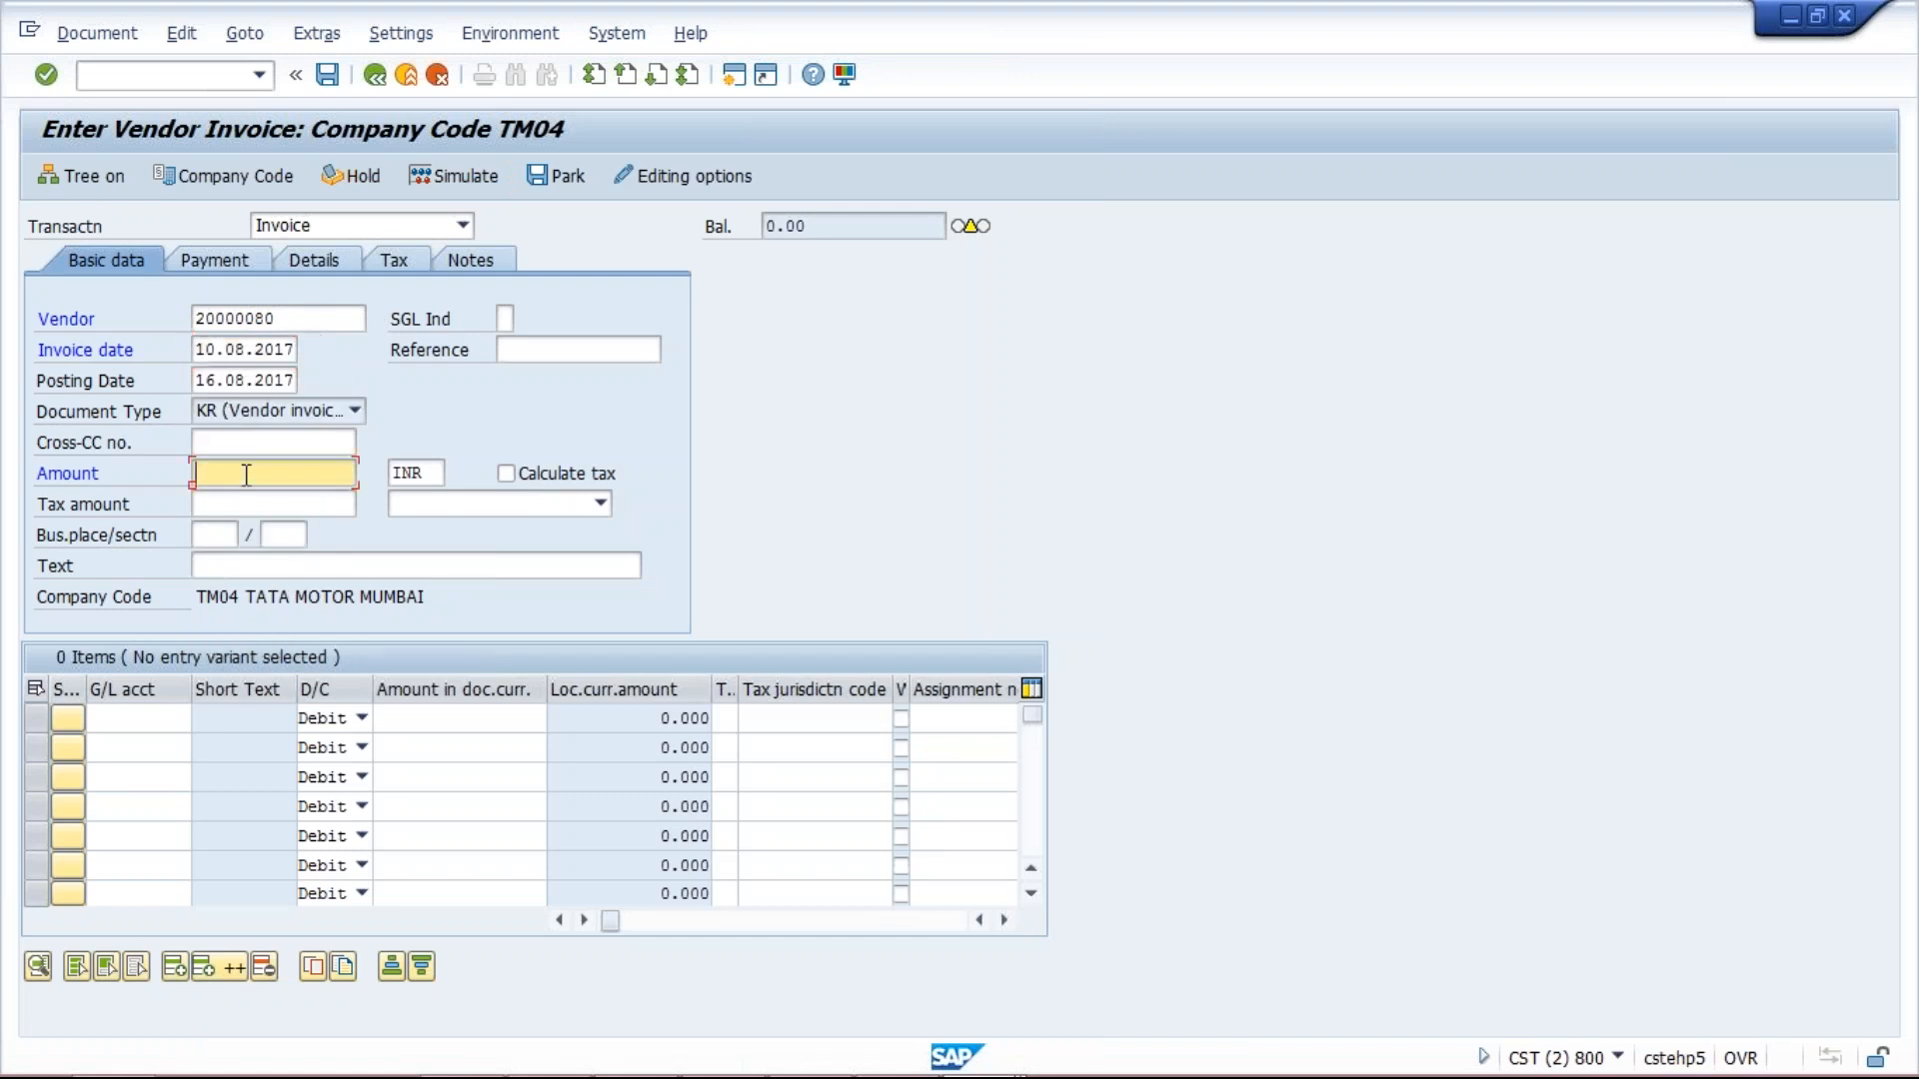
type("1")
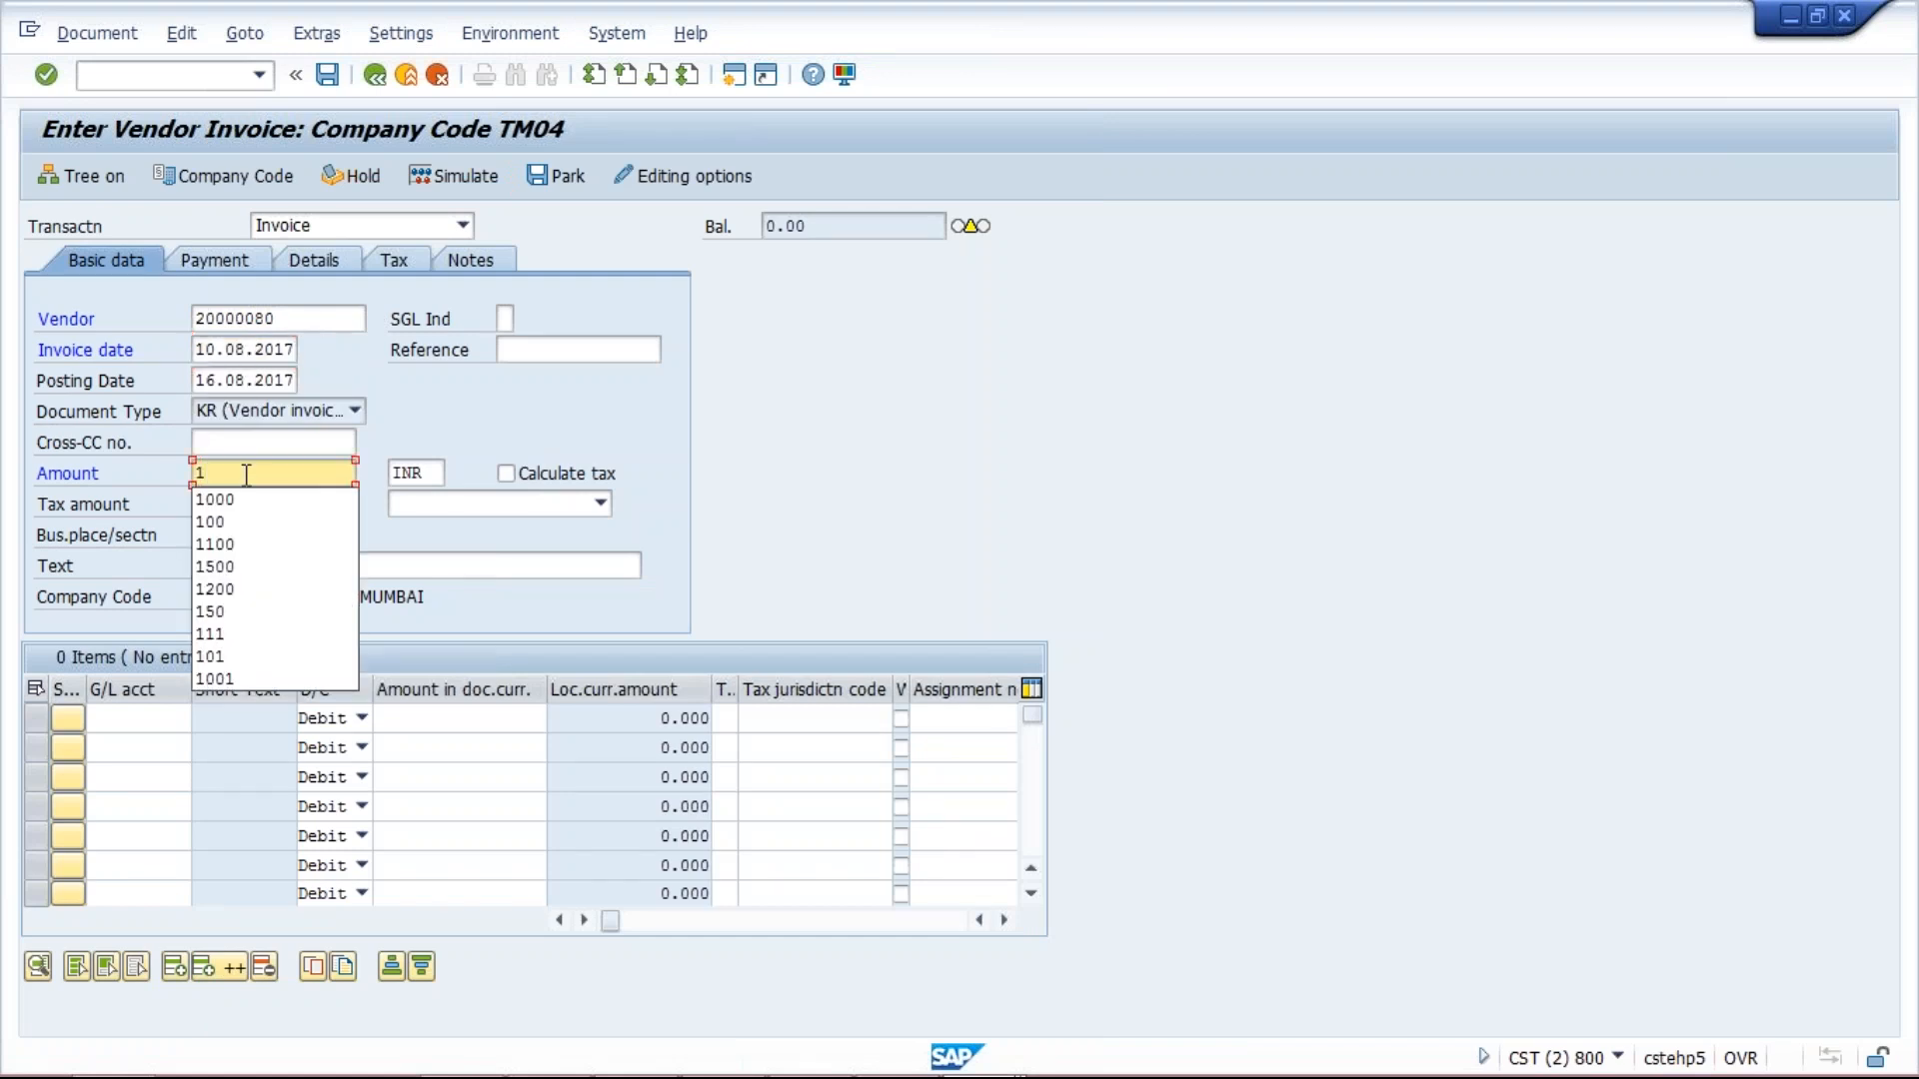
type("0.08")
key("BackSpace")
type("000")
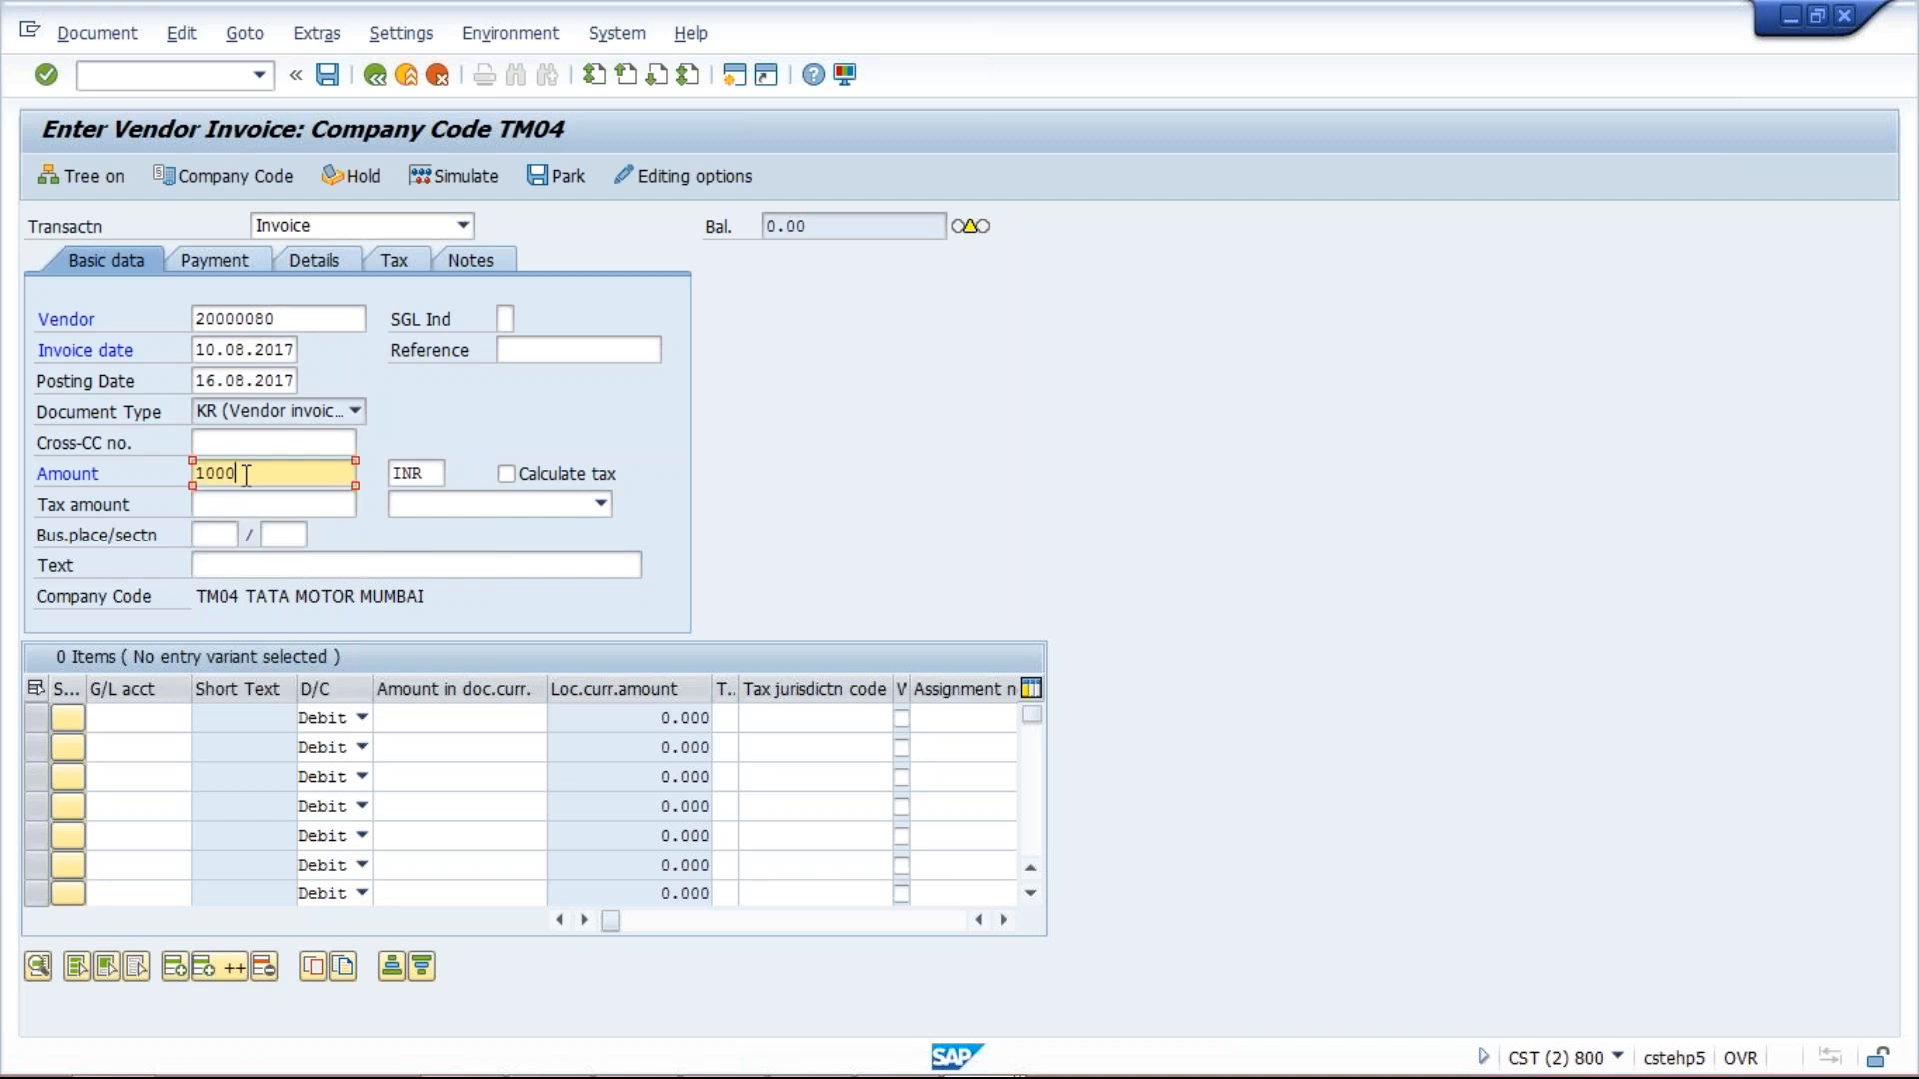
Add a first line to G/L account 4000 for 1000 and confirm the entries.
left_click(168, 717)
type("4000")
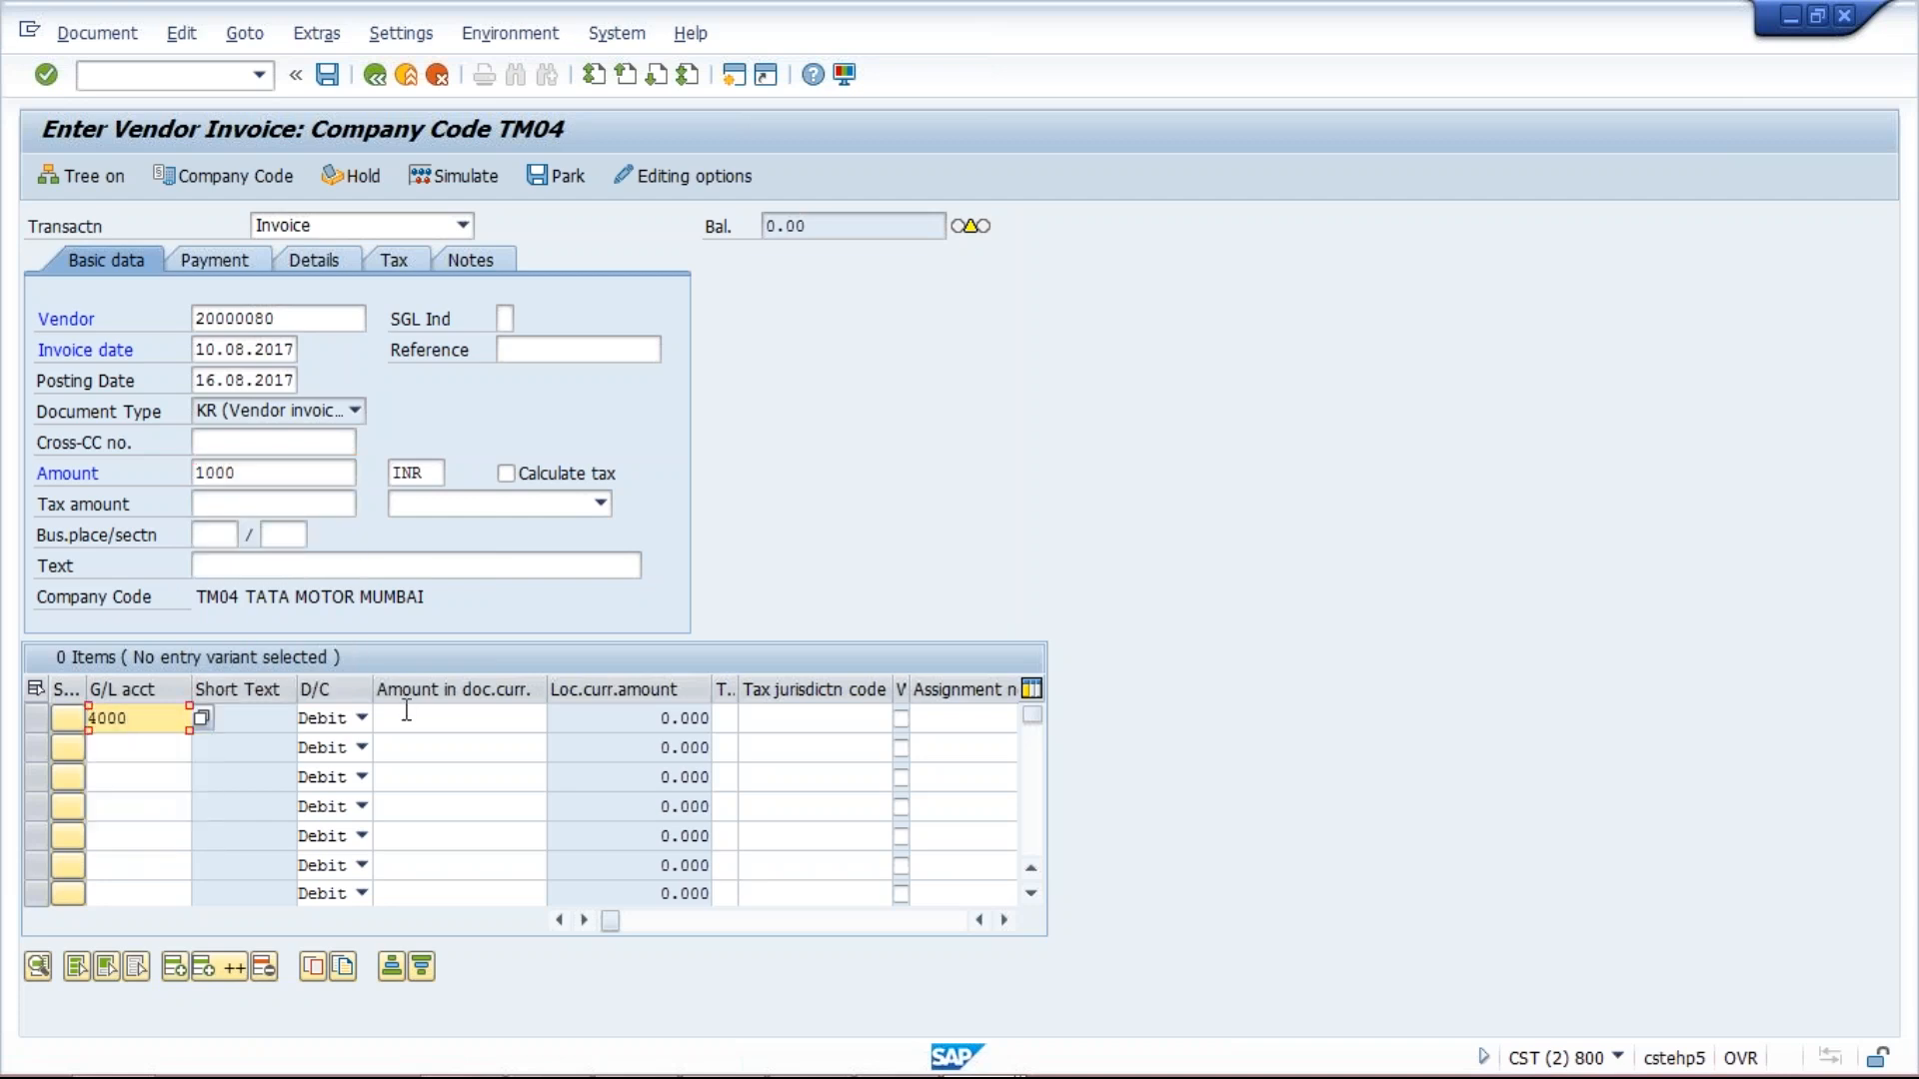
left_click(406, 717)
type("1000")
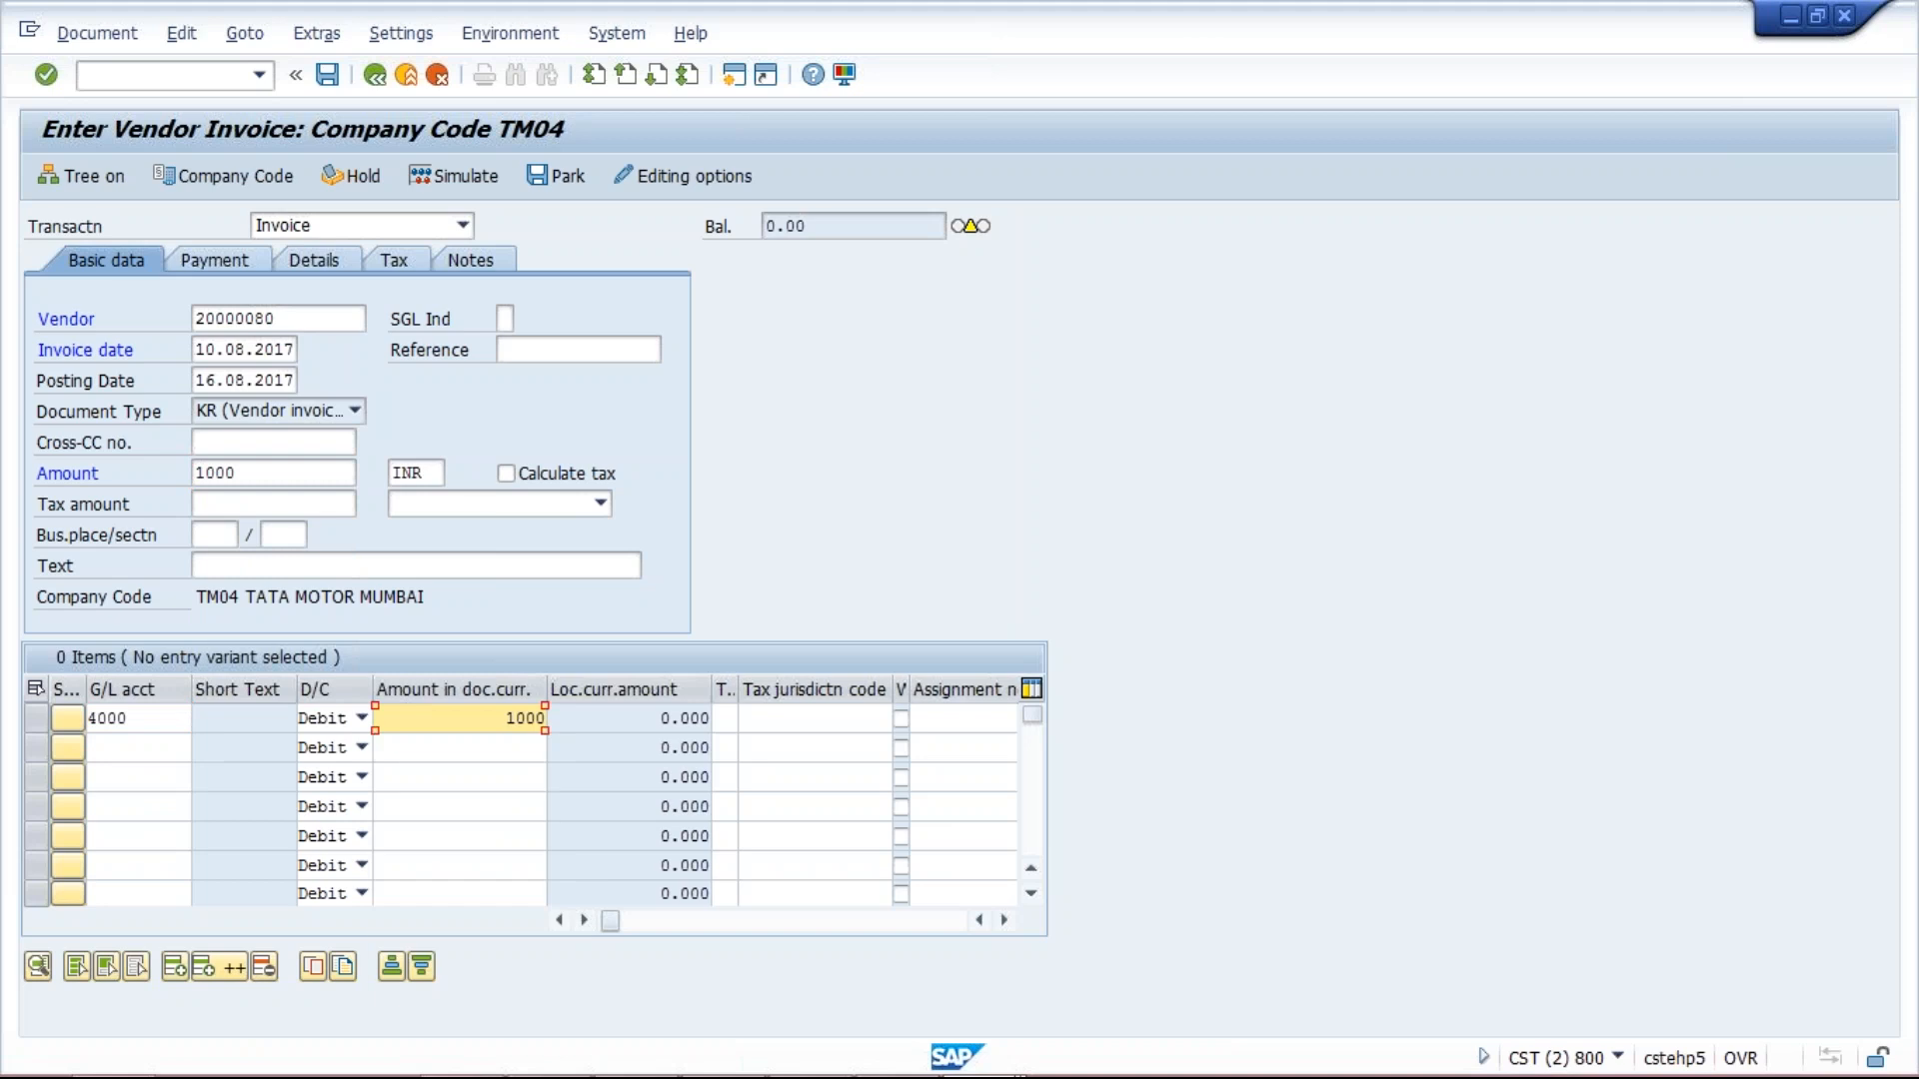
key("Return")
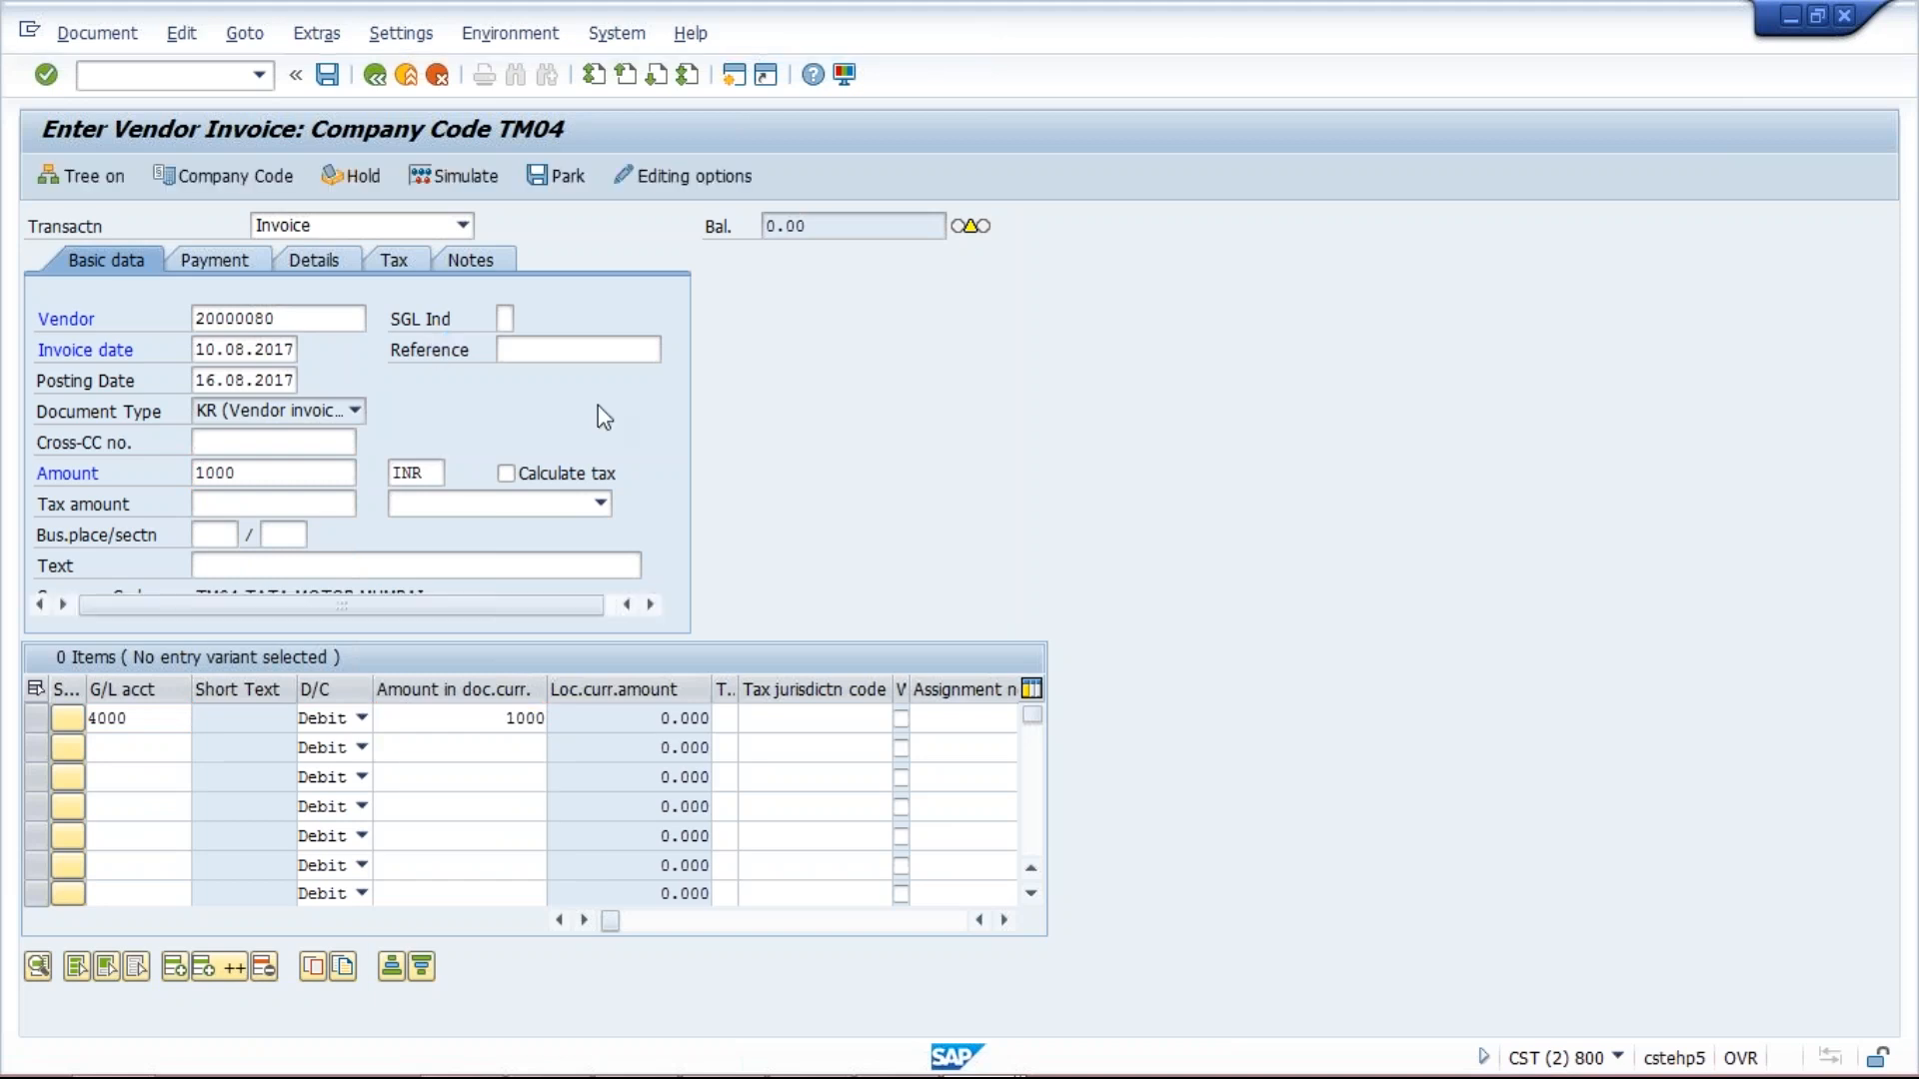
key("Return")
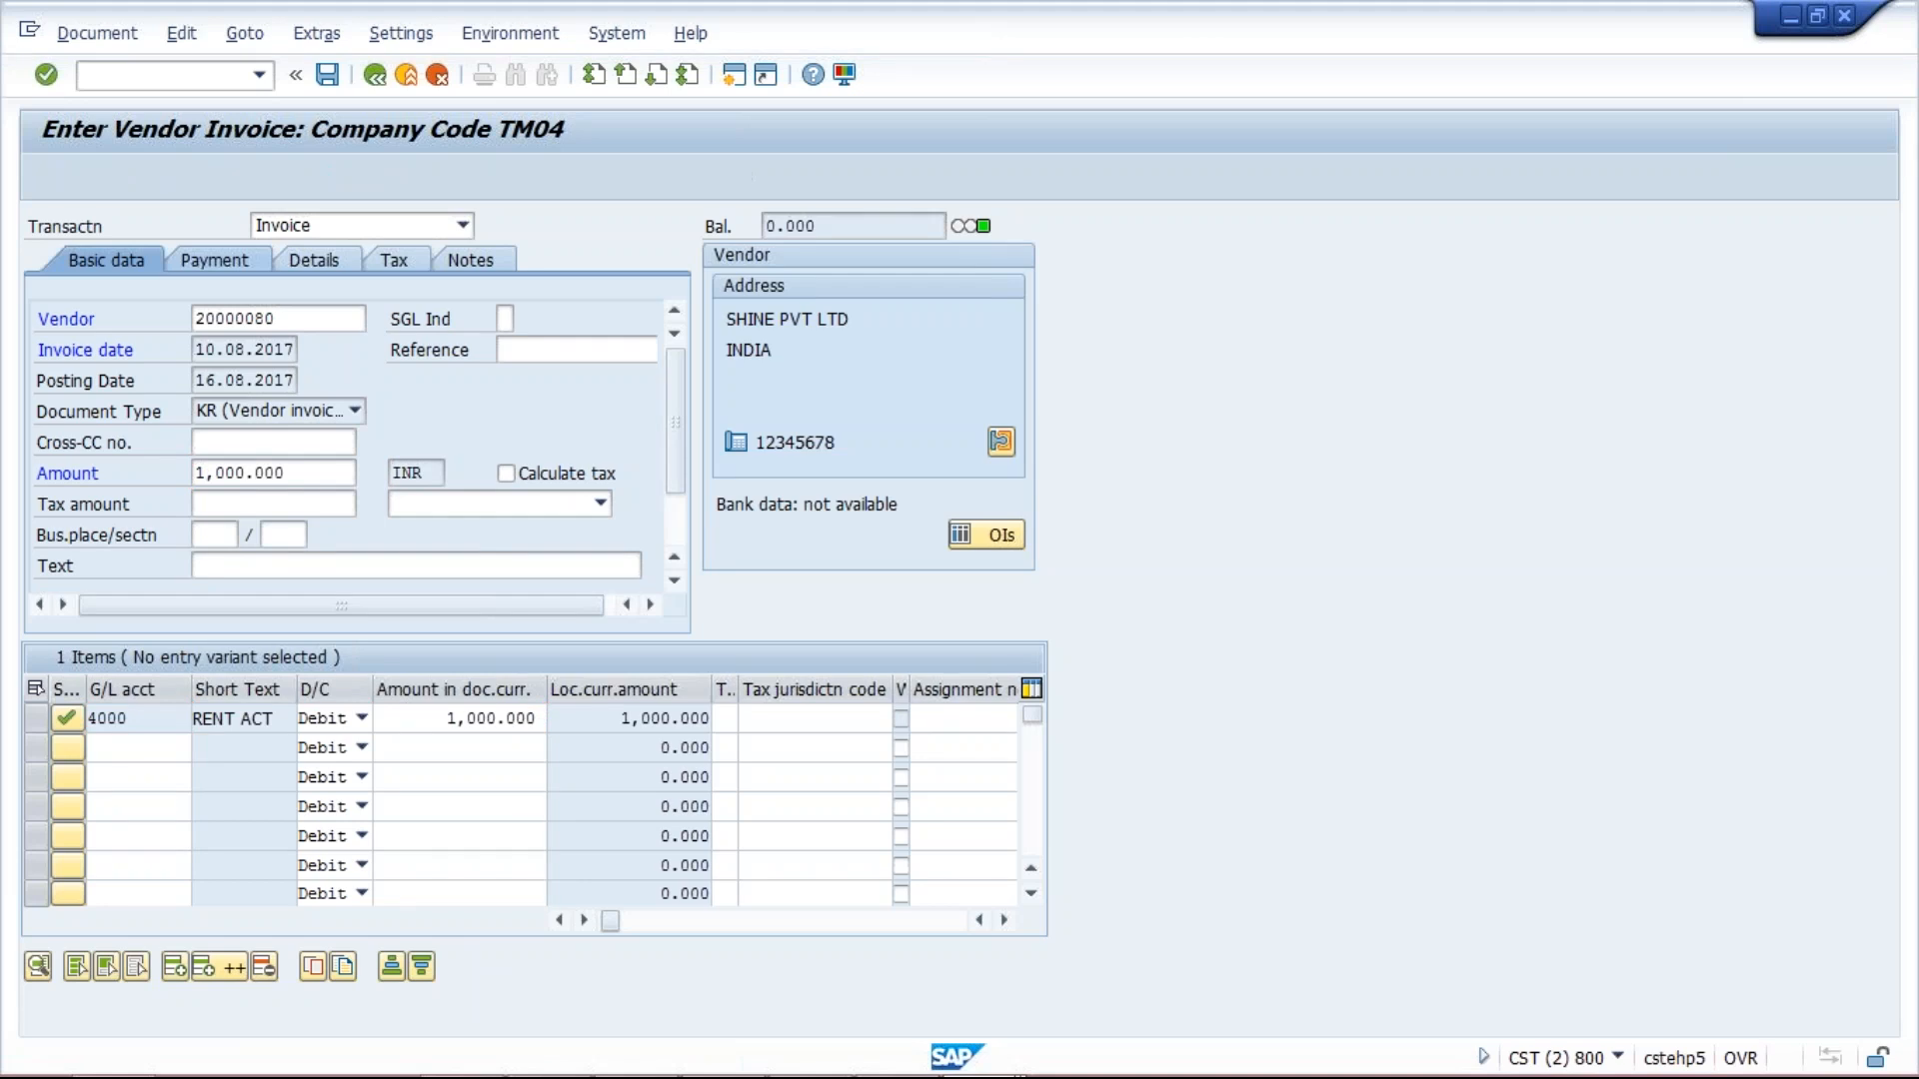
Apply payment term TM40 on the Payment tab and confirm the baseline and due dates of 15.09.2017.
left_click(210, 260)
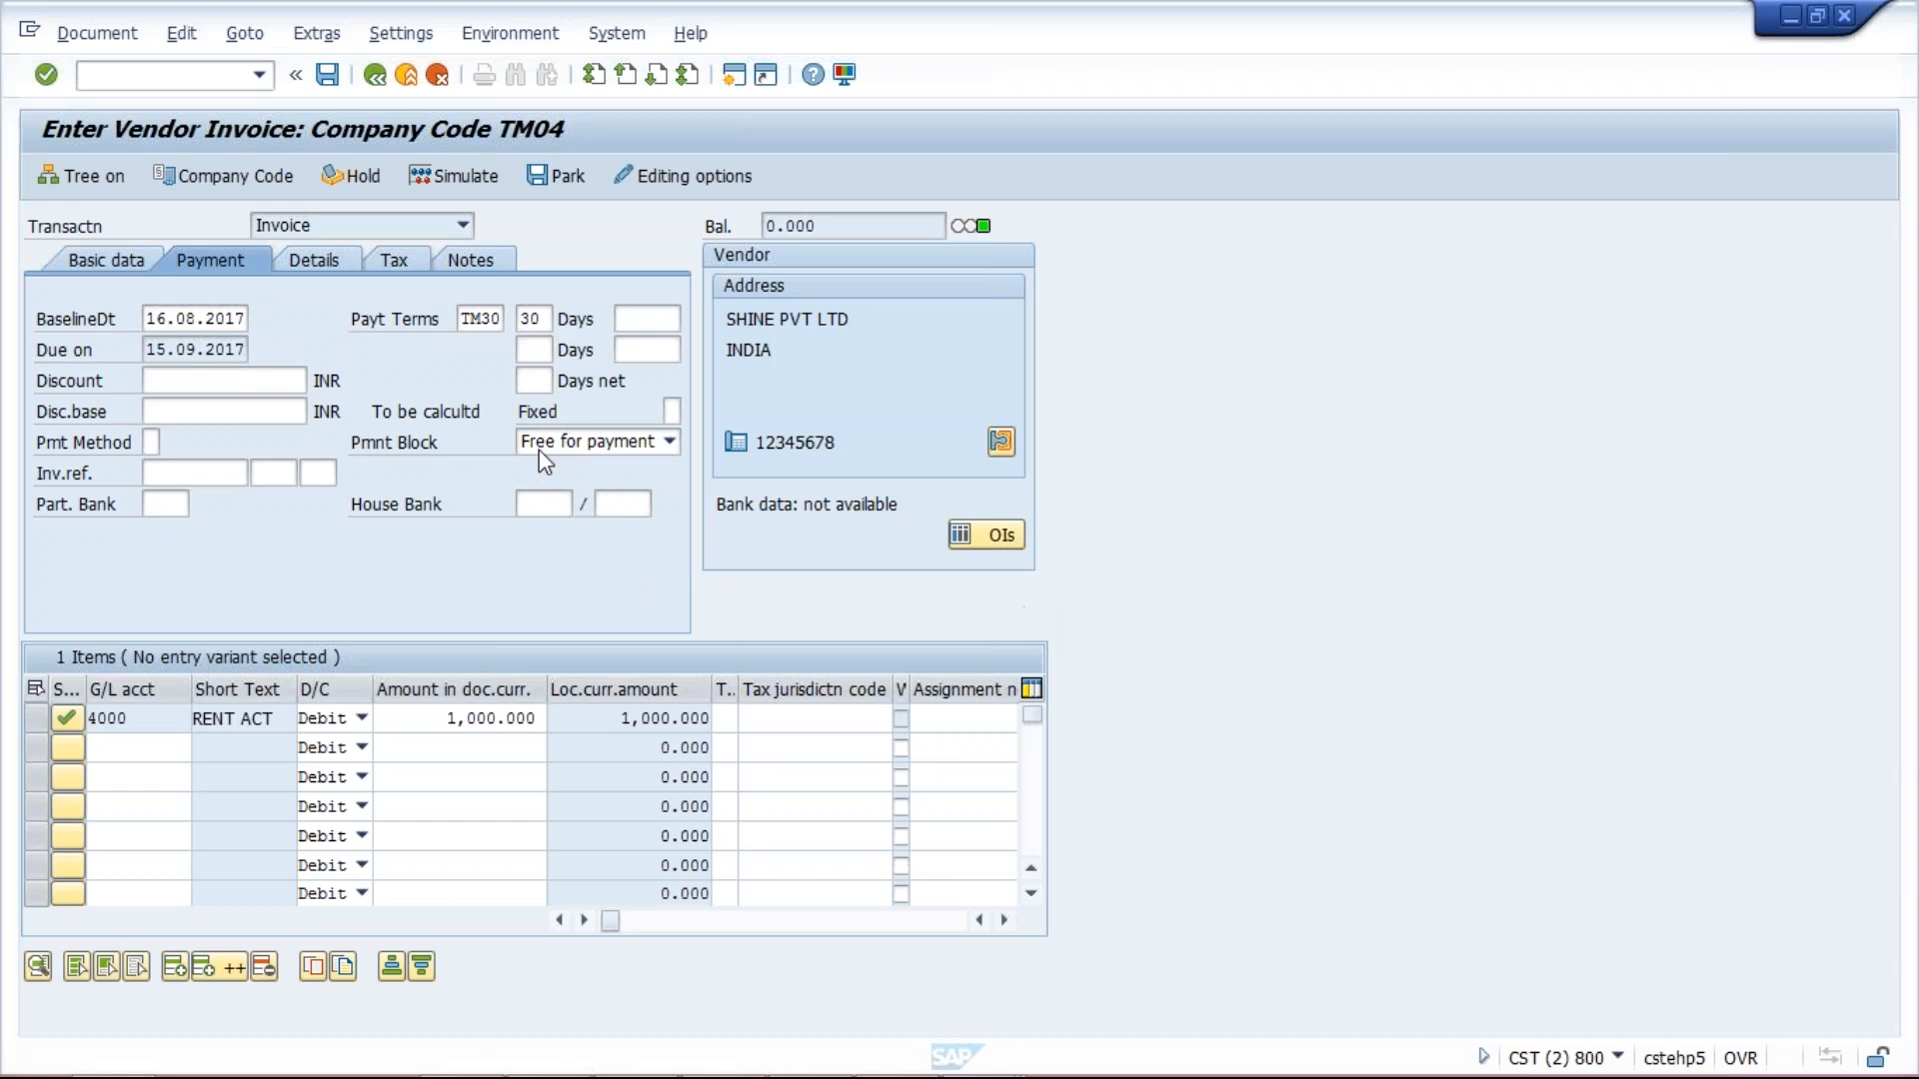
left_click(480, 317)
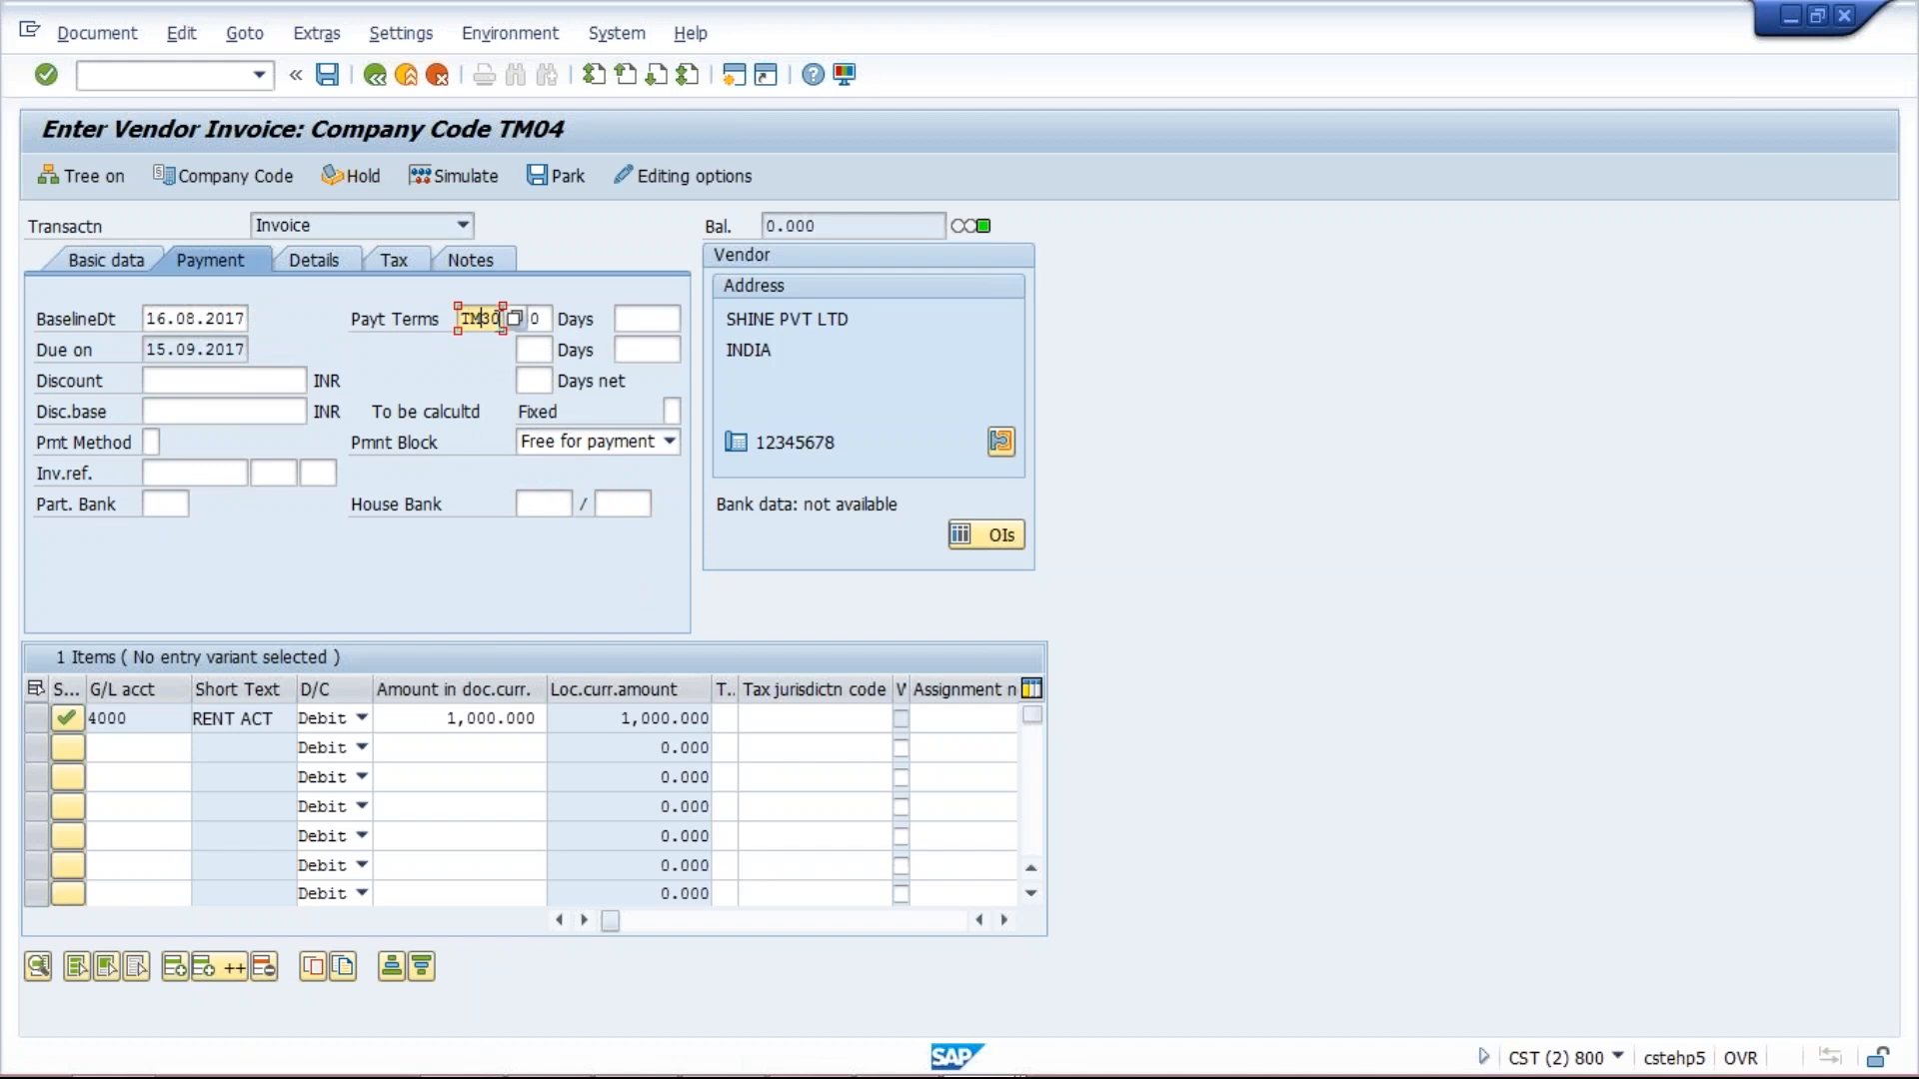
type("4")
key("Return")
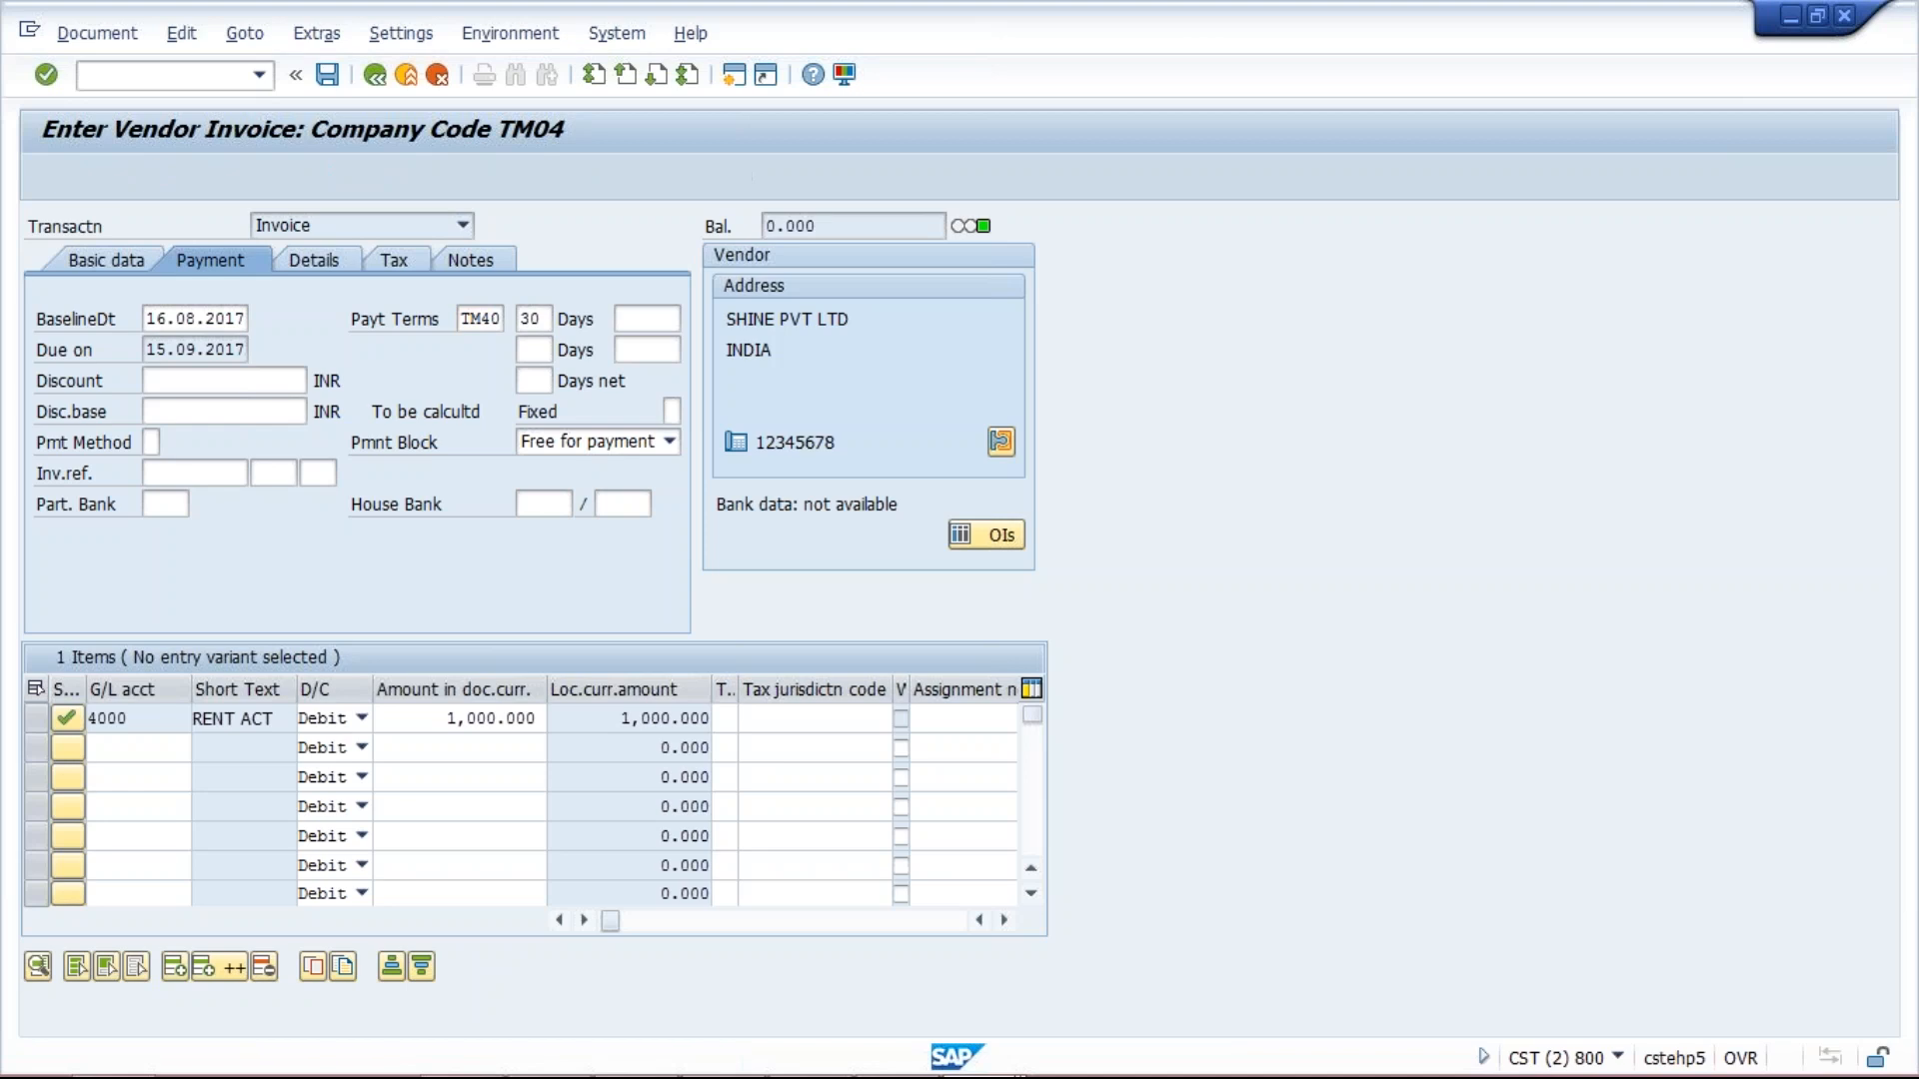
key("Return")
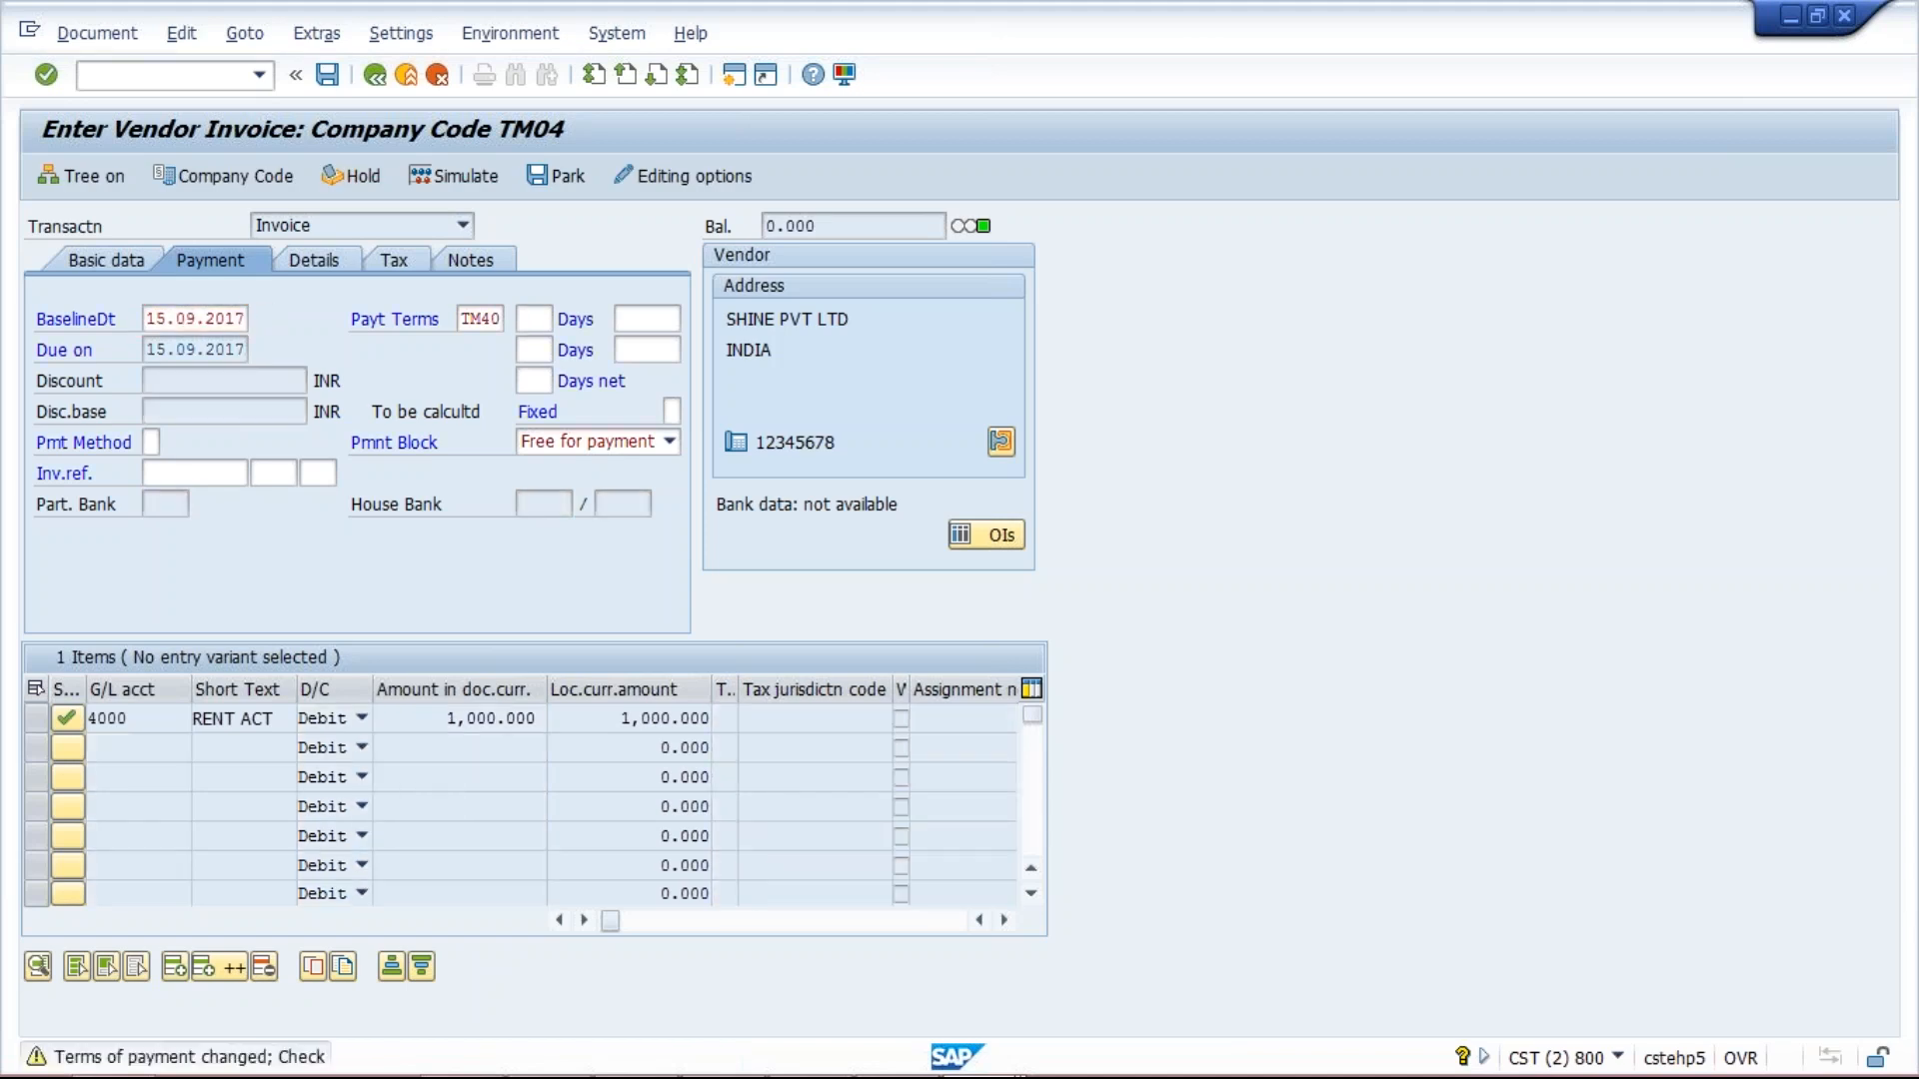
key("Return")
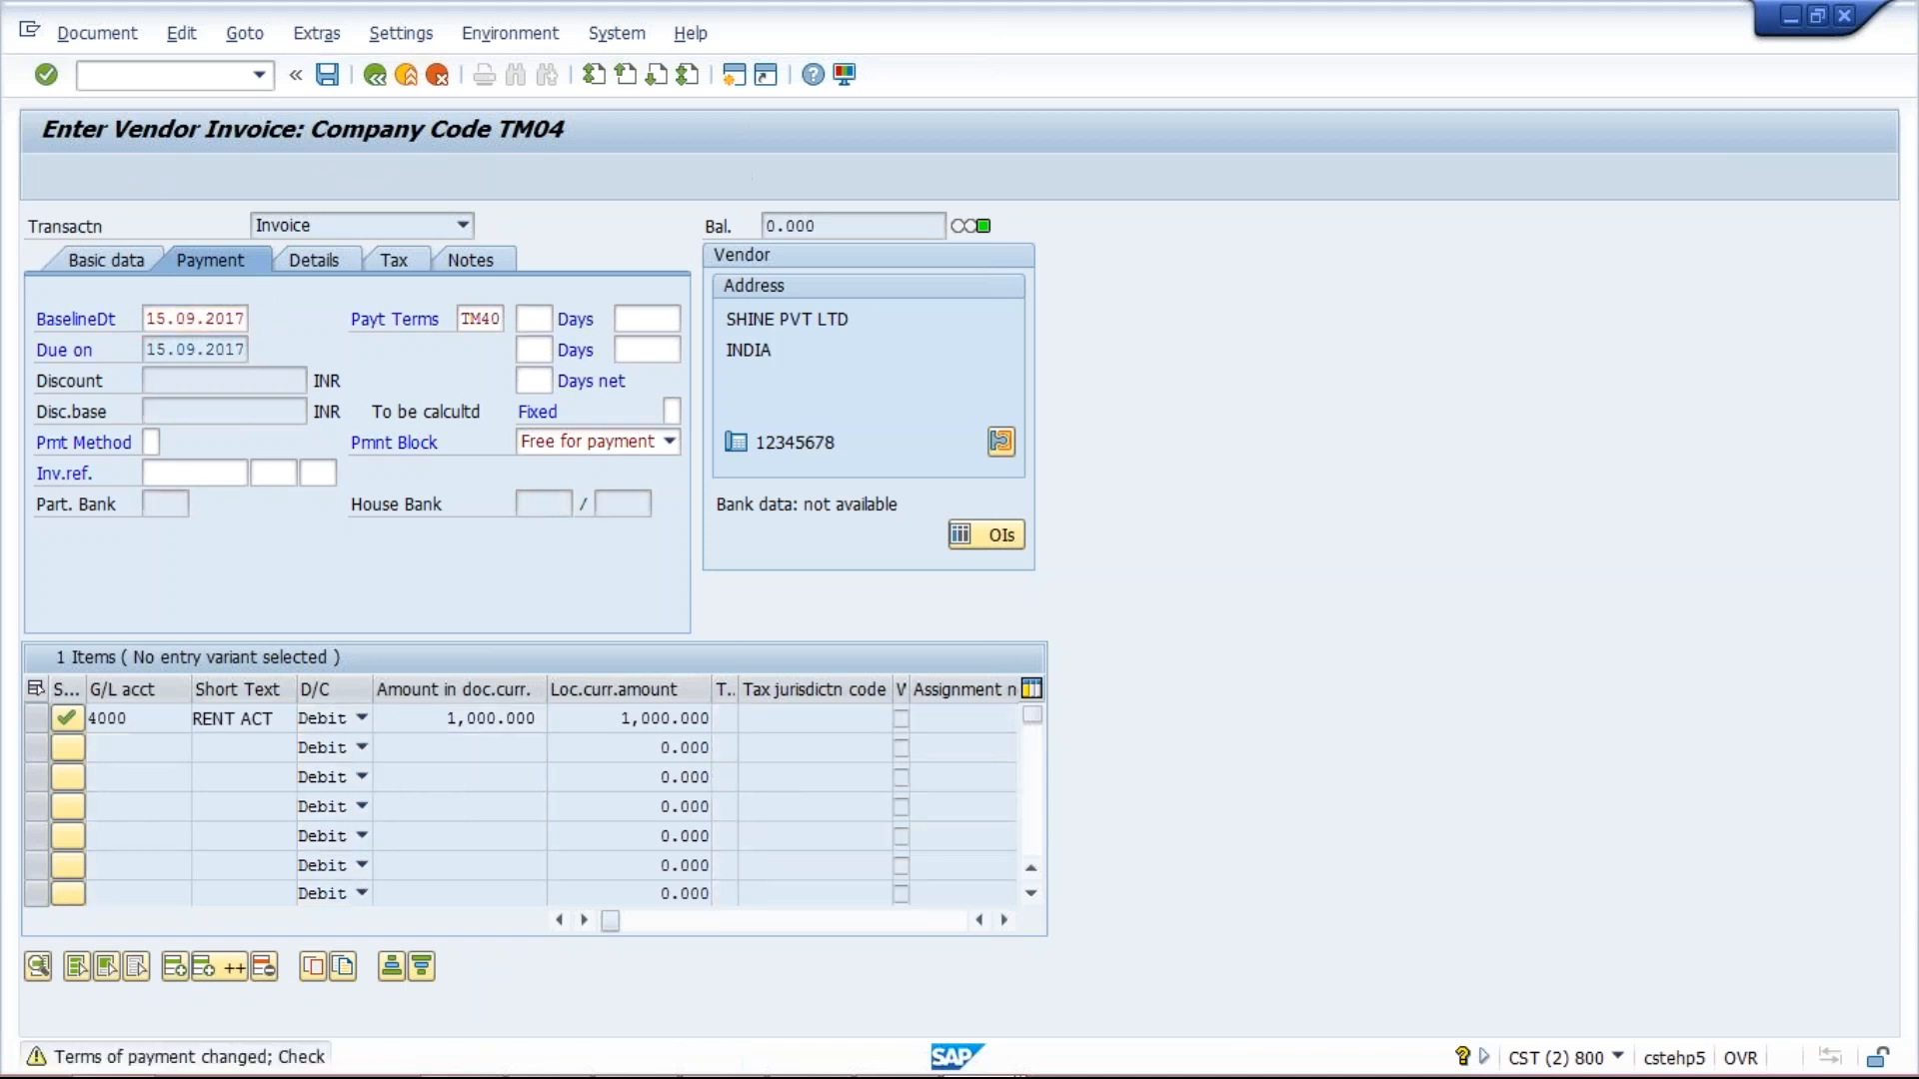
left_click(210, 352)
double_click(210, 356)
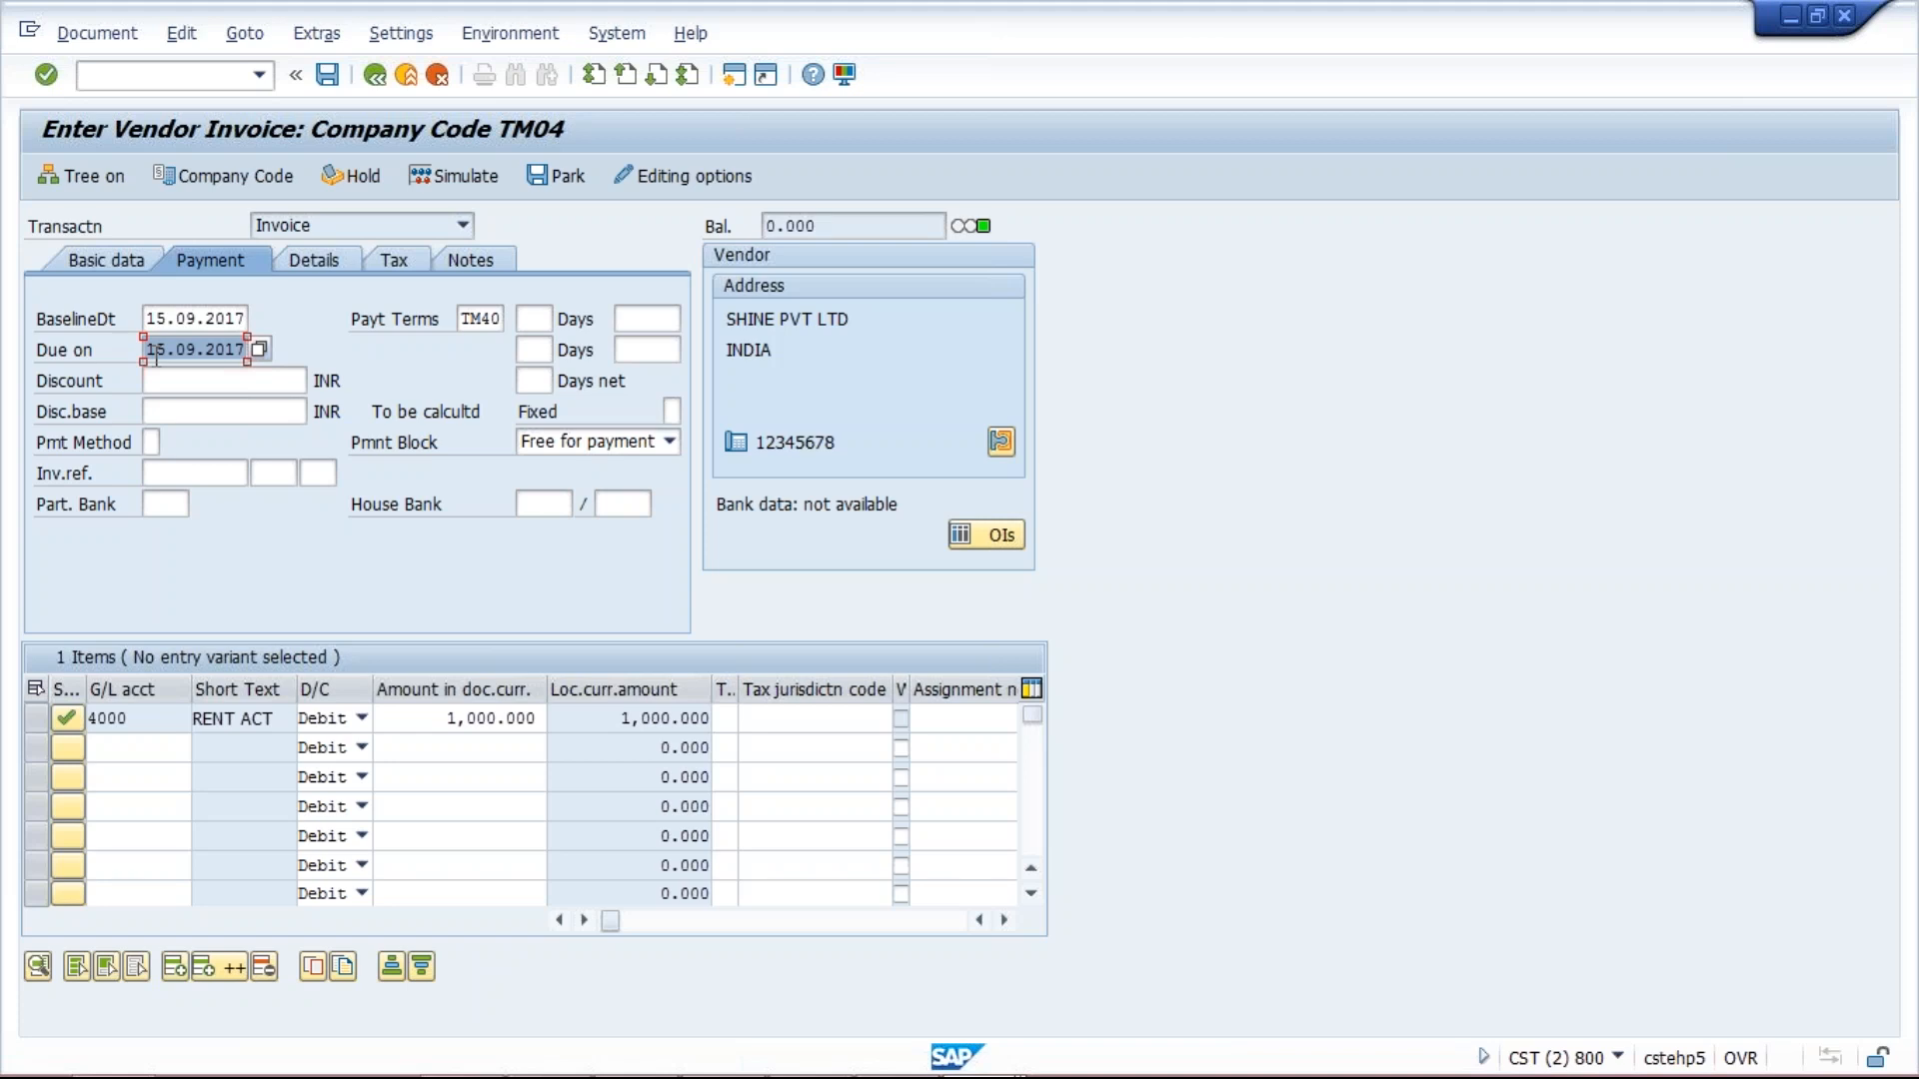
Read TM40's 15-of-next-month baseline date explanation in the New Entries window.
mouse_move(812, 1076)
left_click(1003, 1054)
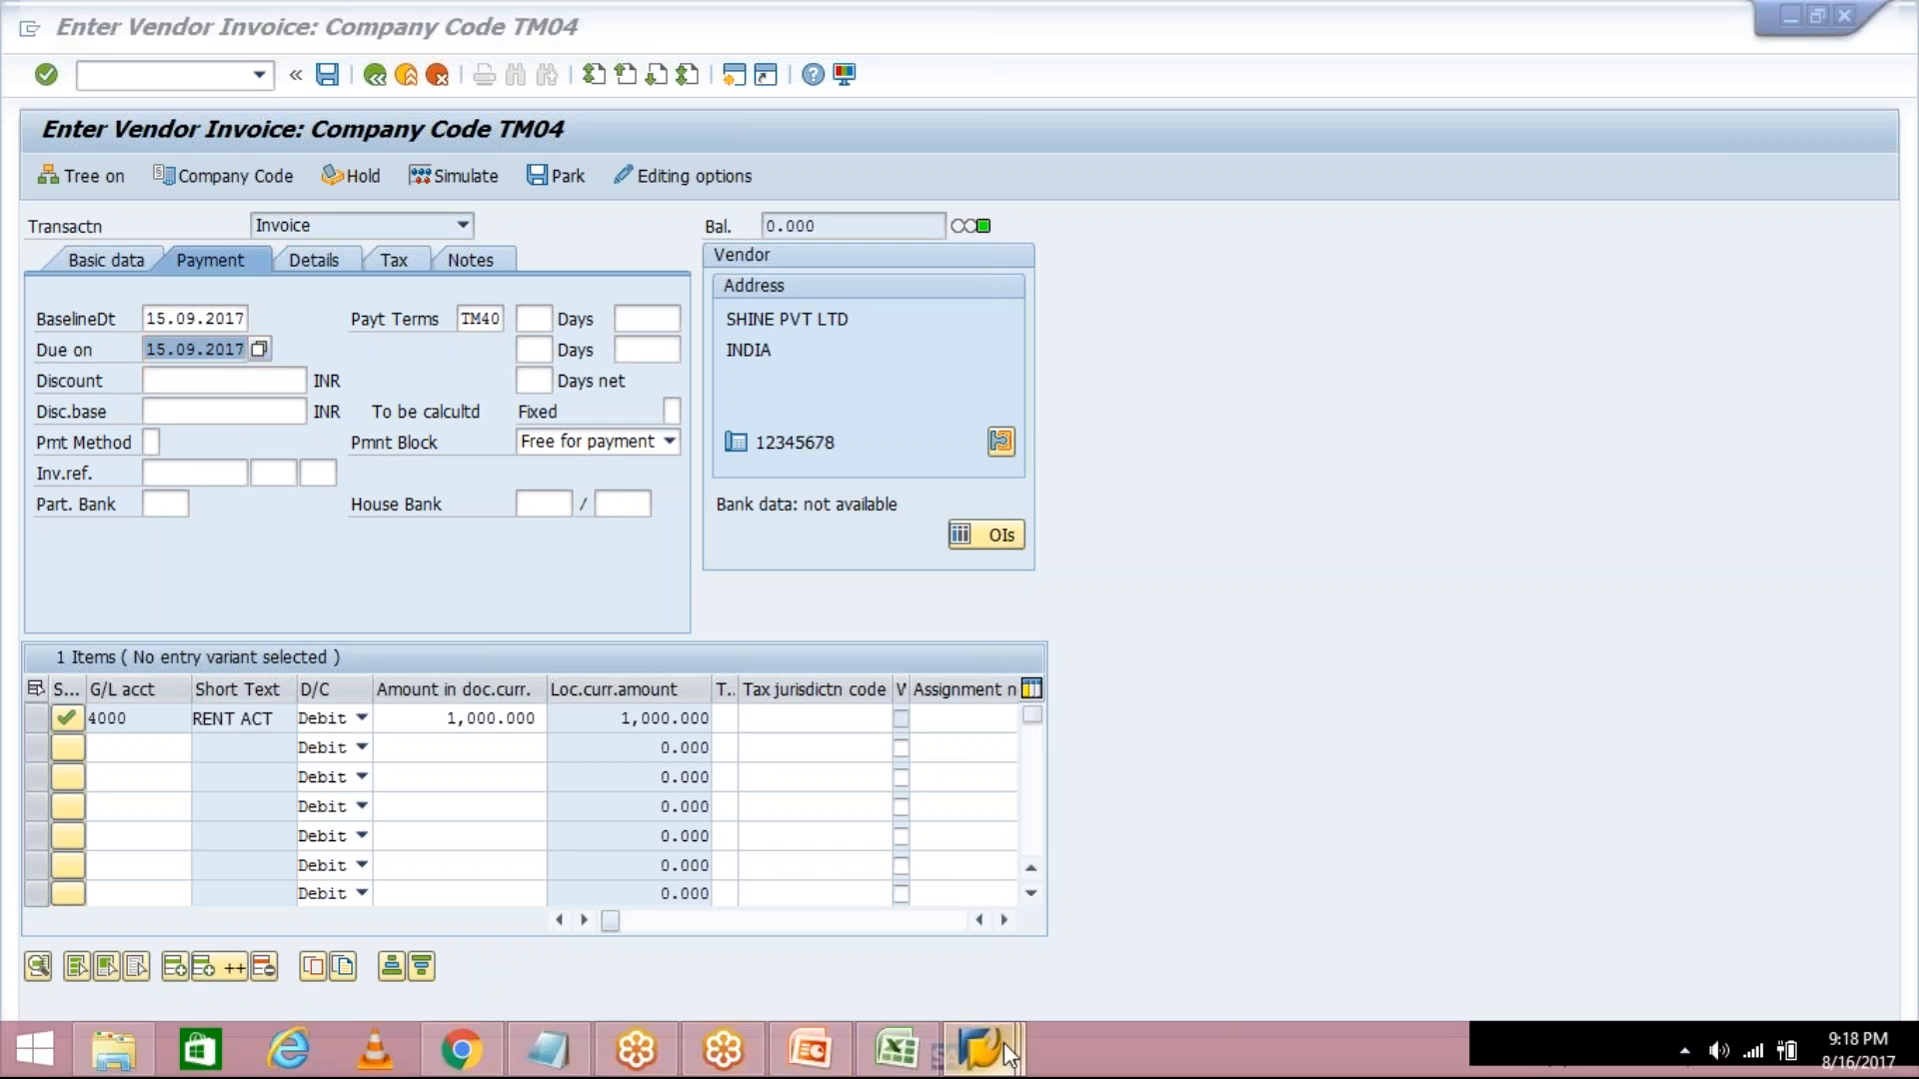
left_click(975, 904)
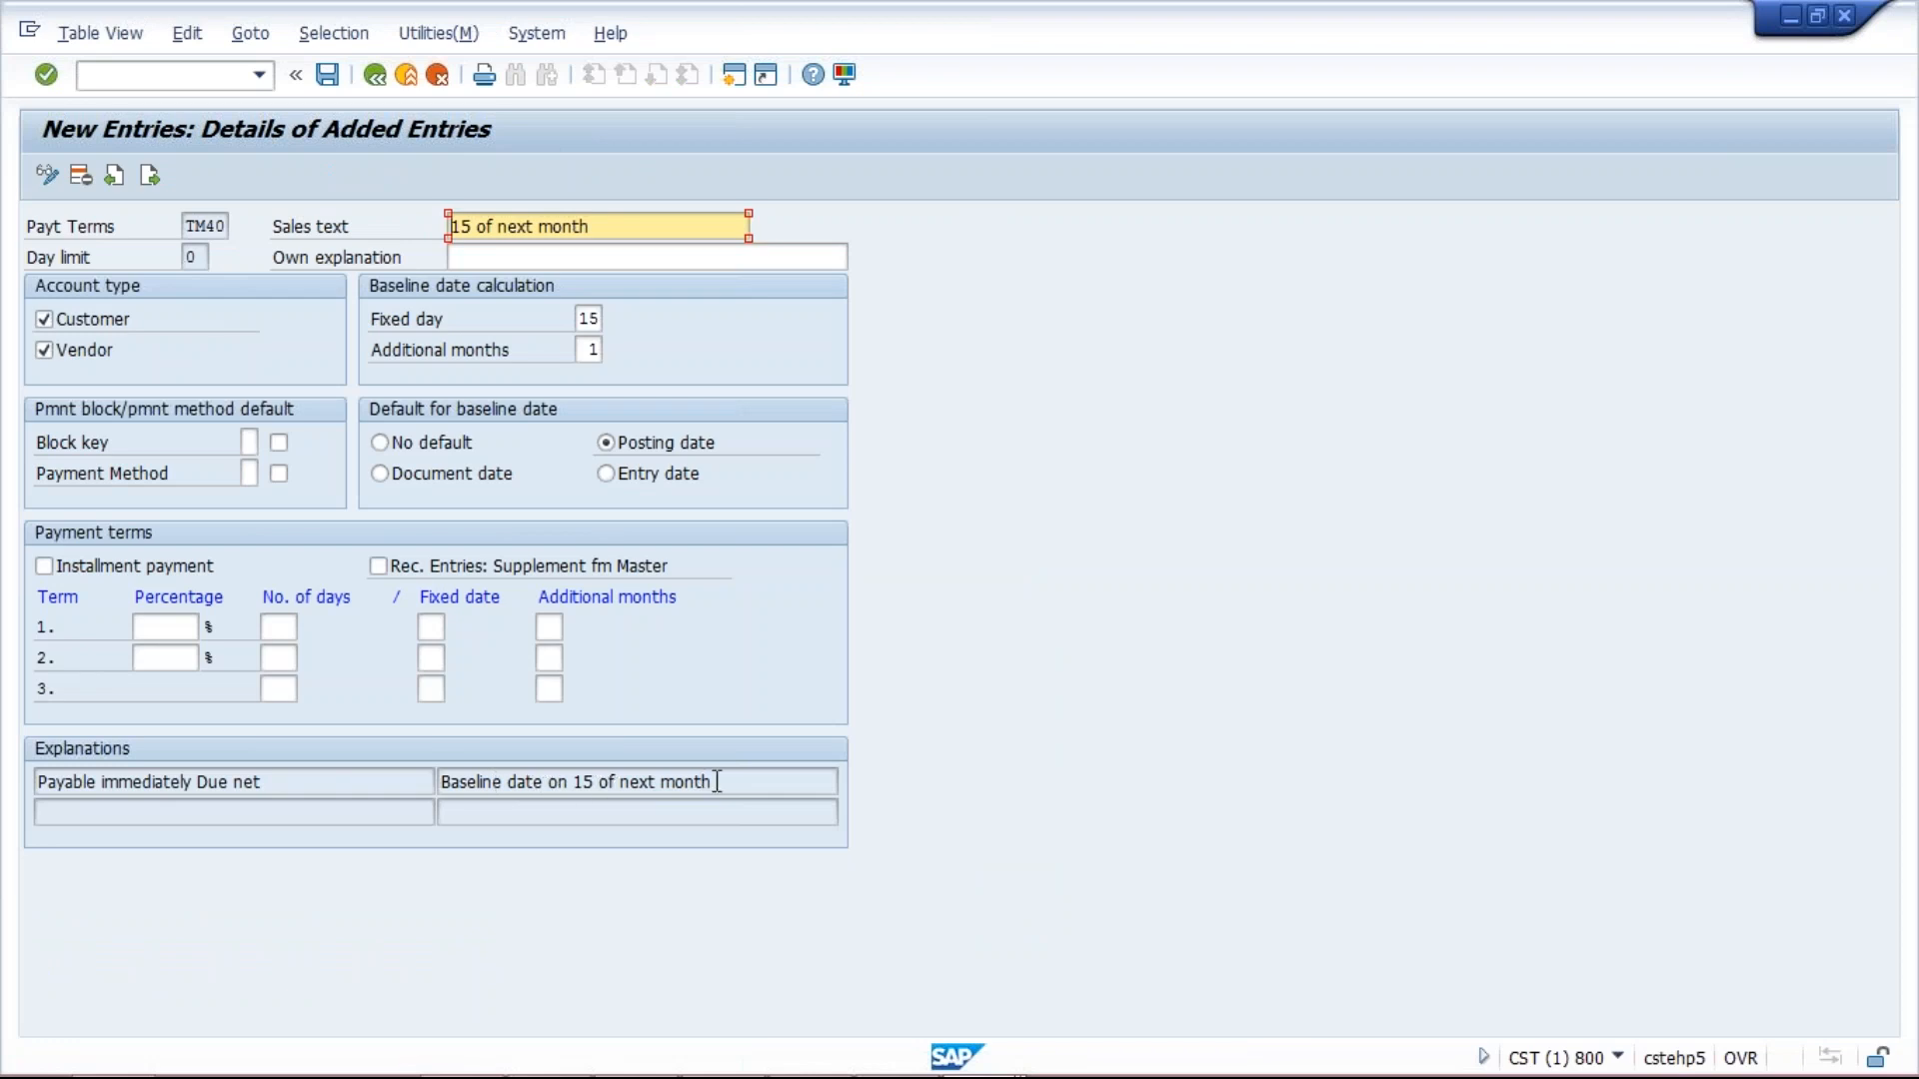
left_click_drag(720, 781, 446, 793)
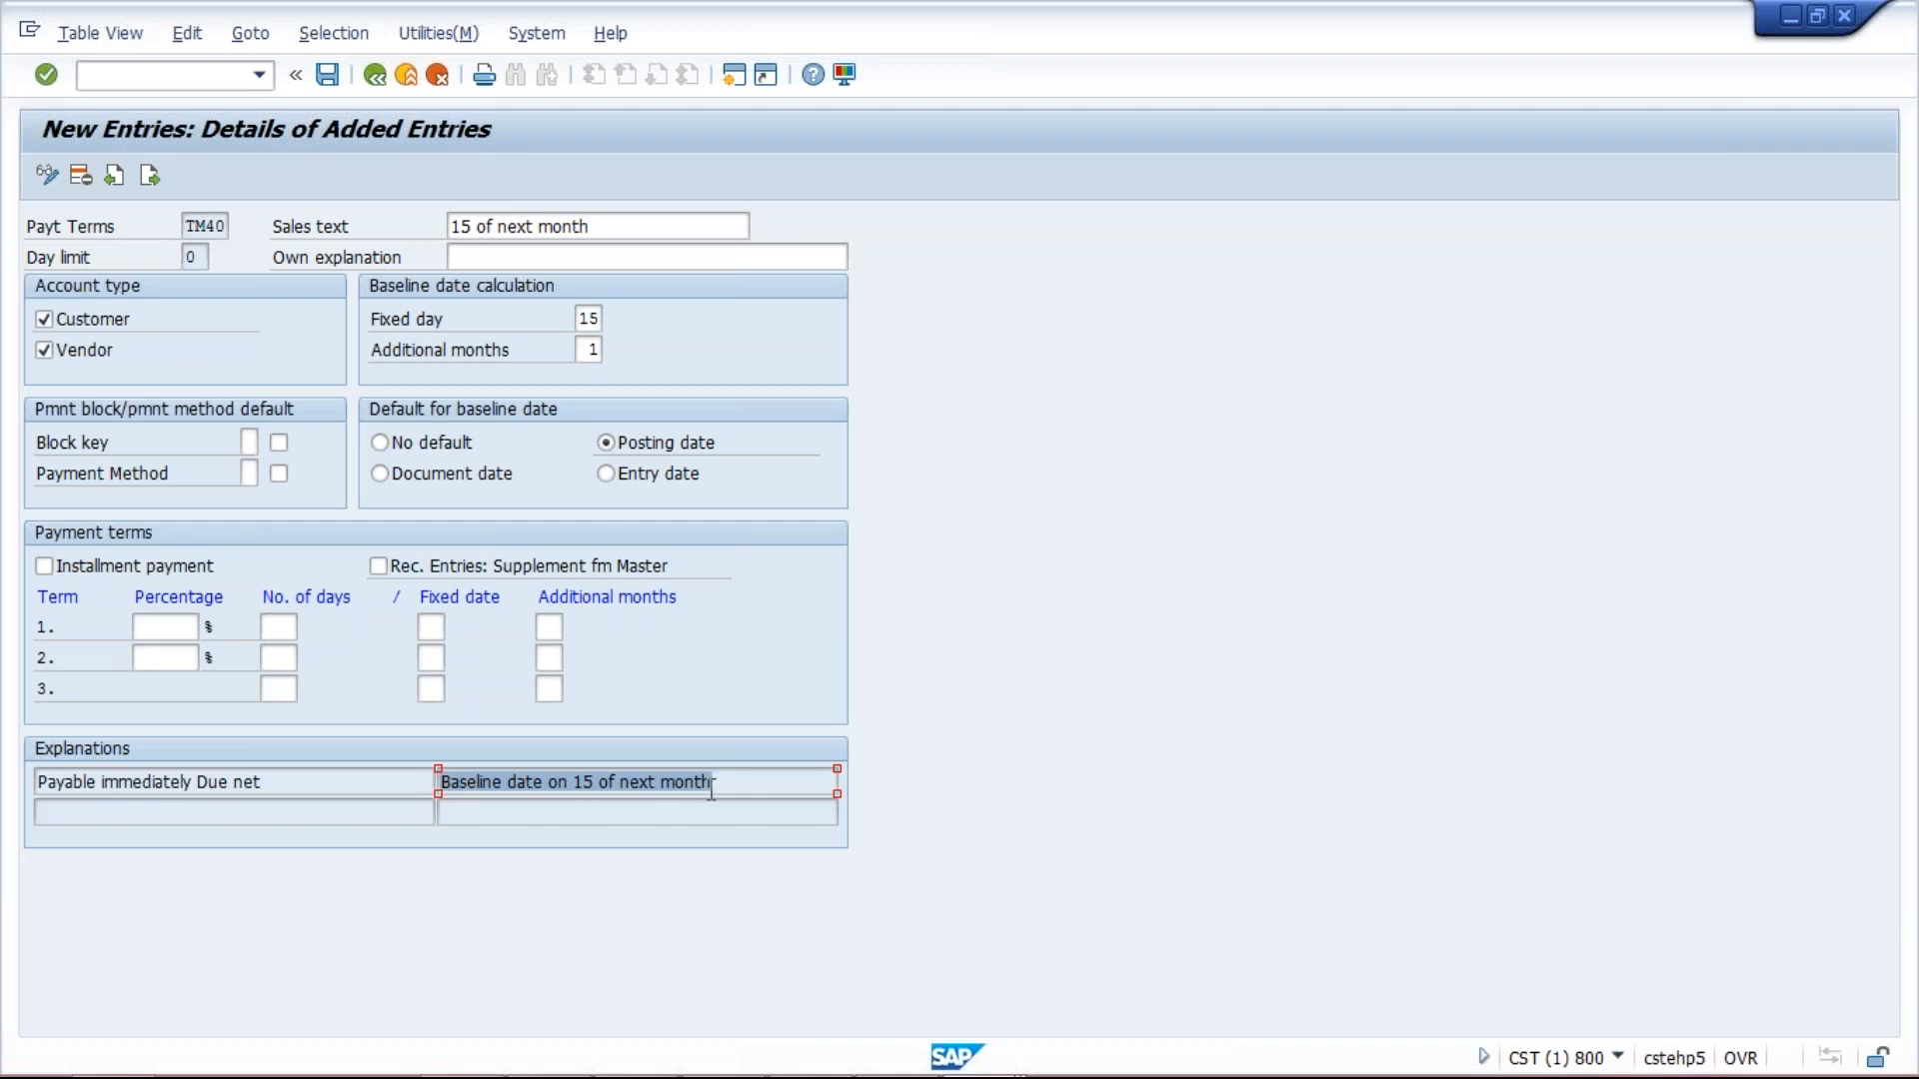
Back in the invoice, highlight the 15.09.2017 baseline date, then show the basic data.
mouse_move(966, 1072)
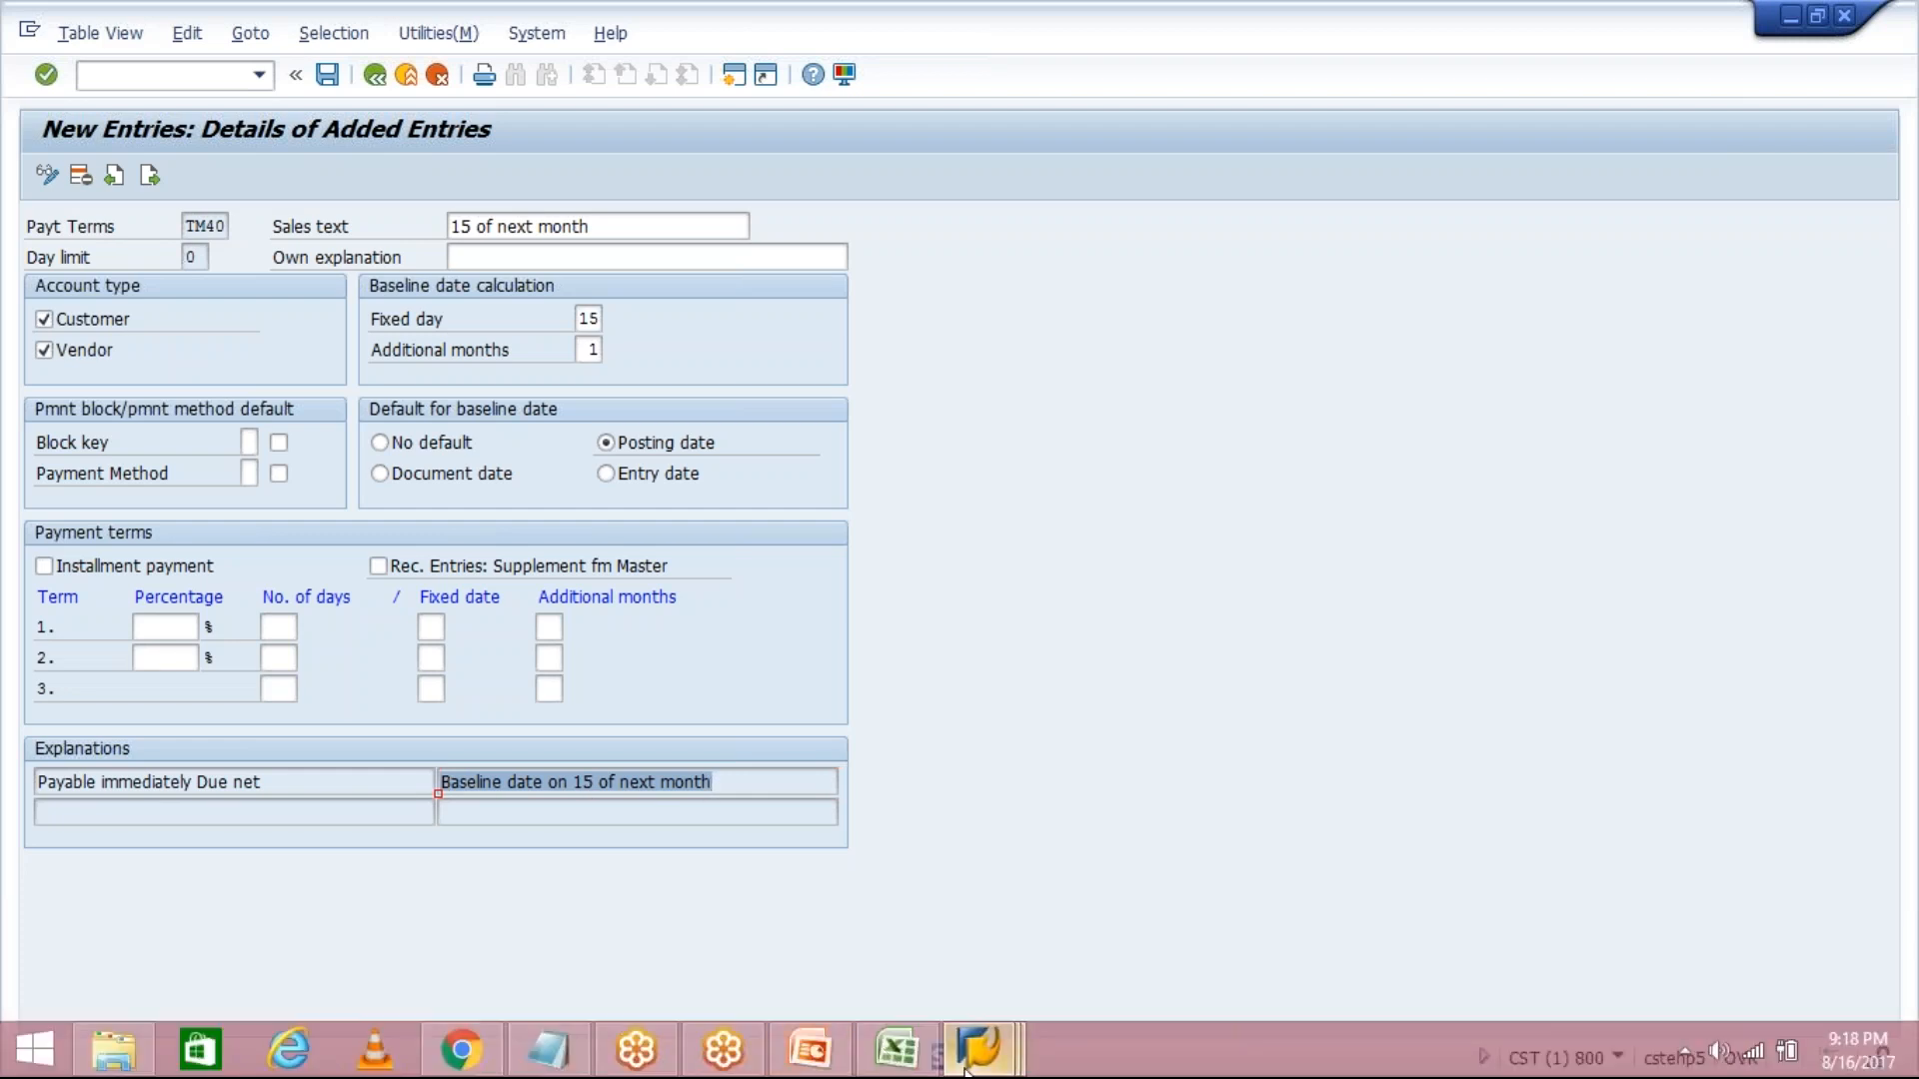
left_click(1159, 921)
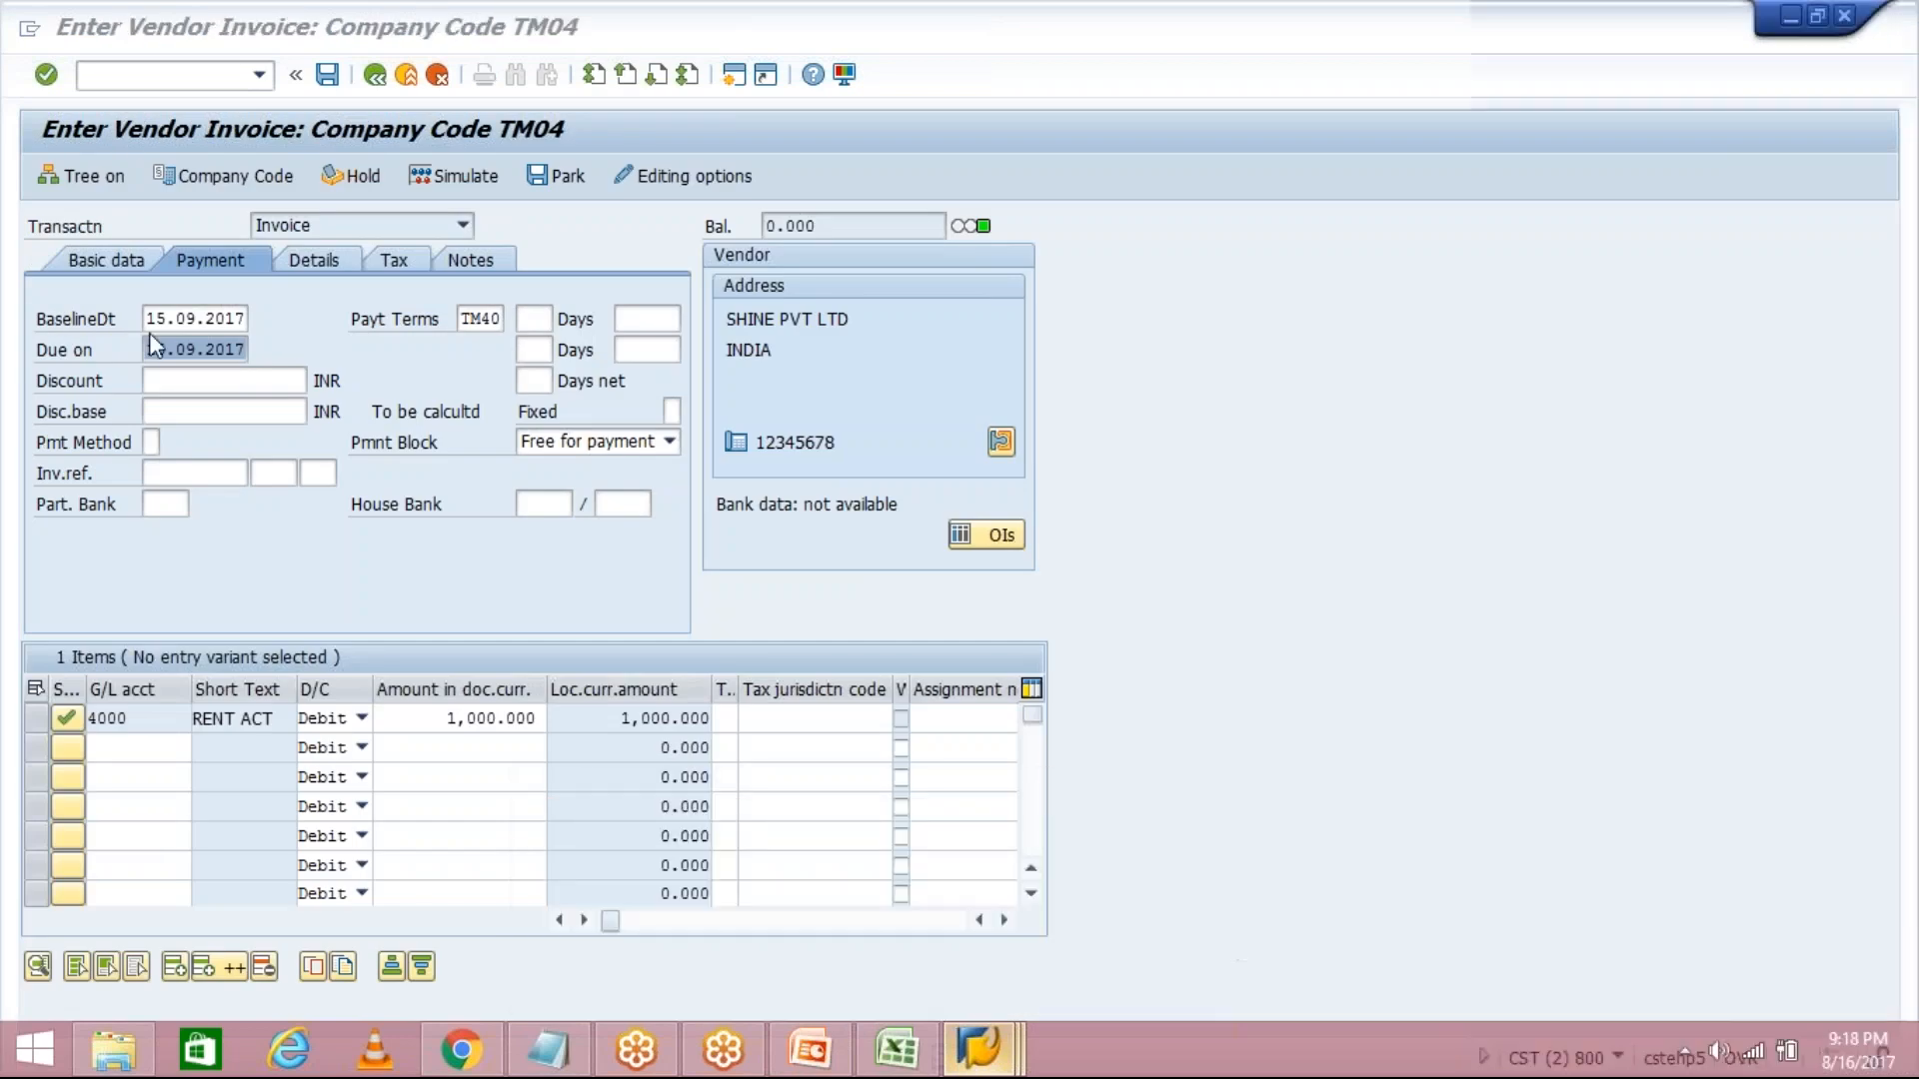
left_click(148, 318)
left_click_drag(147, 318, 261, 309)
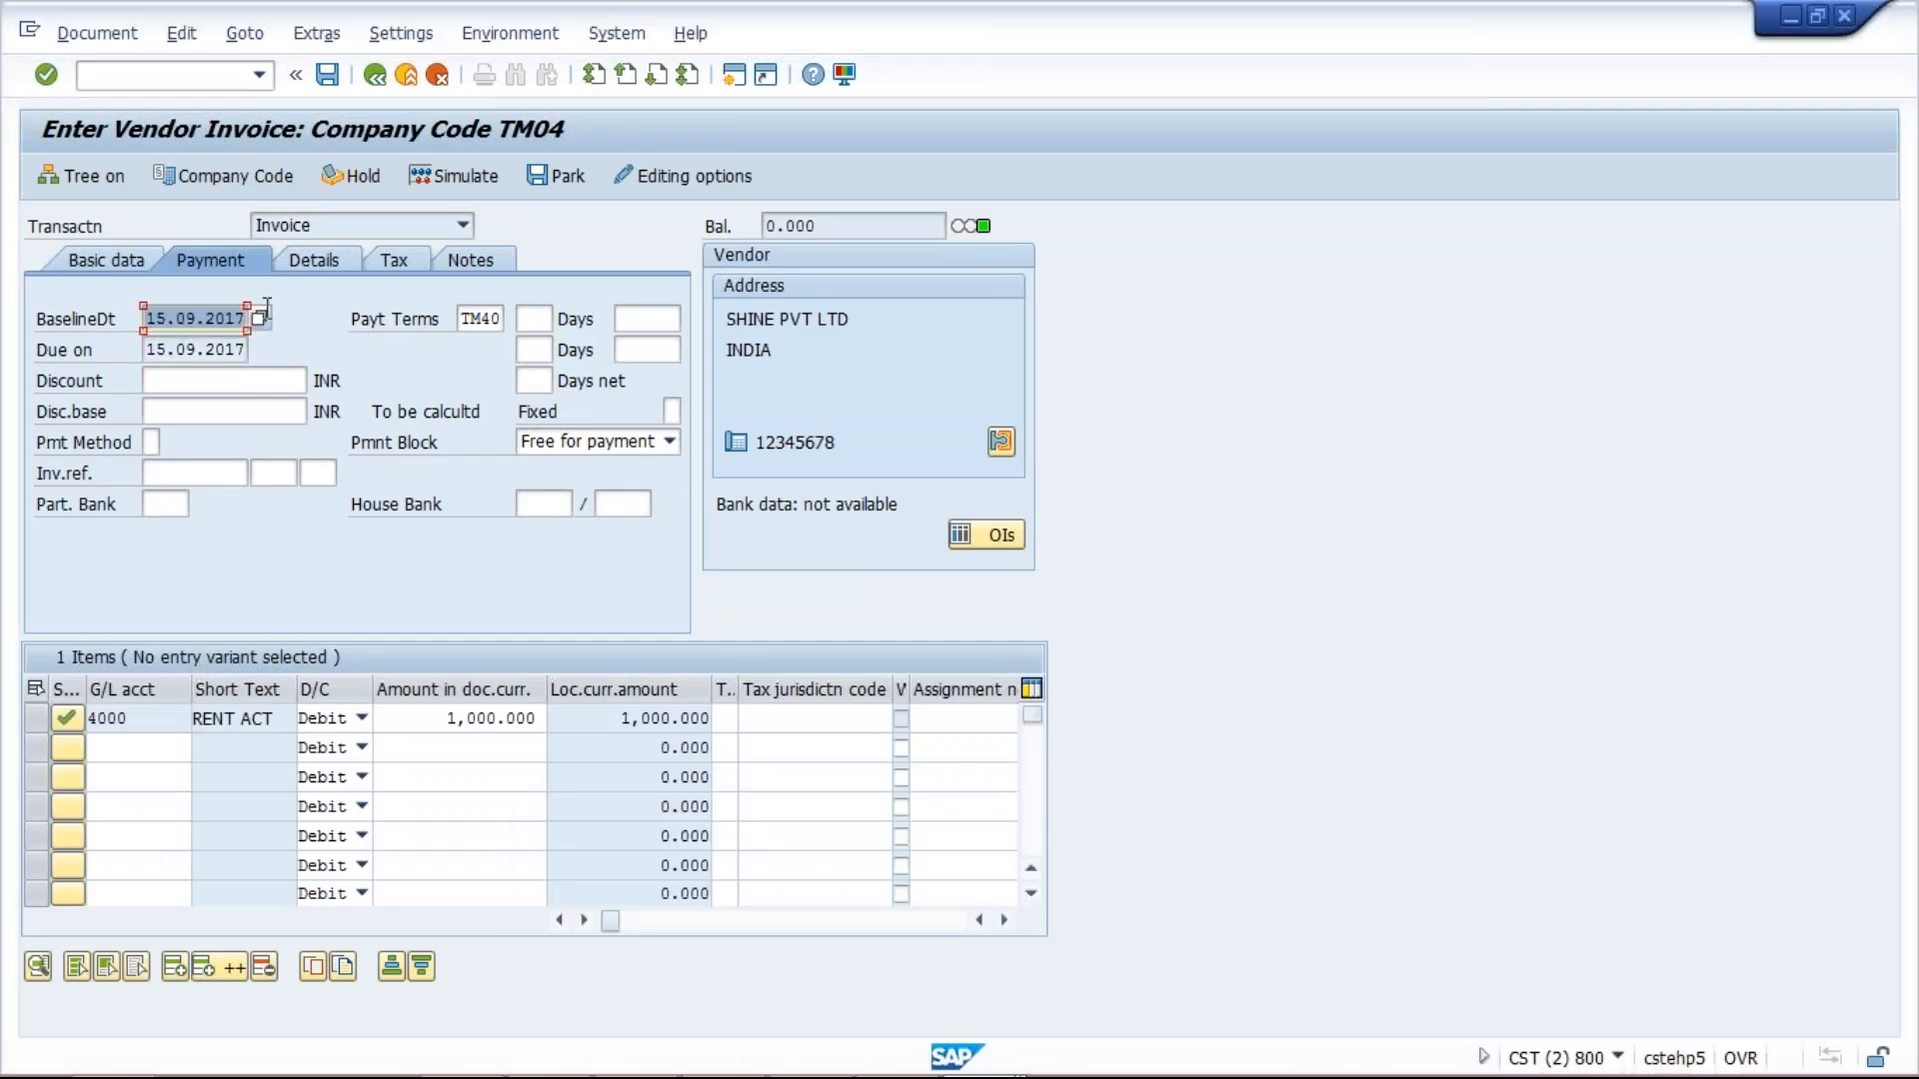
left_click(97, 264)
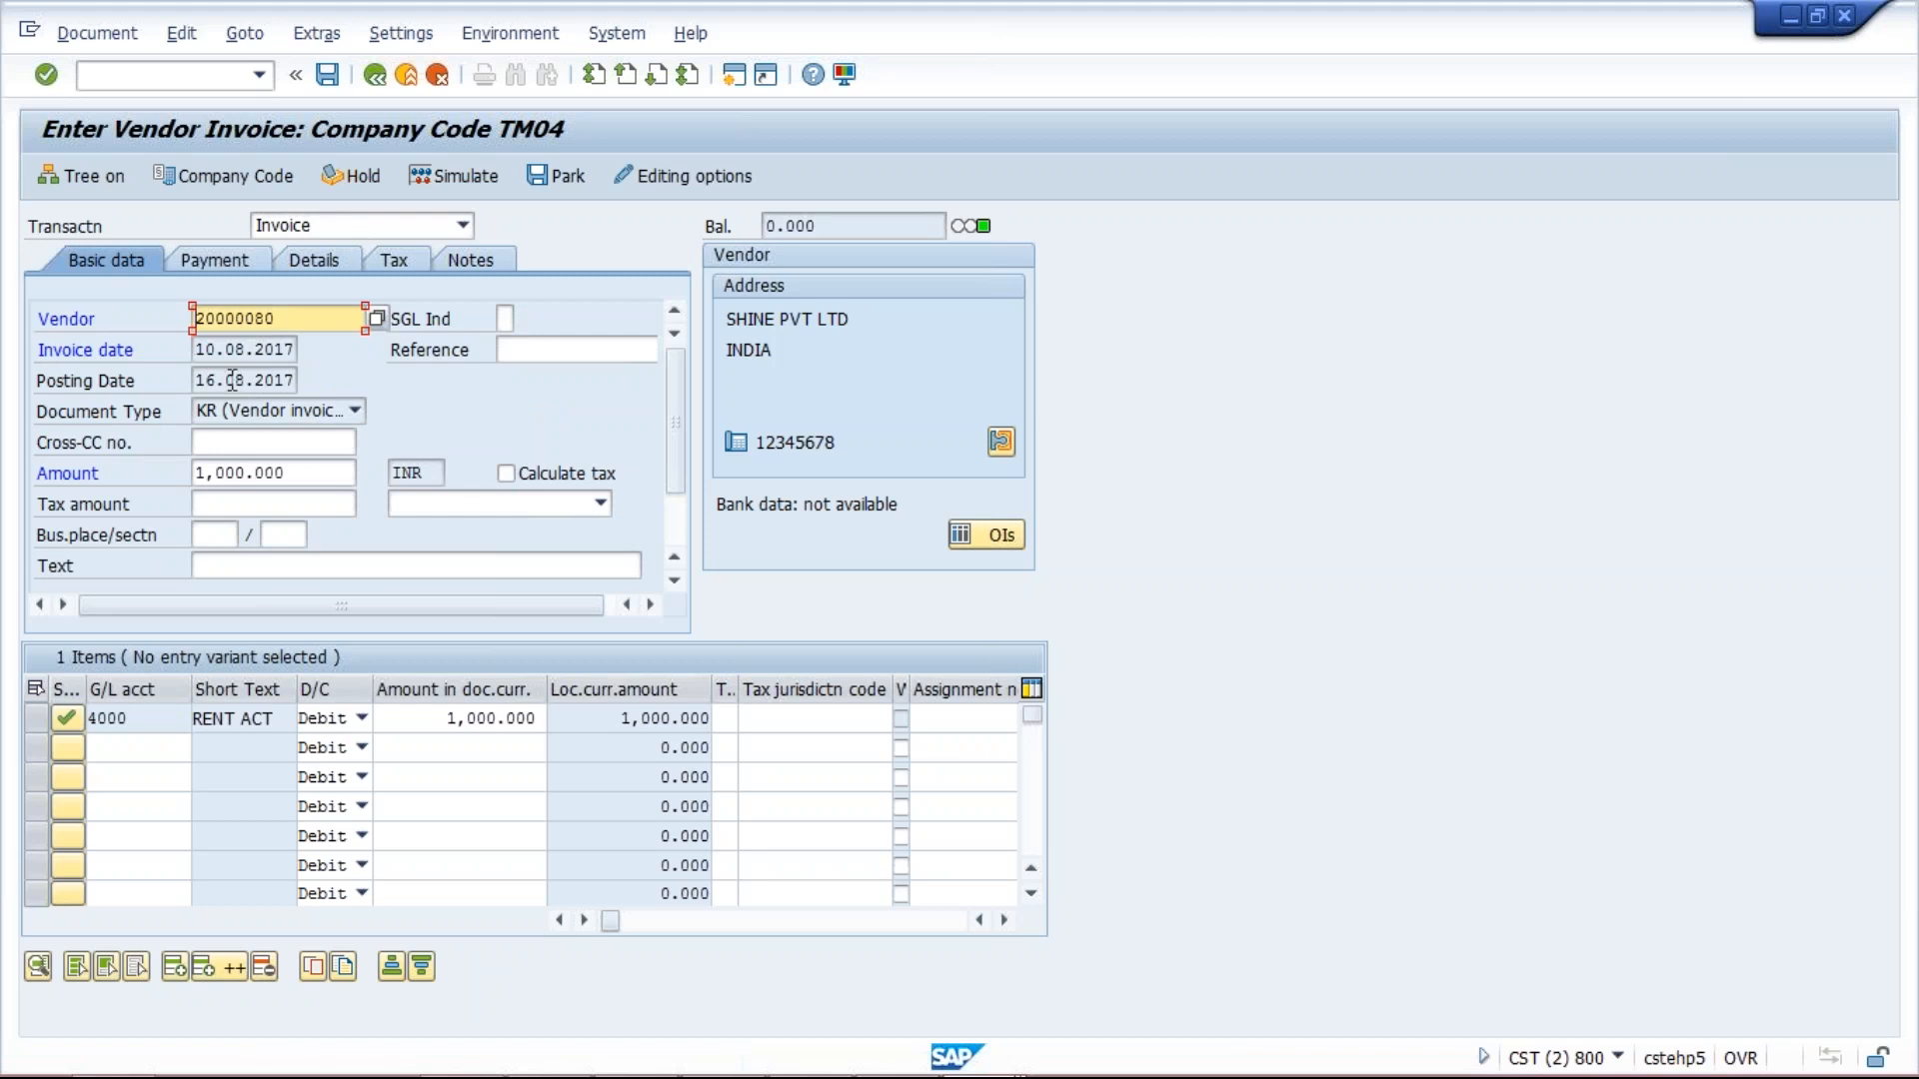
left_click(225, 258)
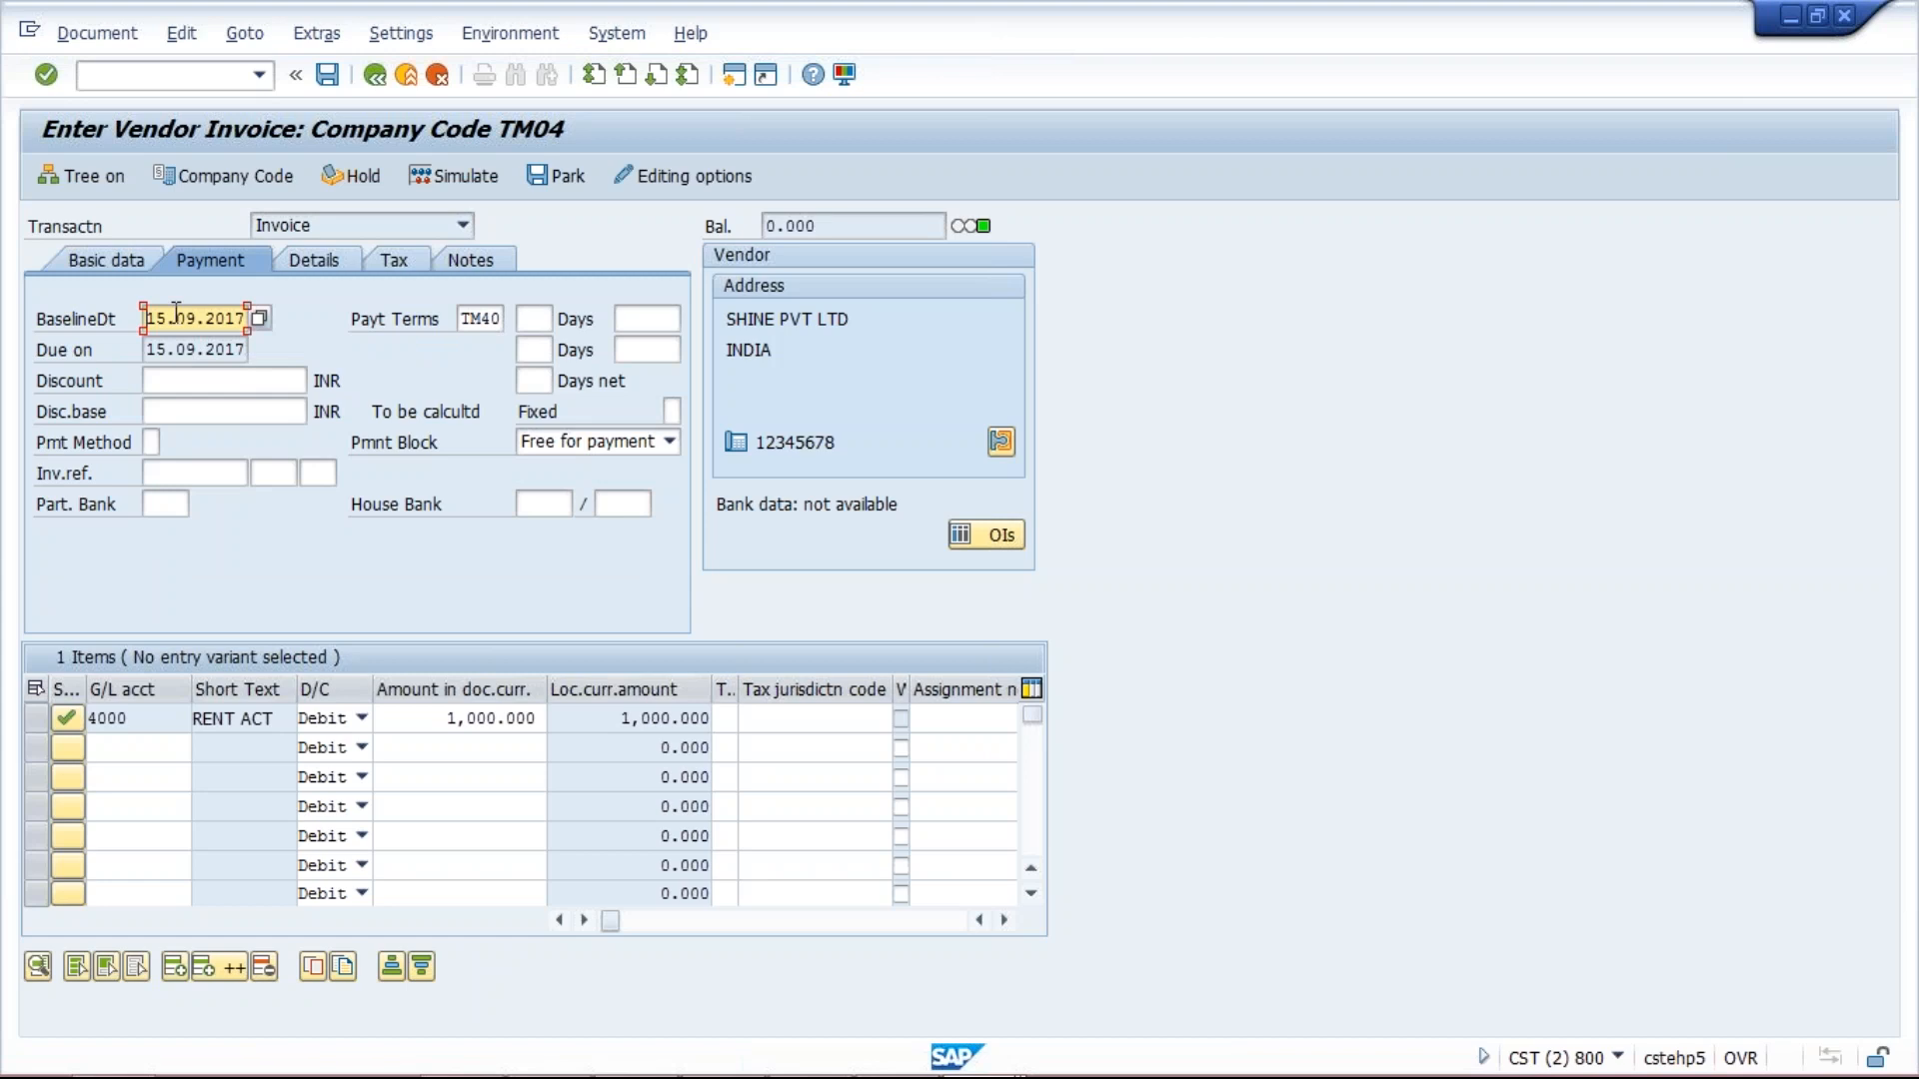
left_click(173, 314)
left_click(980, 1049)
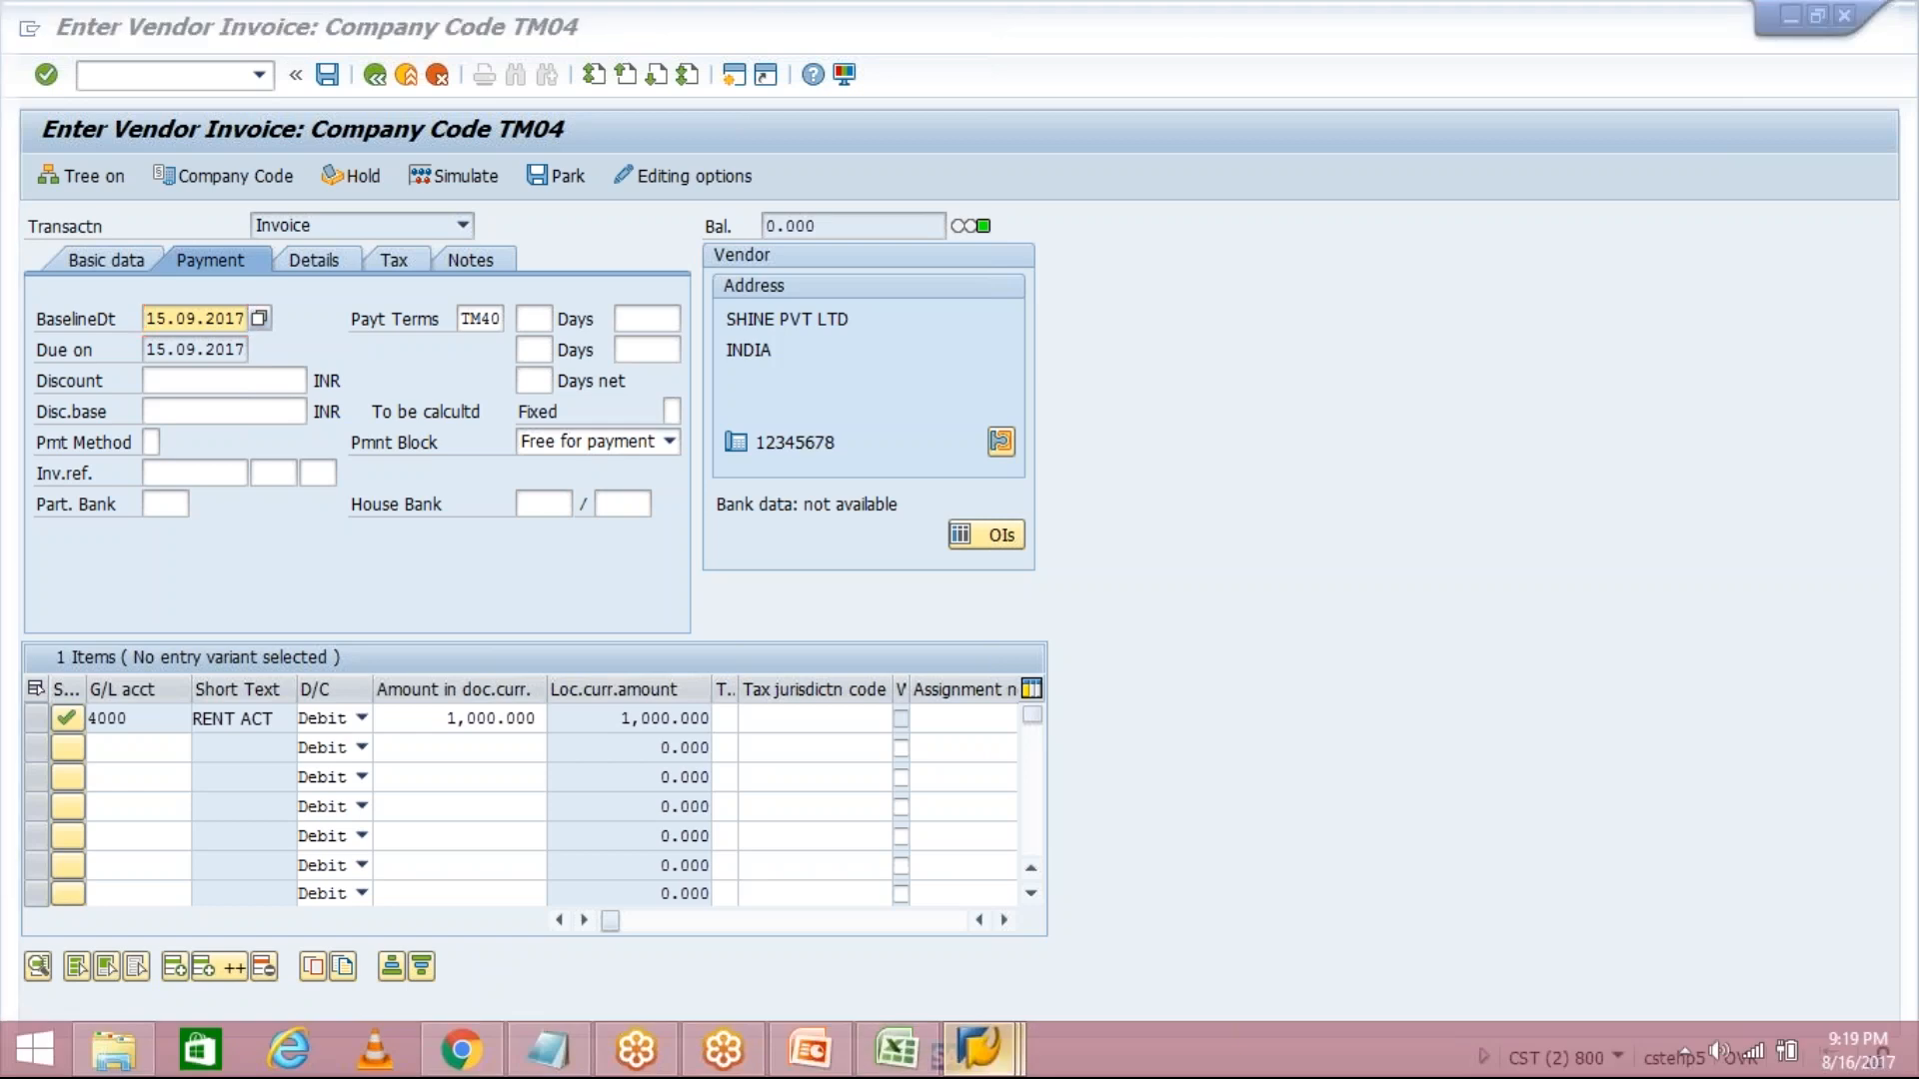
left_click(980, 886)
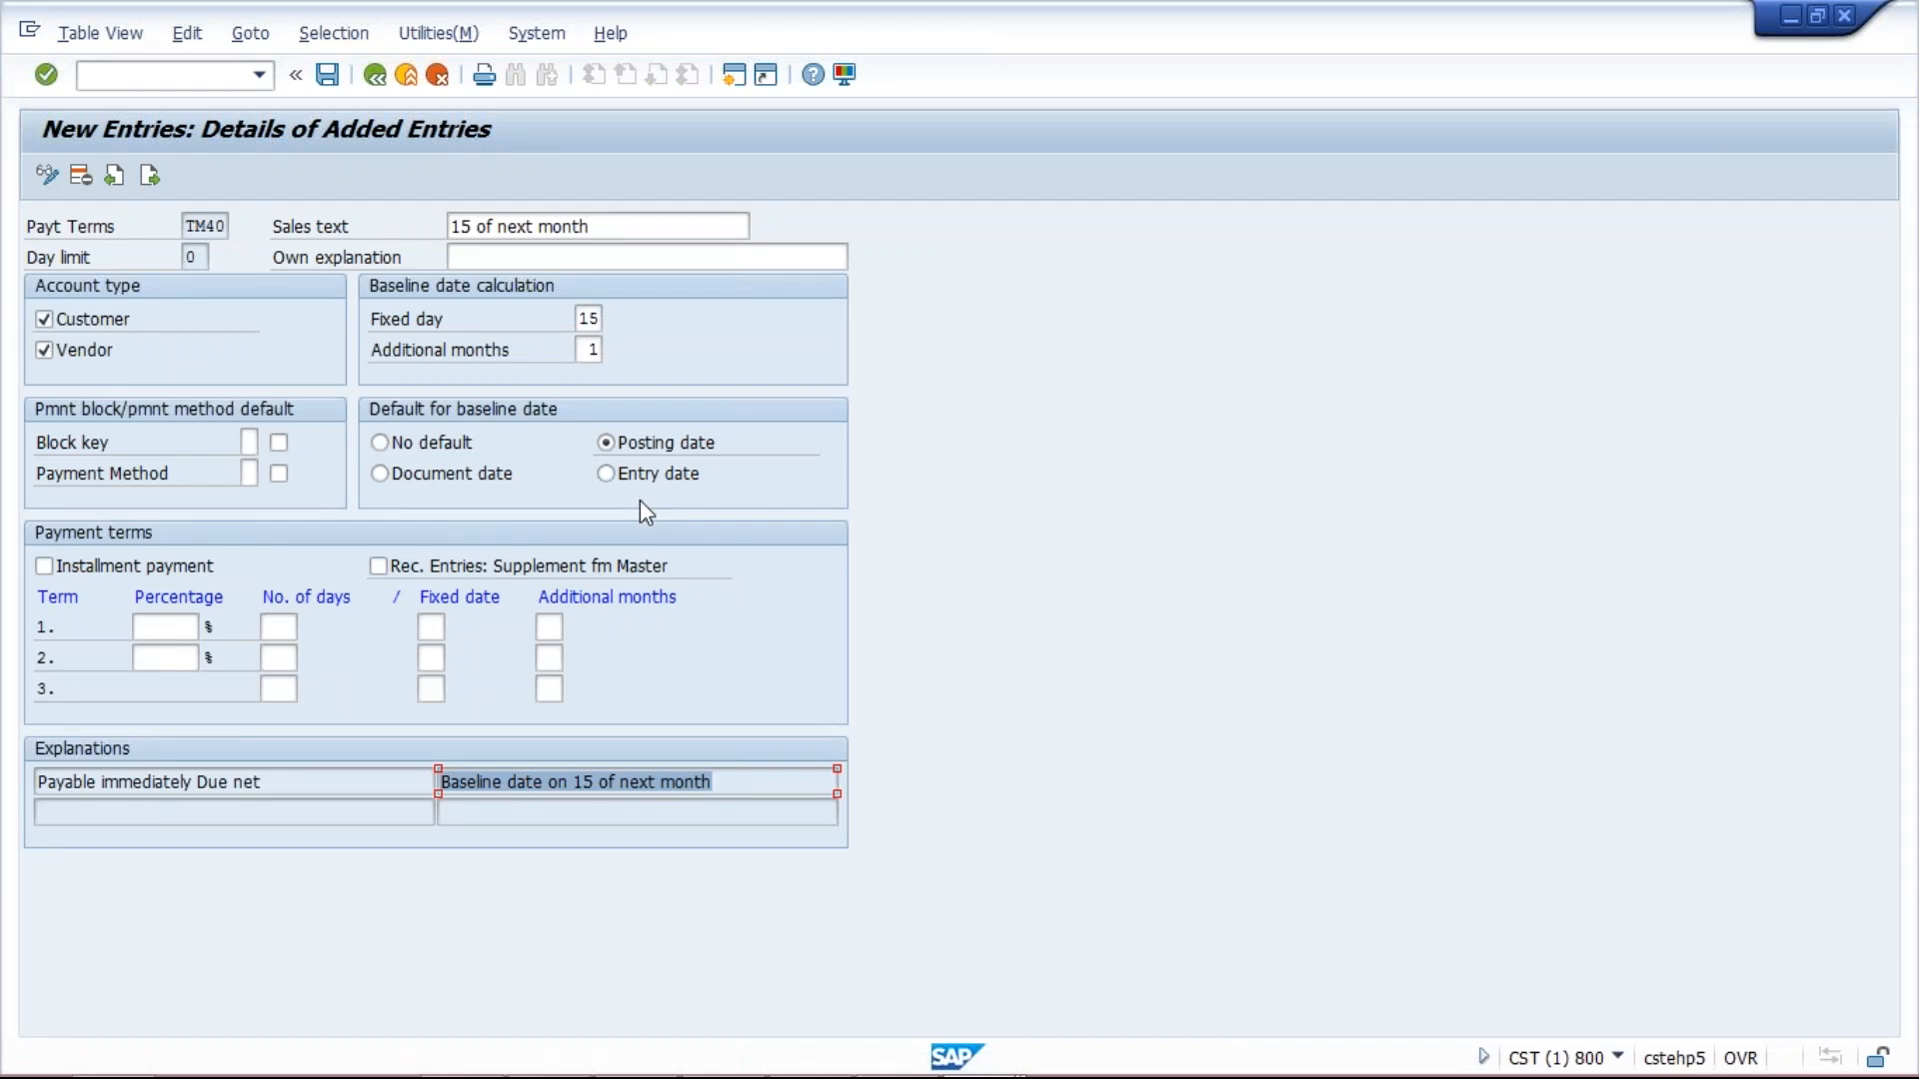
mouse_move(899, 1076)
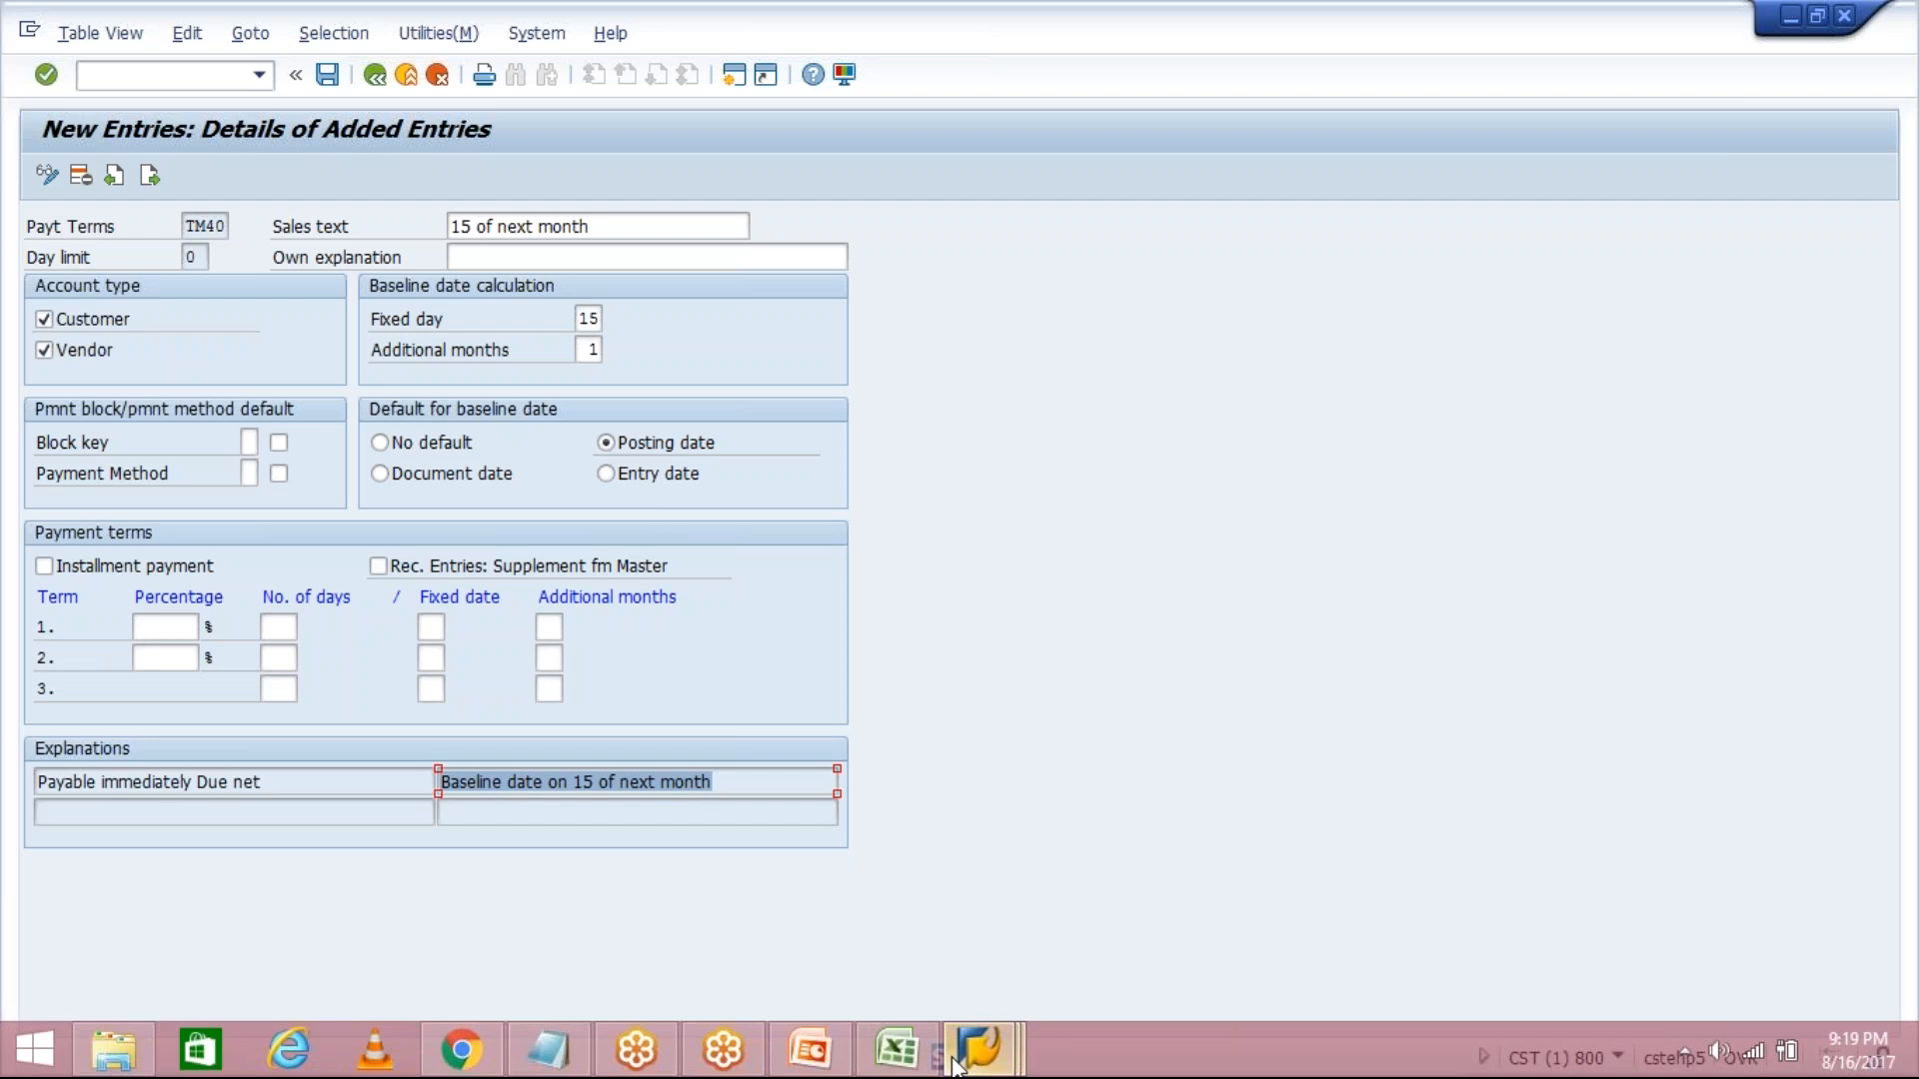
left_click(957, 1065)
left_click(1247, 899)
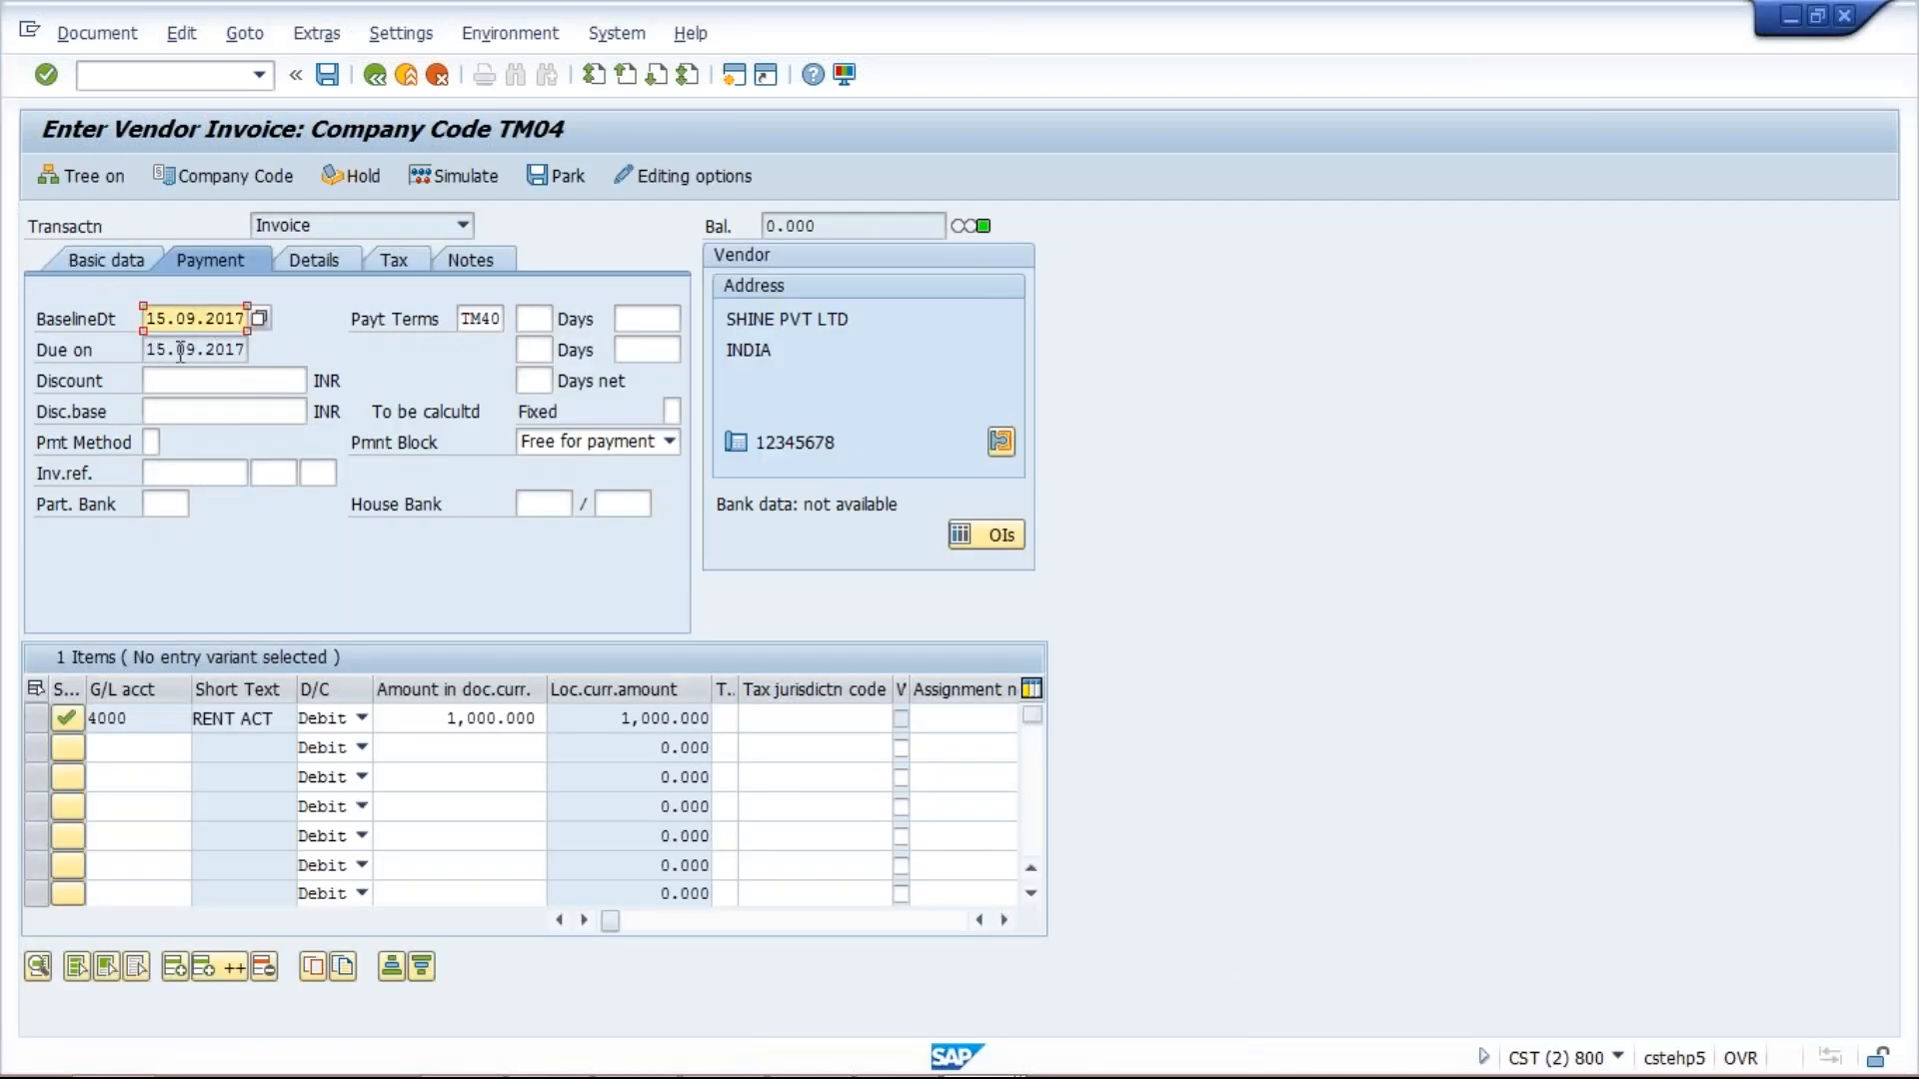
left_click(110, 266)
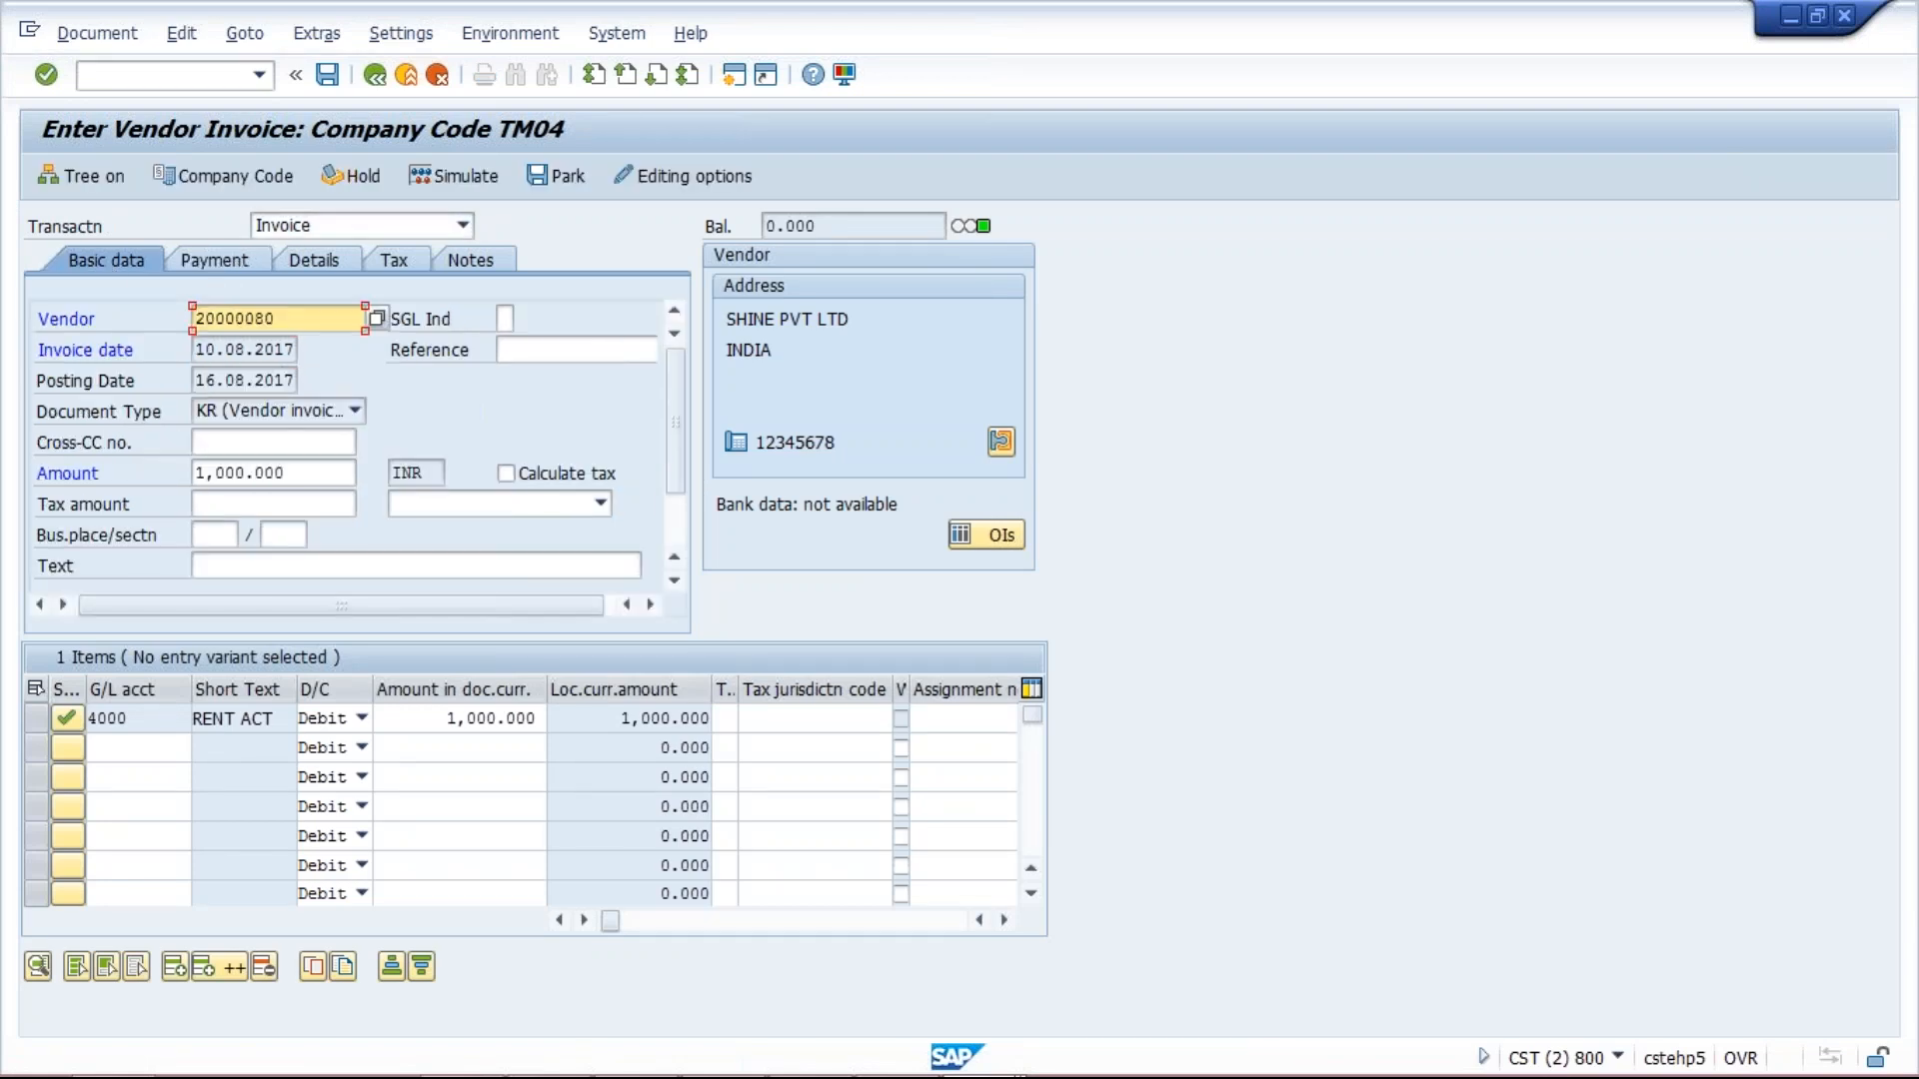
left_click(198, 381)
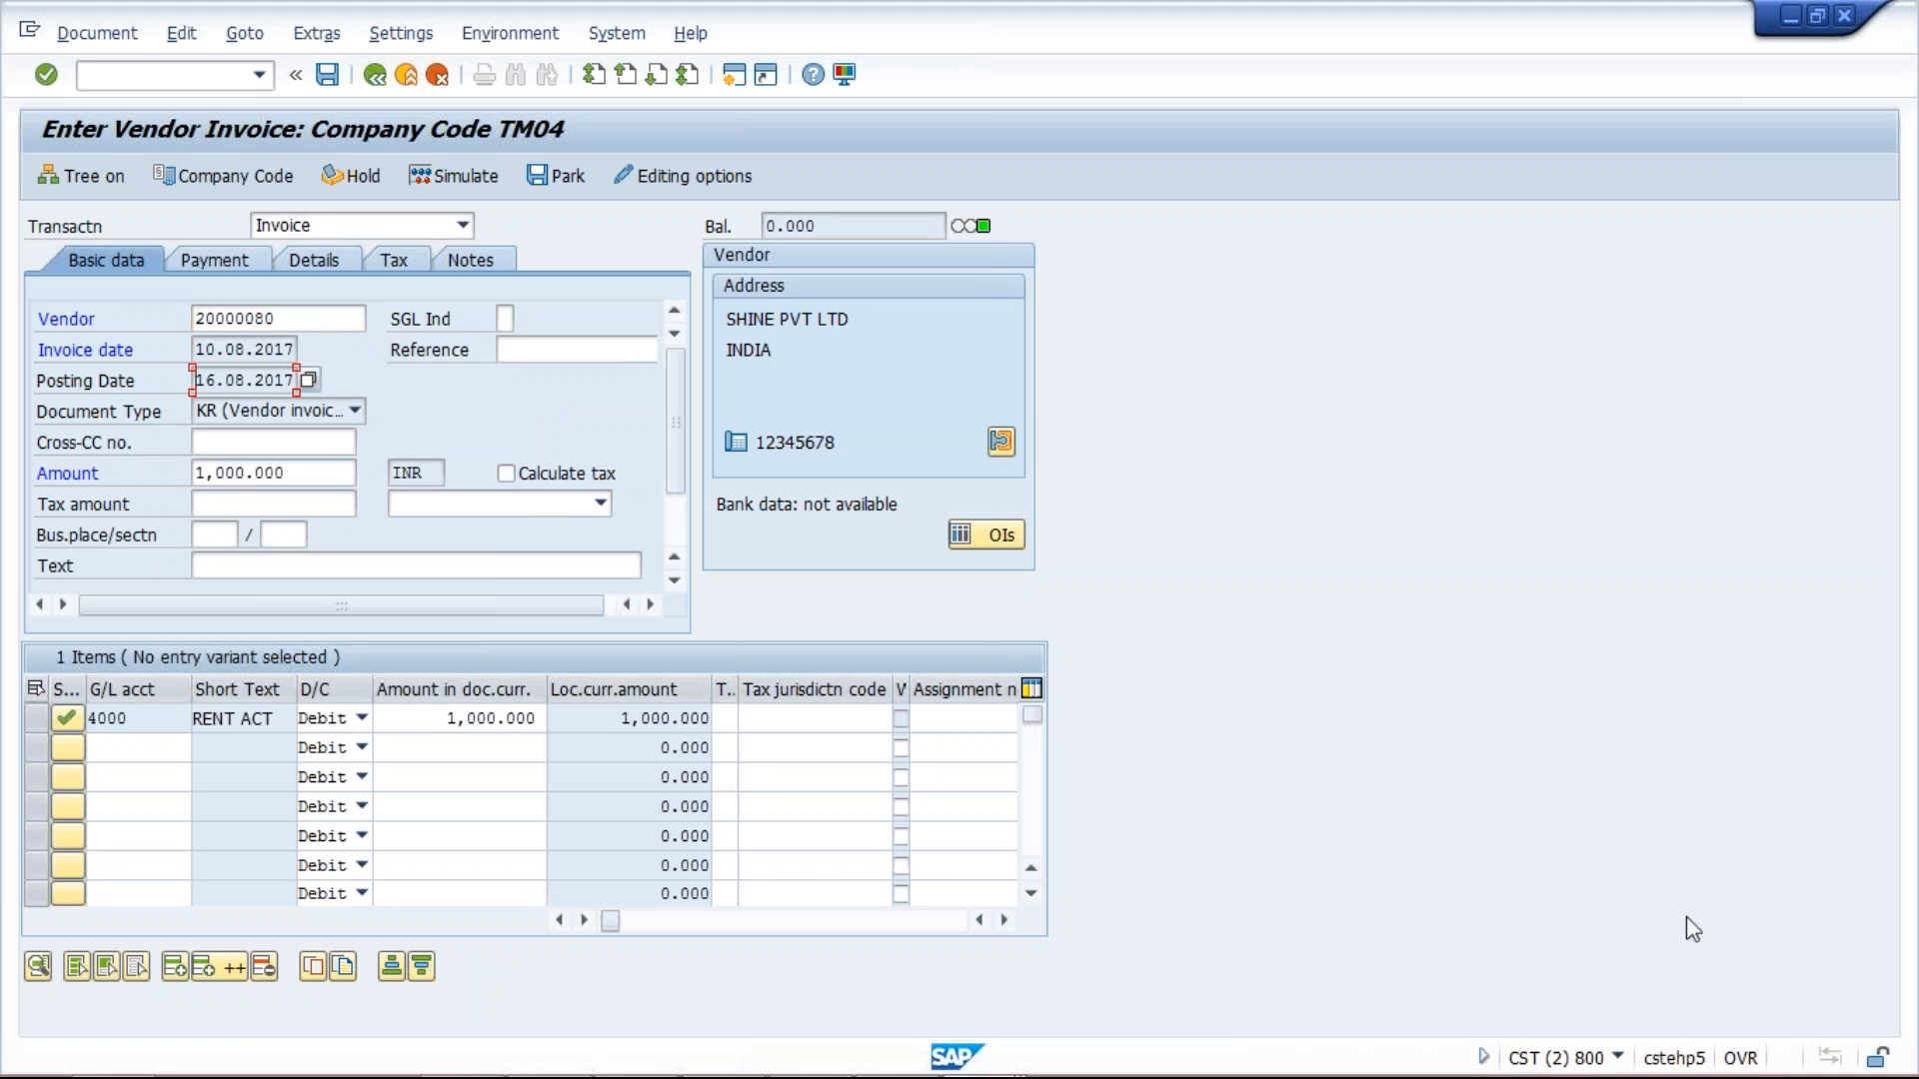
key("alt+Tab")
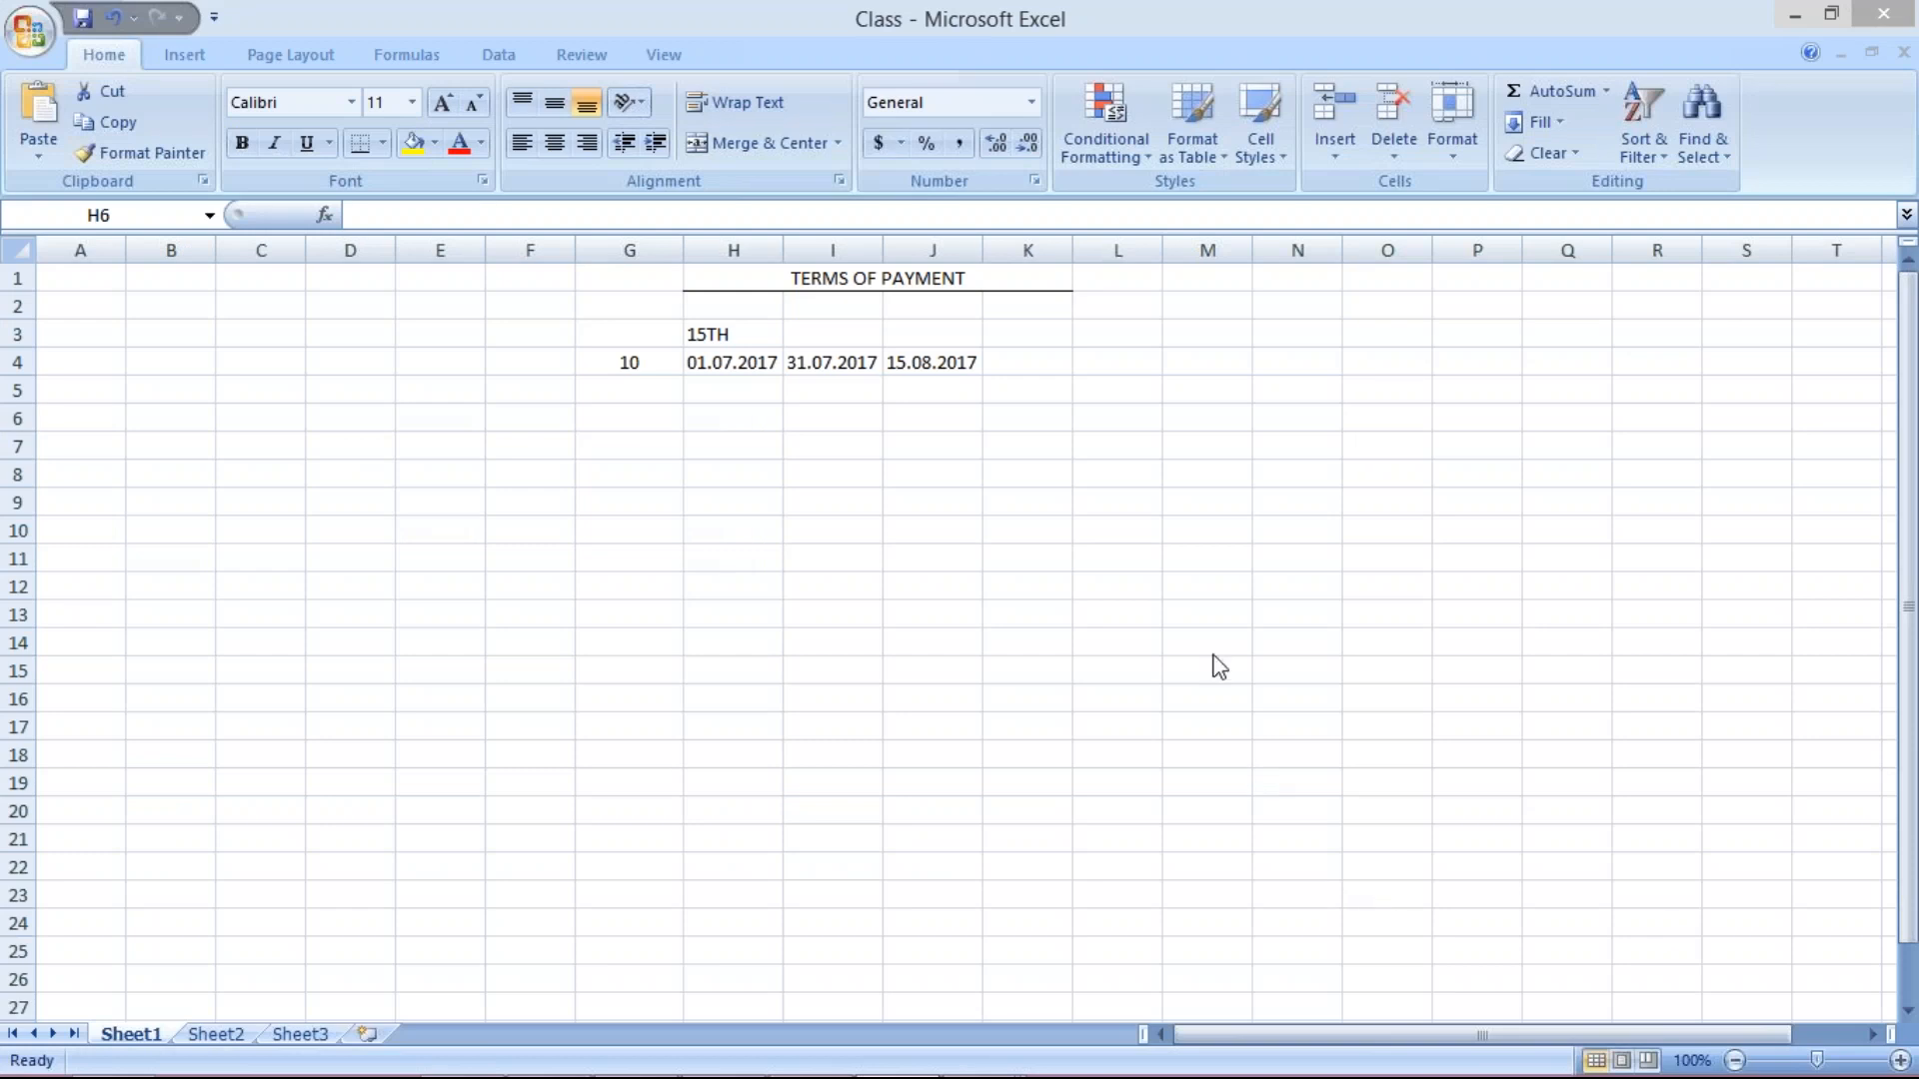
Enter invoice date 25.06.2017 in H6, labelled INV D in G6.
left_click(722, 427)
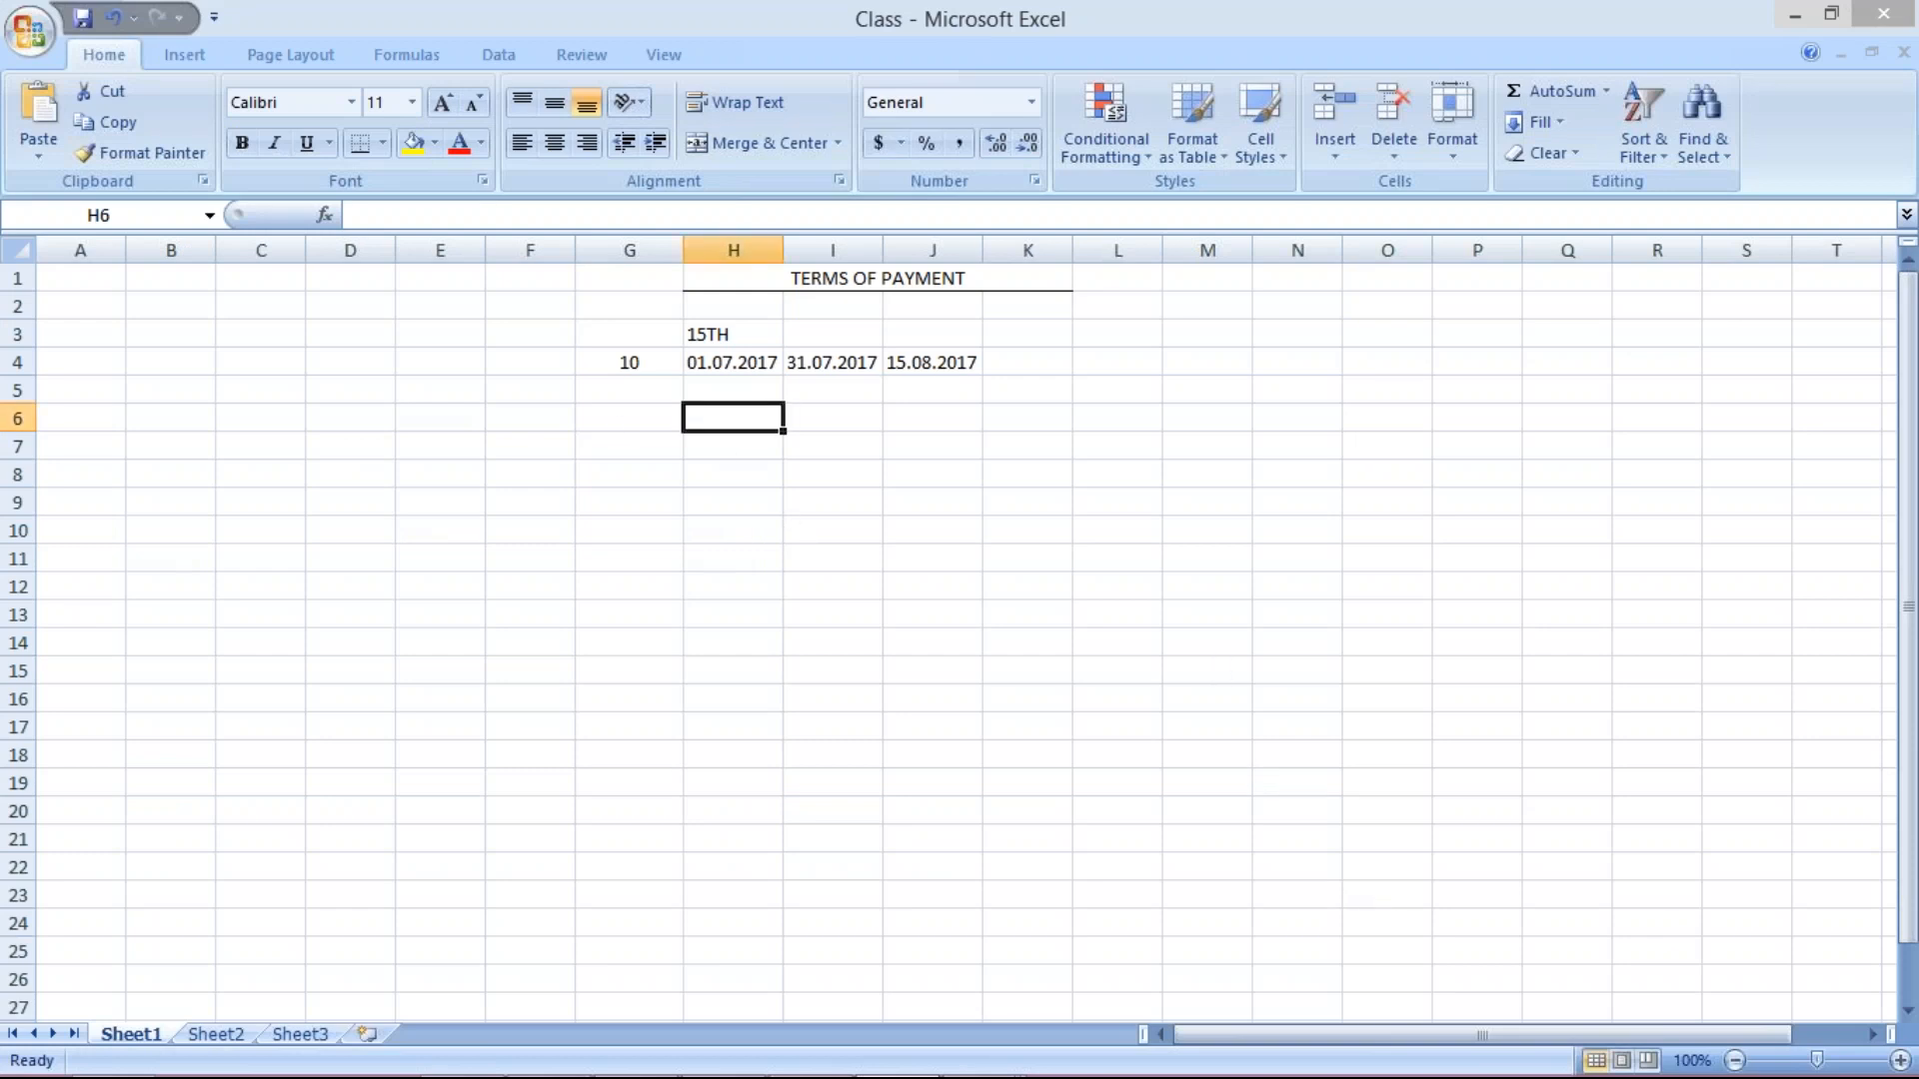
left_click(728, 468)
left_click(715, 419)
type("25")
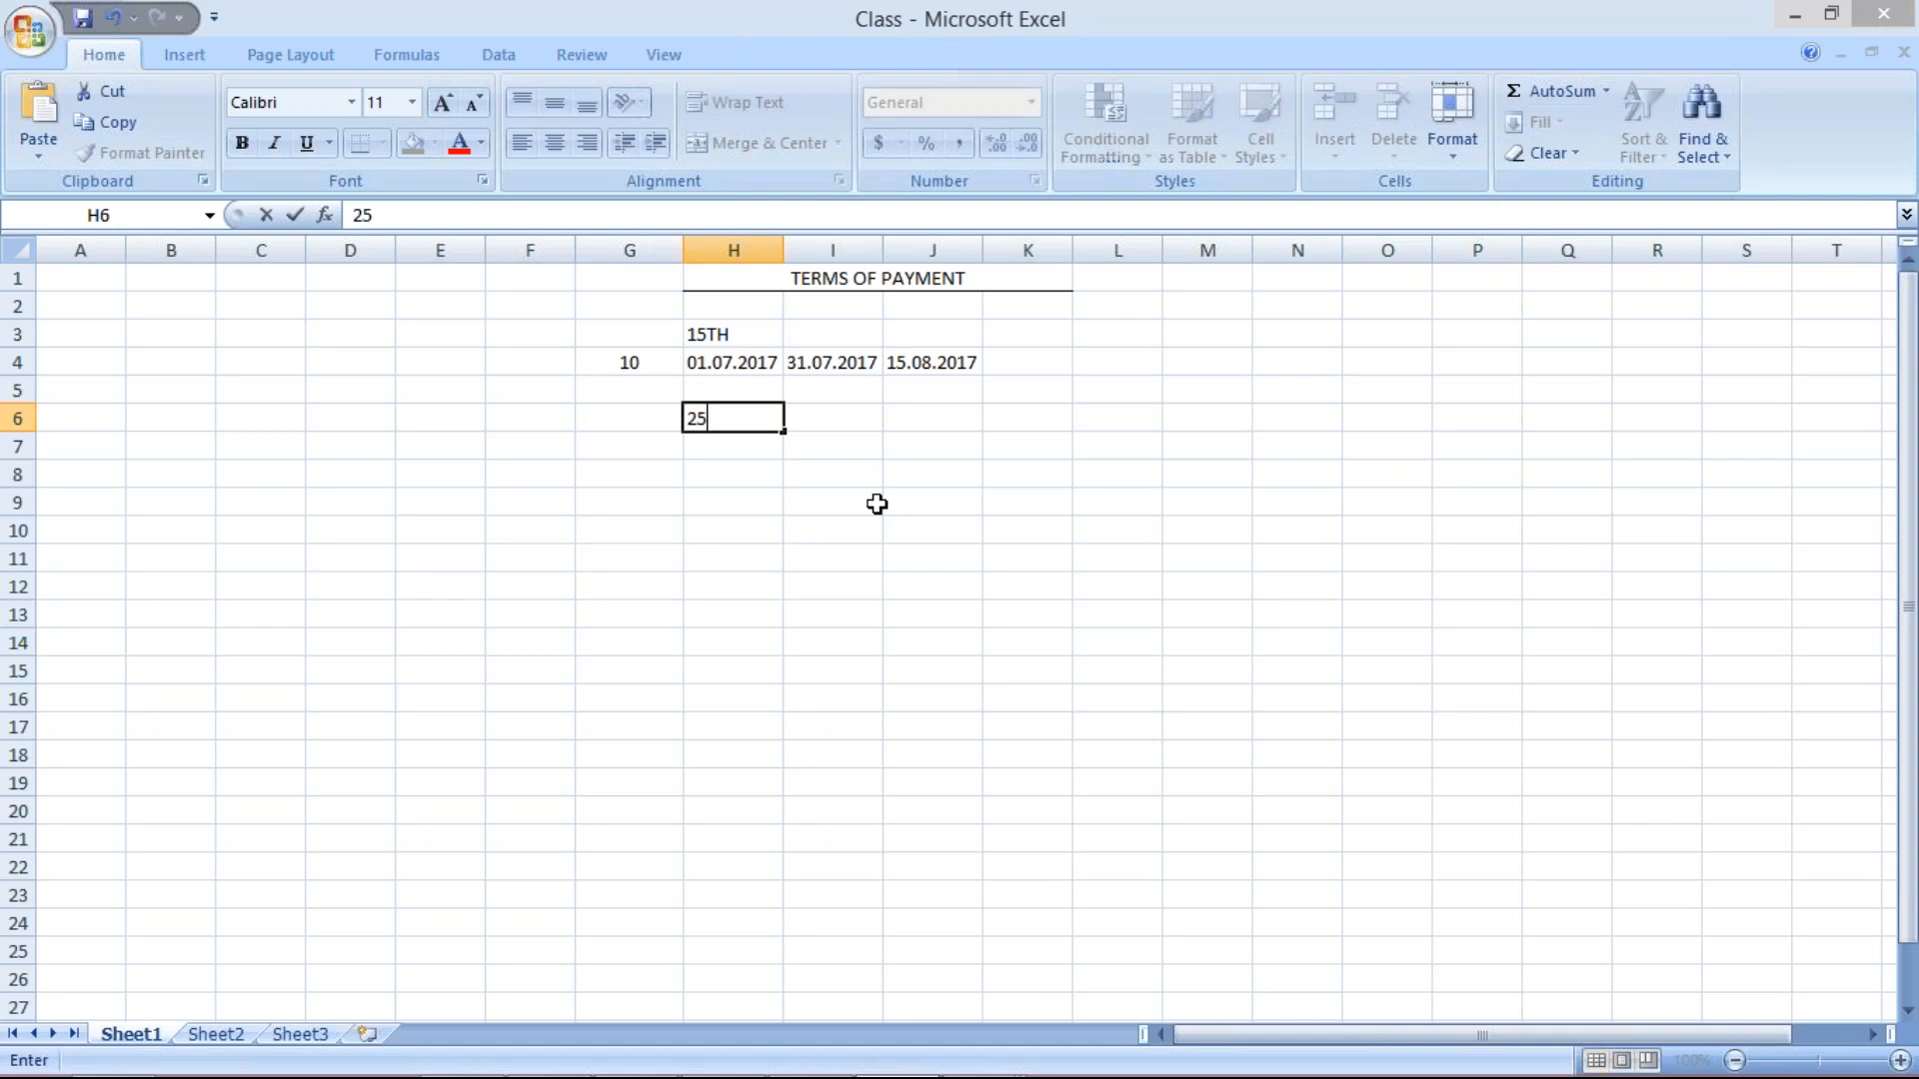
type(".06.2017")
key("Return")
left_click(613, 419)
type("INV D")
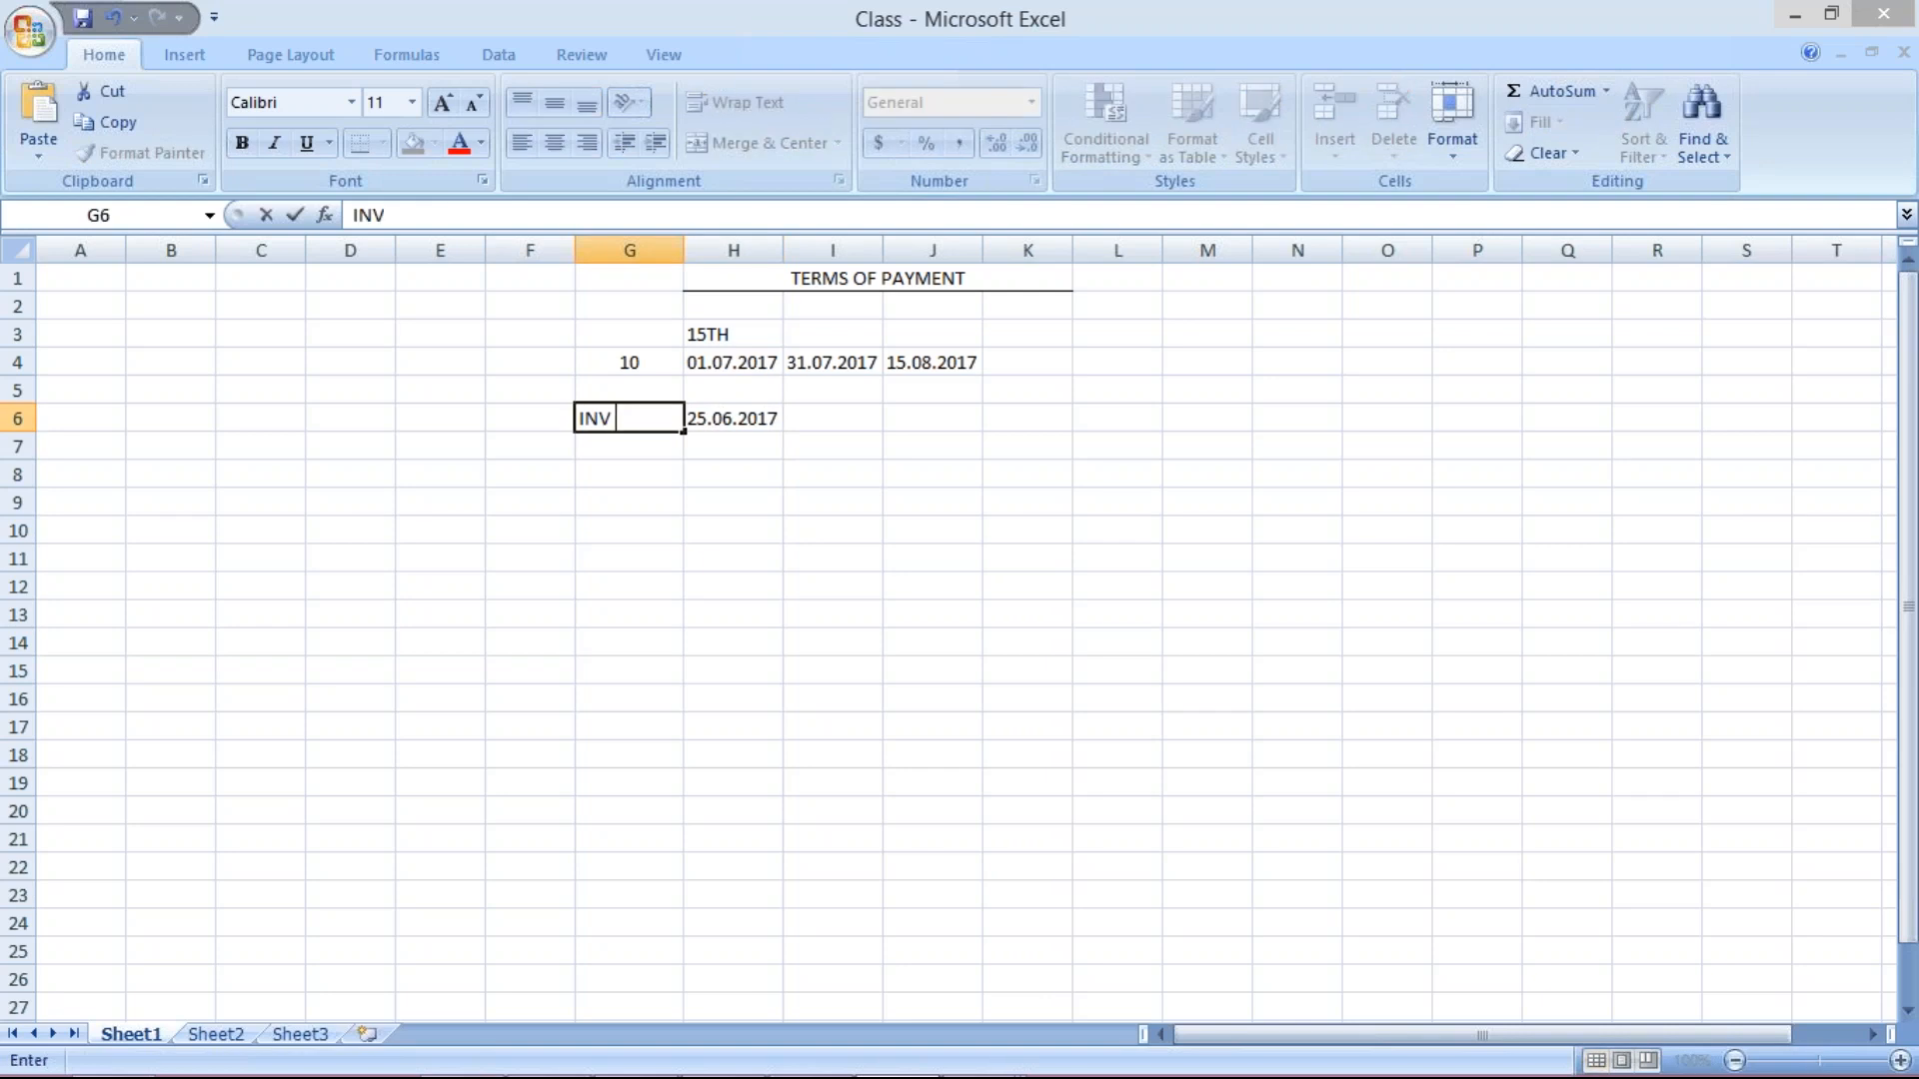
Enter posting date 01.07.2017 in H7, labelled POST. D in G7.
left_click(741, 456)
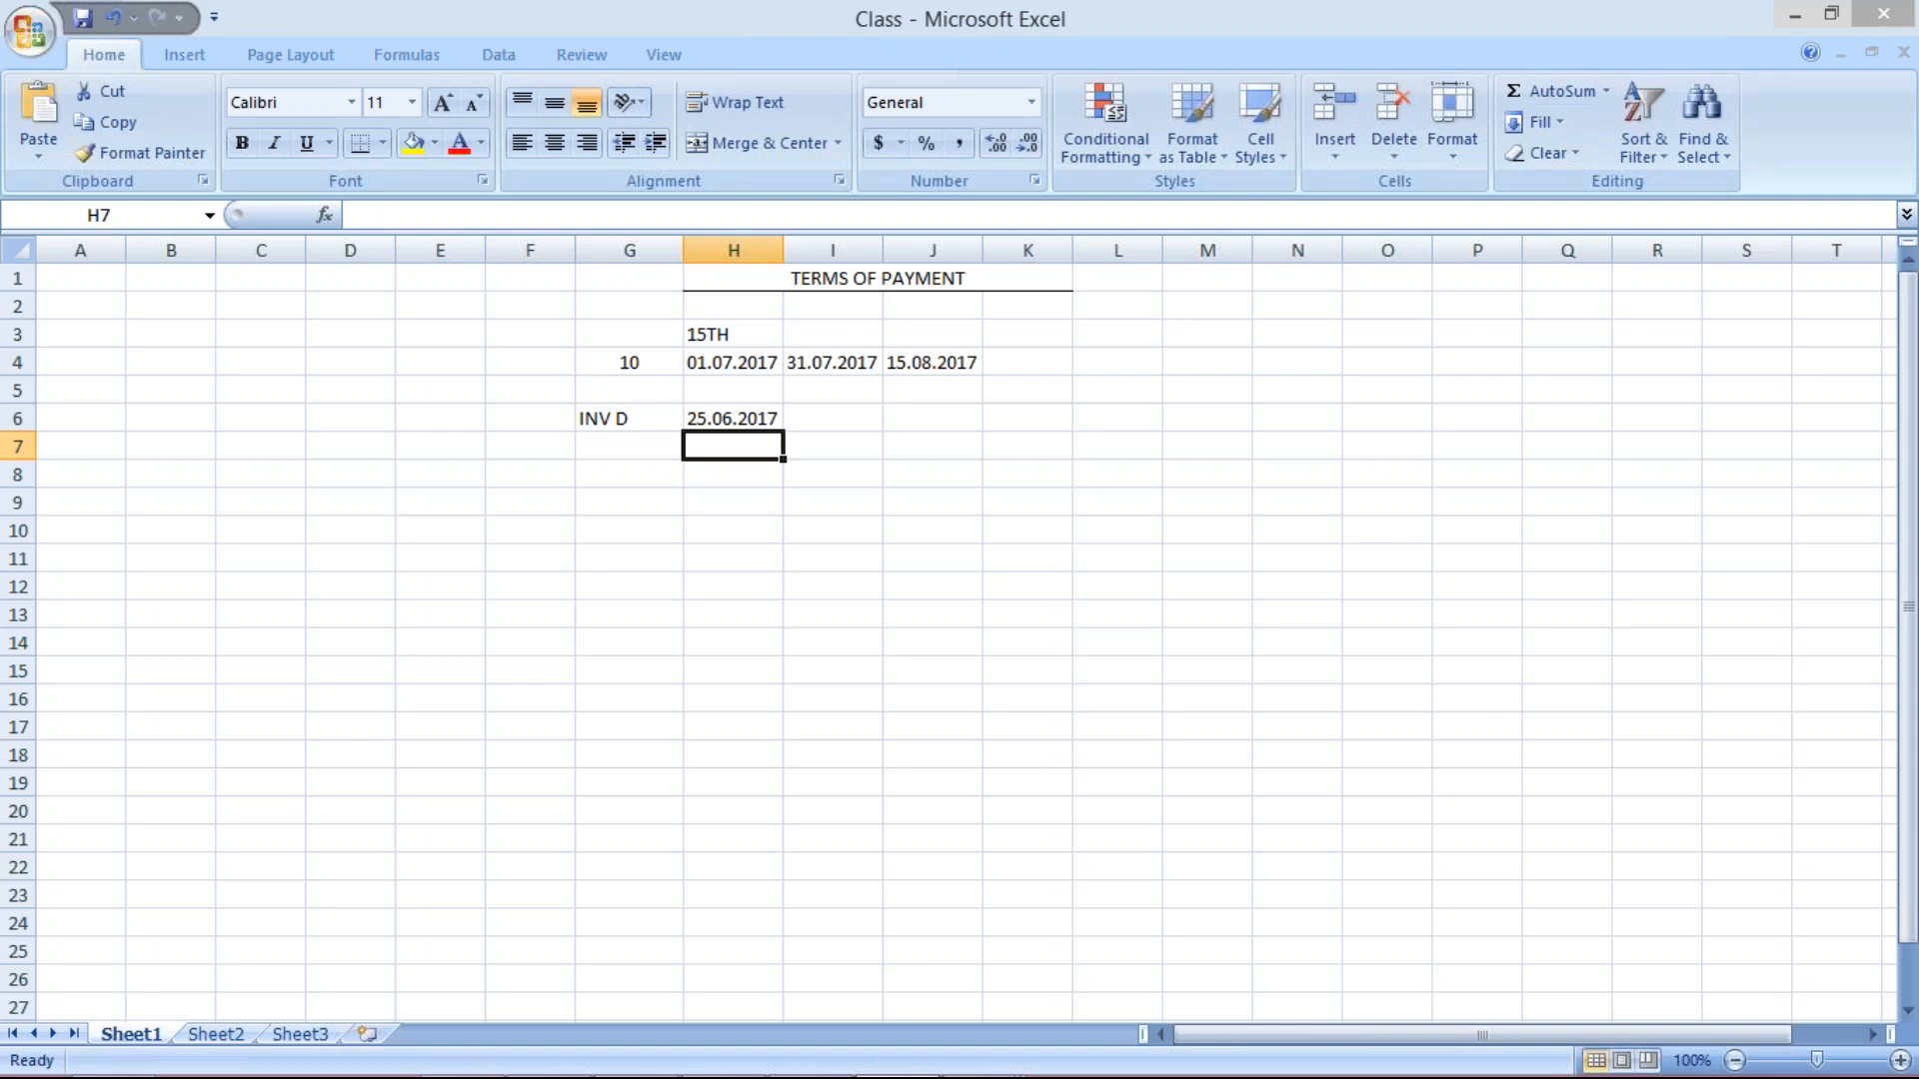
type("01.0")
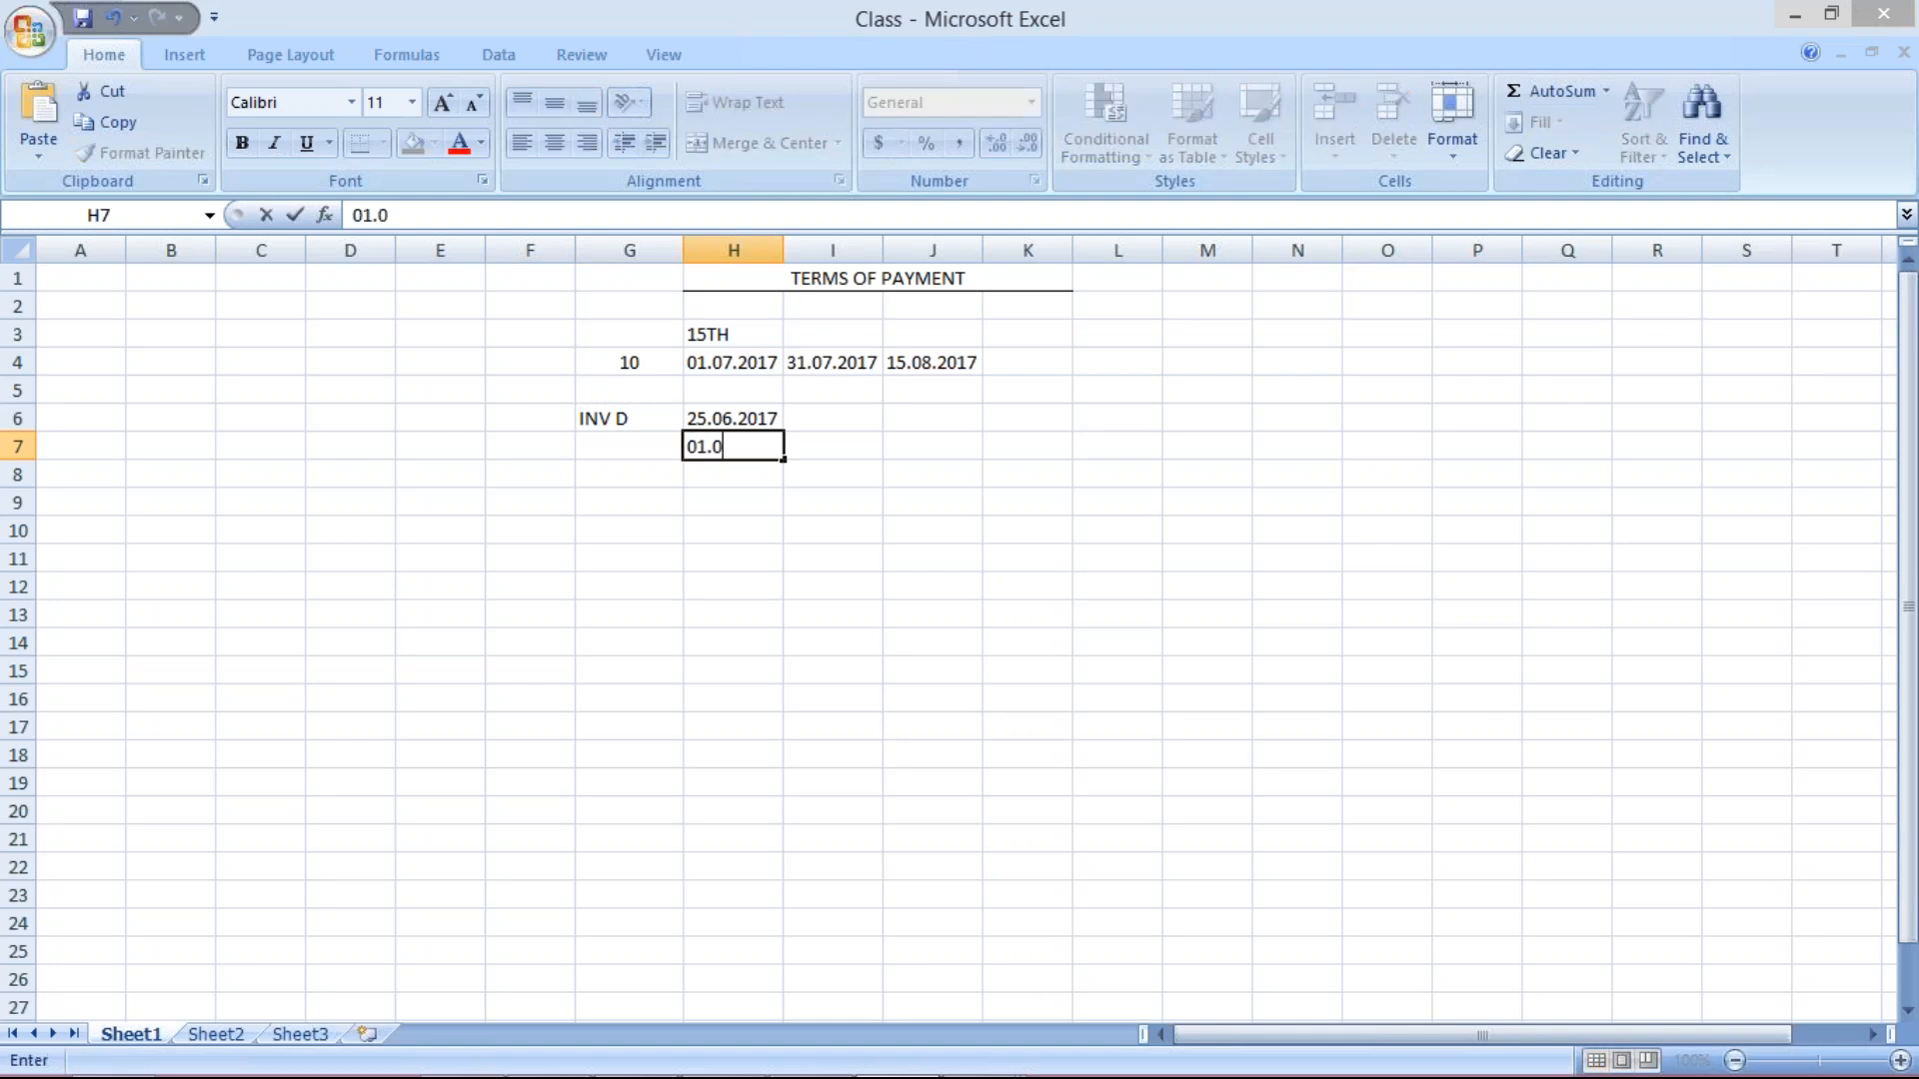
type("7.2017")
left_click(621, 448)
type("P")
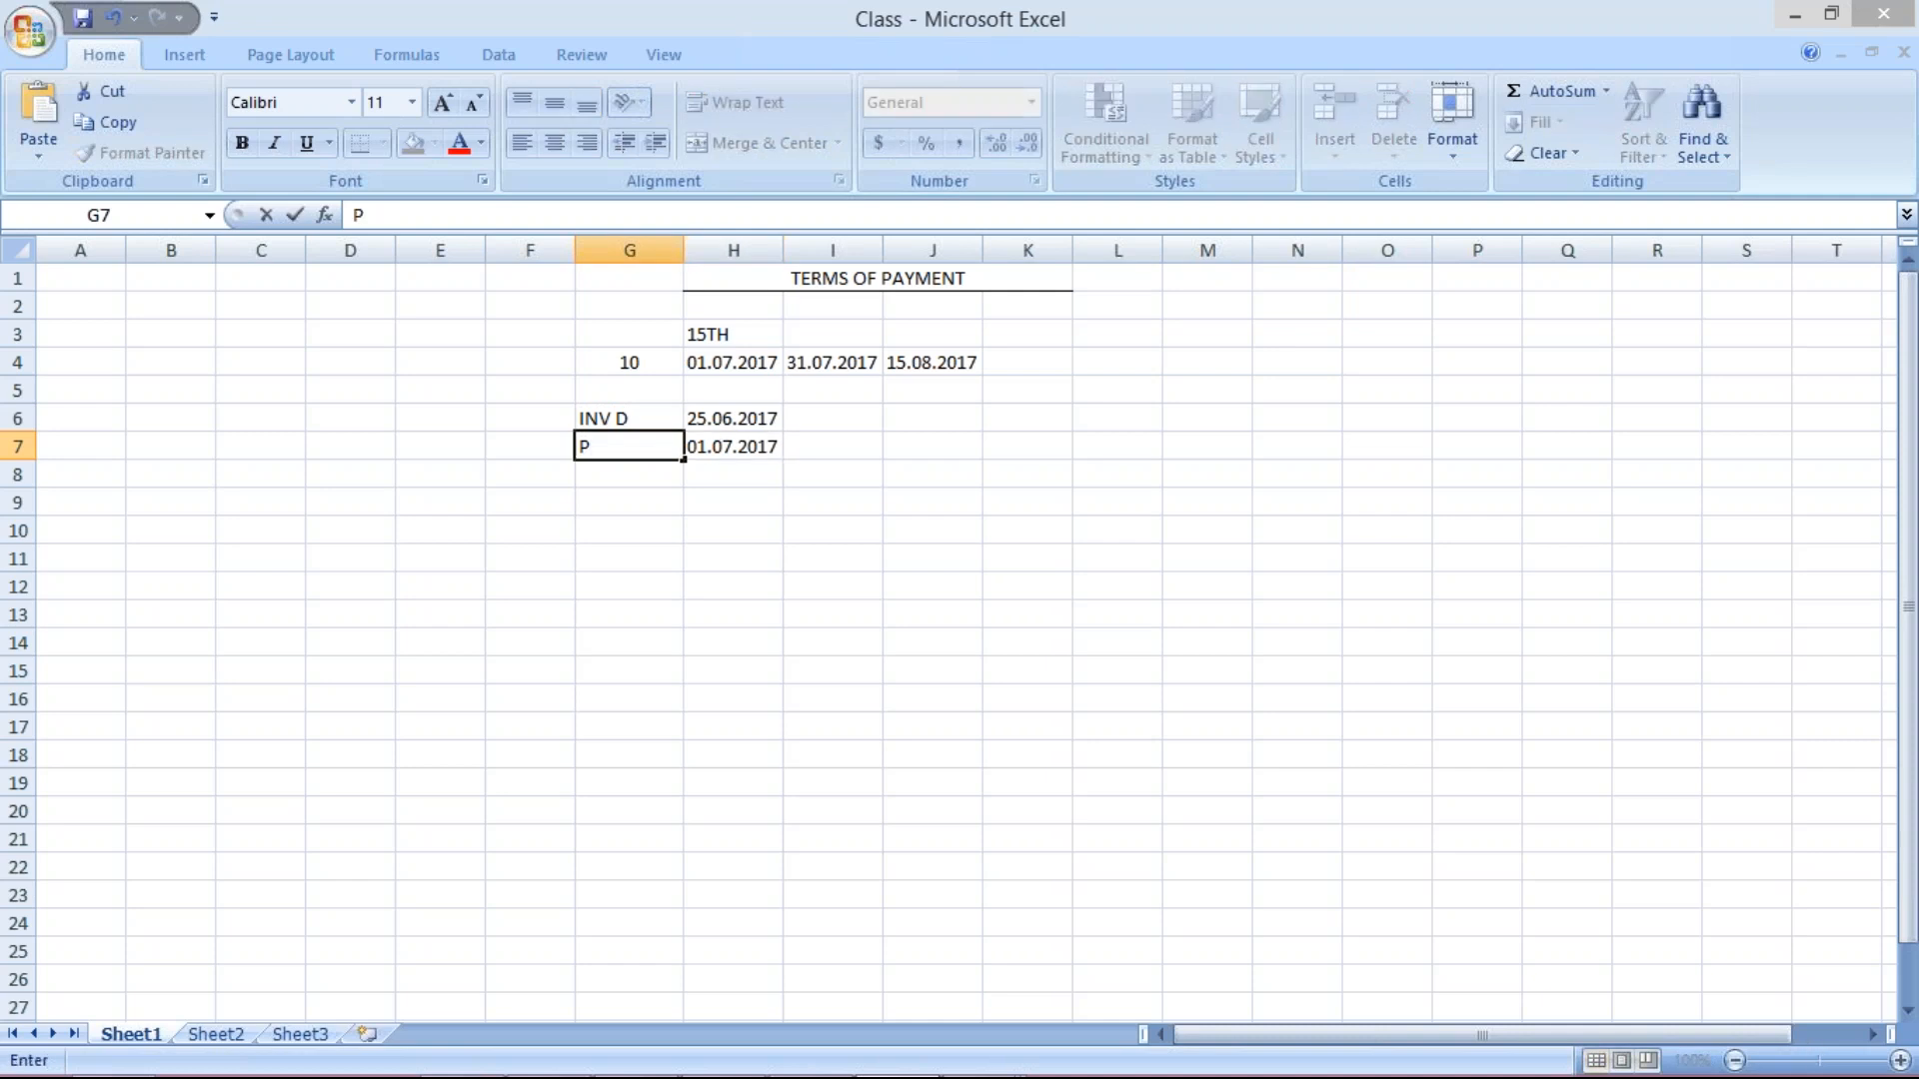
type("OST. D")
key("Return")
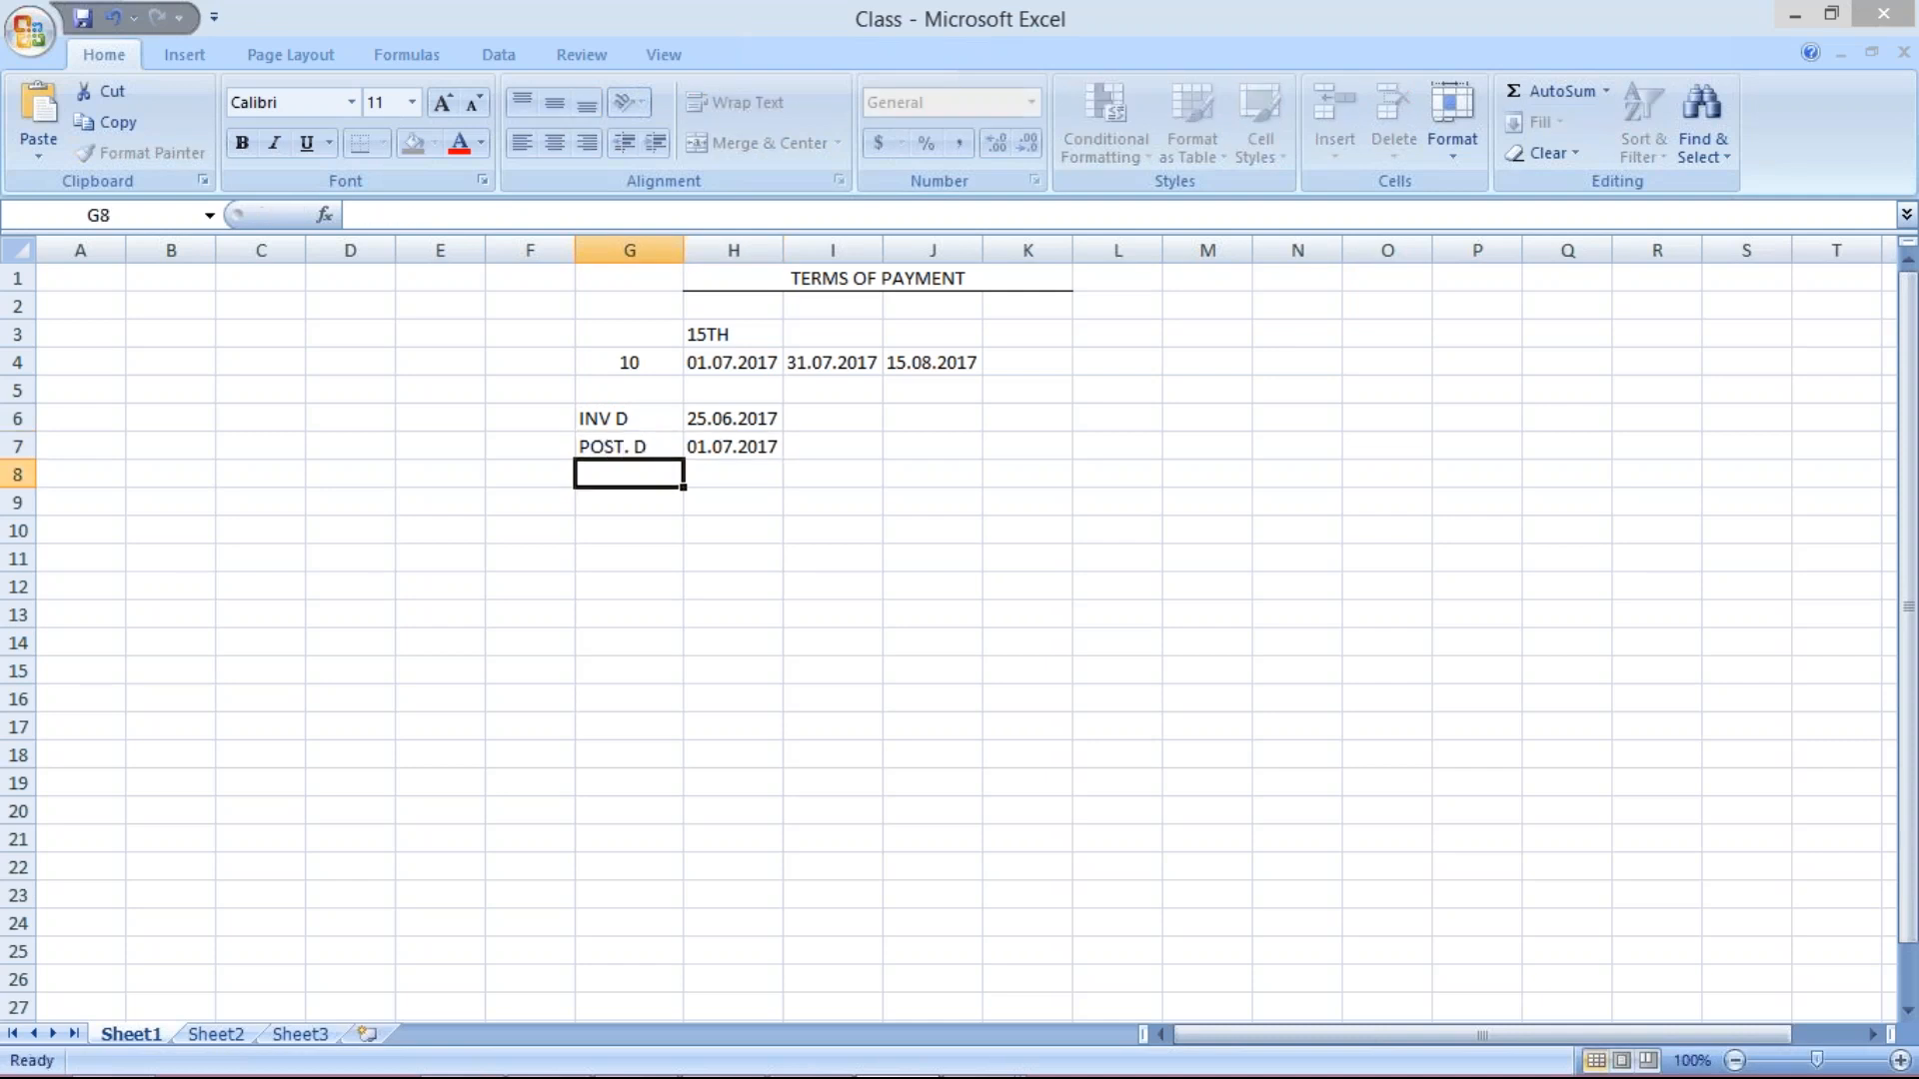
Review the invoice and posting dates in H6 and H7.
left_click(753, 446)
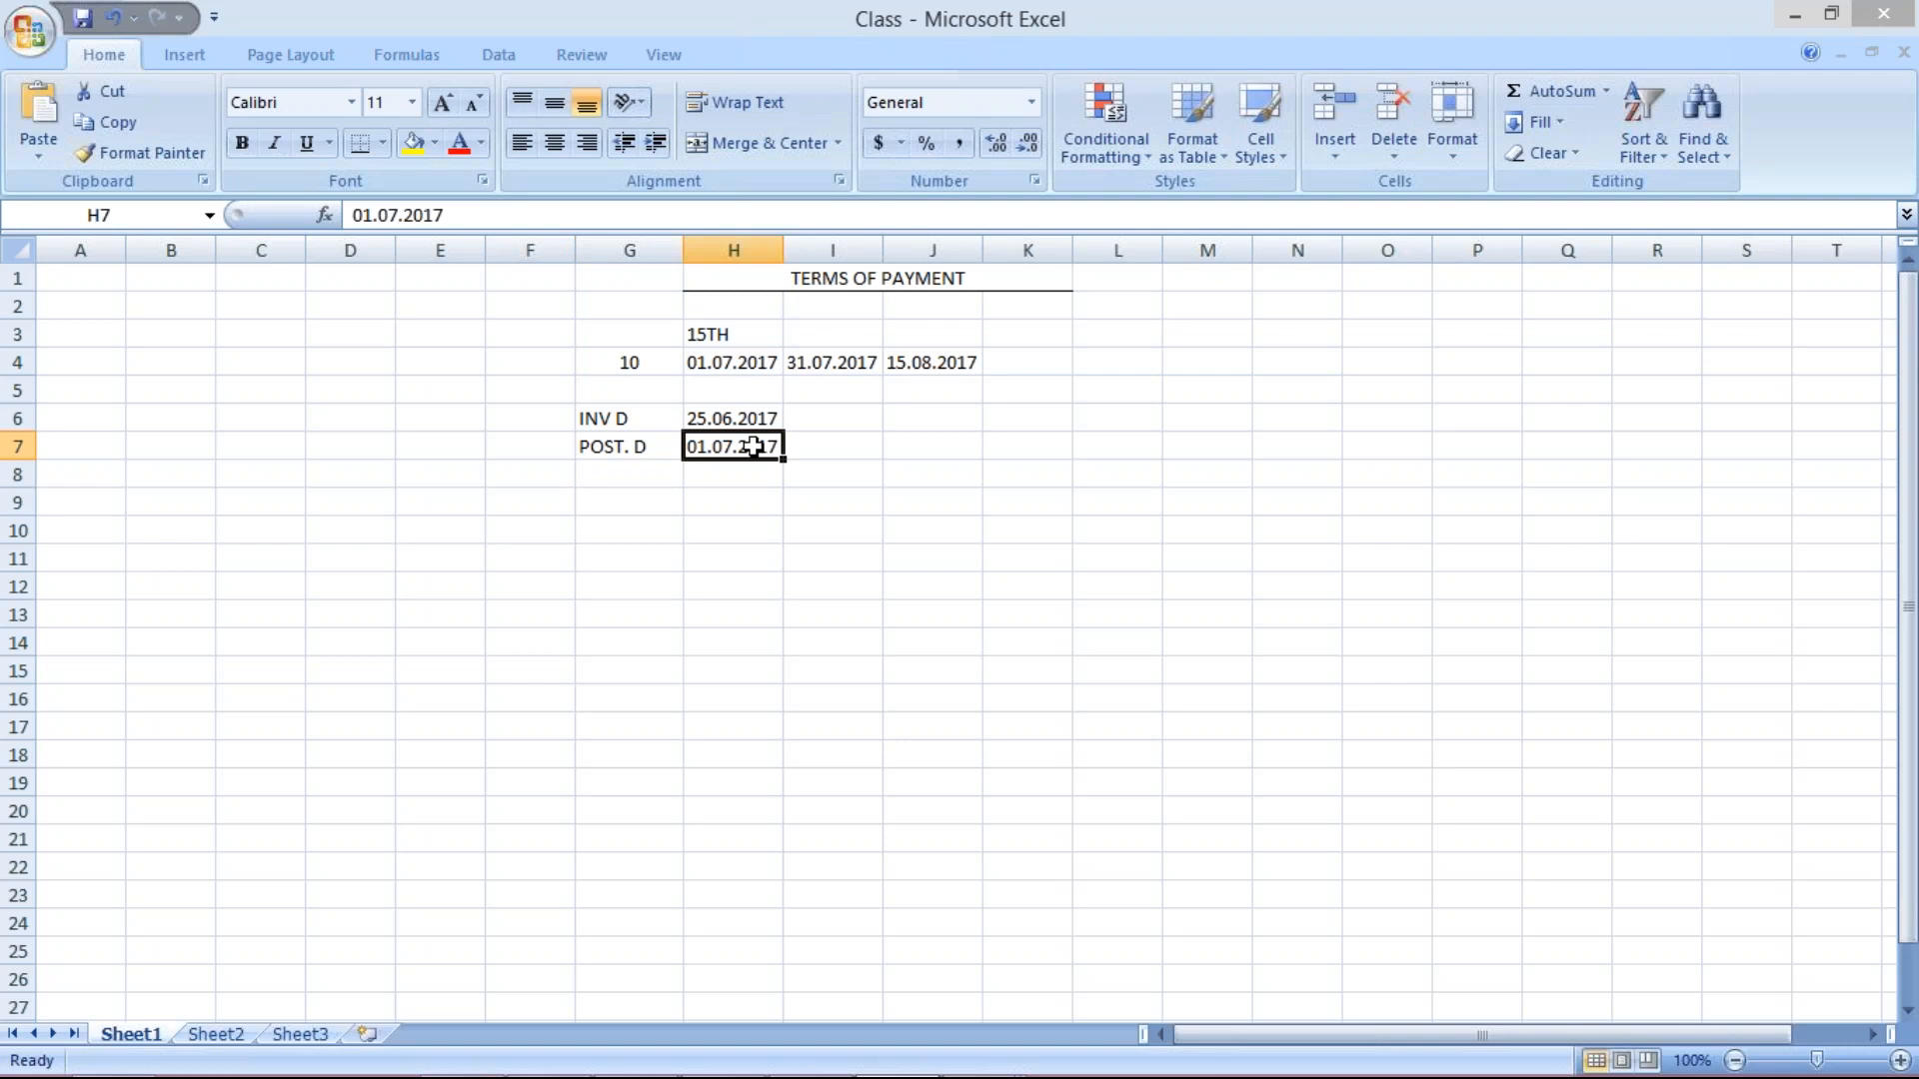
left_click(737, 420)
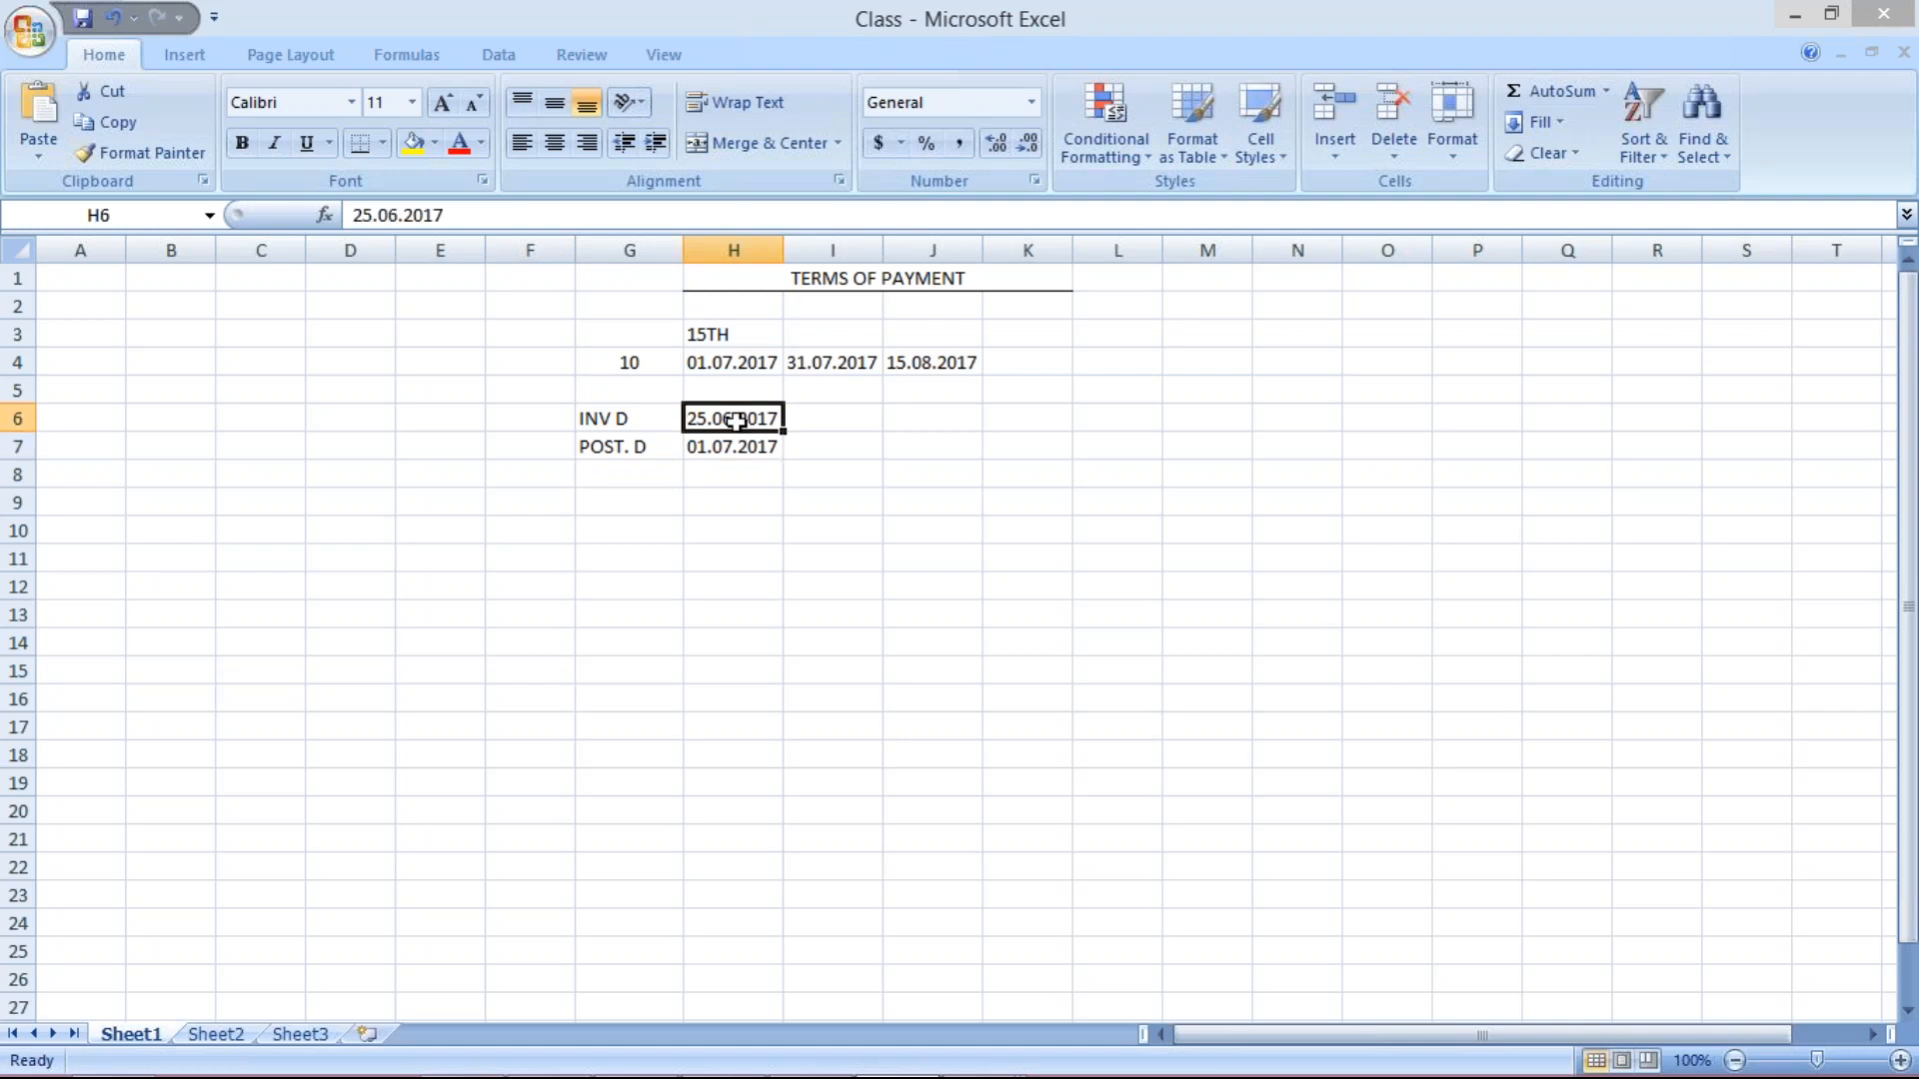
left_click(741, 445)
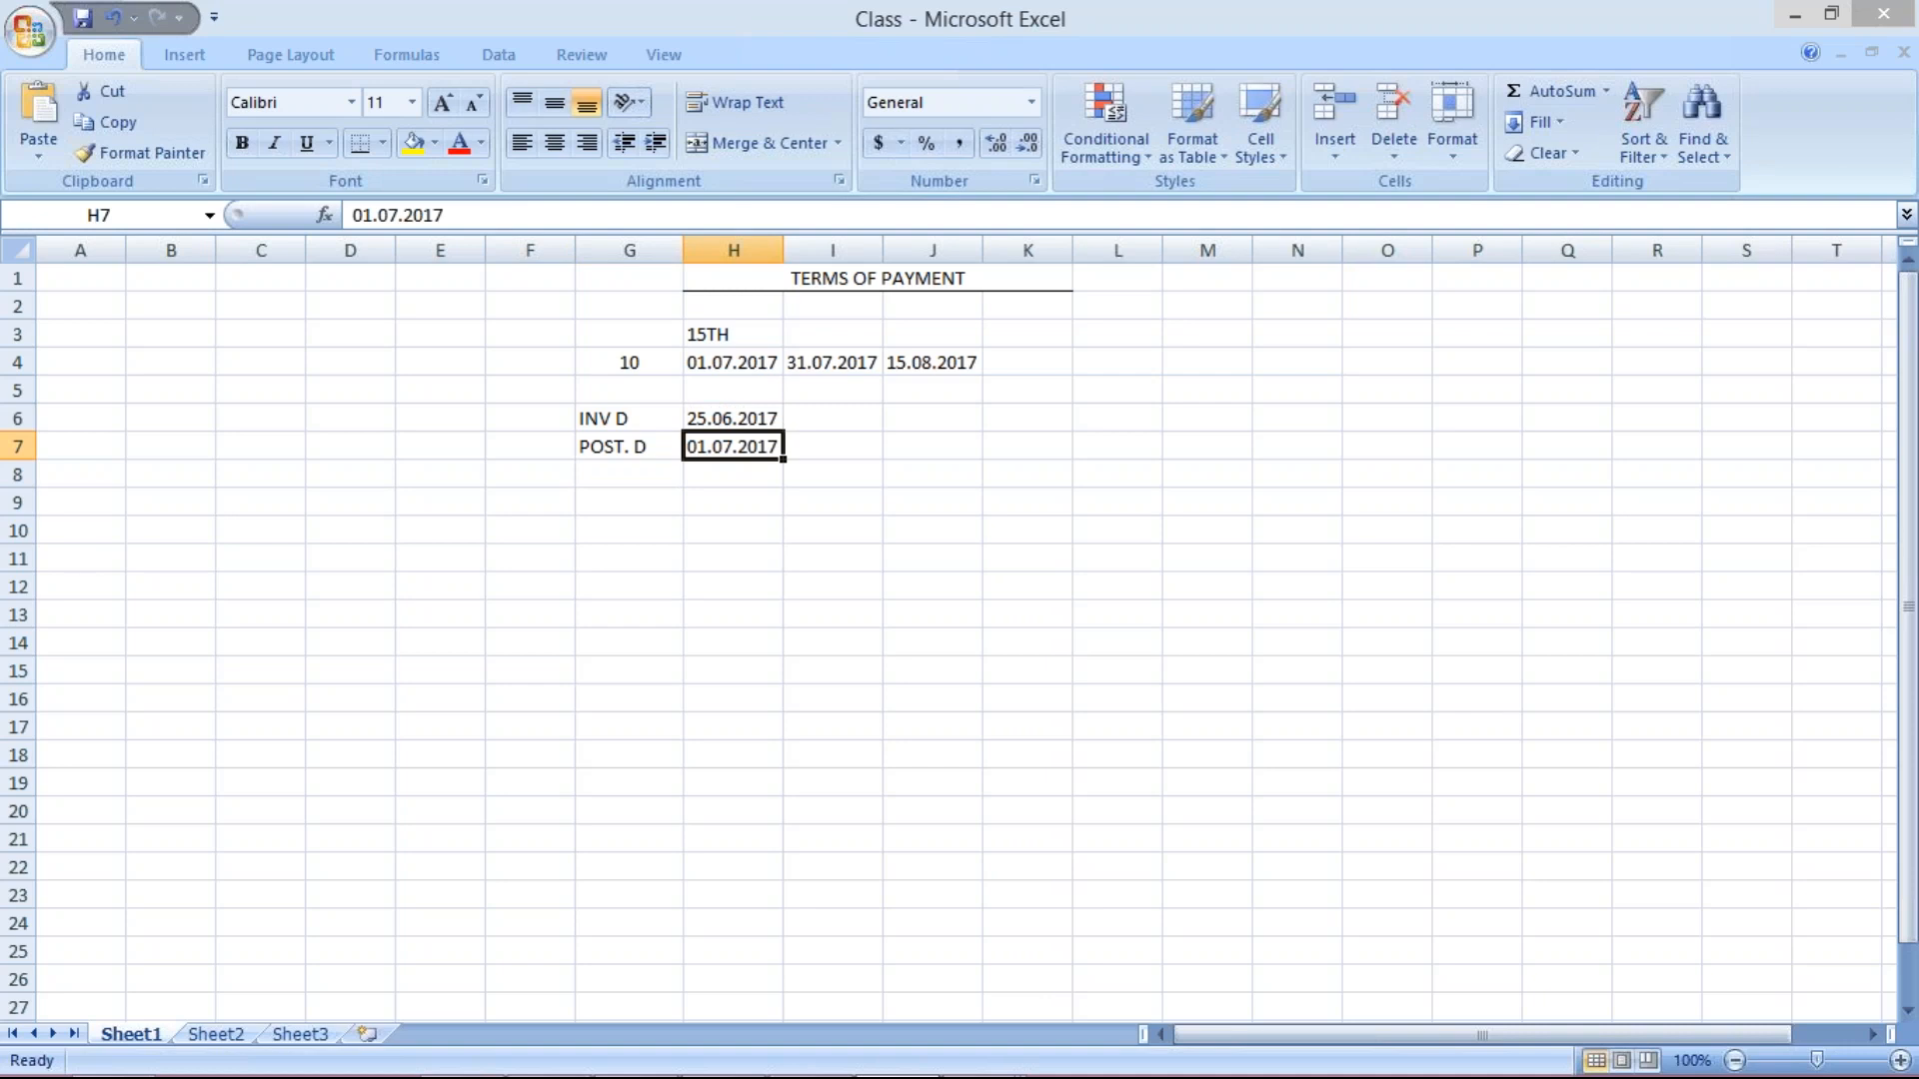
left_click(725, 419)
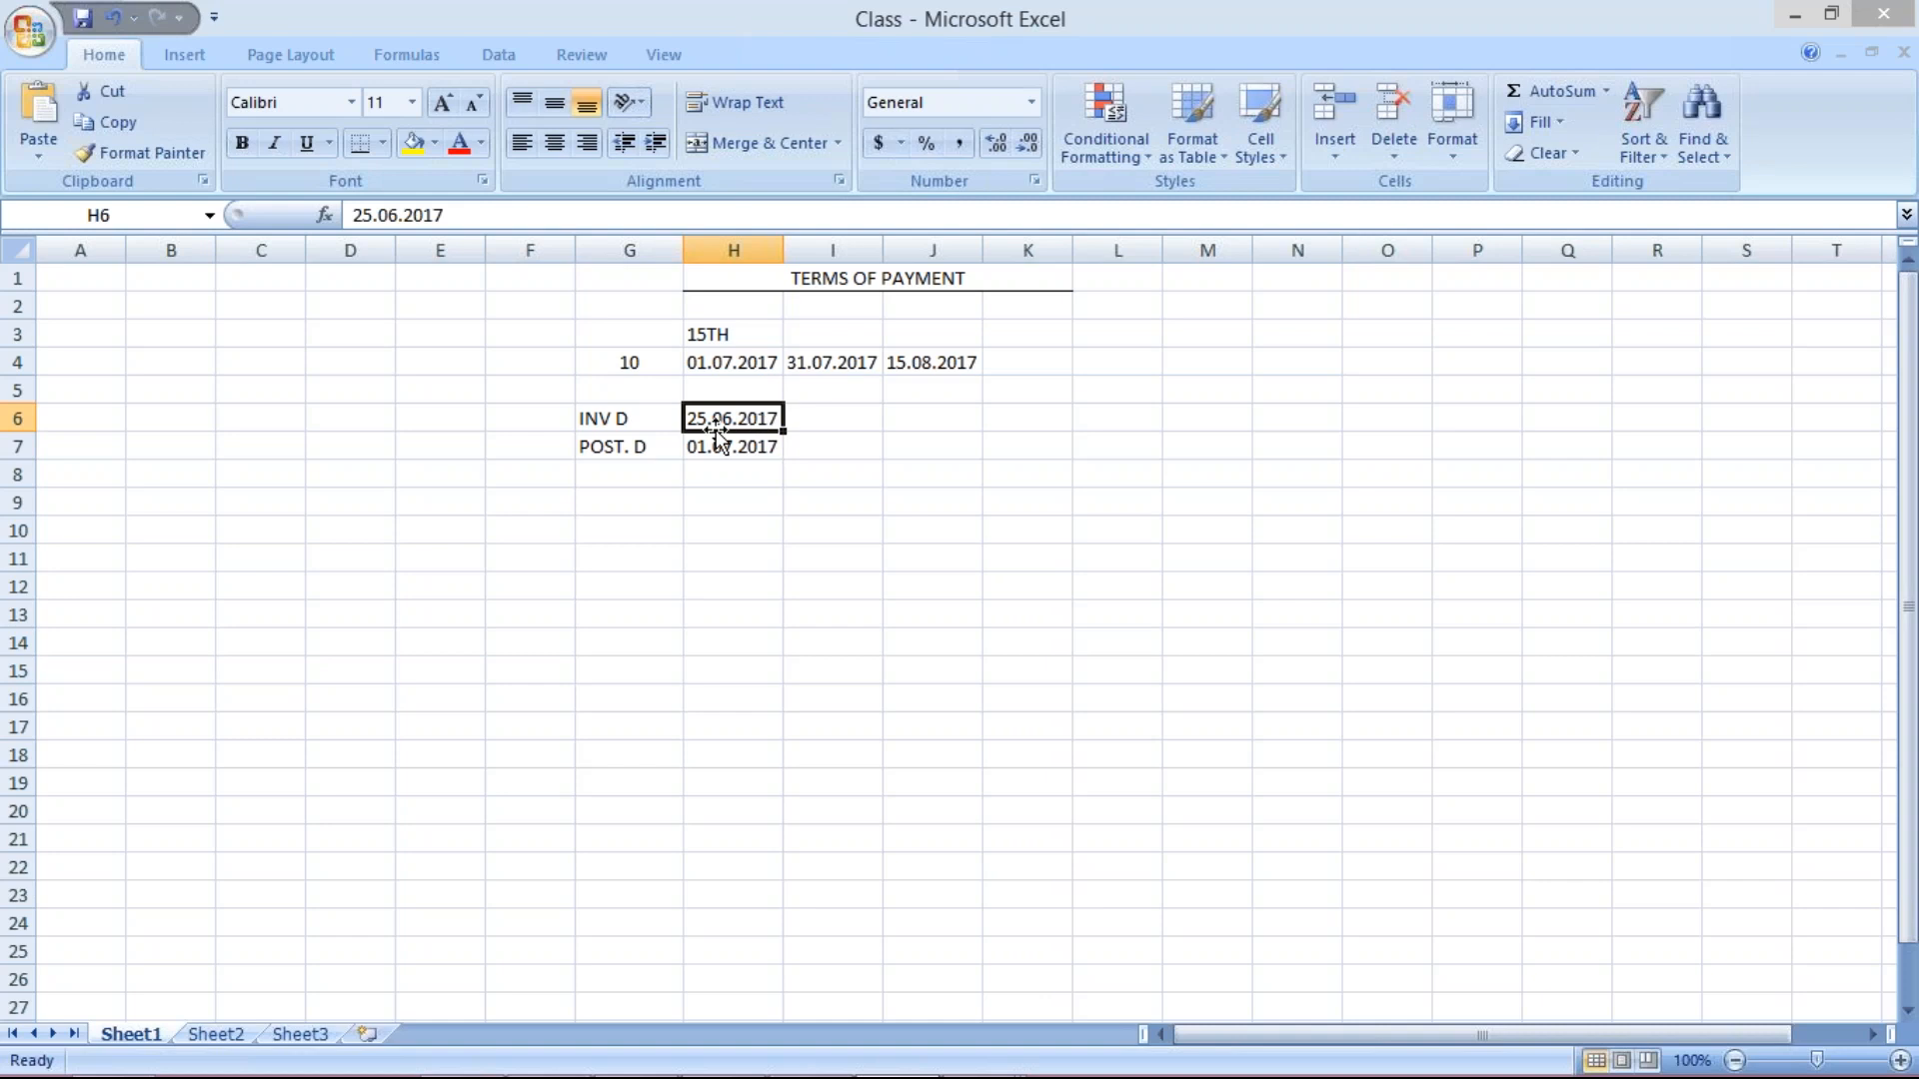
left_click(835, 422)
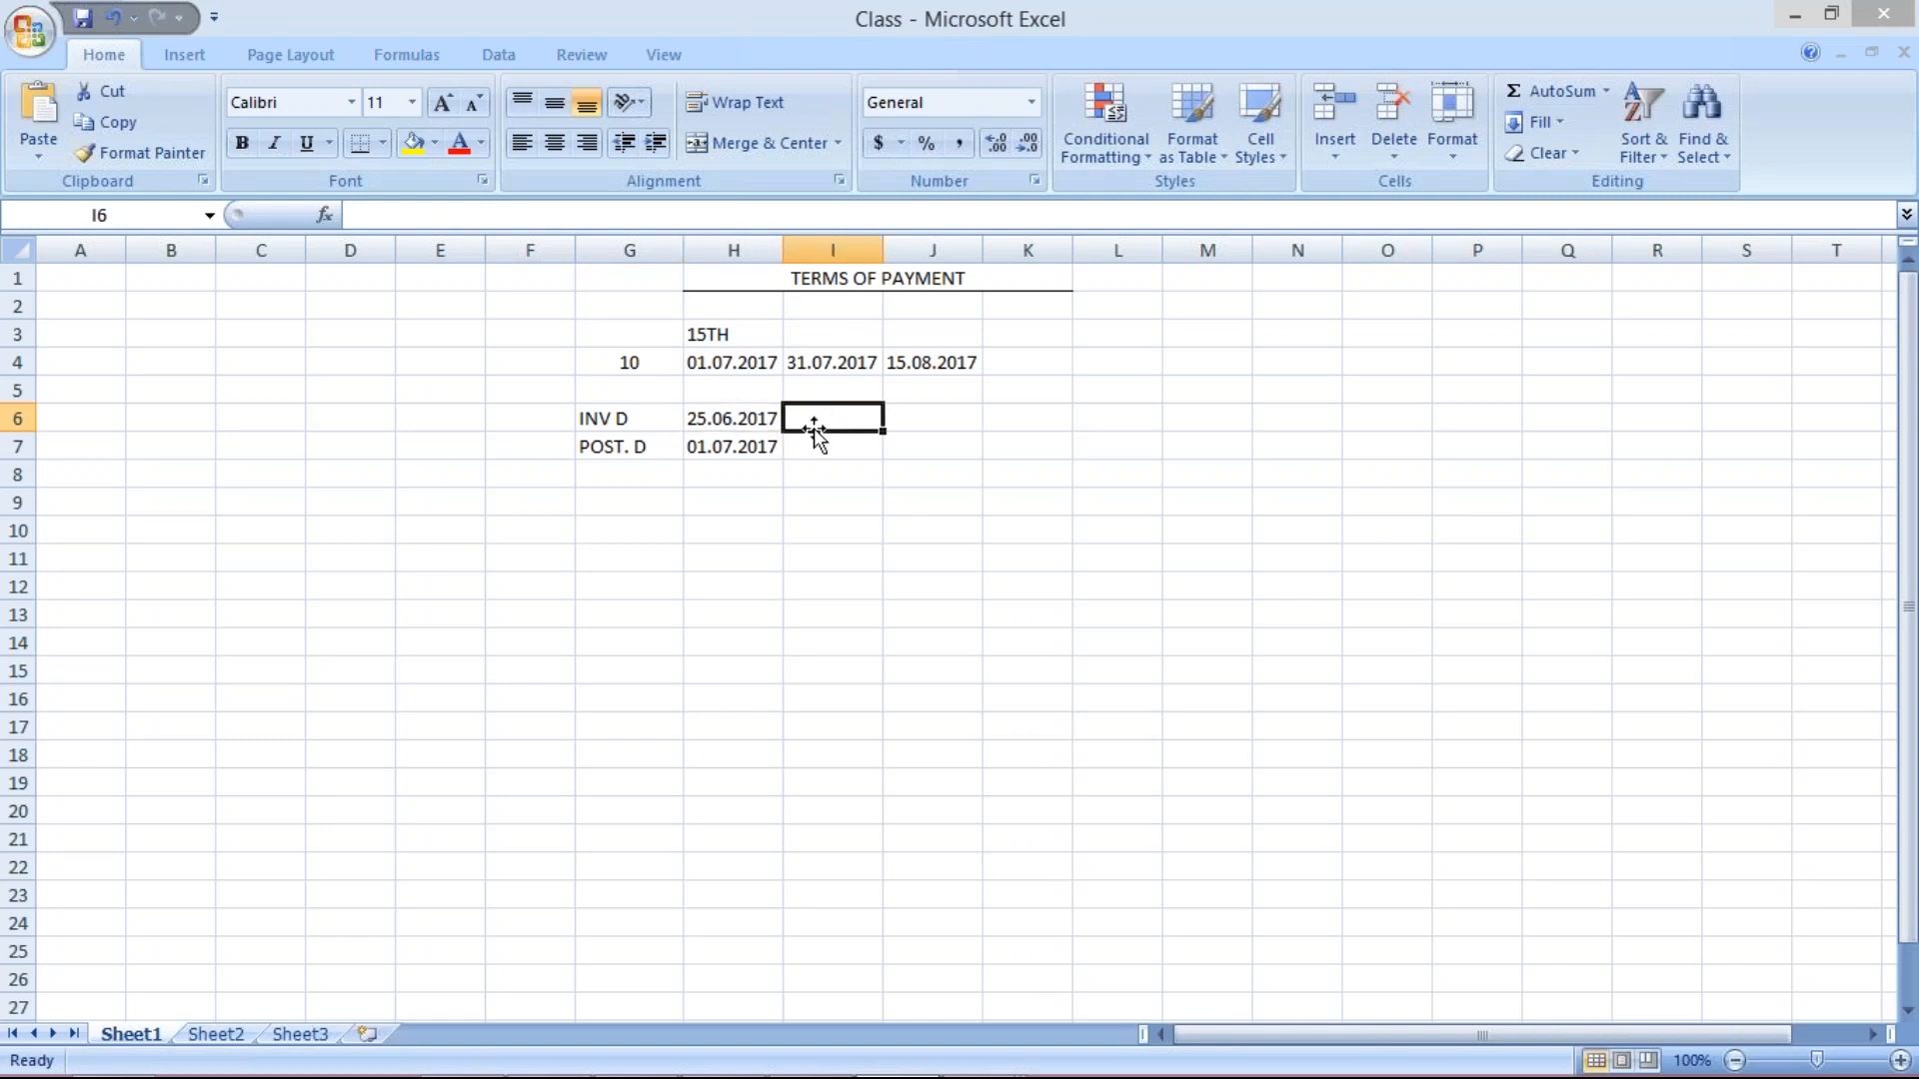
left_click(757, 448)
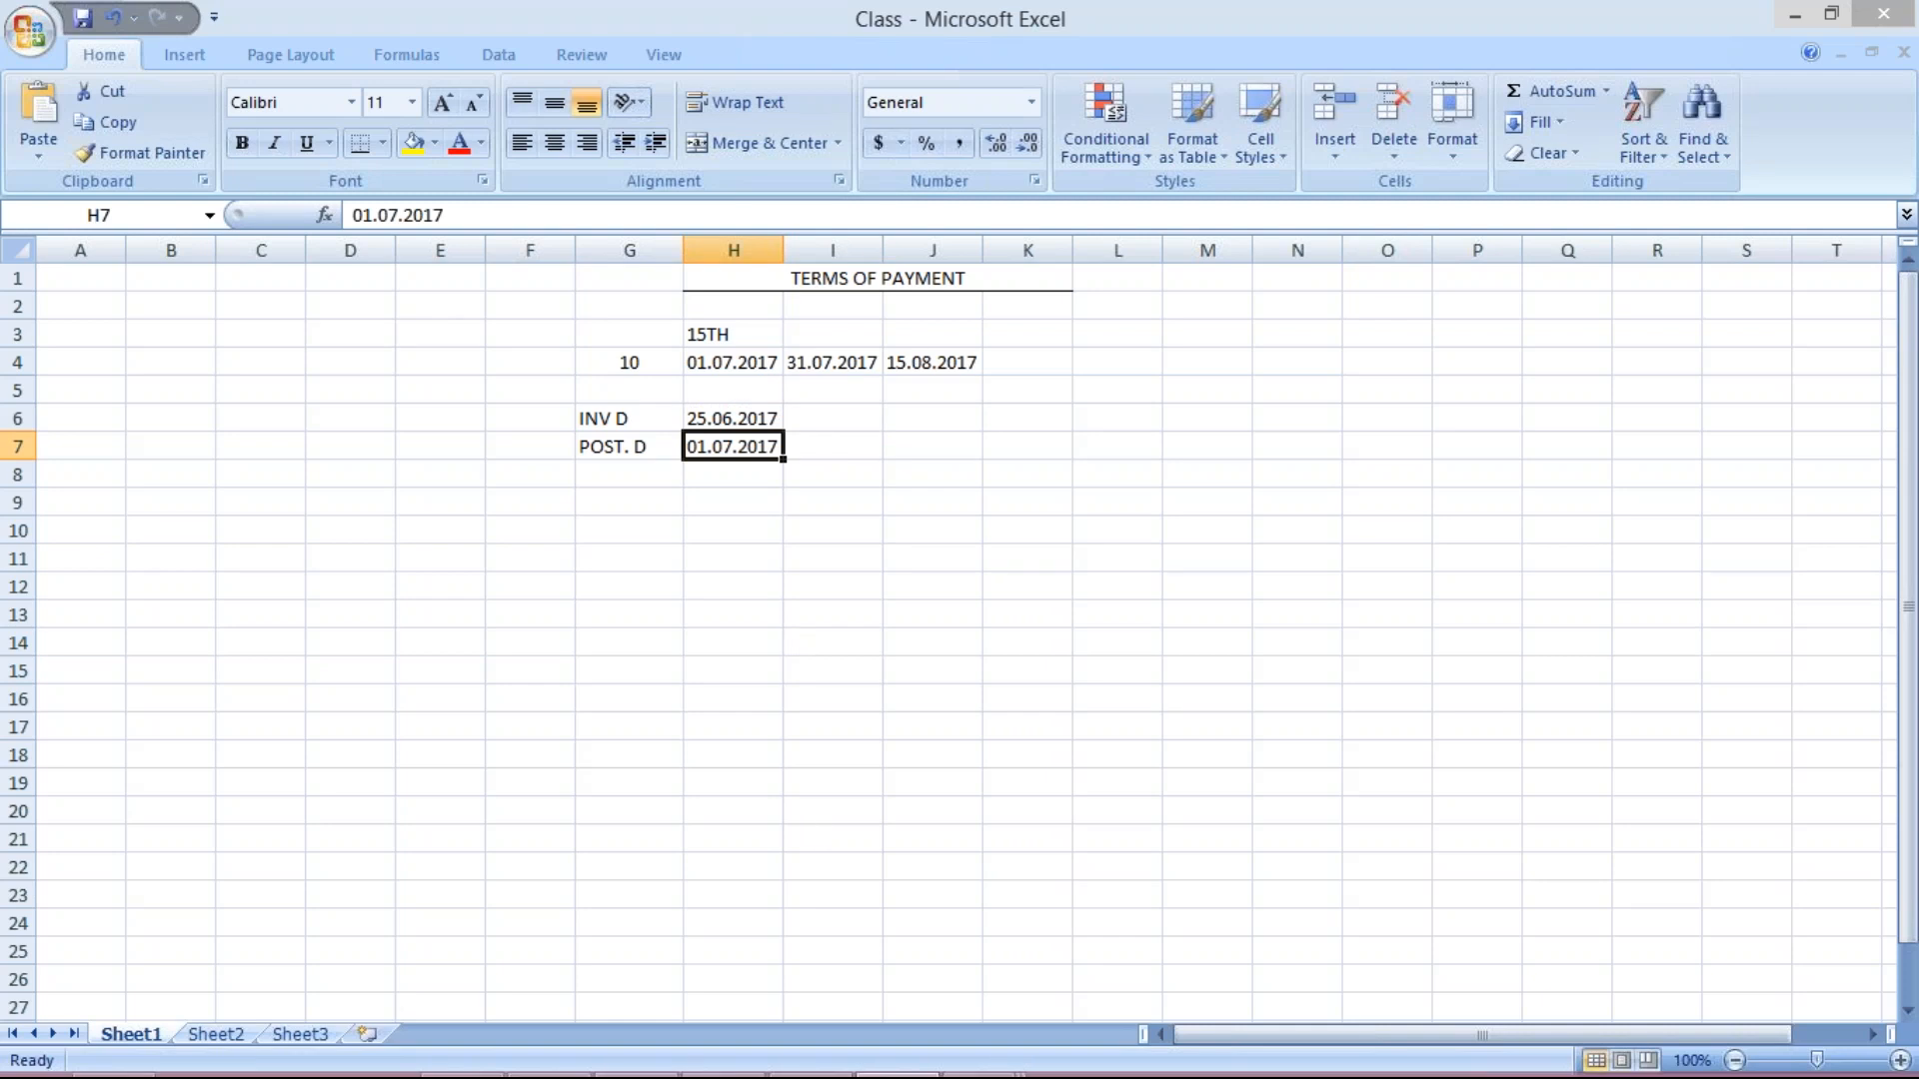
left_click(984, 1060)
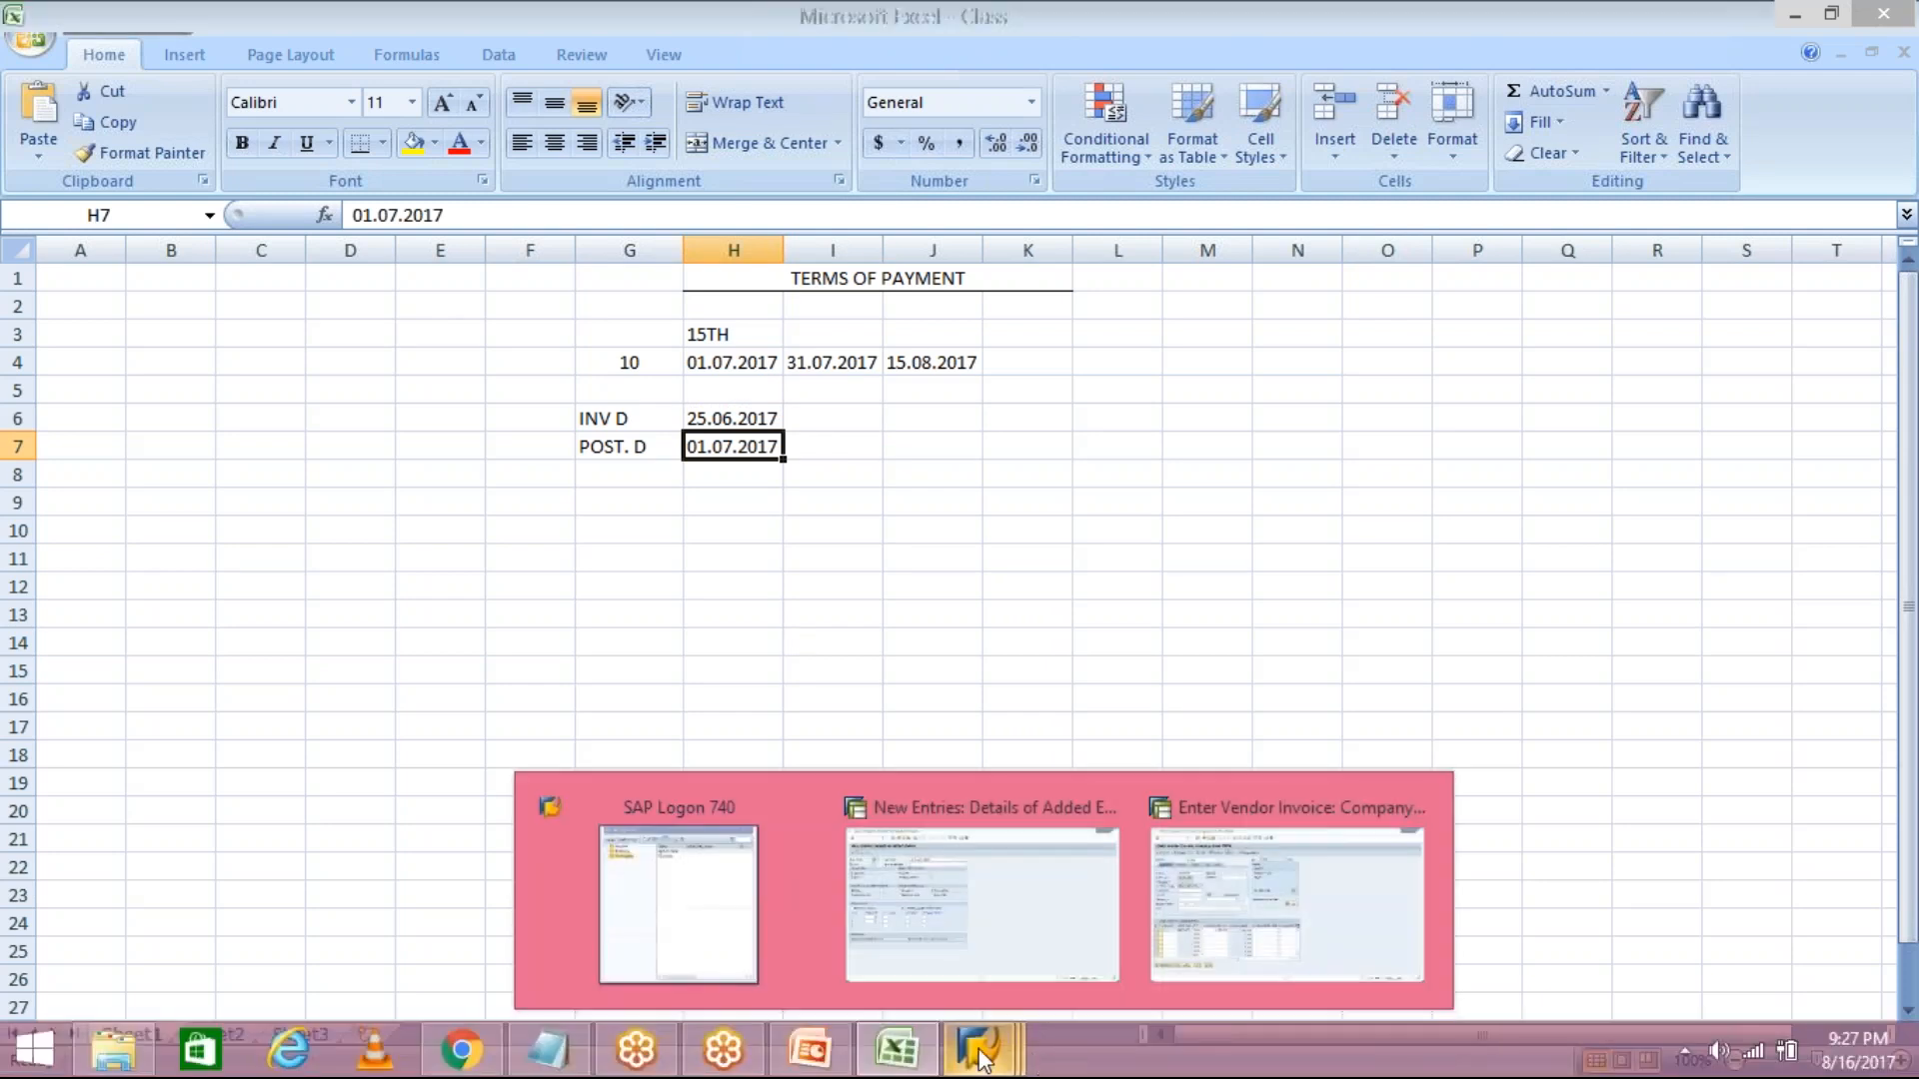
Check posting date 01.07.2017 in H7, then bring the TM04 Enter Vendor Invoice screen forward.
left_click(982, 900)
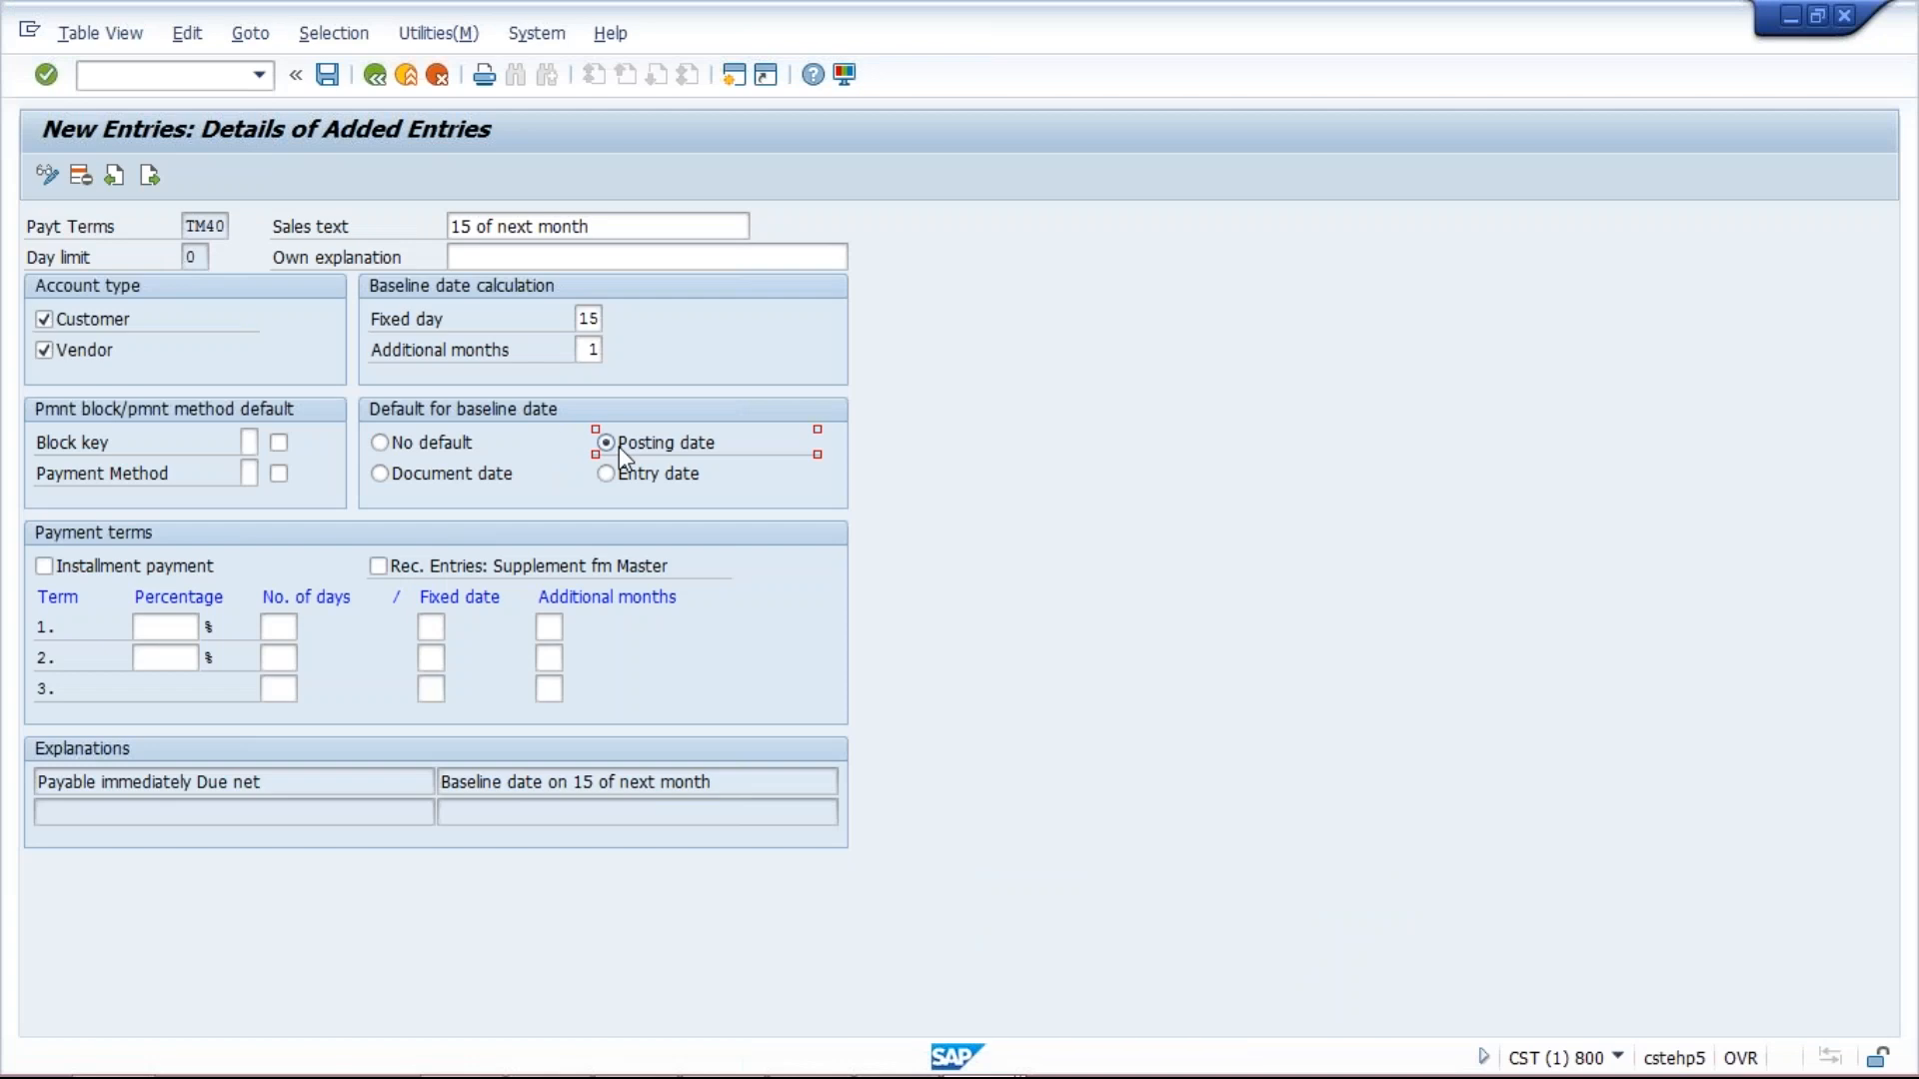
left_click(926, 1058)
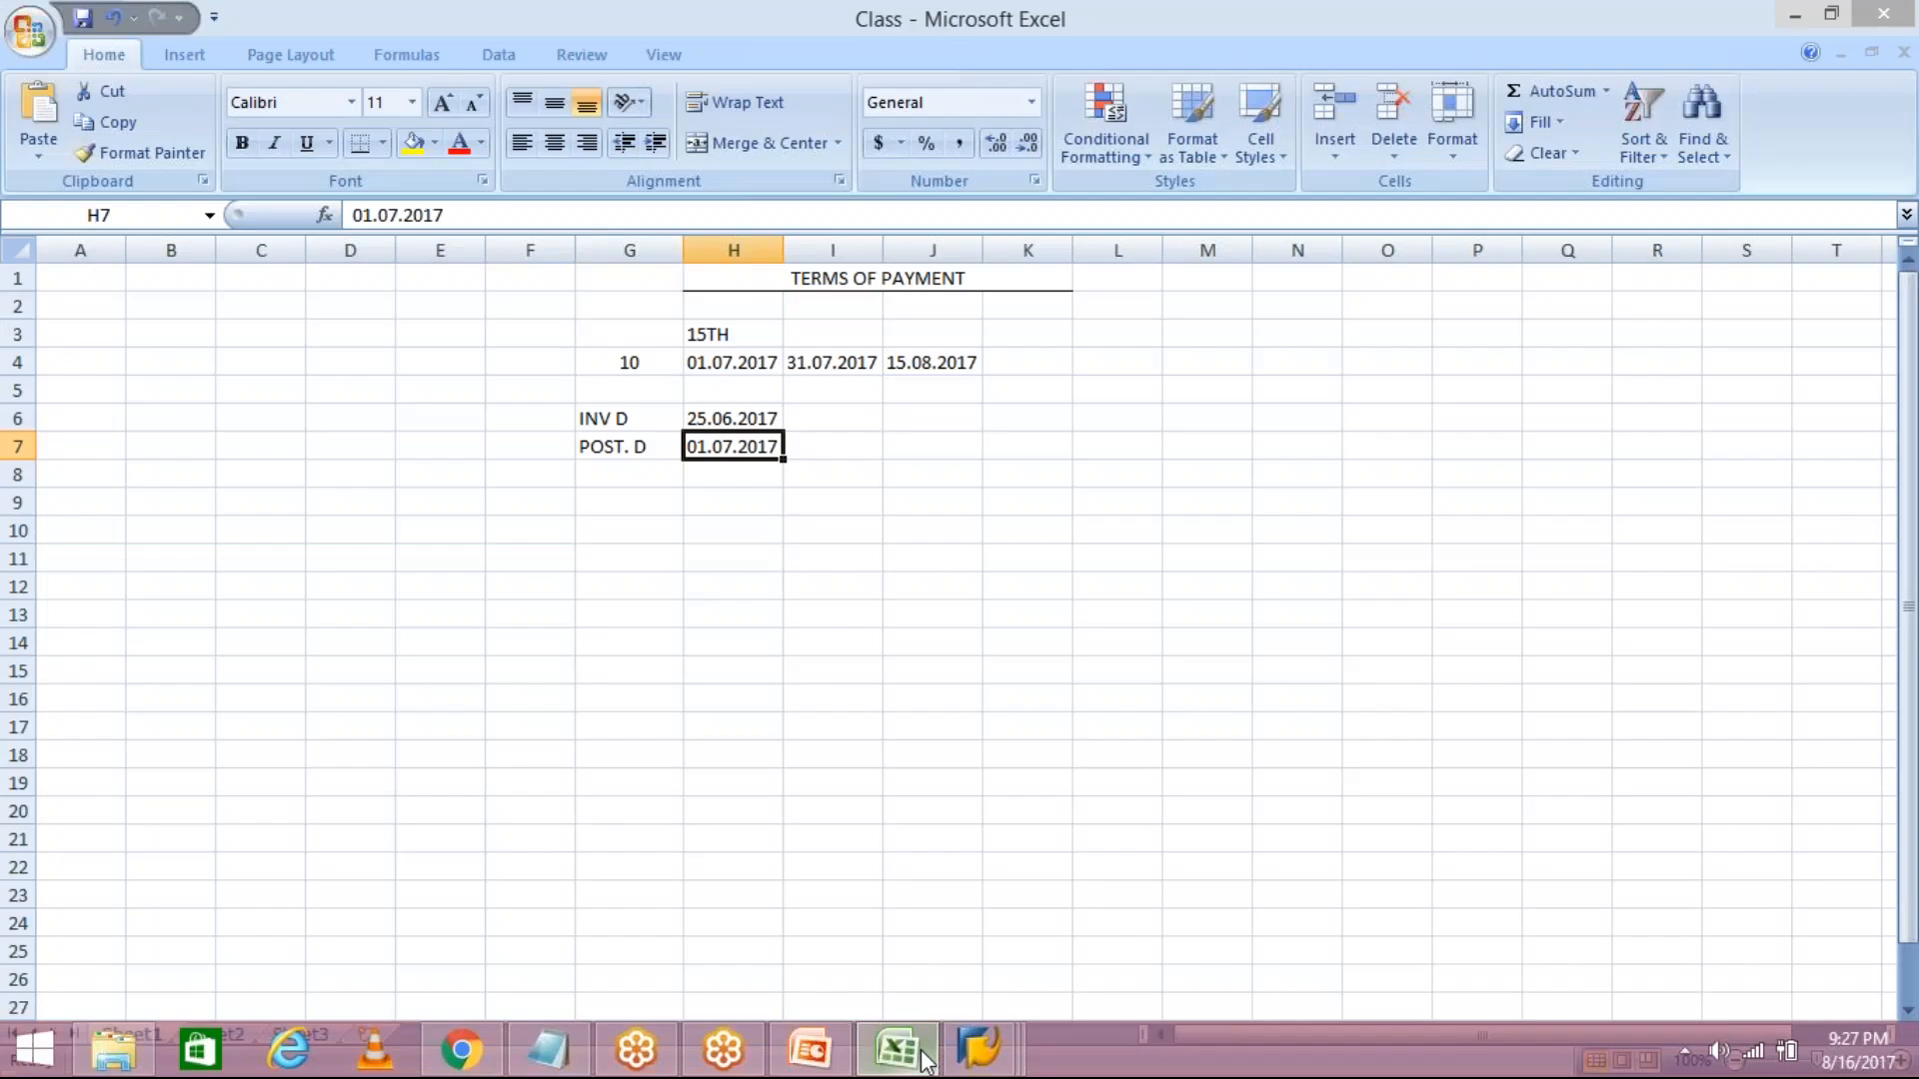
left_click(828, 448)
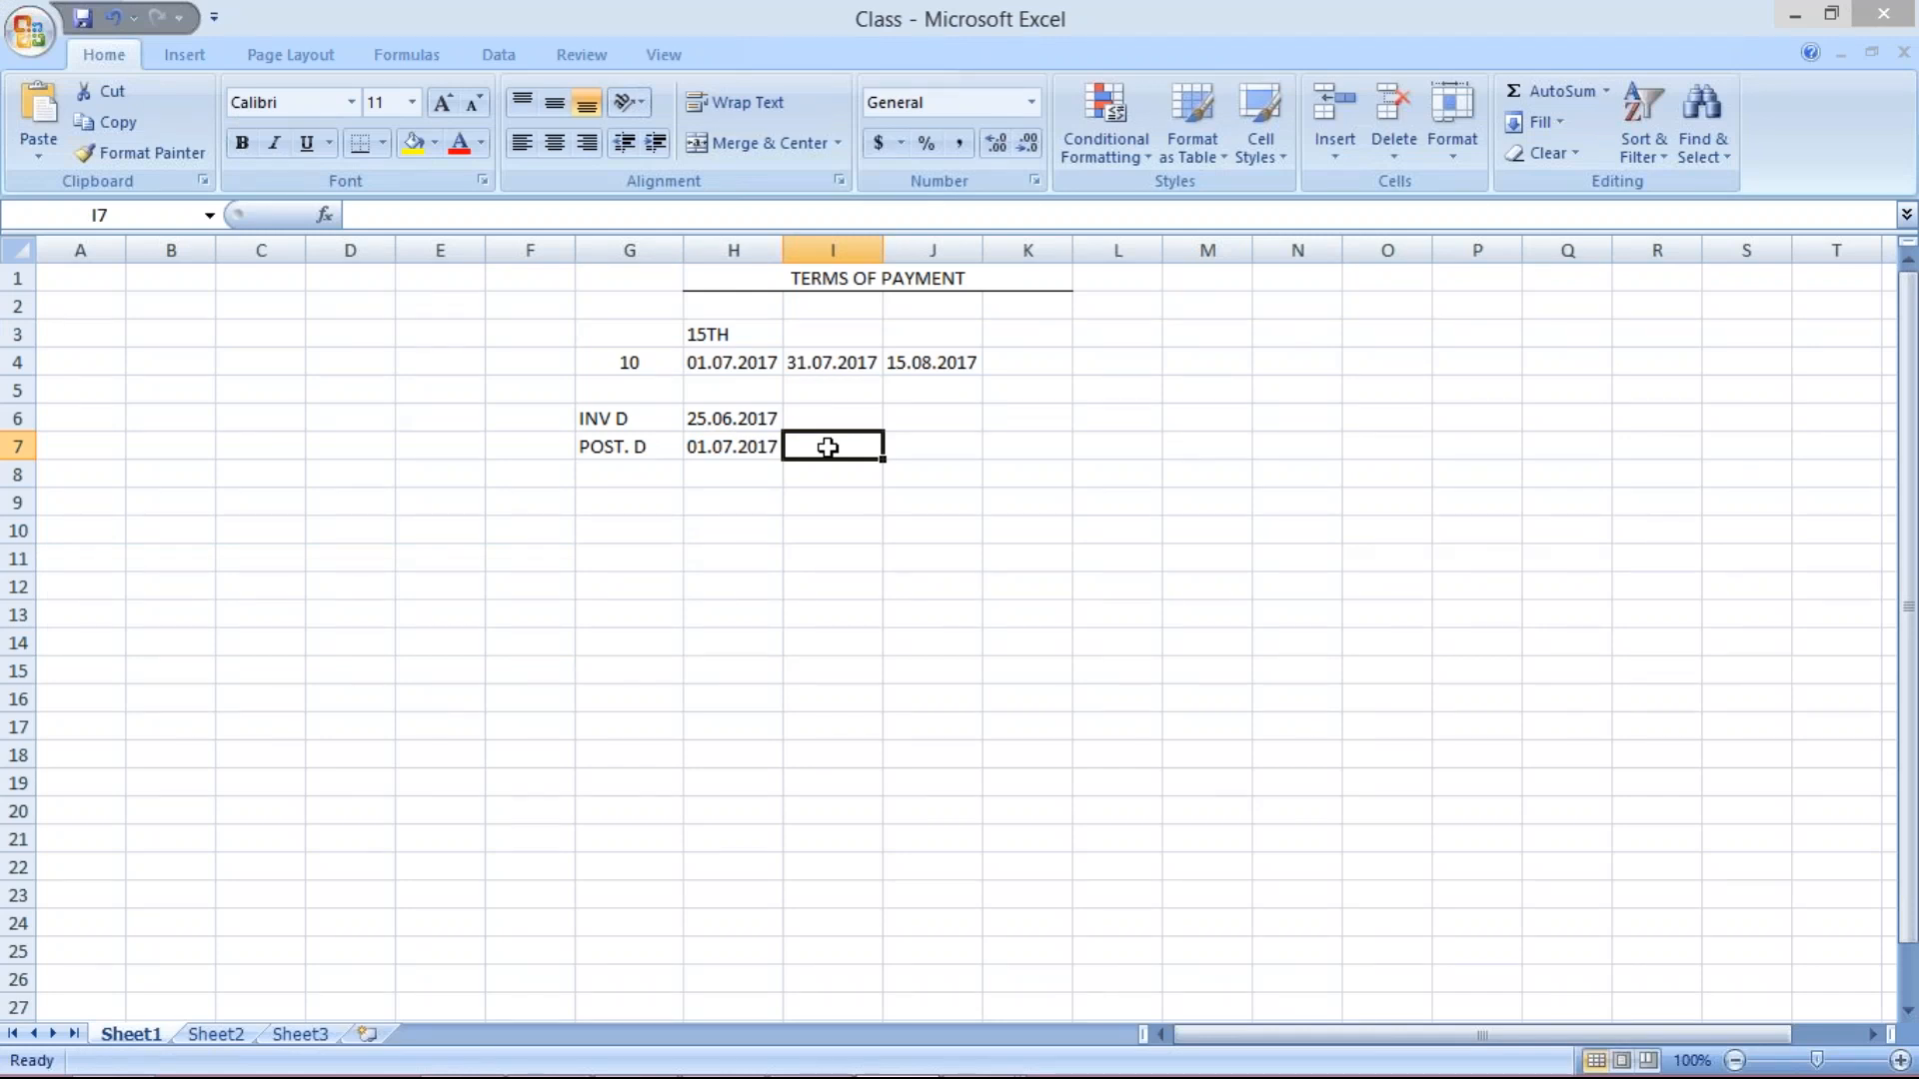
left_click(729, 447)
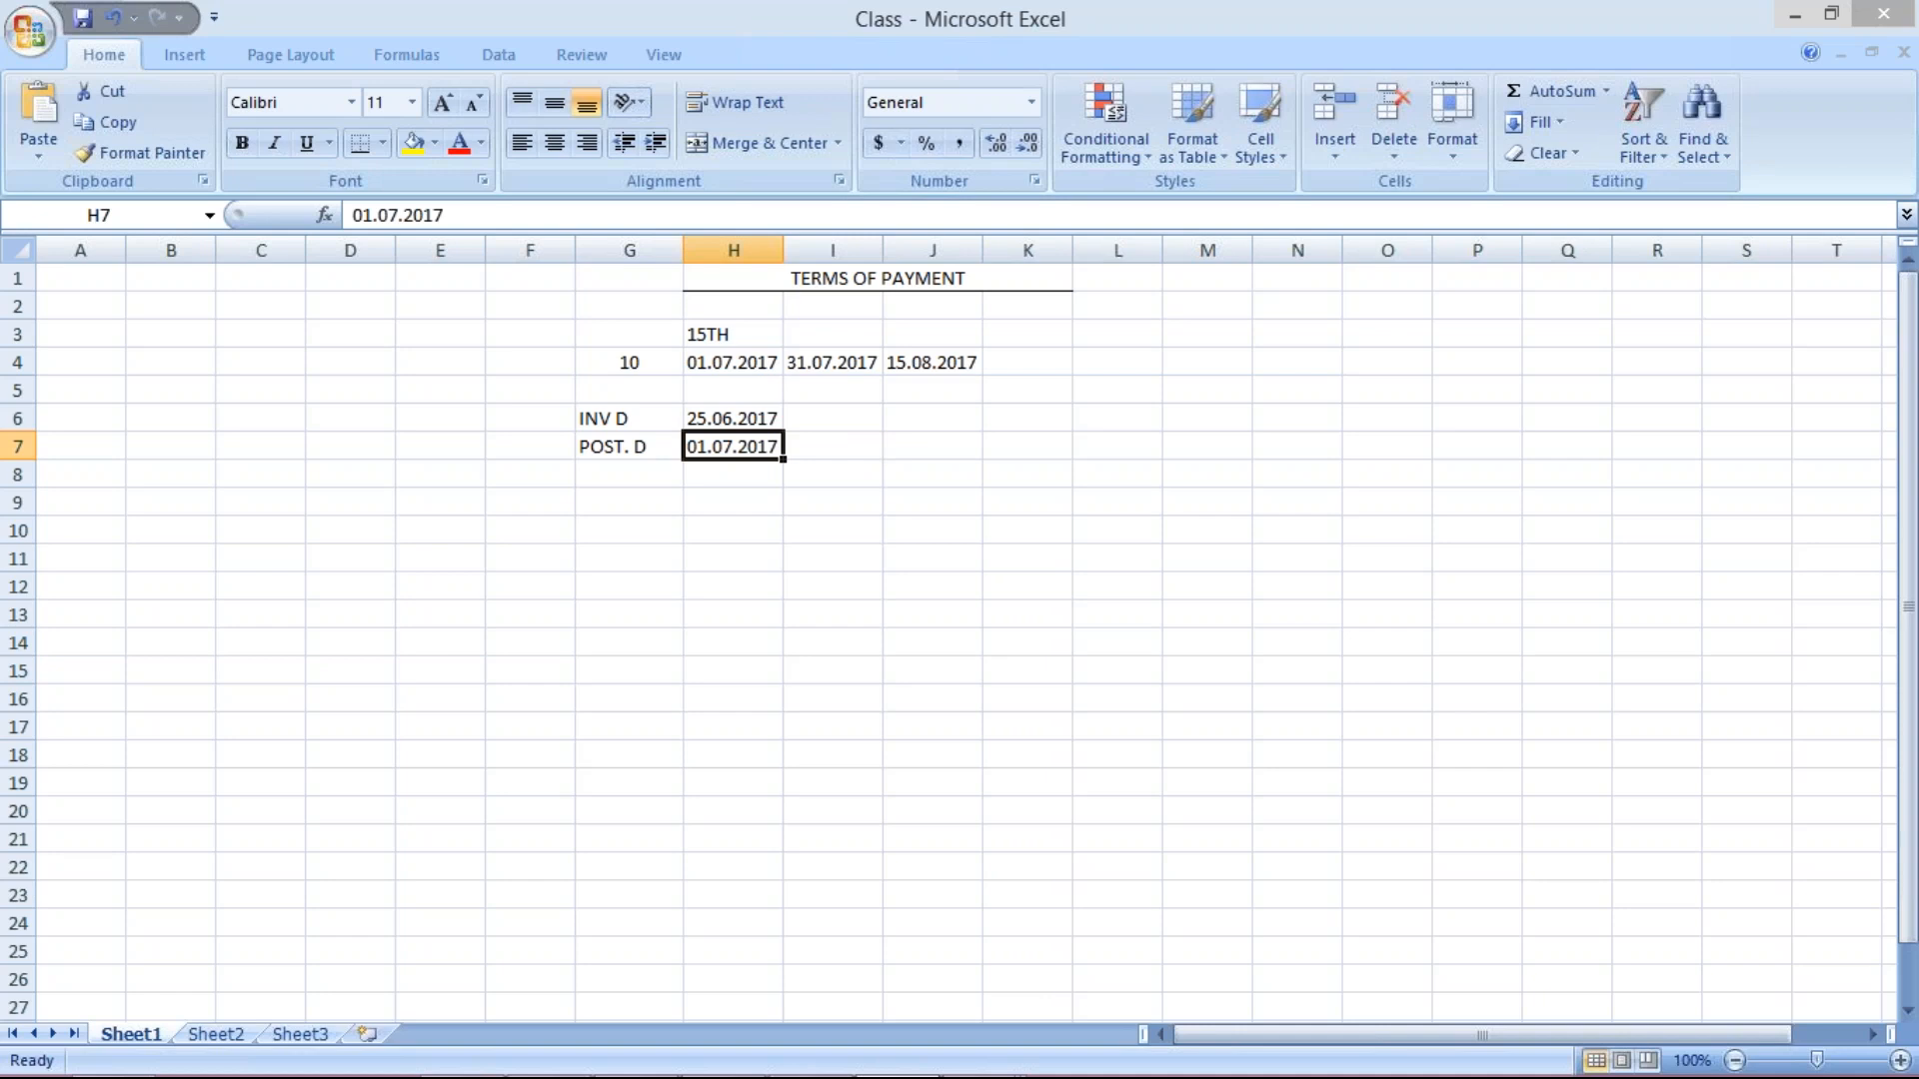
left_click(794, 527)
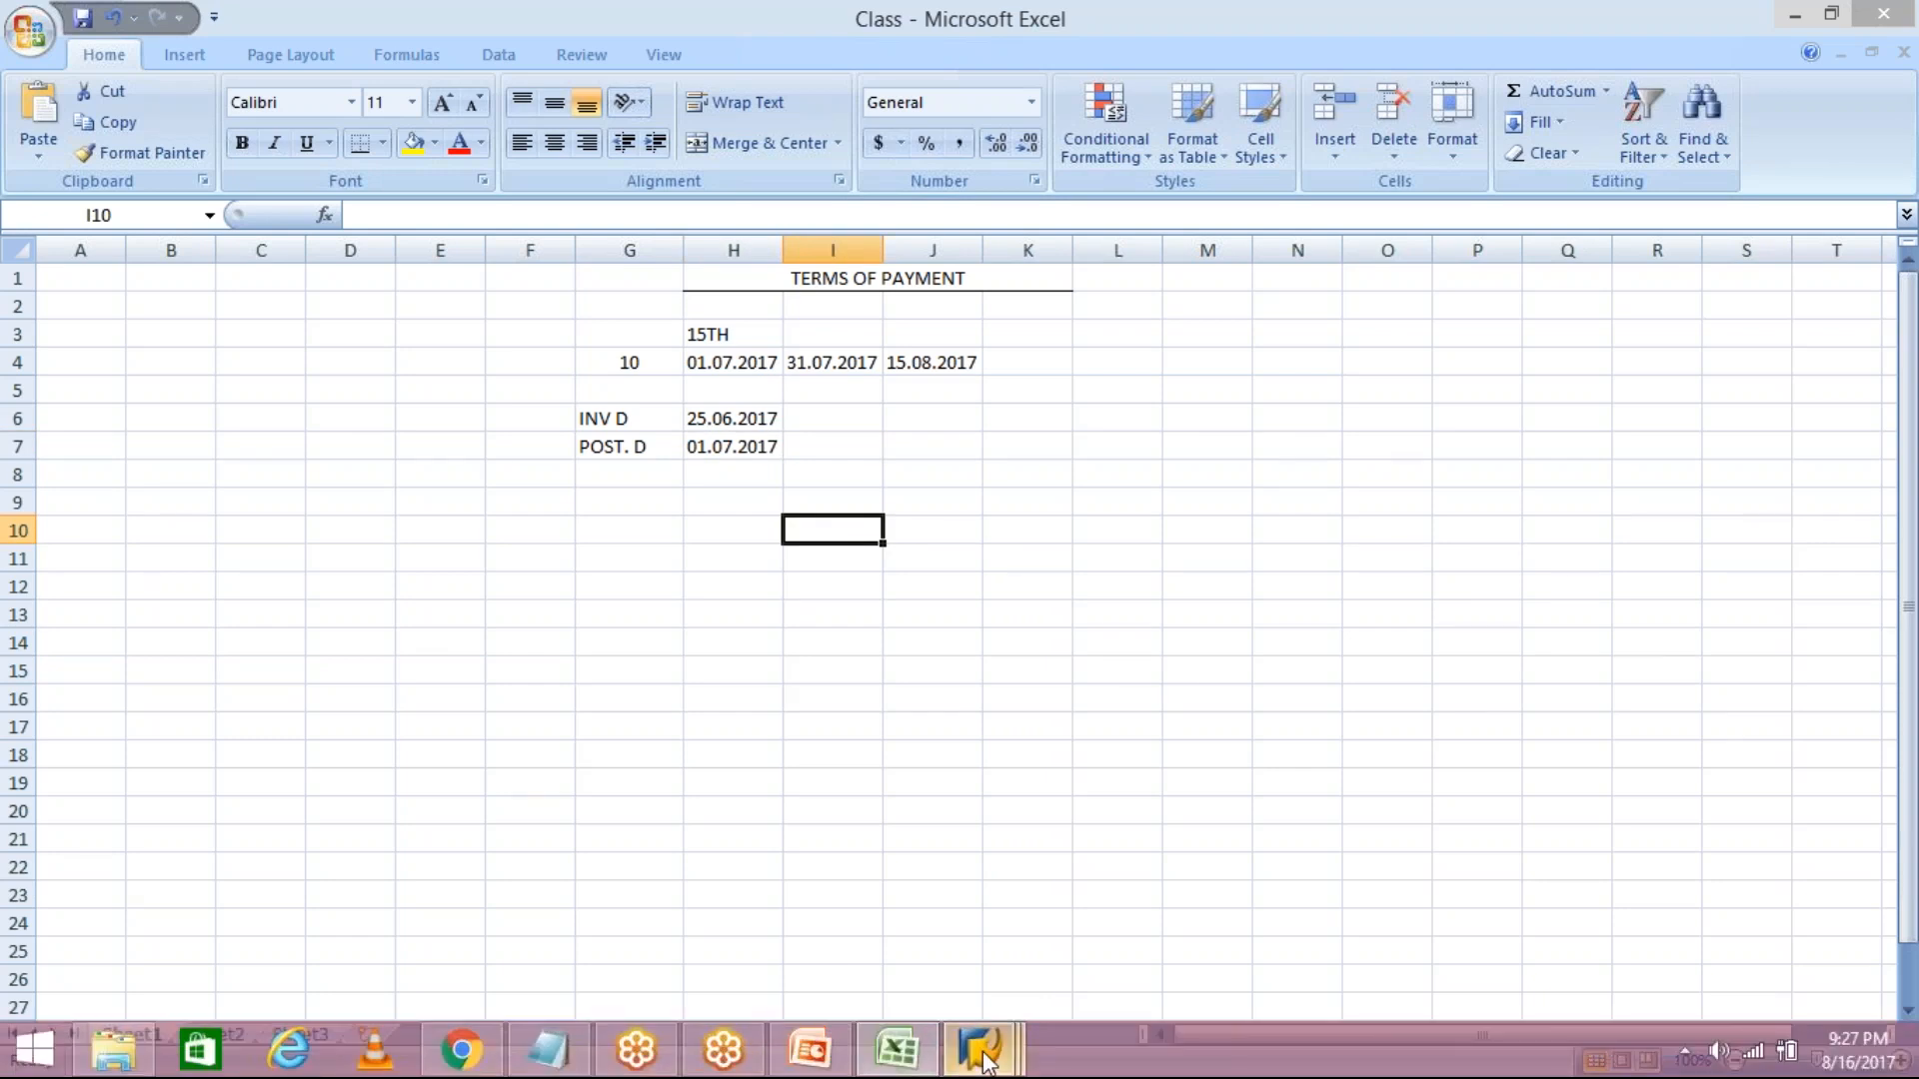
mouse_move(996, 1042)
left_click(1287, 904)
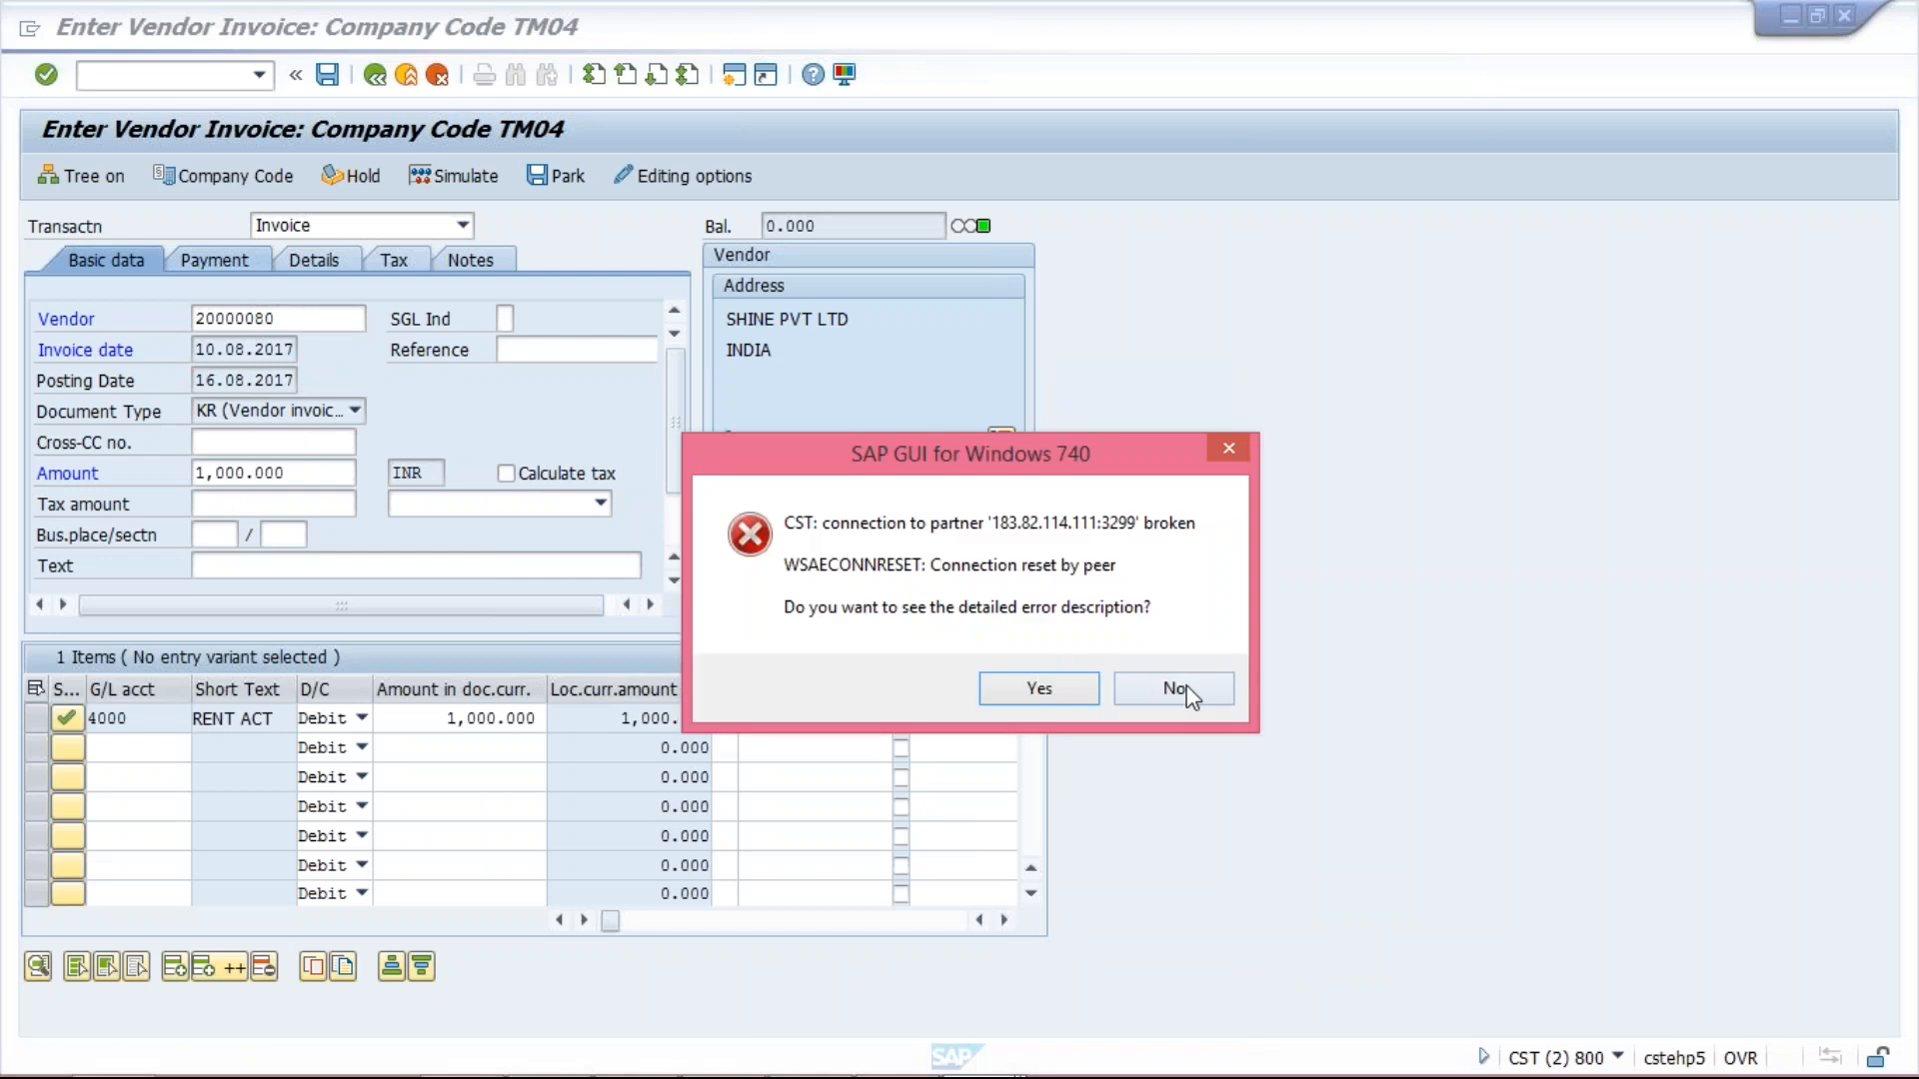
Dismiss the connection error and log on to Functional with the saved user name and password.
left_click(1179, 689)
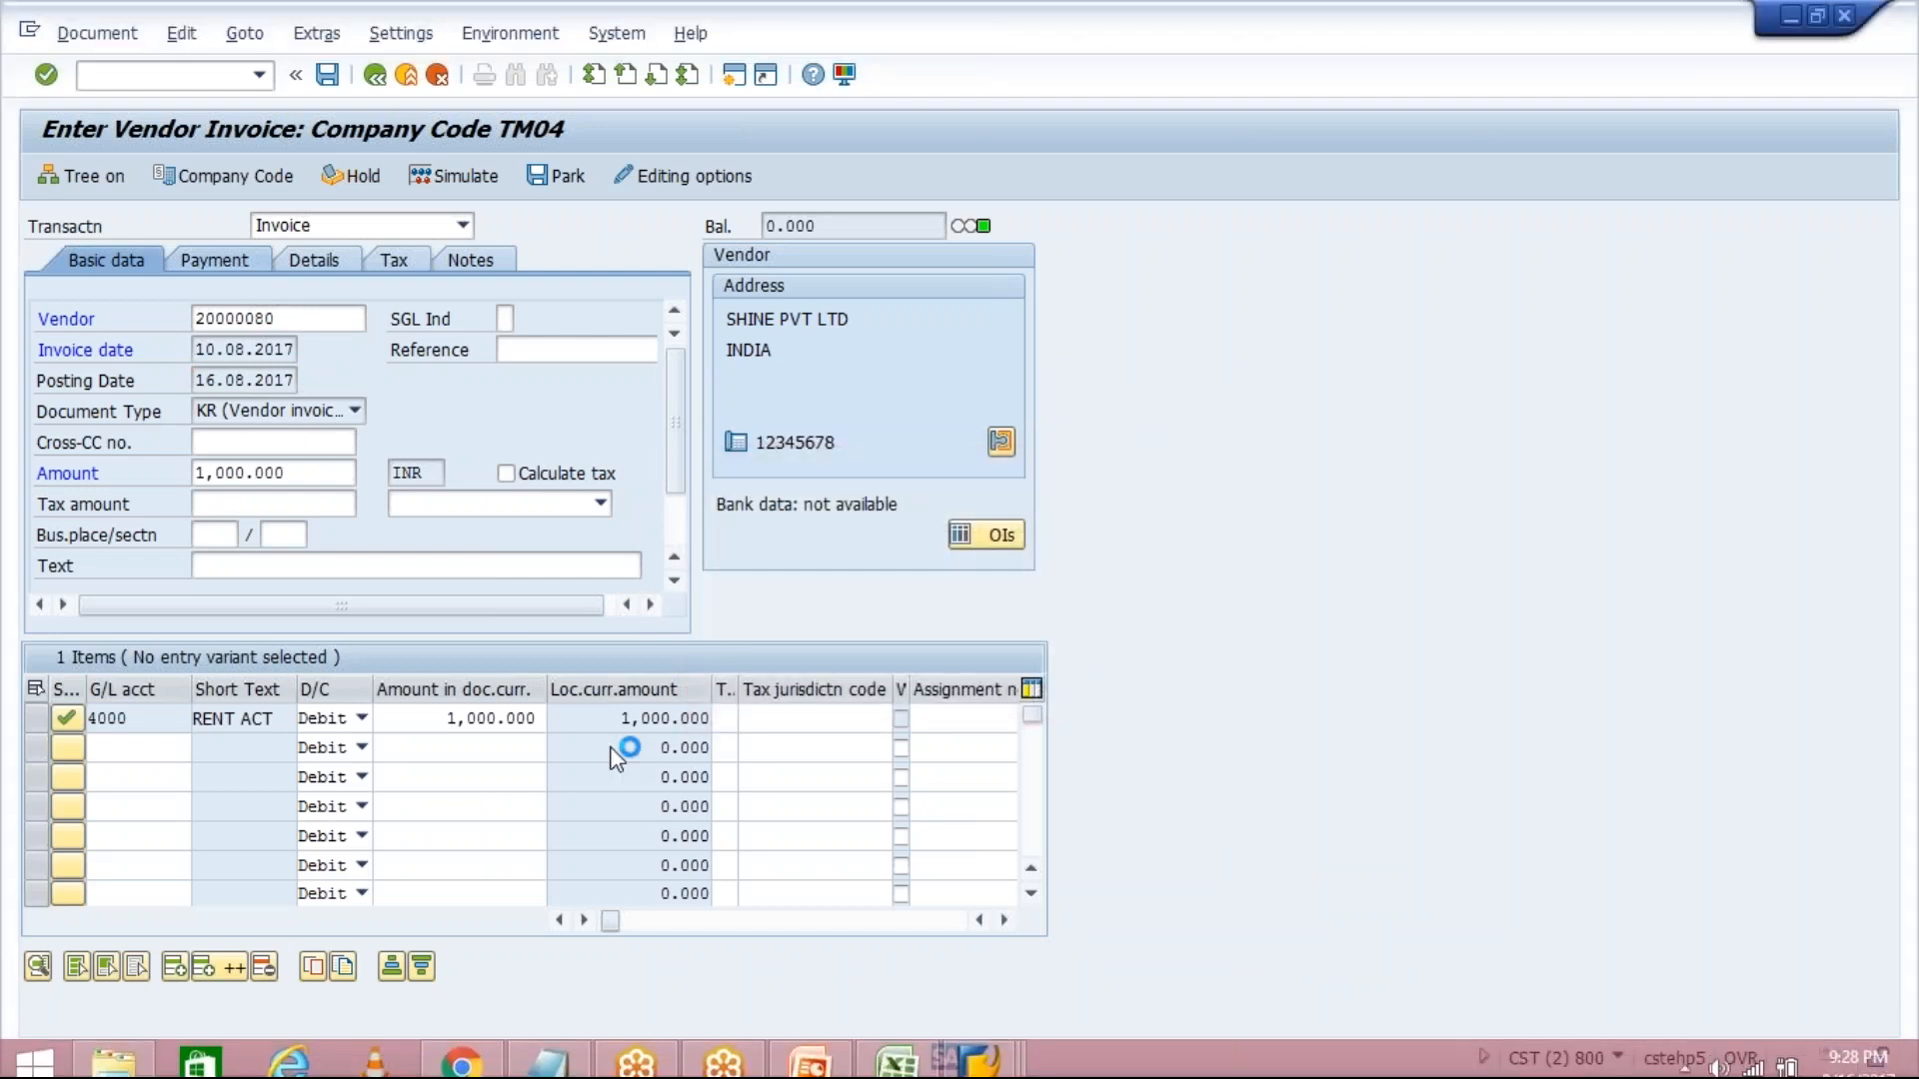
left_click(925, 1057)
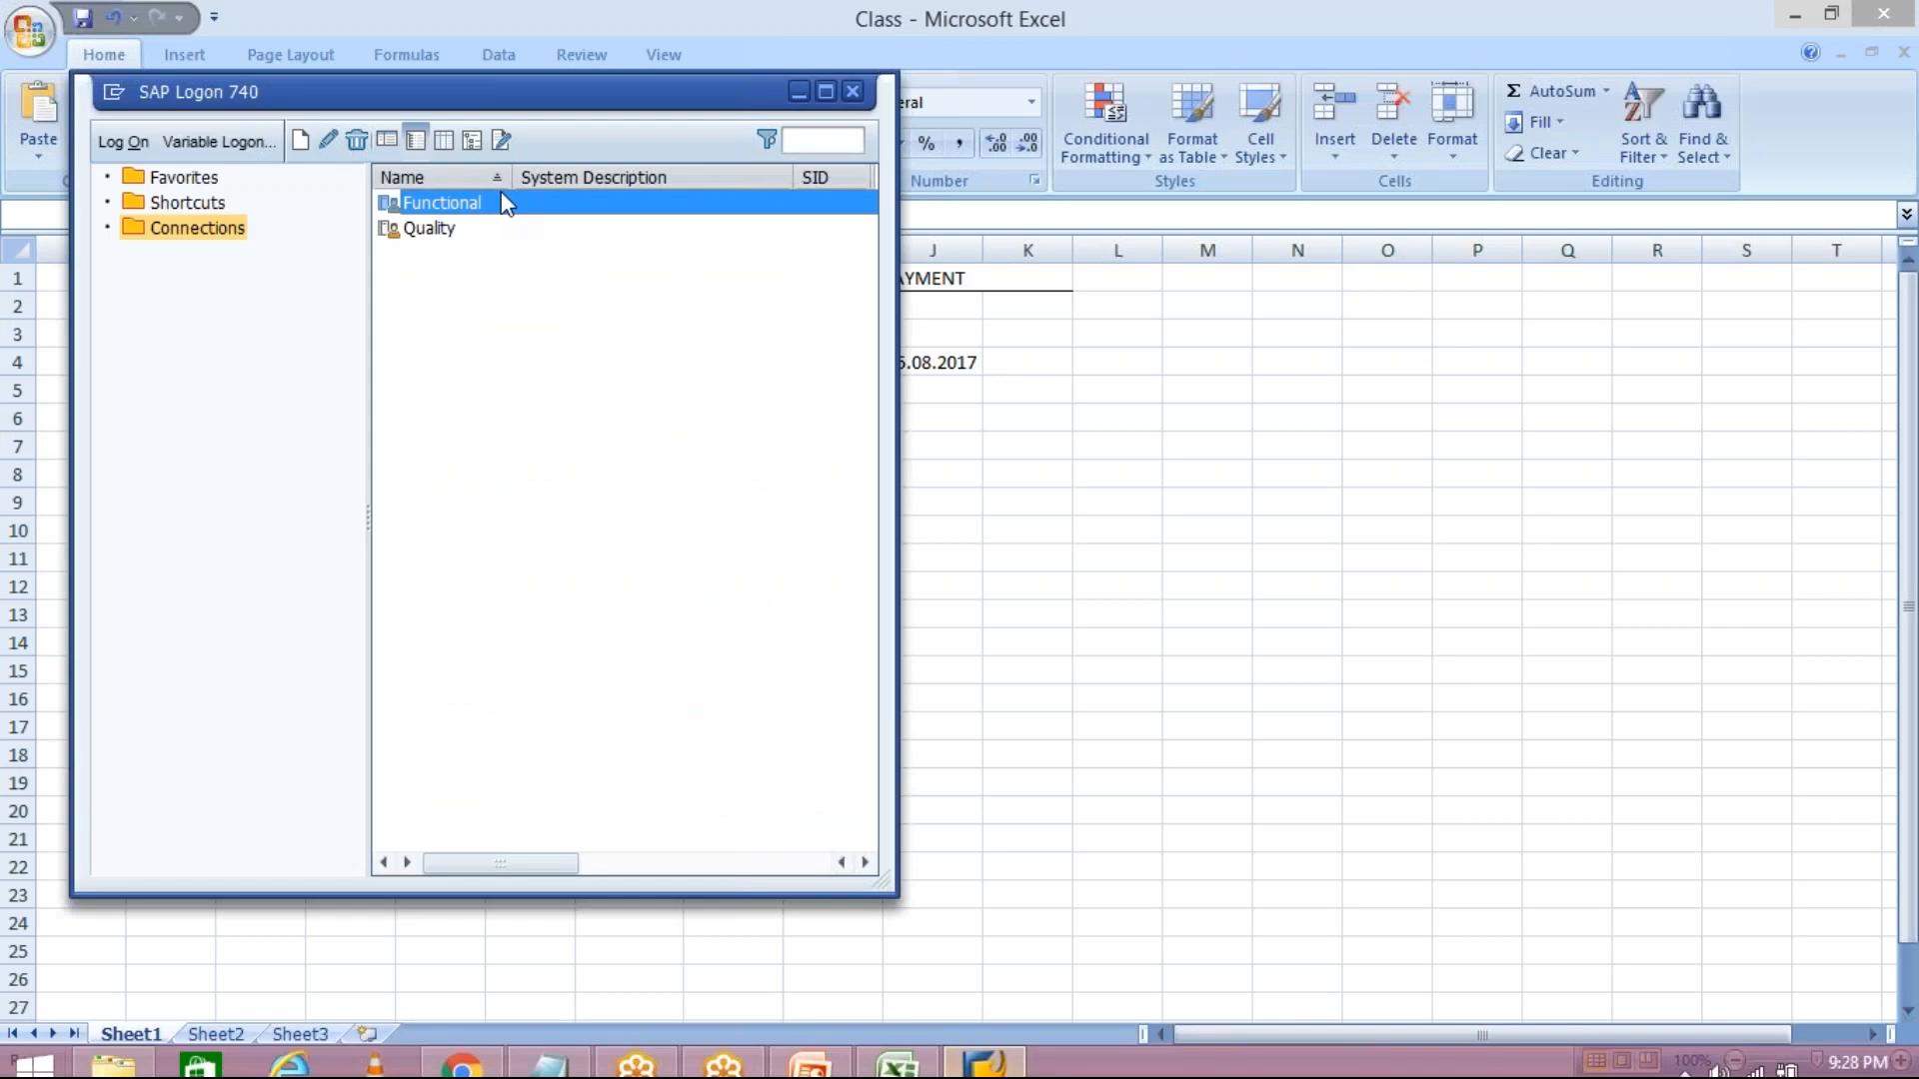
double_click(501, 193)
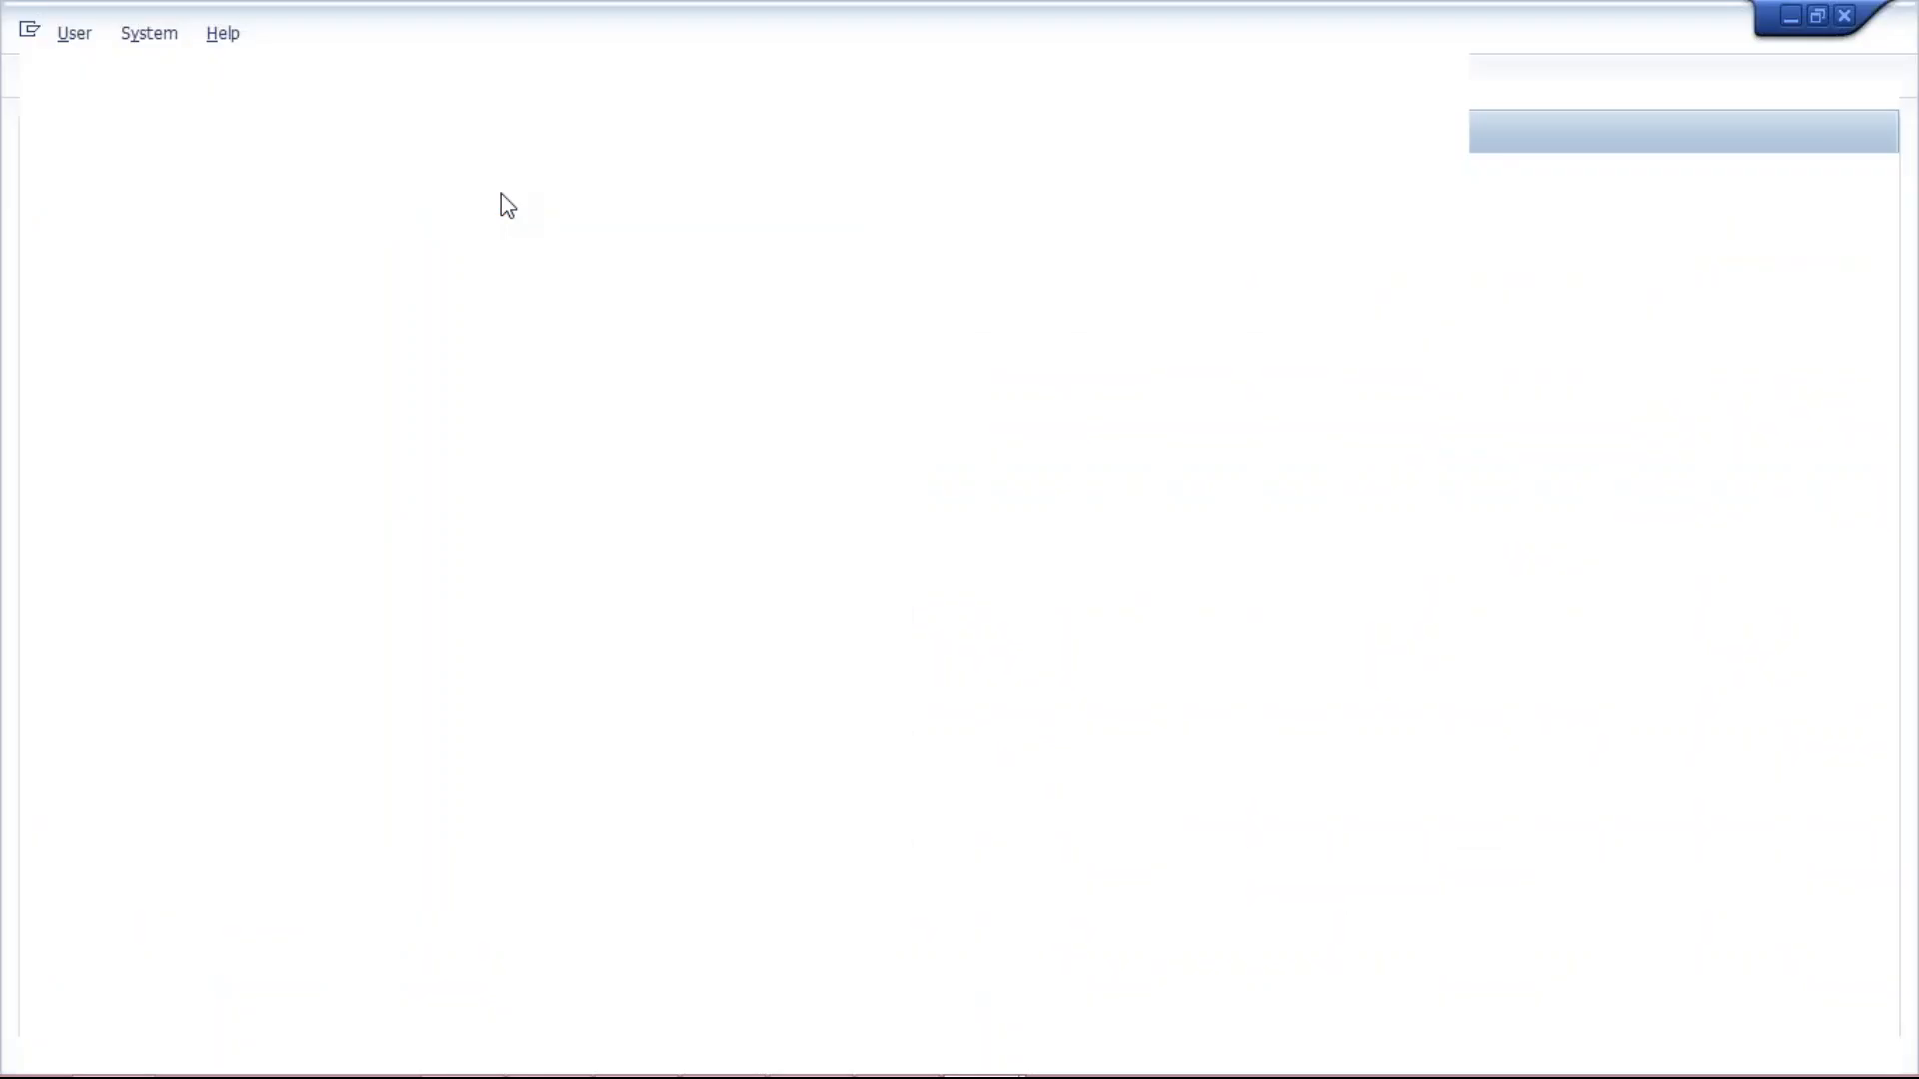
key("Down")
key("Return")
key("Tab")
key("Caps_Lock")
type("*********")
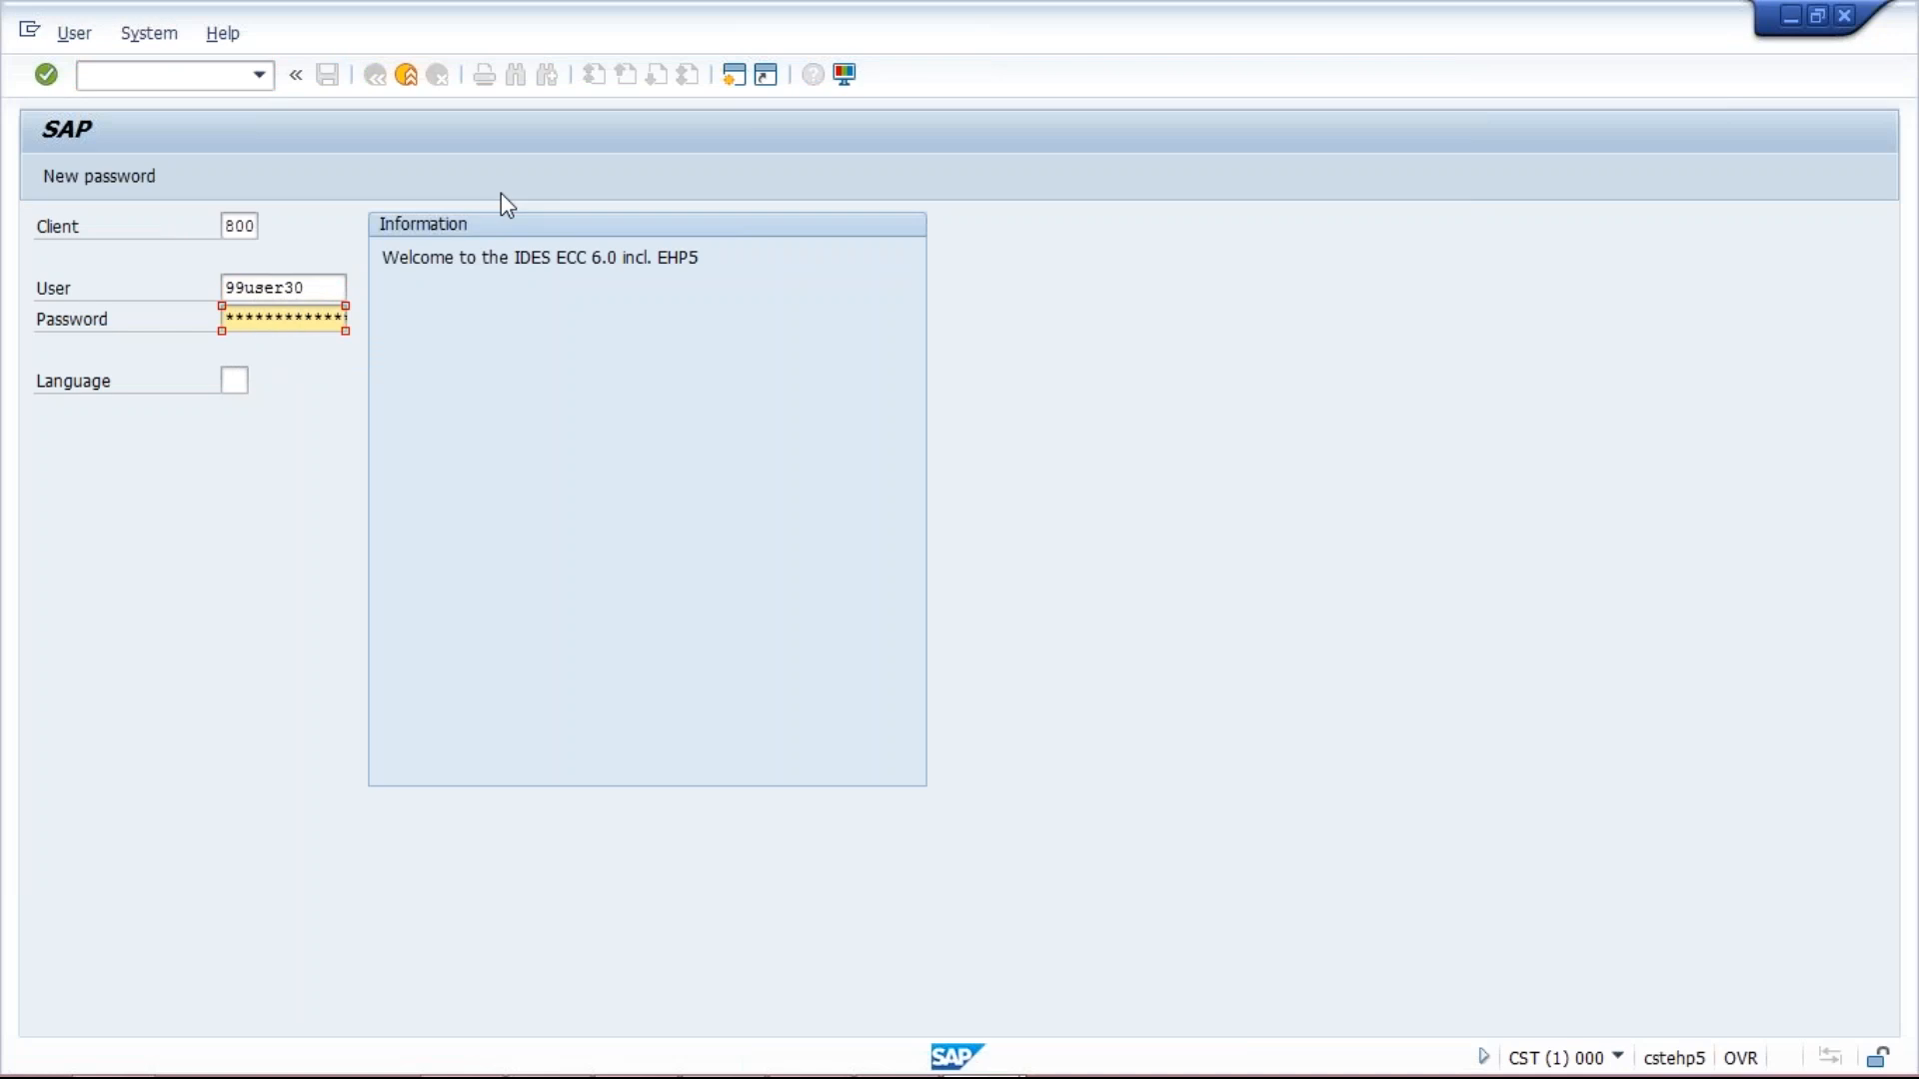
key("Return")
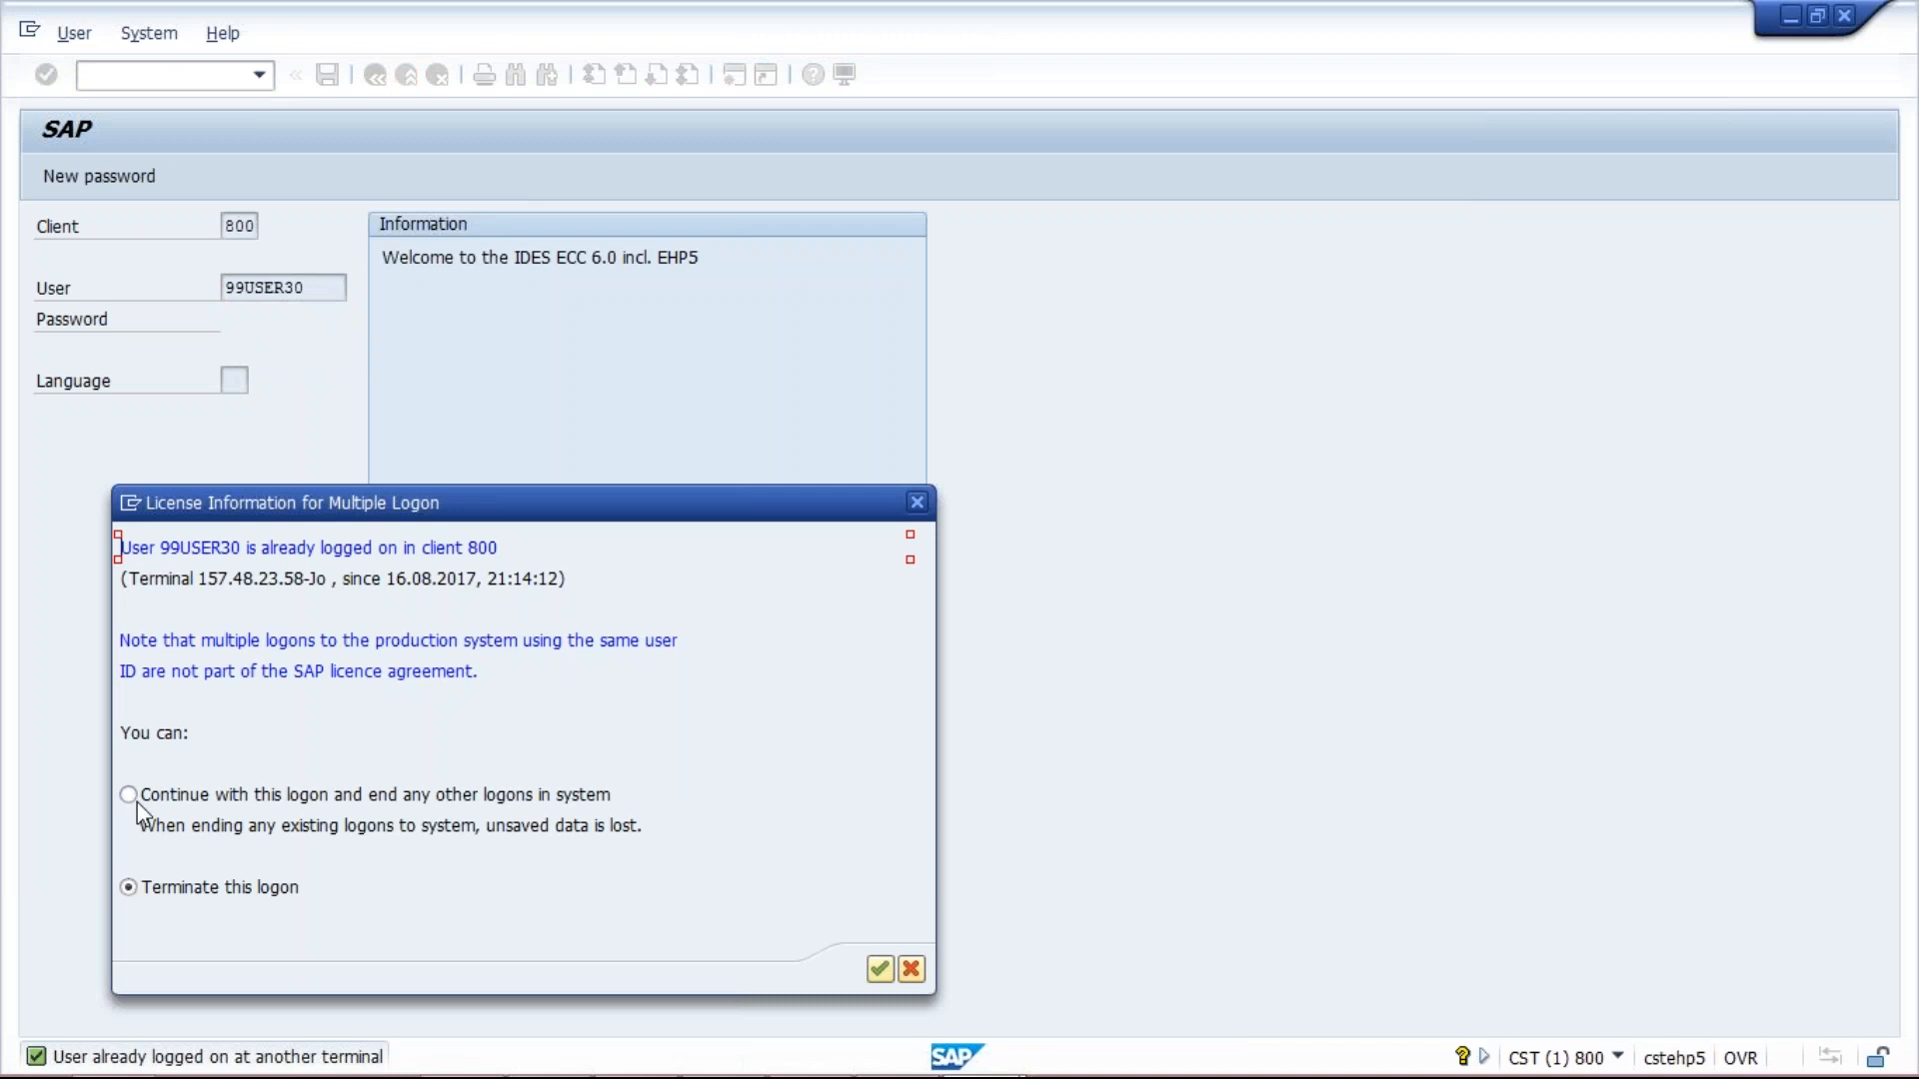
Continue with this logon, ending other sessions, and return to the Class workbook.
left_click(137, 802)
key("Return")
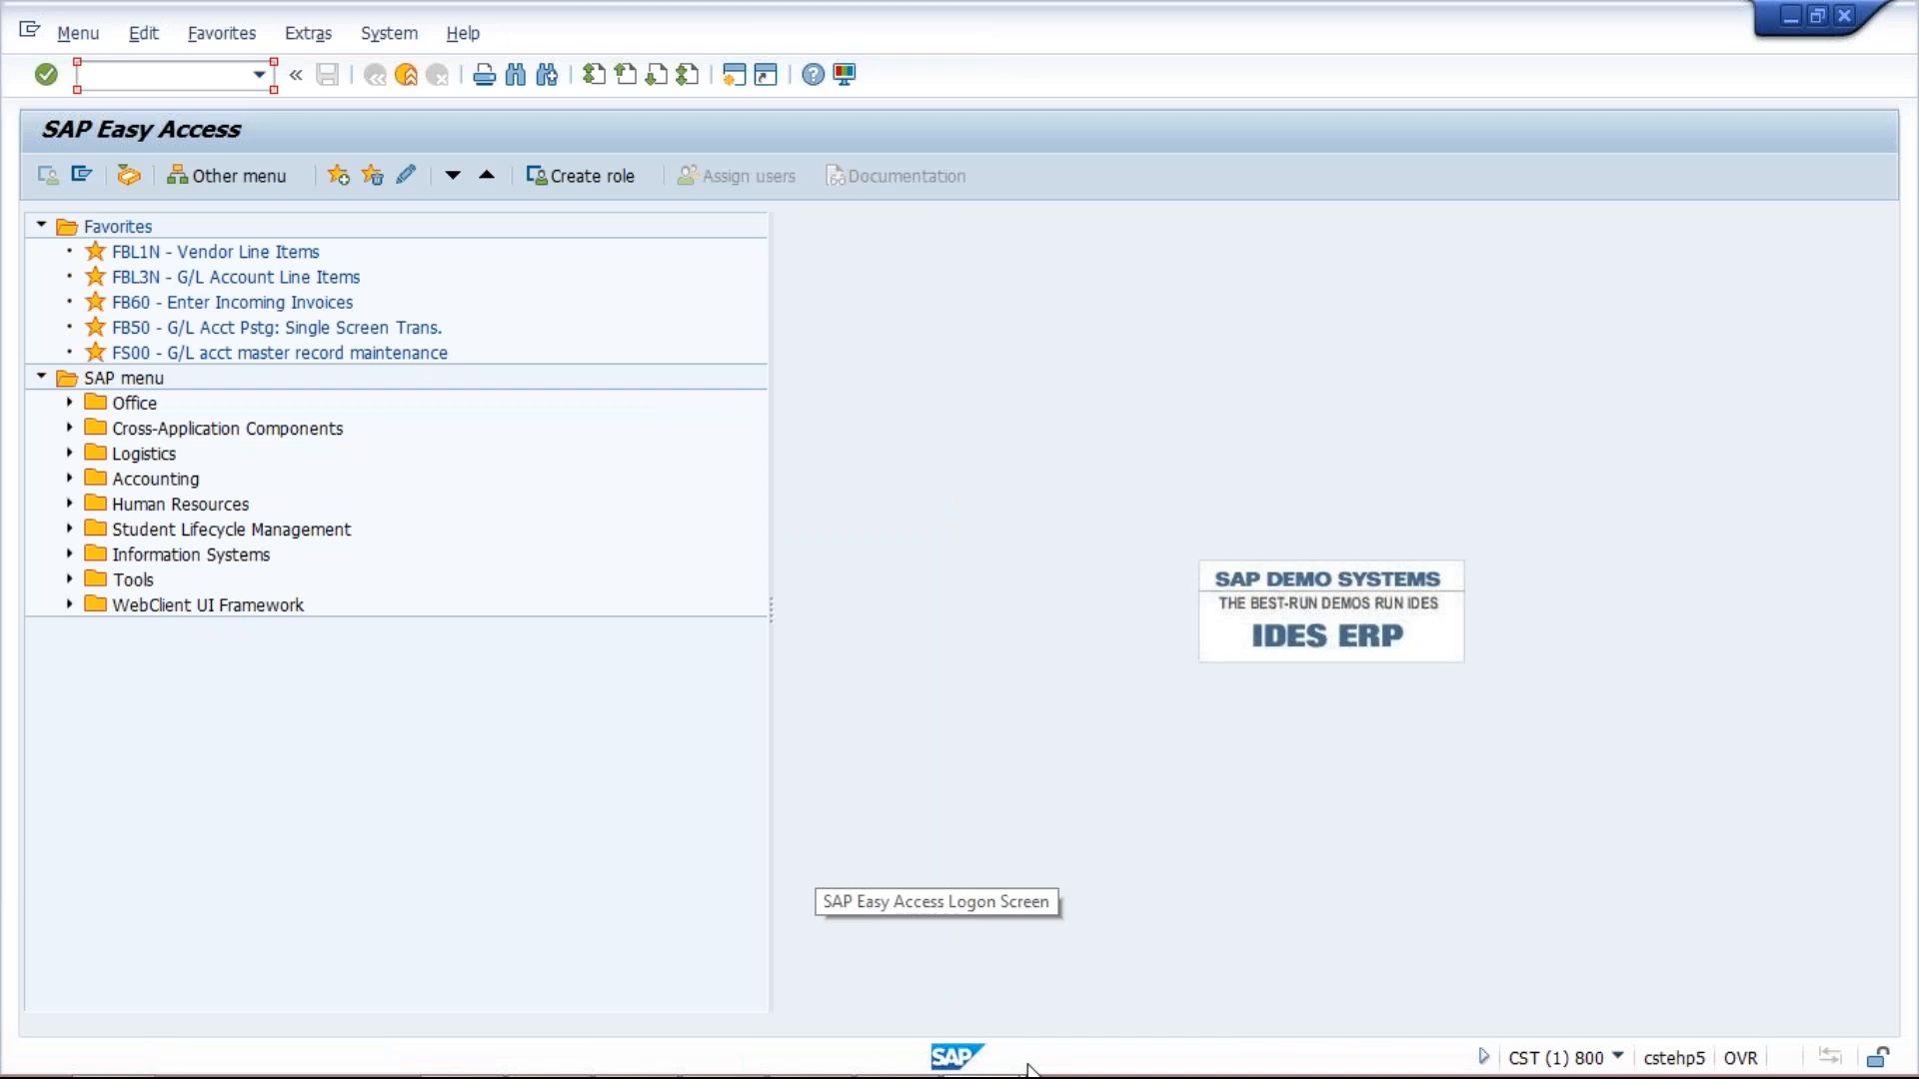
left_click(900, 1051)
left_click_drag(832, 446, 630, 391)
Clear the old dates in G2:J8 and enter invoice amount 1000 in H3.
left_click(630, 306)
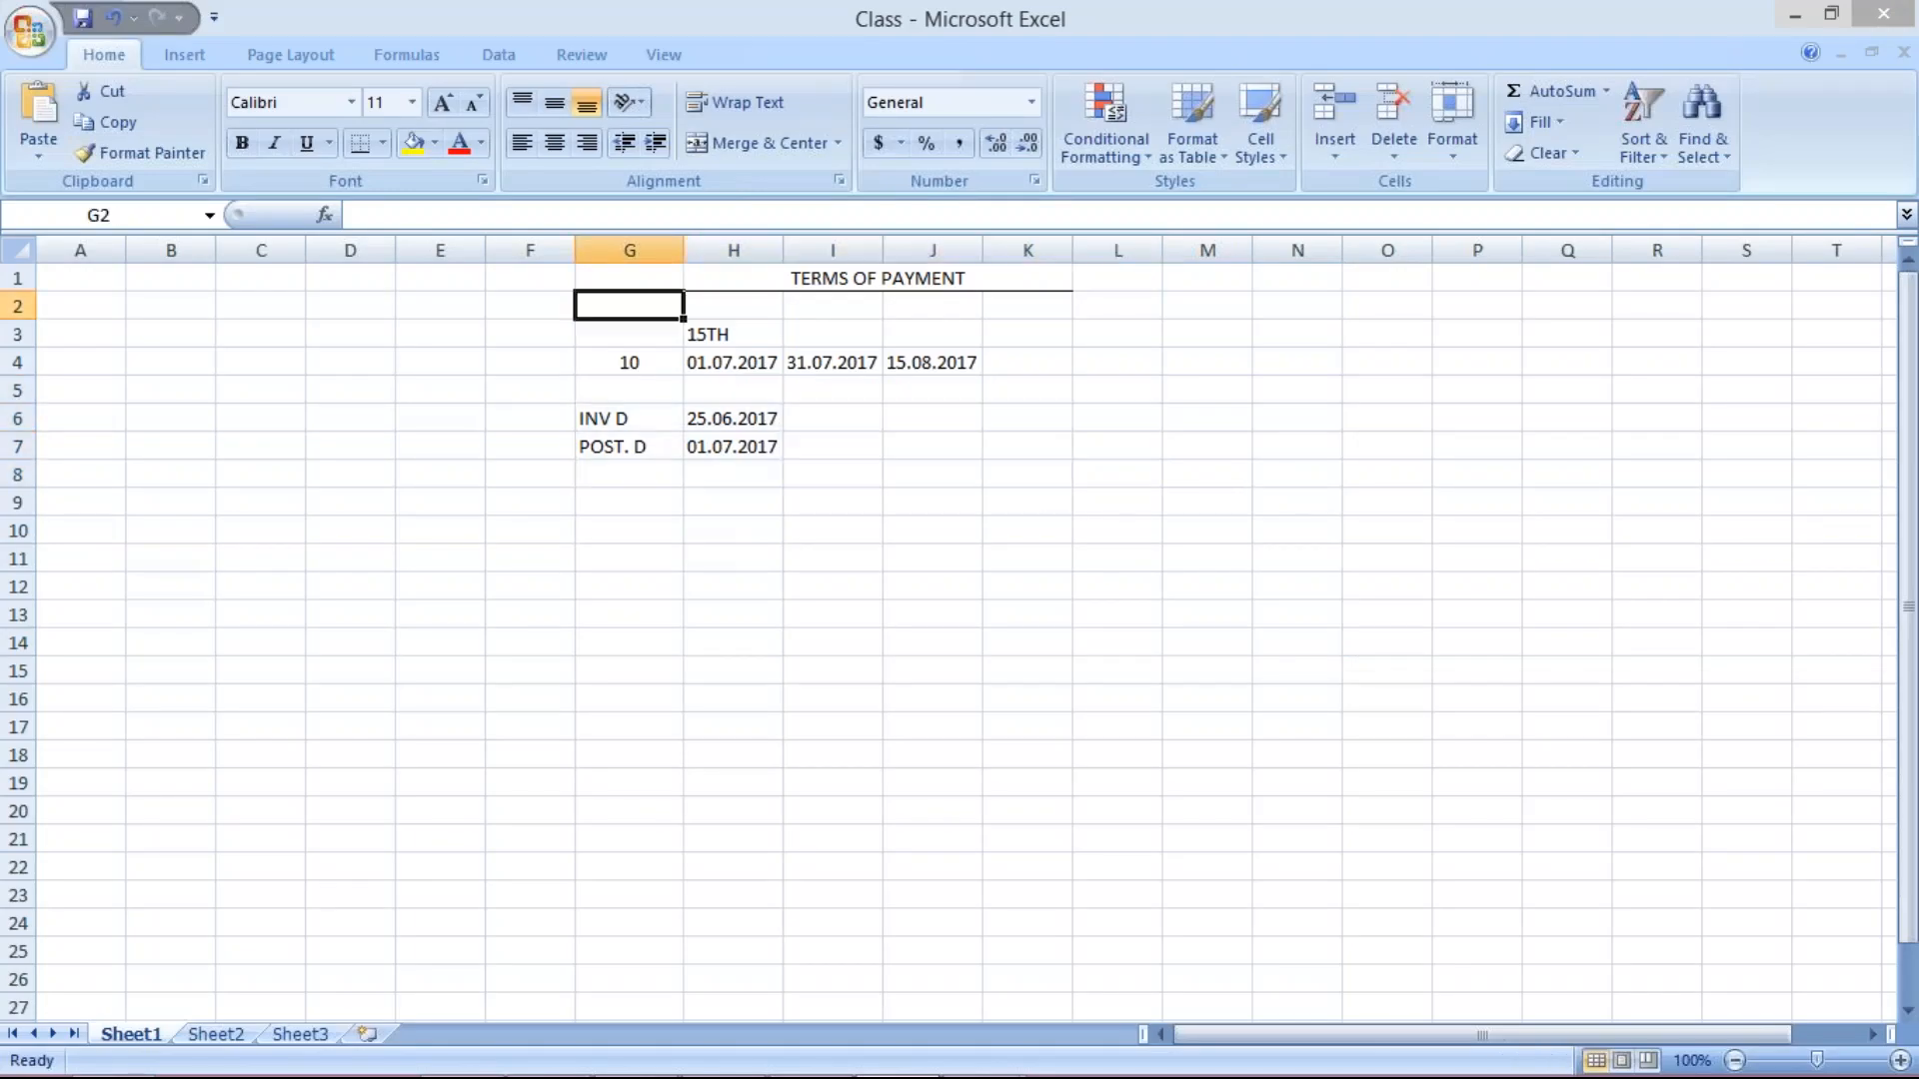
left_click(935, 464, "shift")
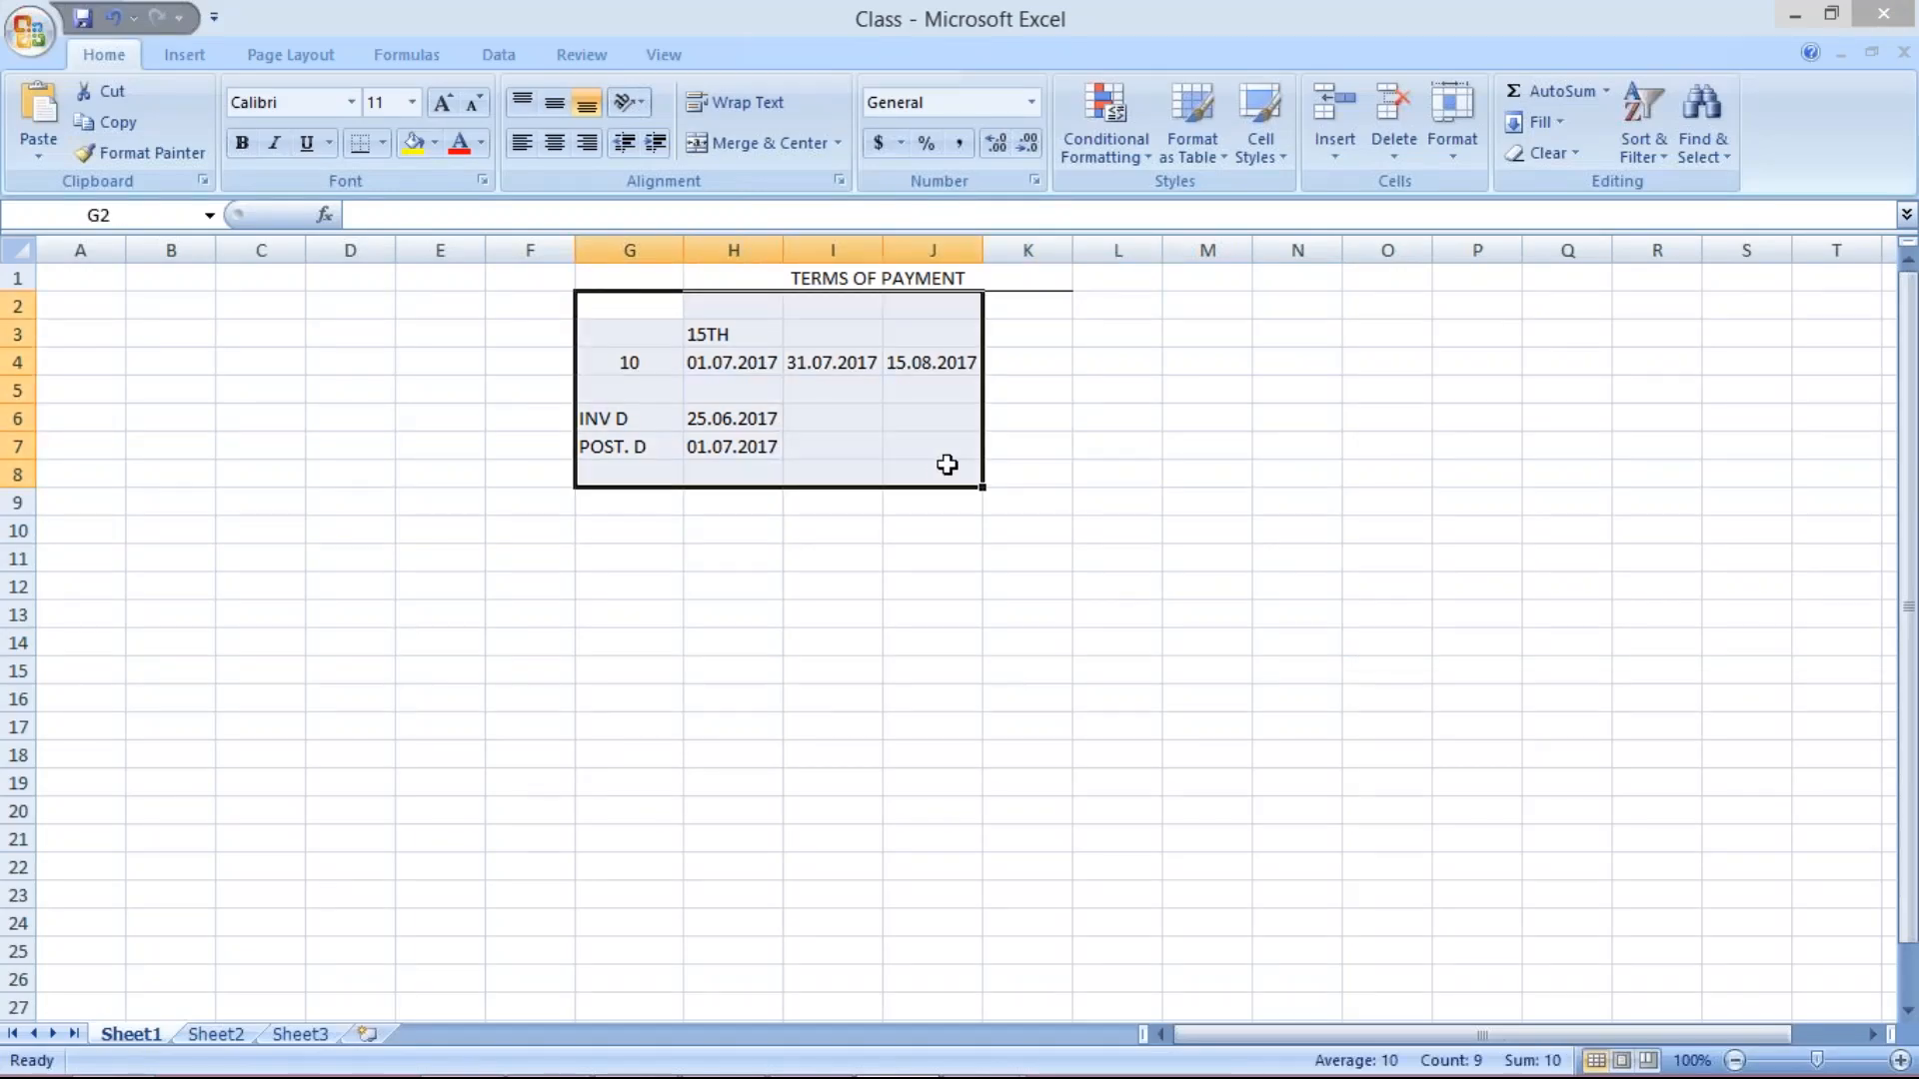
key("Delete")
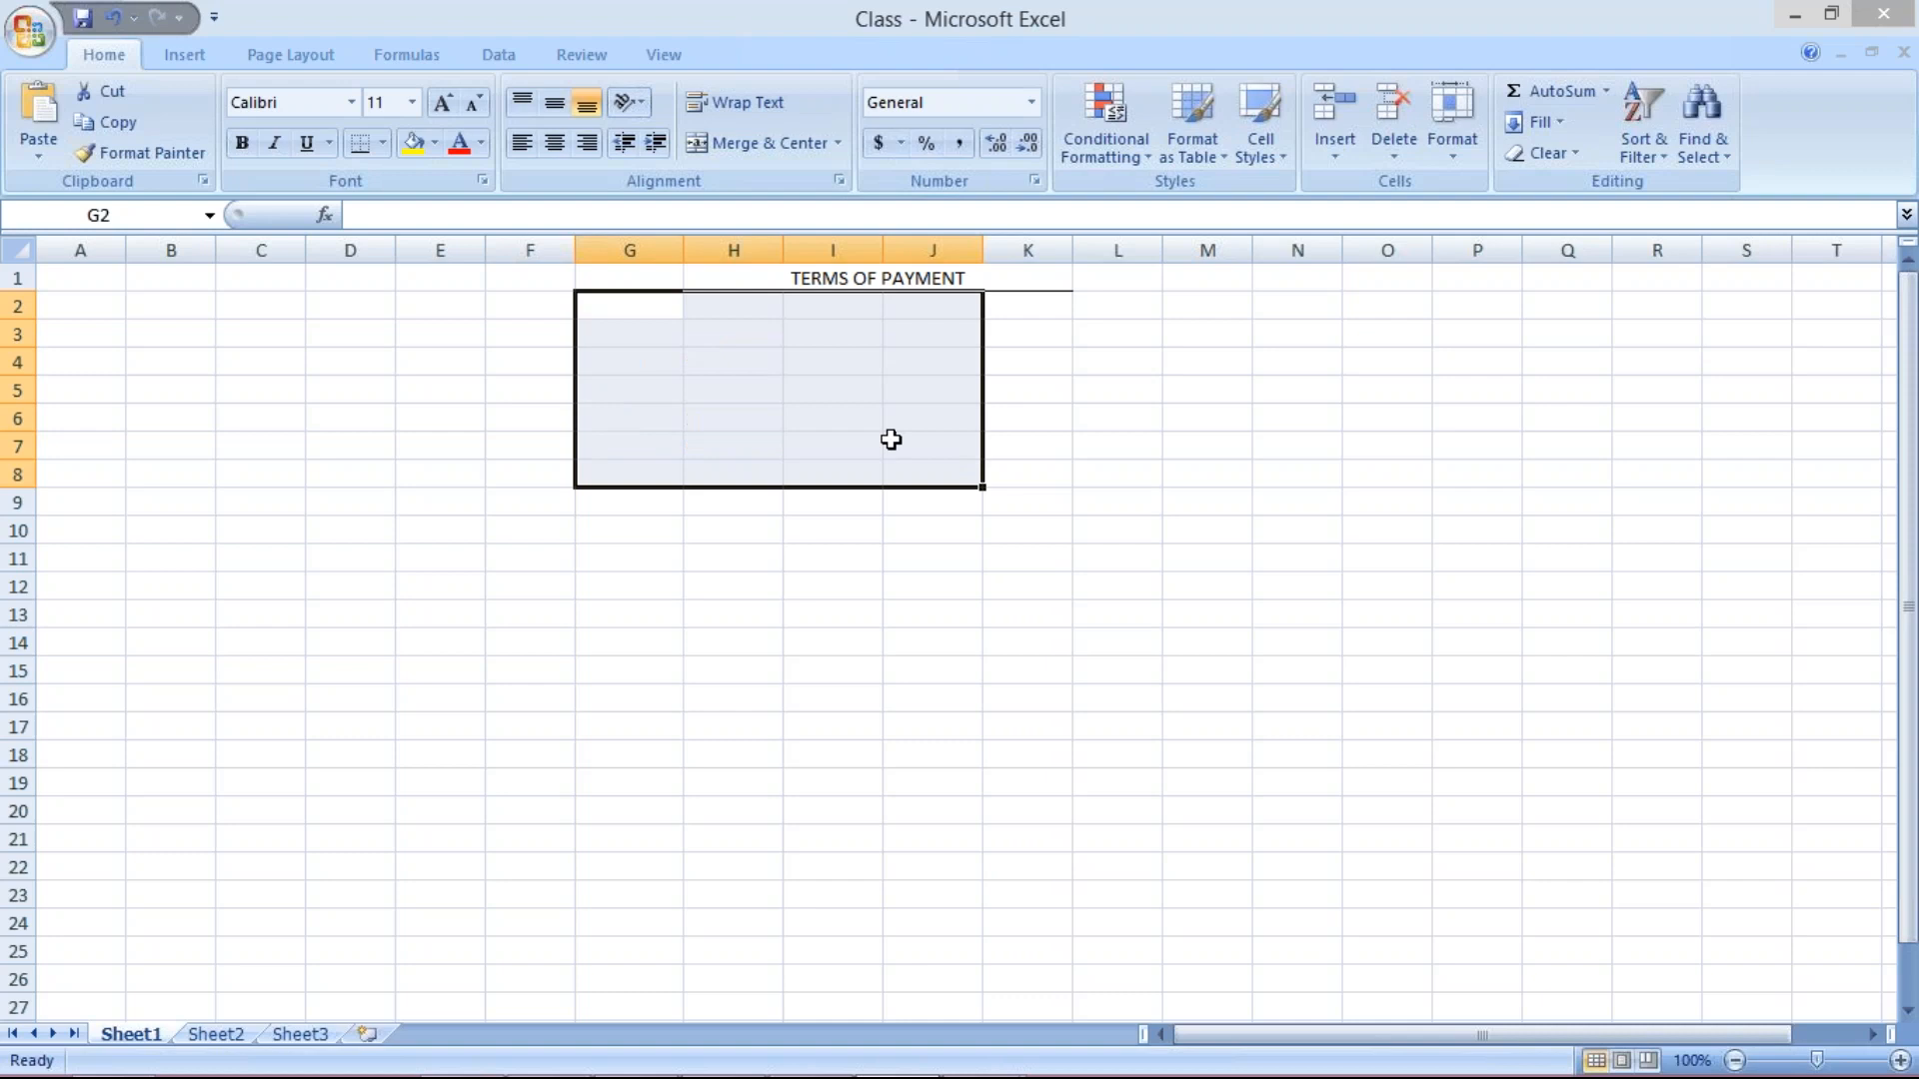
left_click(739, 337)
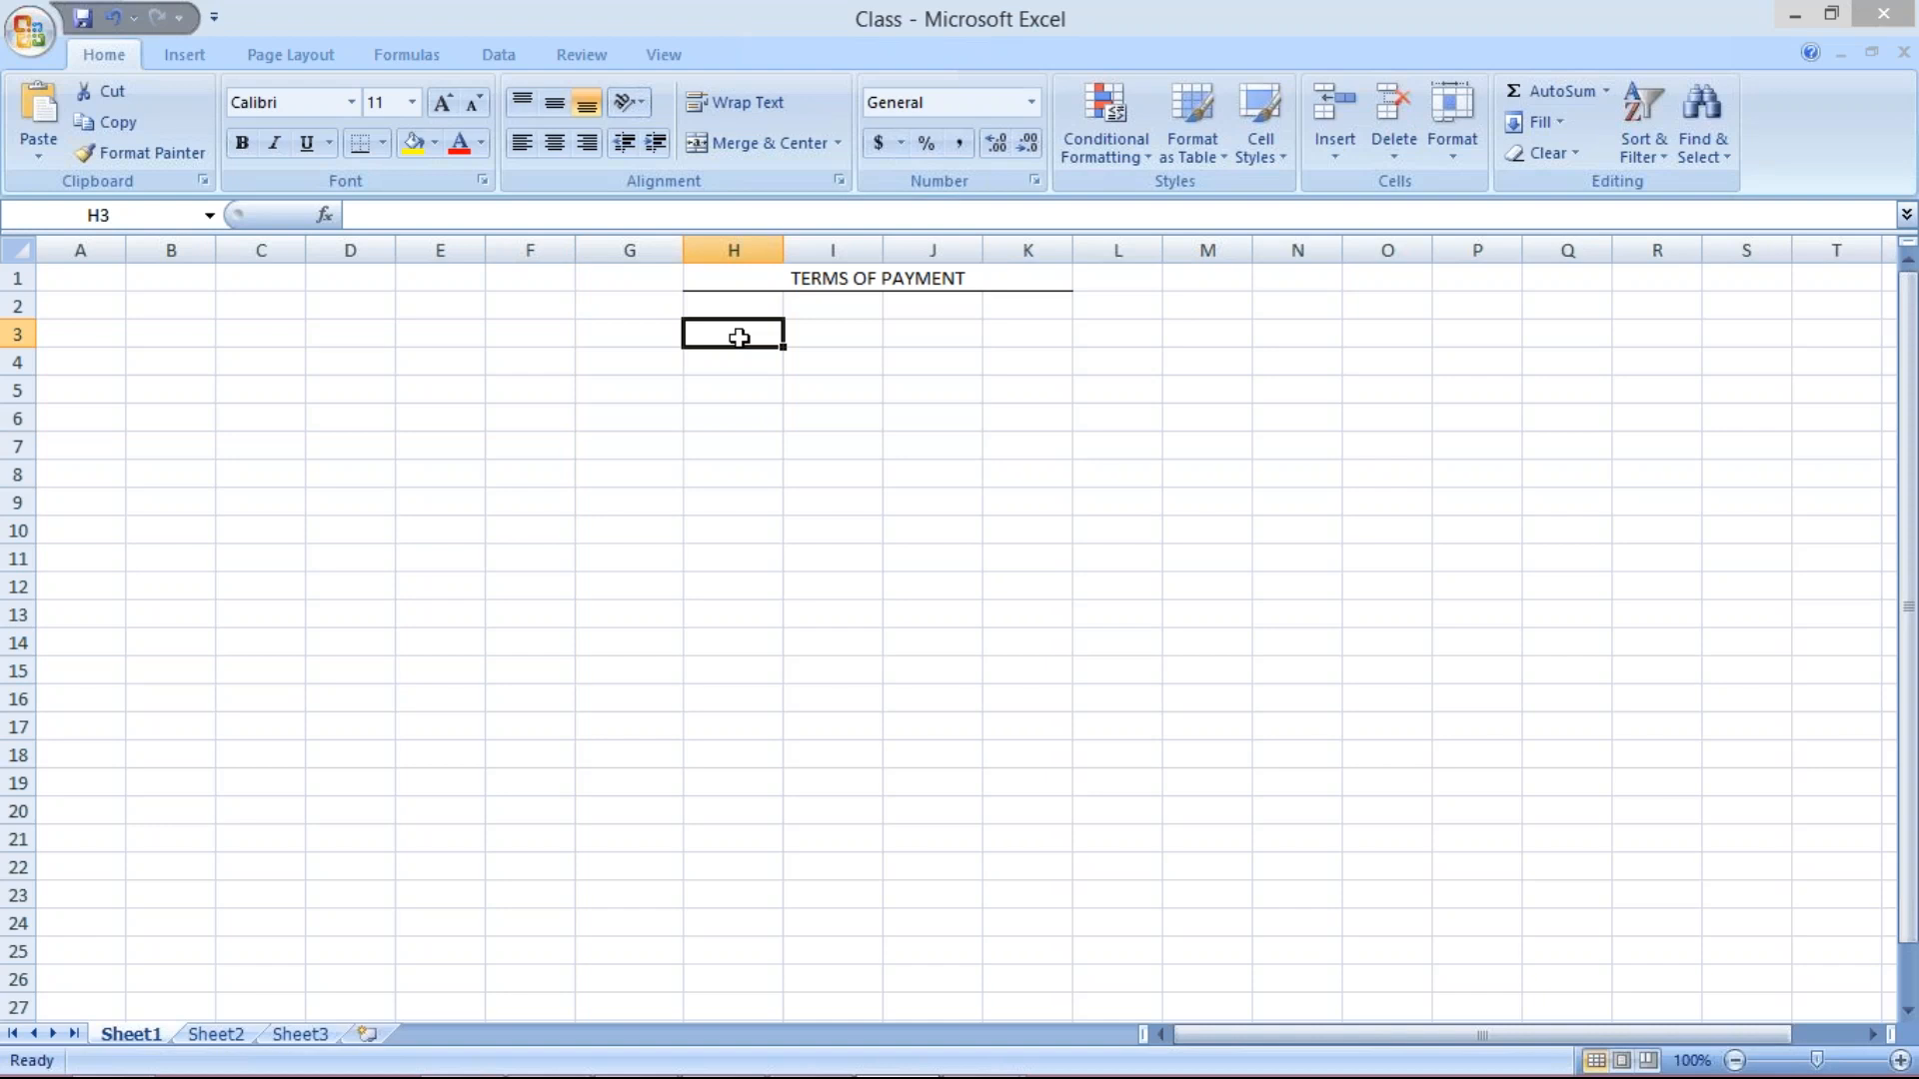
type("1000")
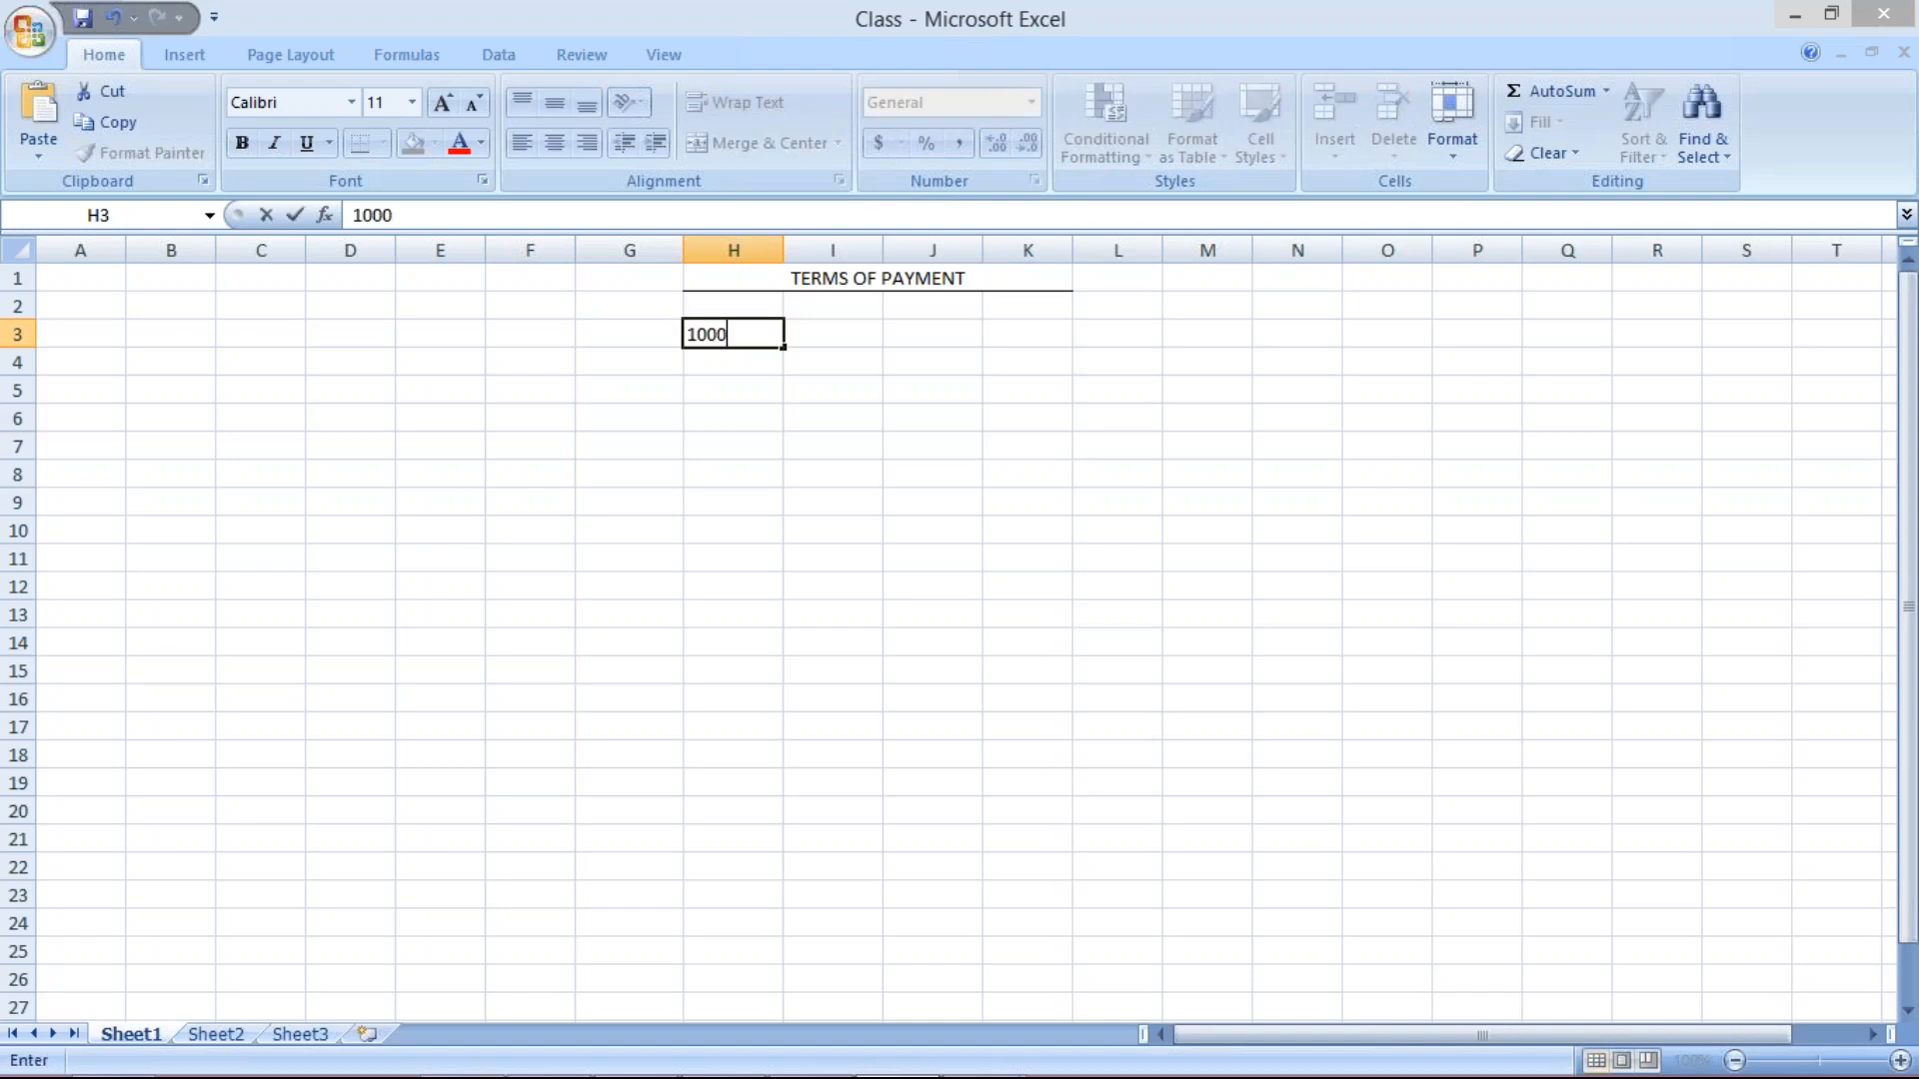
key("Return")
Enter installments 30% 30d, 30% 60D and 40% 90D in I3 through K3.
left_click(857, 340)
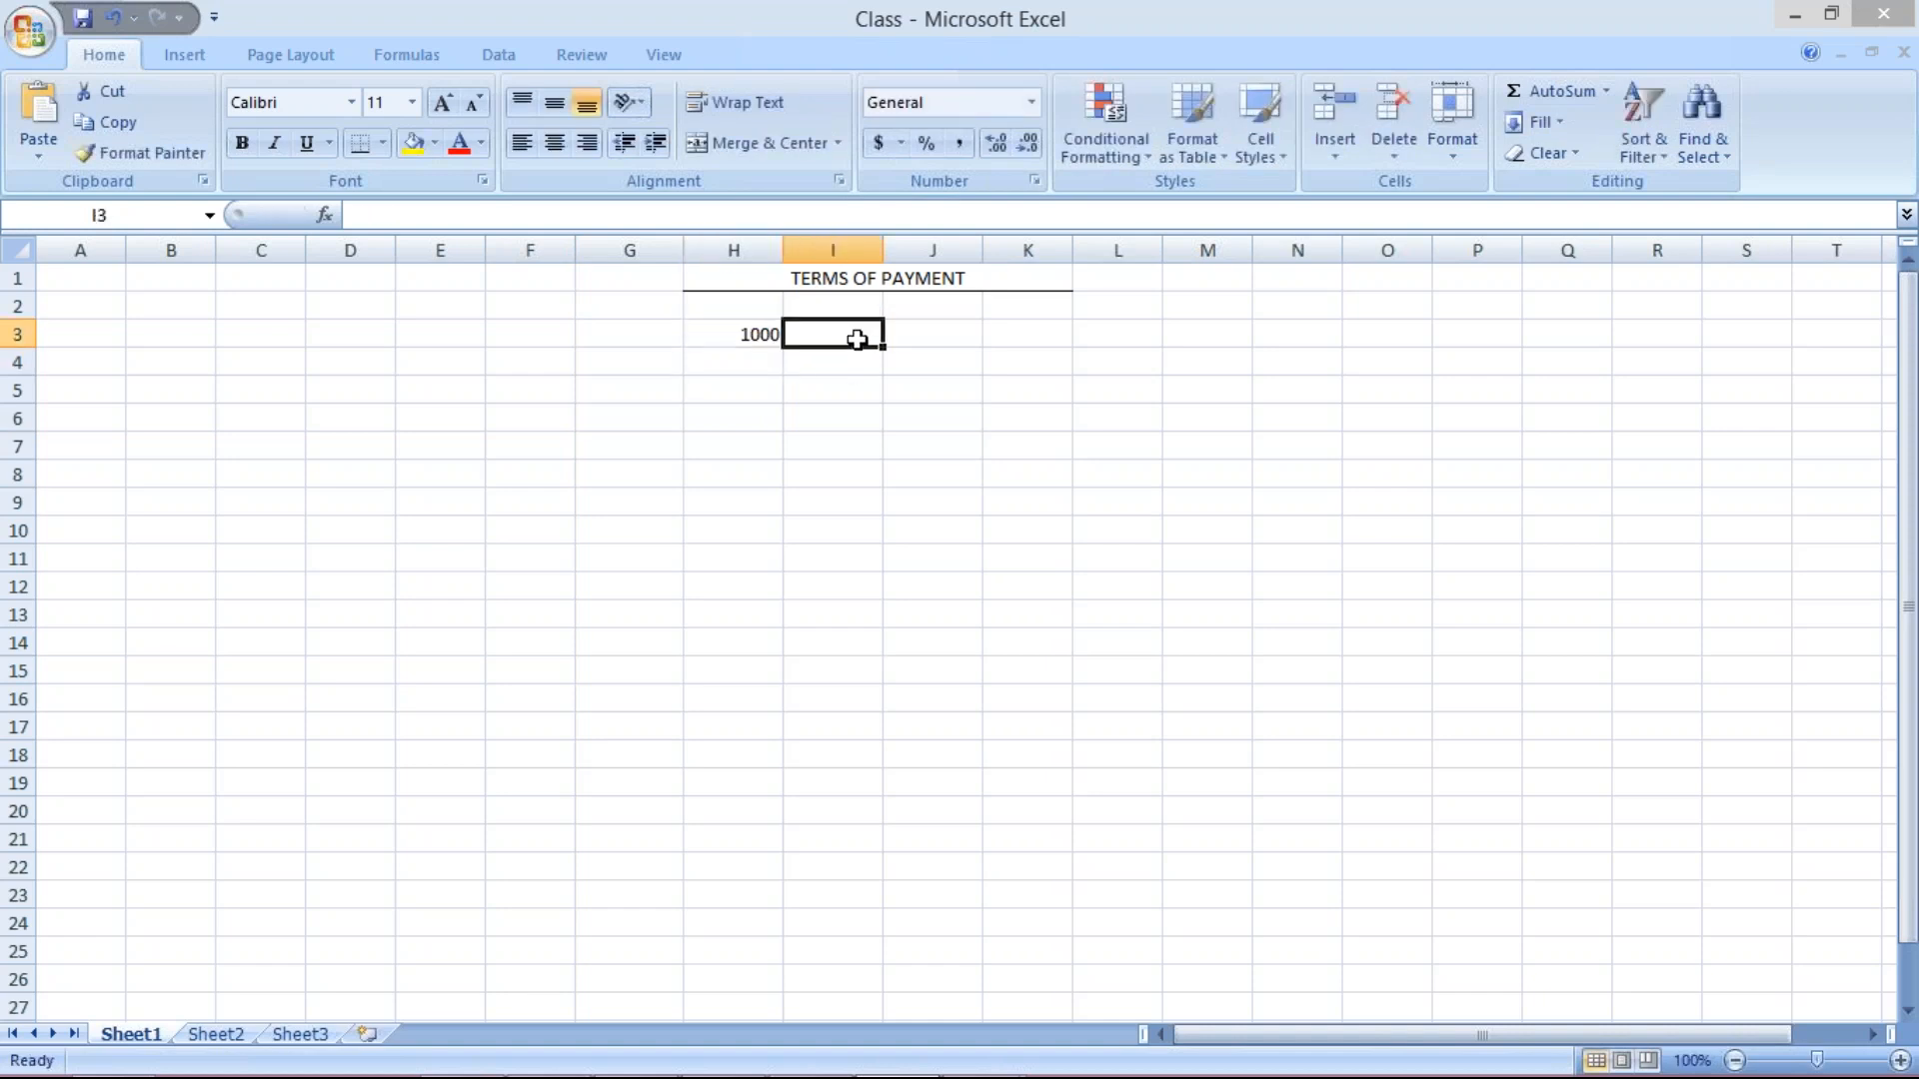
type("30%")
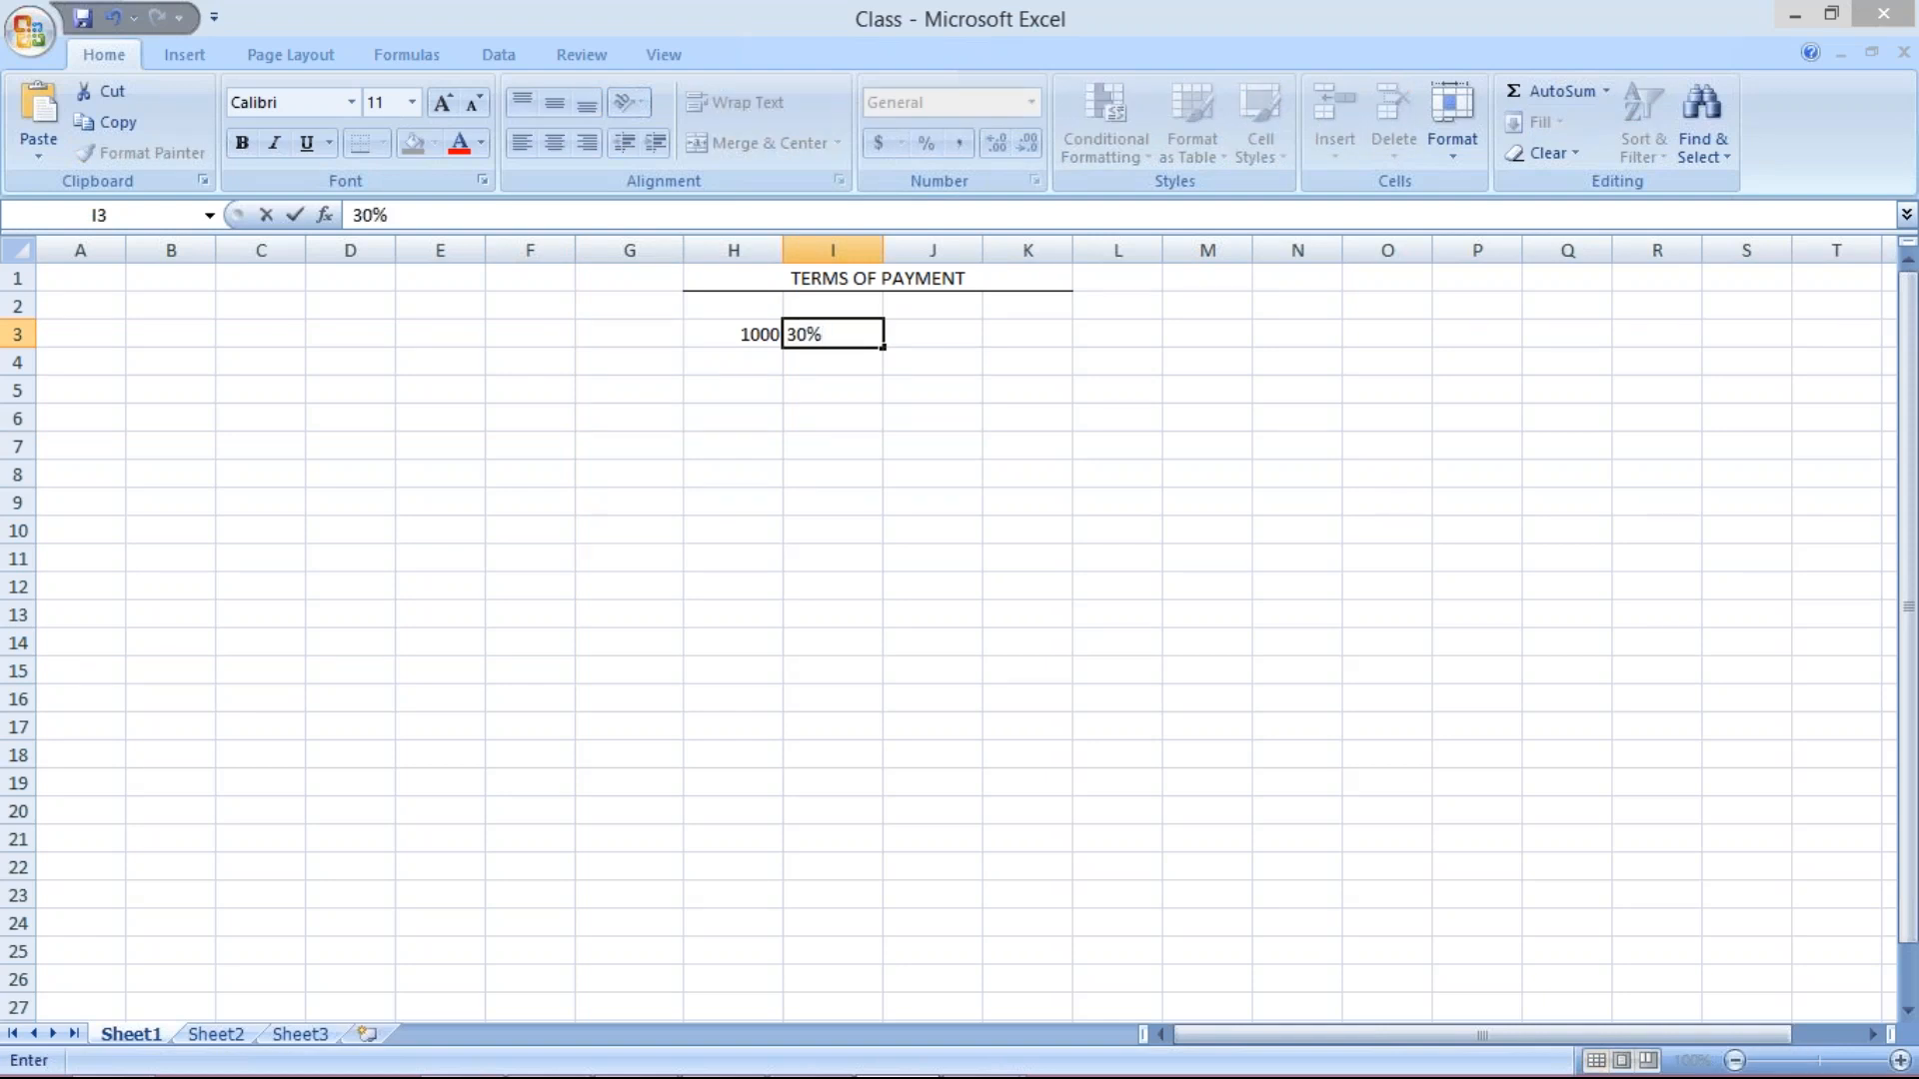
type(" 30d")
key("Tab")
type("30% 60")
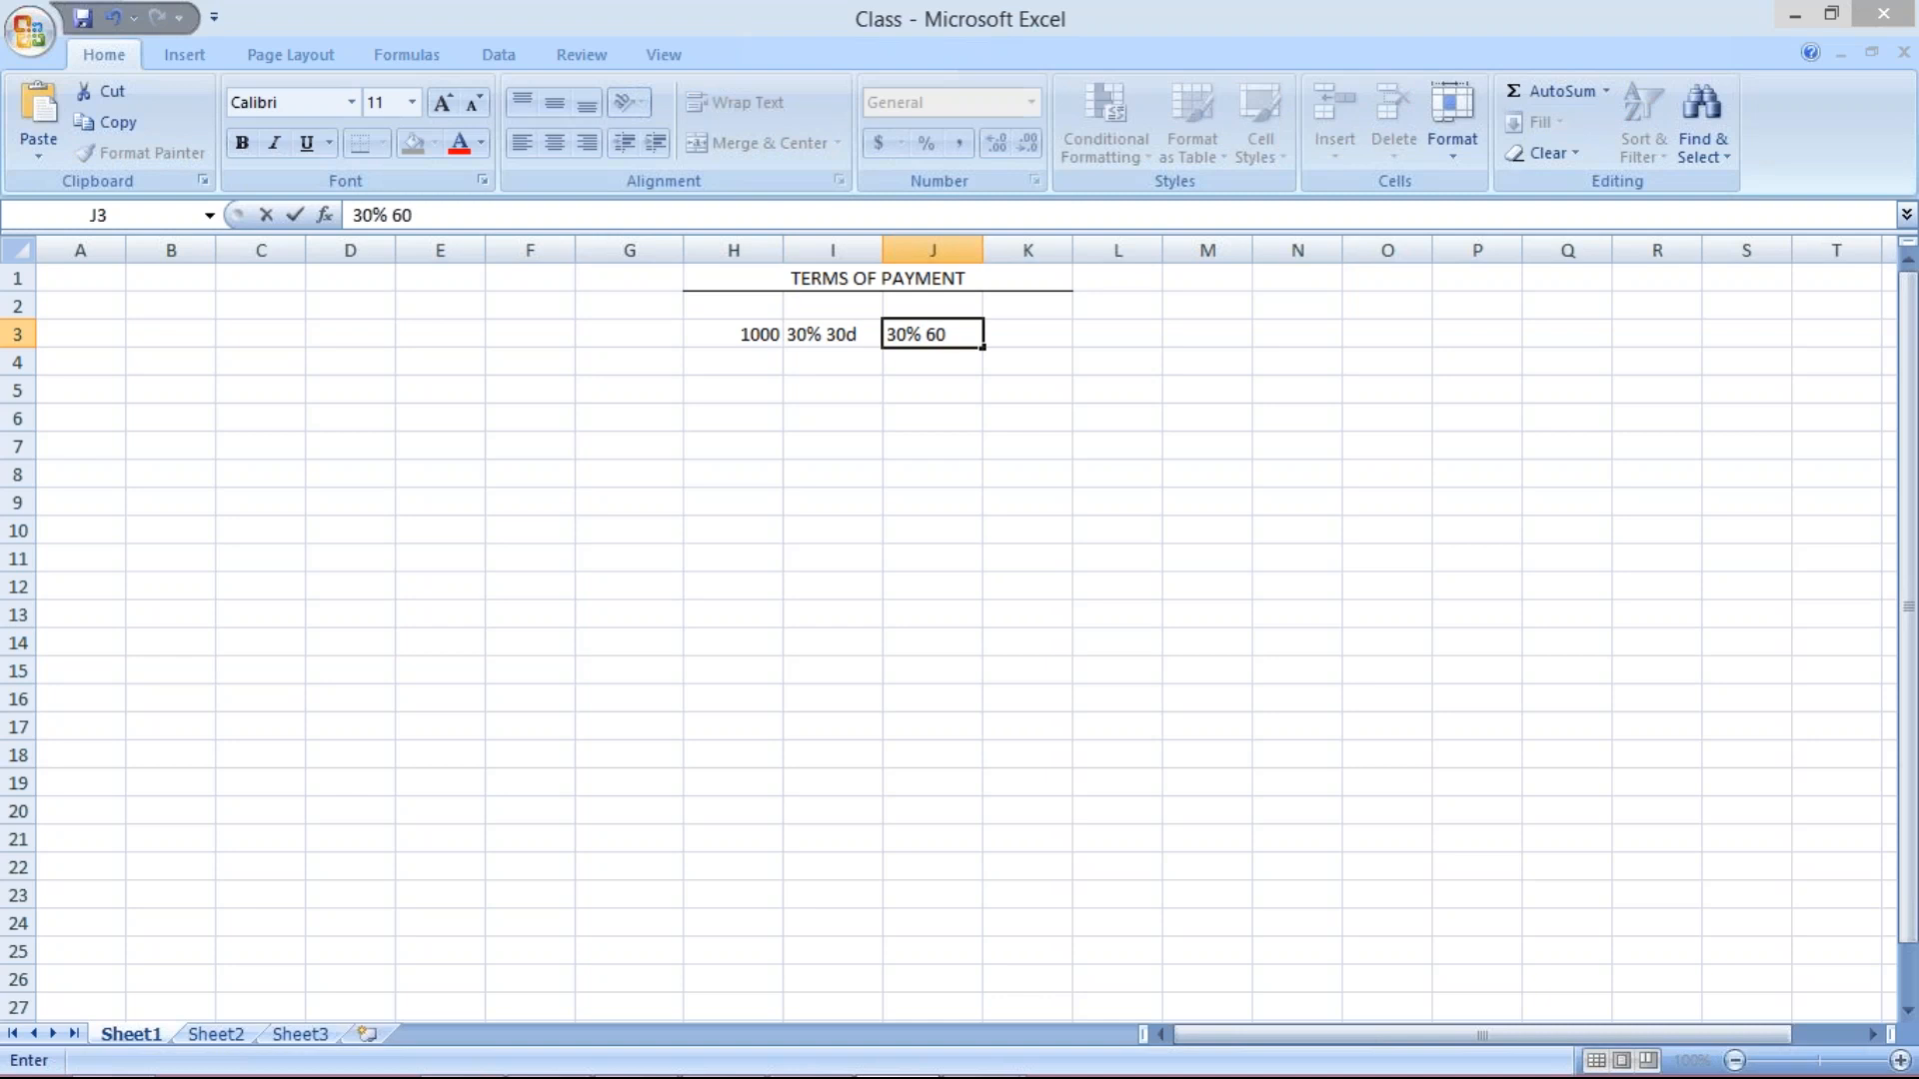
type("D")
left_click(1029, 334)
type("40")
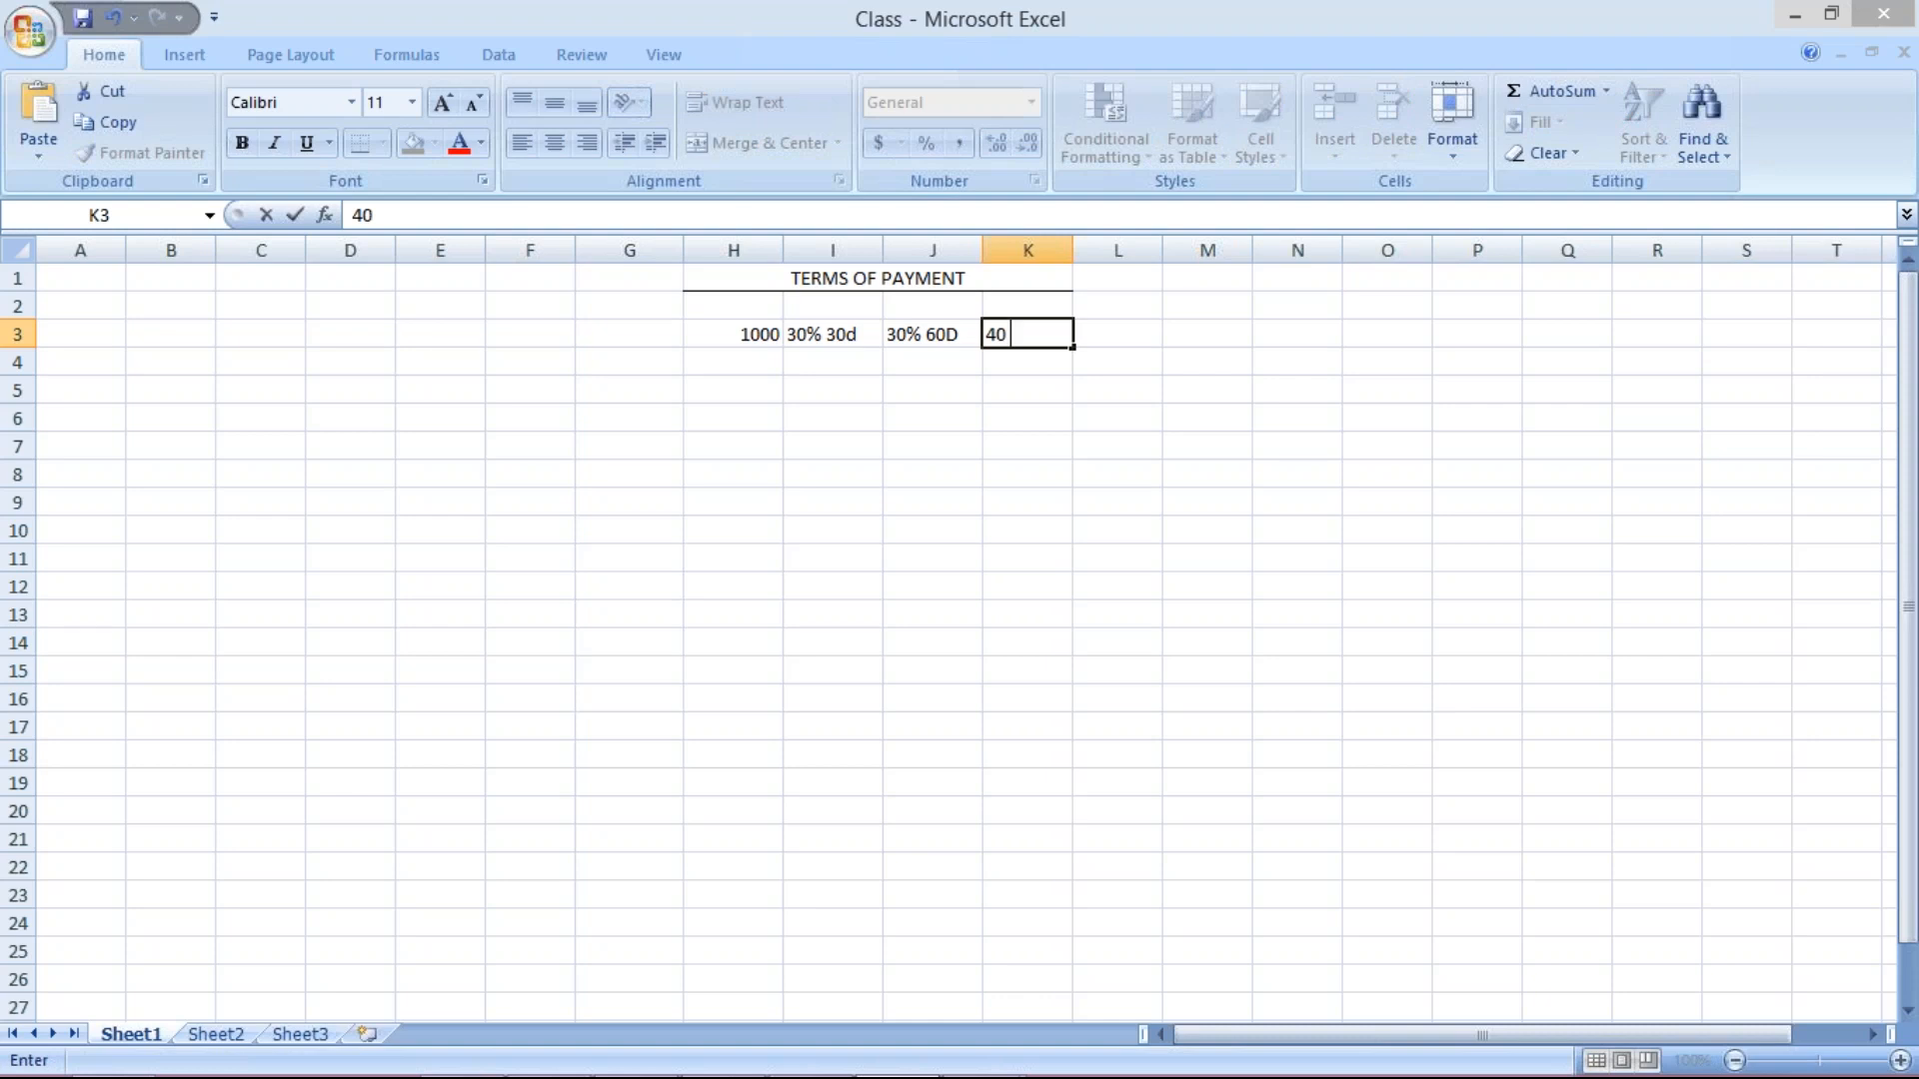
type(" 90D")
left_click(1009, 335)
type("%")
key("Return")
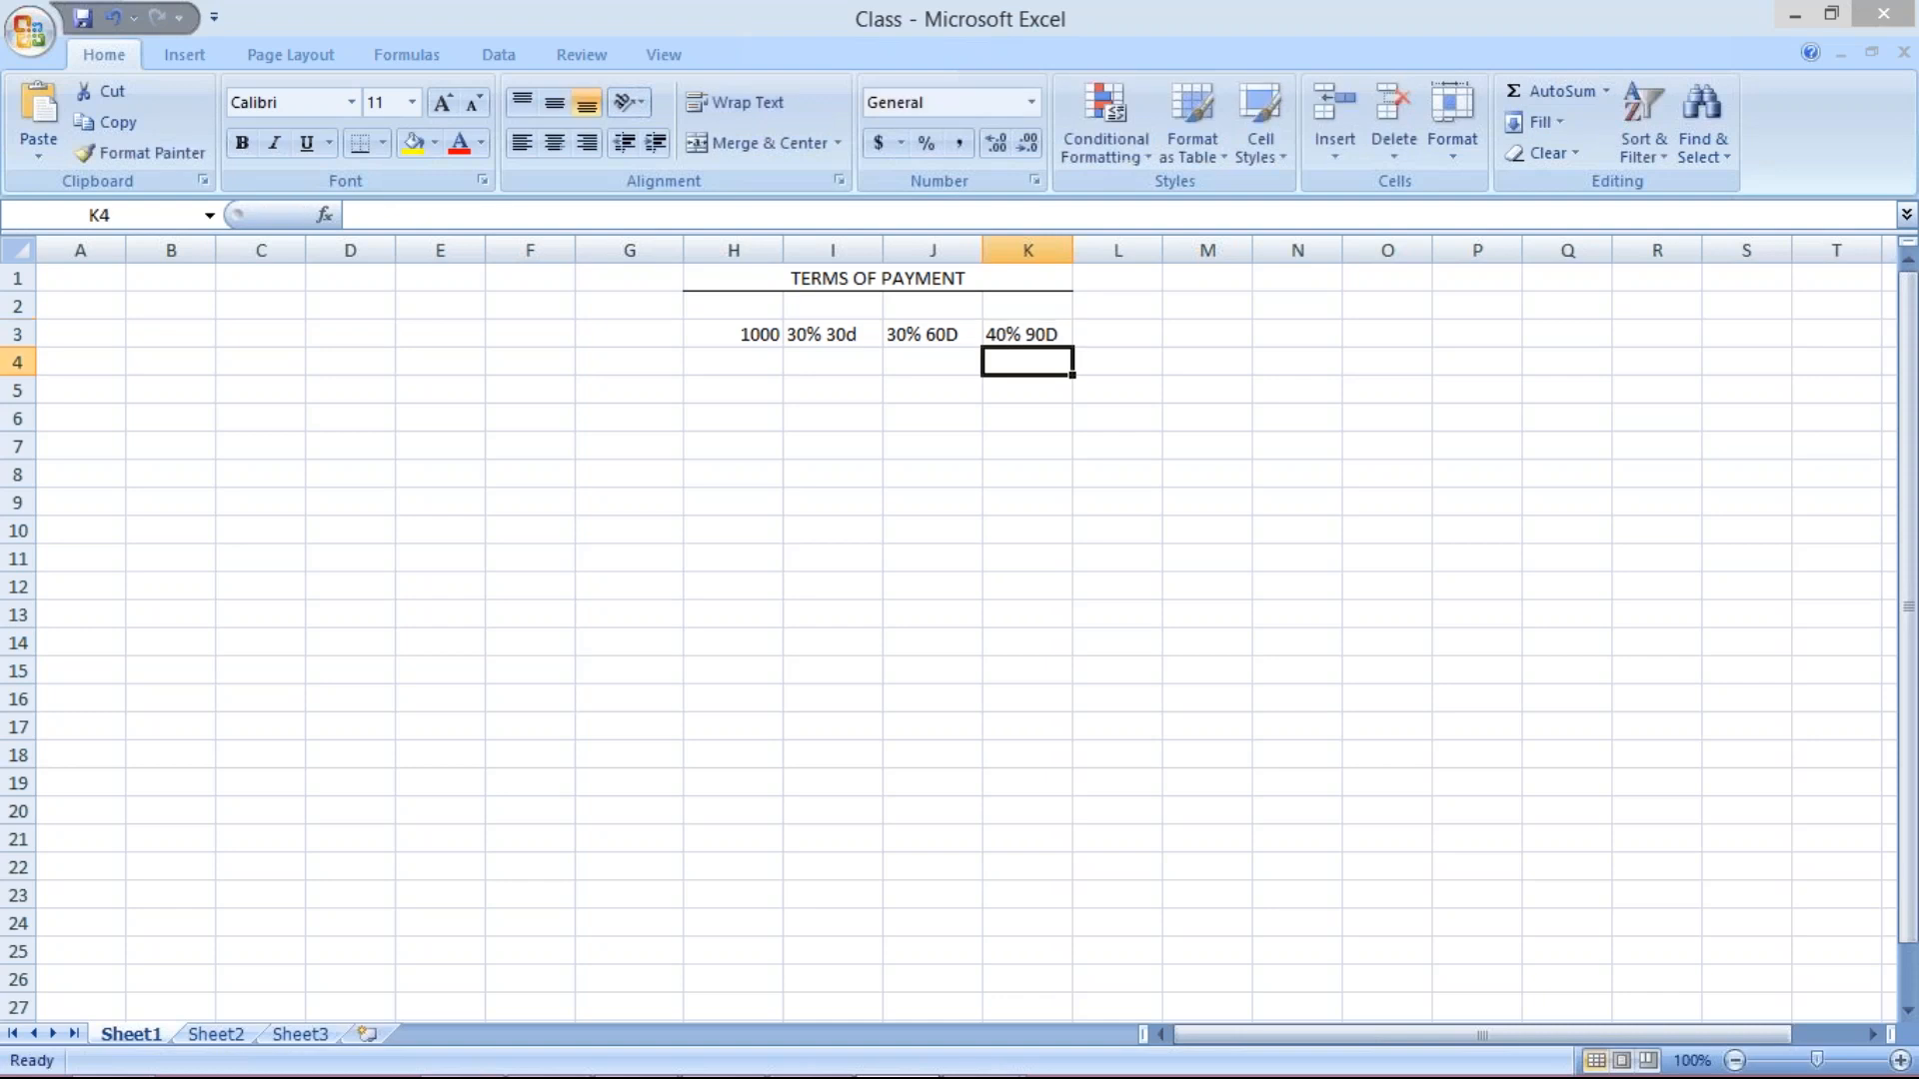
Correct I3 to read 30% 30D with an uppercase D.
left_click(994, 471)
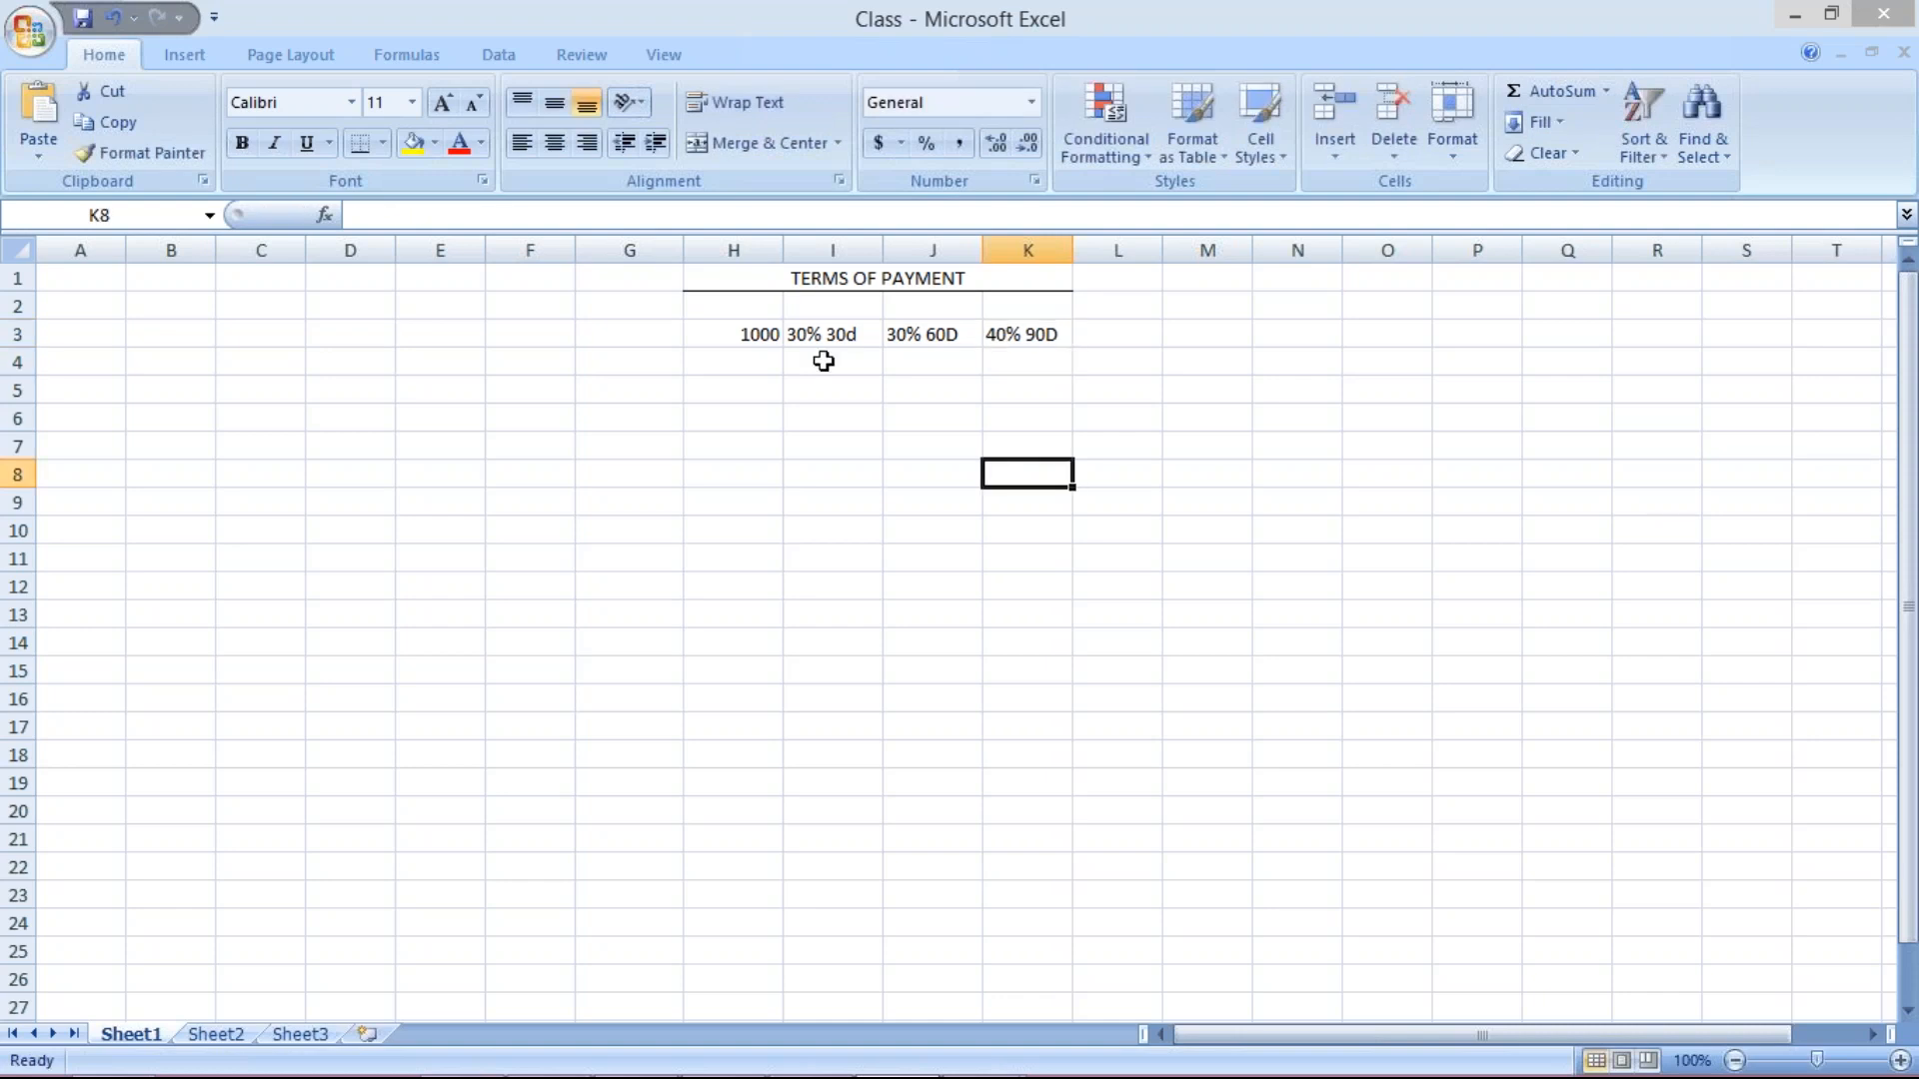
left_click(830, 333)
left_click(440, 217)
key("BackSpace")
type("D")
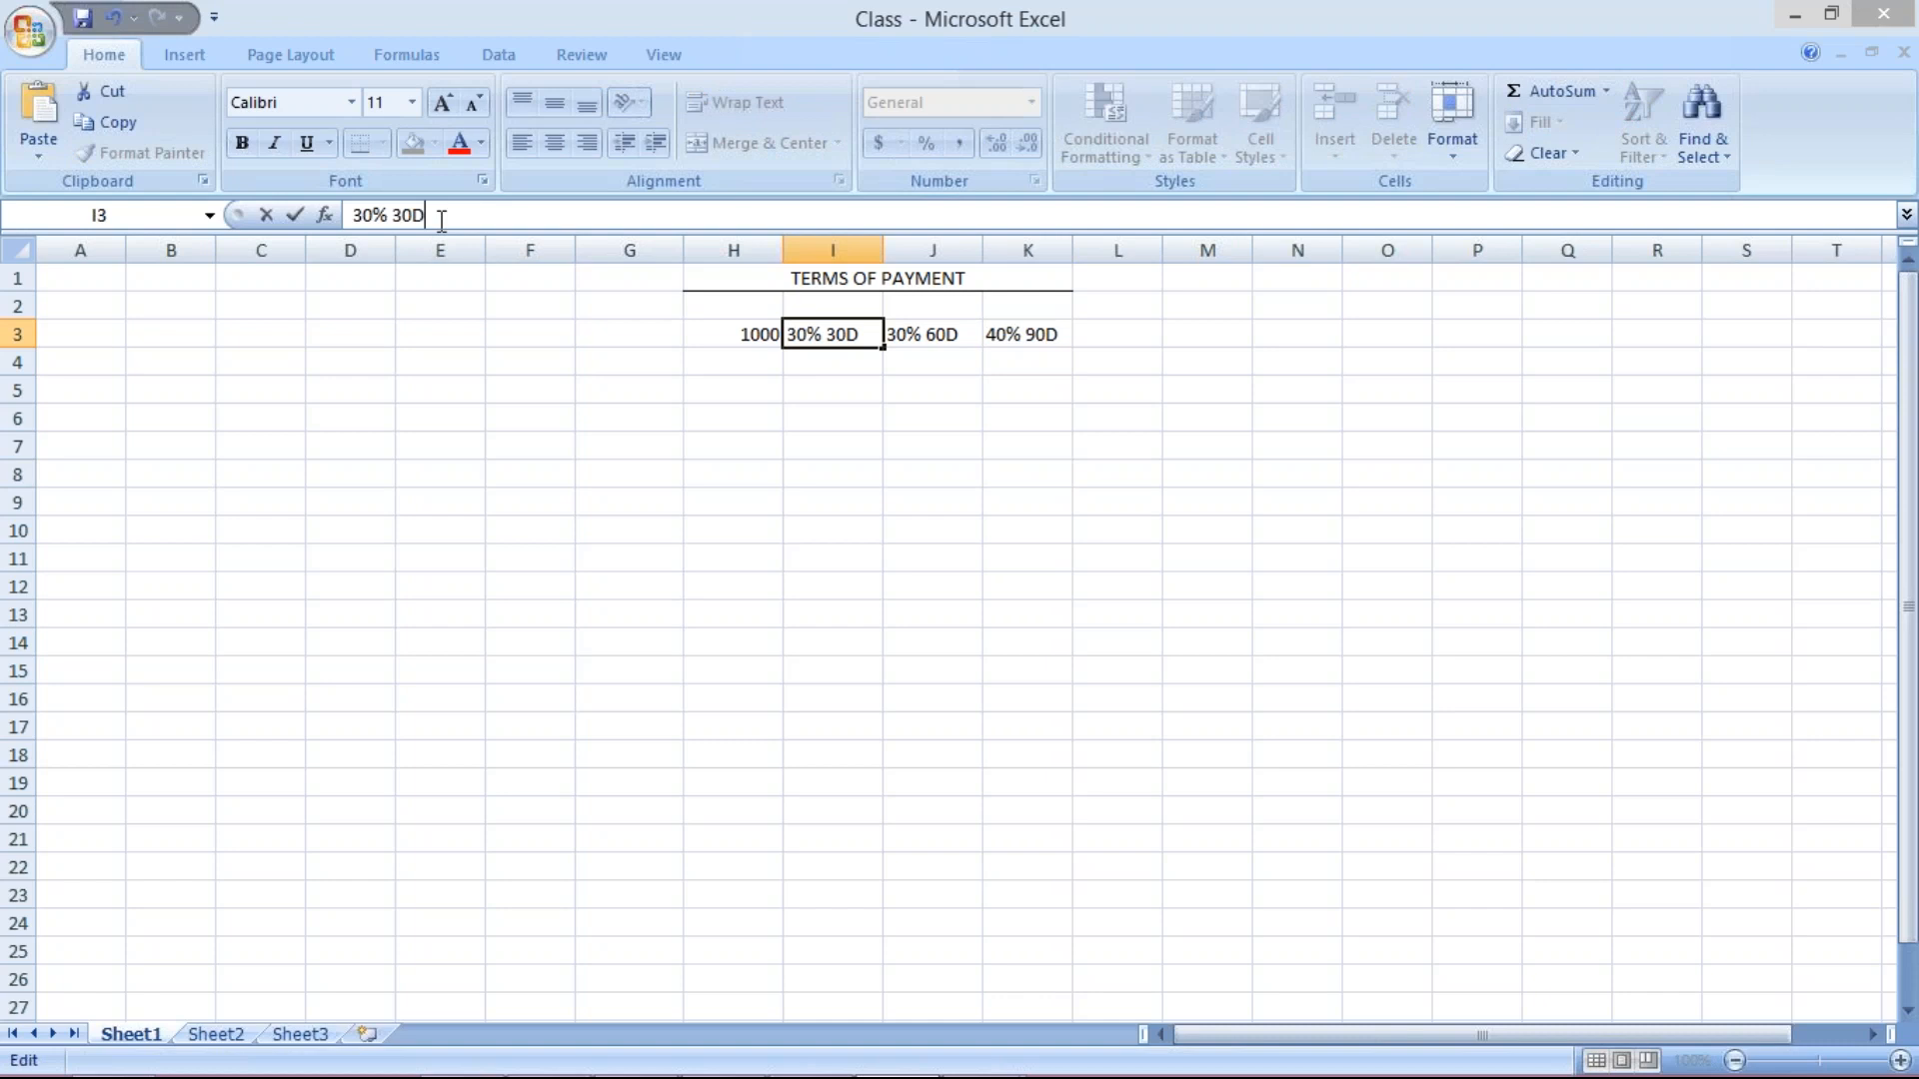
key("Return")
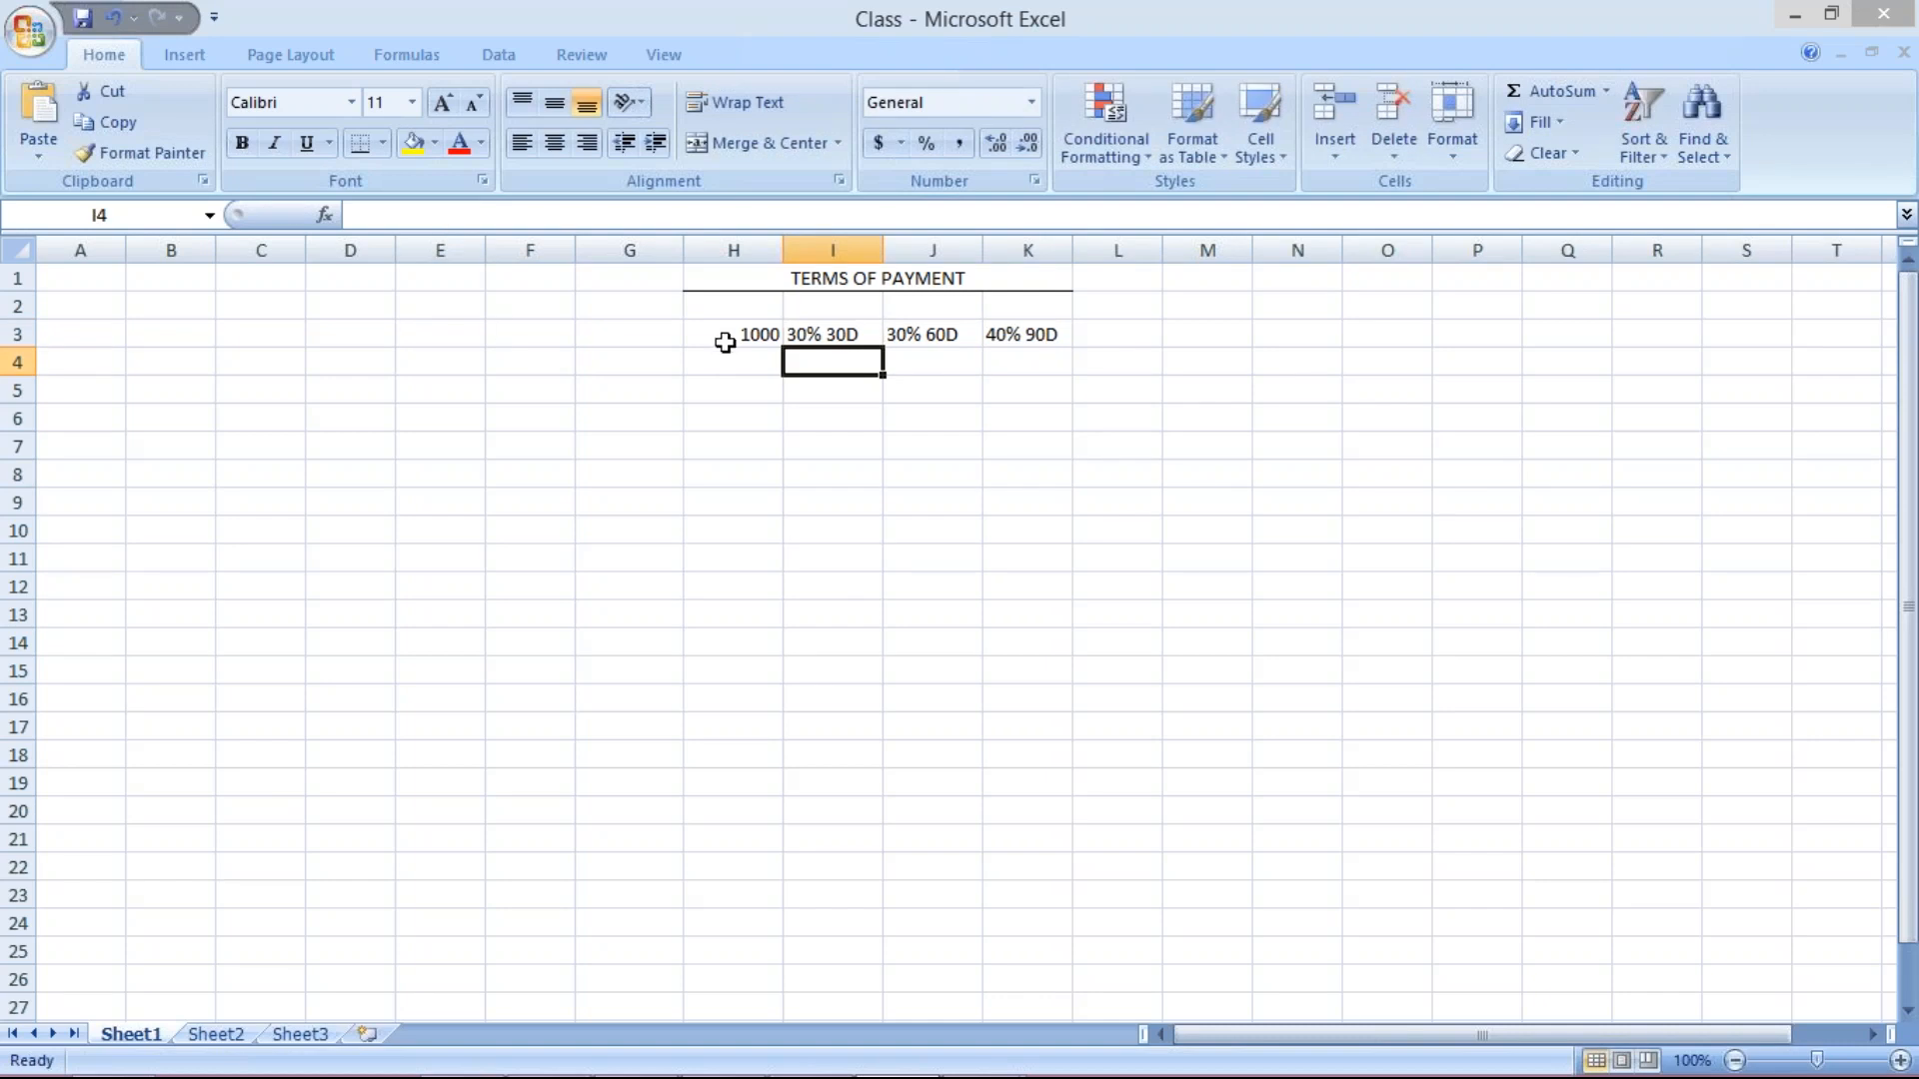
left_click(724, 343)
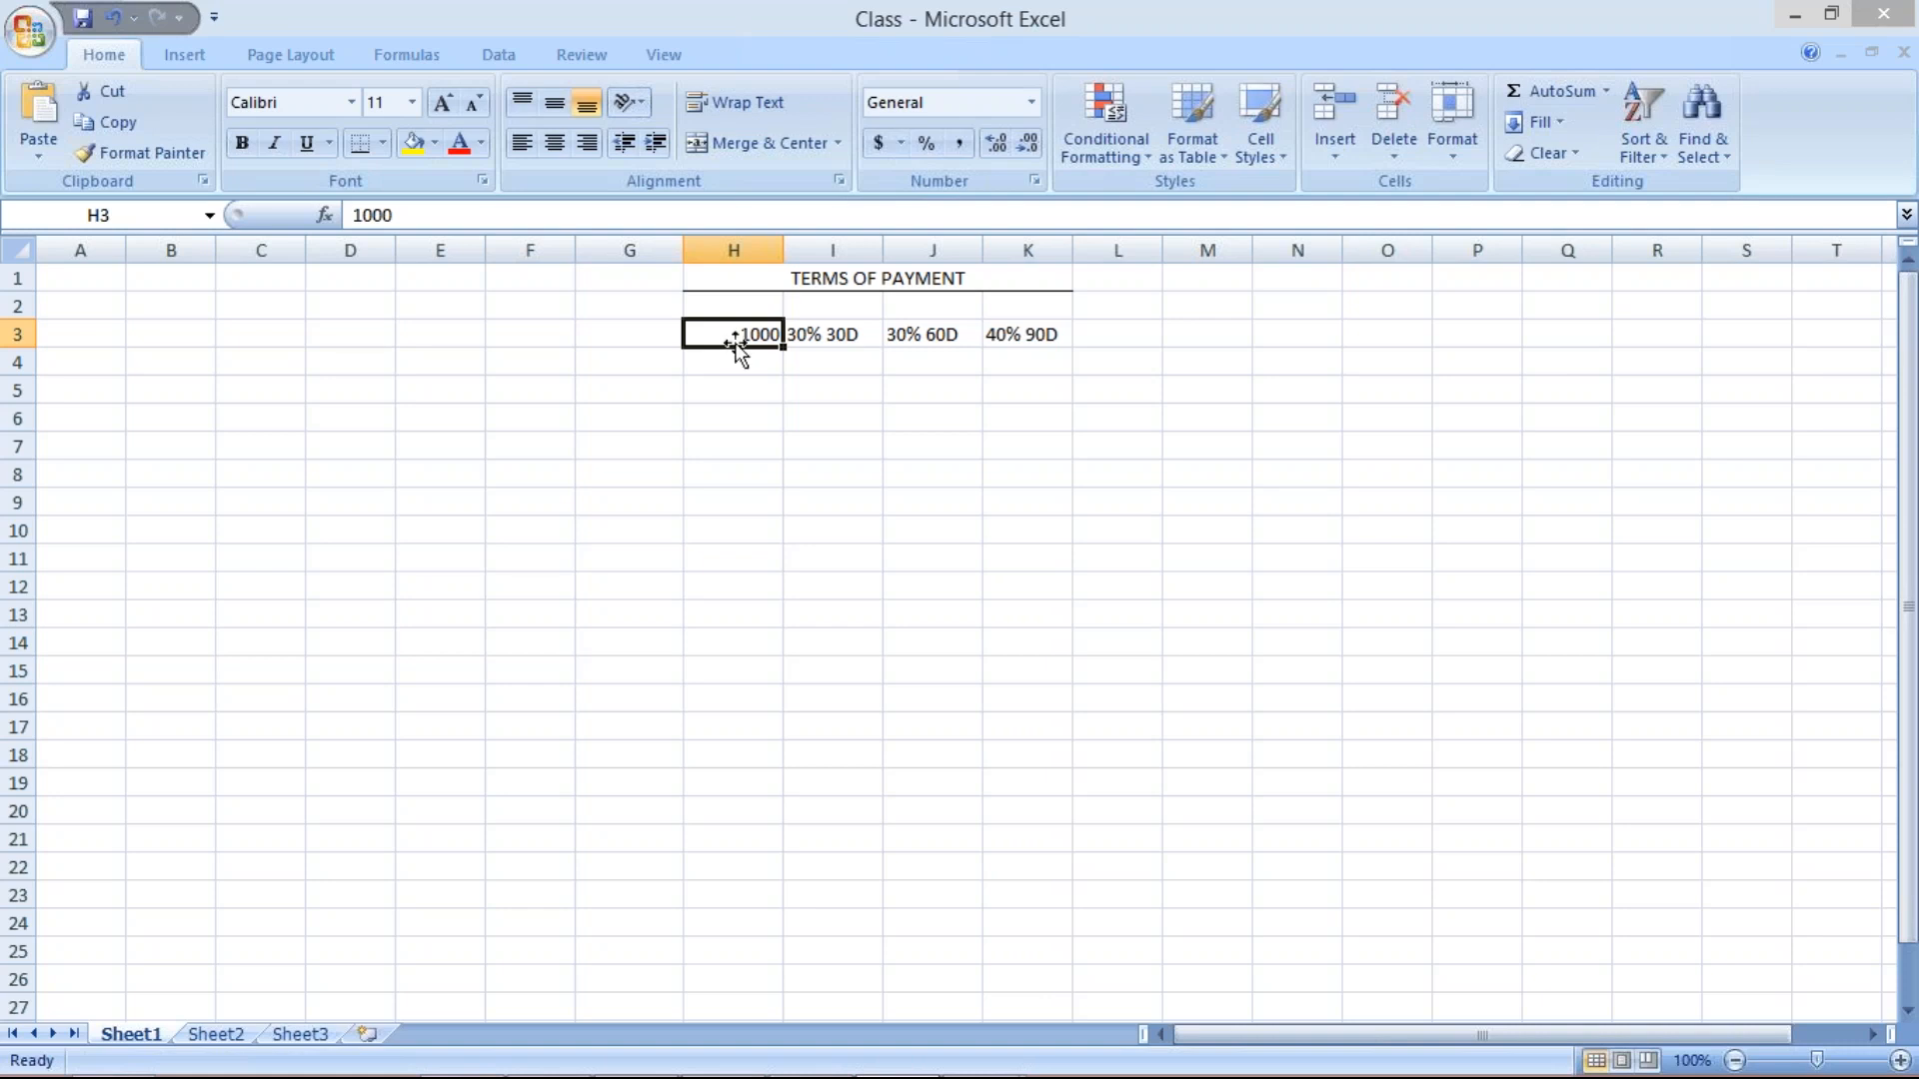
Enter baseline date 01.07.2017 in H2.
left_click(835, 306)
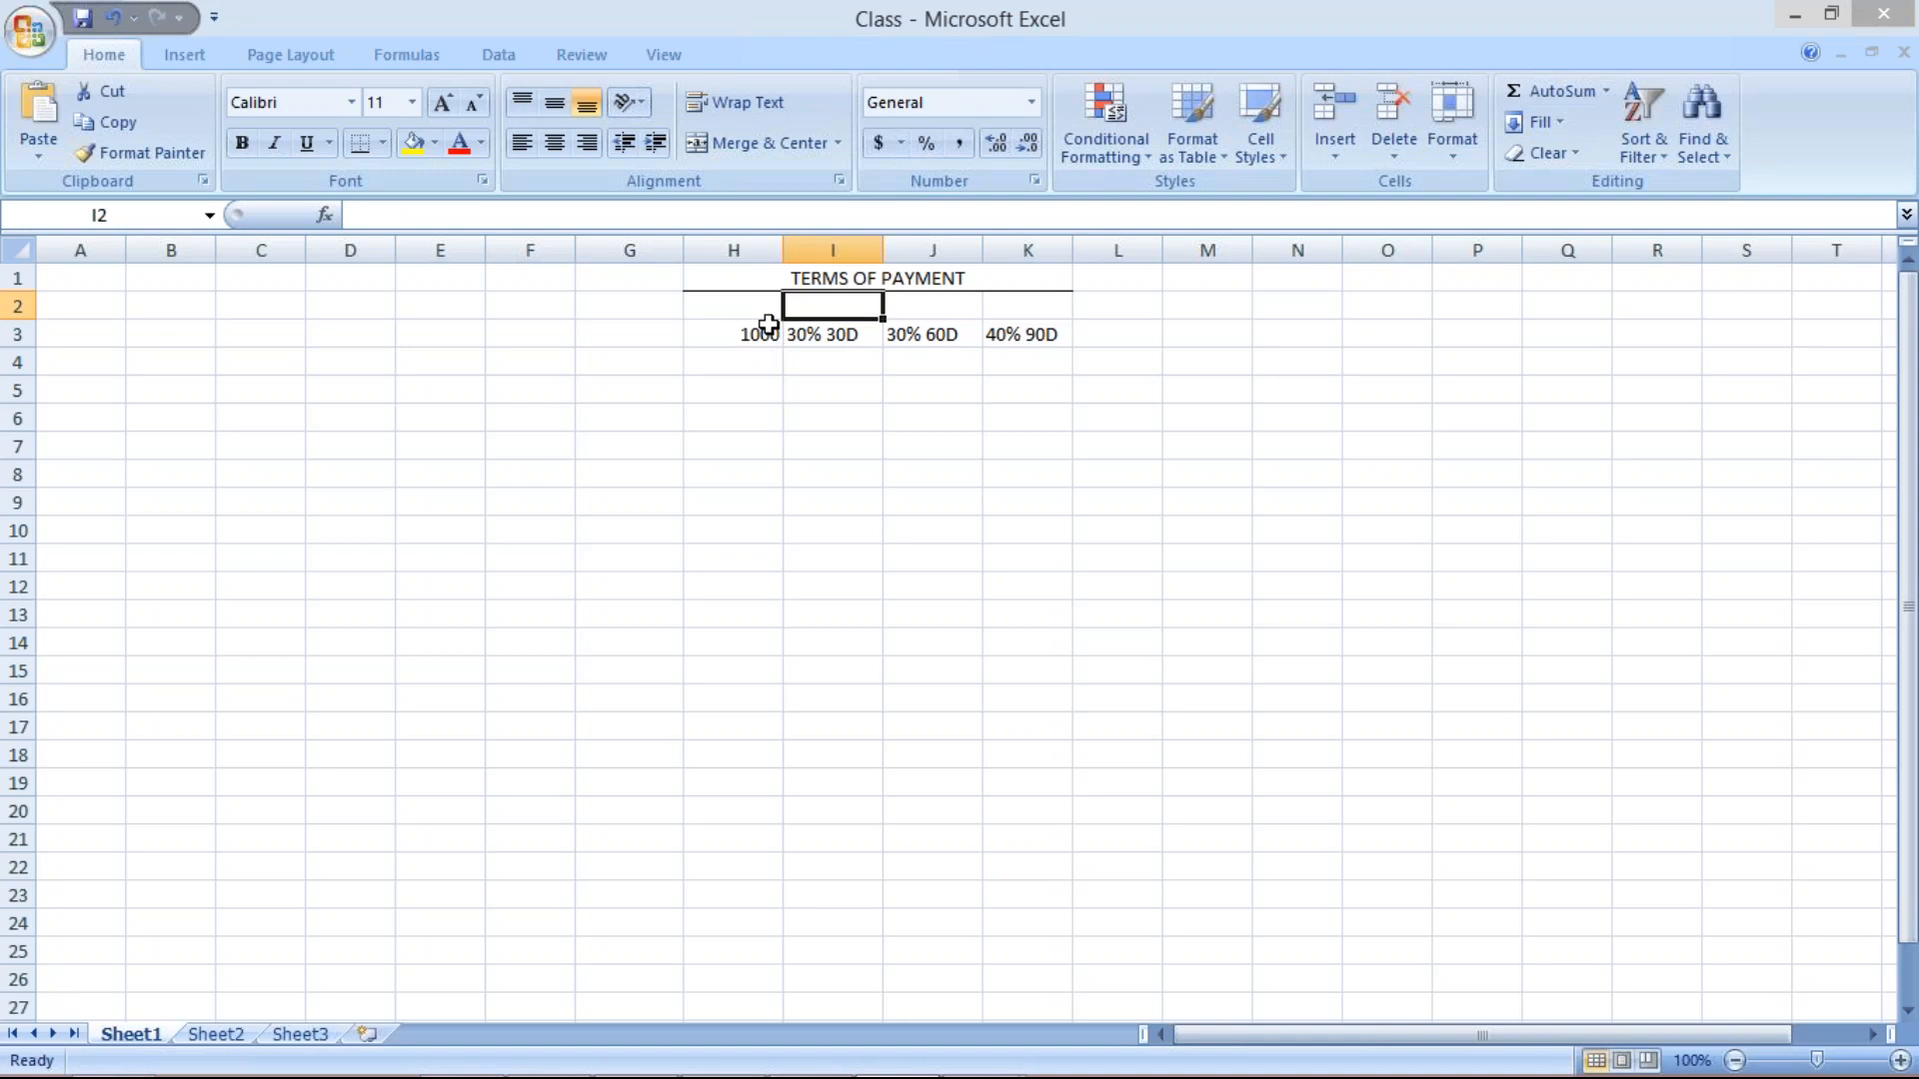
left_click(734, 304)
type("01.07.2017")
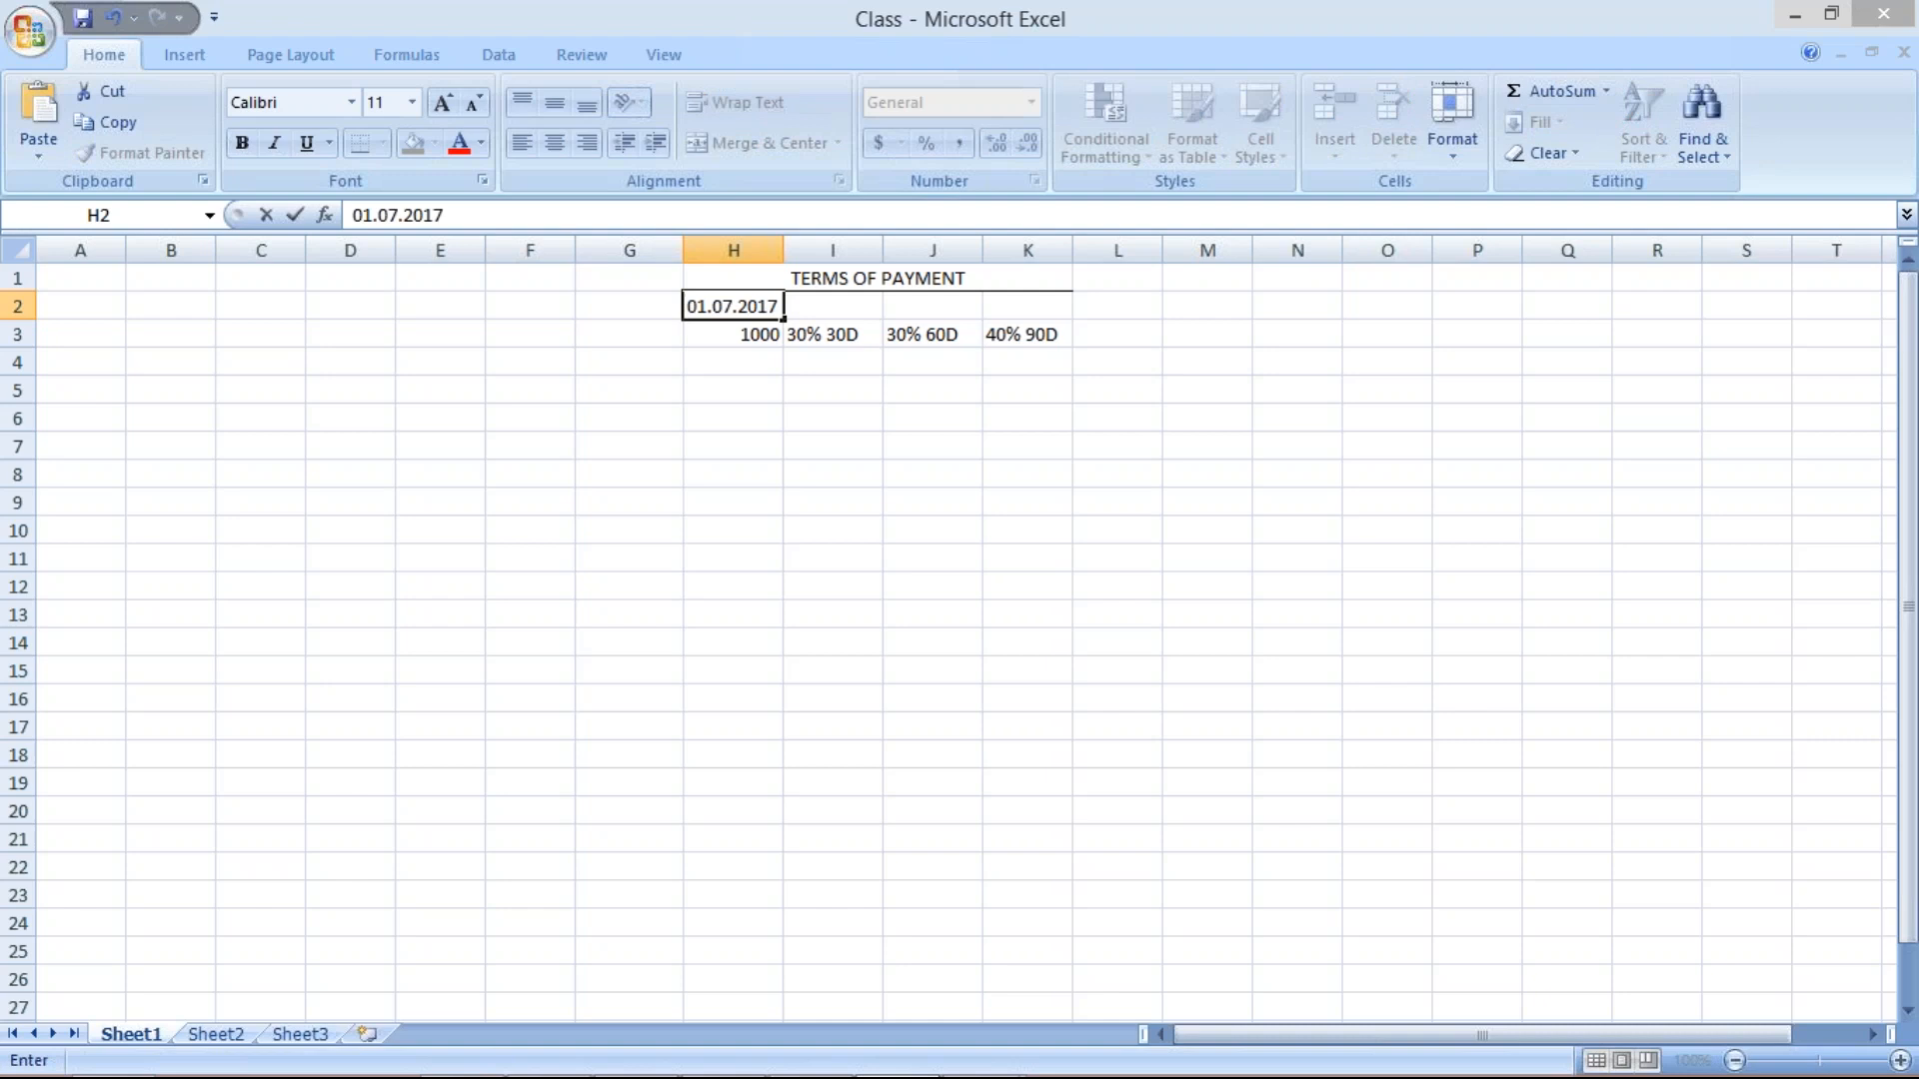
key("Return")
Record the first installment, 300 in I4 due 30.07.2017 in I2, then select columns H–K.
left_click(850, 308)
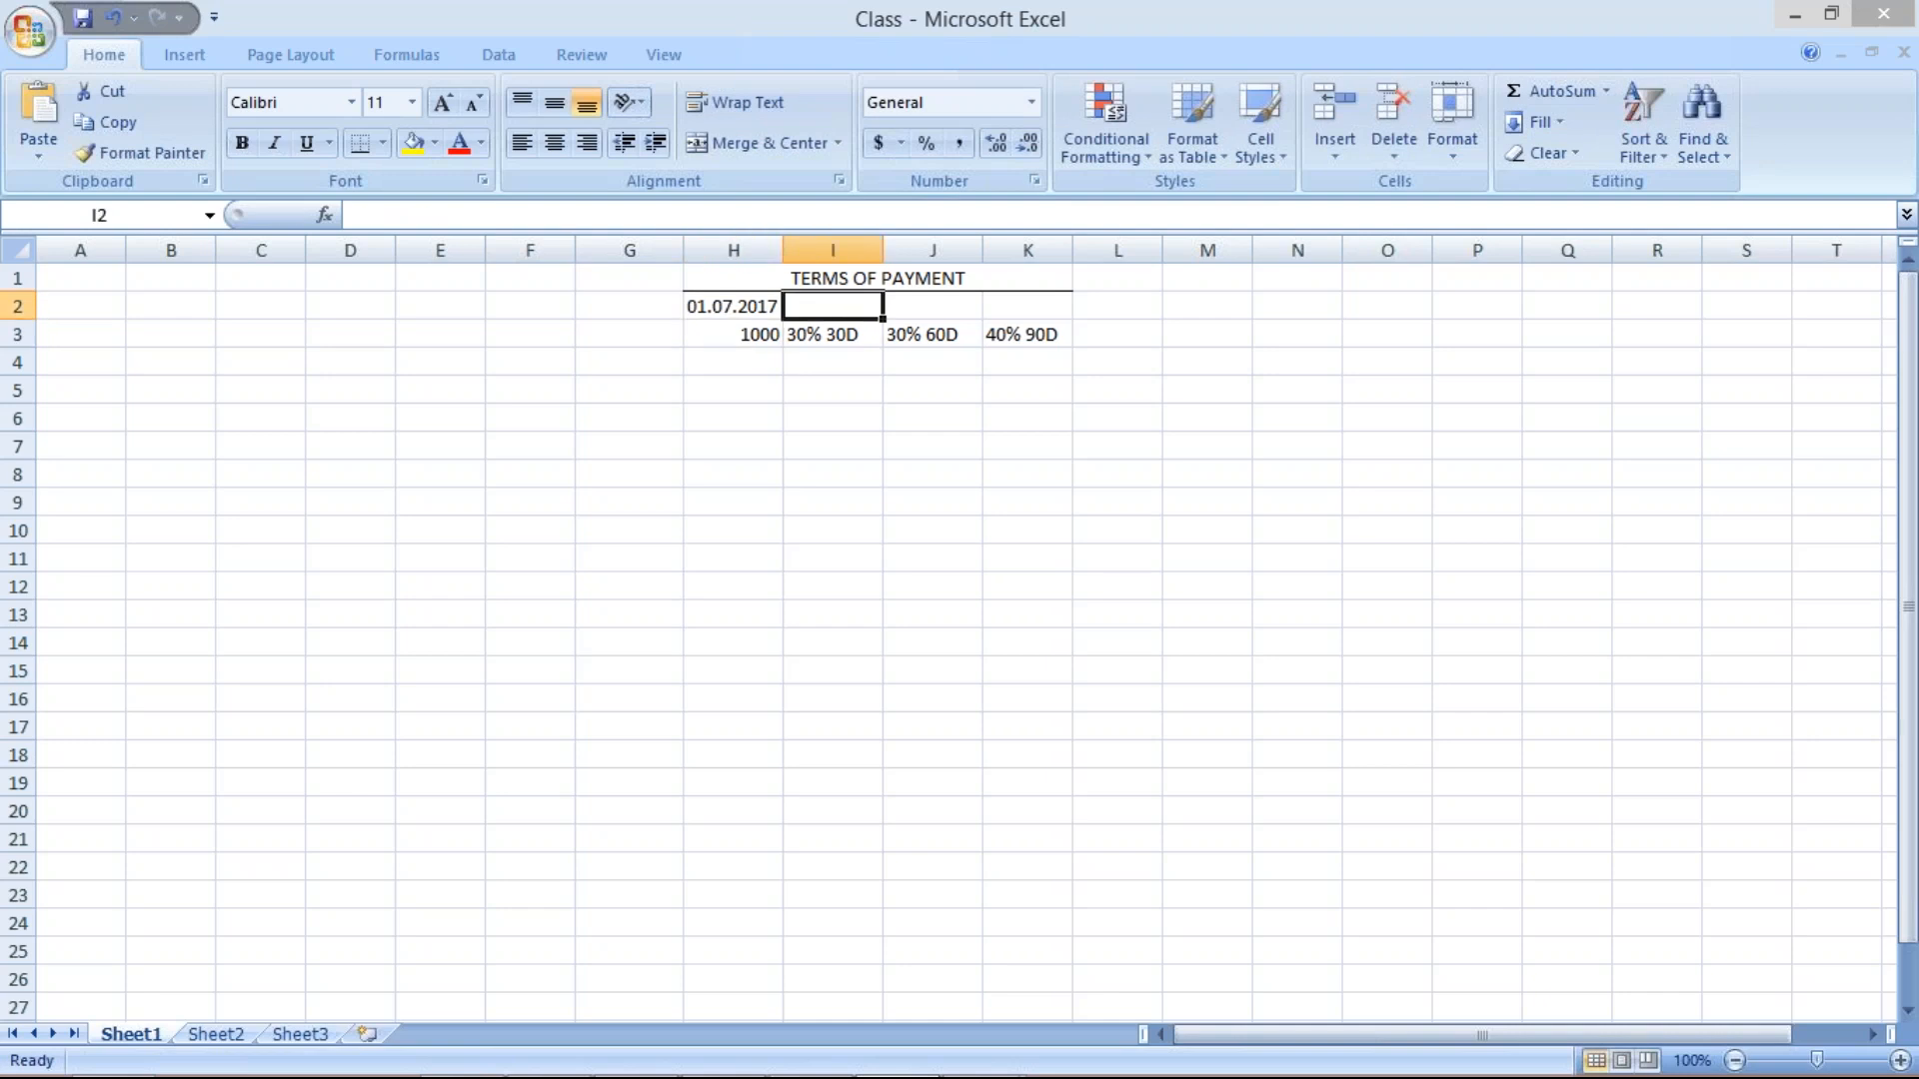
left_click(831, 360)
type("300")
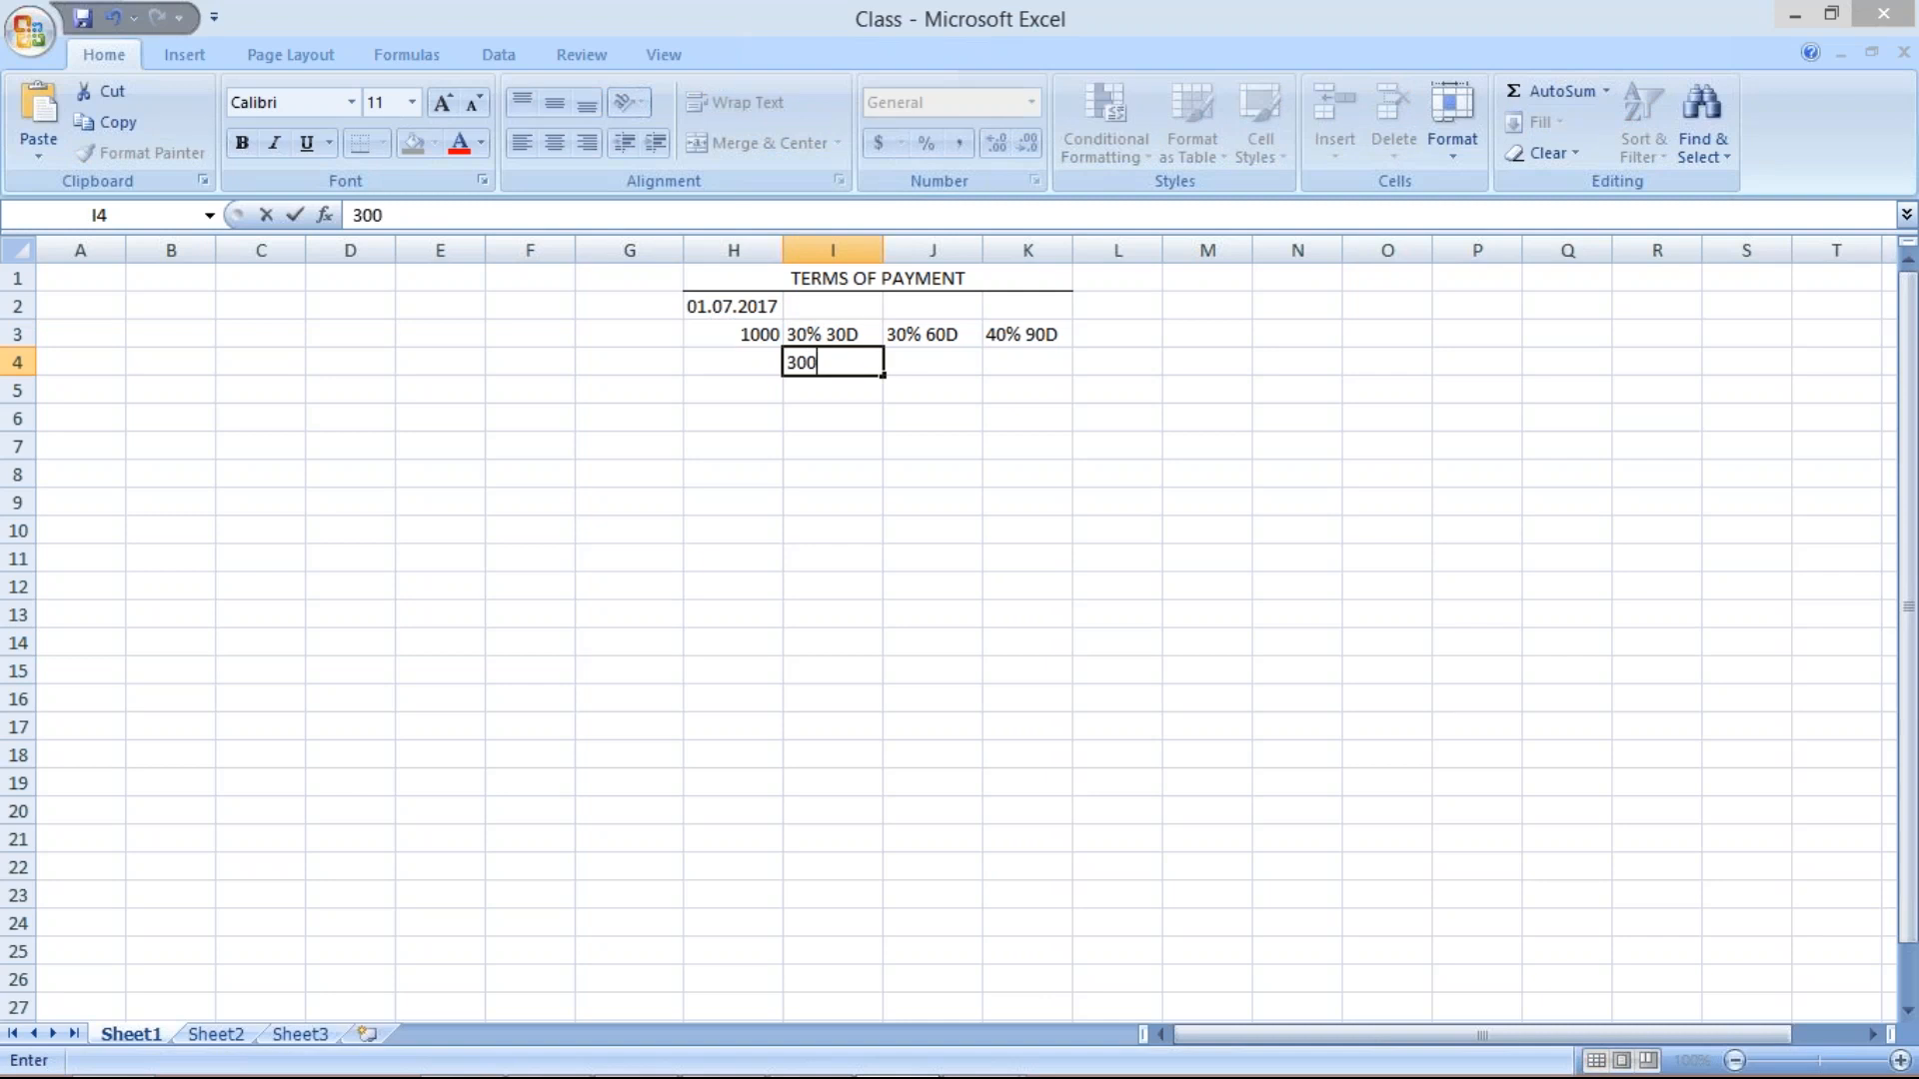
left_click(838, 308)
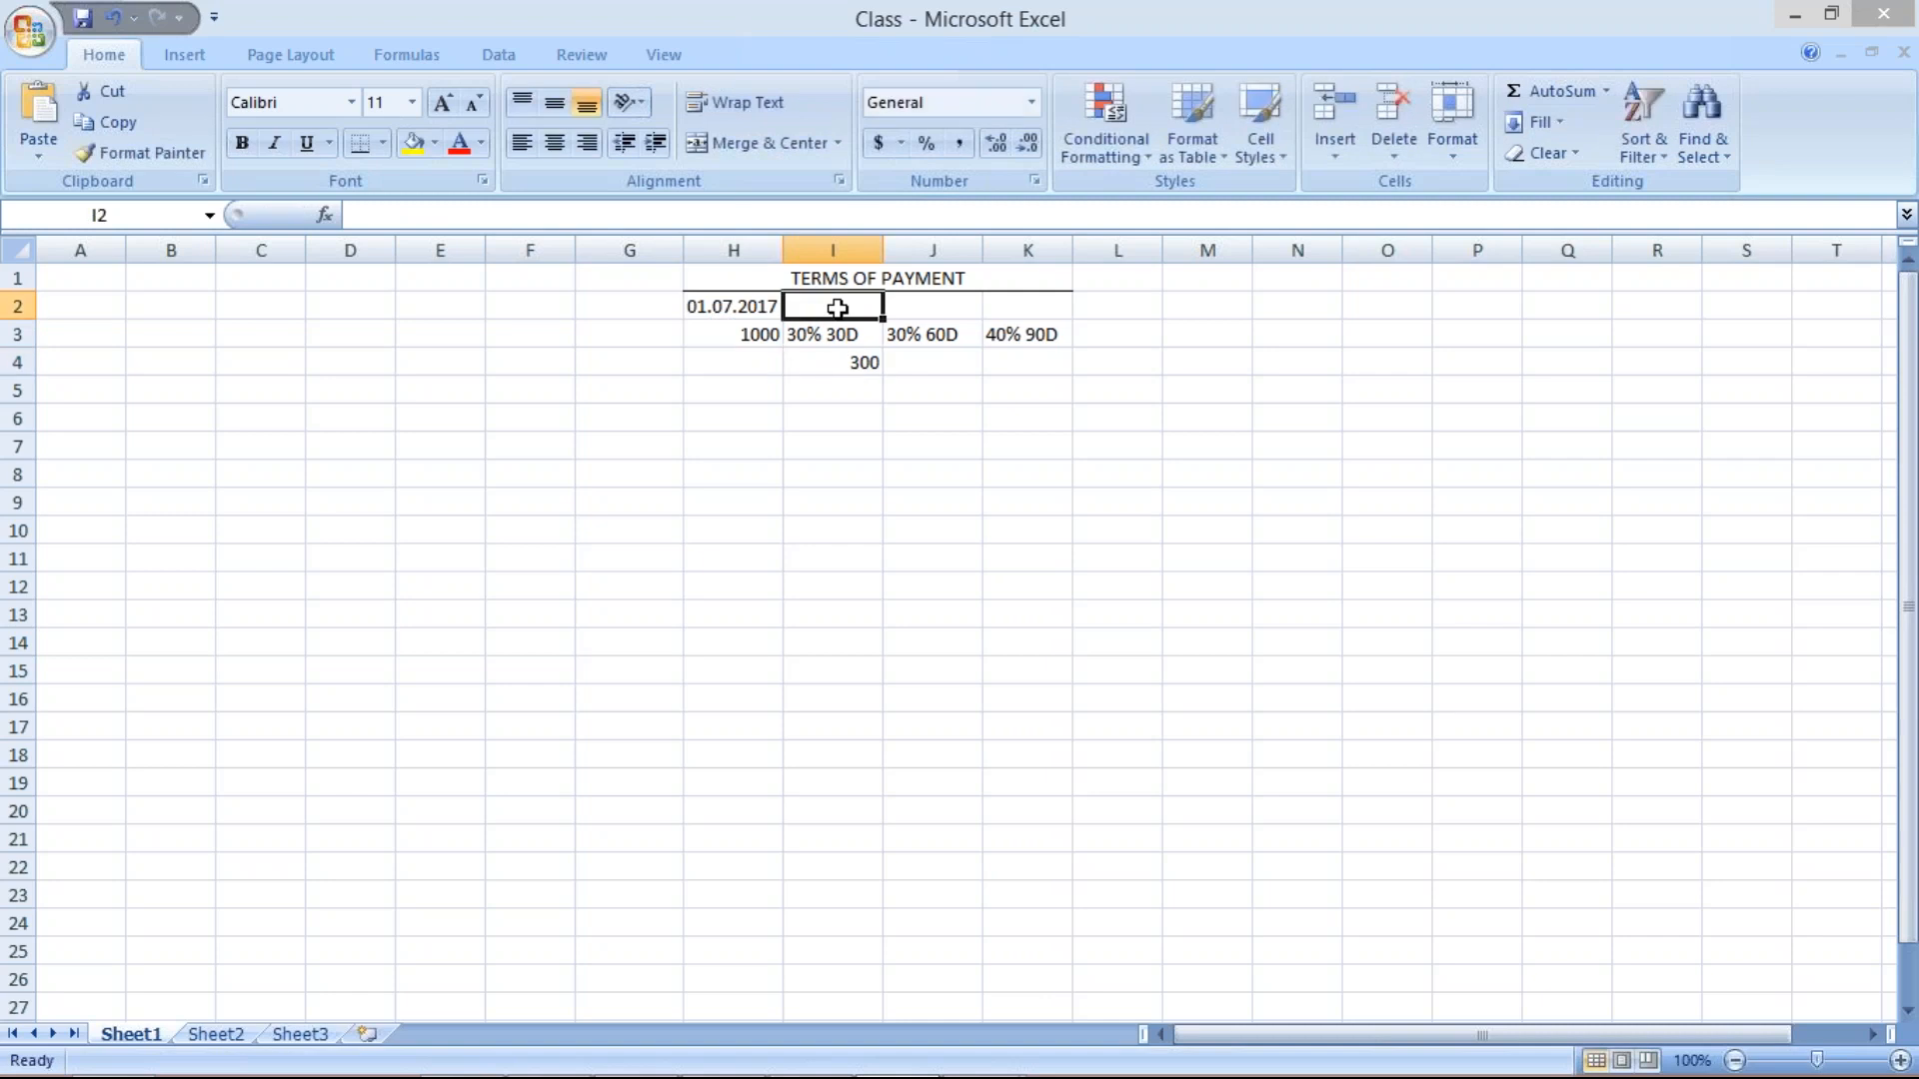
type("30.")
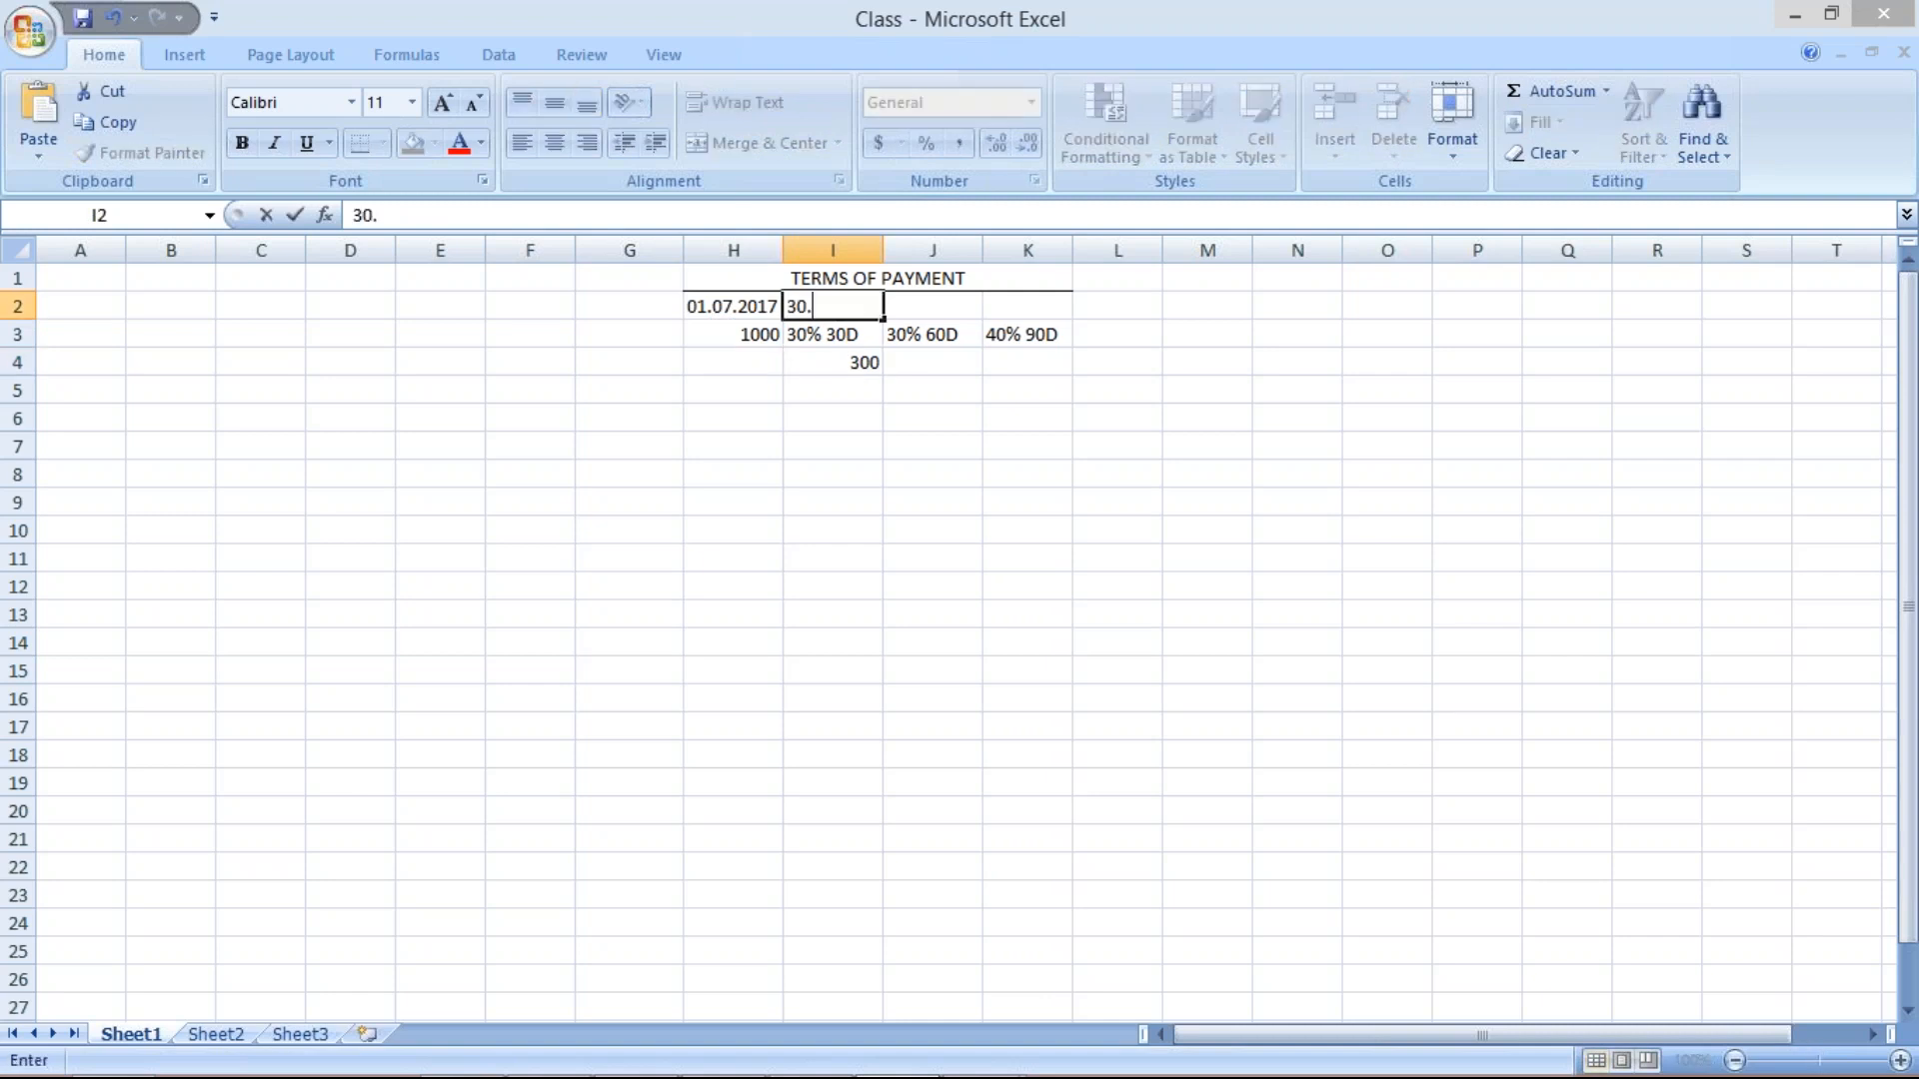
type("07.2017")
key("Return")
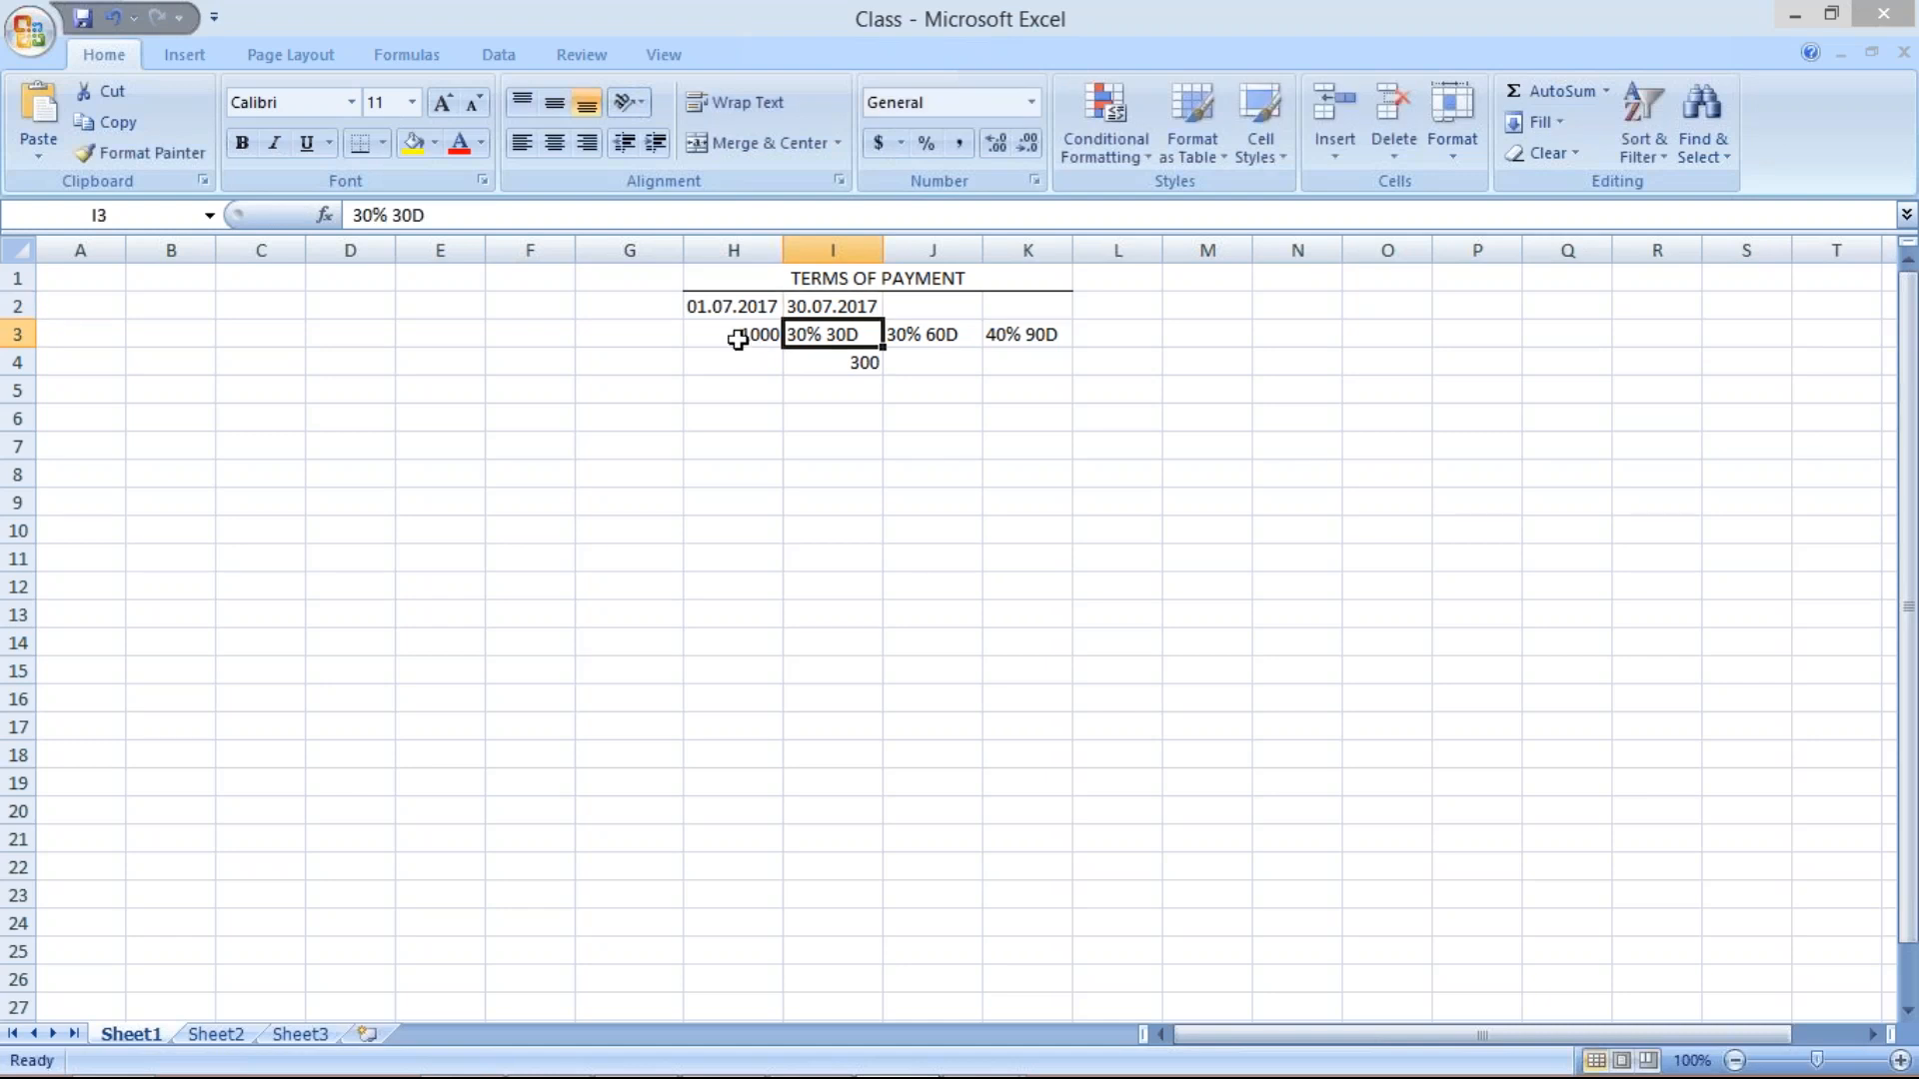
left_click(726, 307)
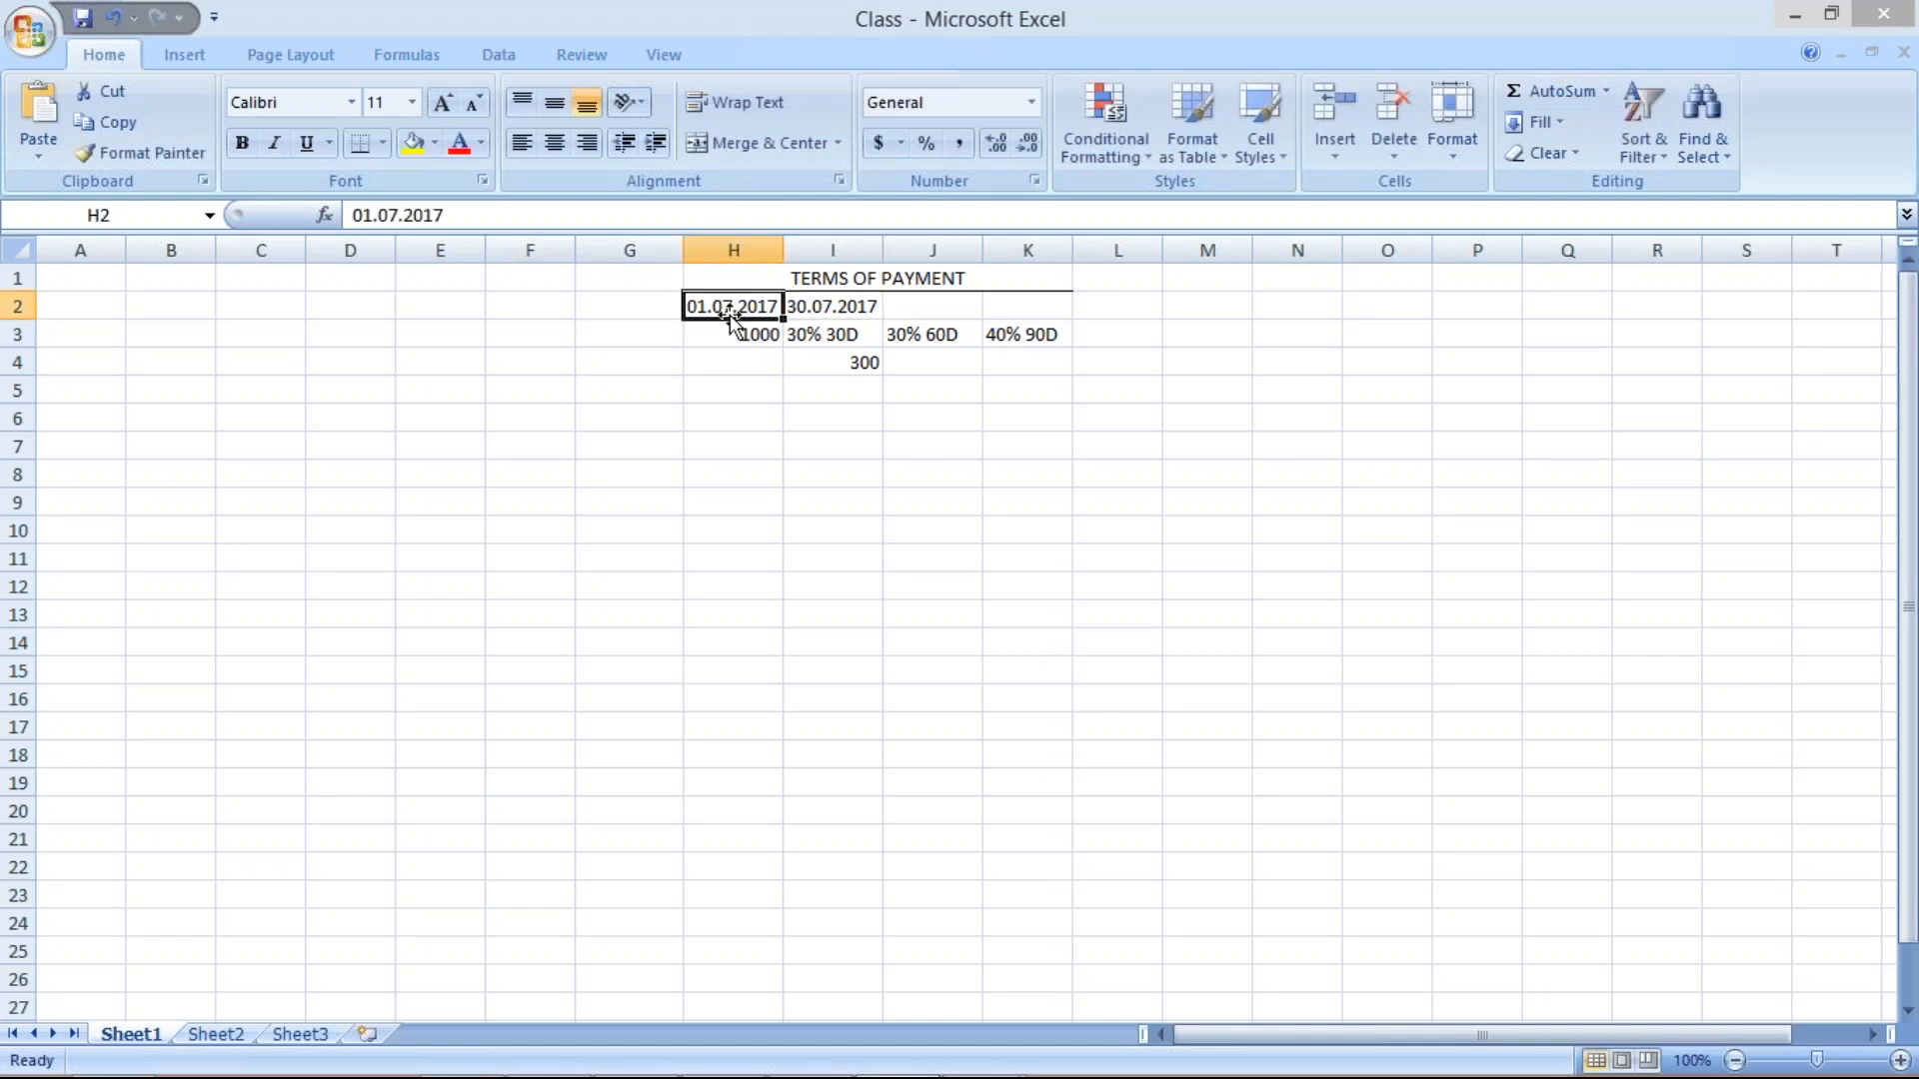
left_click(826, 304)
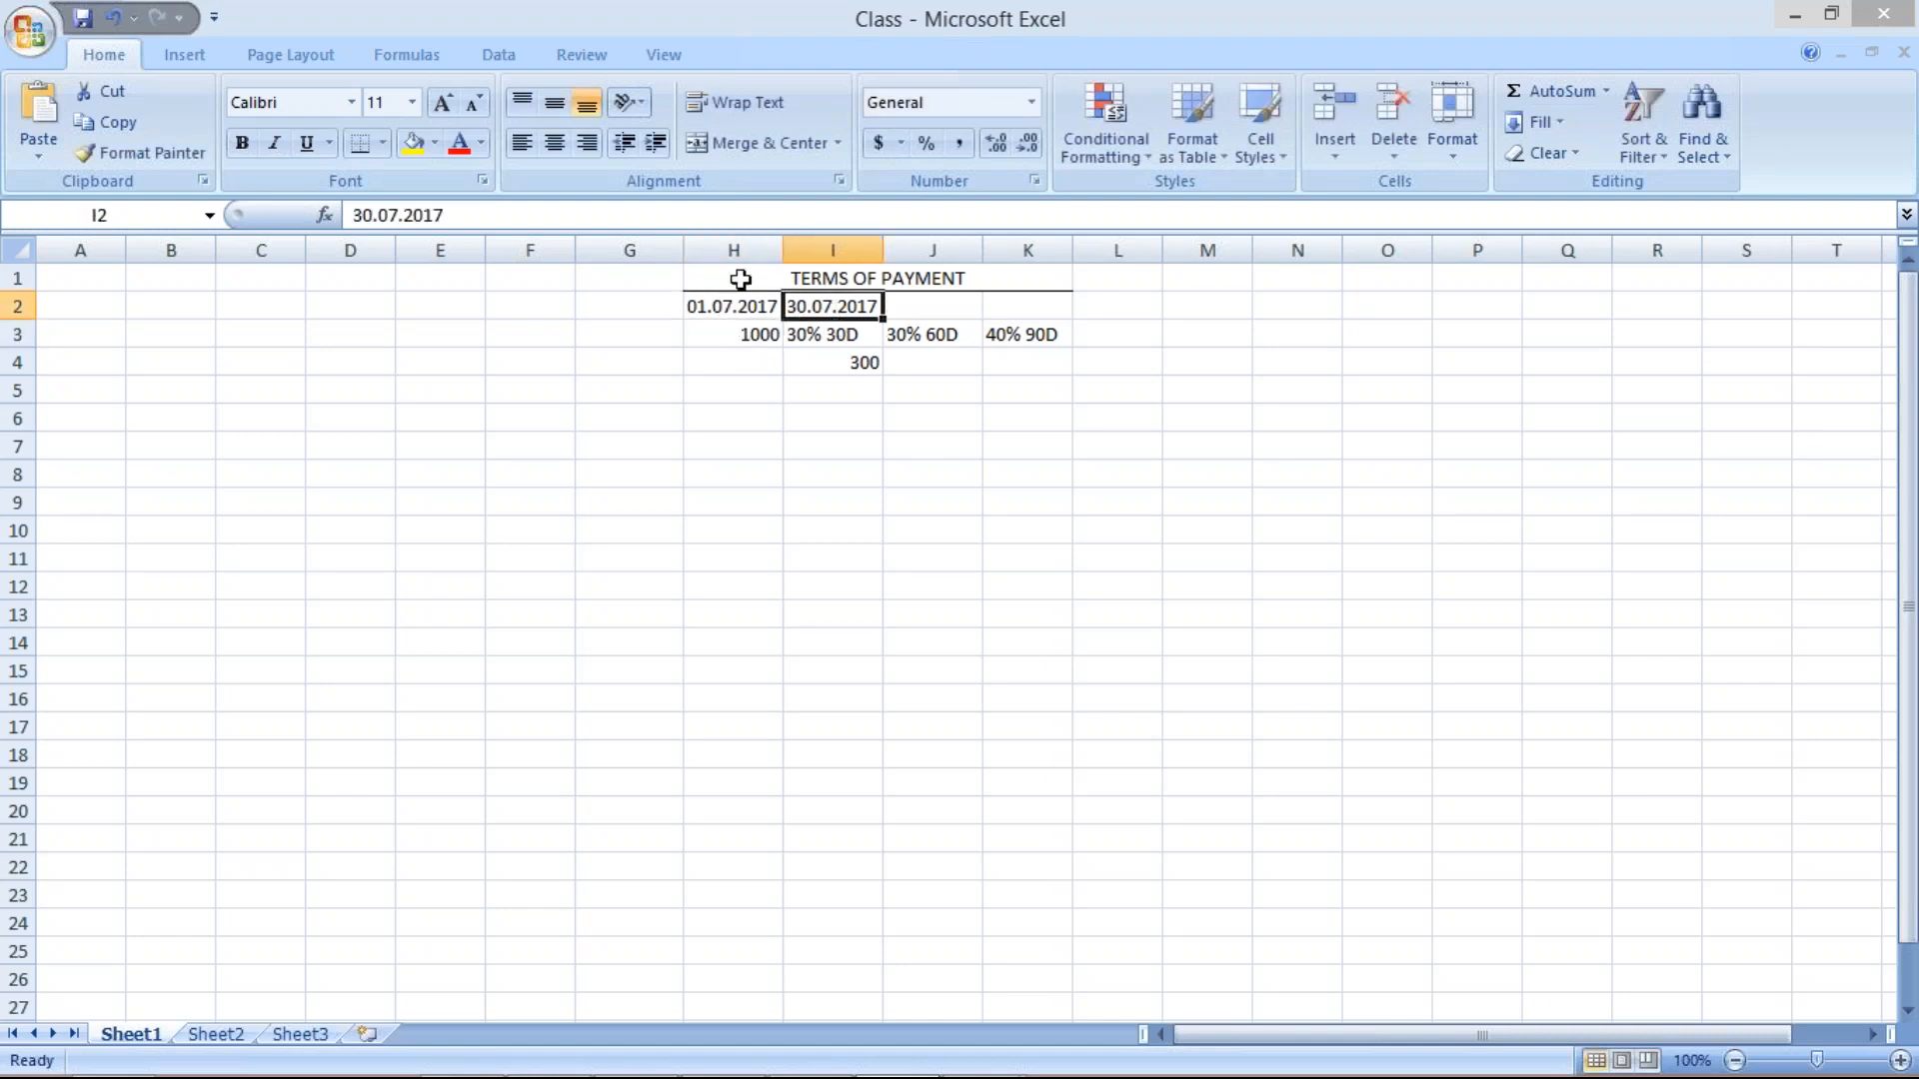
left_click_drag(734, 250, 1029, 251)
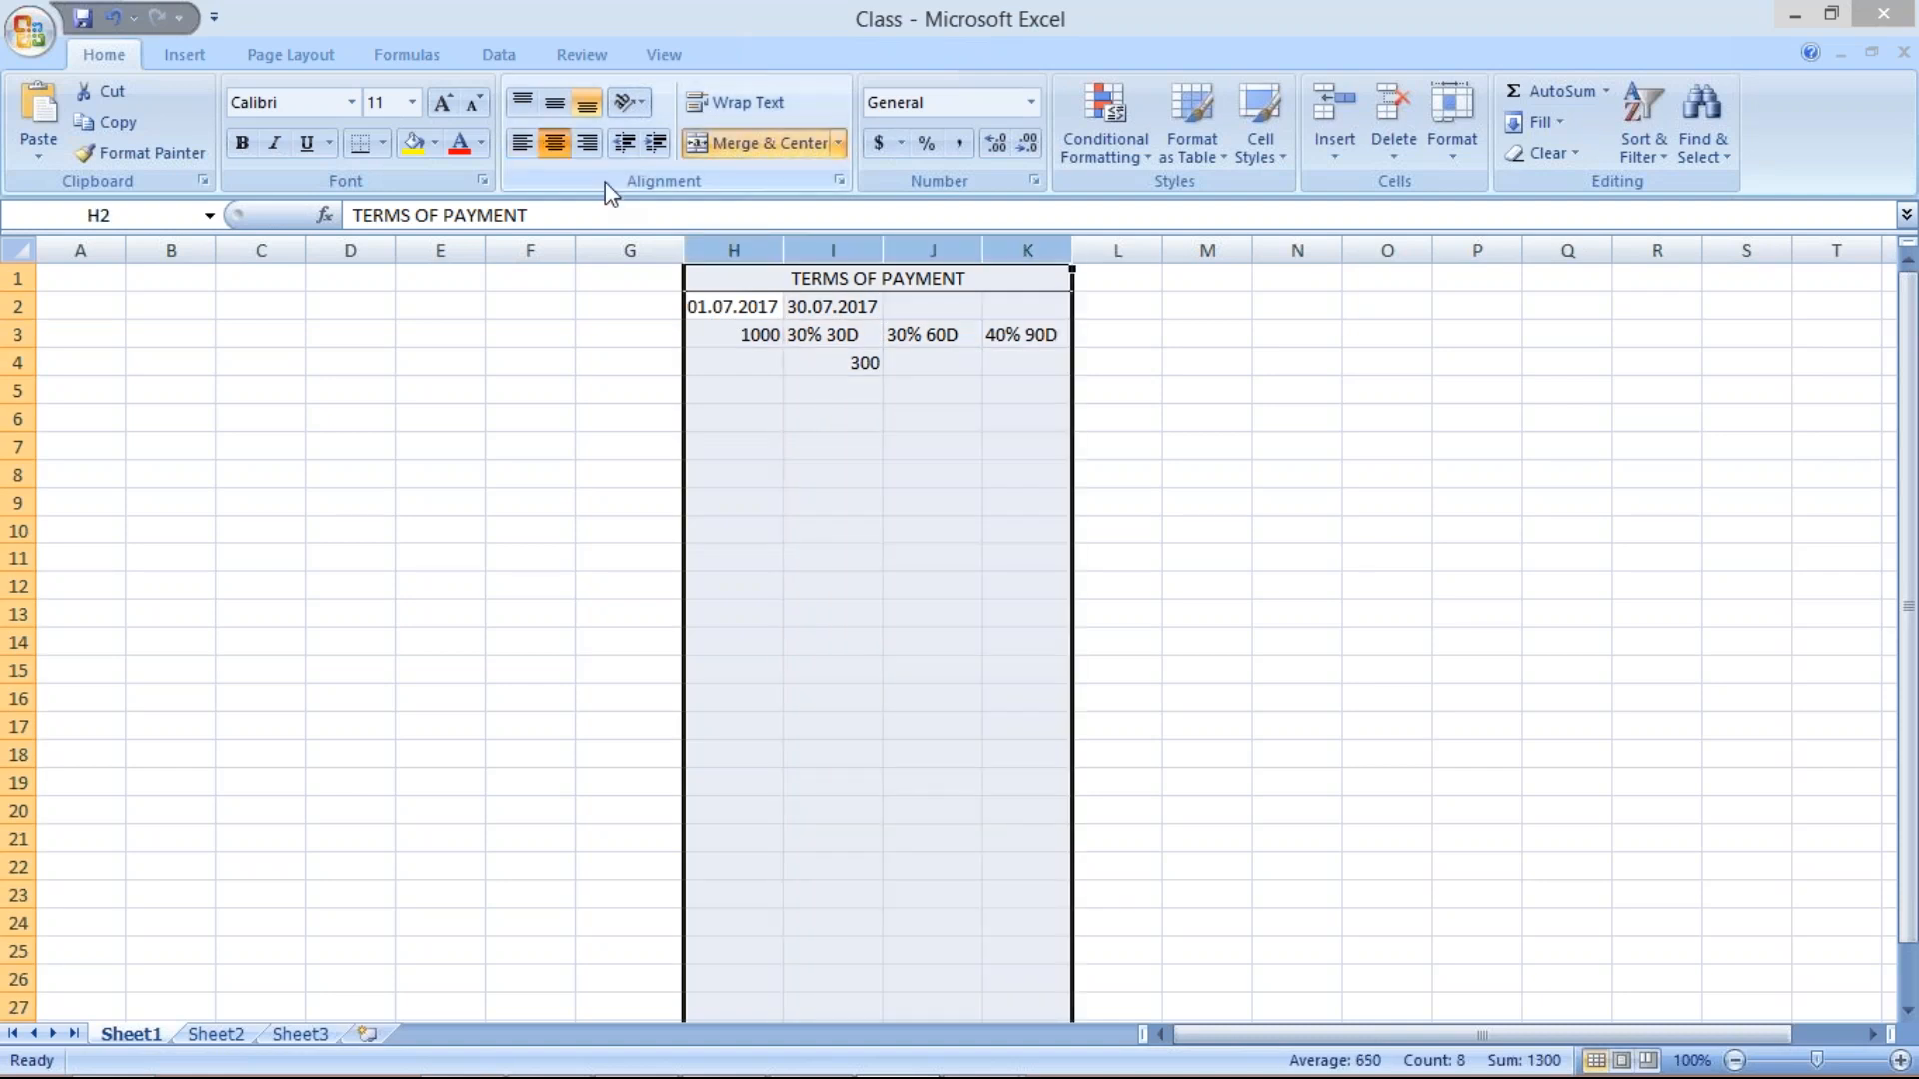
Record the second installment: 300 in J4, due 29.08.2017 in J2.
left_click(832, 418)
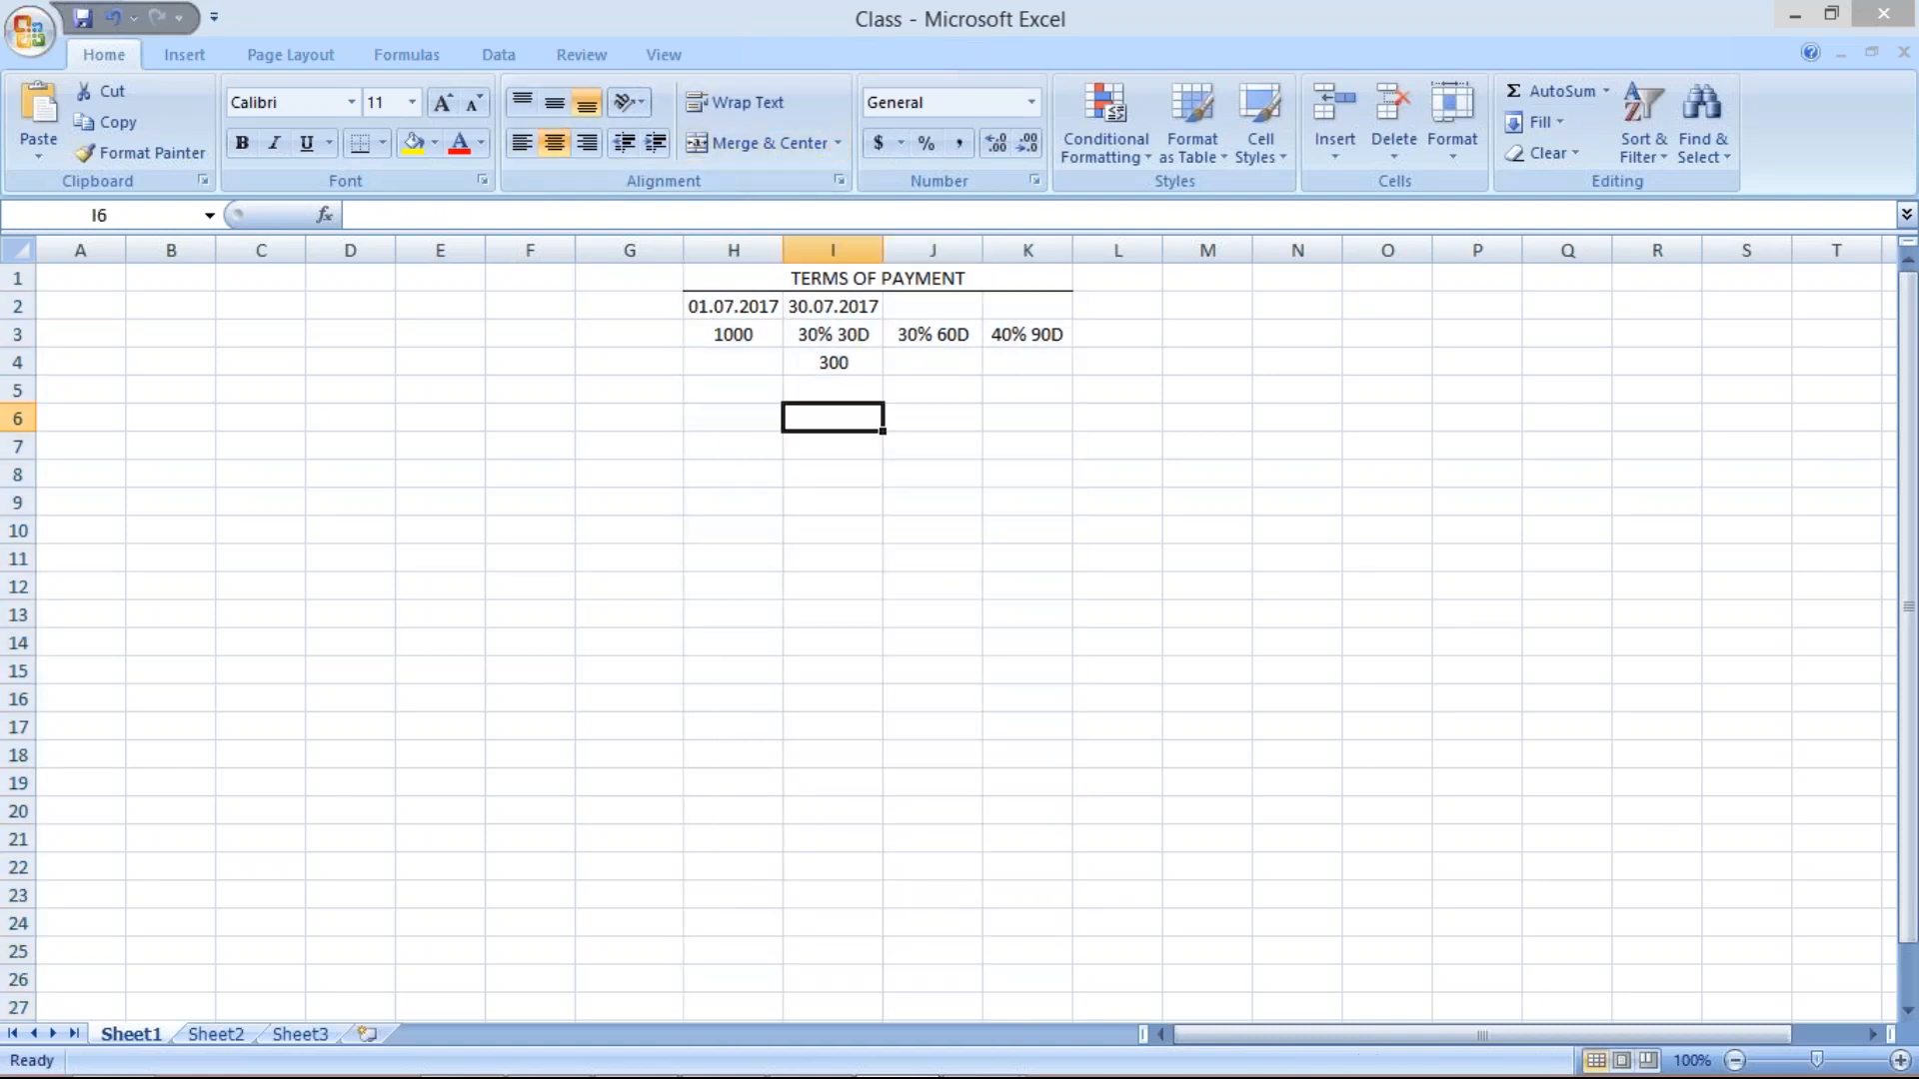
left_click(830, 310)
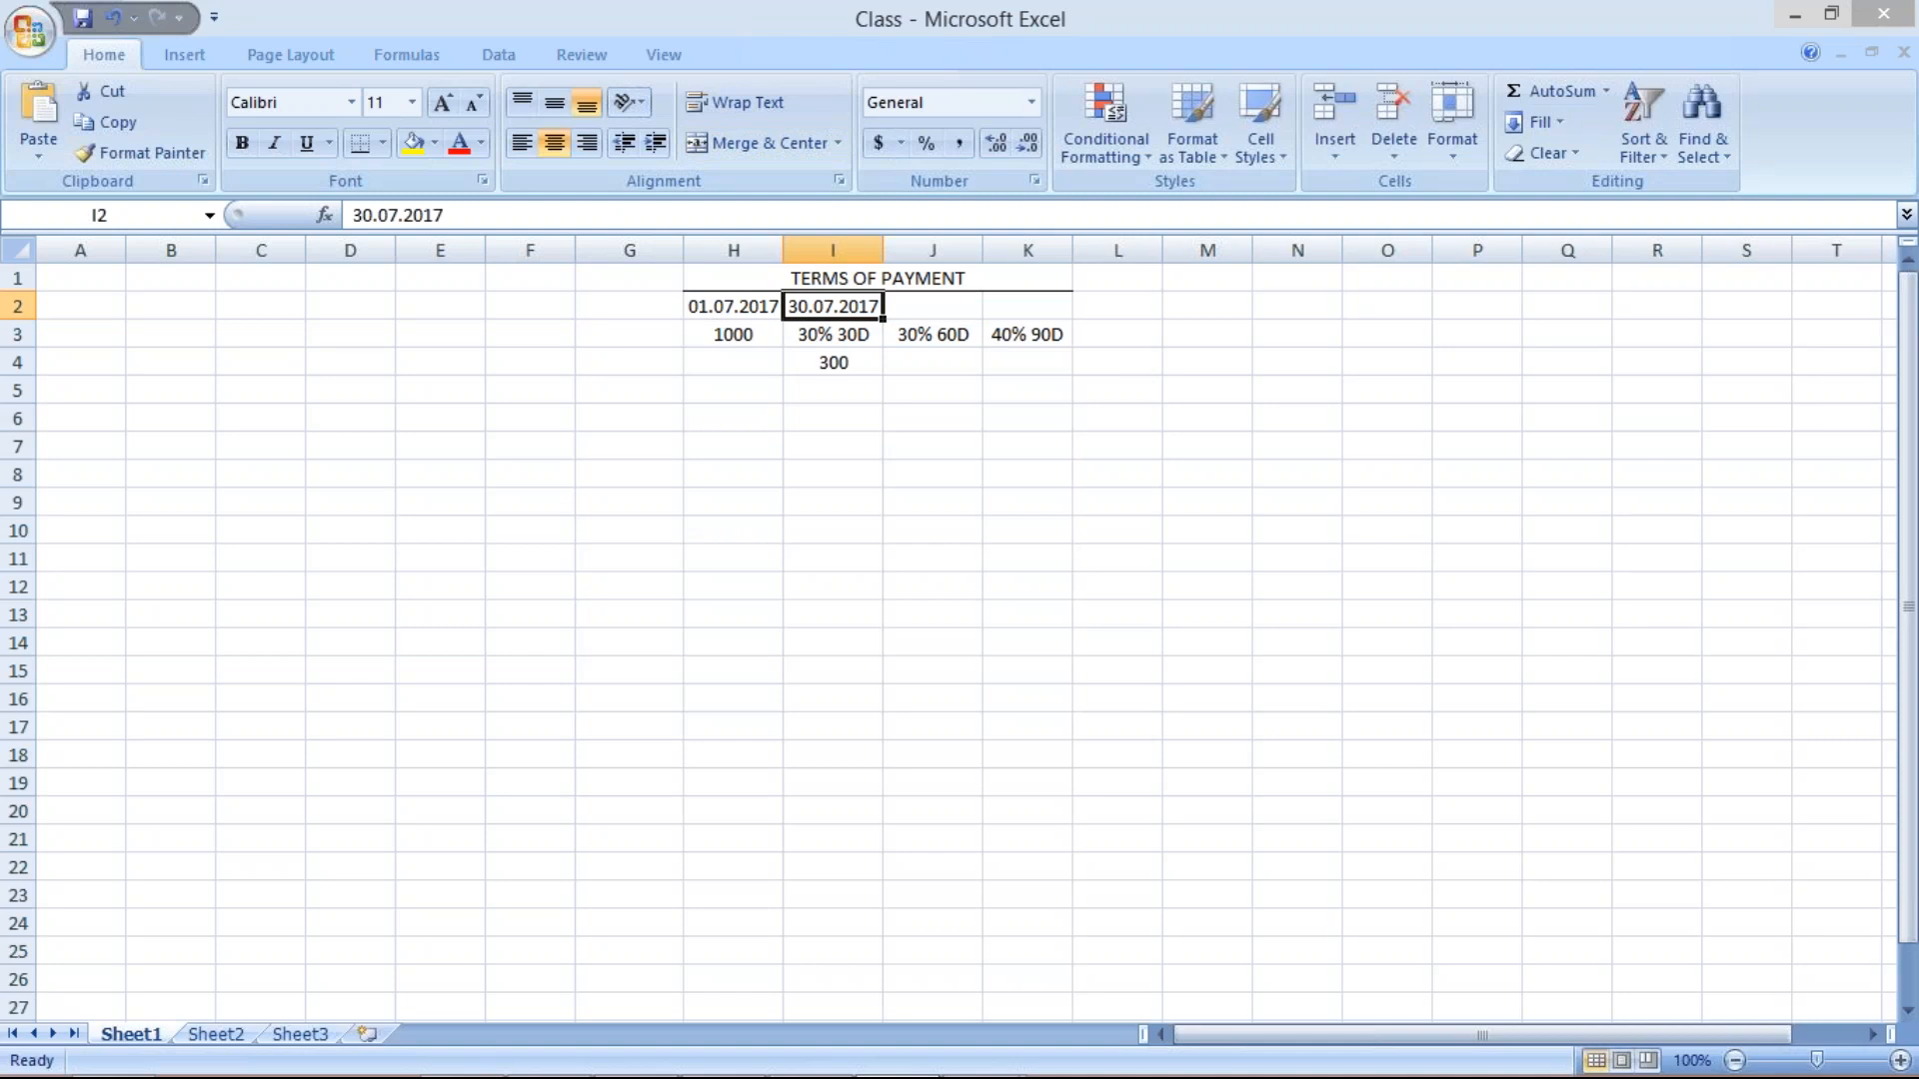
left_click(930, 310)
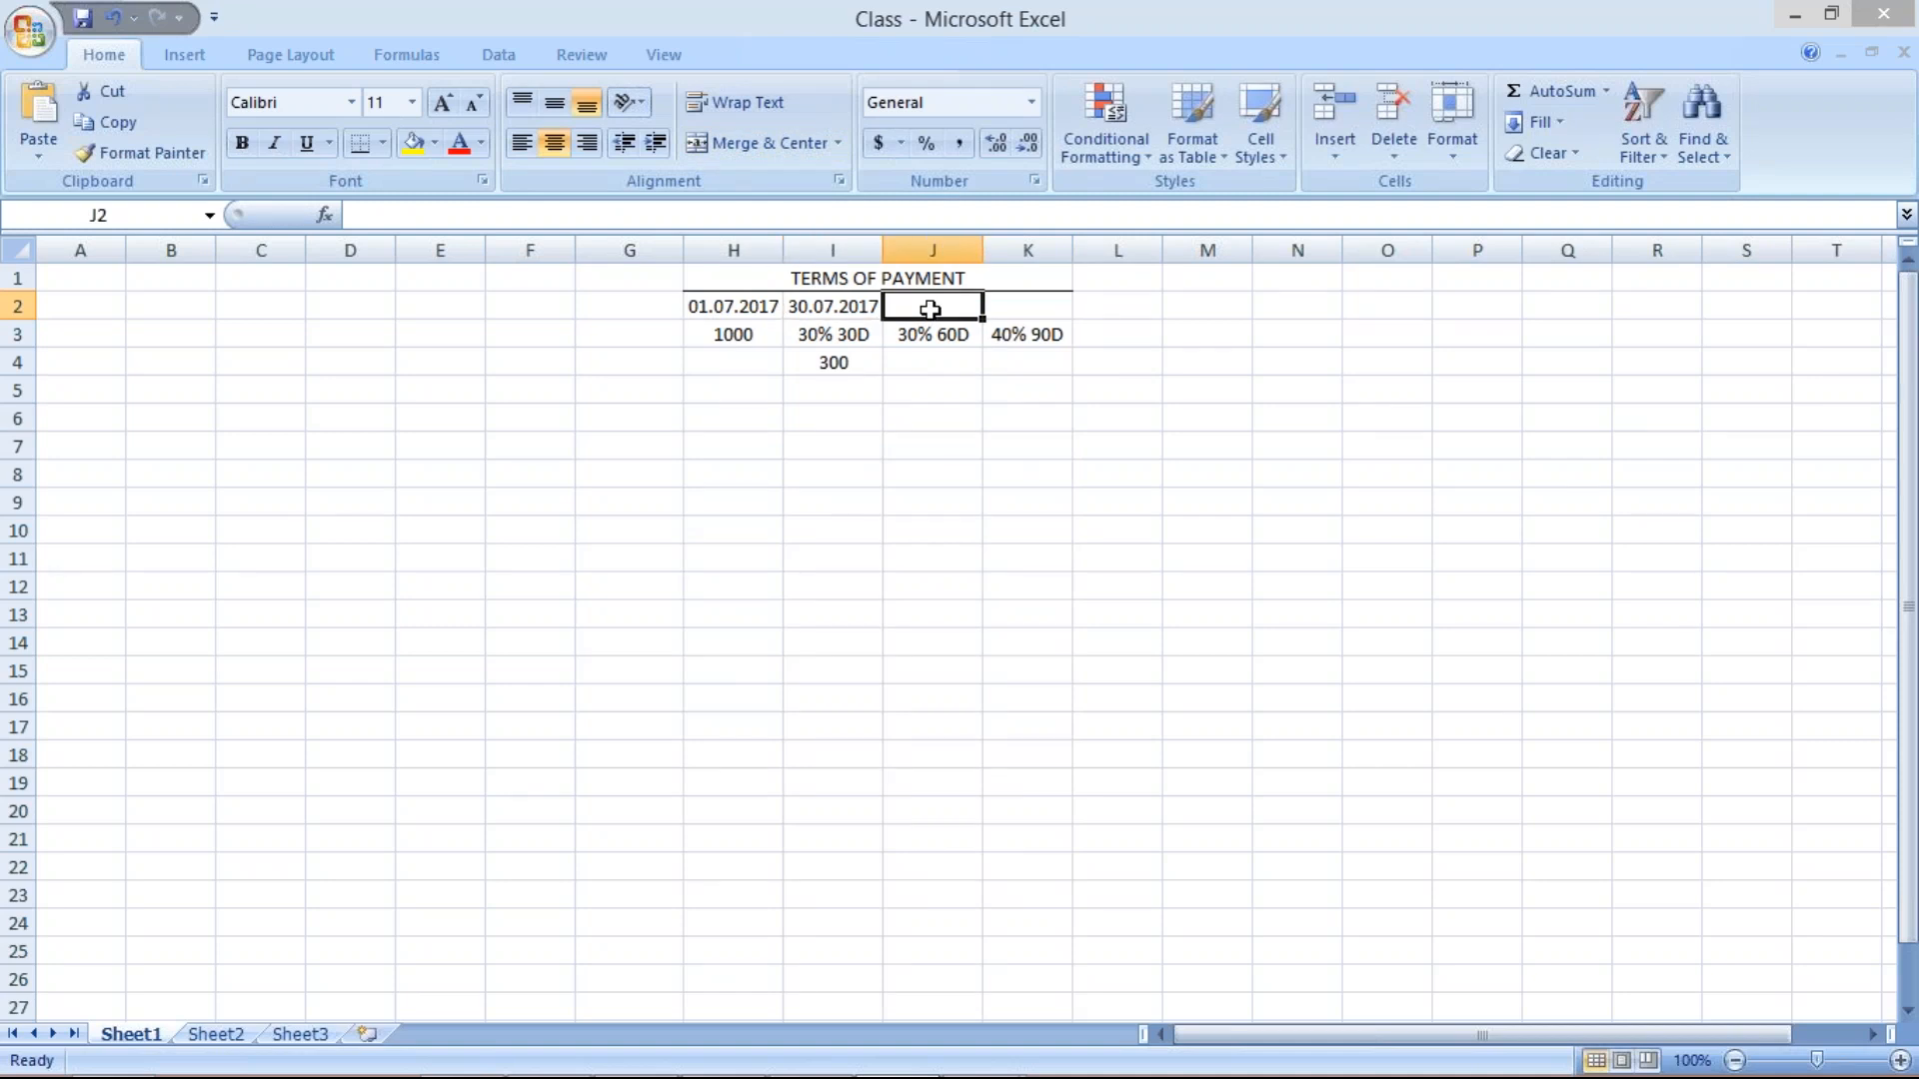
left_click(929, 362)
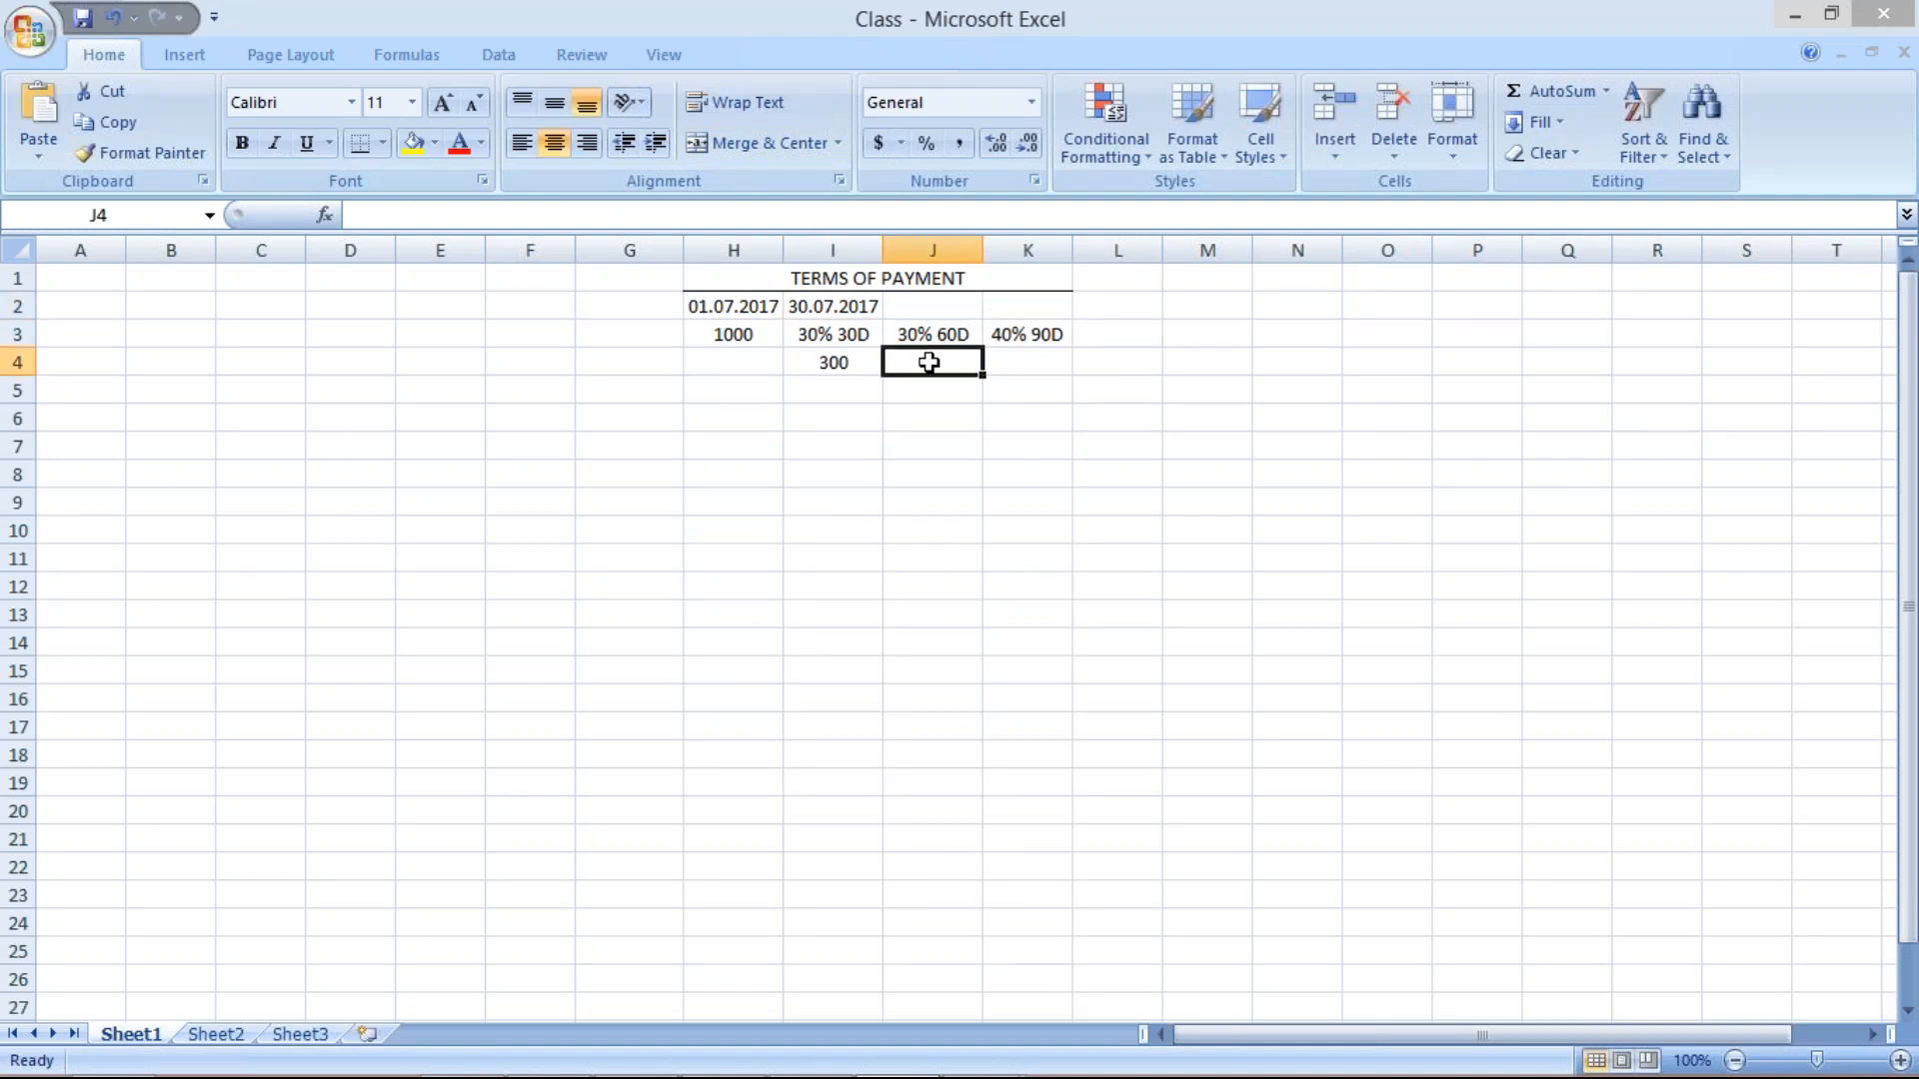
type("300")
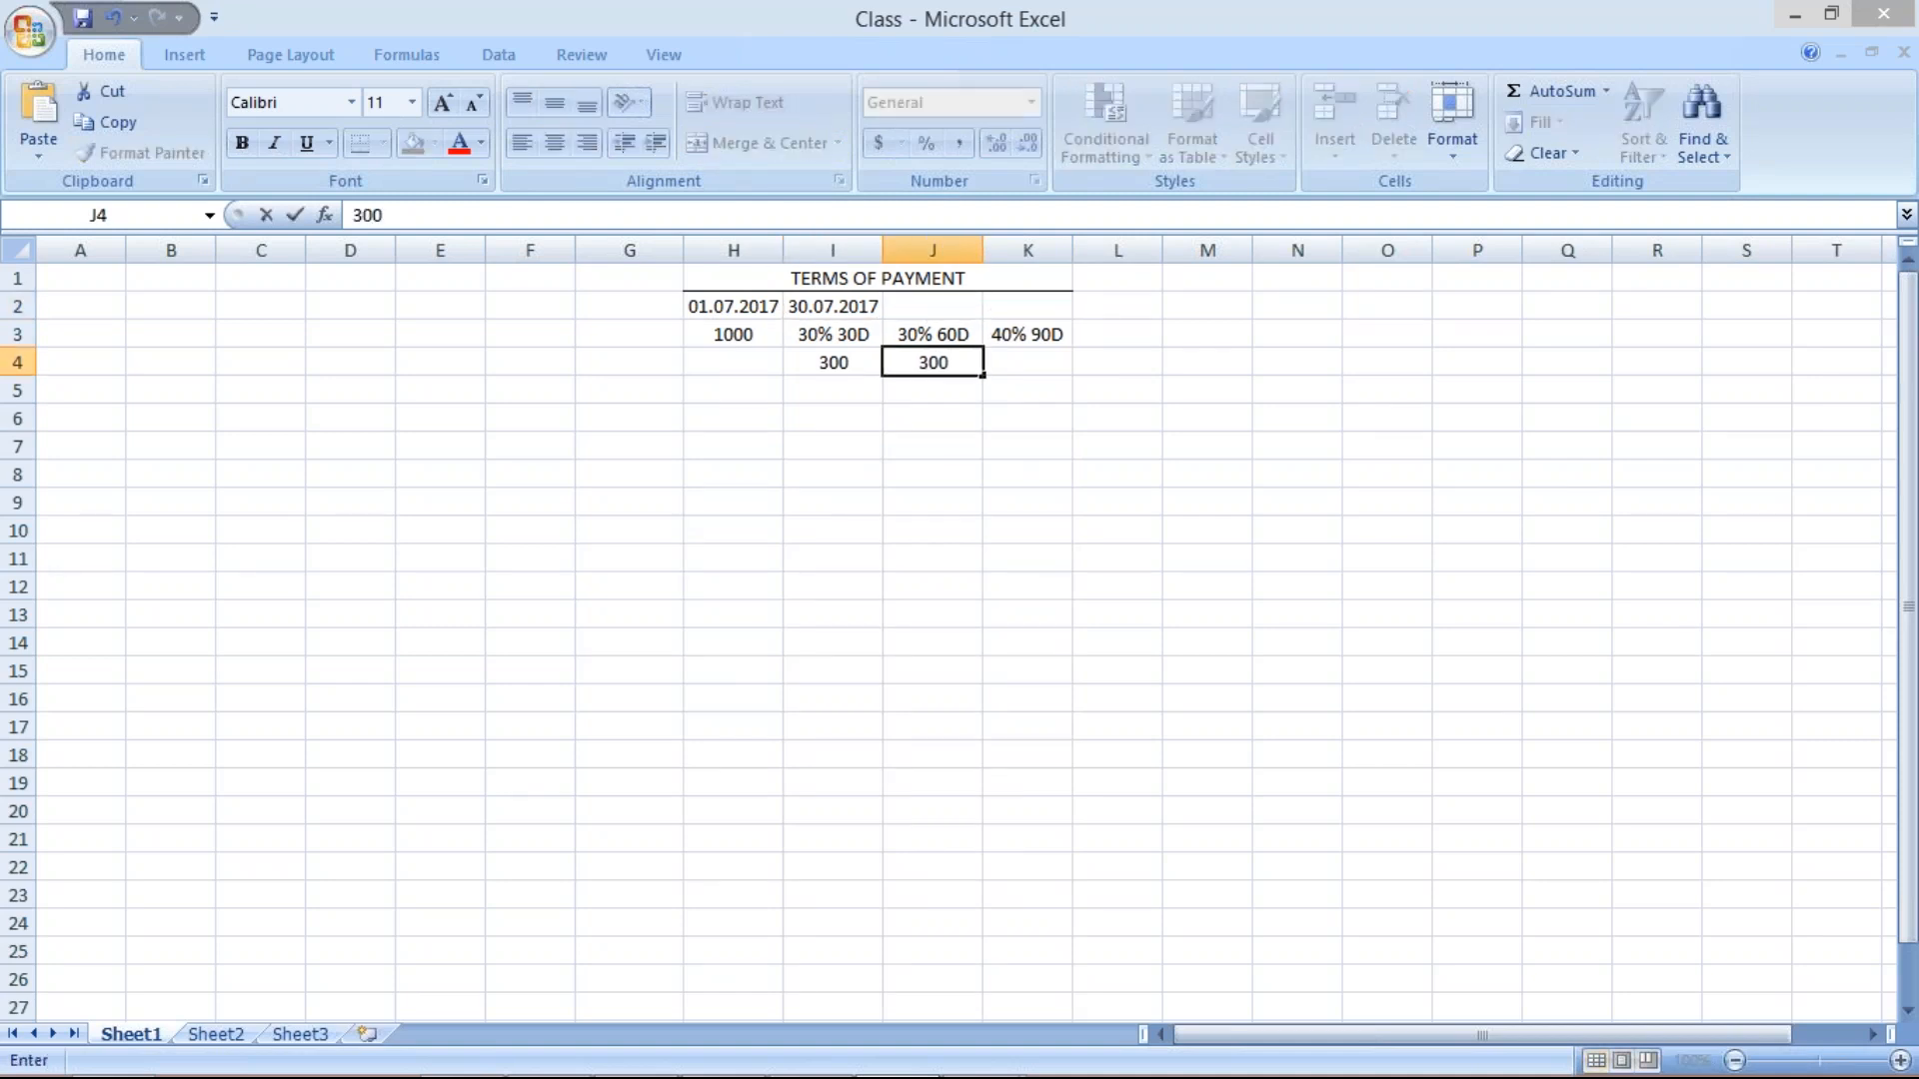
left_click(1028, 418)
left_click(938, 303)
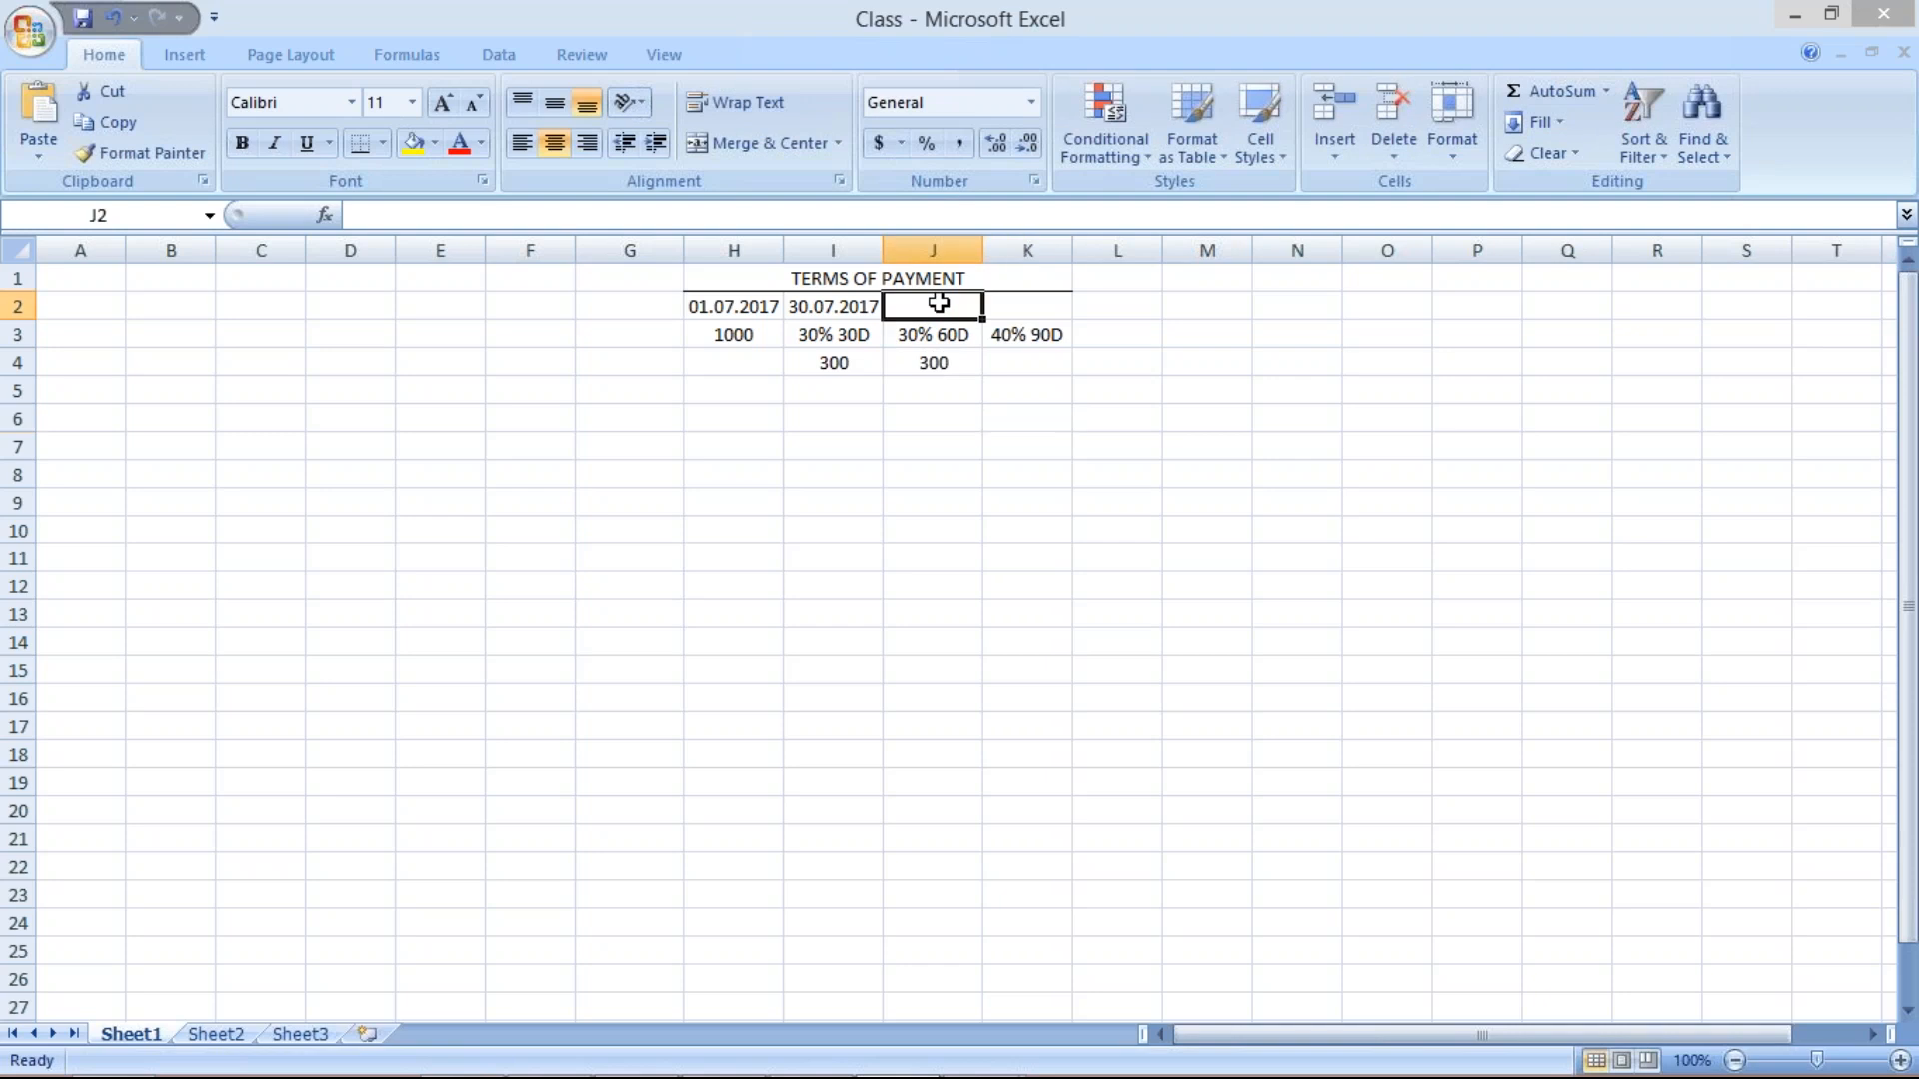
type("29.0")
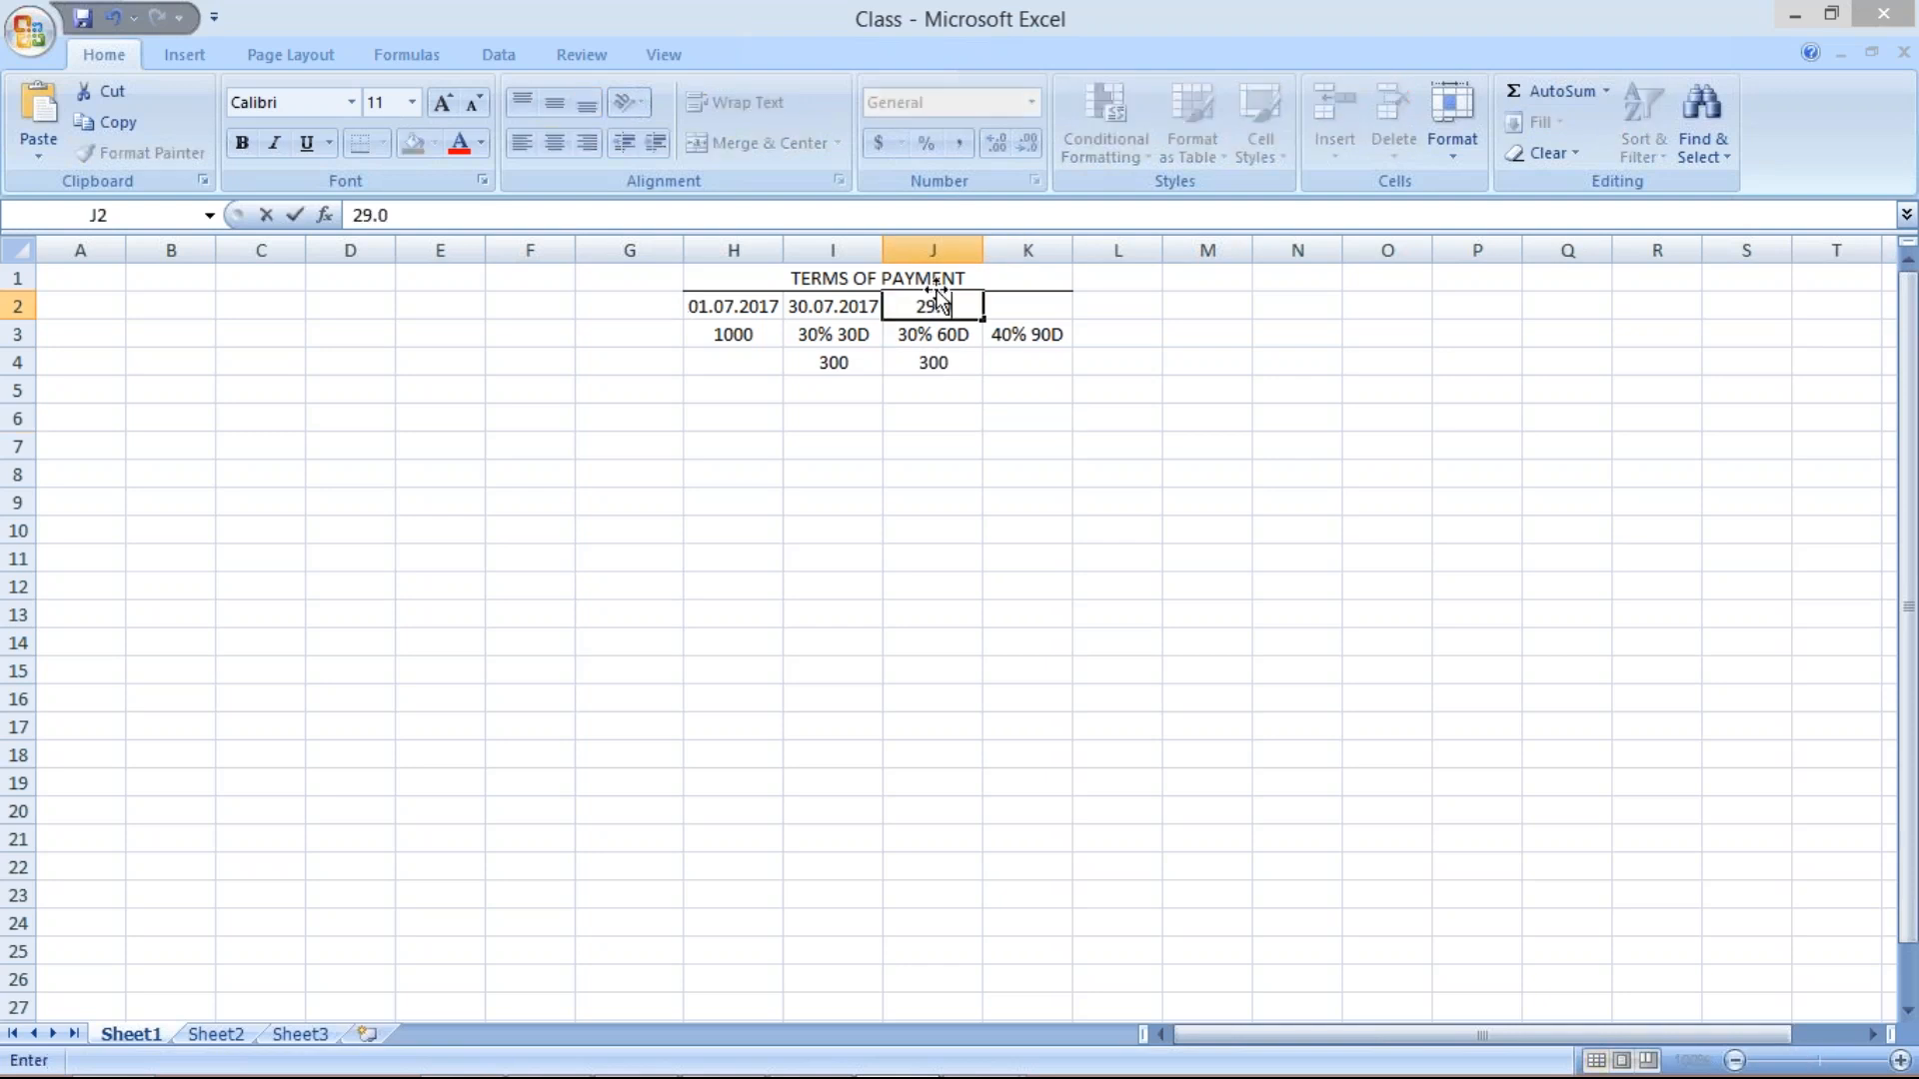
type("8.2017")
left_click(952, 367)
Record the third installment, 400 in K4 due 28.09.2017 in K2, and autofit column K.
left_click(1015, 363)
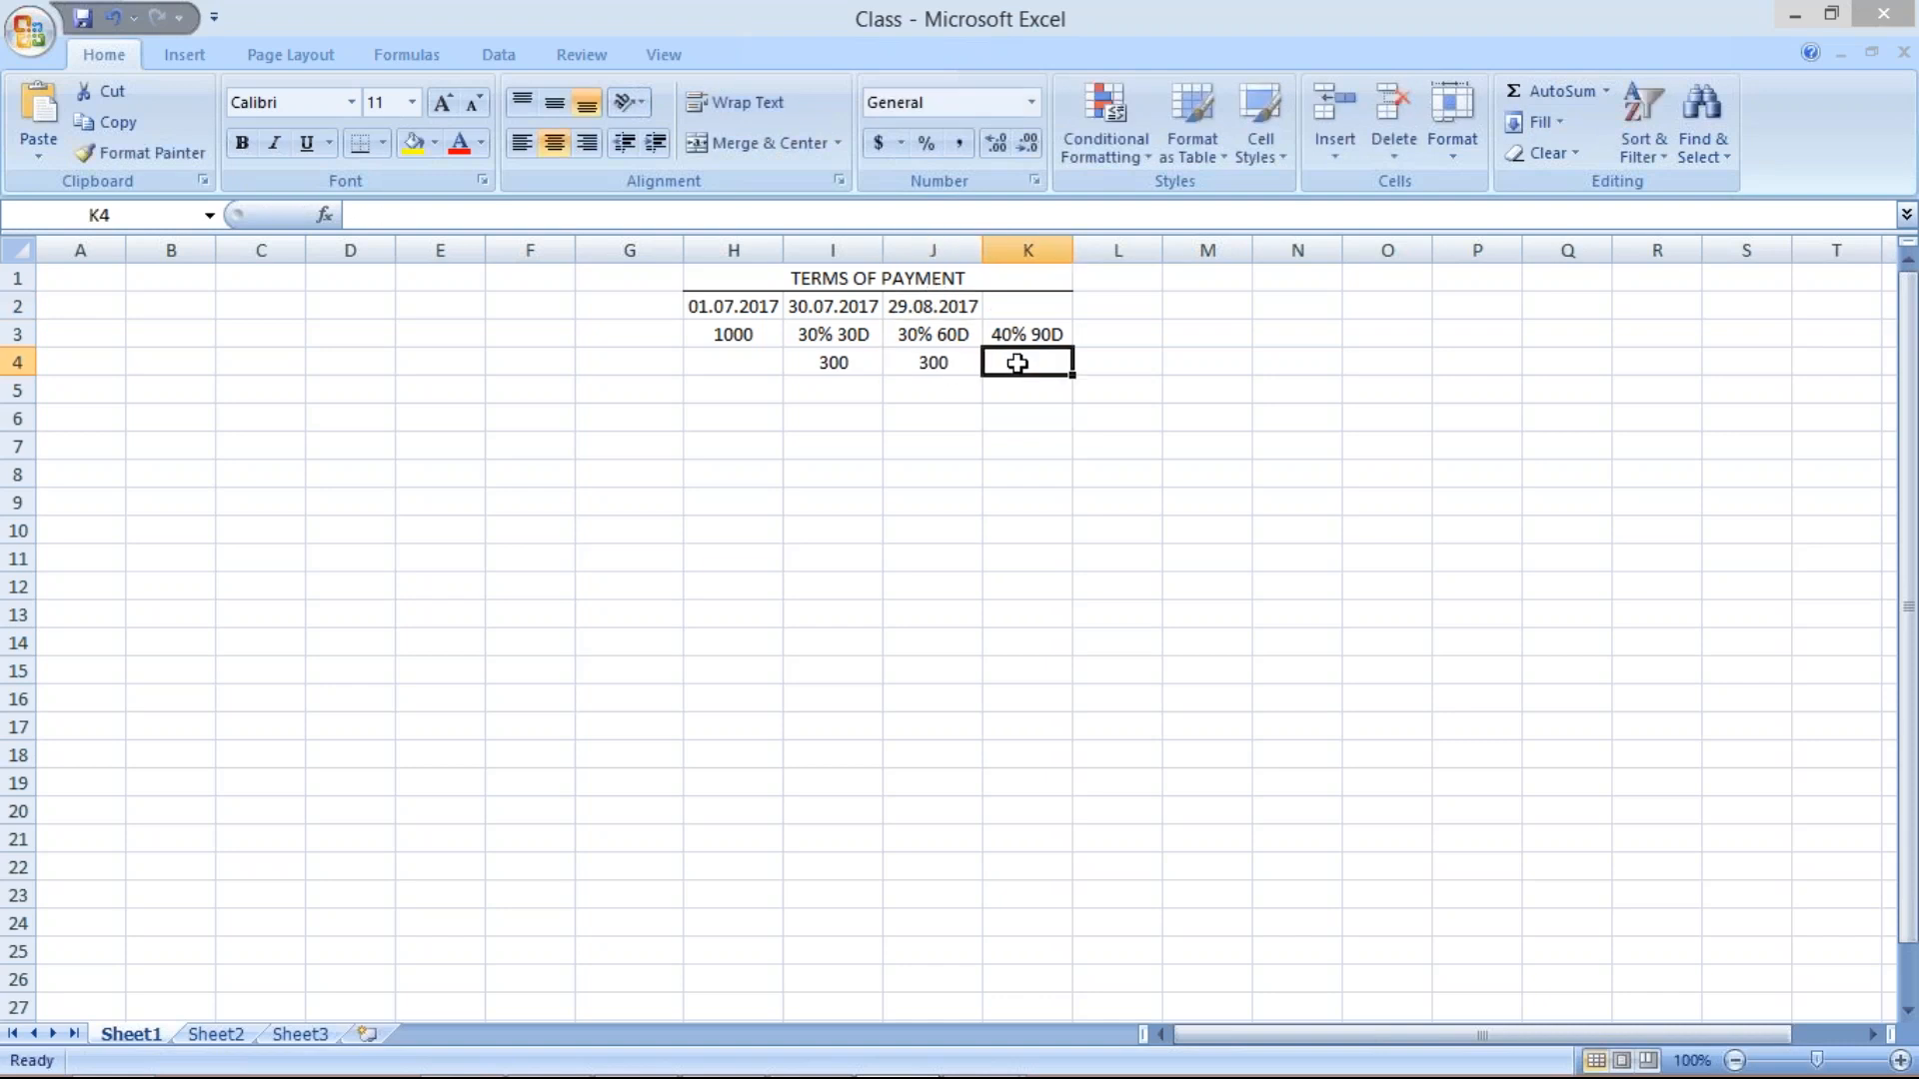
type("4000")
key("BackSpace")
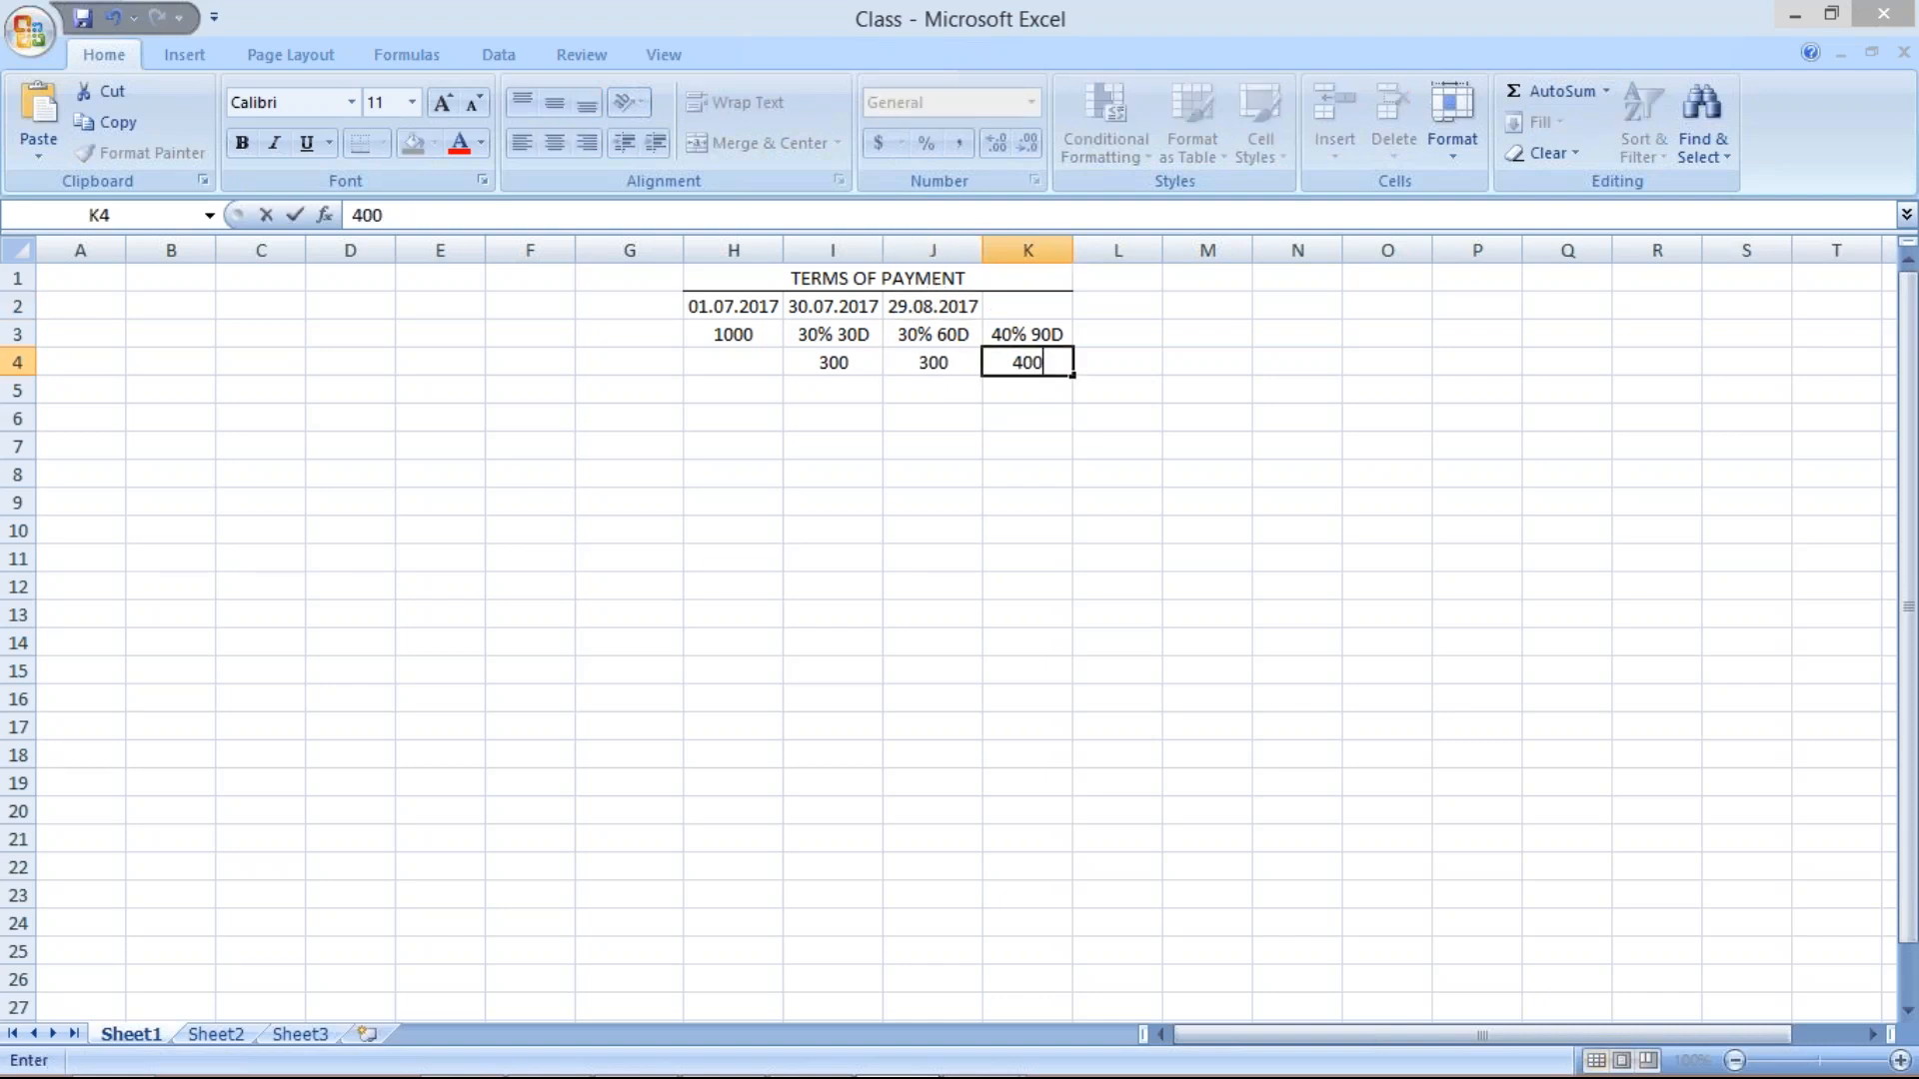
left_click(1005, 307)
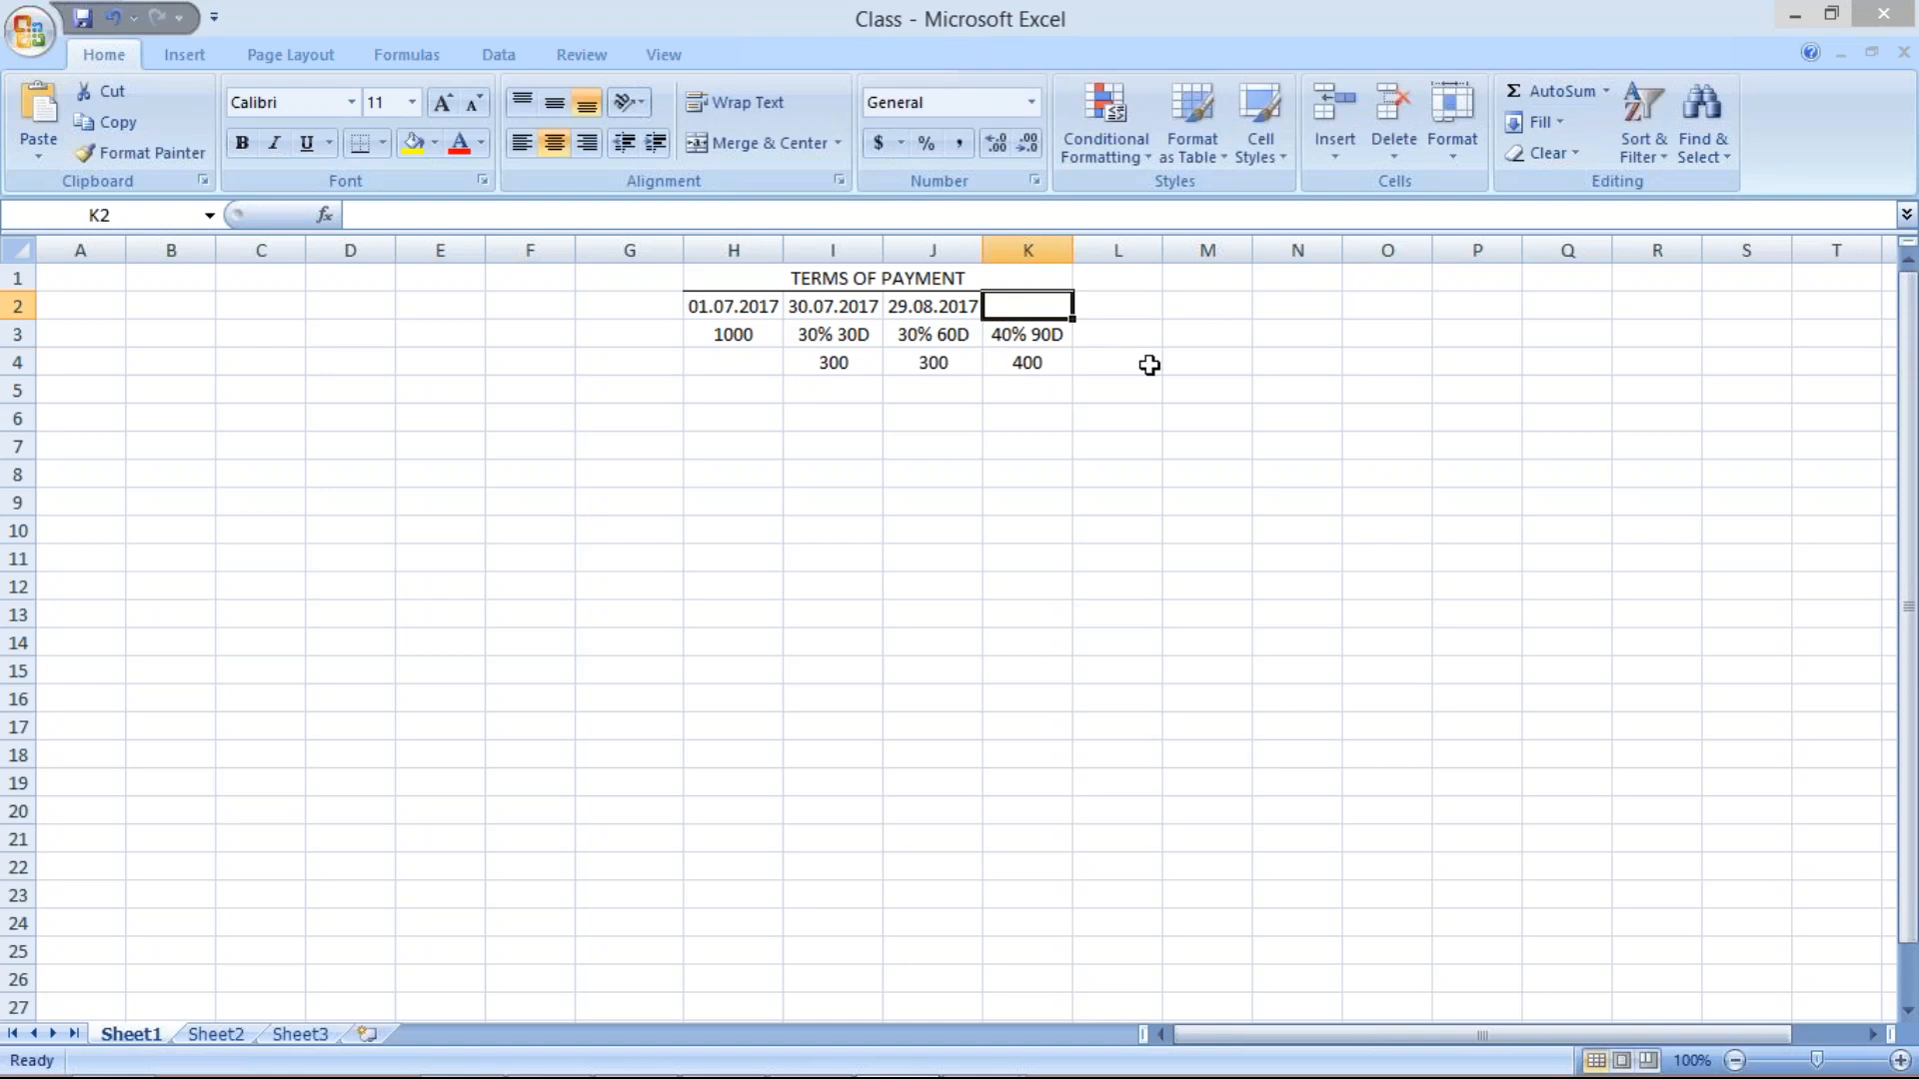
type("2")
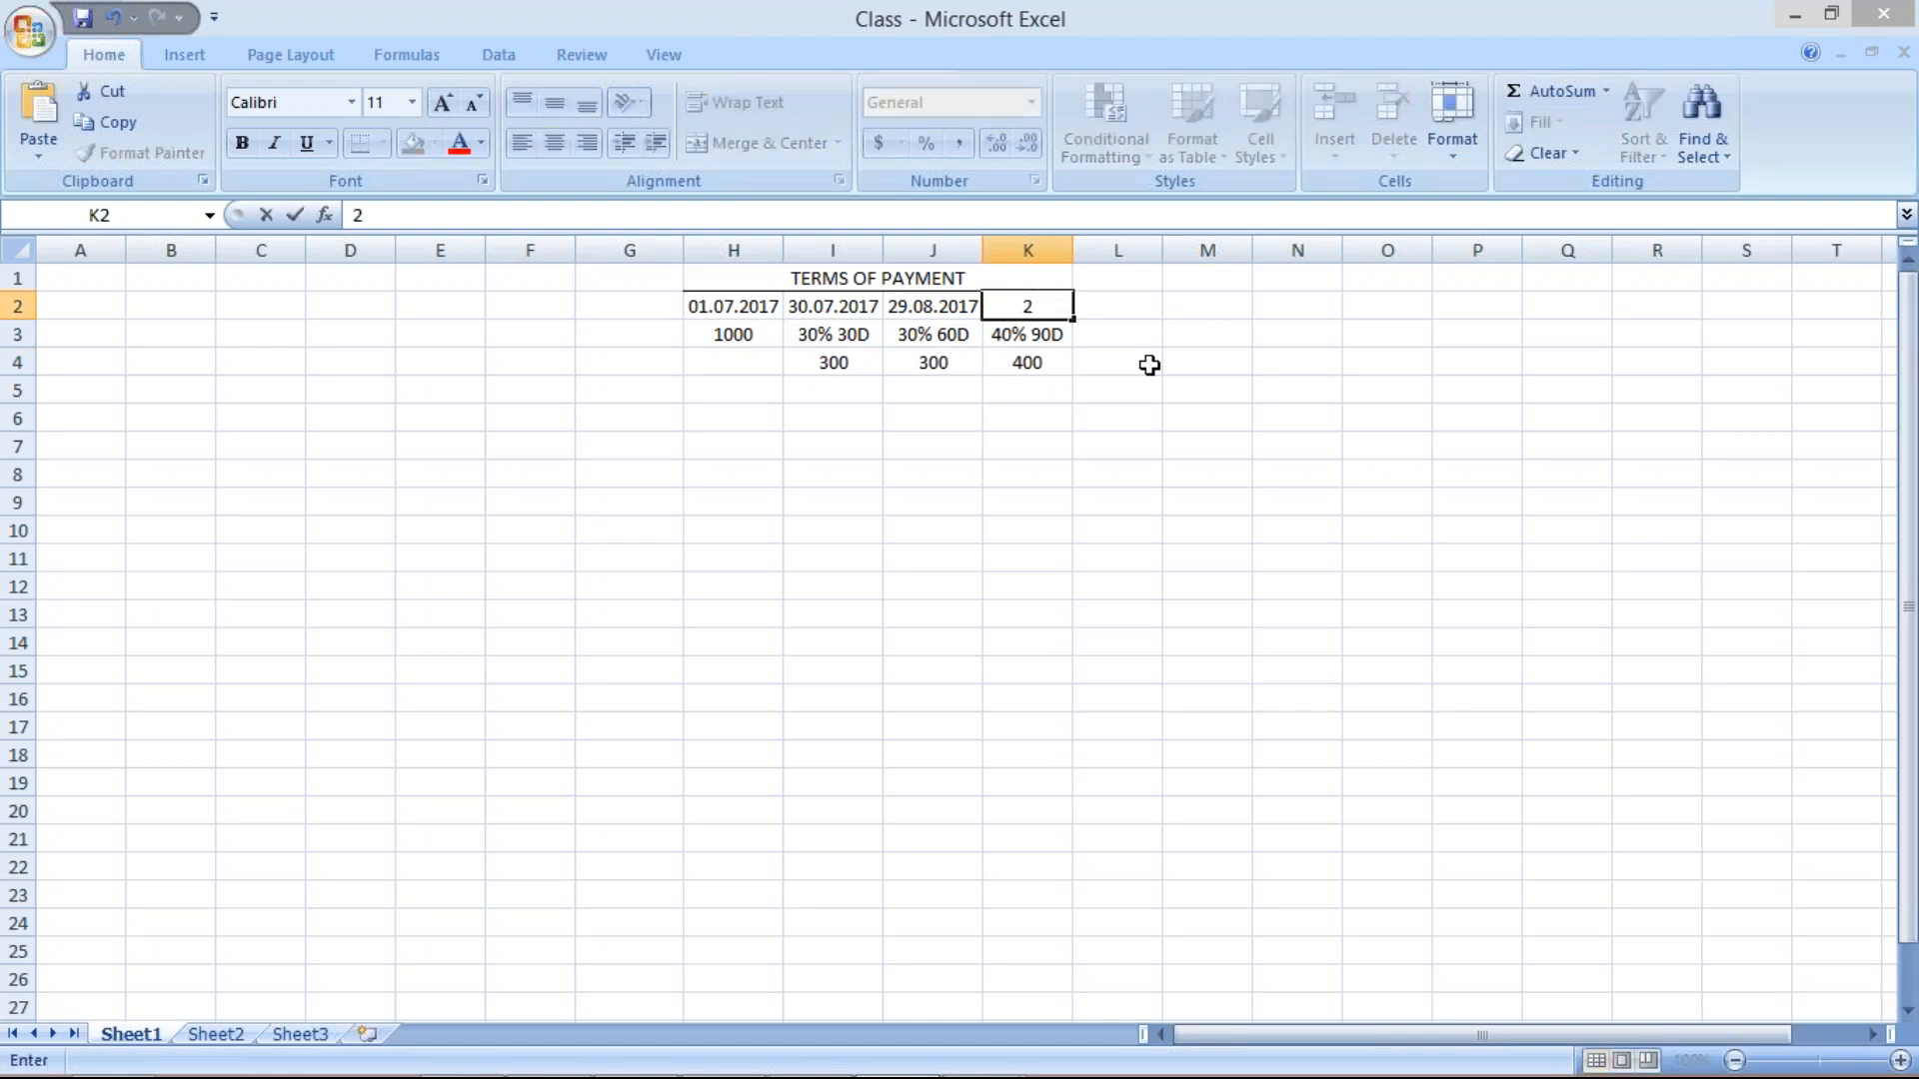
type("8.09.2017")
key("Return")
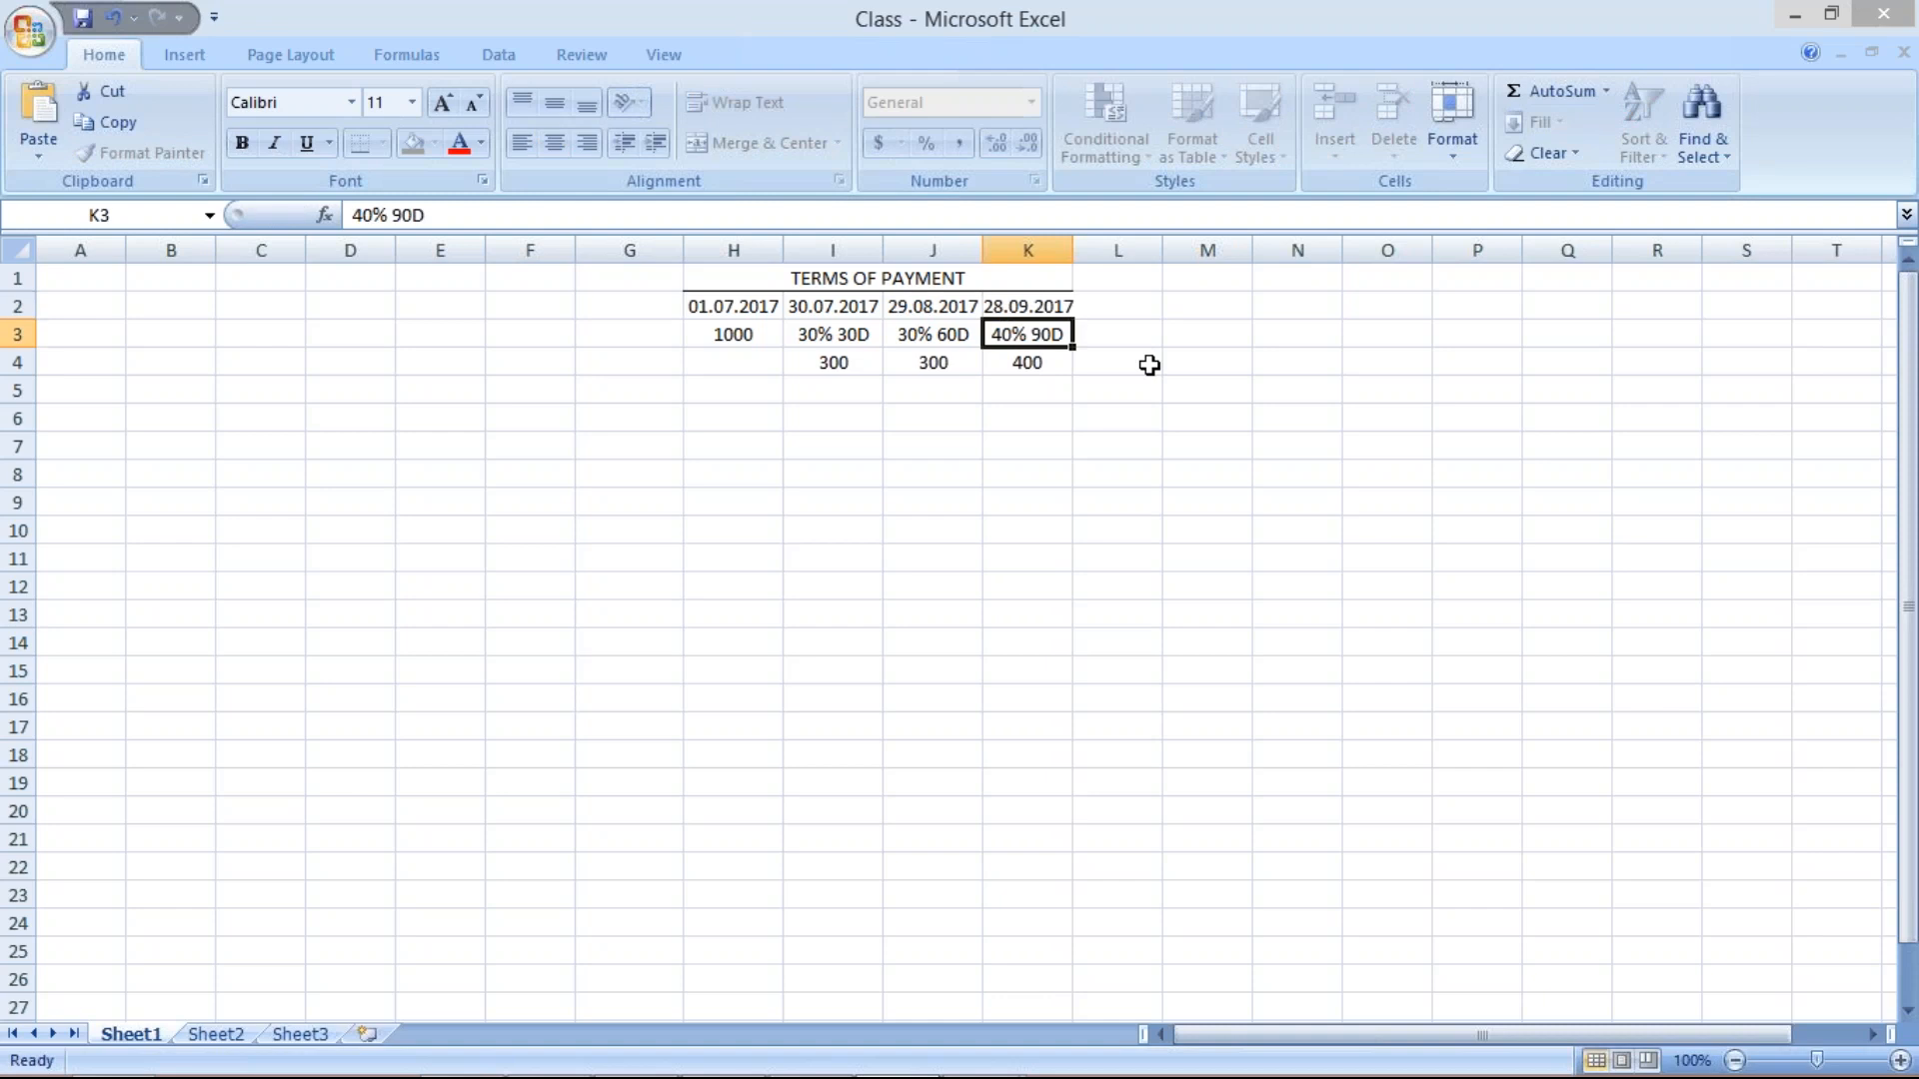
double_click(1072, 246)
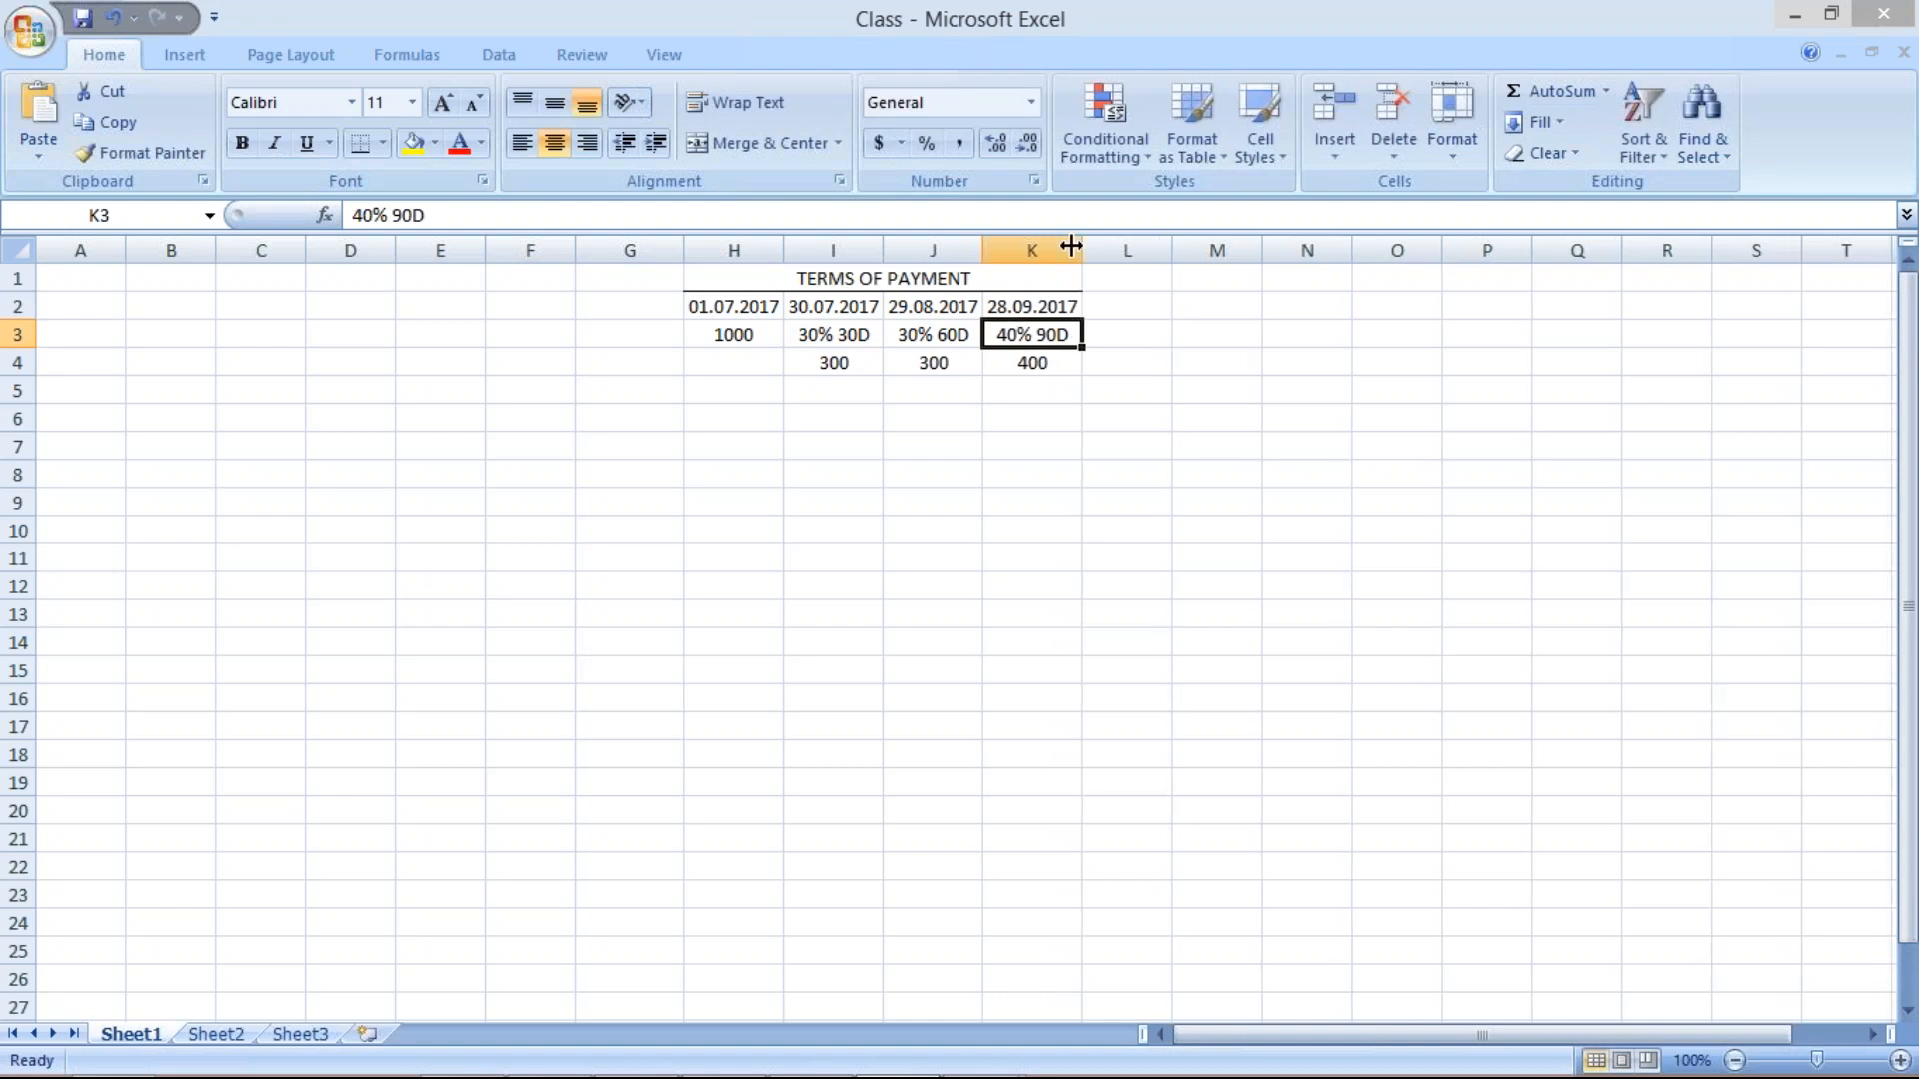
left_click(1038, 502)
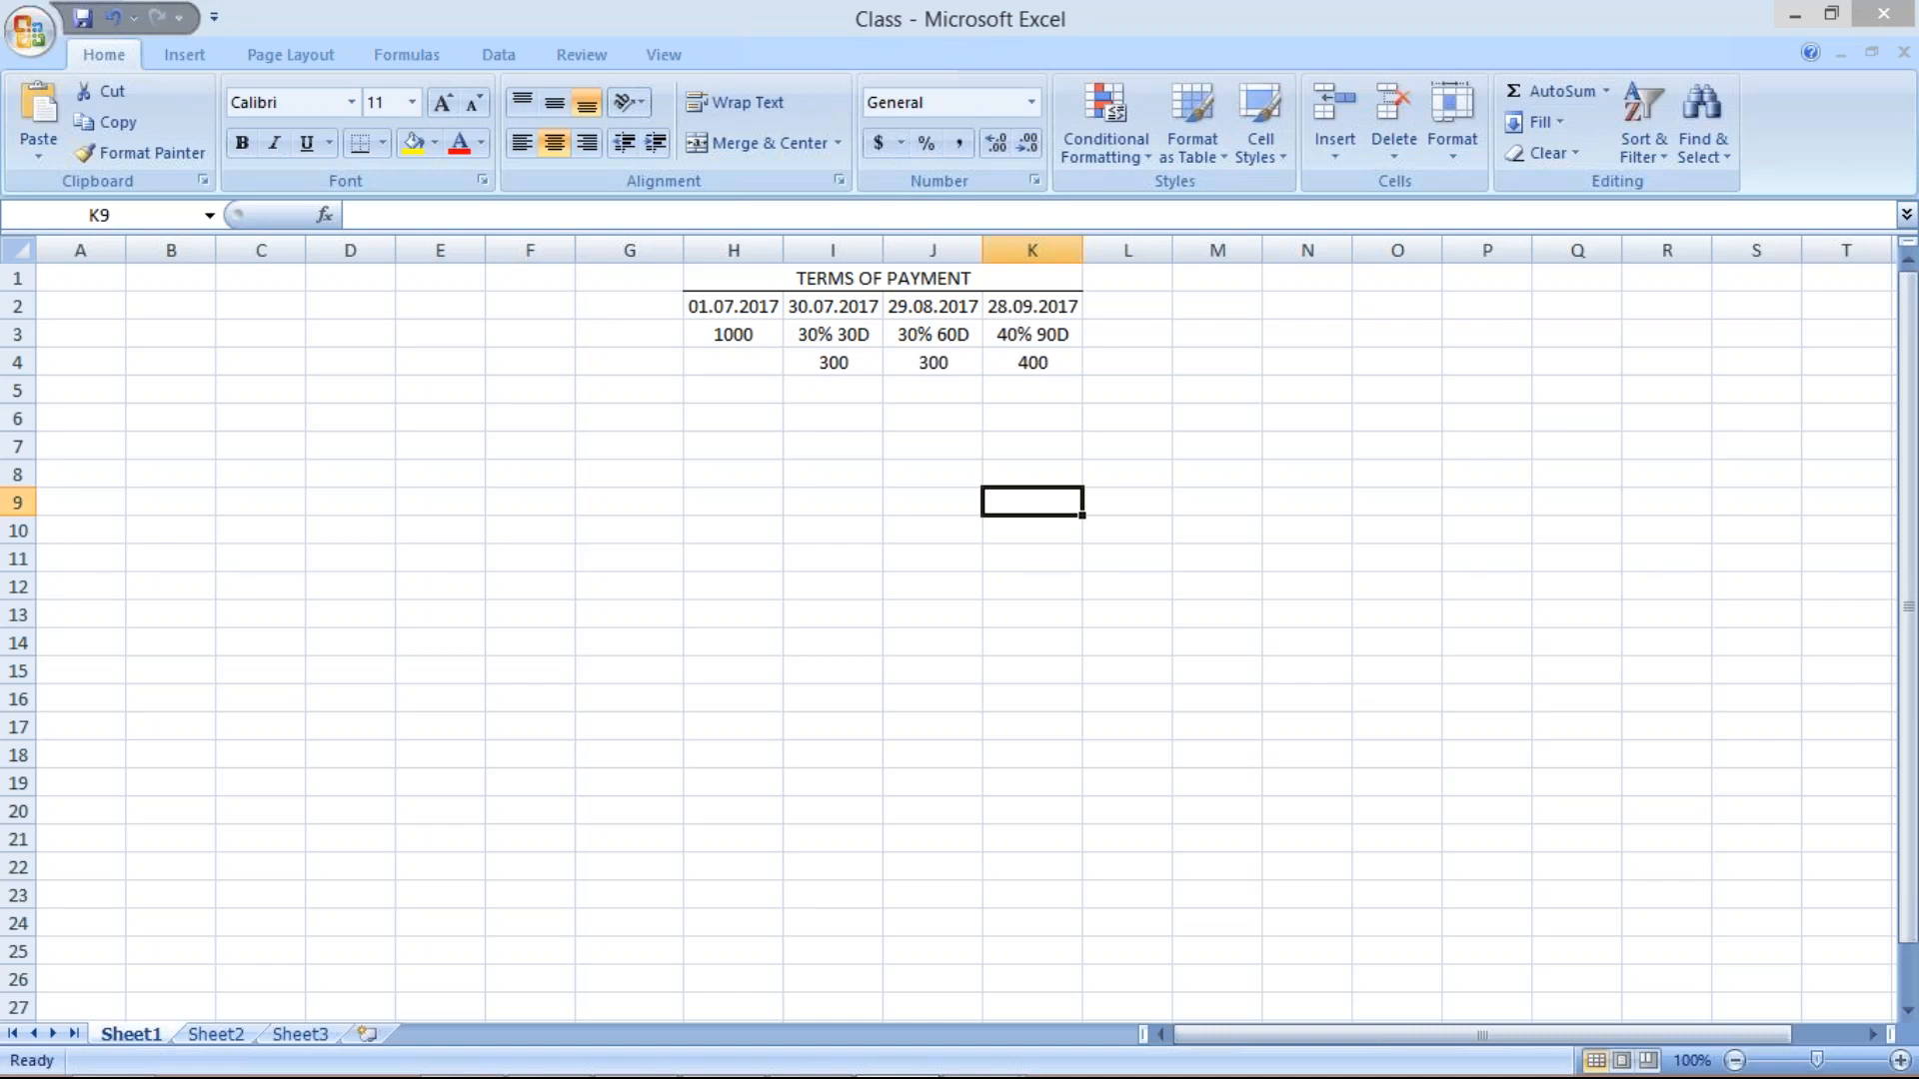
left_click(748, 308)
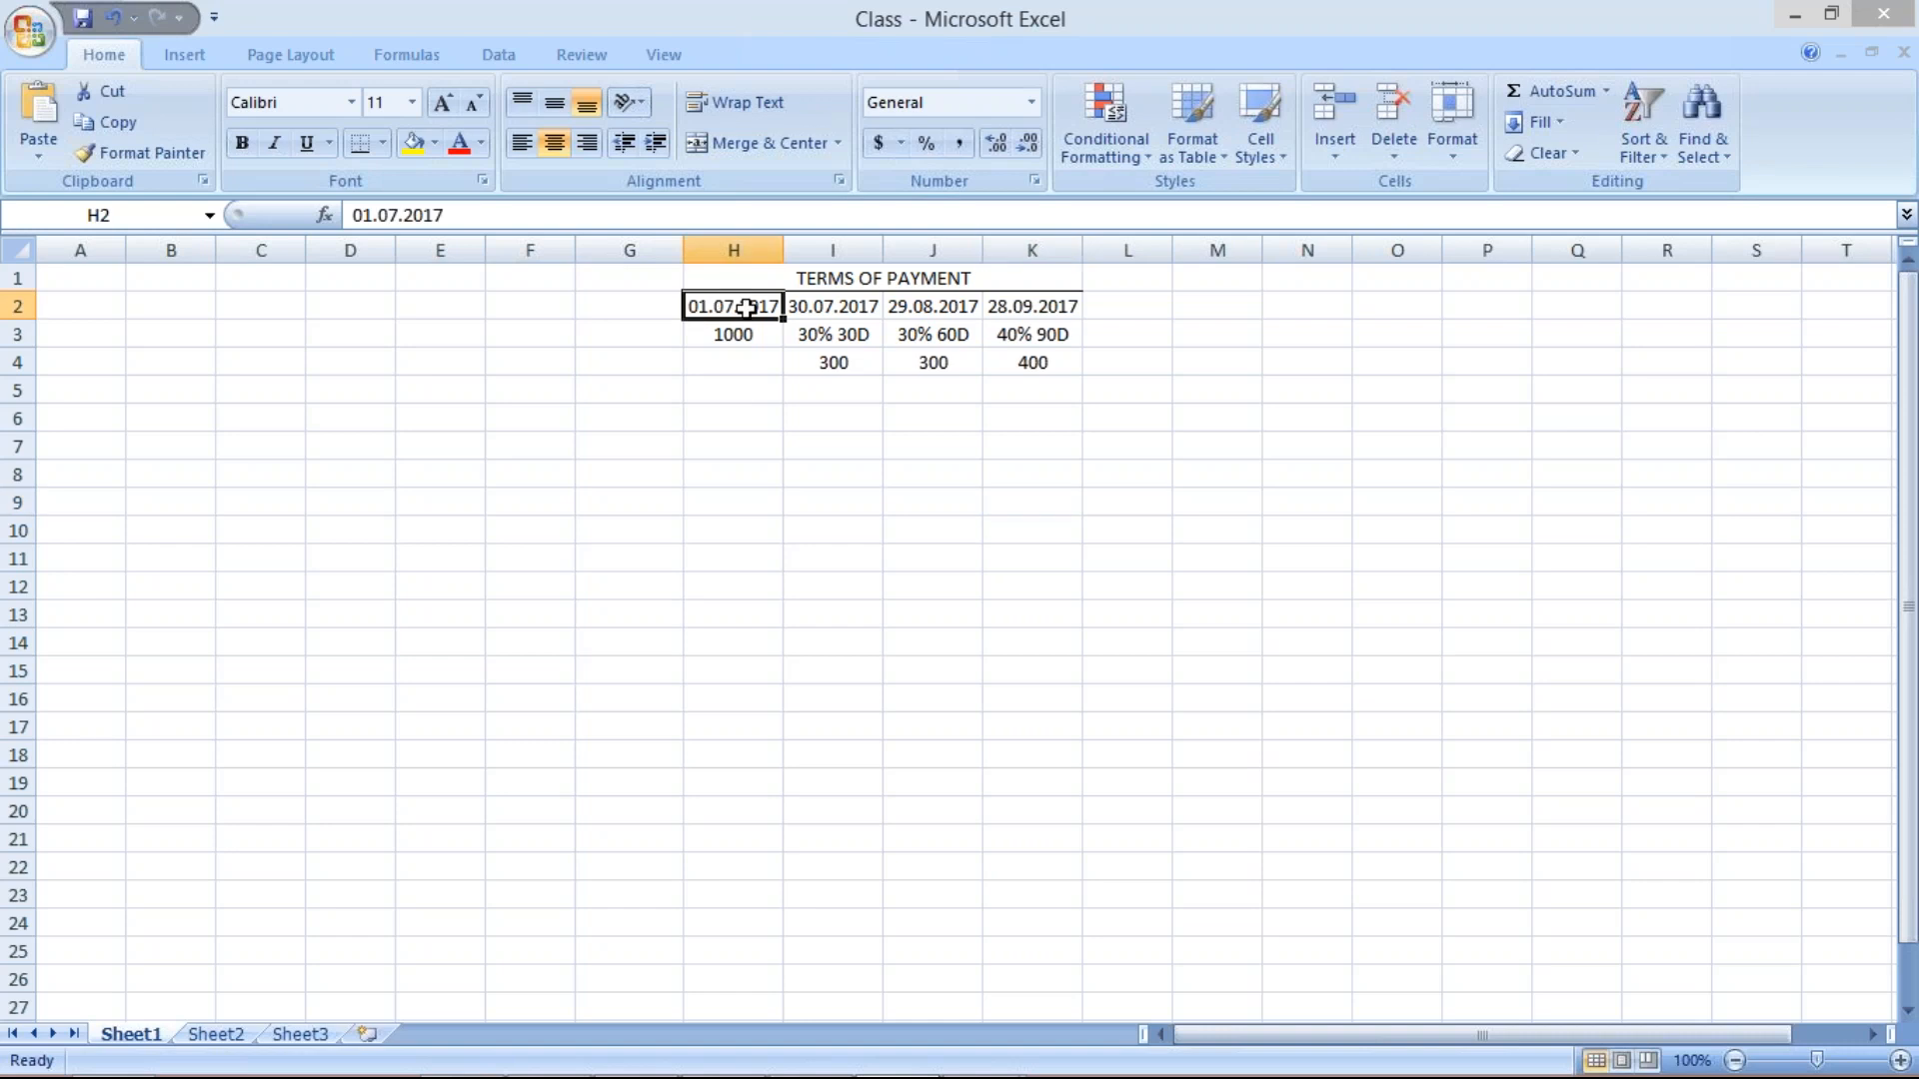
left_click(810, 416)
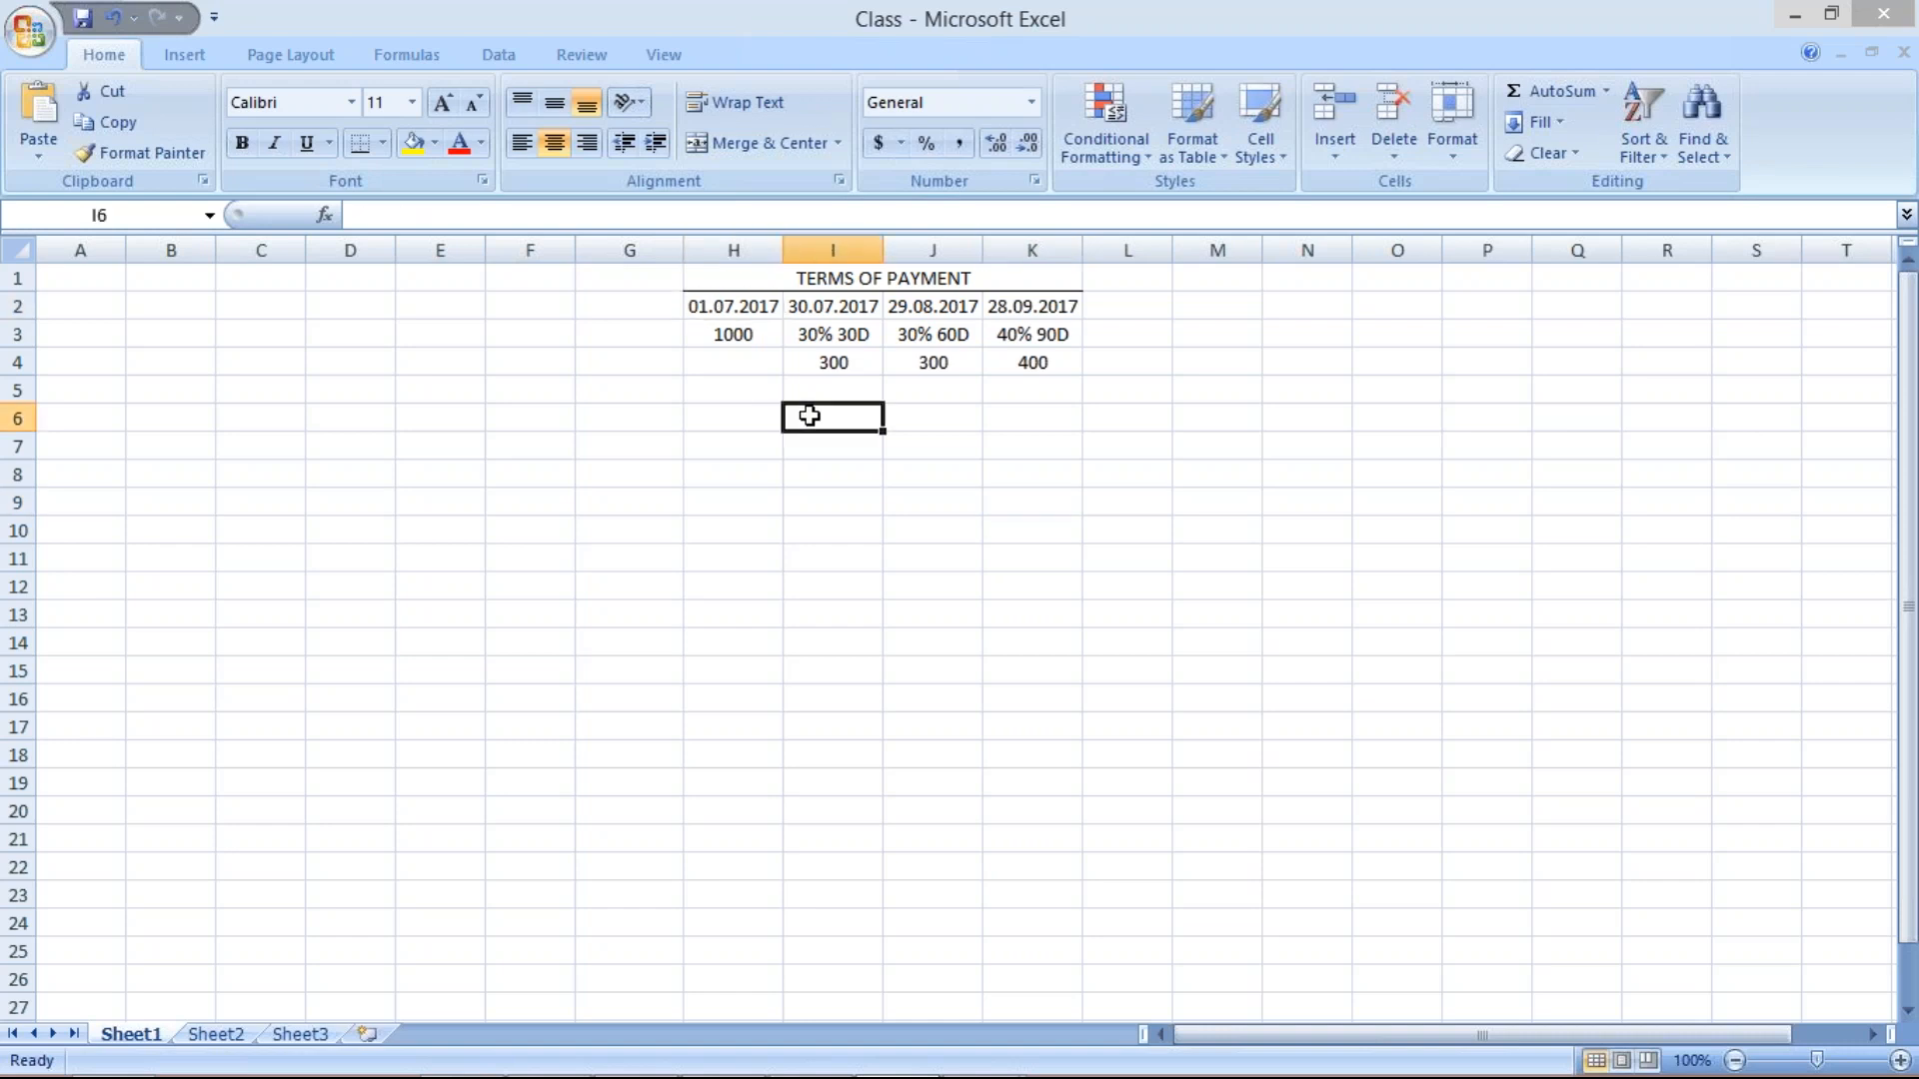
left_click(814, 315)
left_click(934, 304)
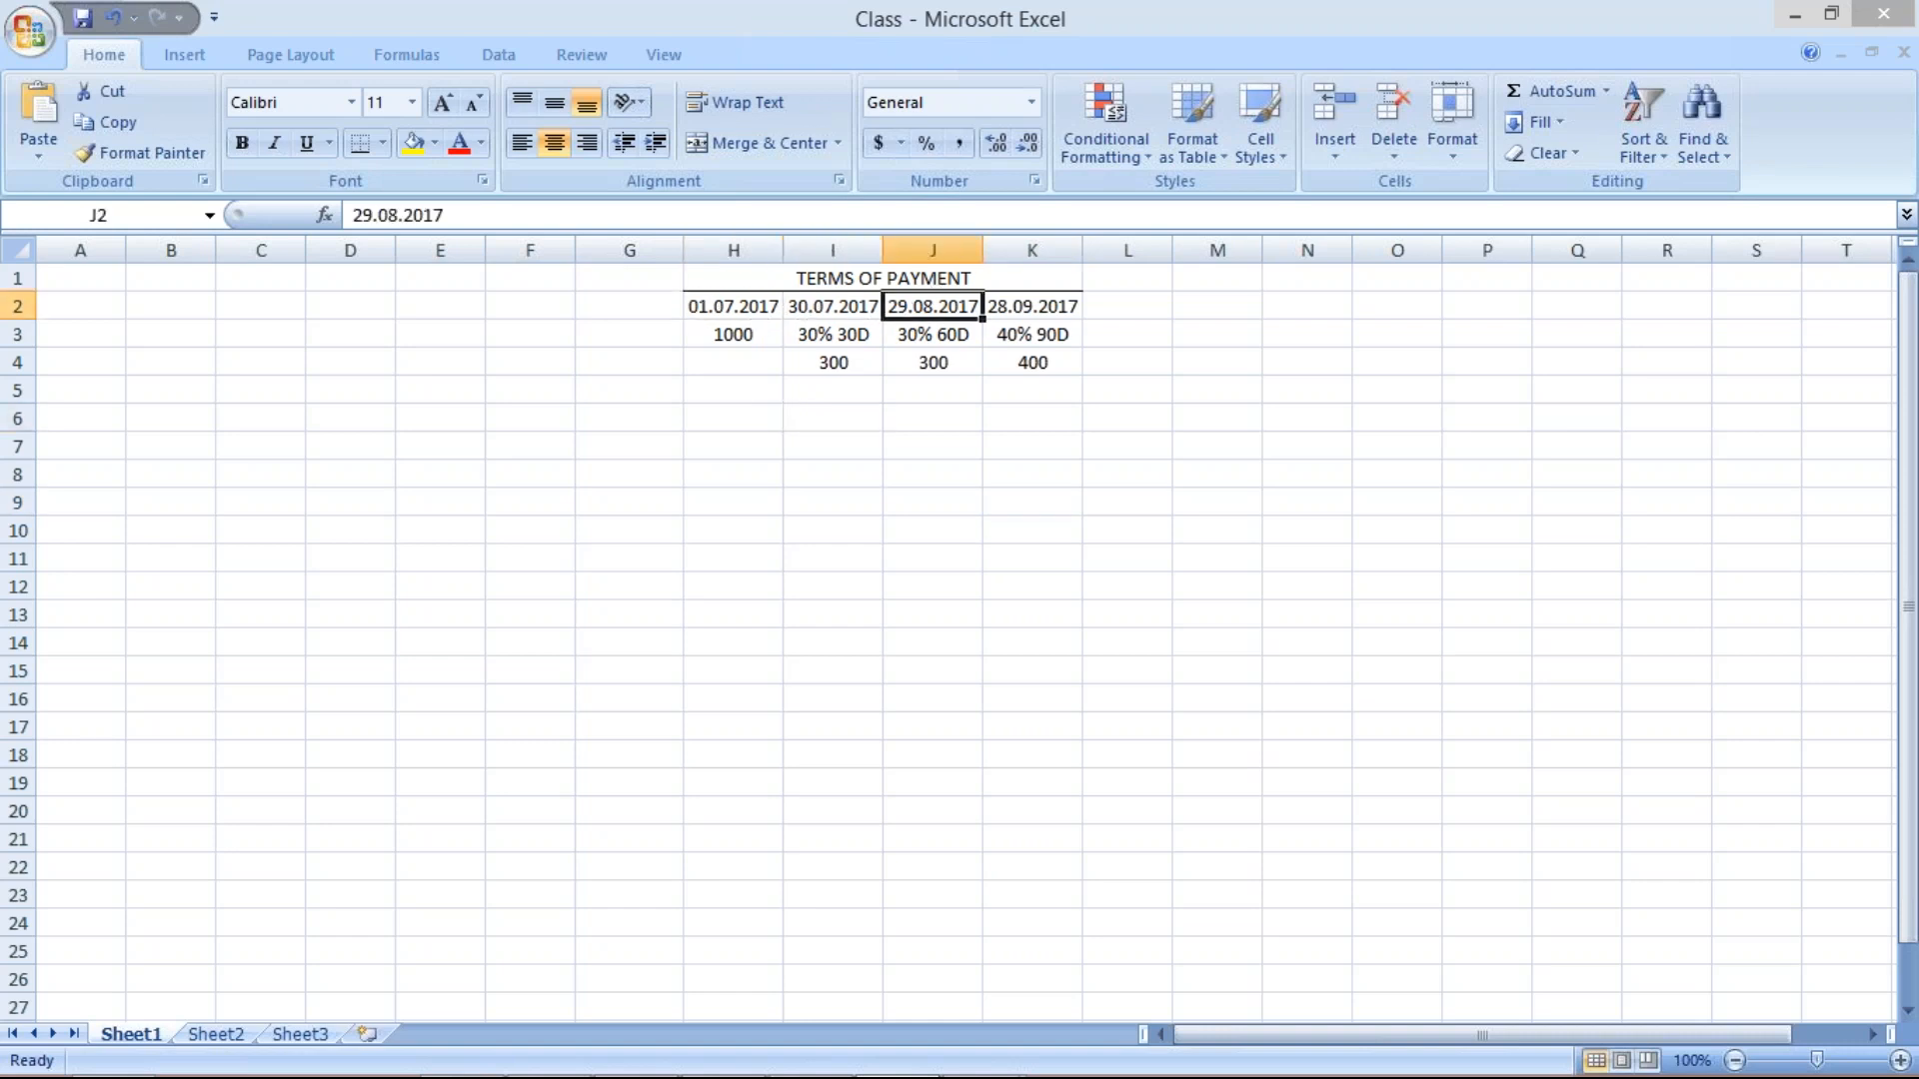
left_click(1050, 318)
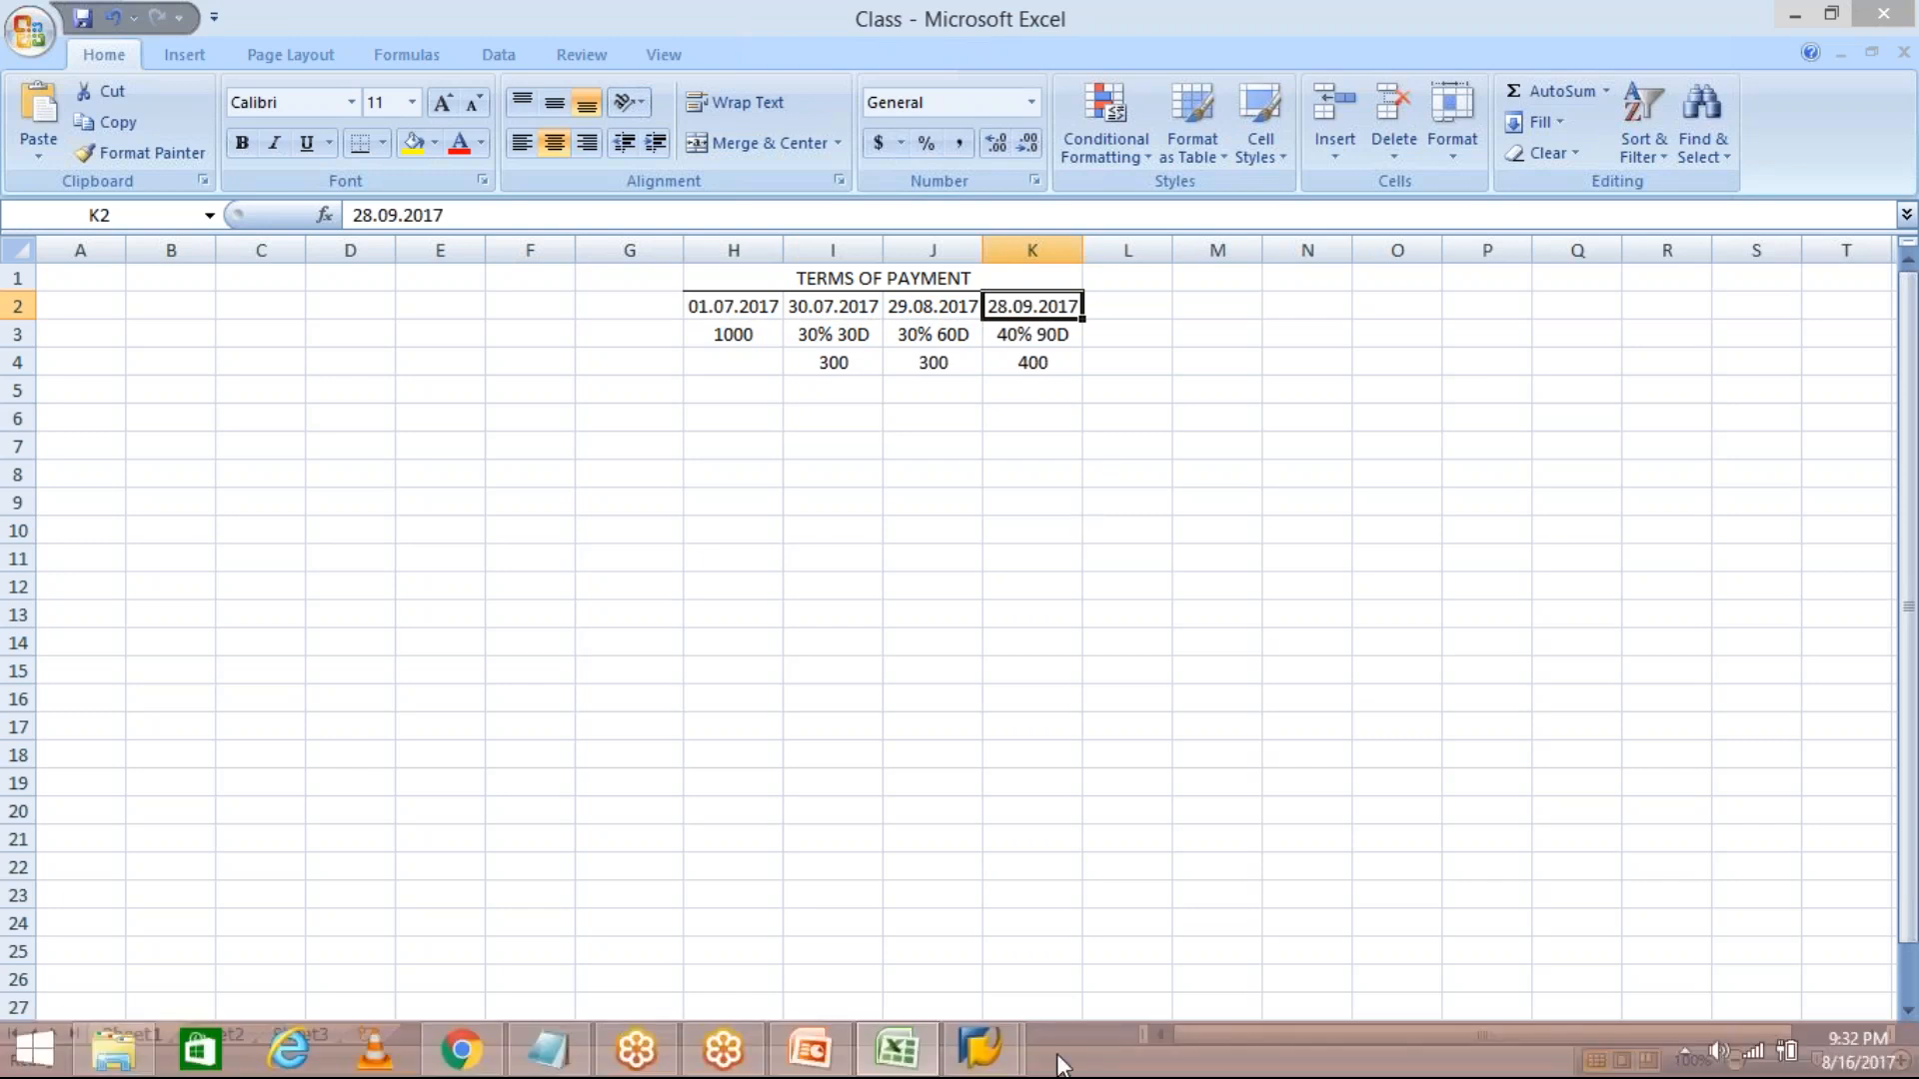
Switch to SAP Easy Access and run transaction OBB.
left_click(1011, 1065)
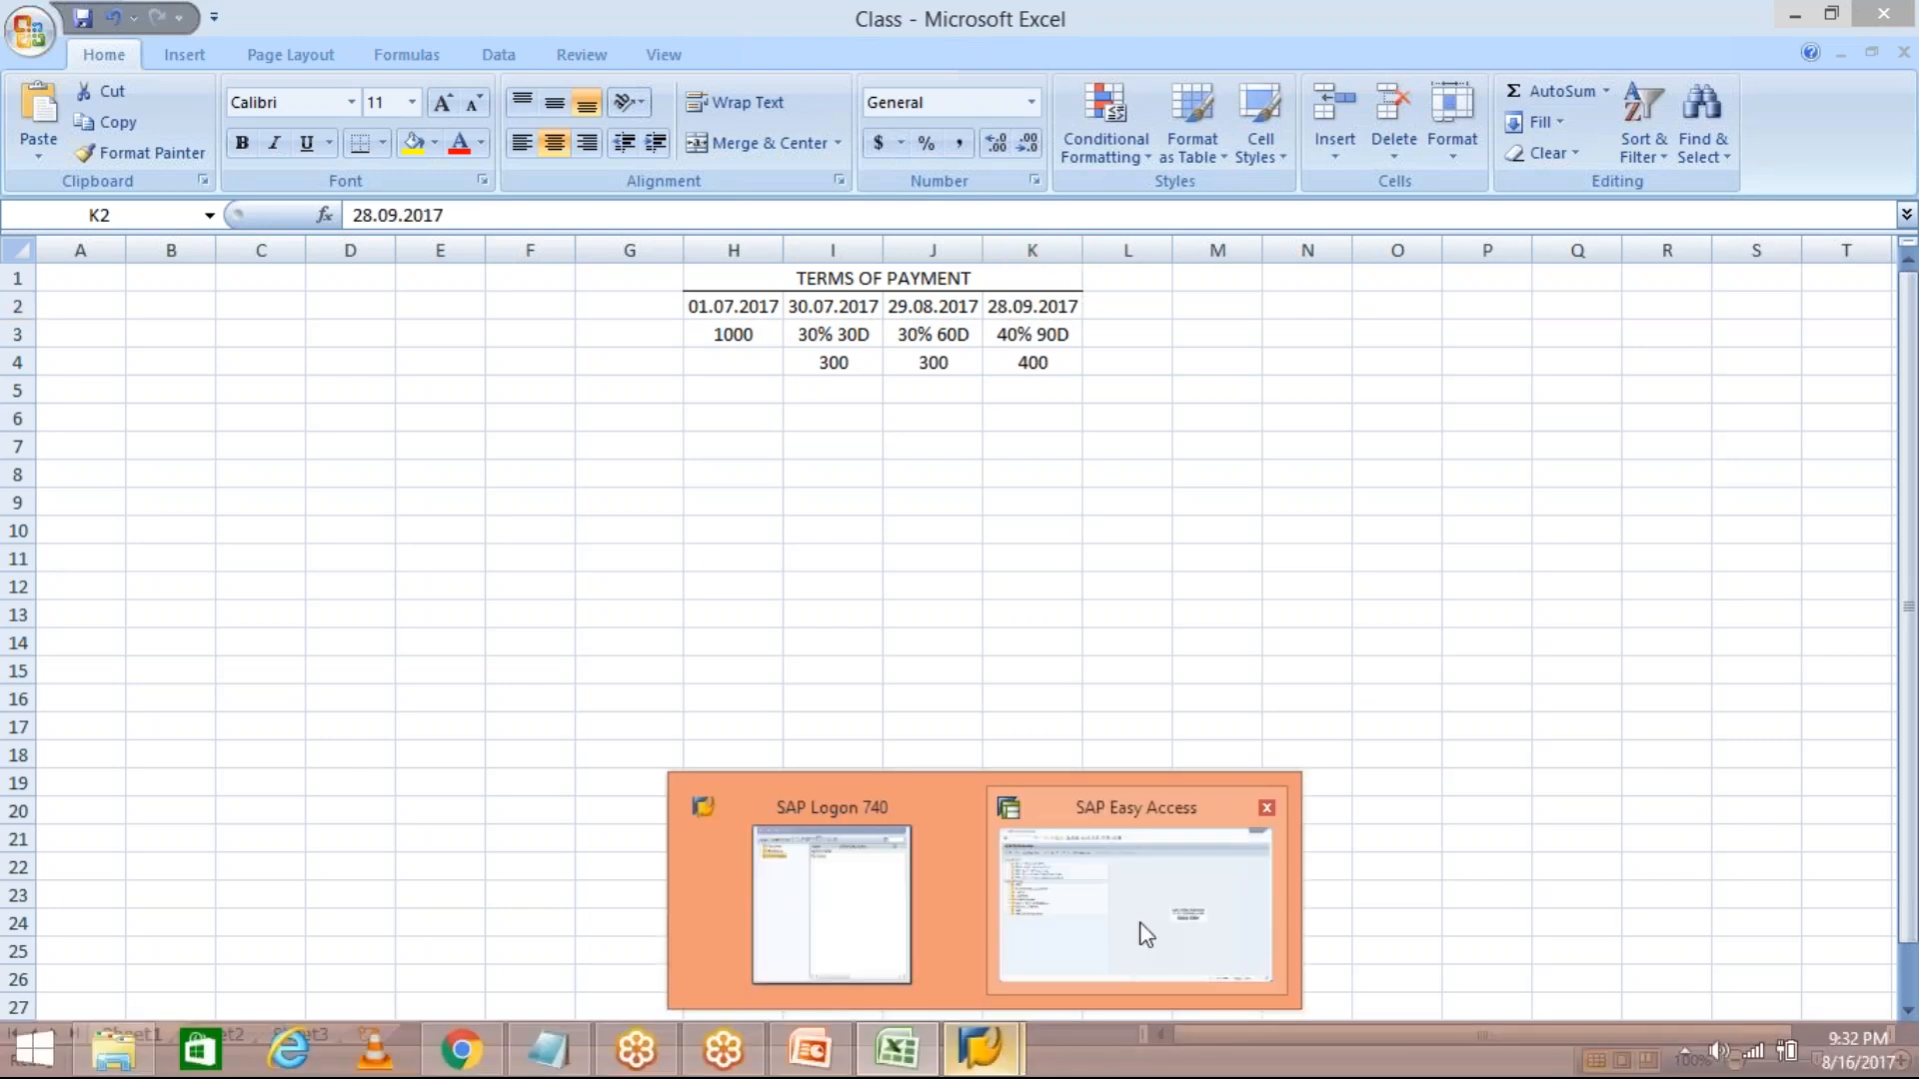
left_click(1145, 934)
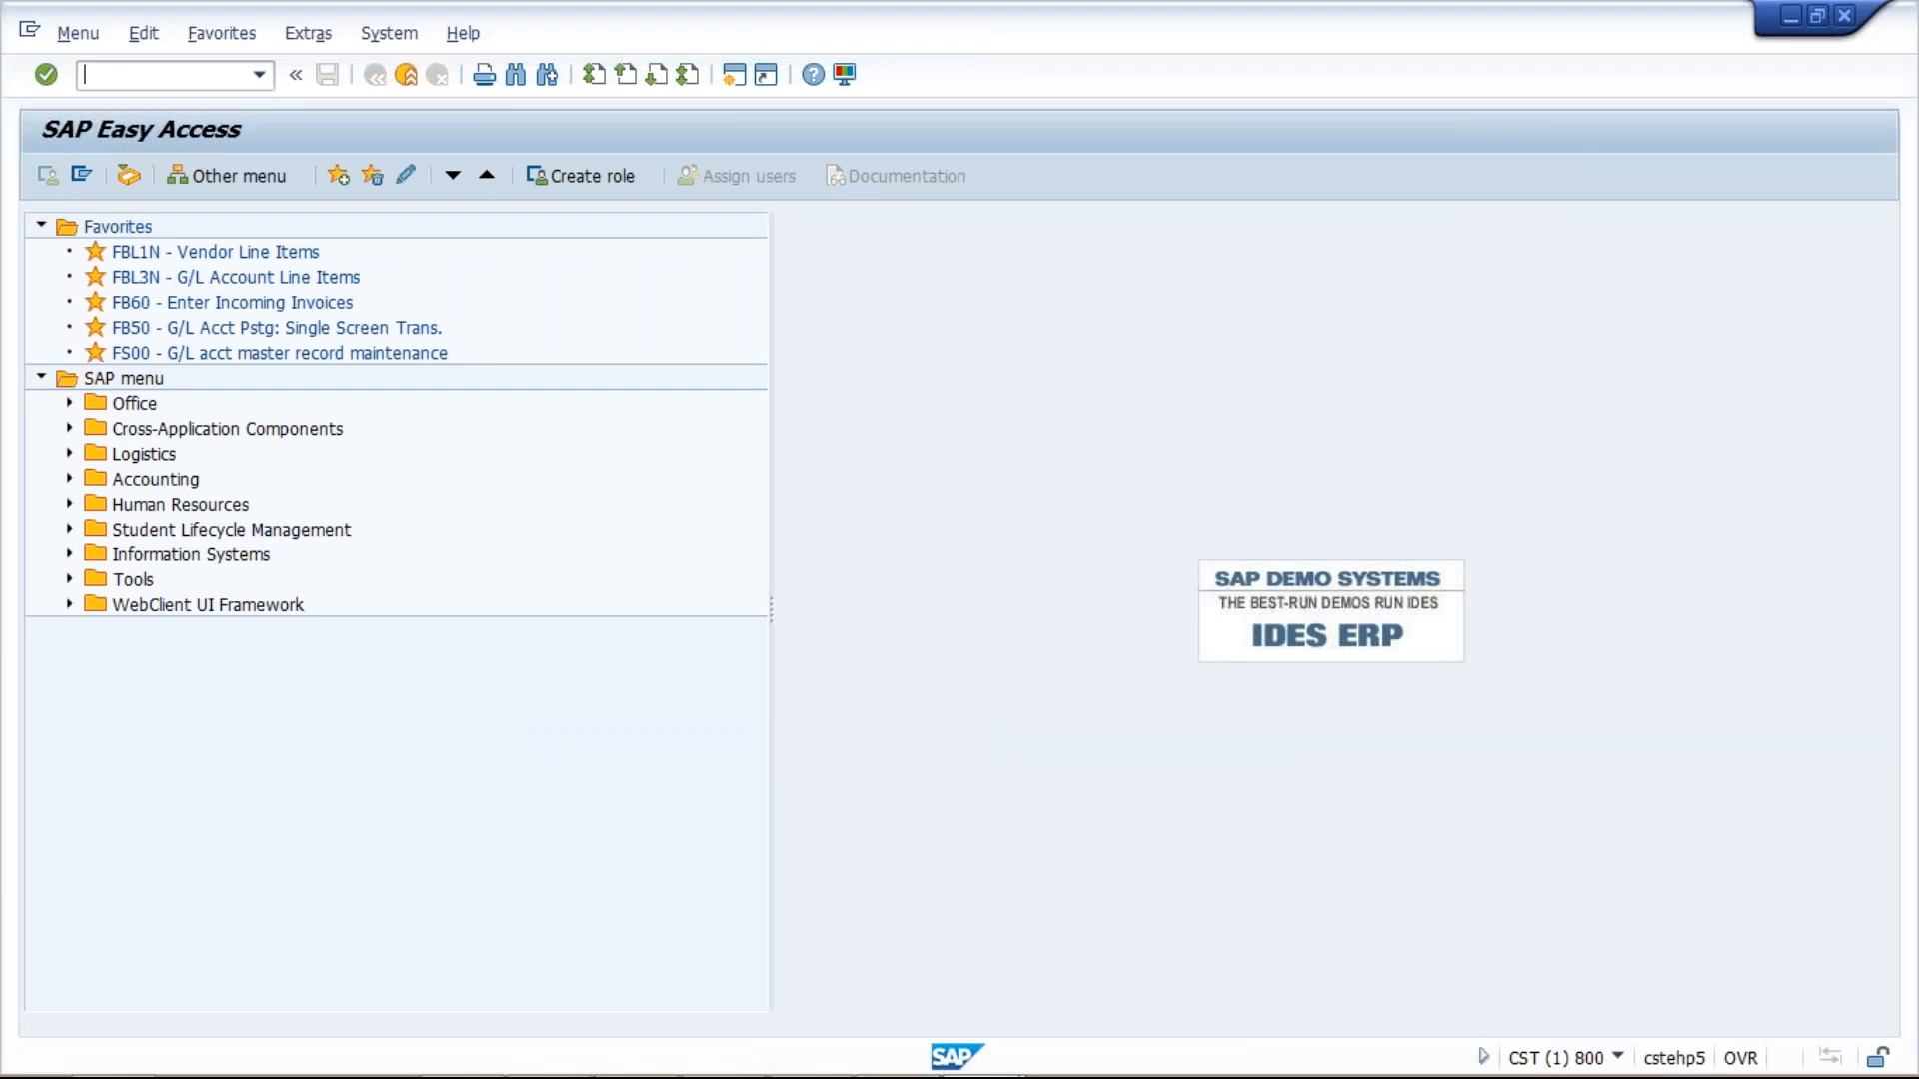
type("OB")
type("B")
key("Return")
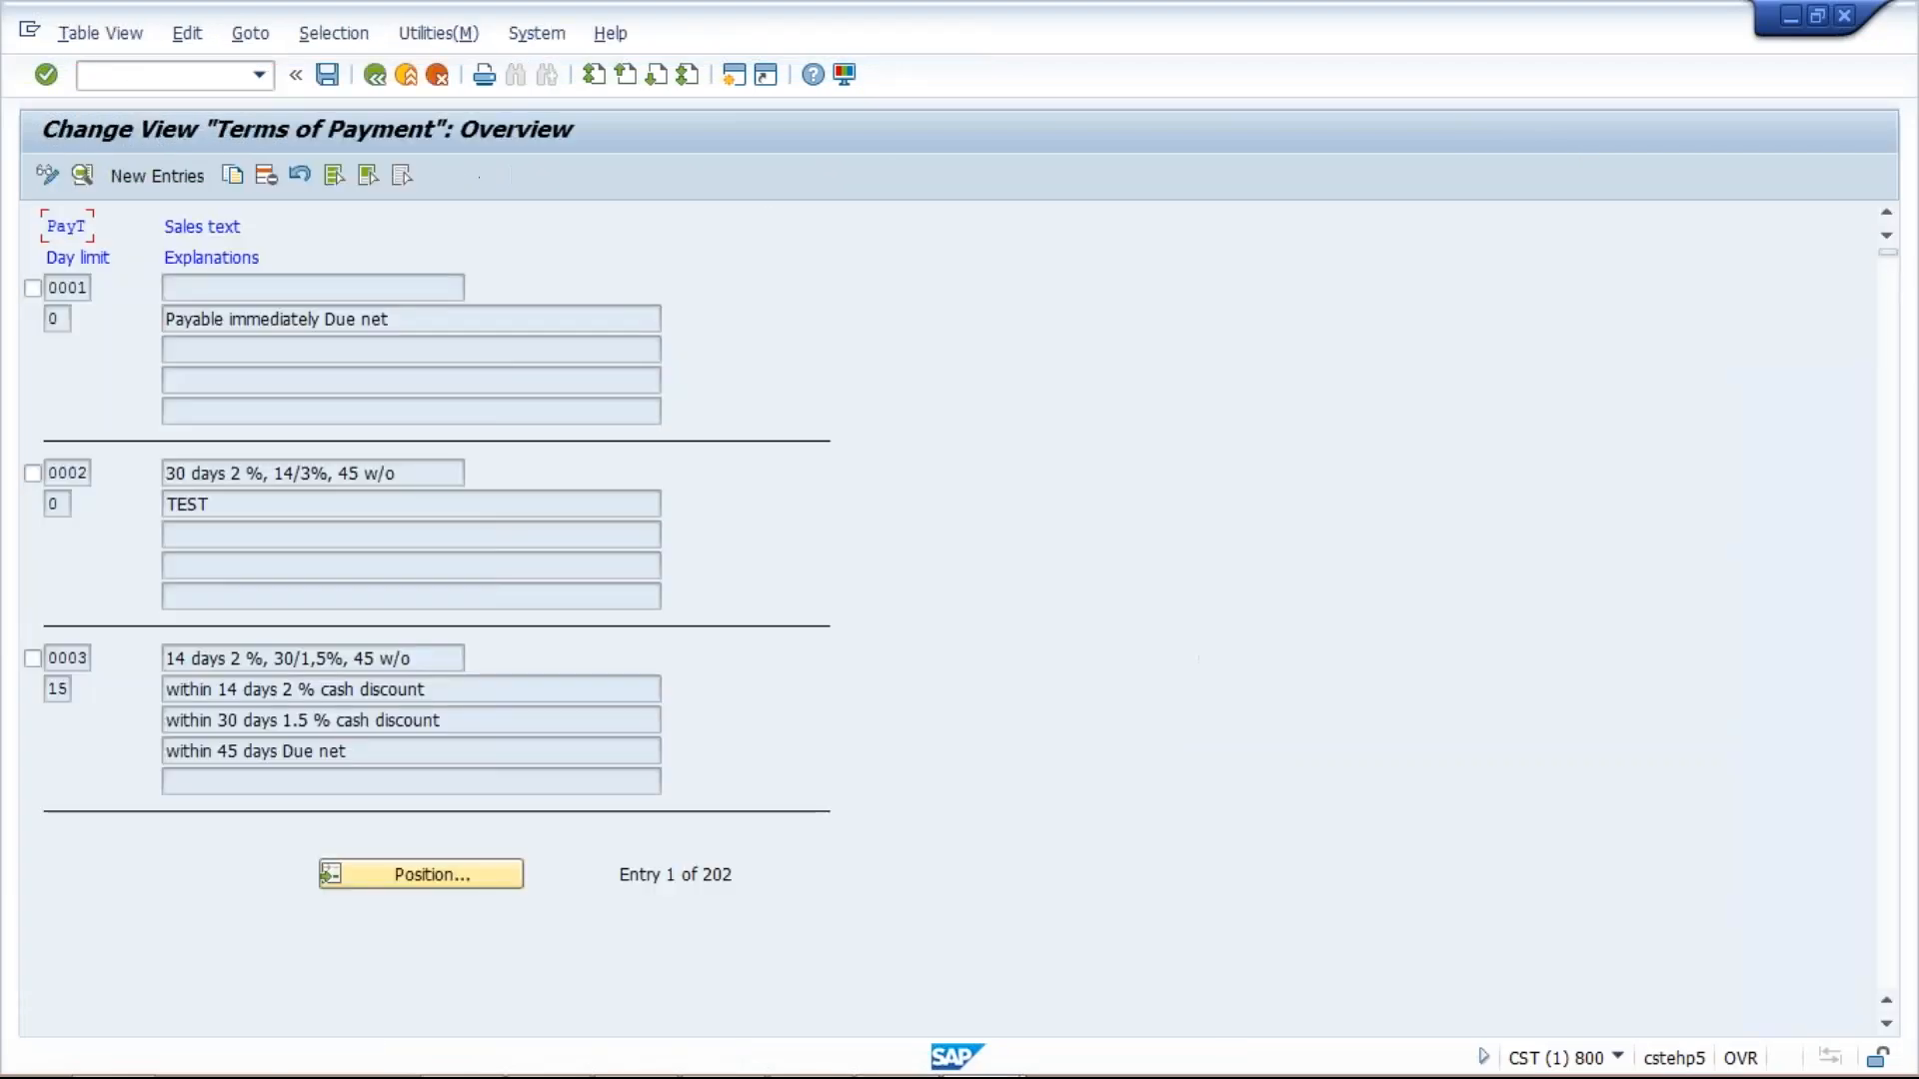
Add term TM50 with sales text INSTALLMENT PAYMENT, flag Installment payment, and save.
left_click(165, 177)
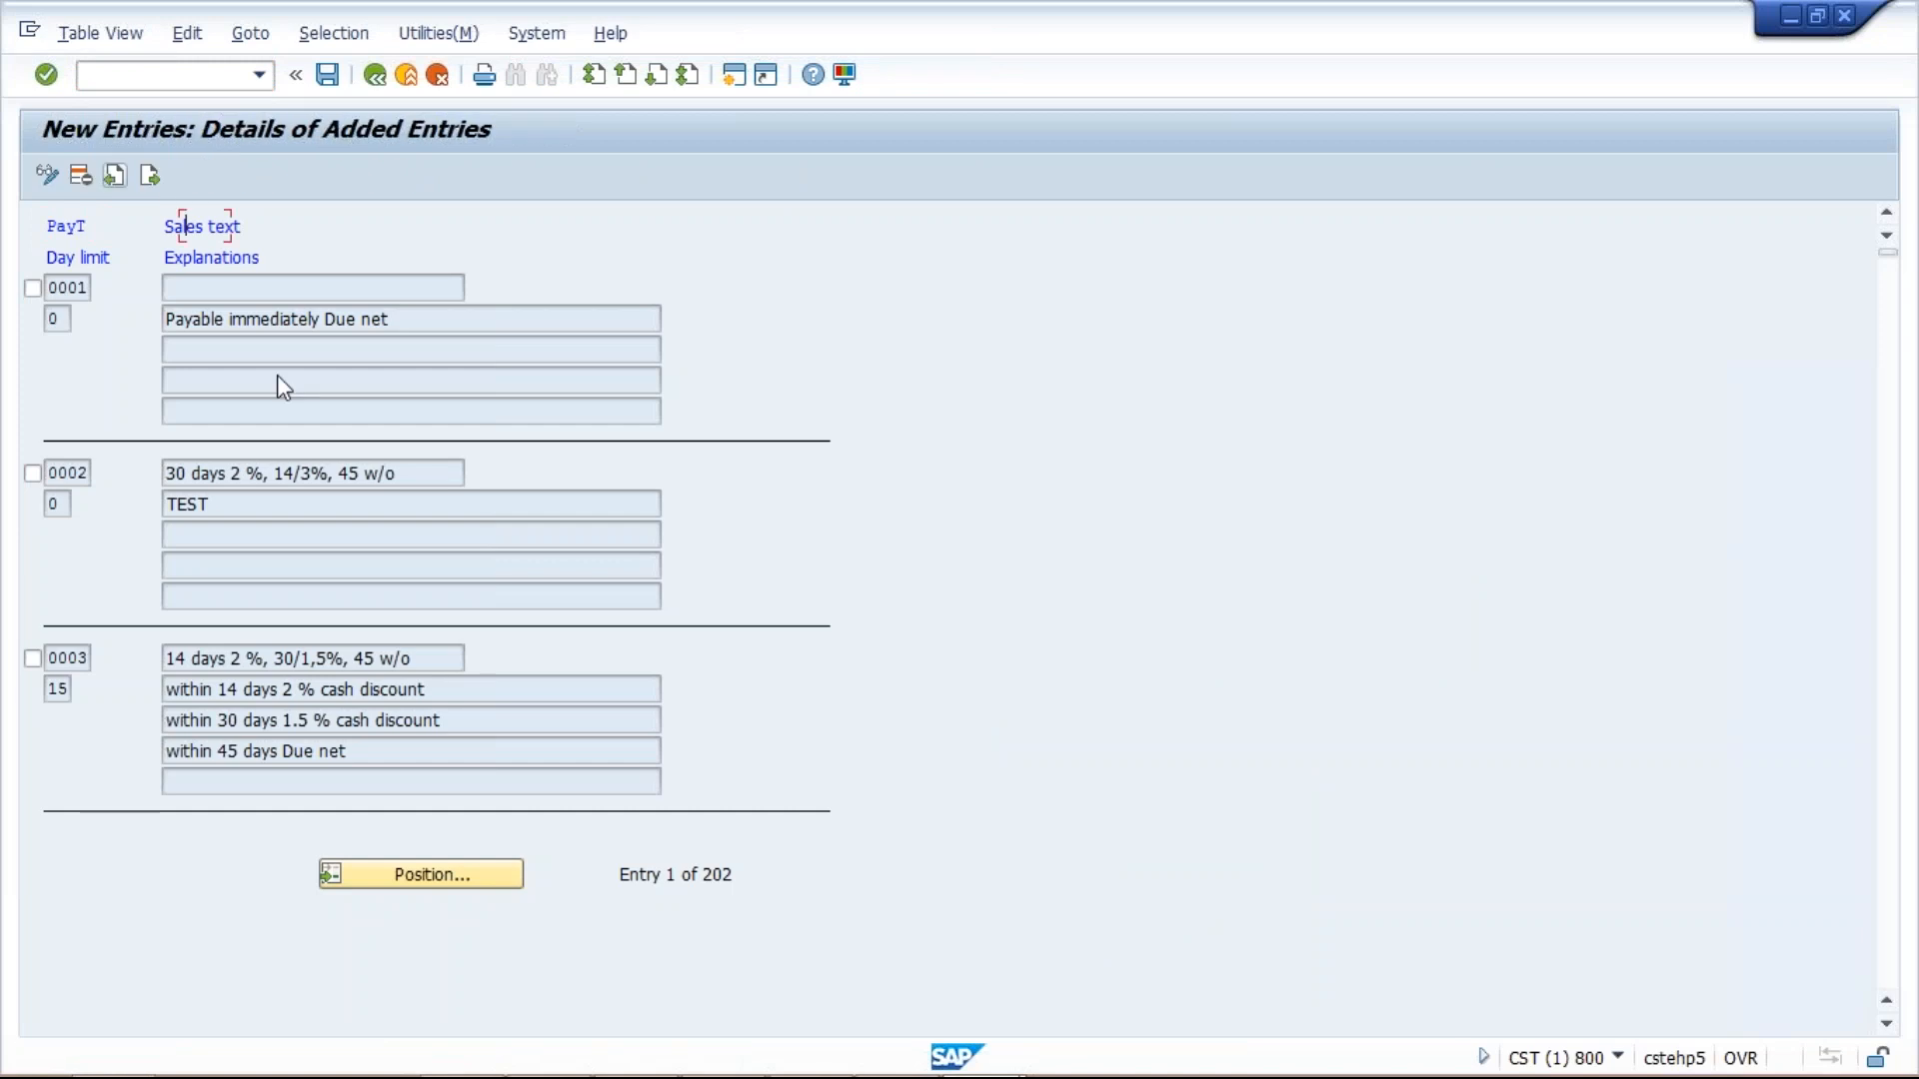
type("T")
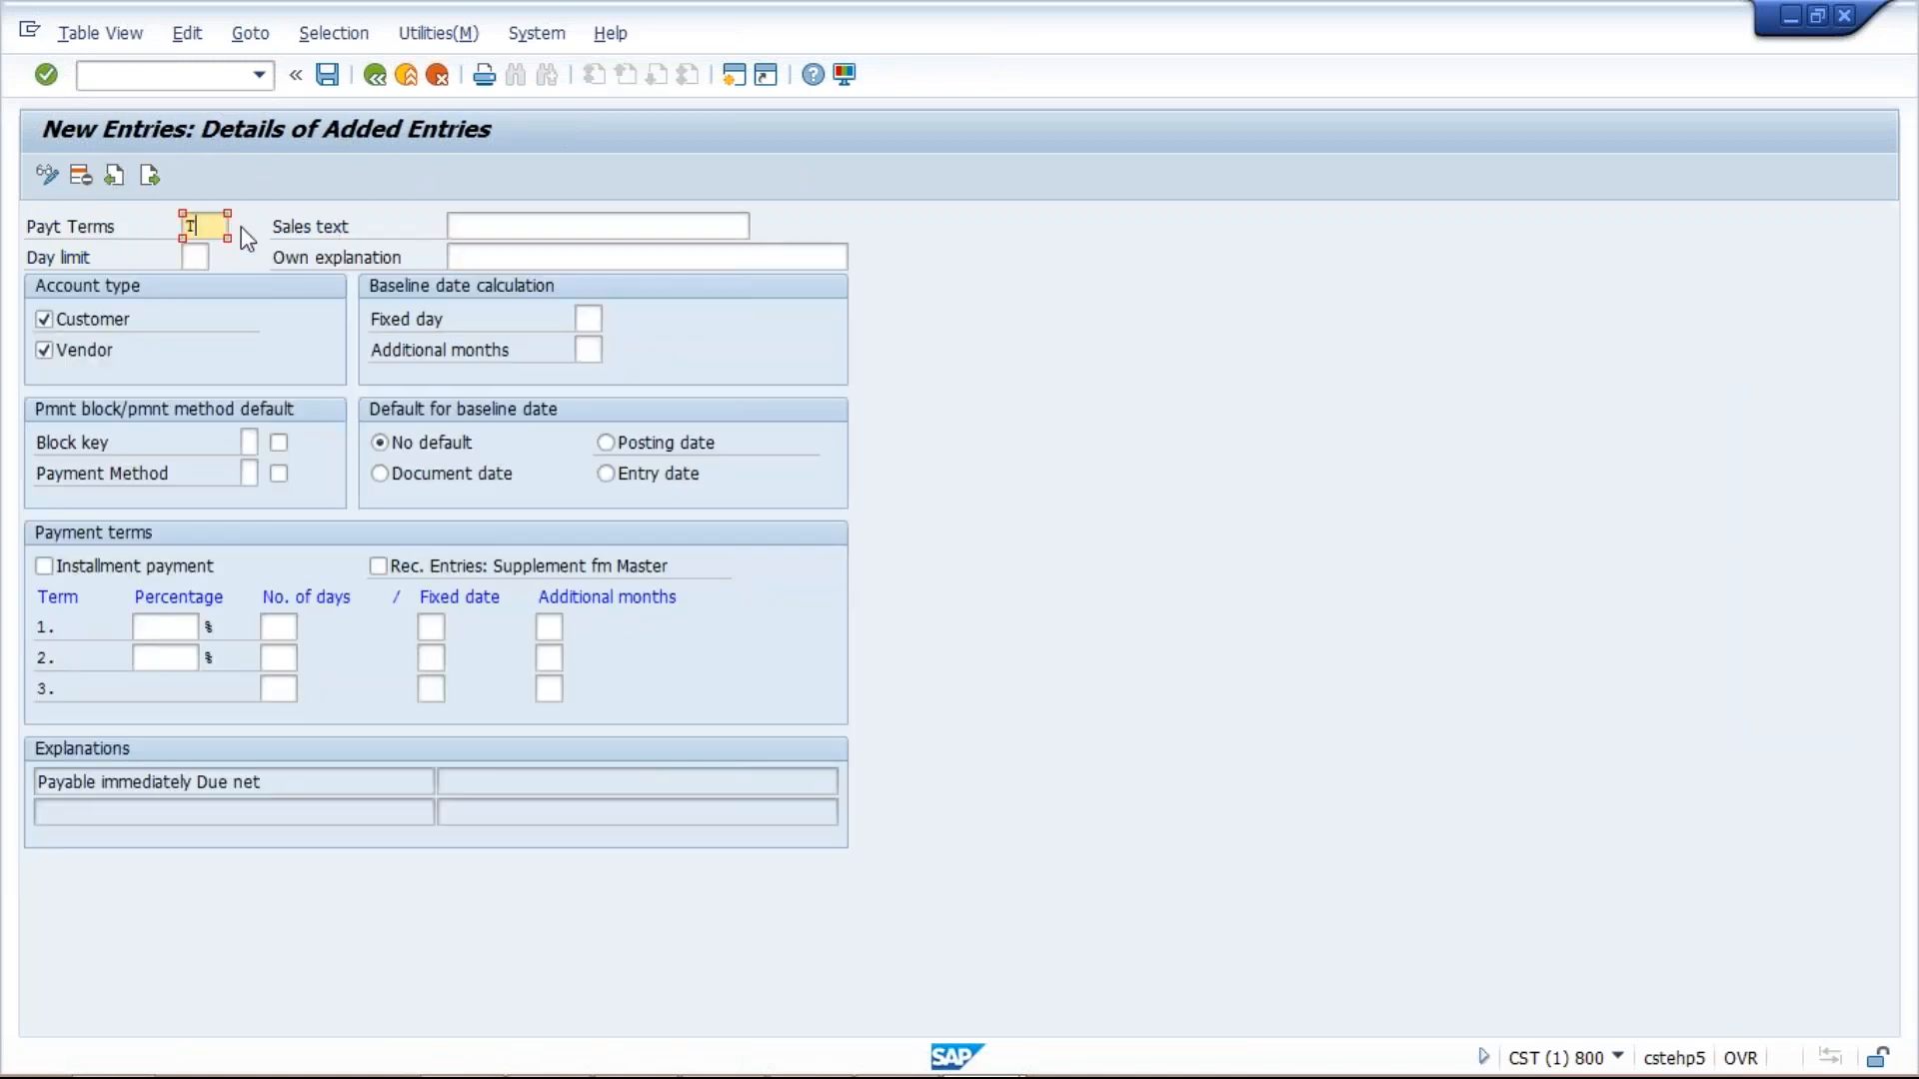
type("M50")
left_click(490, 225)
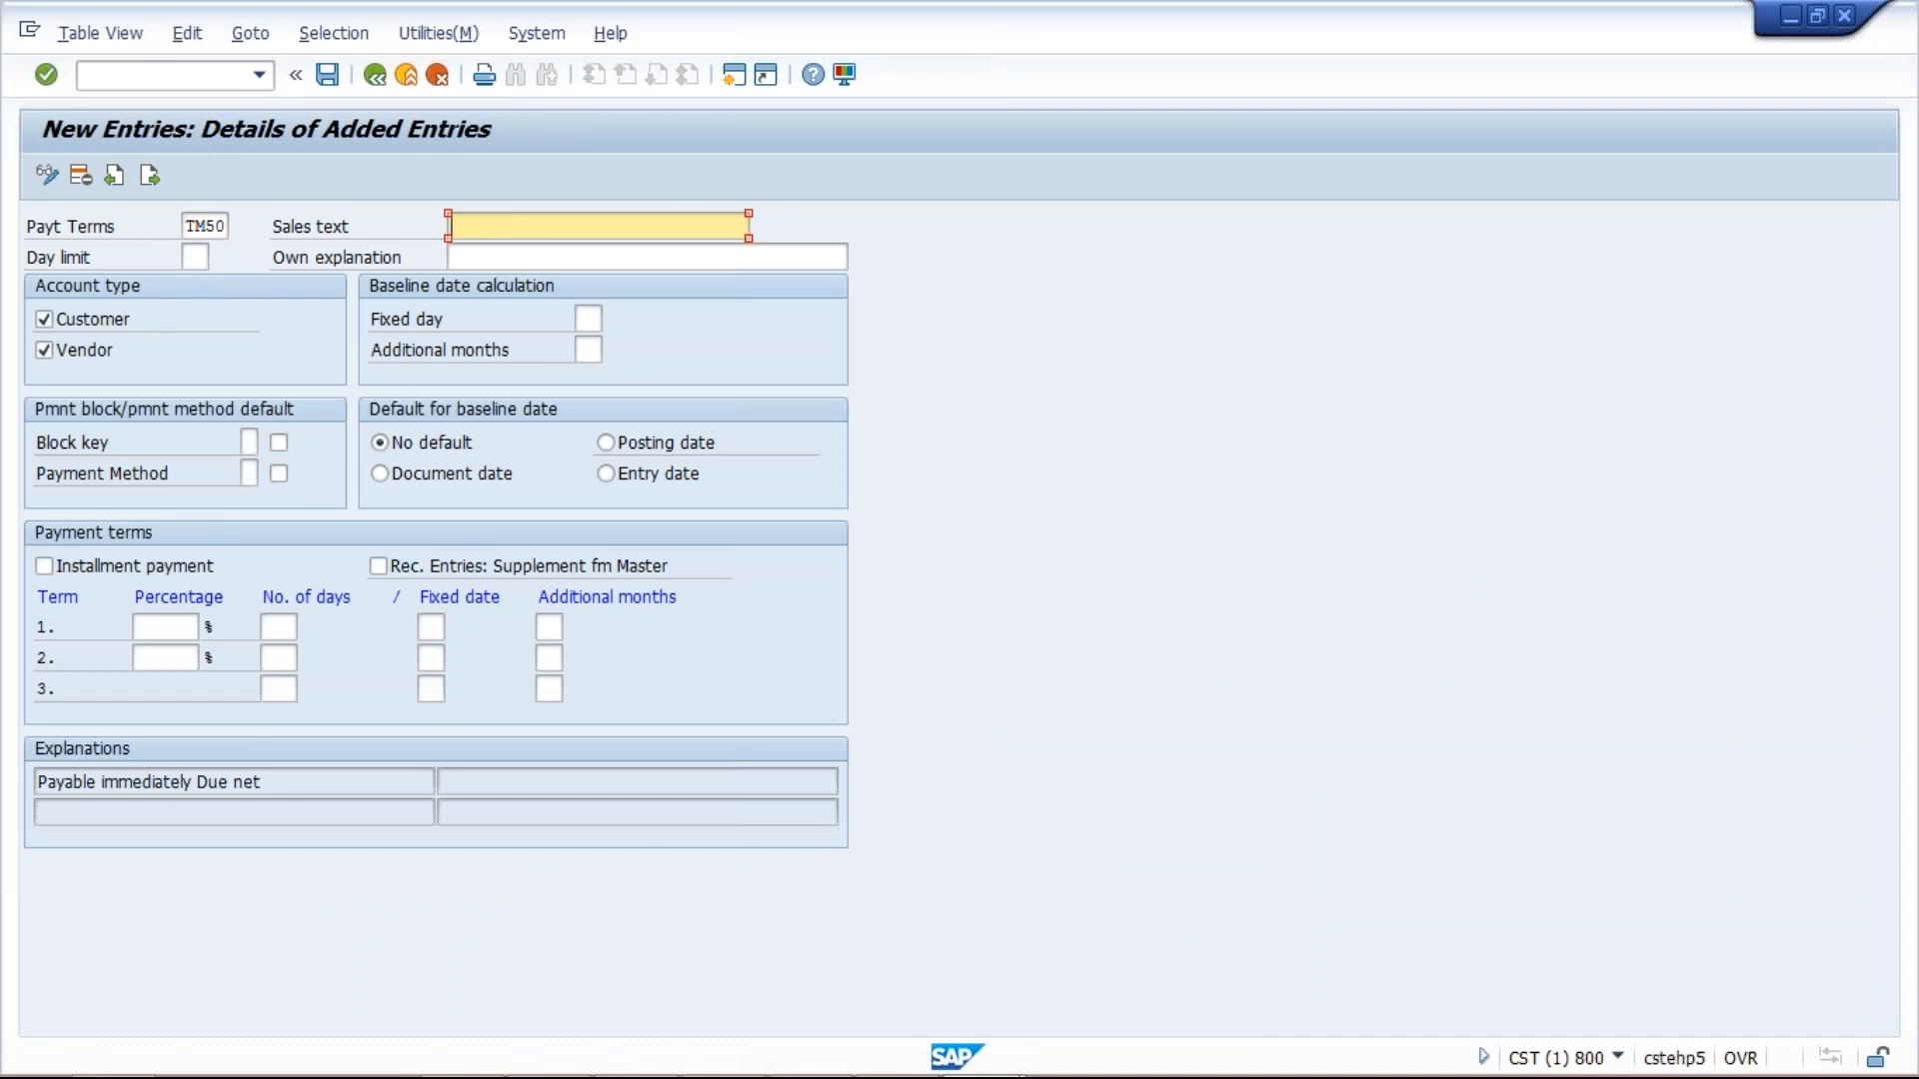
type("I")
key("Return")
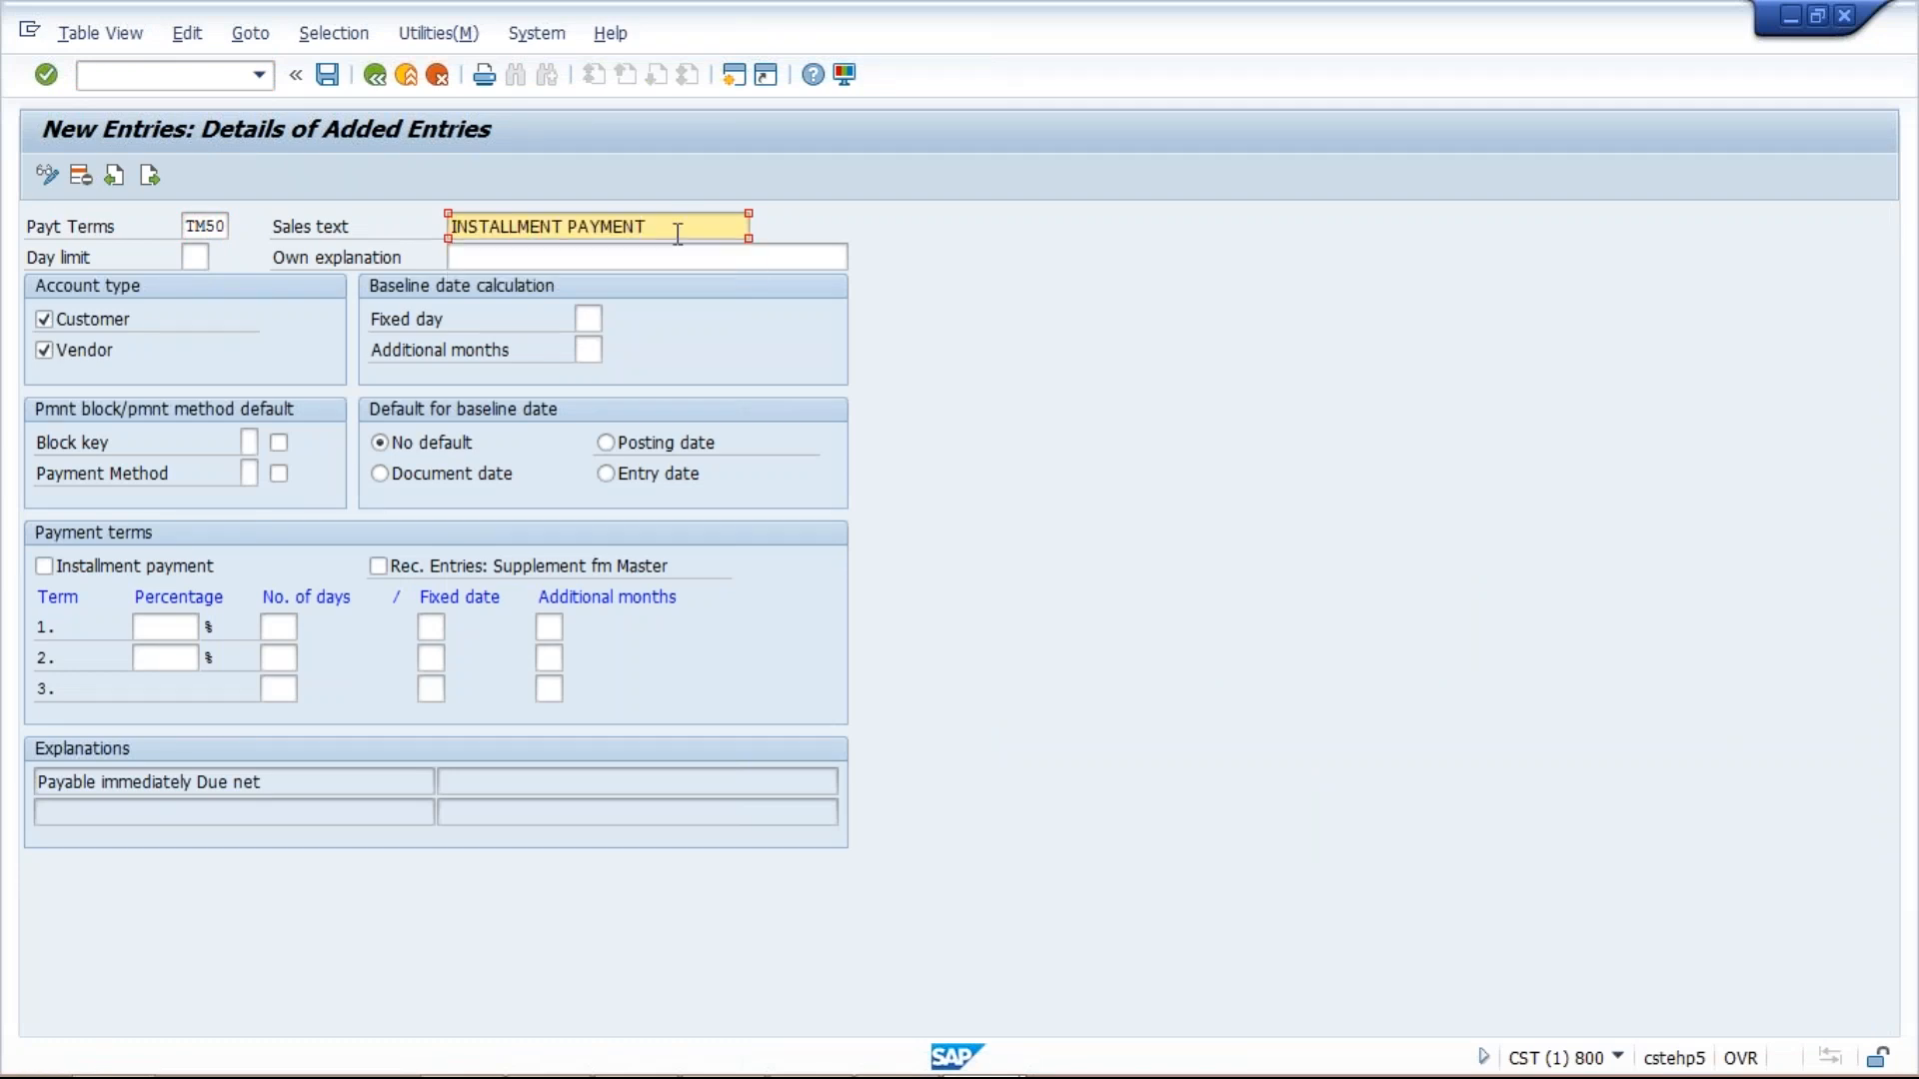
left_click_drag(477, 227, 647, 227)
left_click_drag(478, 227, 450, 227)
left_click(455, 227)
left_click(44, 568)
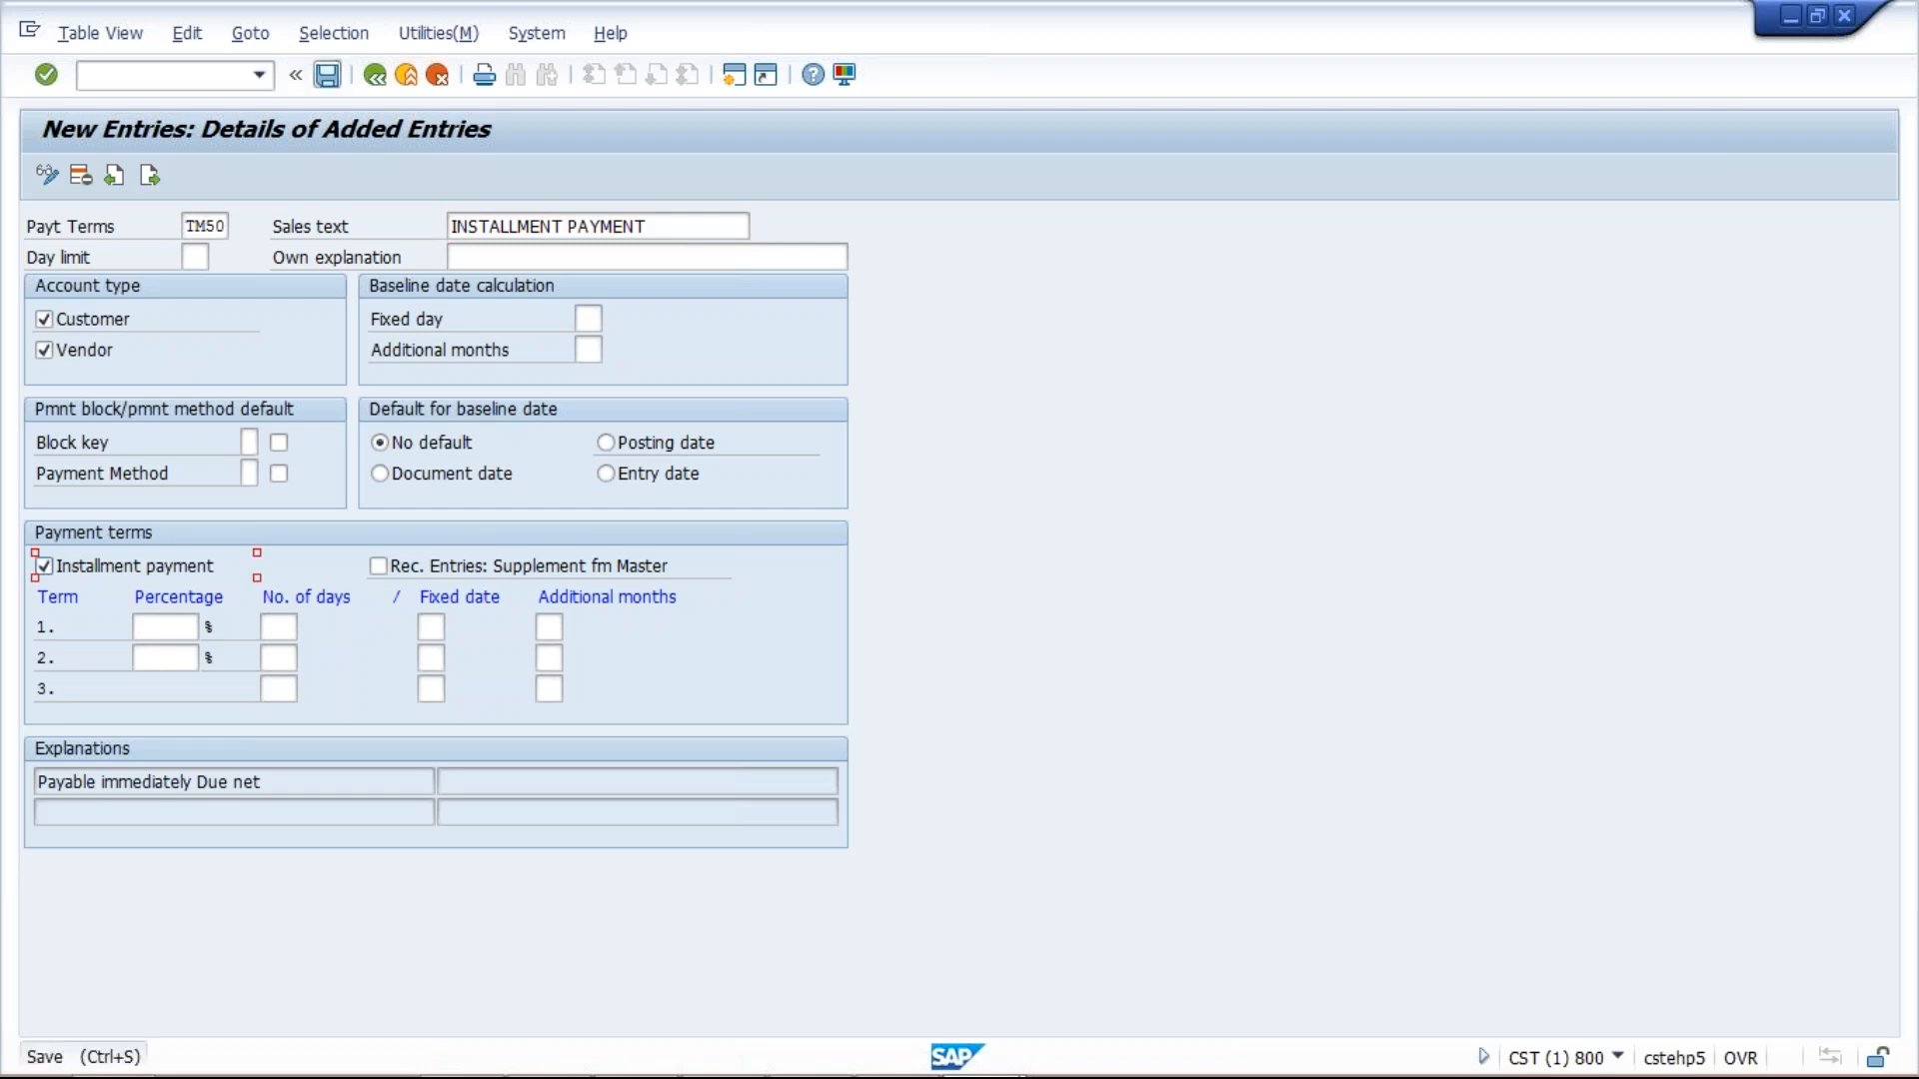
left_click(327, 74)
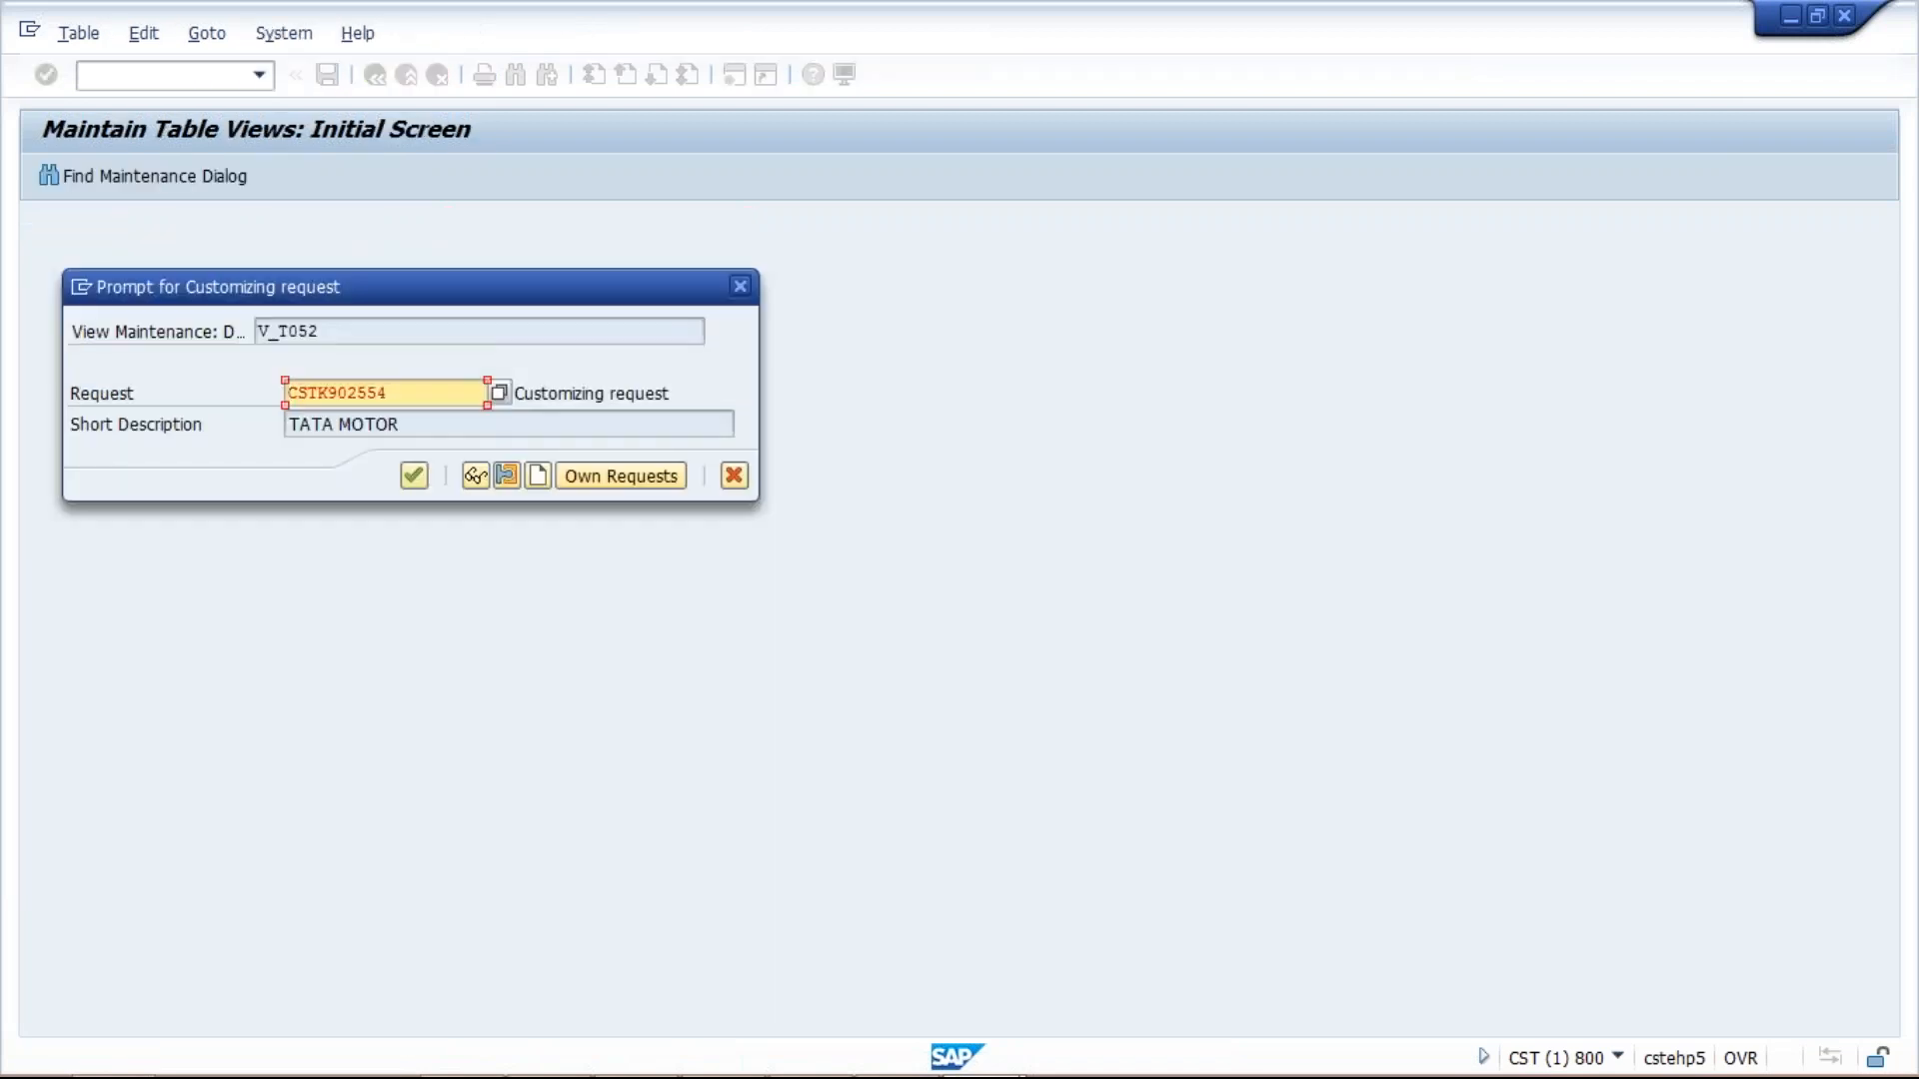
Confirm the customizing request and save TM50 with Posting date as its default baseline date.
key("Return")
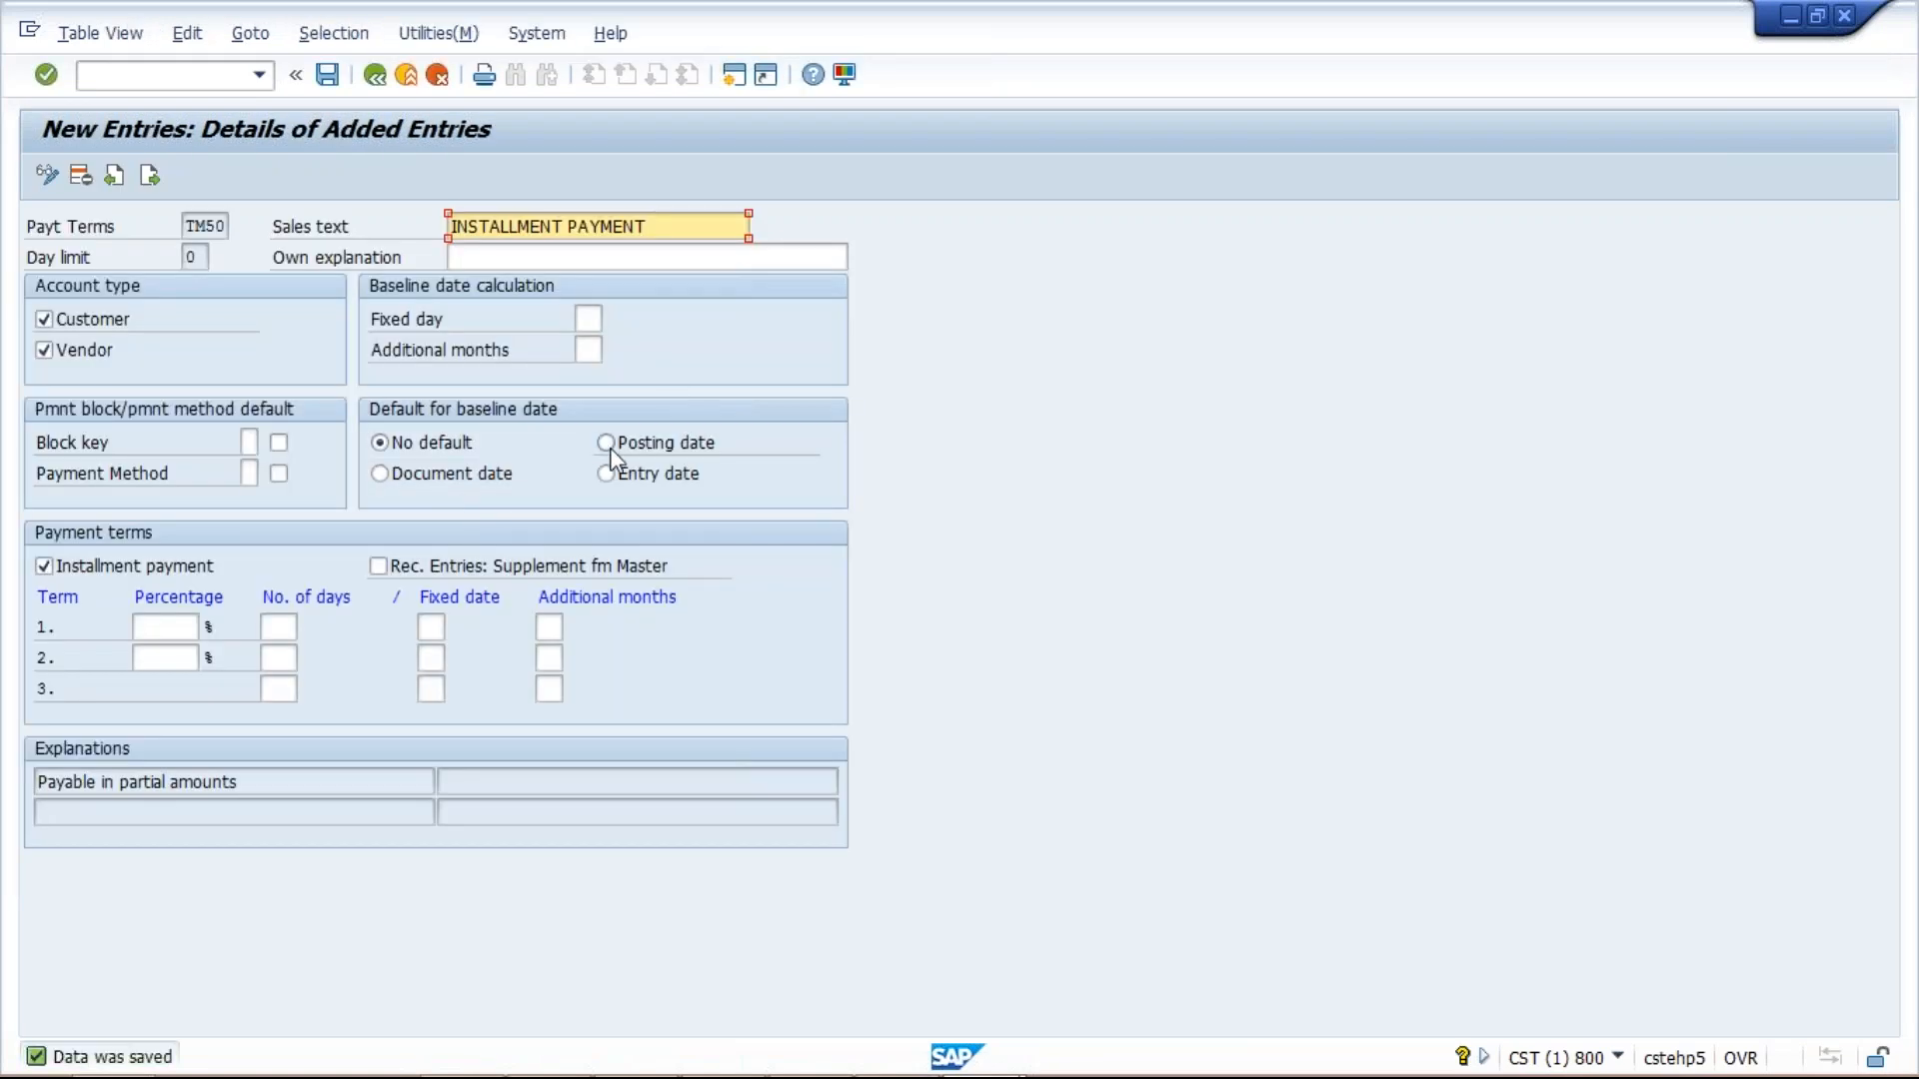
left_click(607, 445)
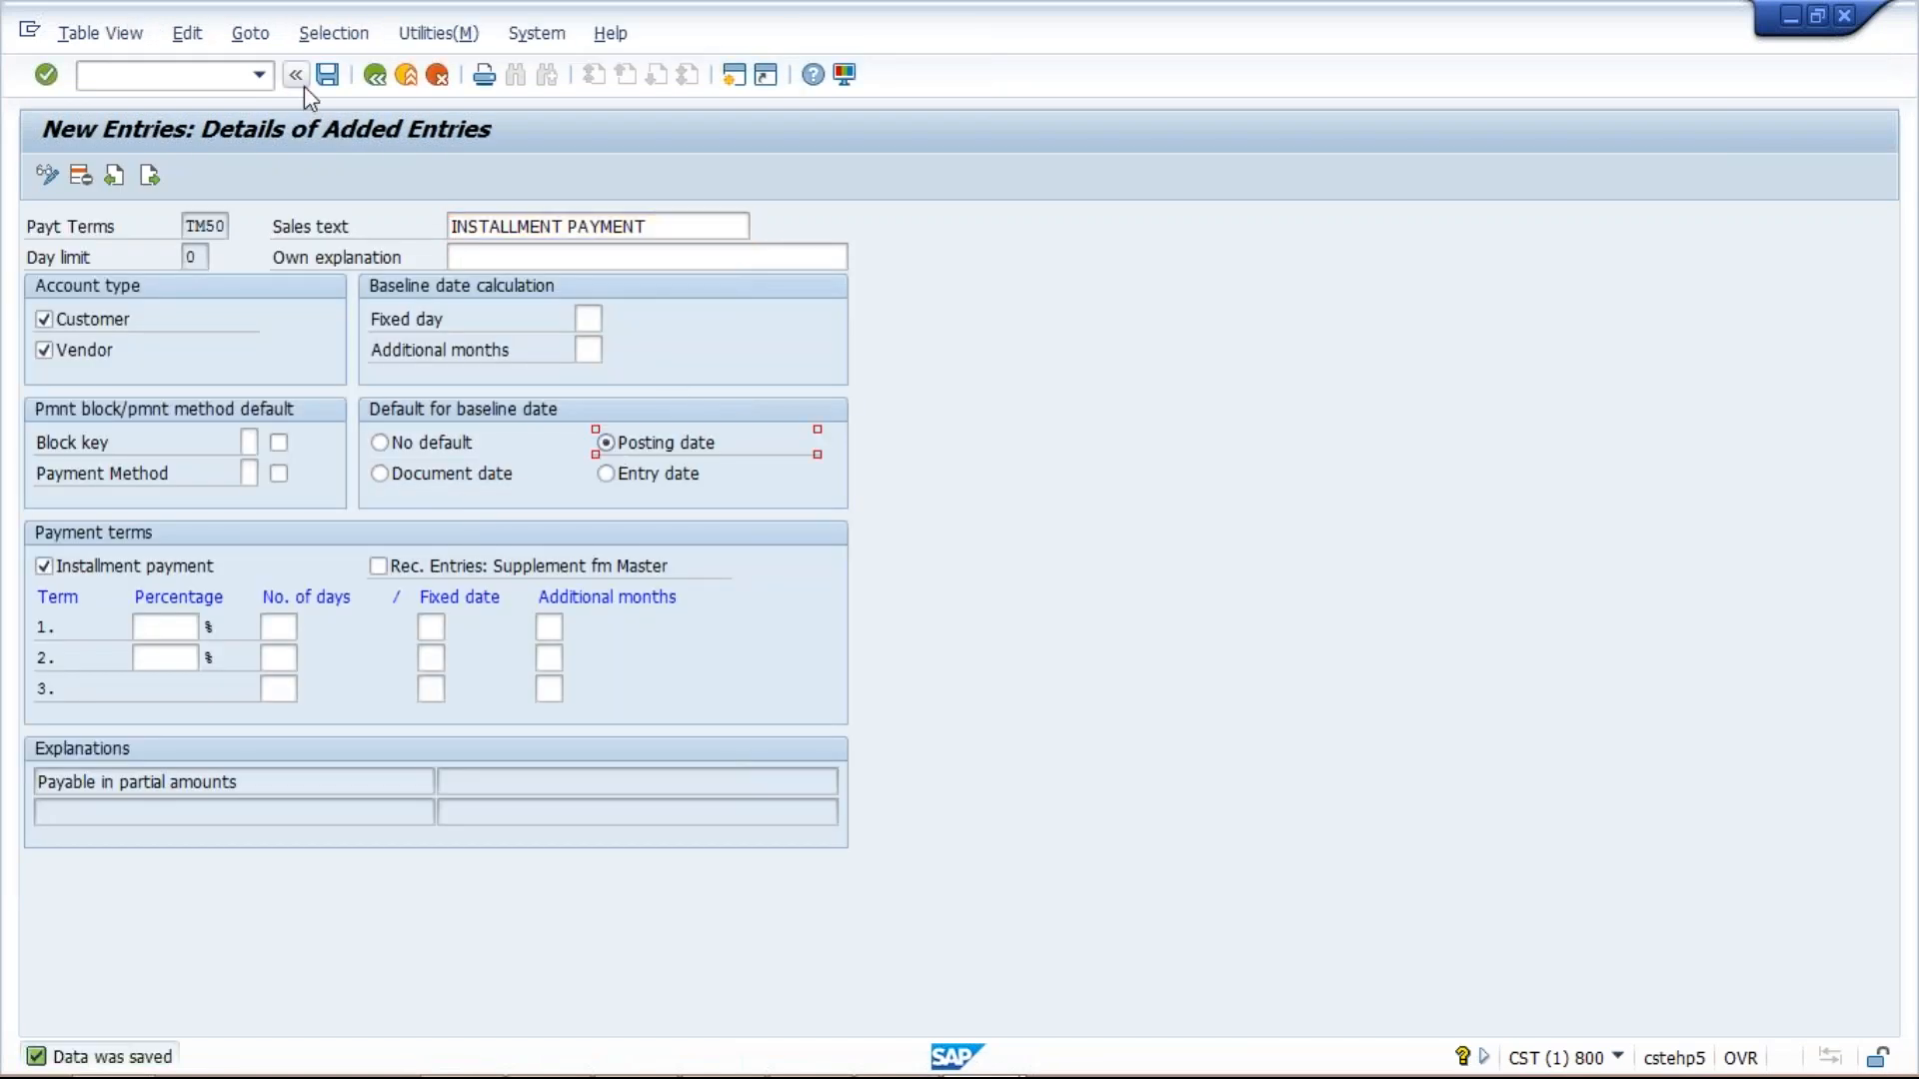
left_click(328, 76)
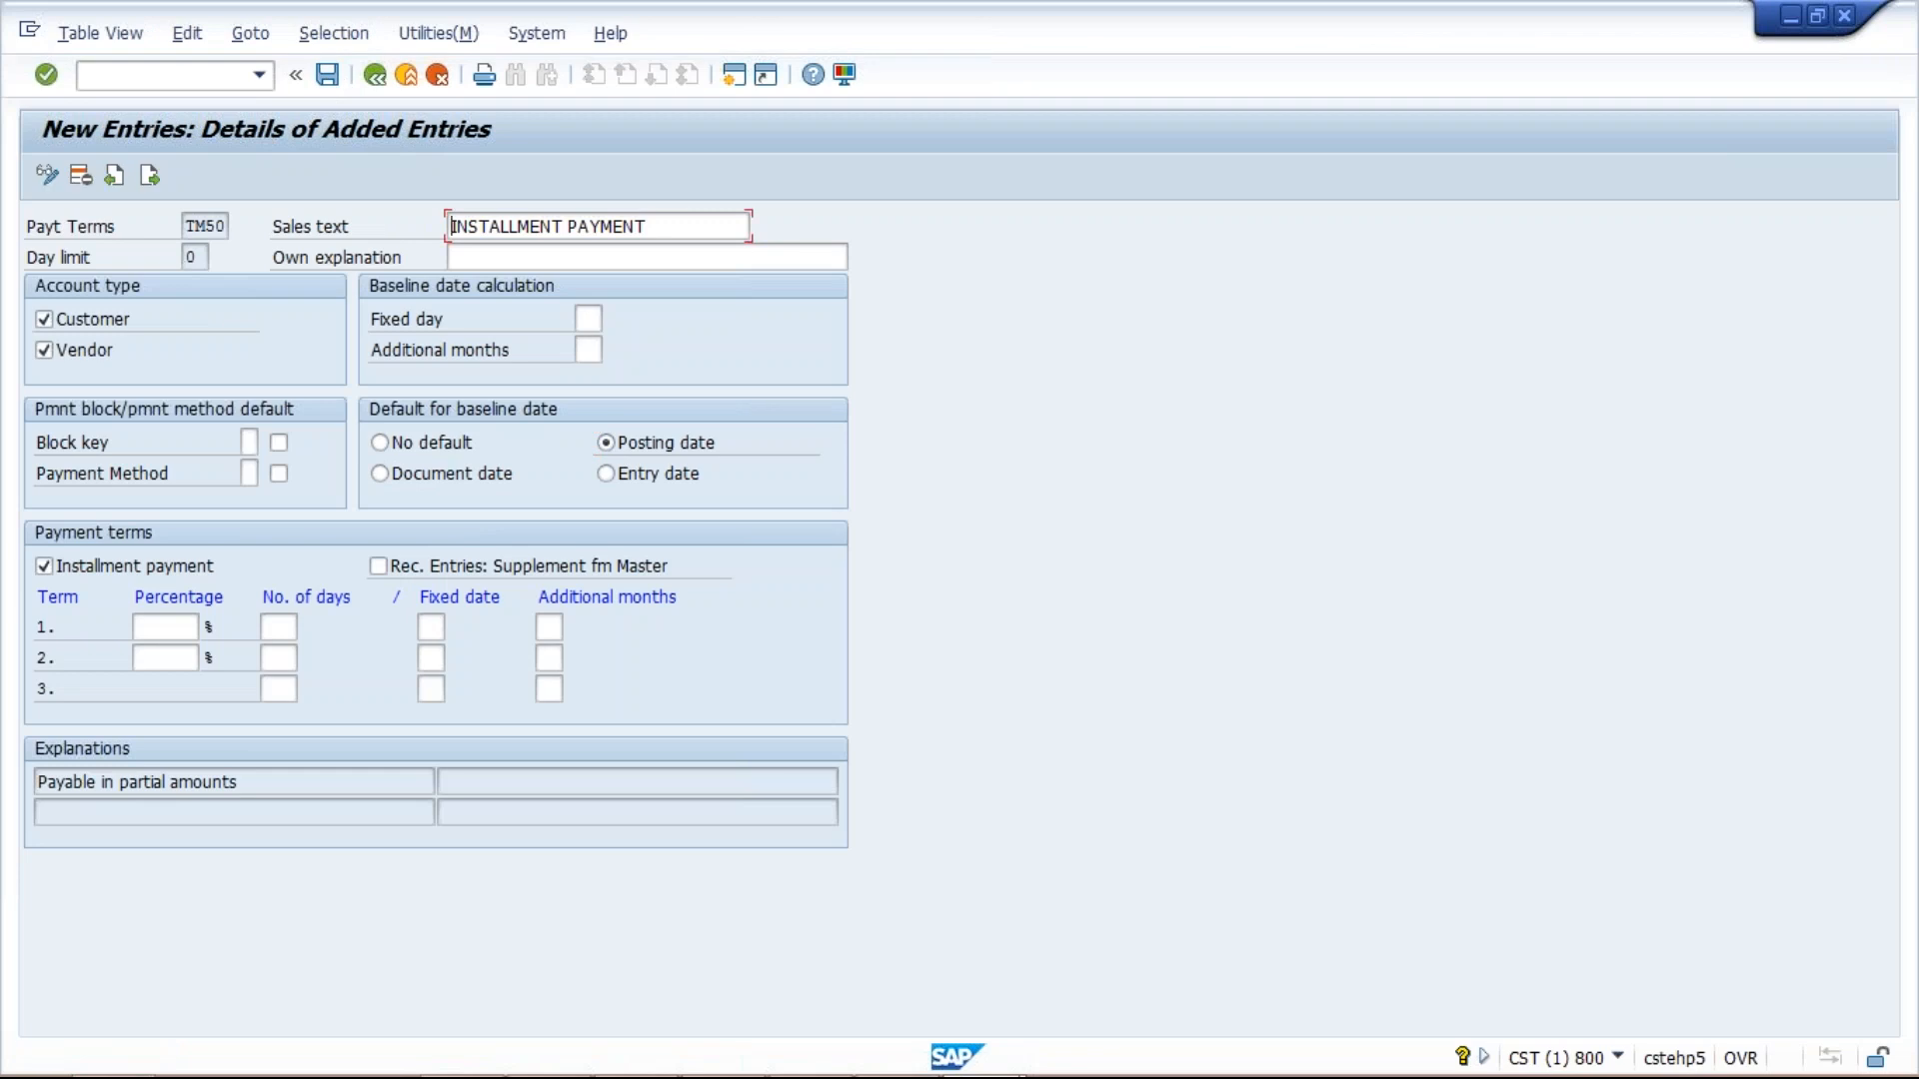
left_click(673, 449)
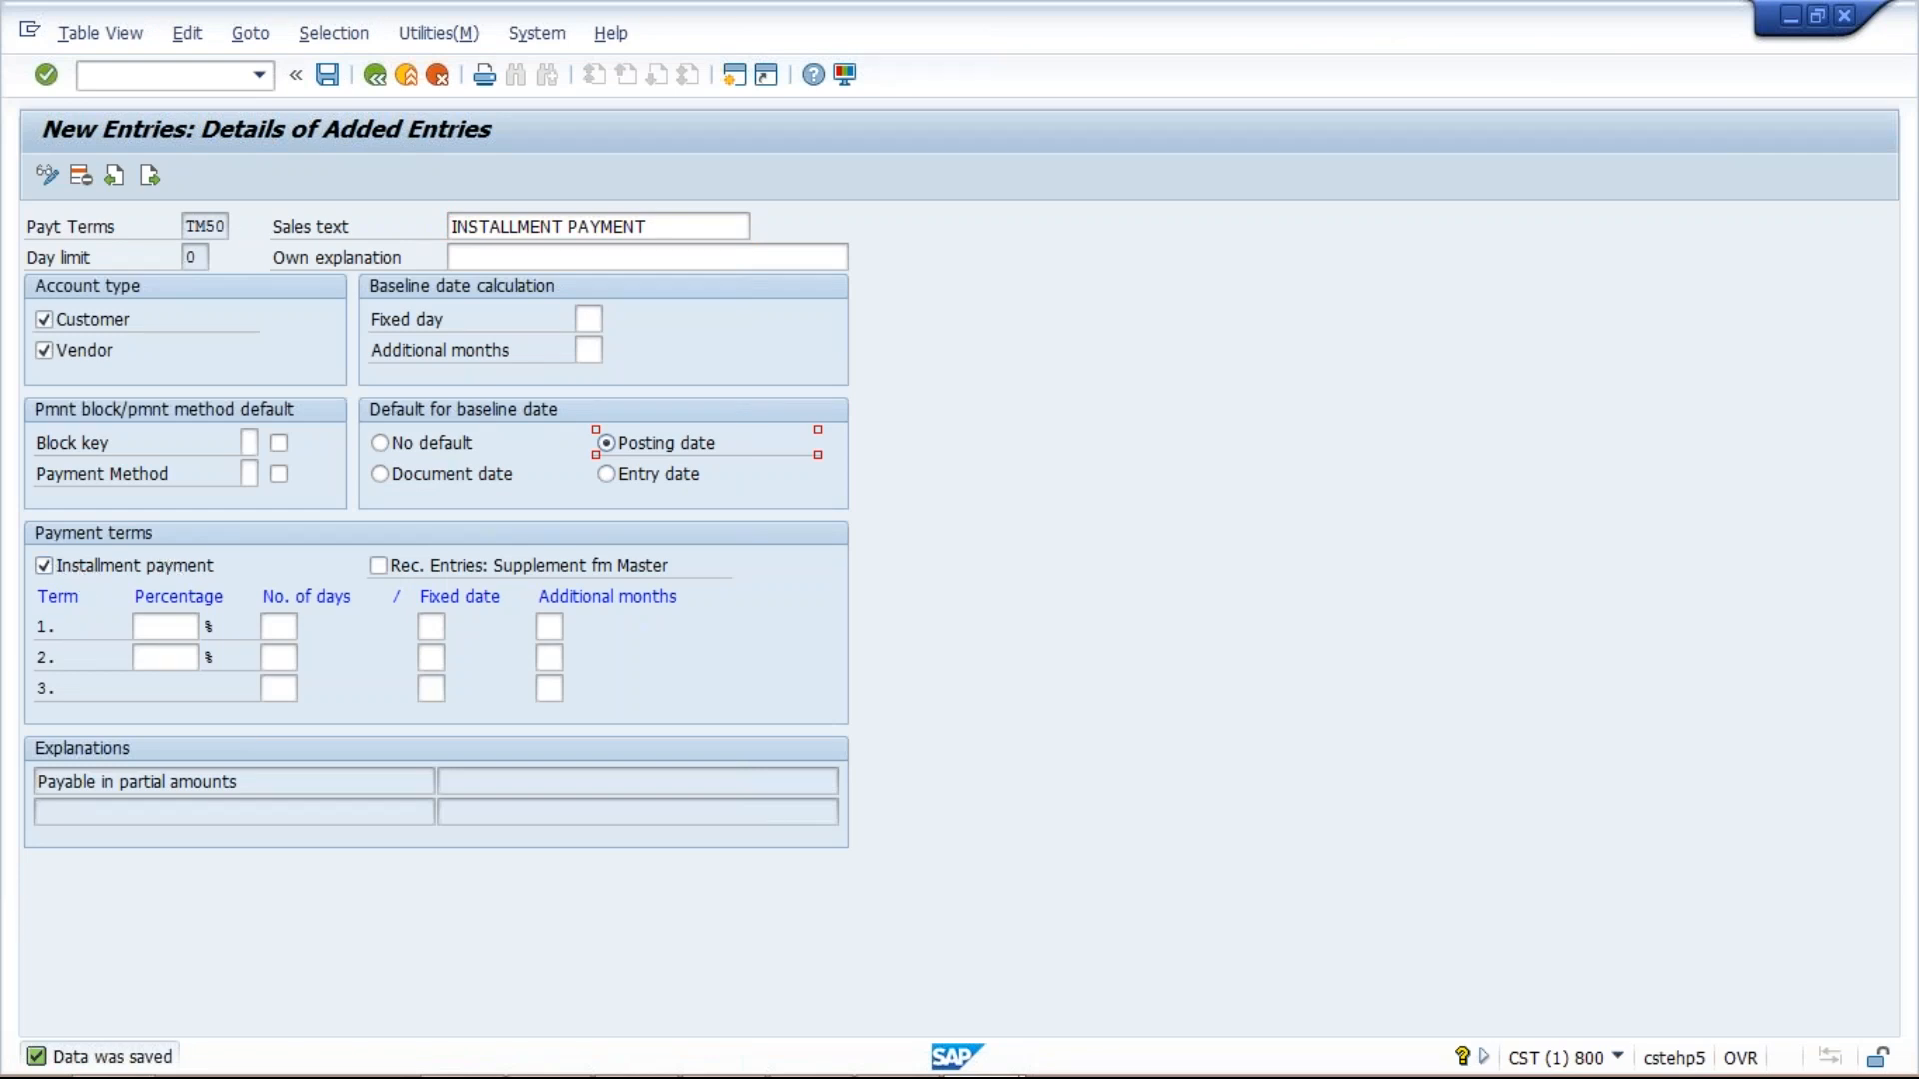
Select the TM50 payment term code and switch to the Excel workbook.
double_click(196, 226)
mouse_move(937, 1068)
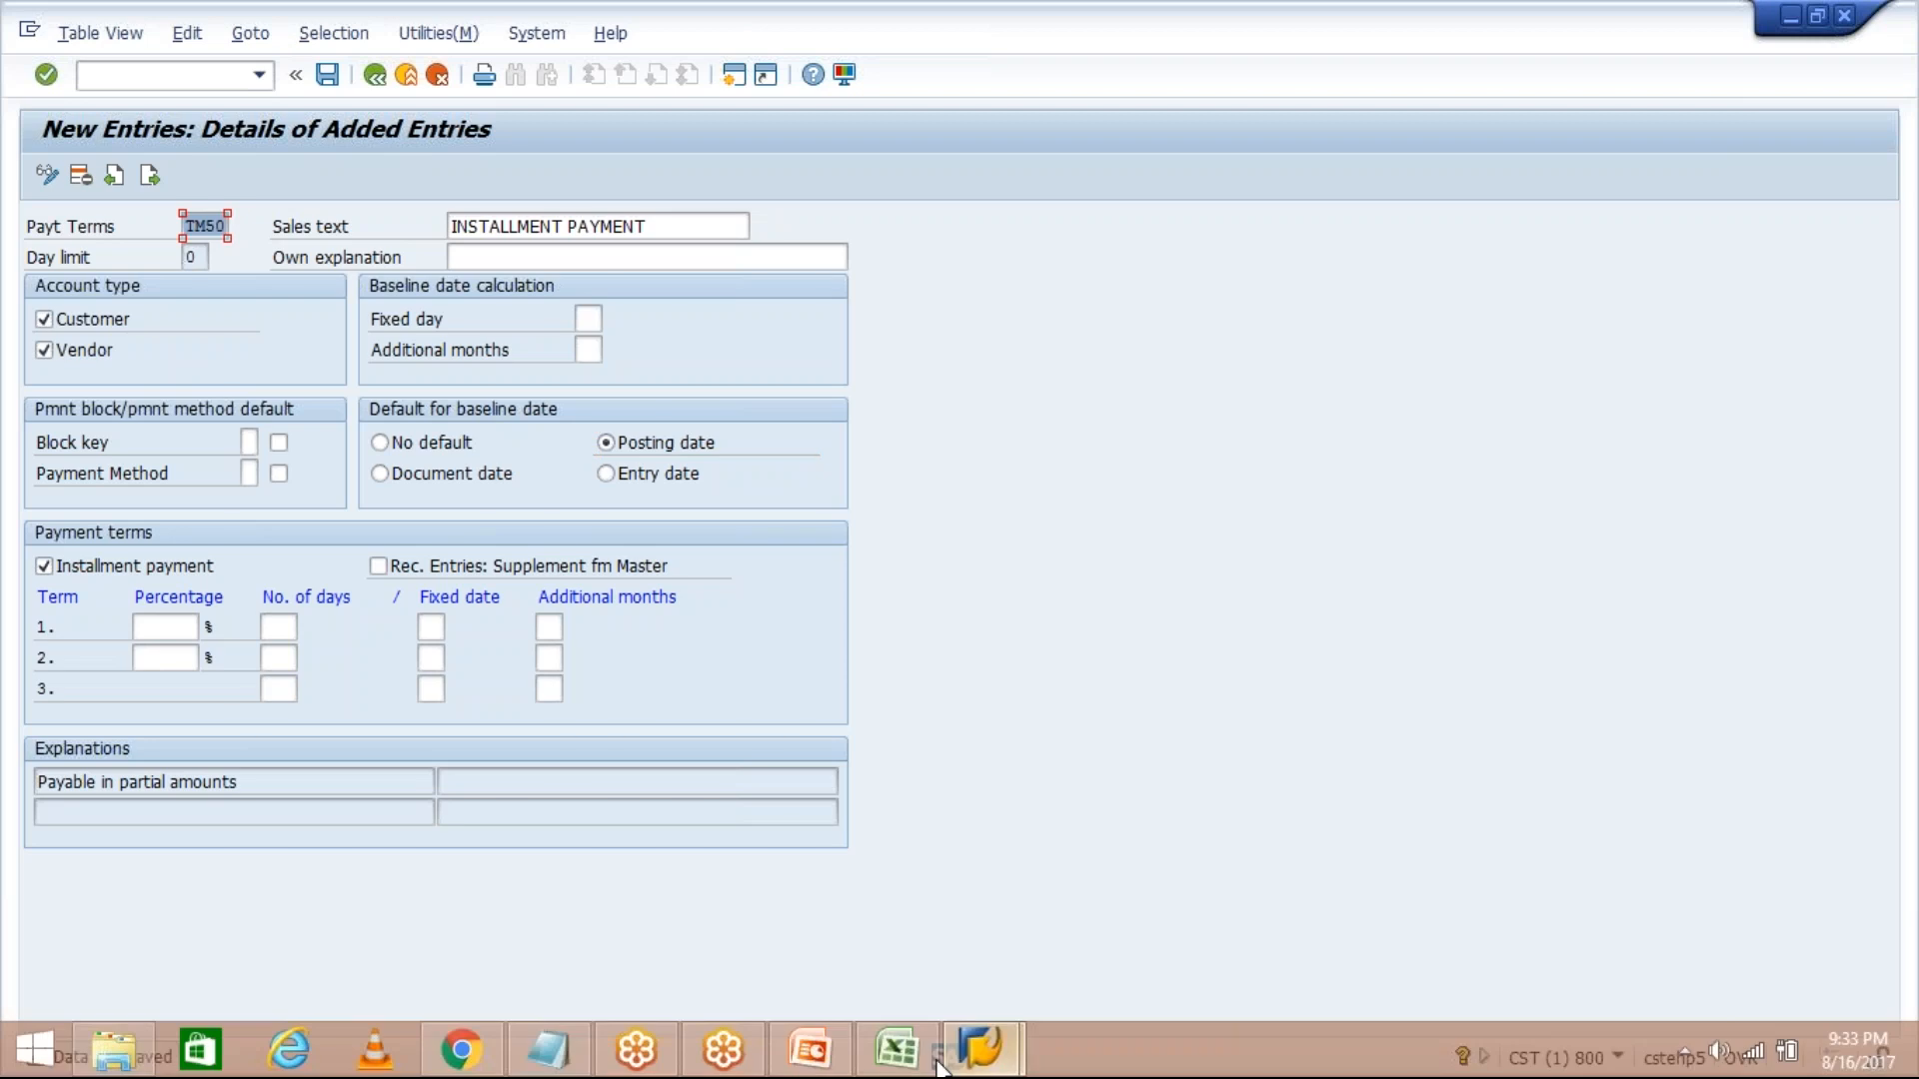
left_click(914, 1059)
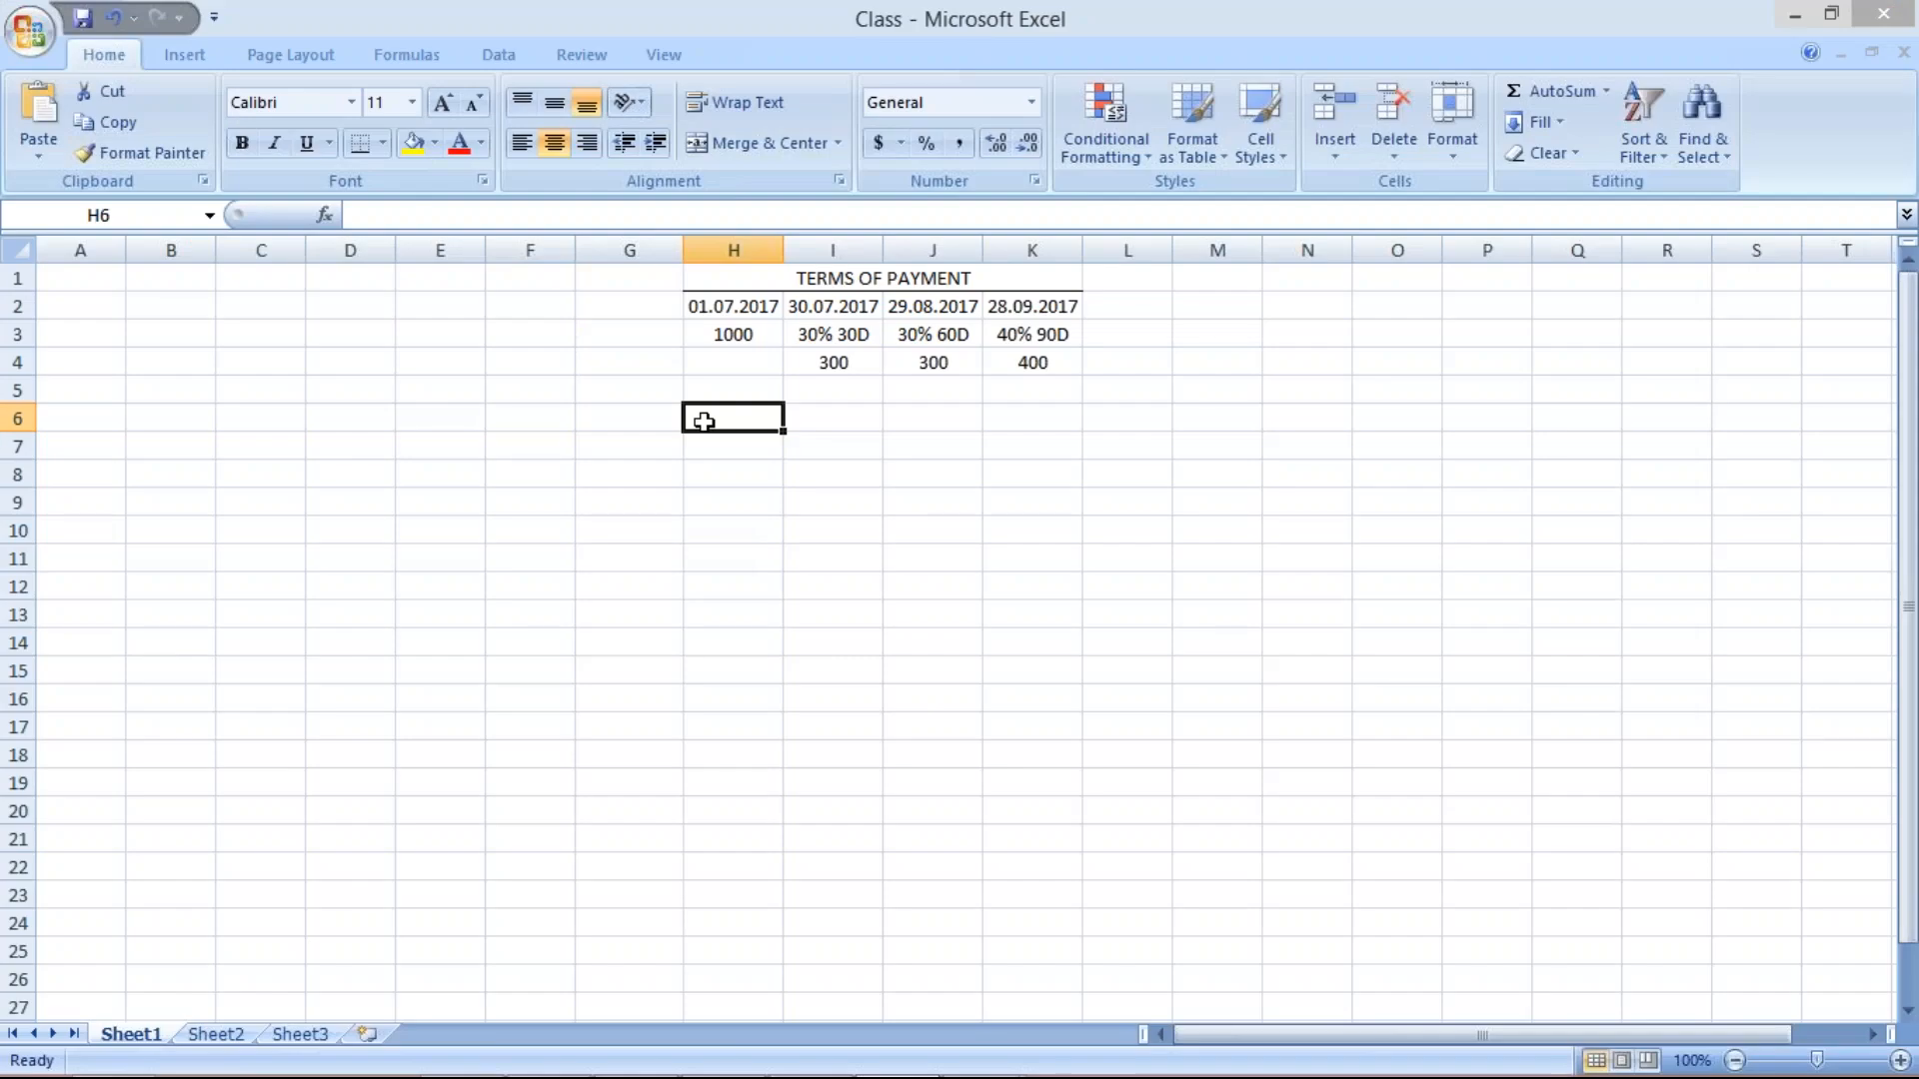
Enter TM50 in cell H6 of the Class sheet.
type("TM50")
key("Return")
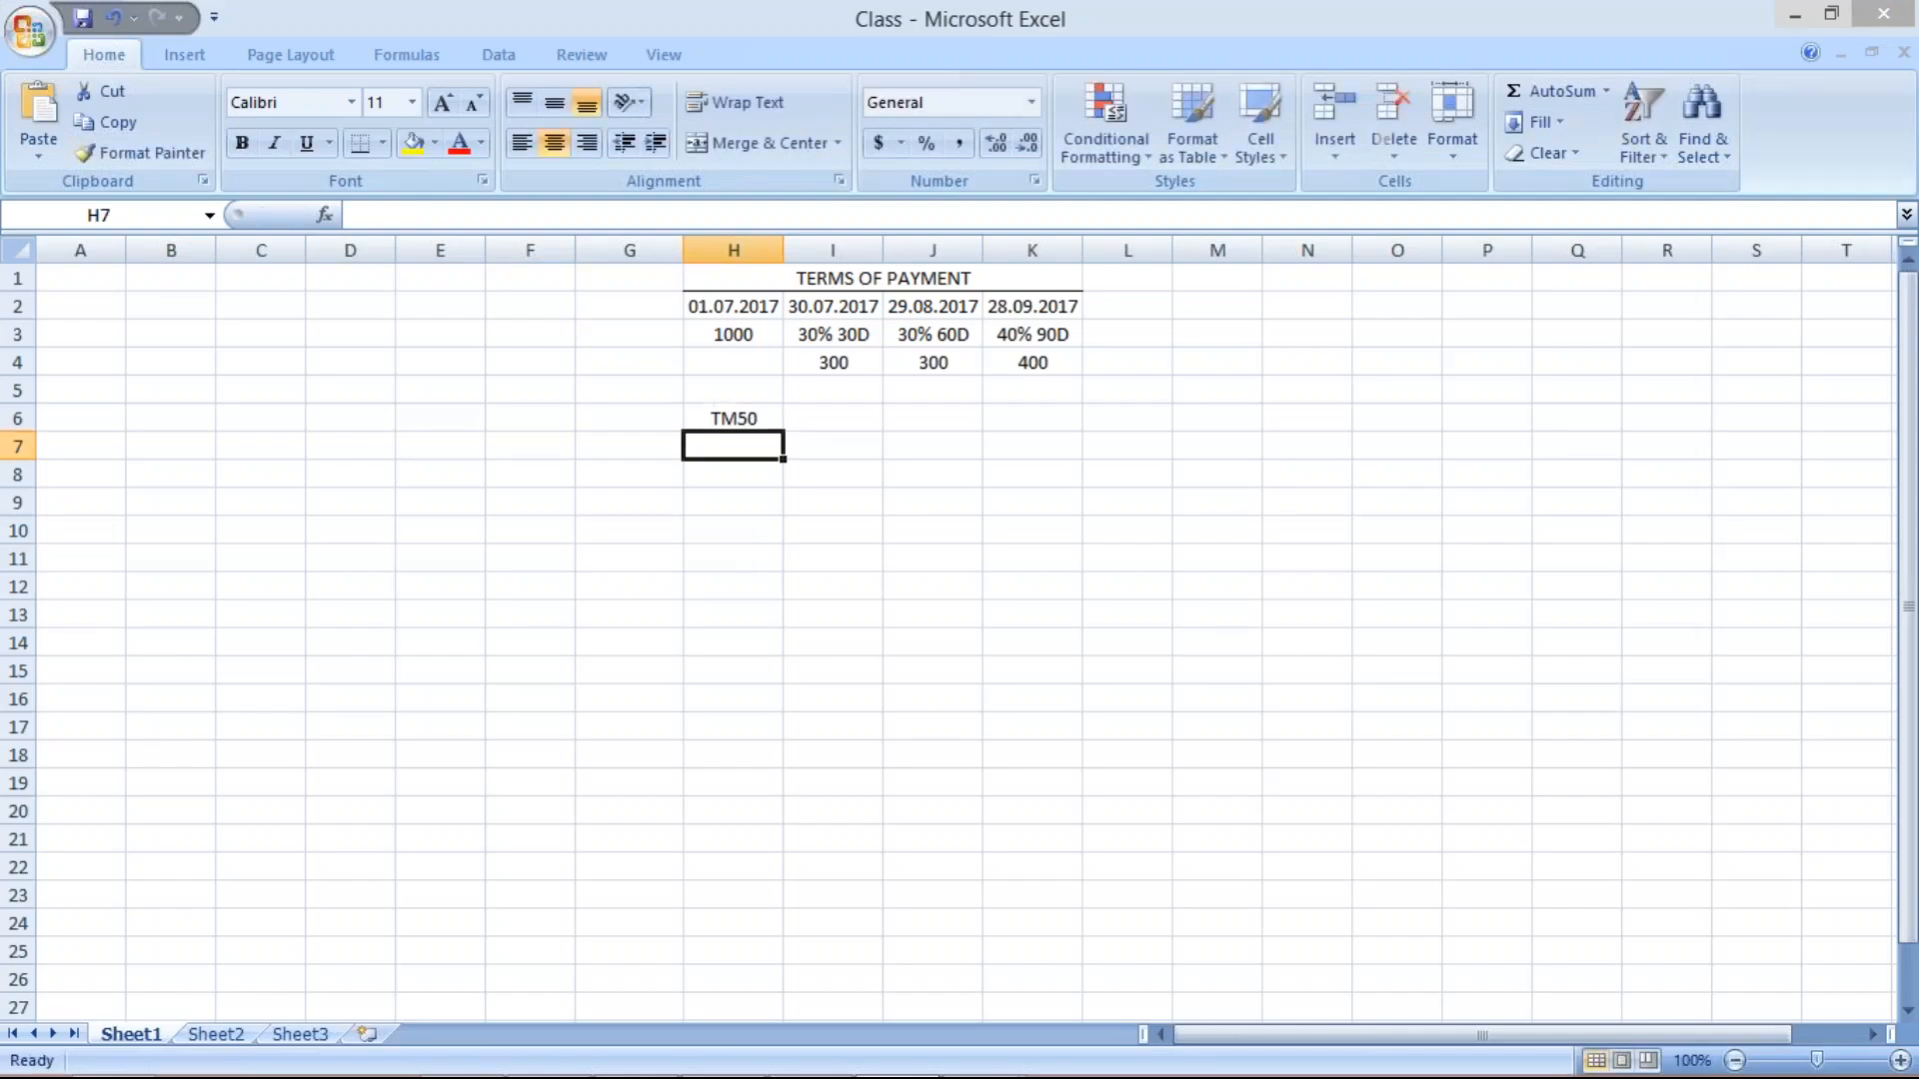
left_click(848, 414)
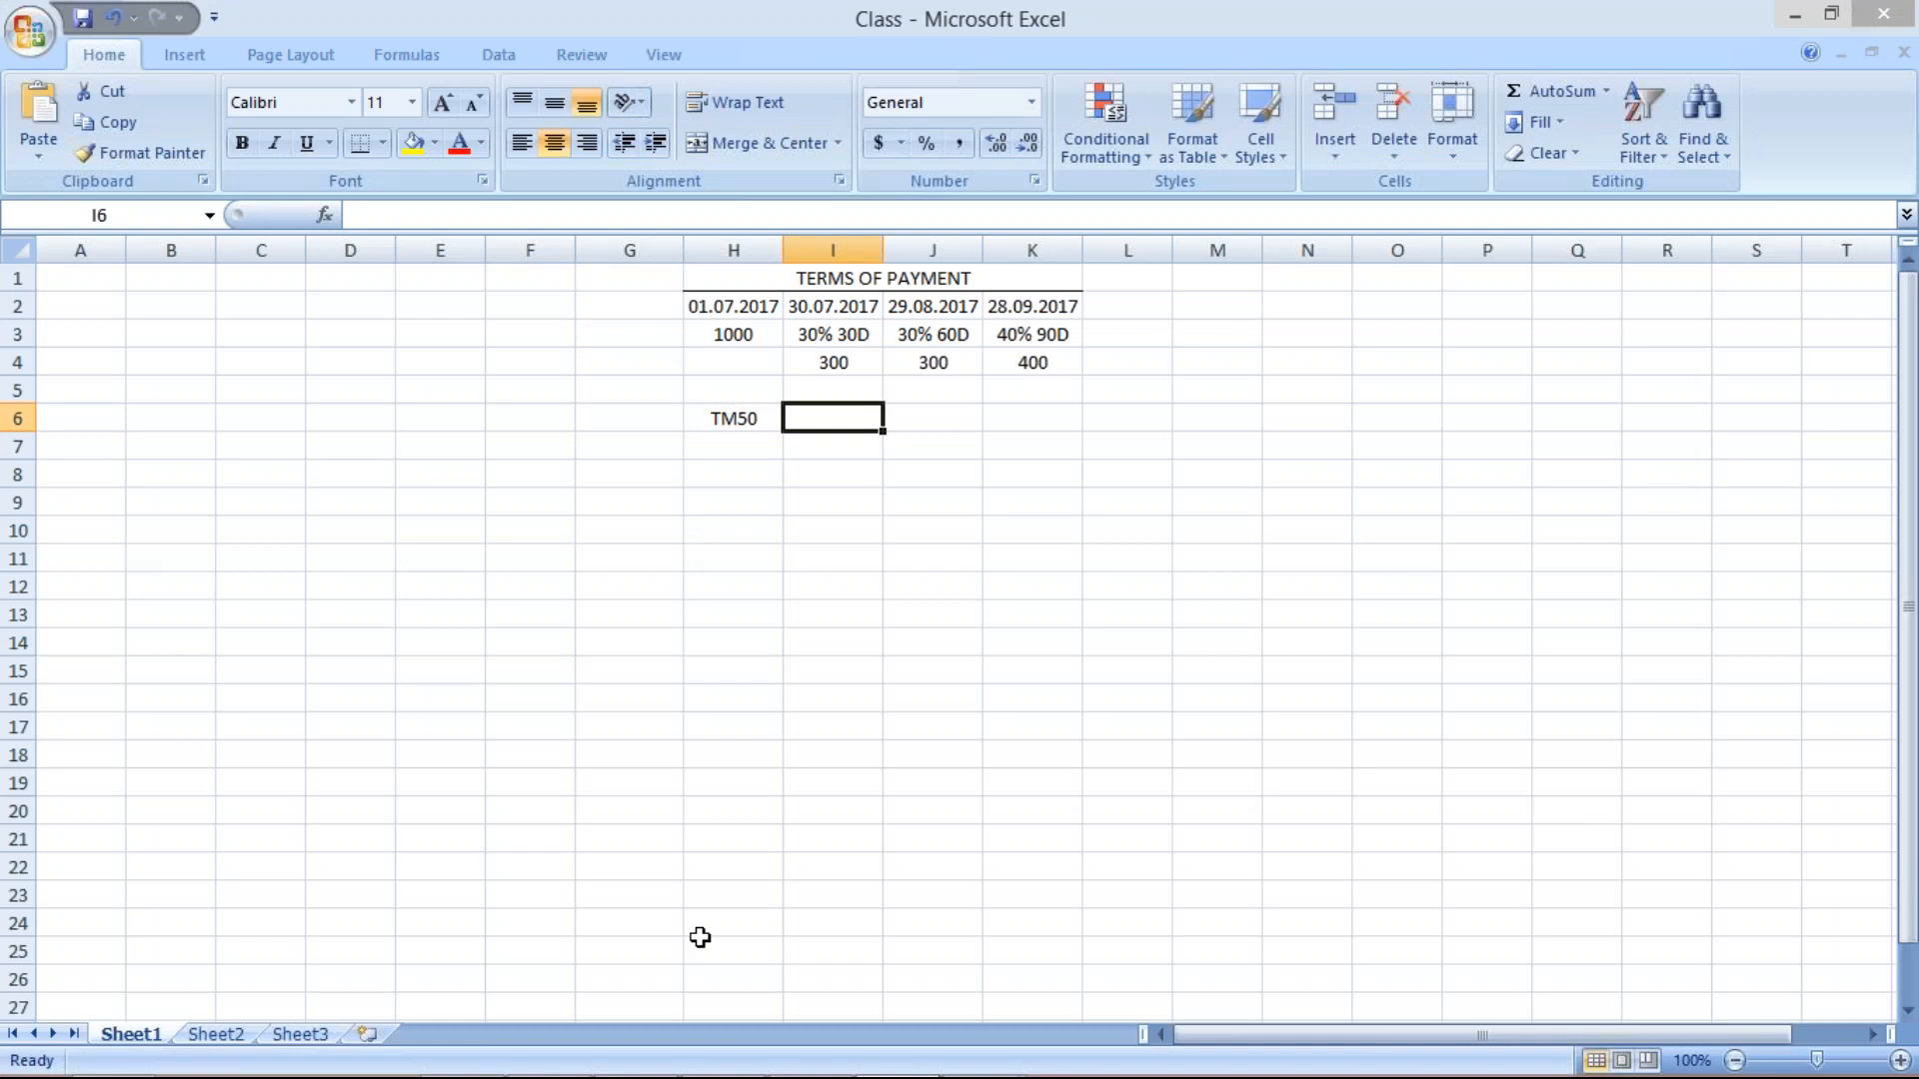
left_click(709, 416)
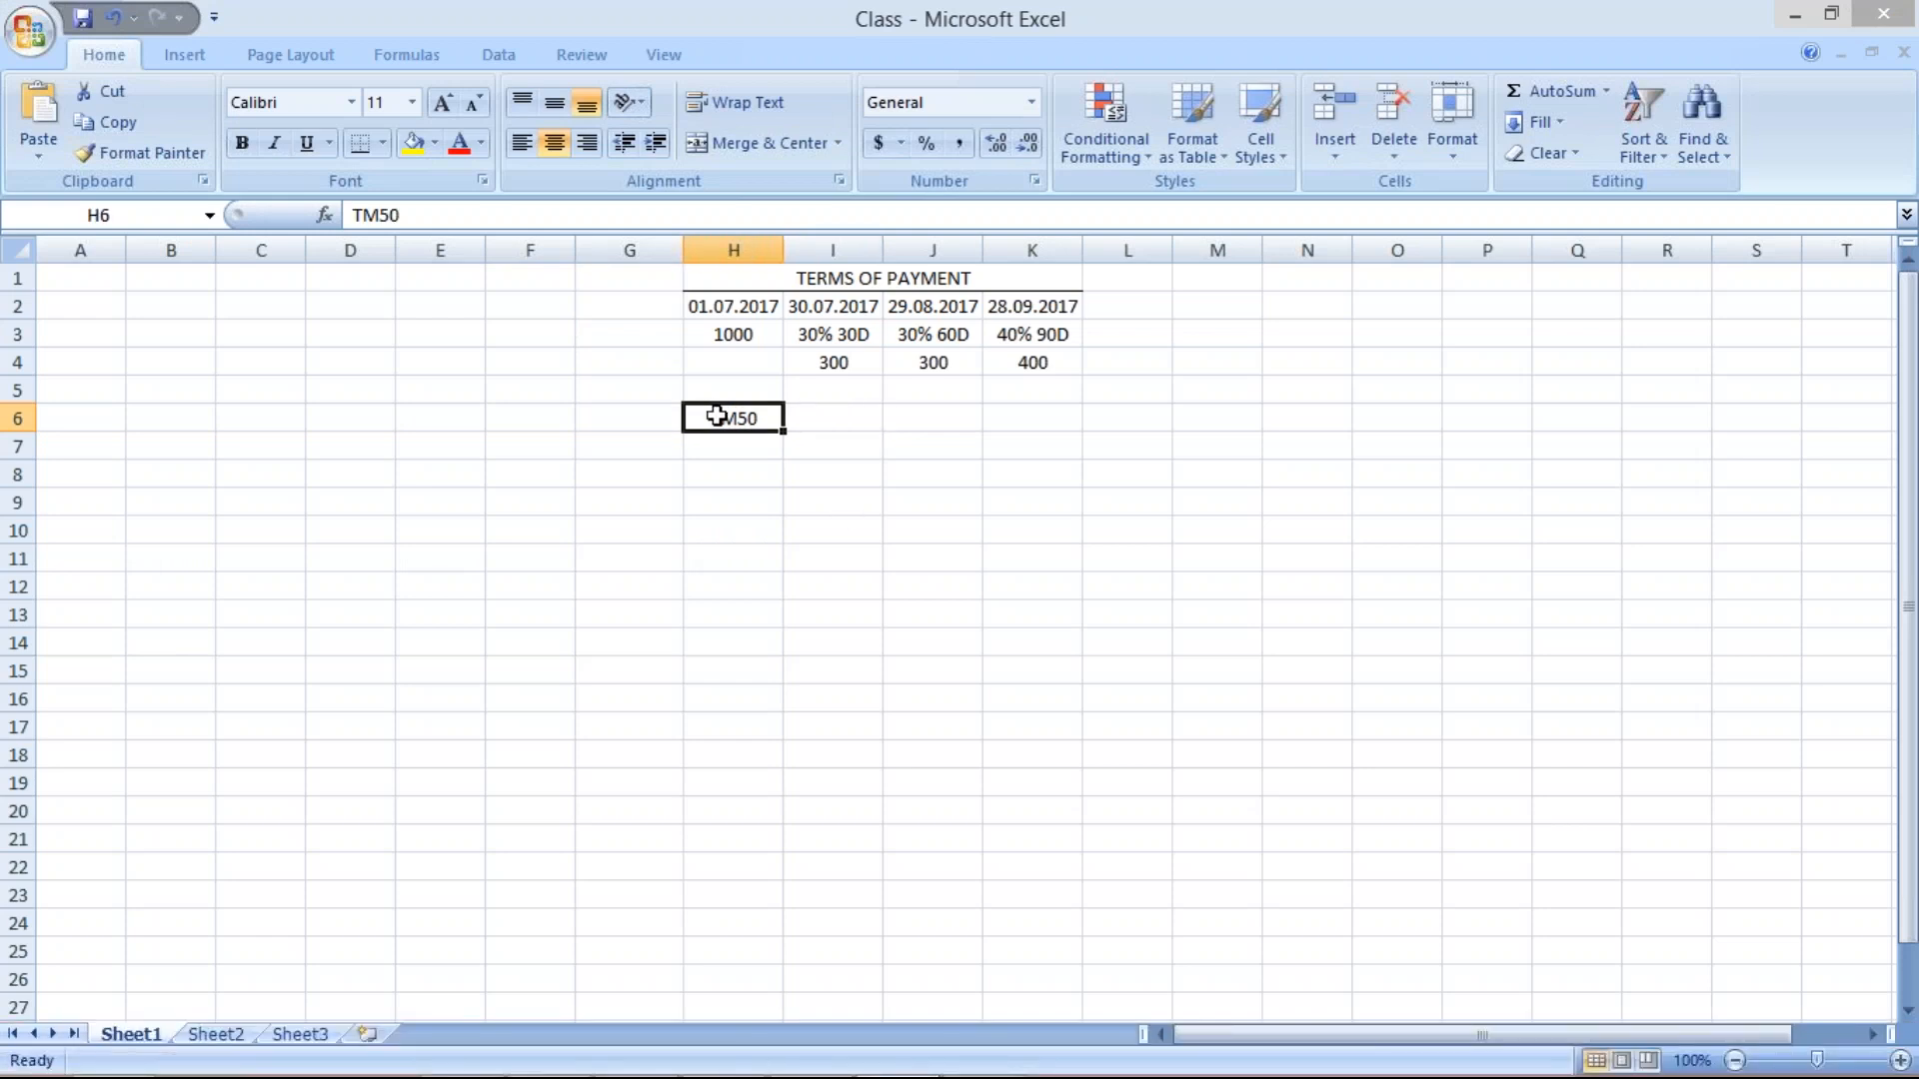
Review the 30.07.2017 date and the 30% 30D, 30% 60D, 40% 90D installments in I2–K3.
left_click(817, 314)
left_click(834, 329)
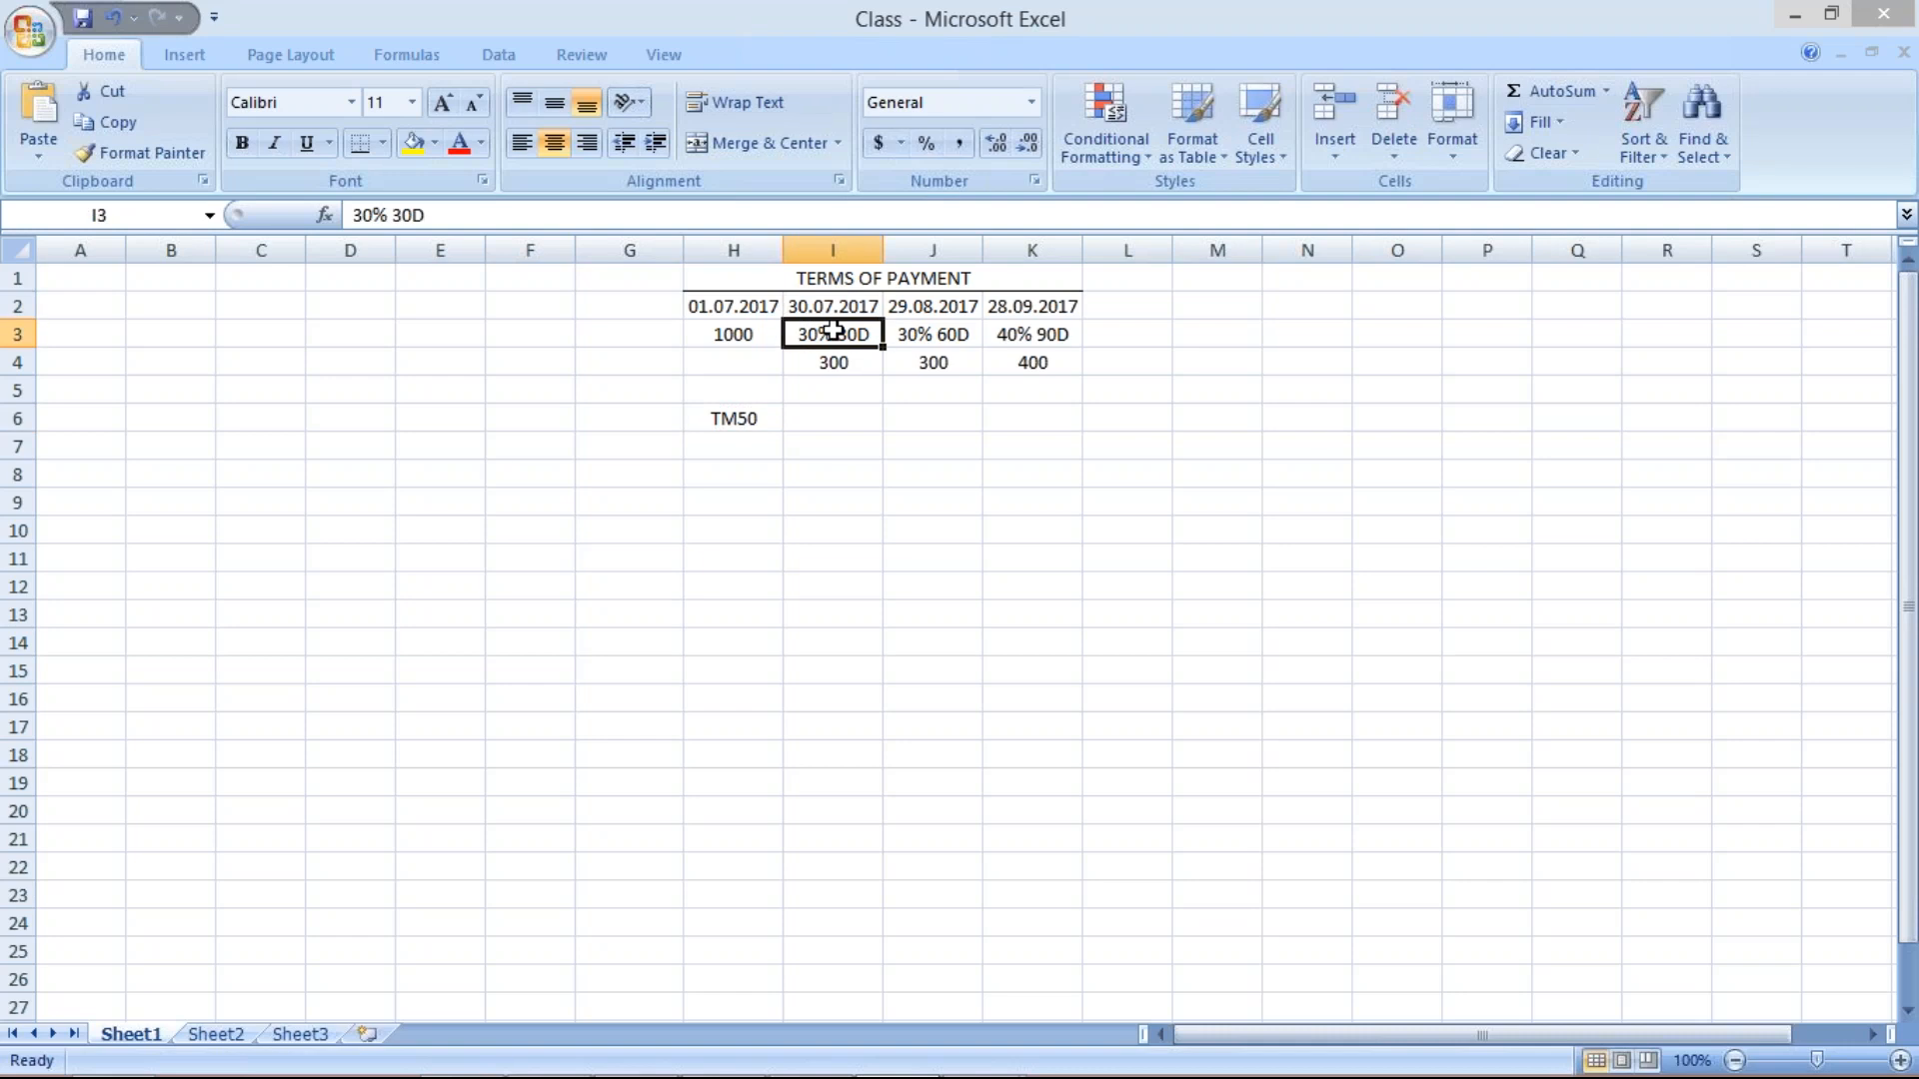
left_click(913, 338)
left_click(1024, 326)
left_click(824, 327)
left_click(939, 330)
left_click(1048, 336)
left_click(842, 335)
left_click(985, 1051)
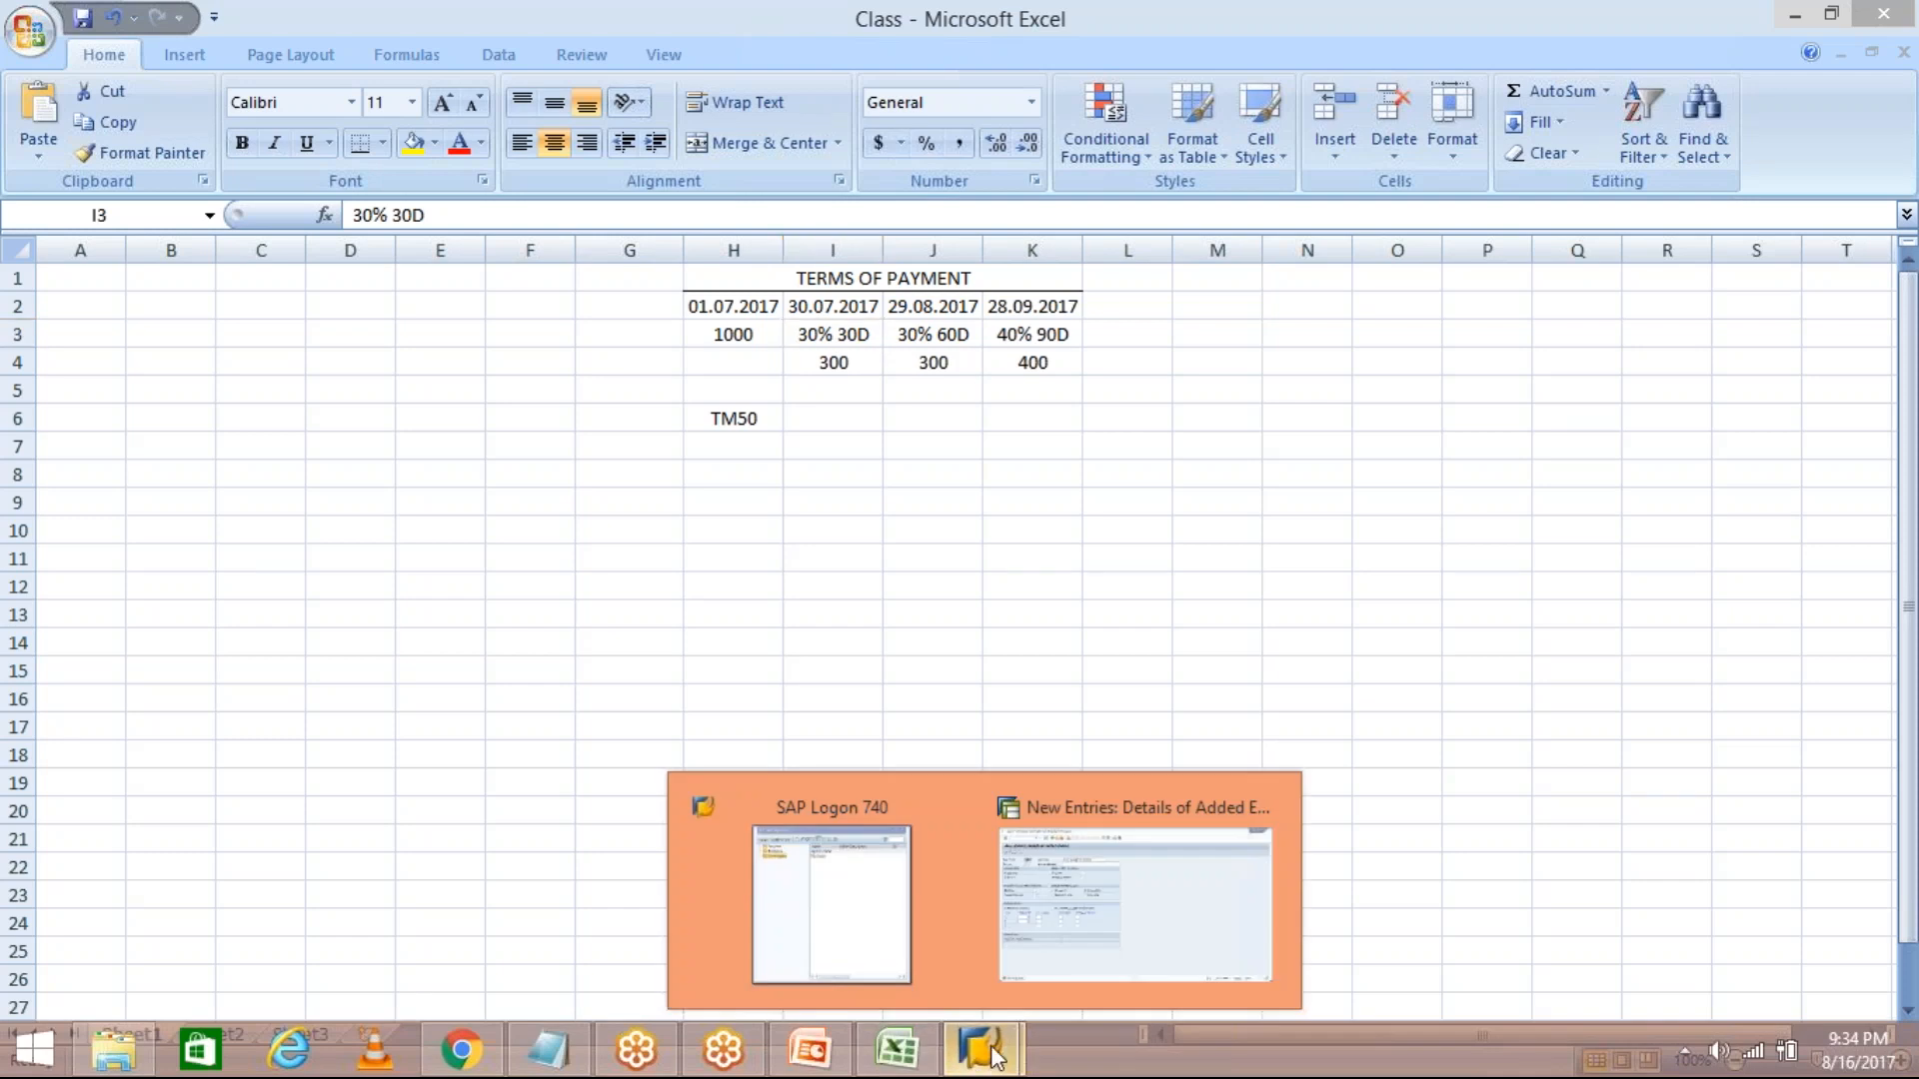
Start new payment term TM51 with Posting date baseline and 30 days.
left_click(1079, 961)
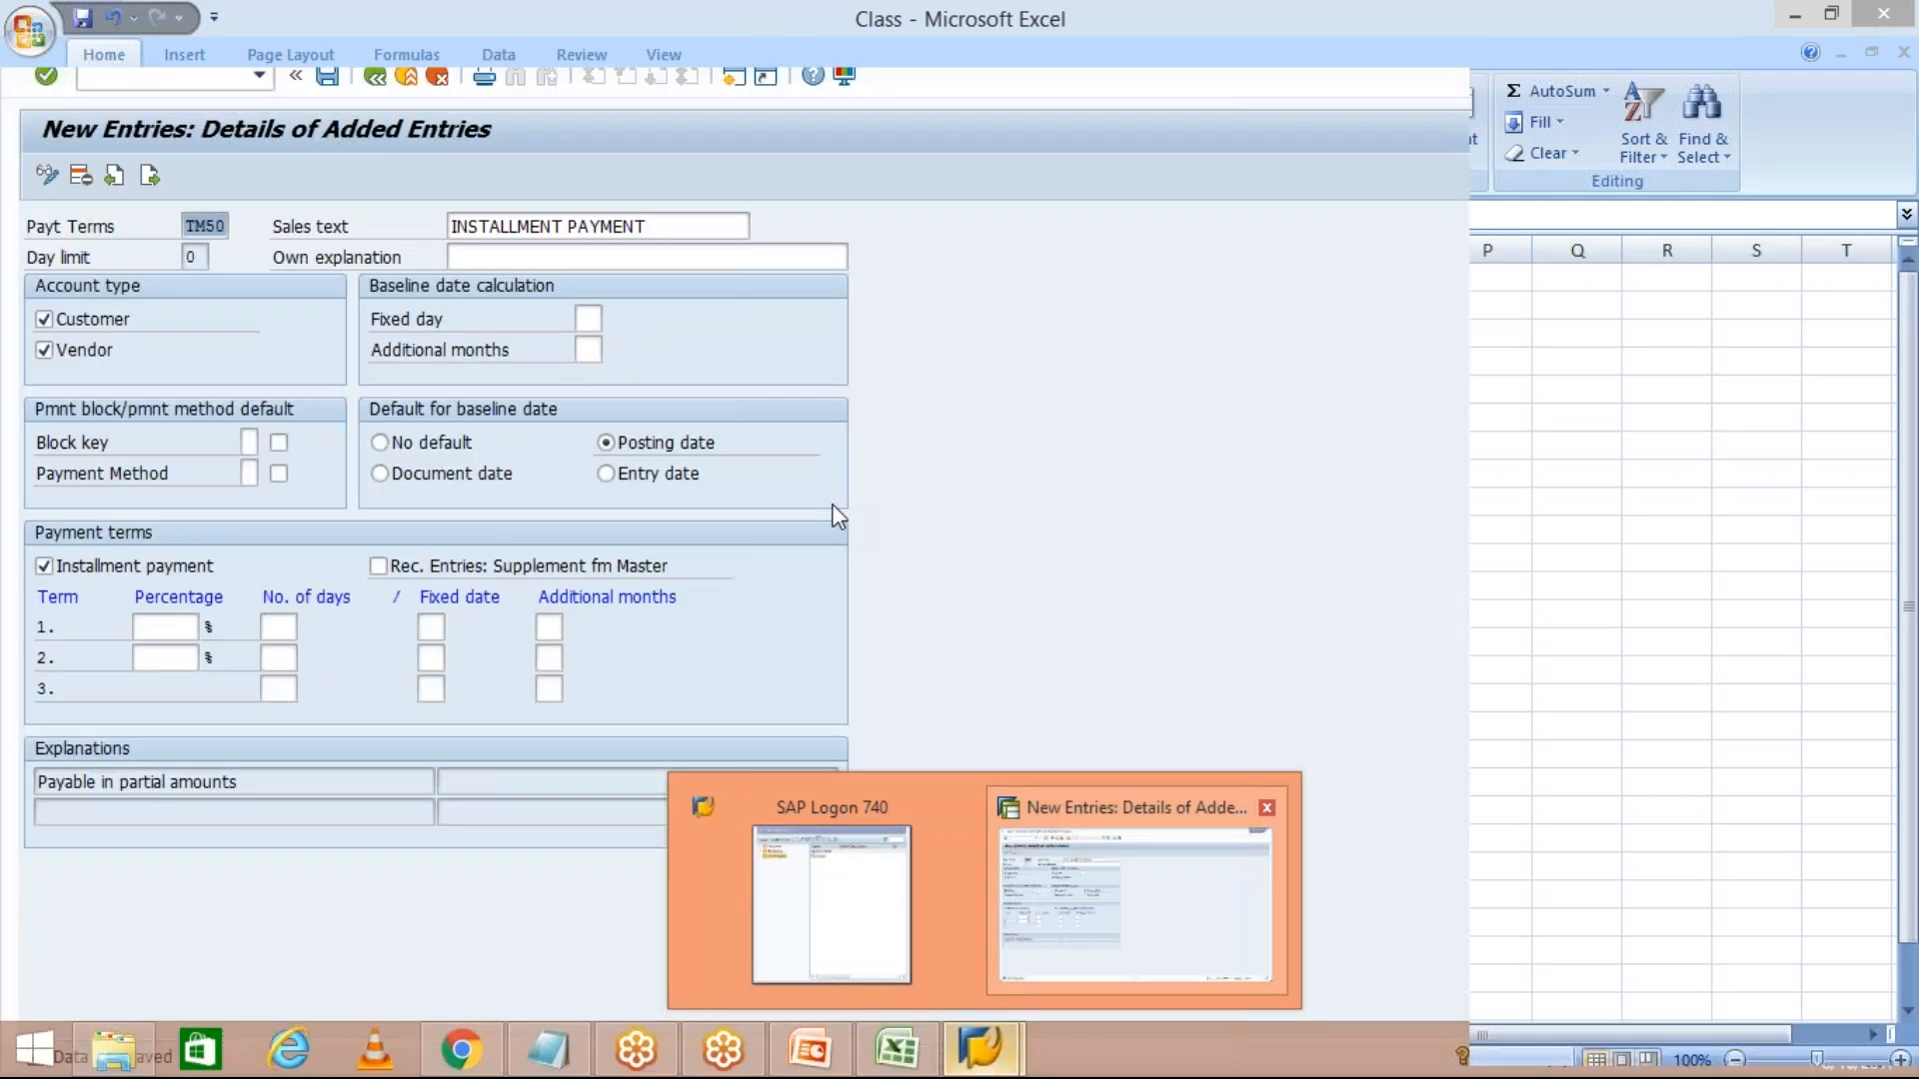
left_click(375, 76)
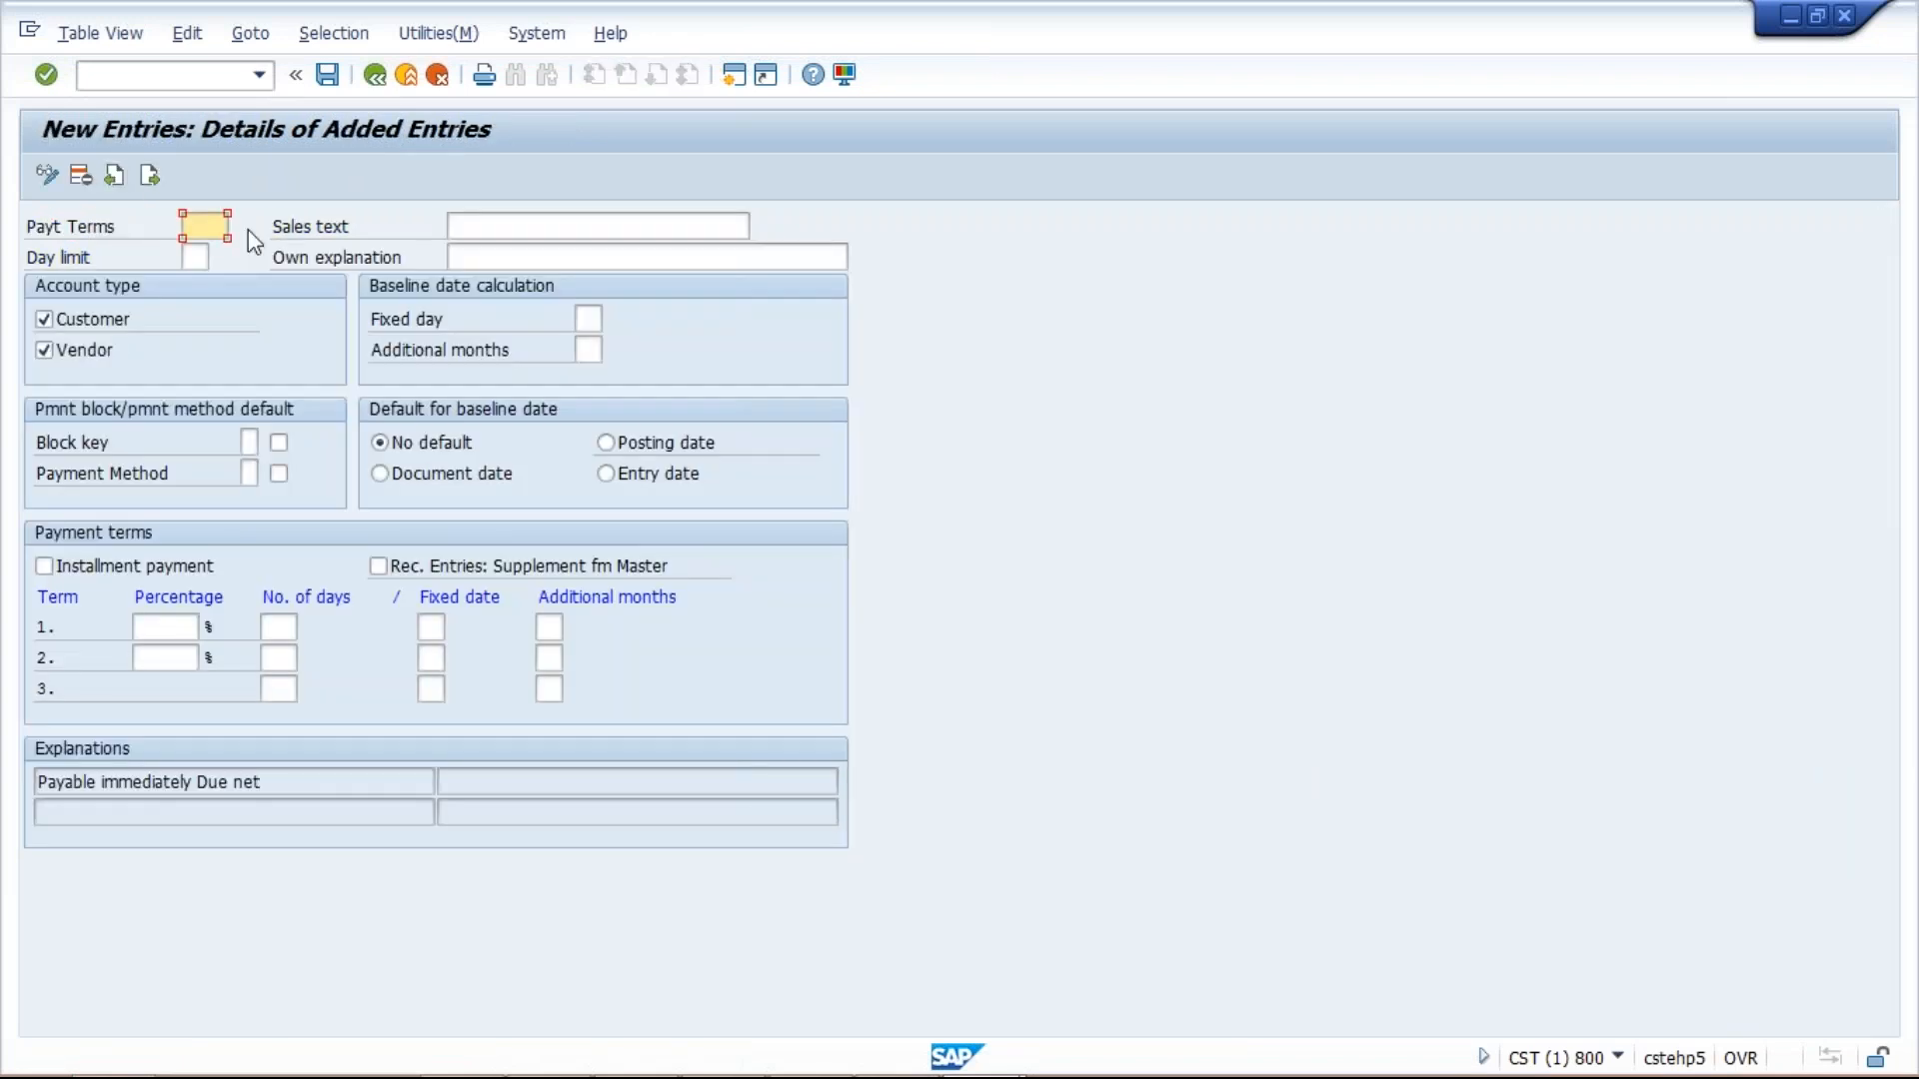
type("TM51")
left_click(627, 449)
left_click(280, 627)
type("30")
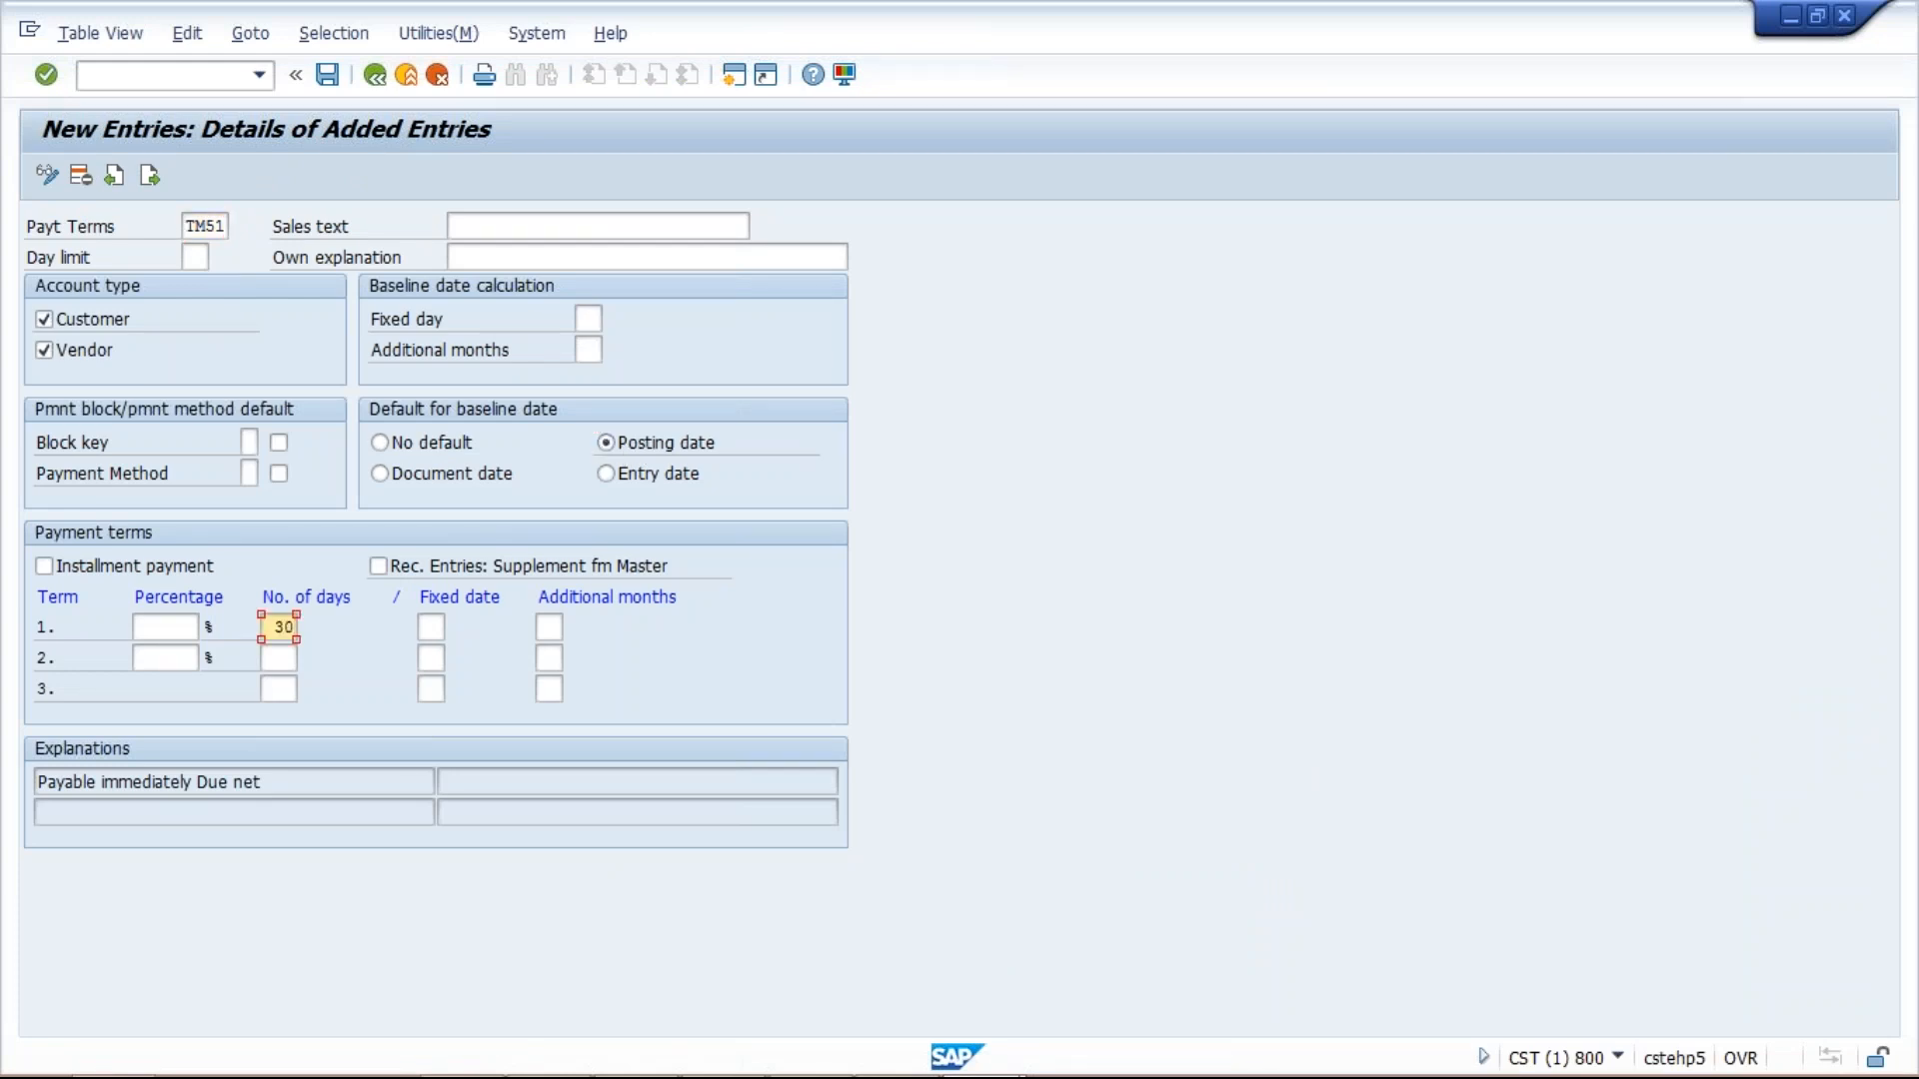
Check the 30% 30D installment in the Excel plan, then return to SAP.
left_click(896, 1049)
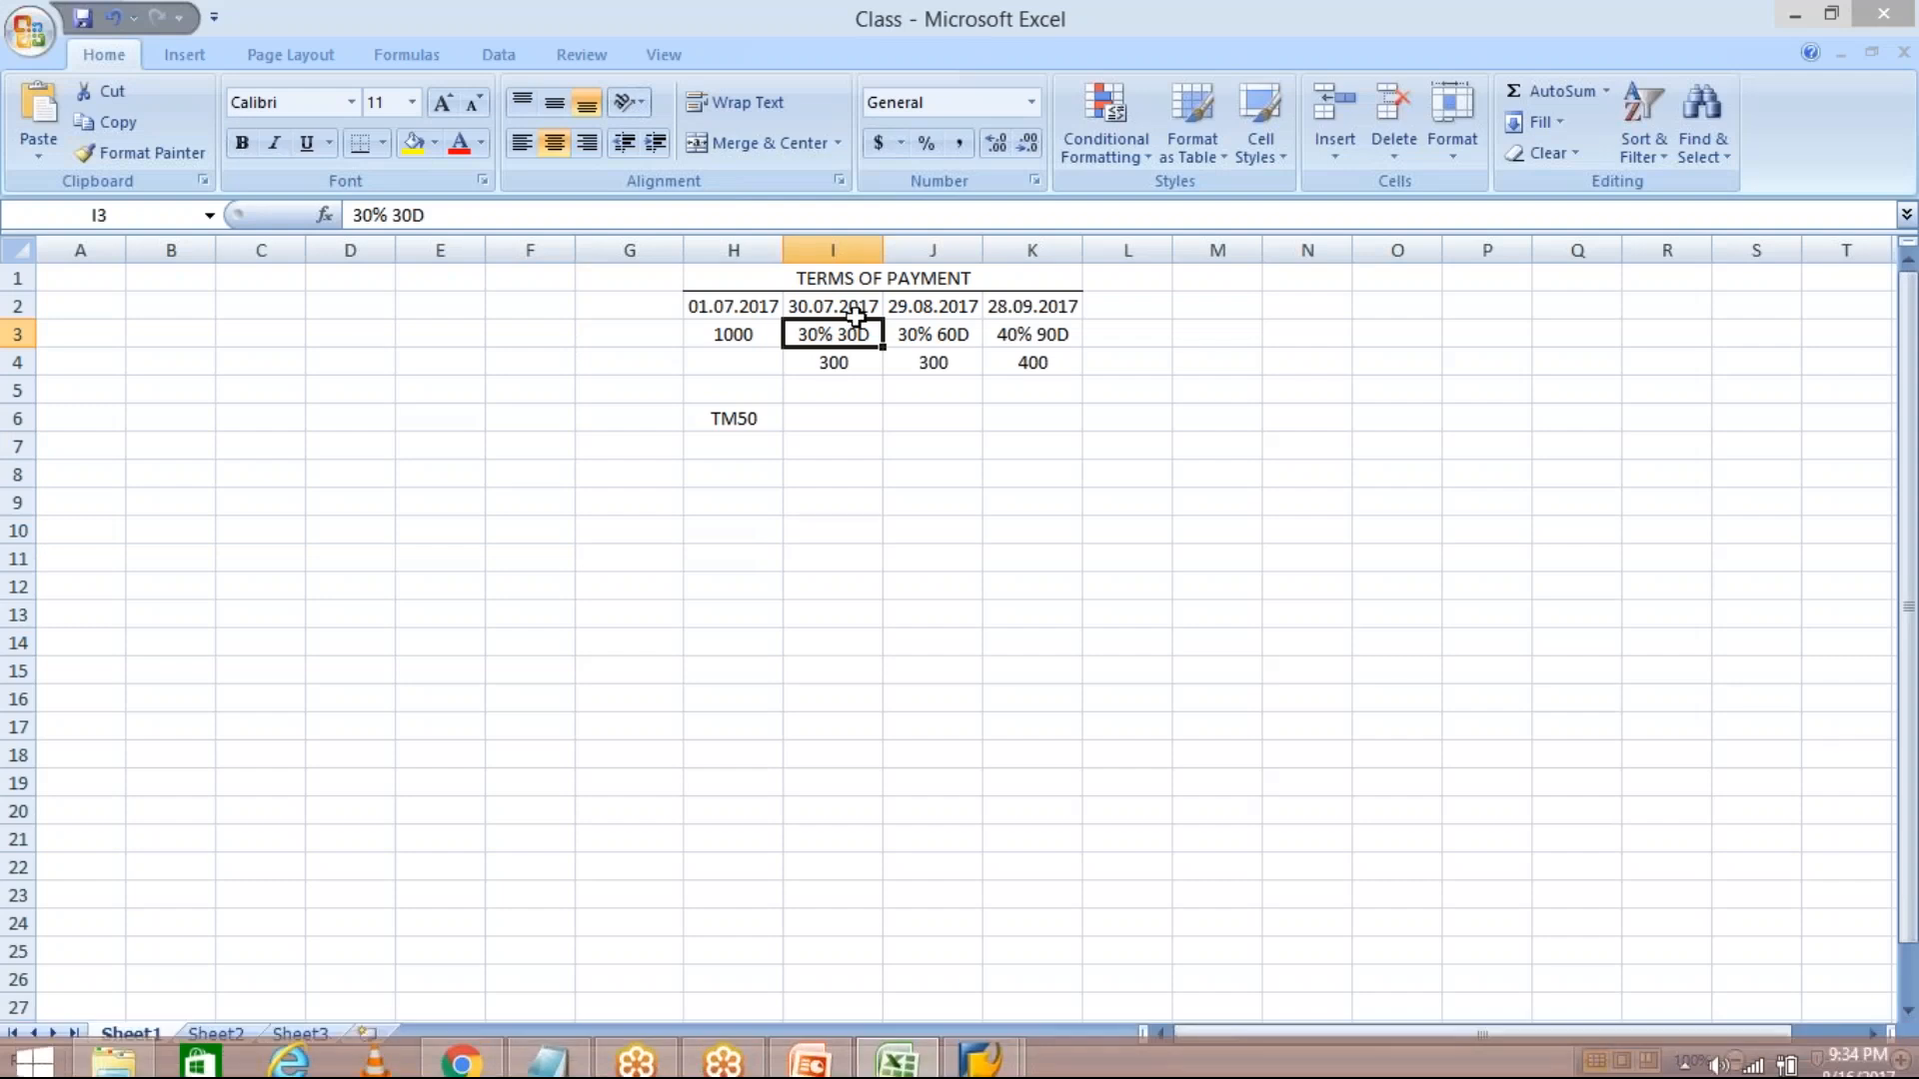
left_click(845, 308)
left_click(835, 335)
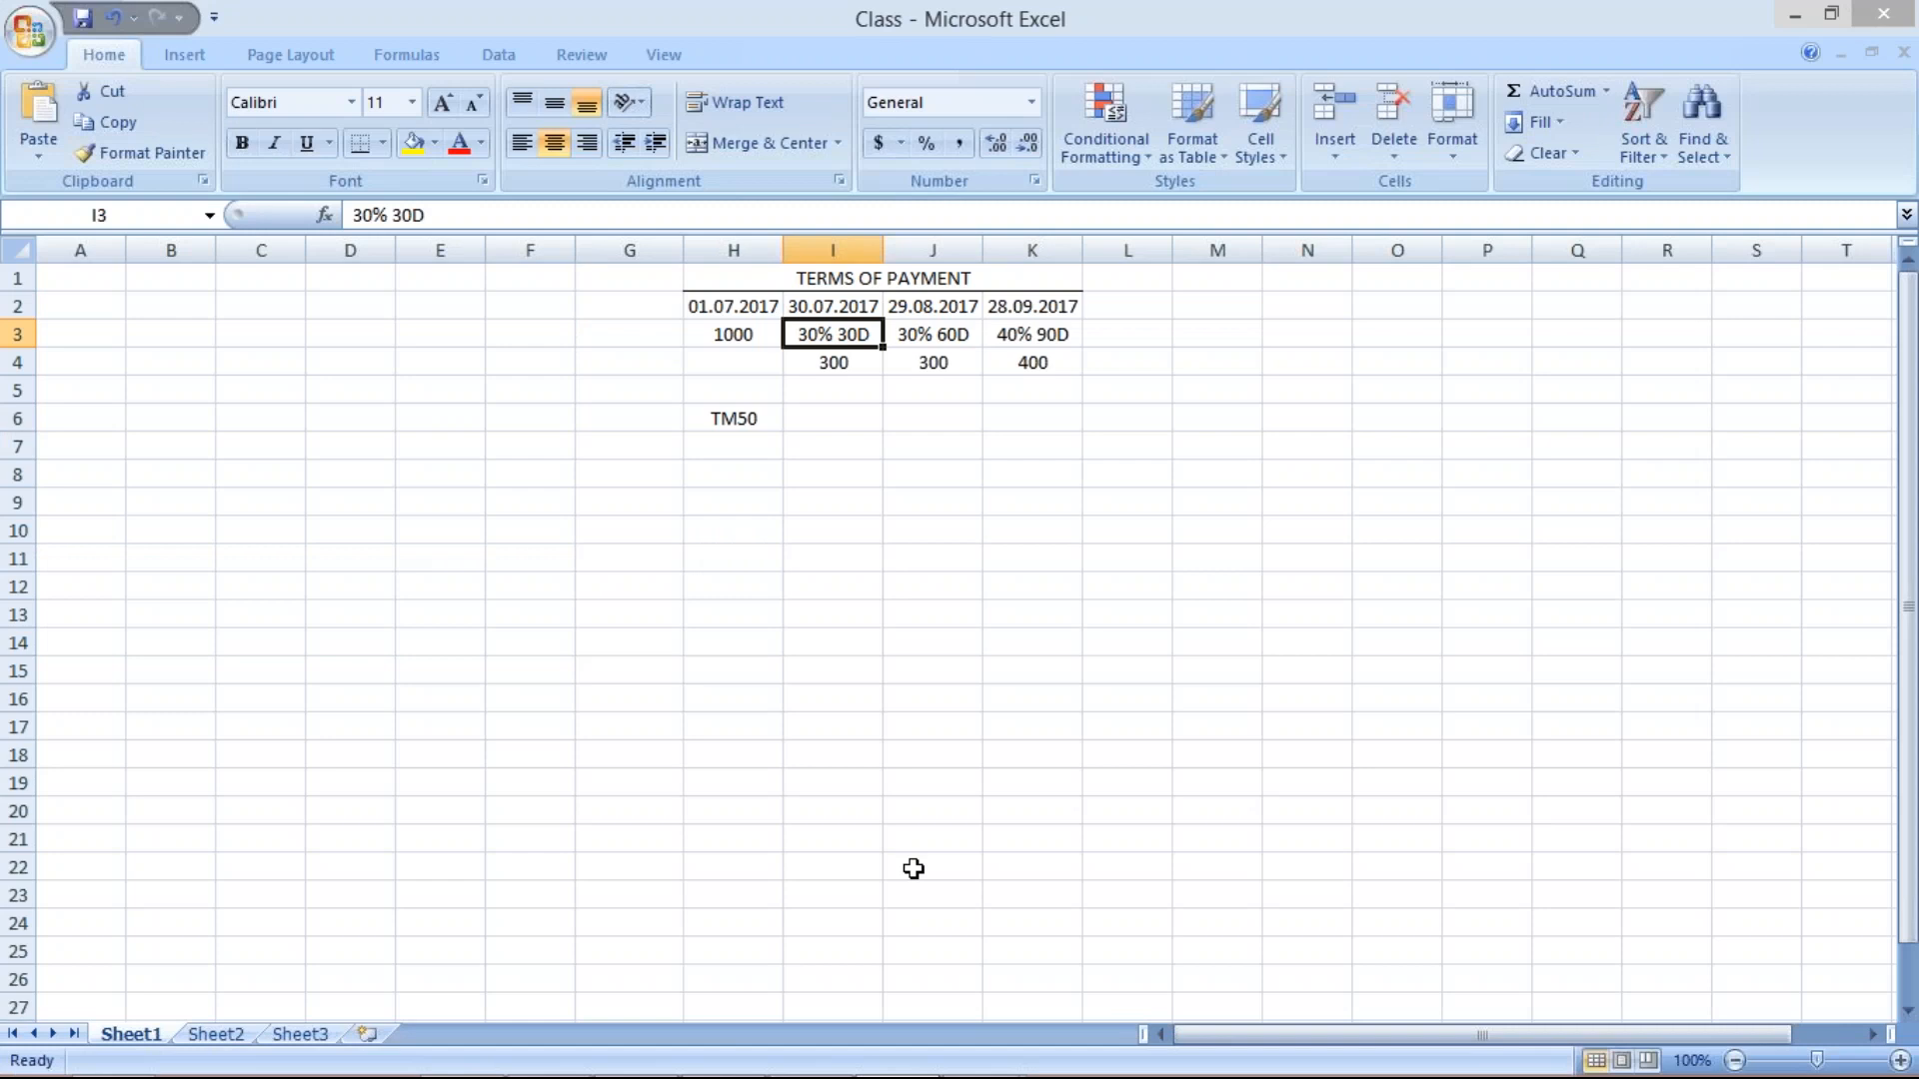
left_click(984, 1062)
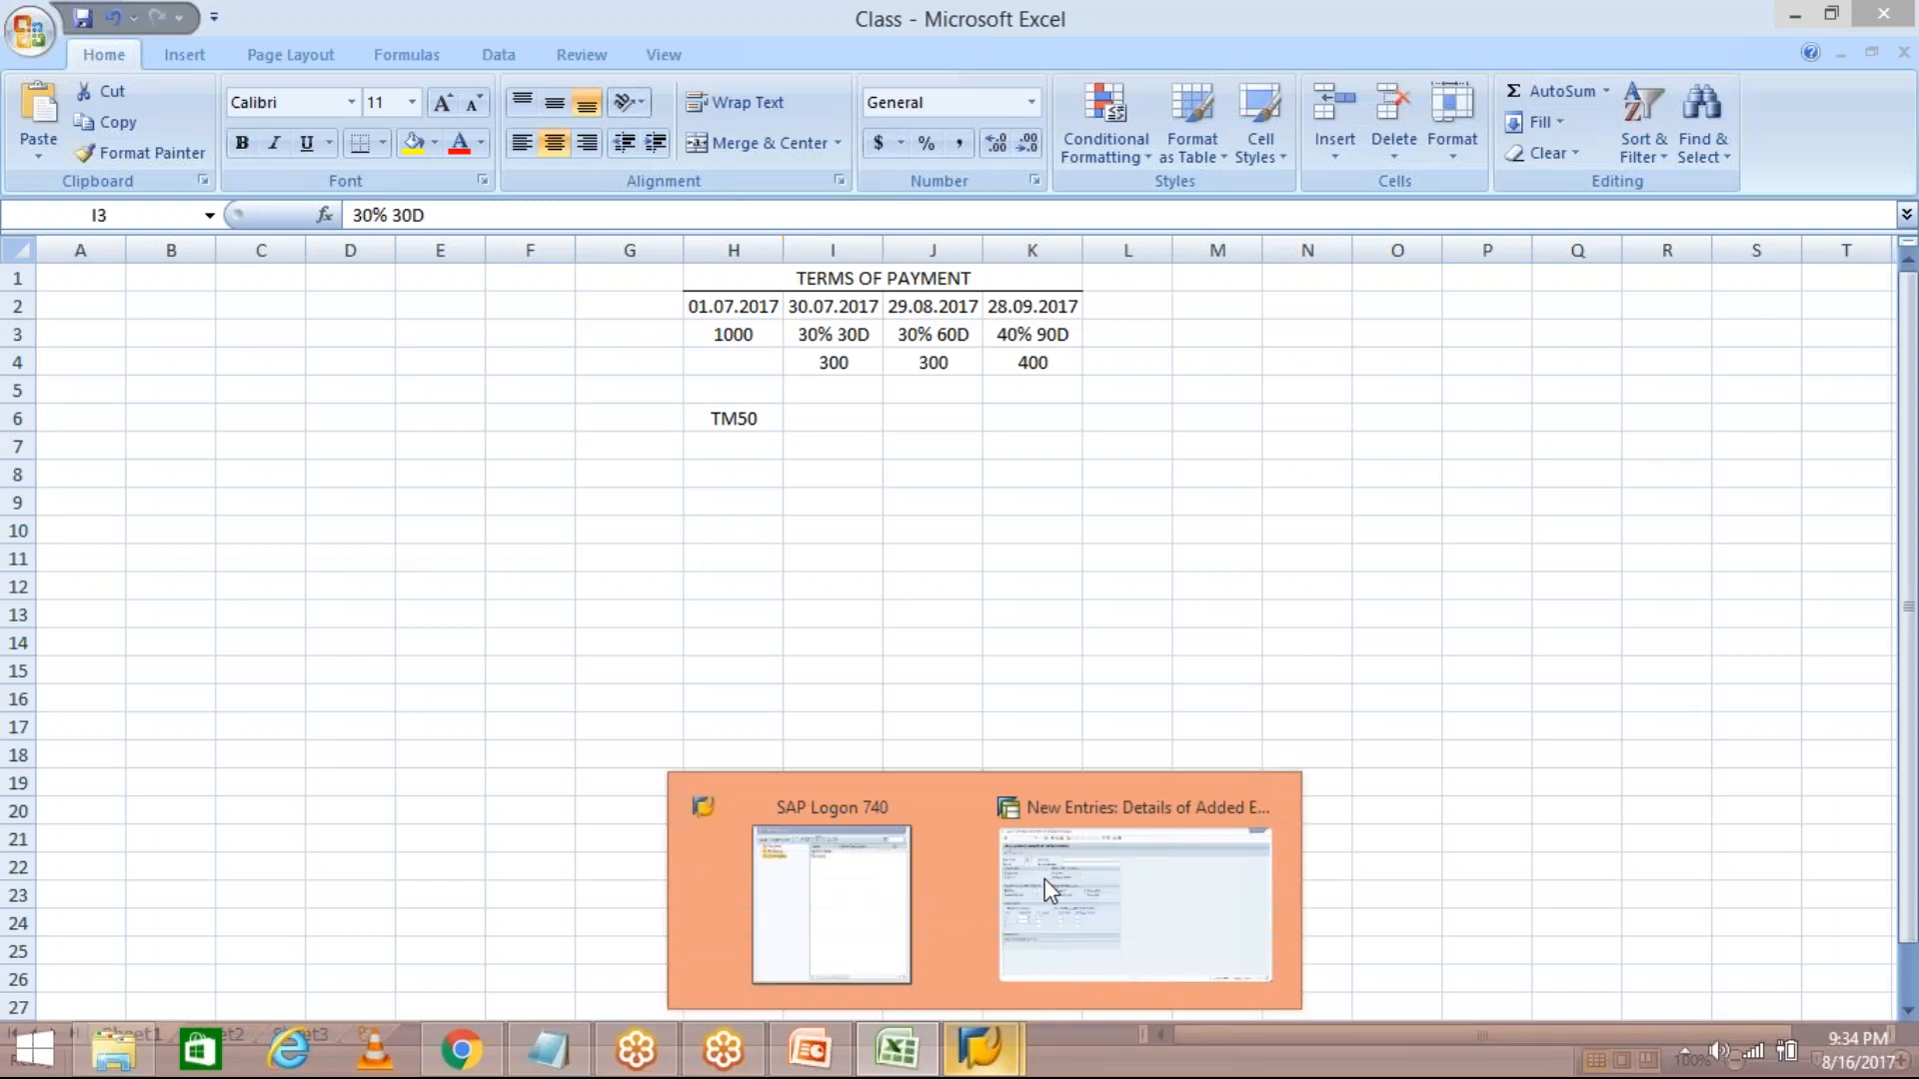
left_click(1050, 889)
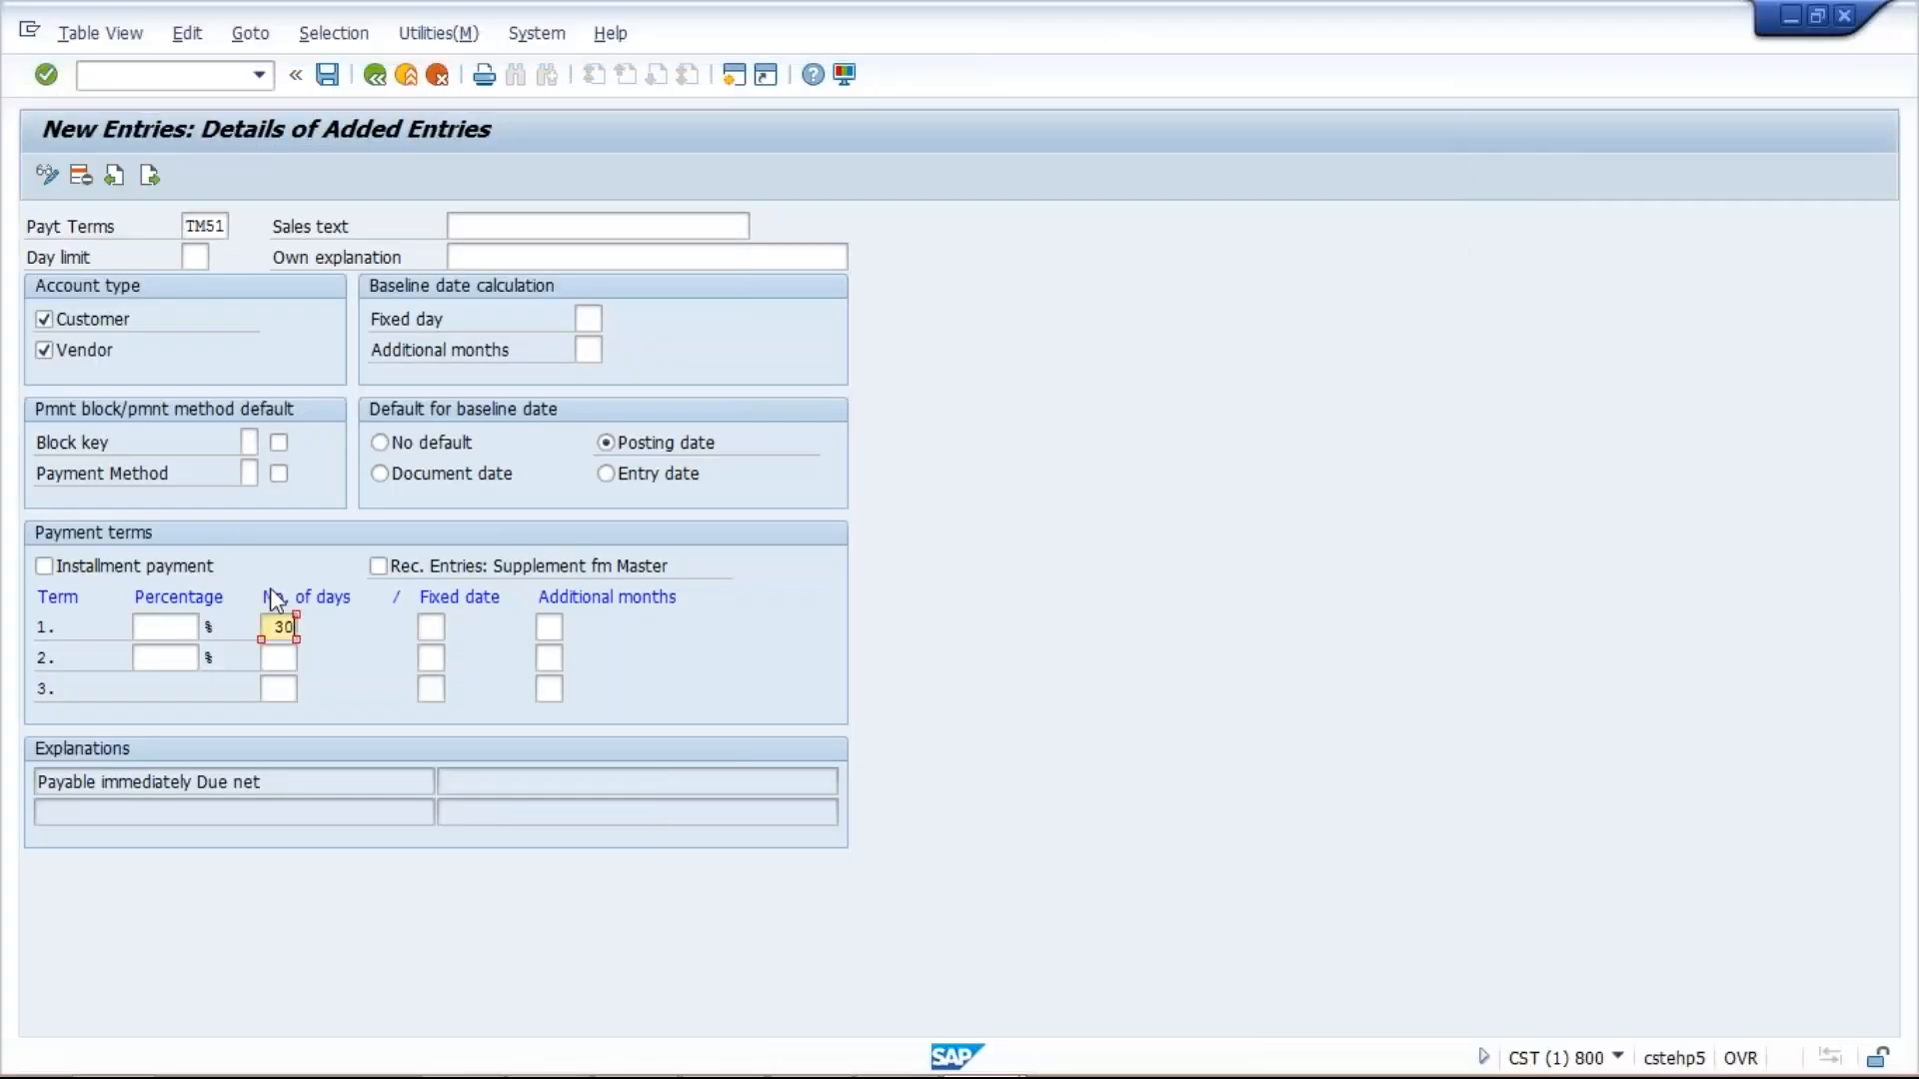
Generate the 'within 30 days Due net' explanation and paste it into the Sales text field.
key("Return")
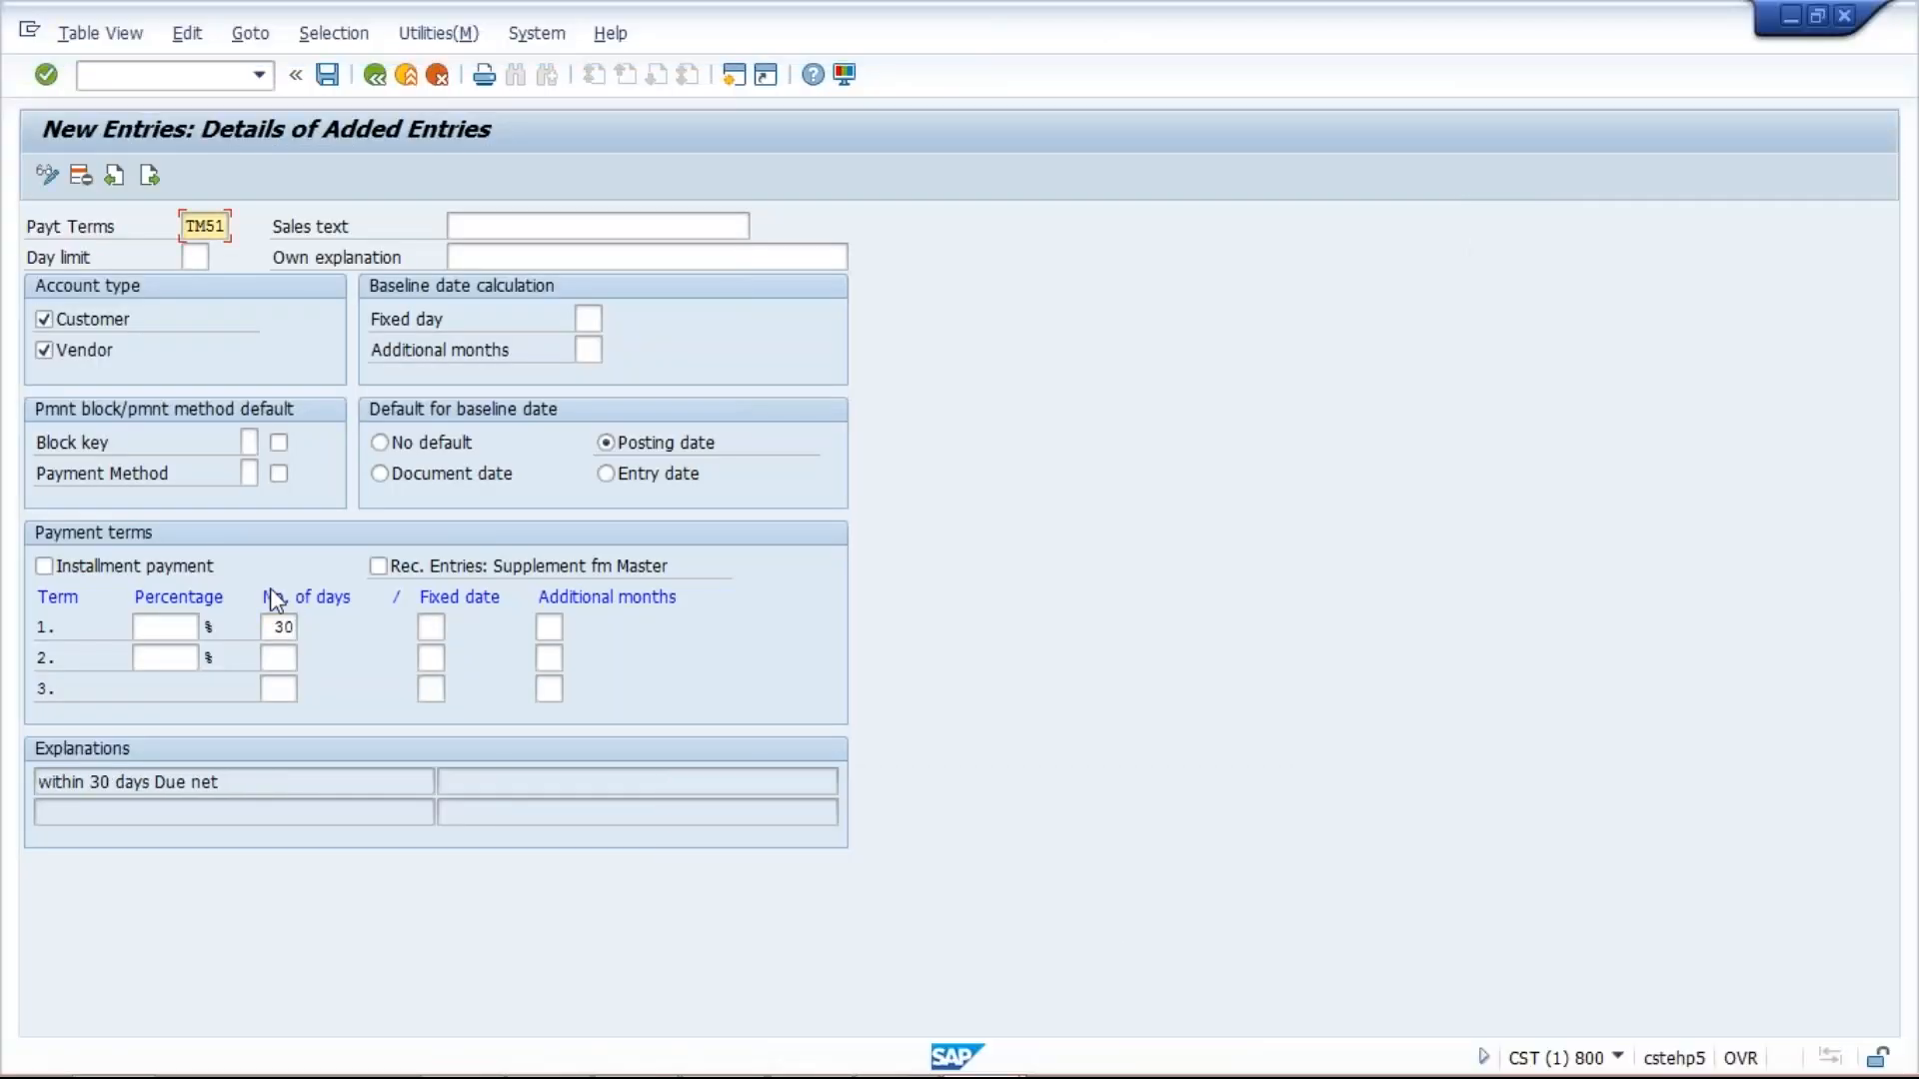
left_click(58, 783)
key("ctrl+c")
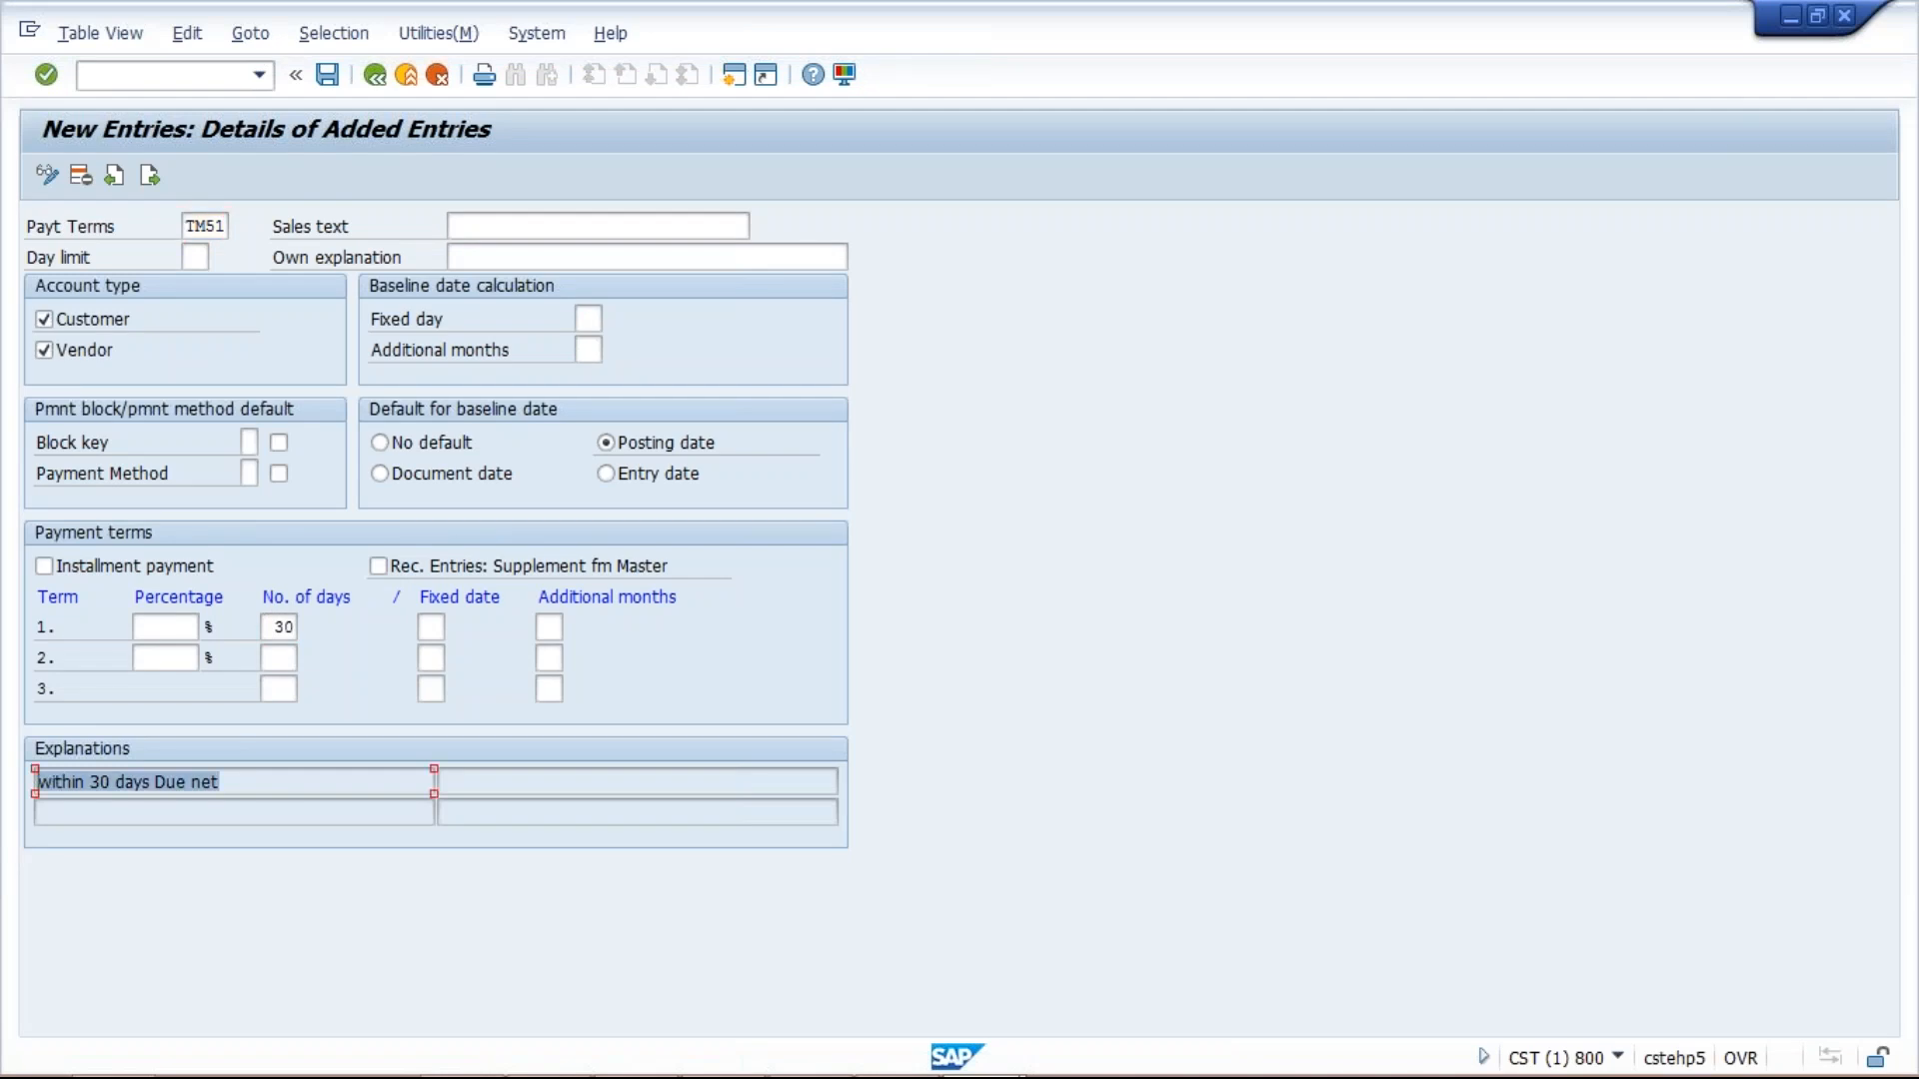
left_click(401, 727)
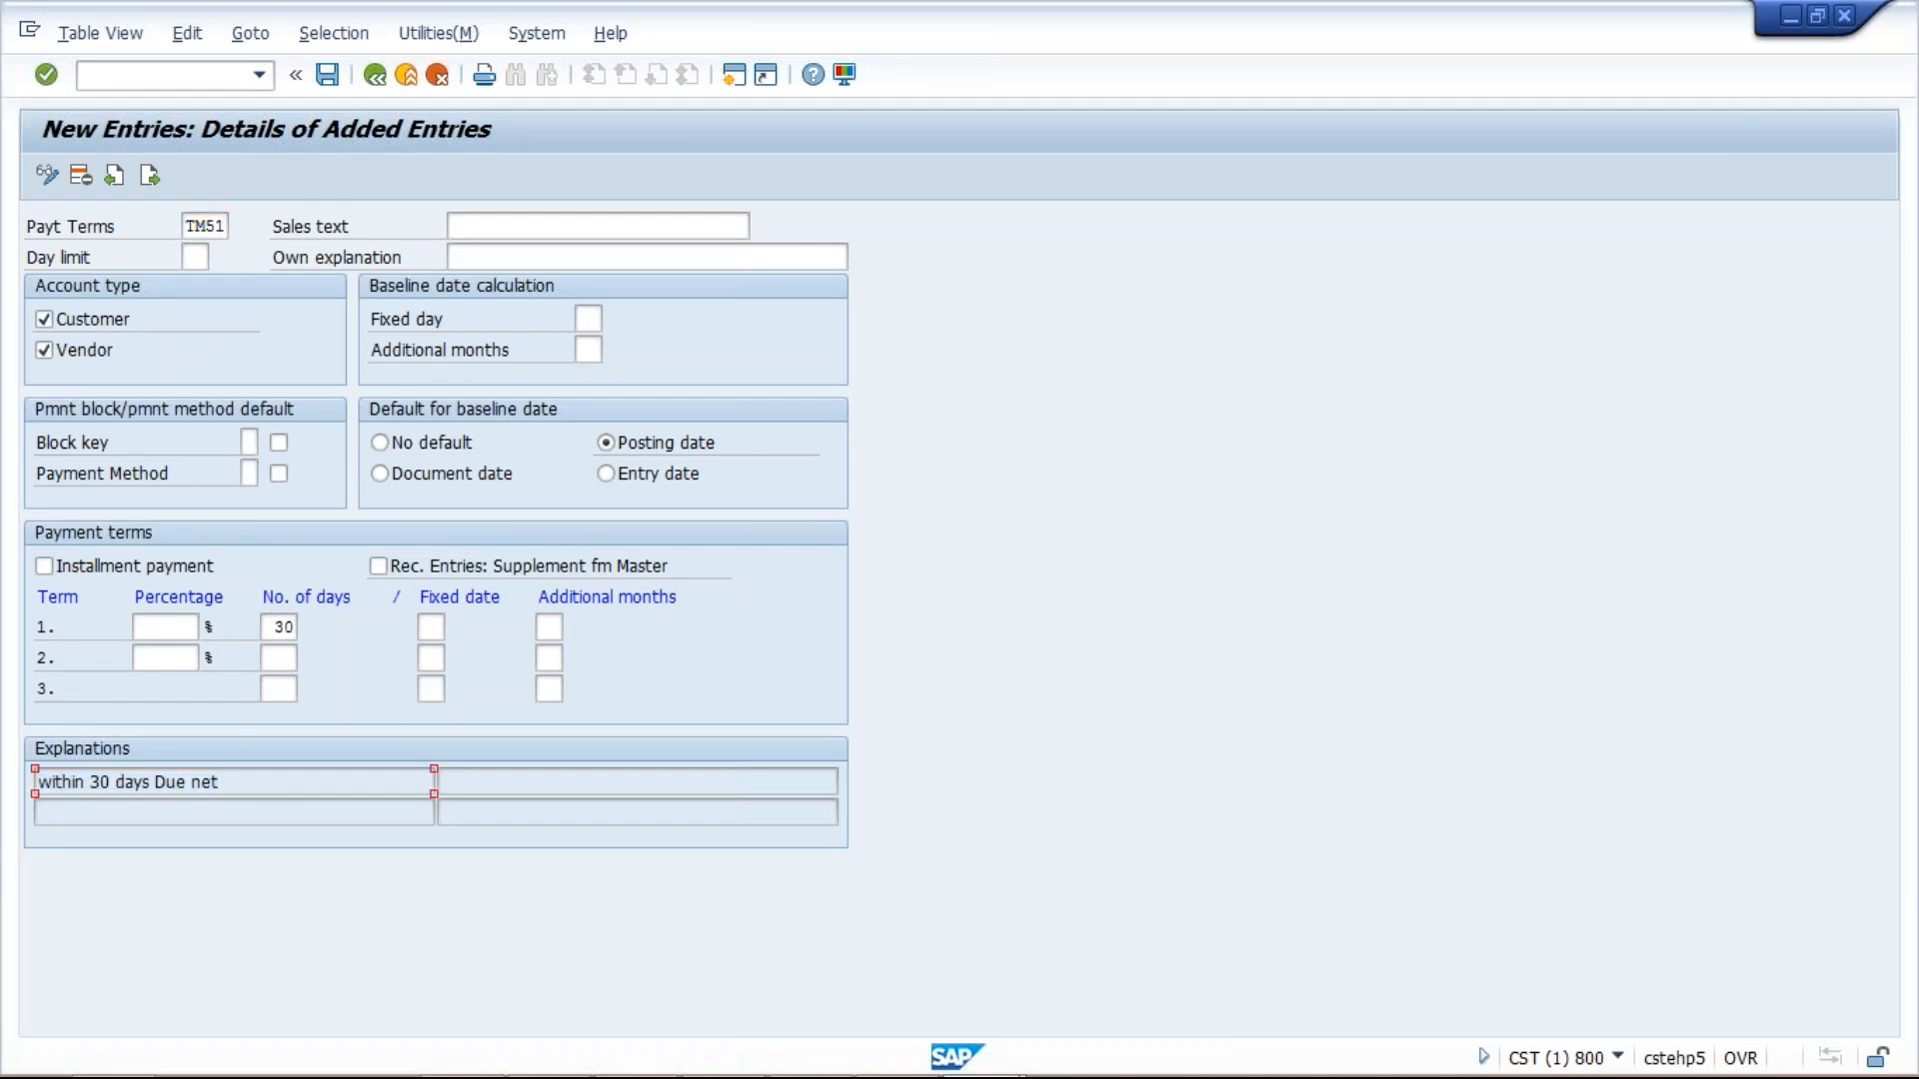
left_click(558, 232)
key("ctrl+v")
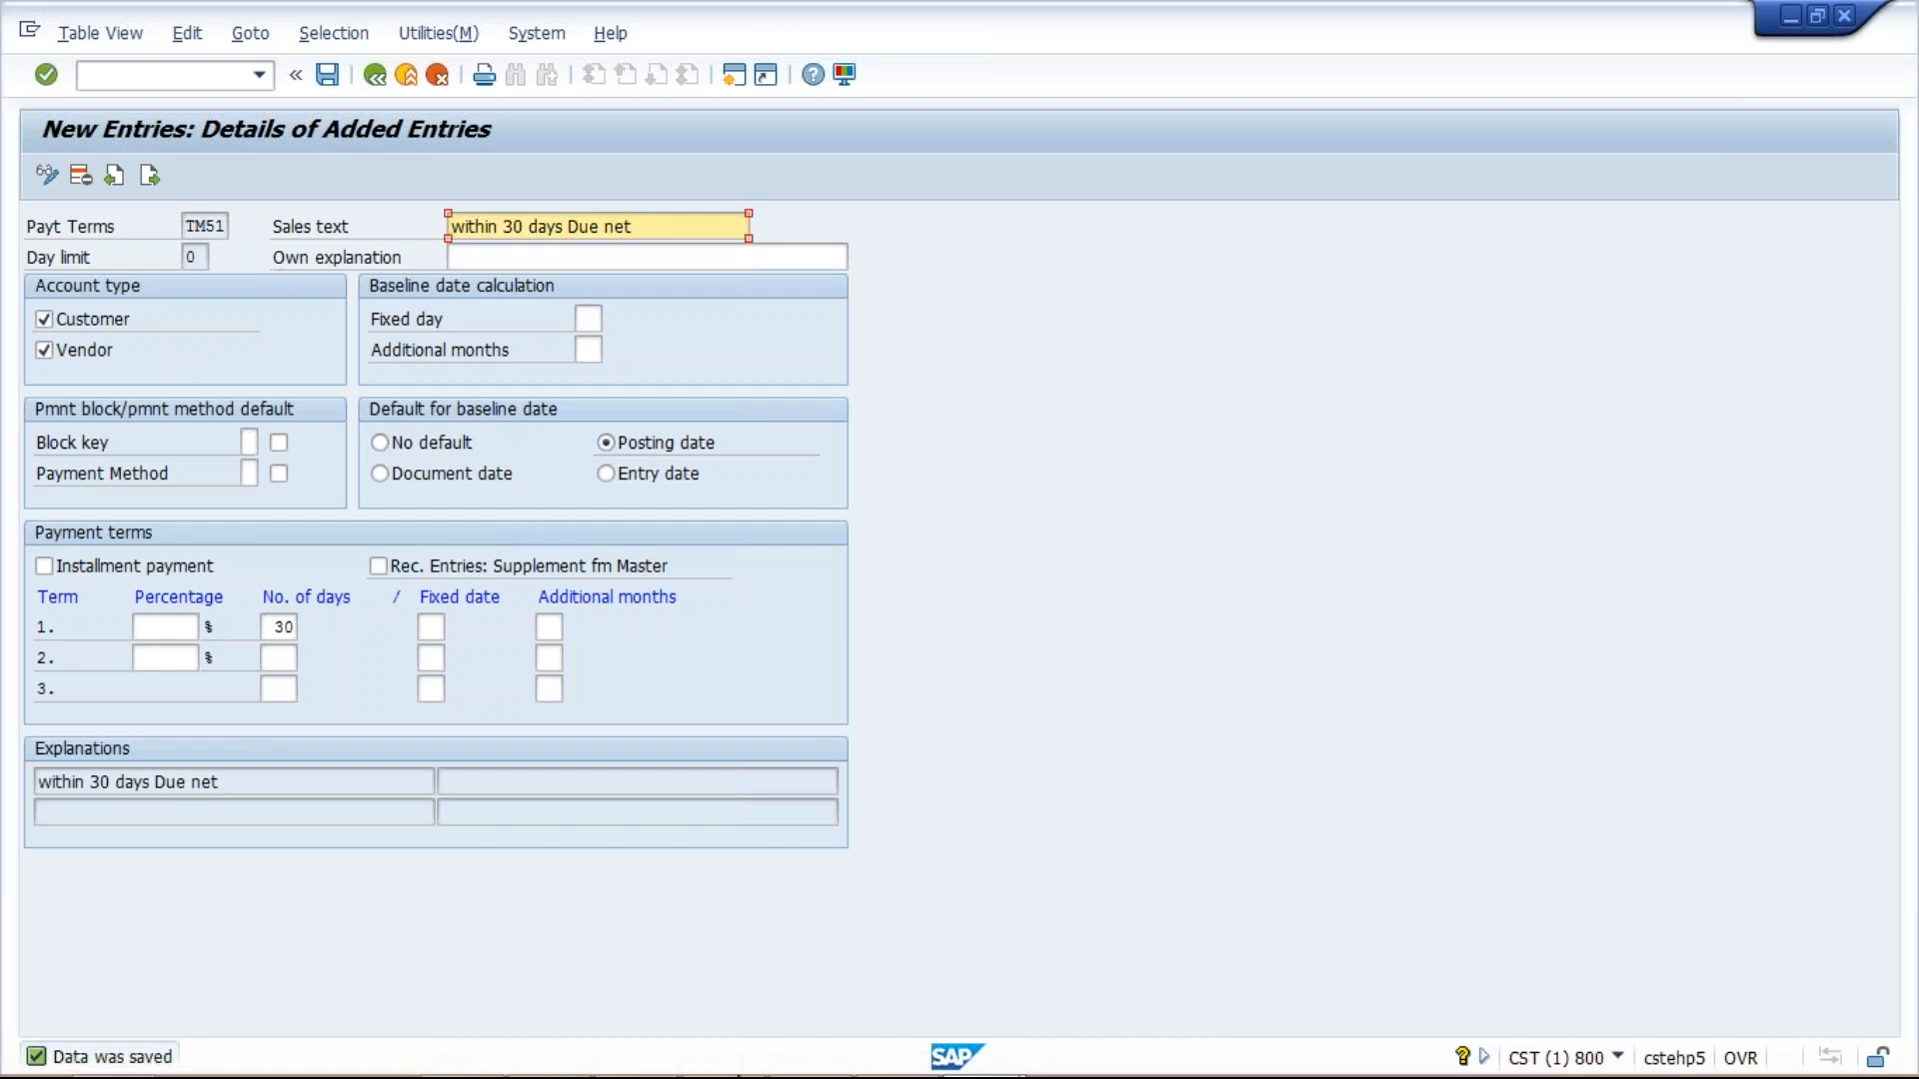
mouse_move(962, 1064)
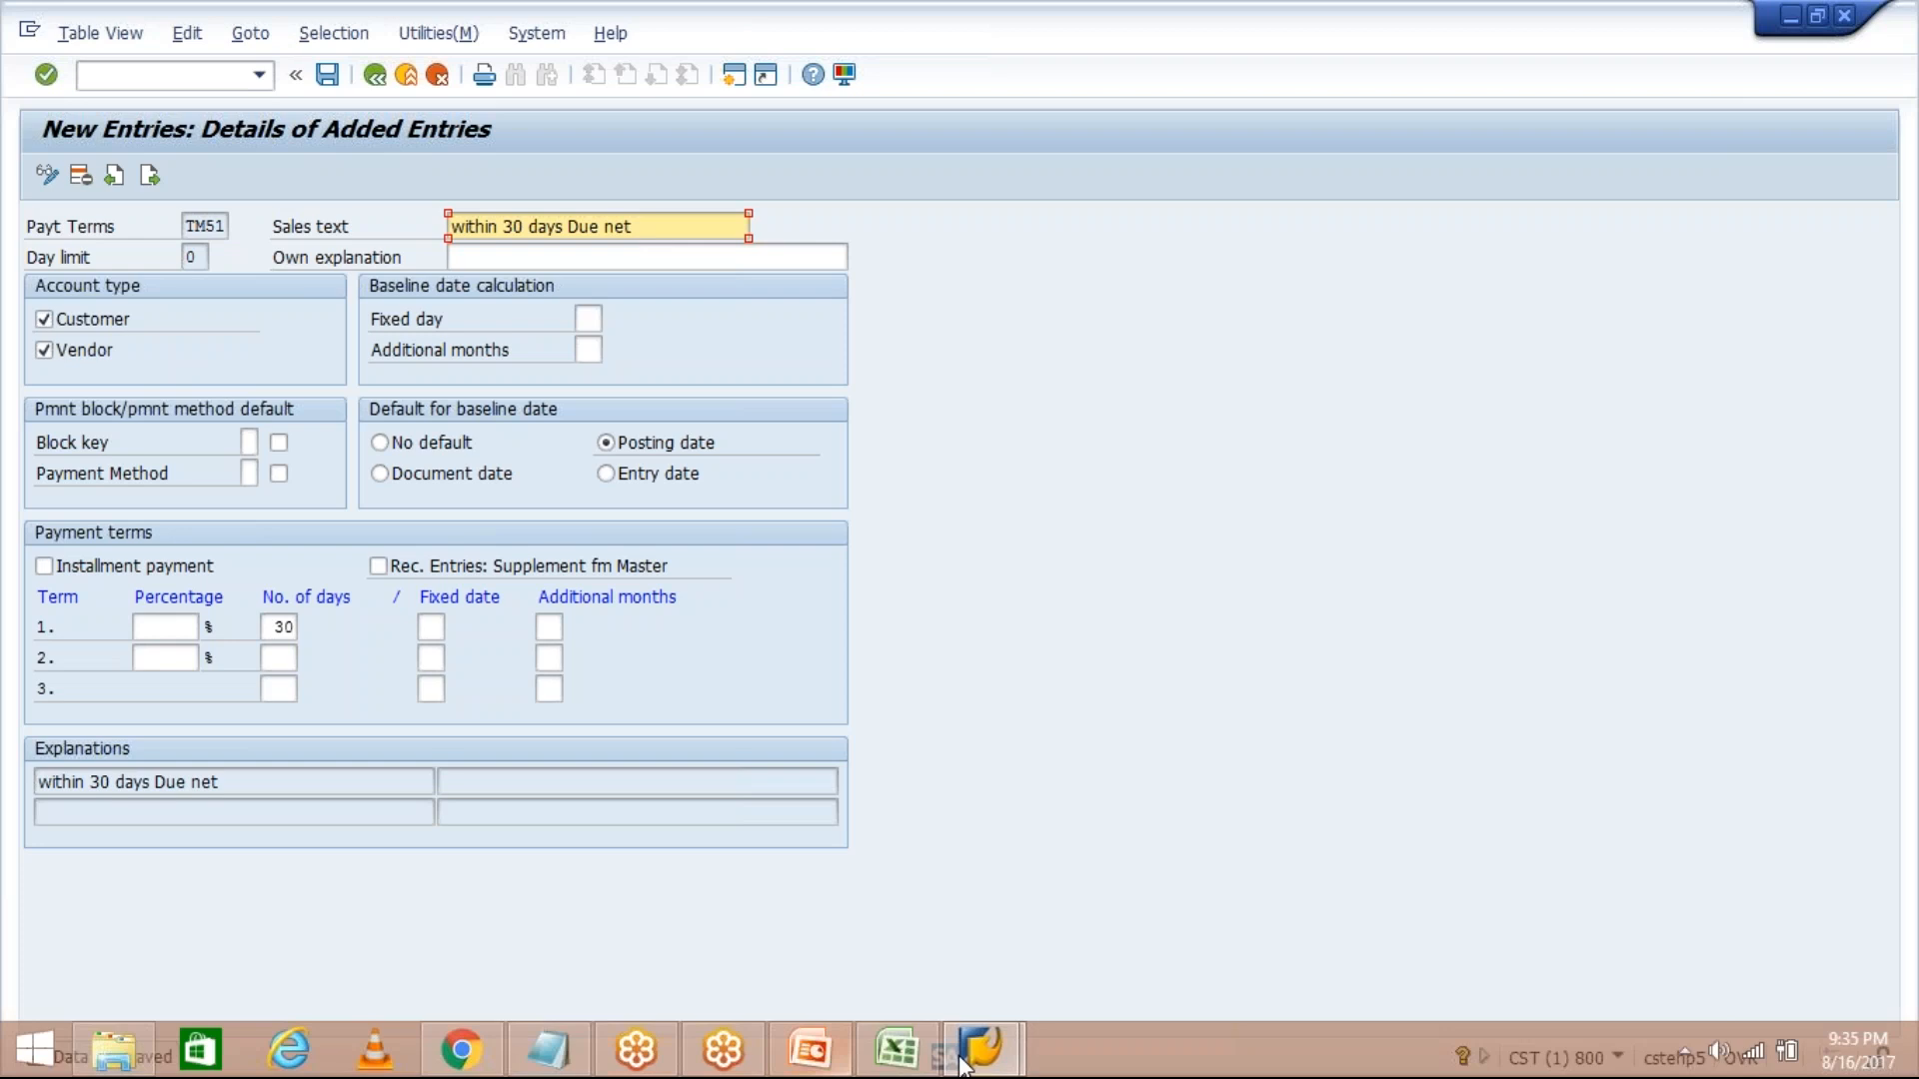
Log TM51 in I6 and 30 D in J6, then bring the SAP entry back.
left_click(896, 1049)
left_click(837, 413)
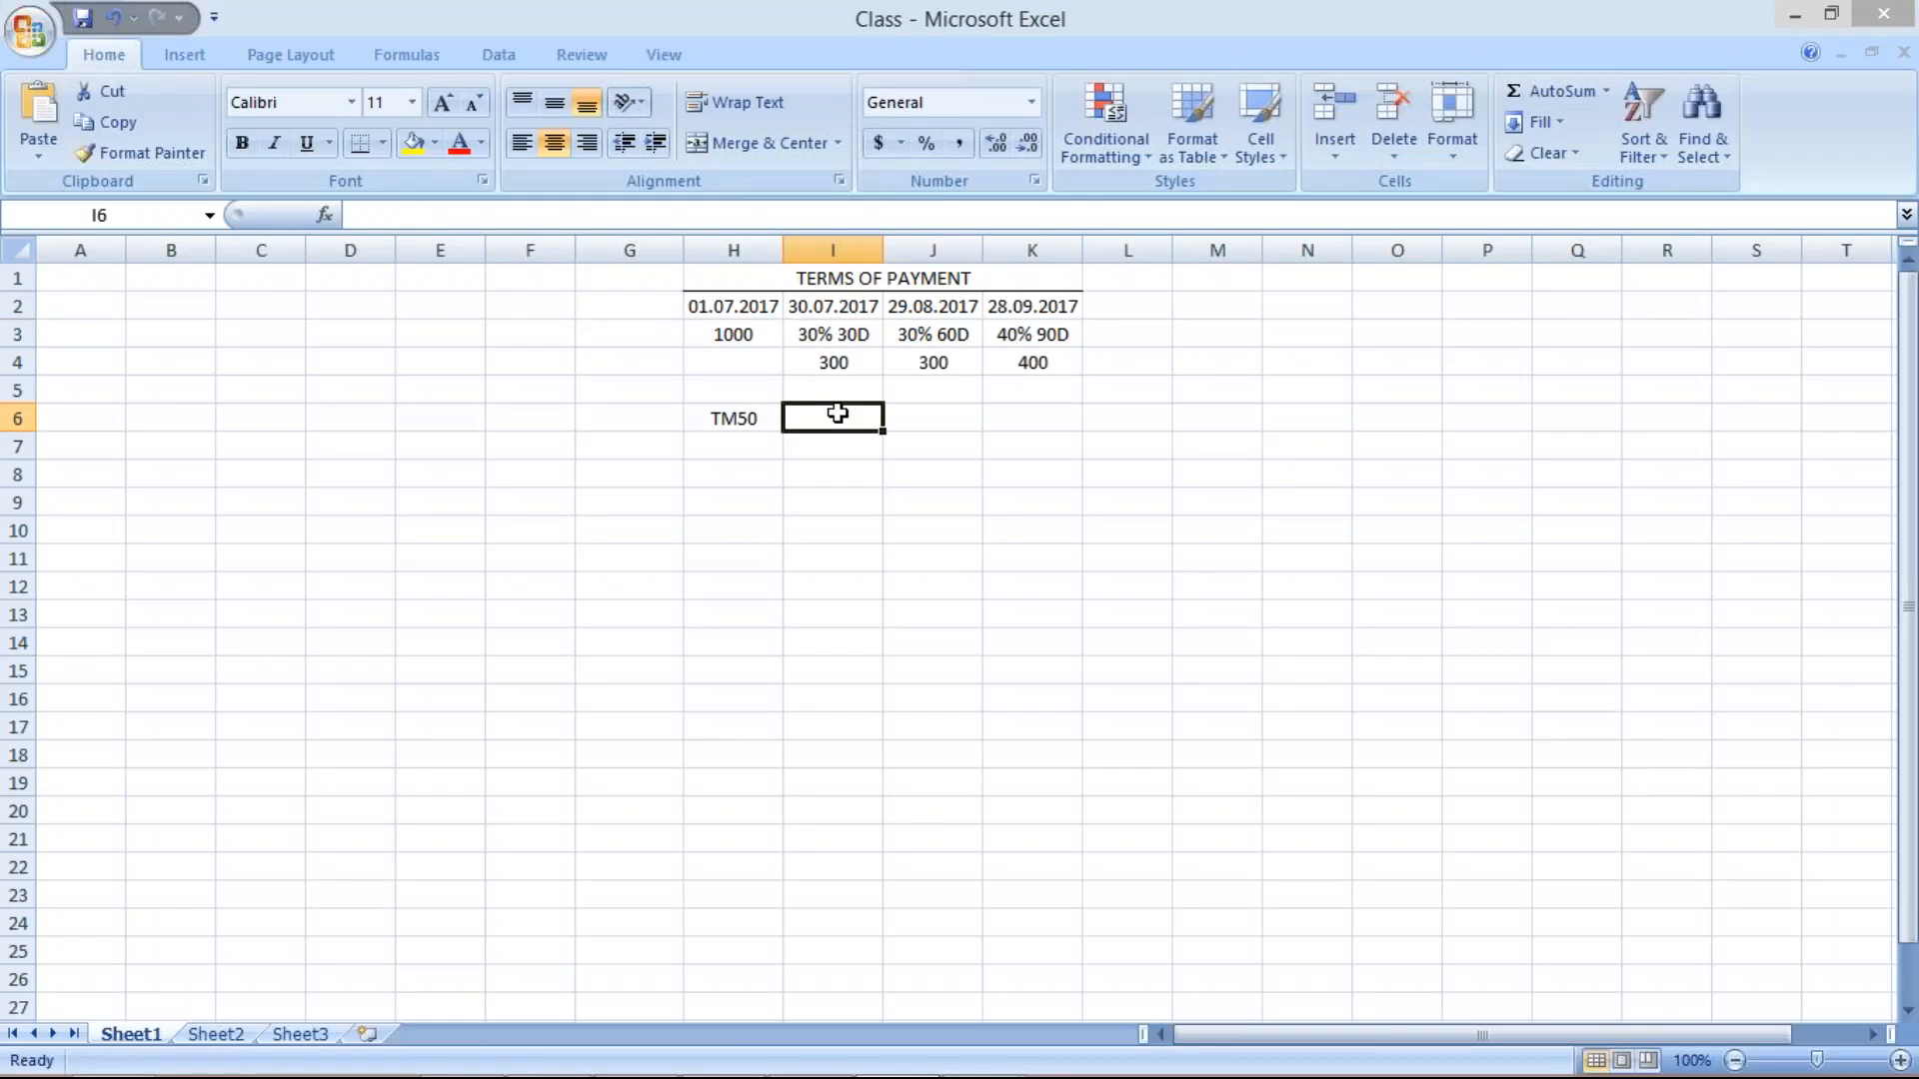
type("T51")
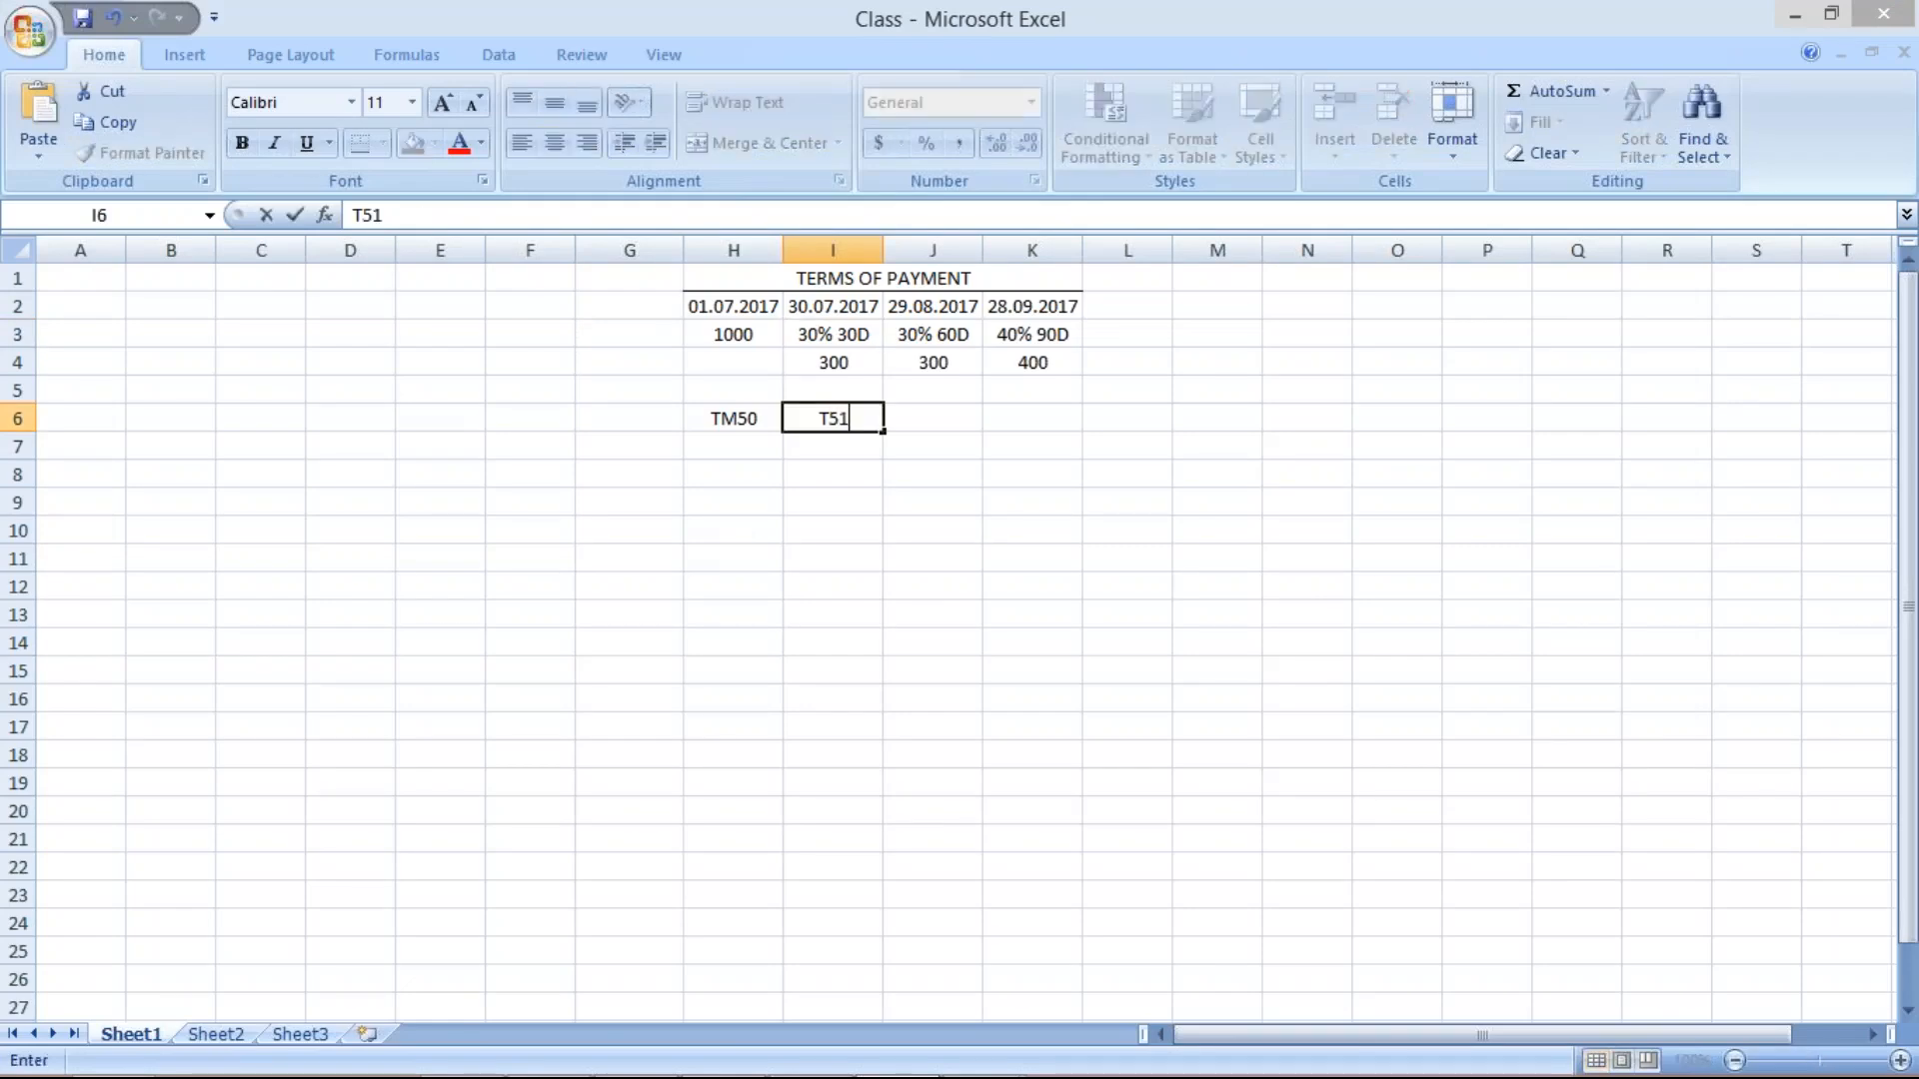
key("BackSpace")
key("BackSpace")
type("M51")
key("Right")
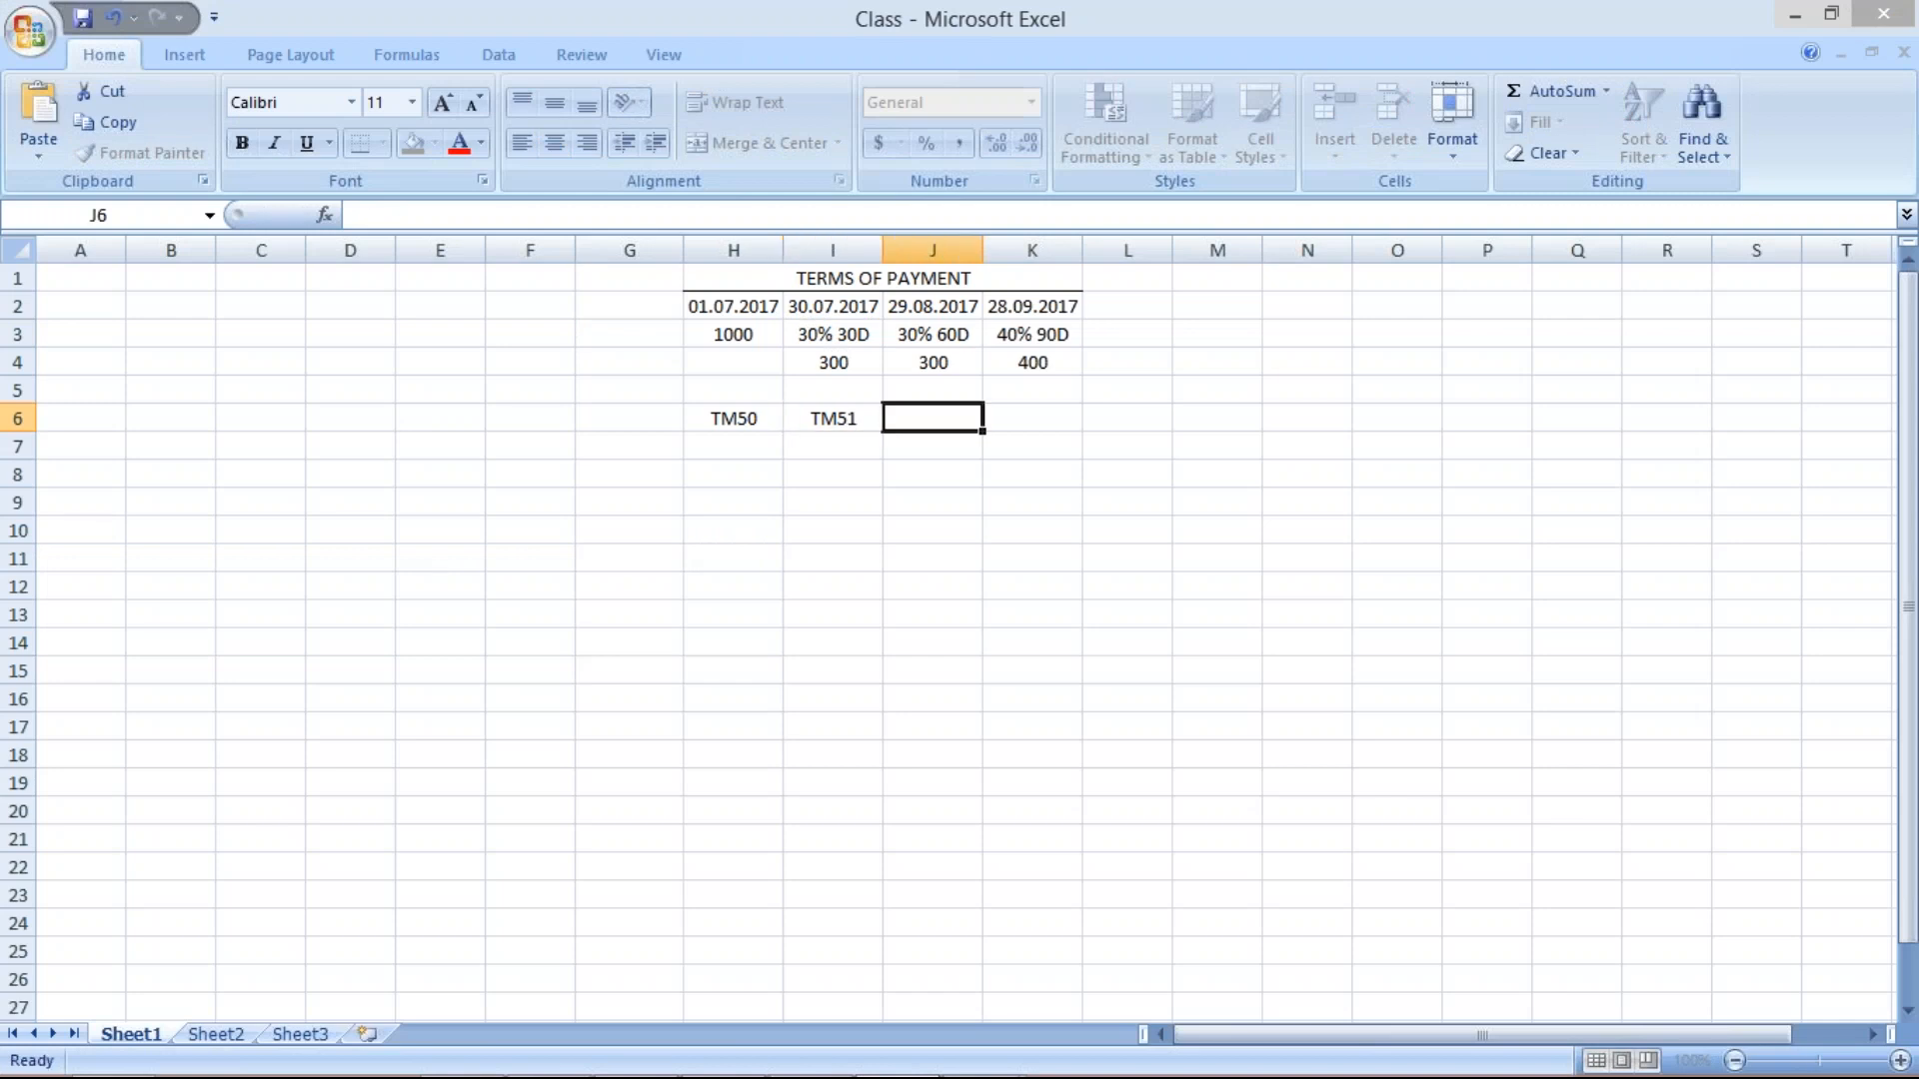
type("30 D")
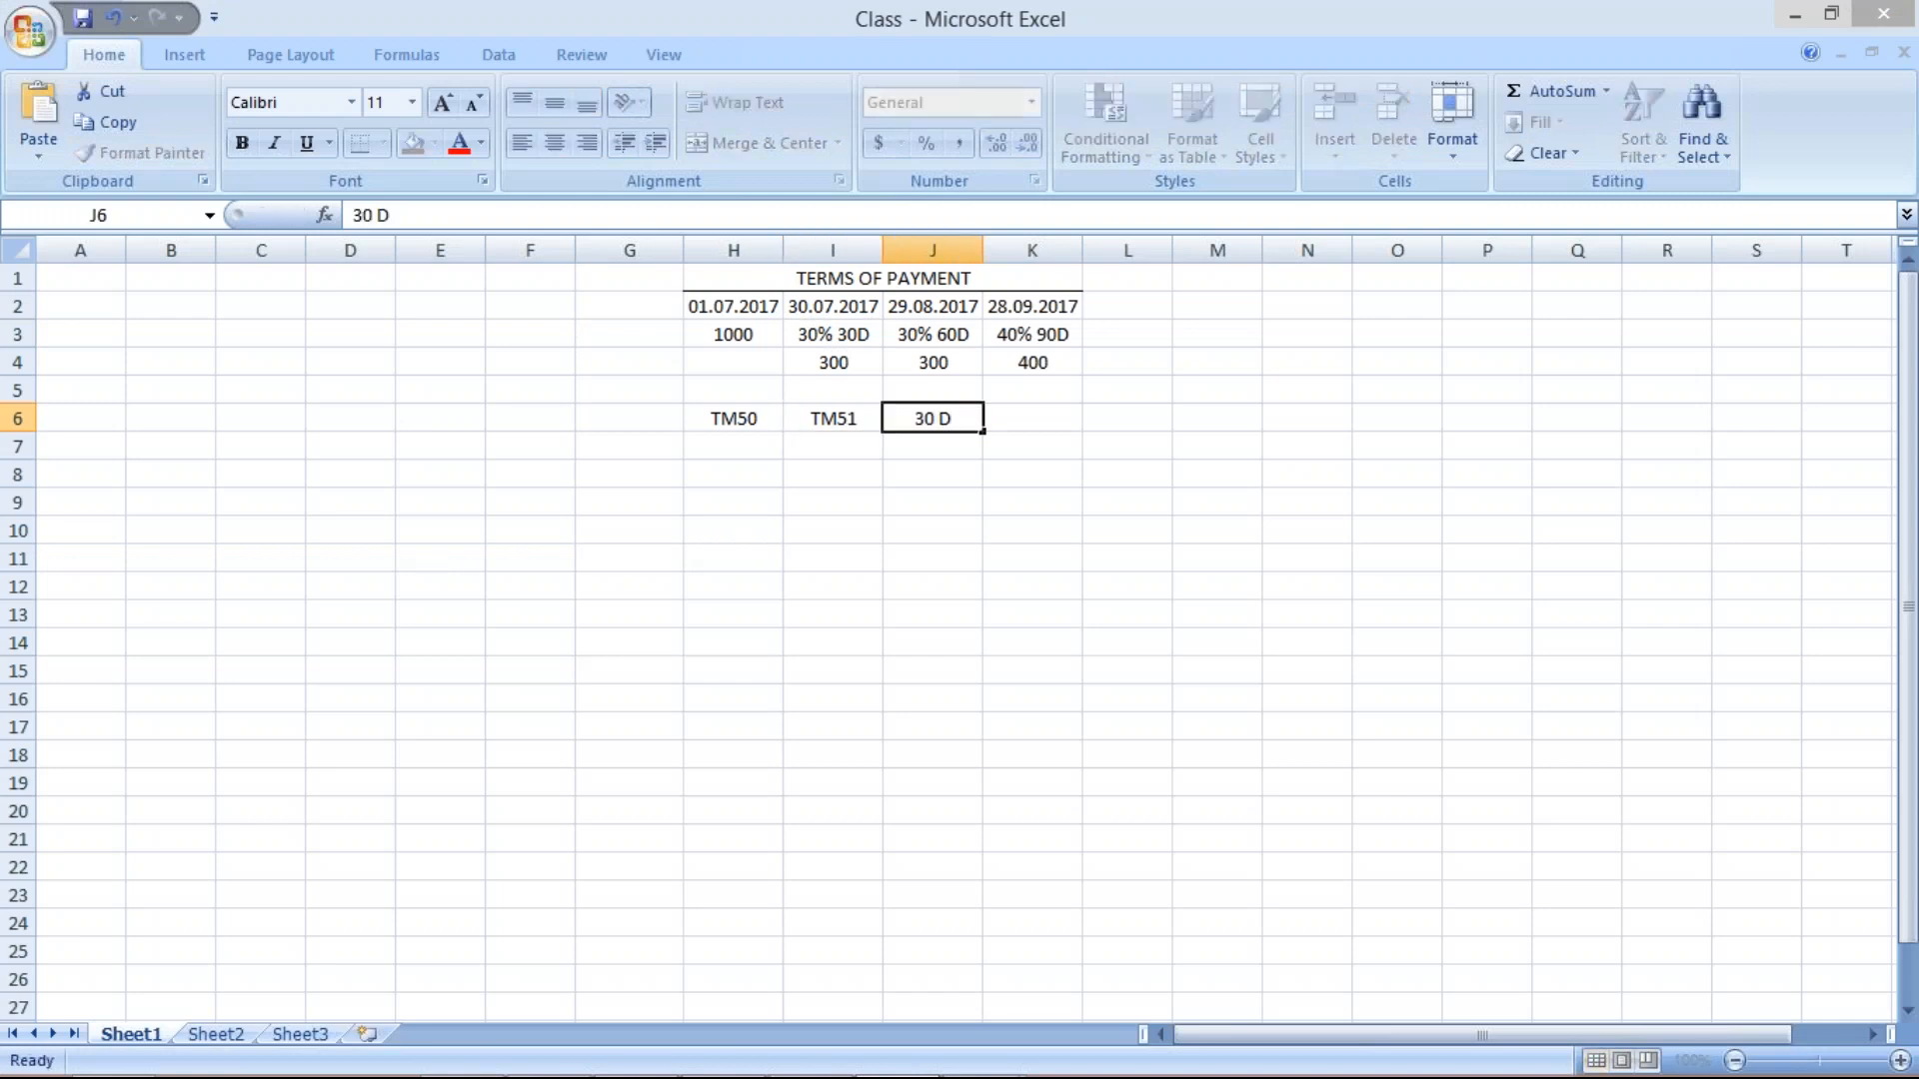
key("Return")
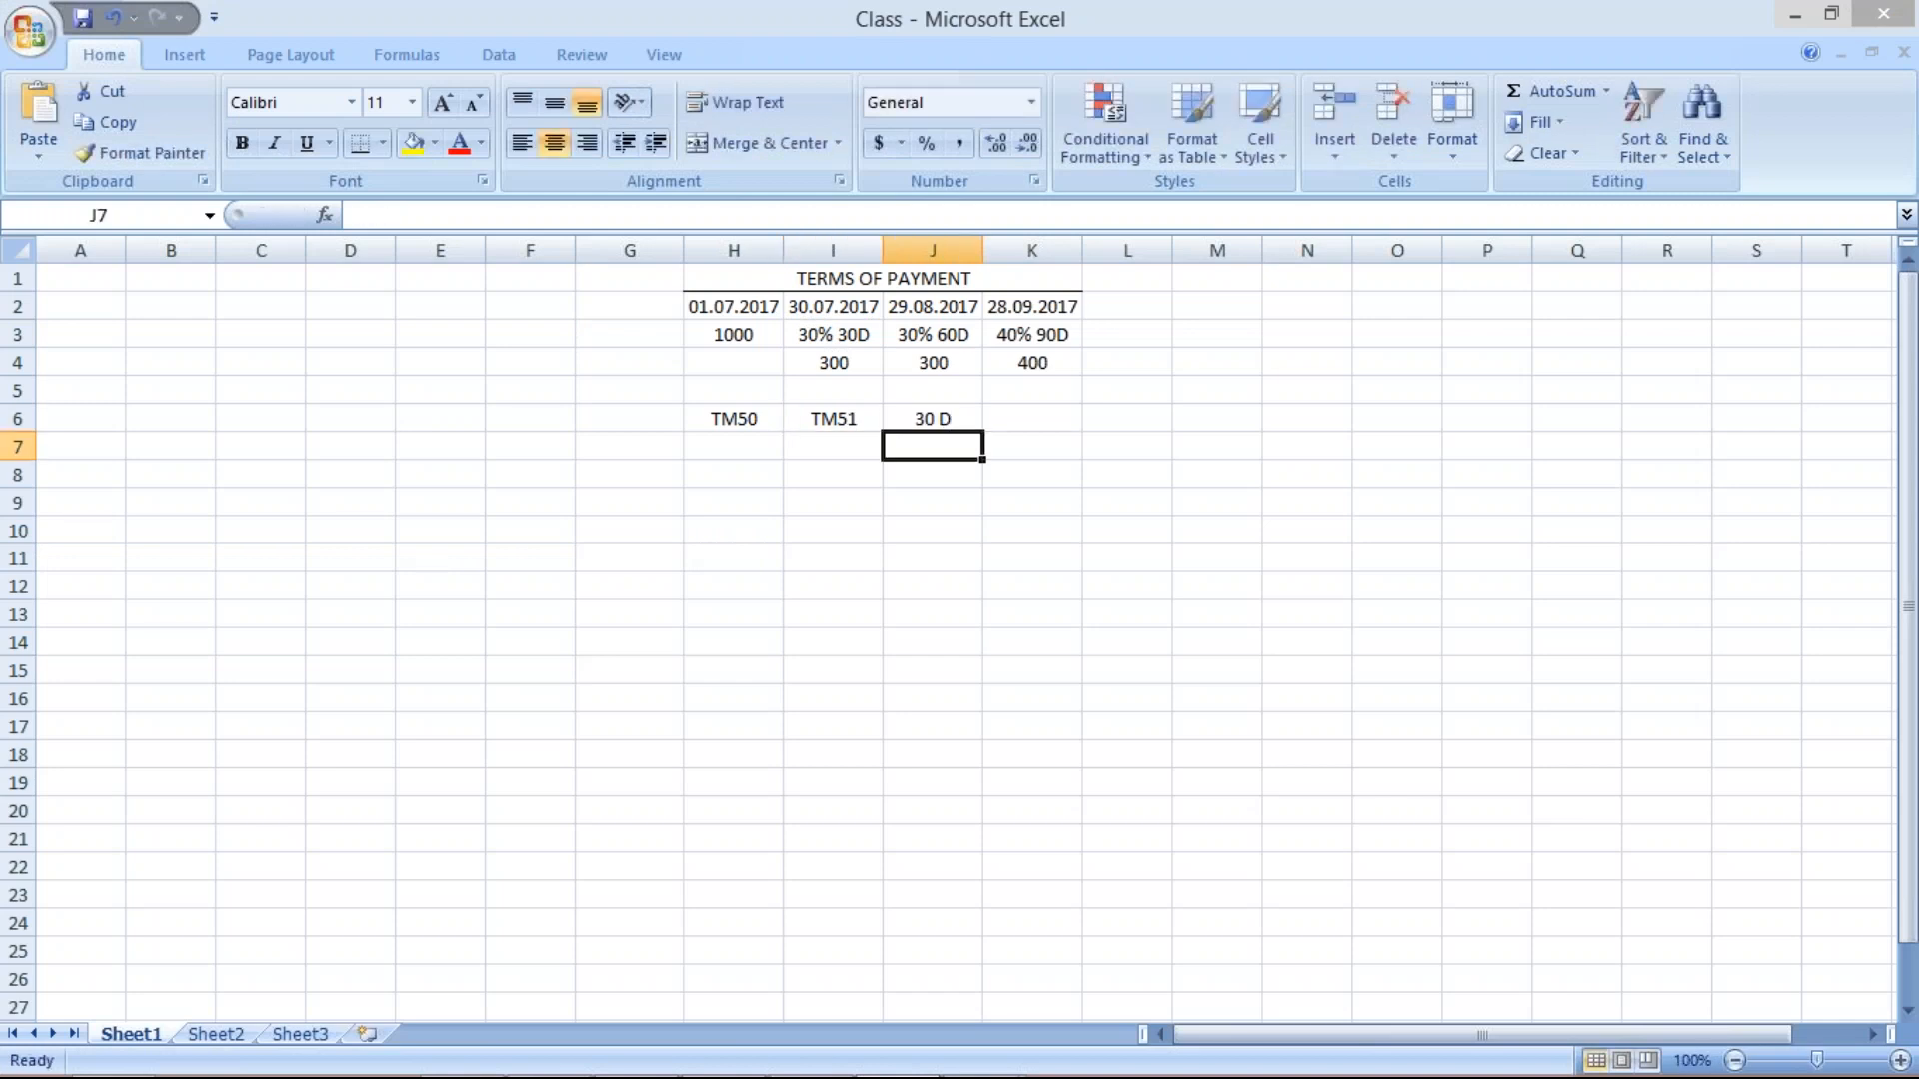
left_click(830, 455)
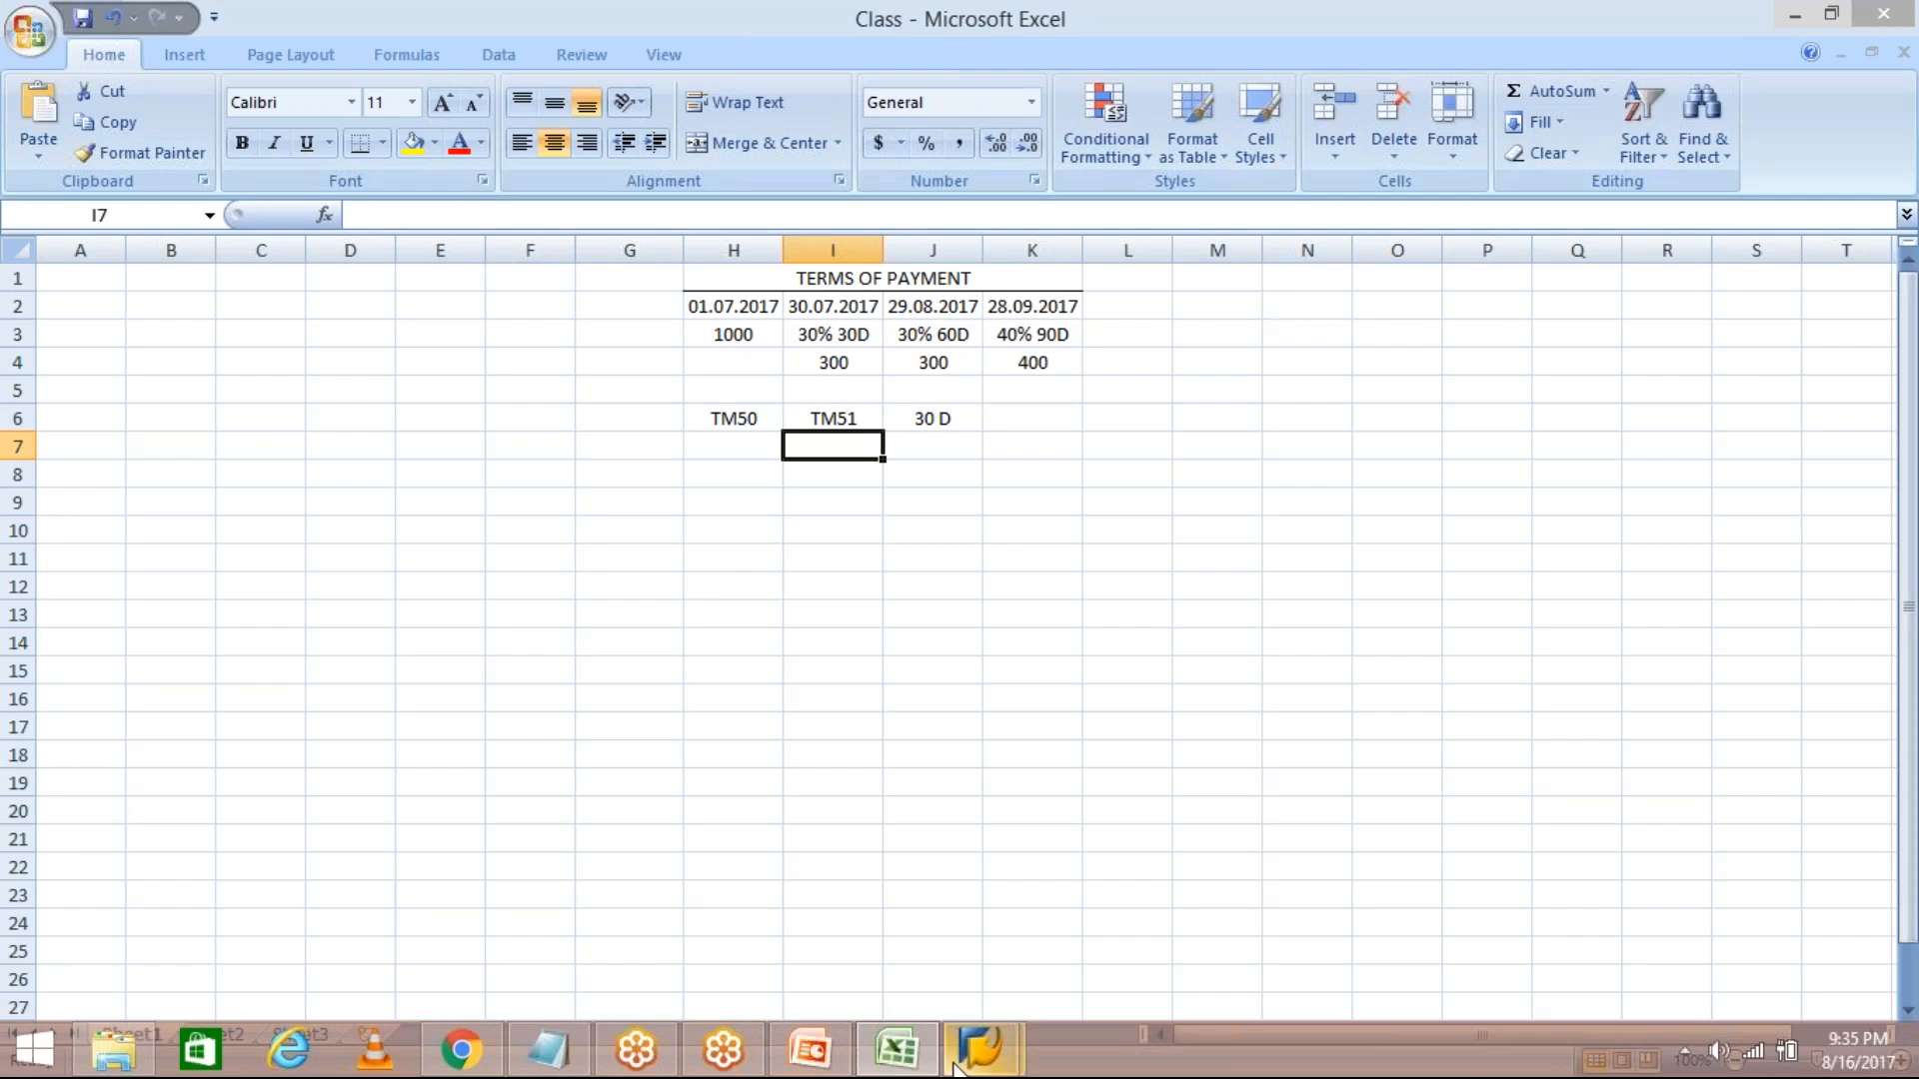
left_click(979, 1047)
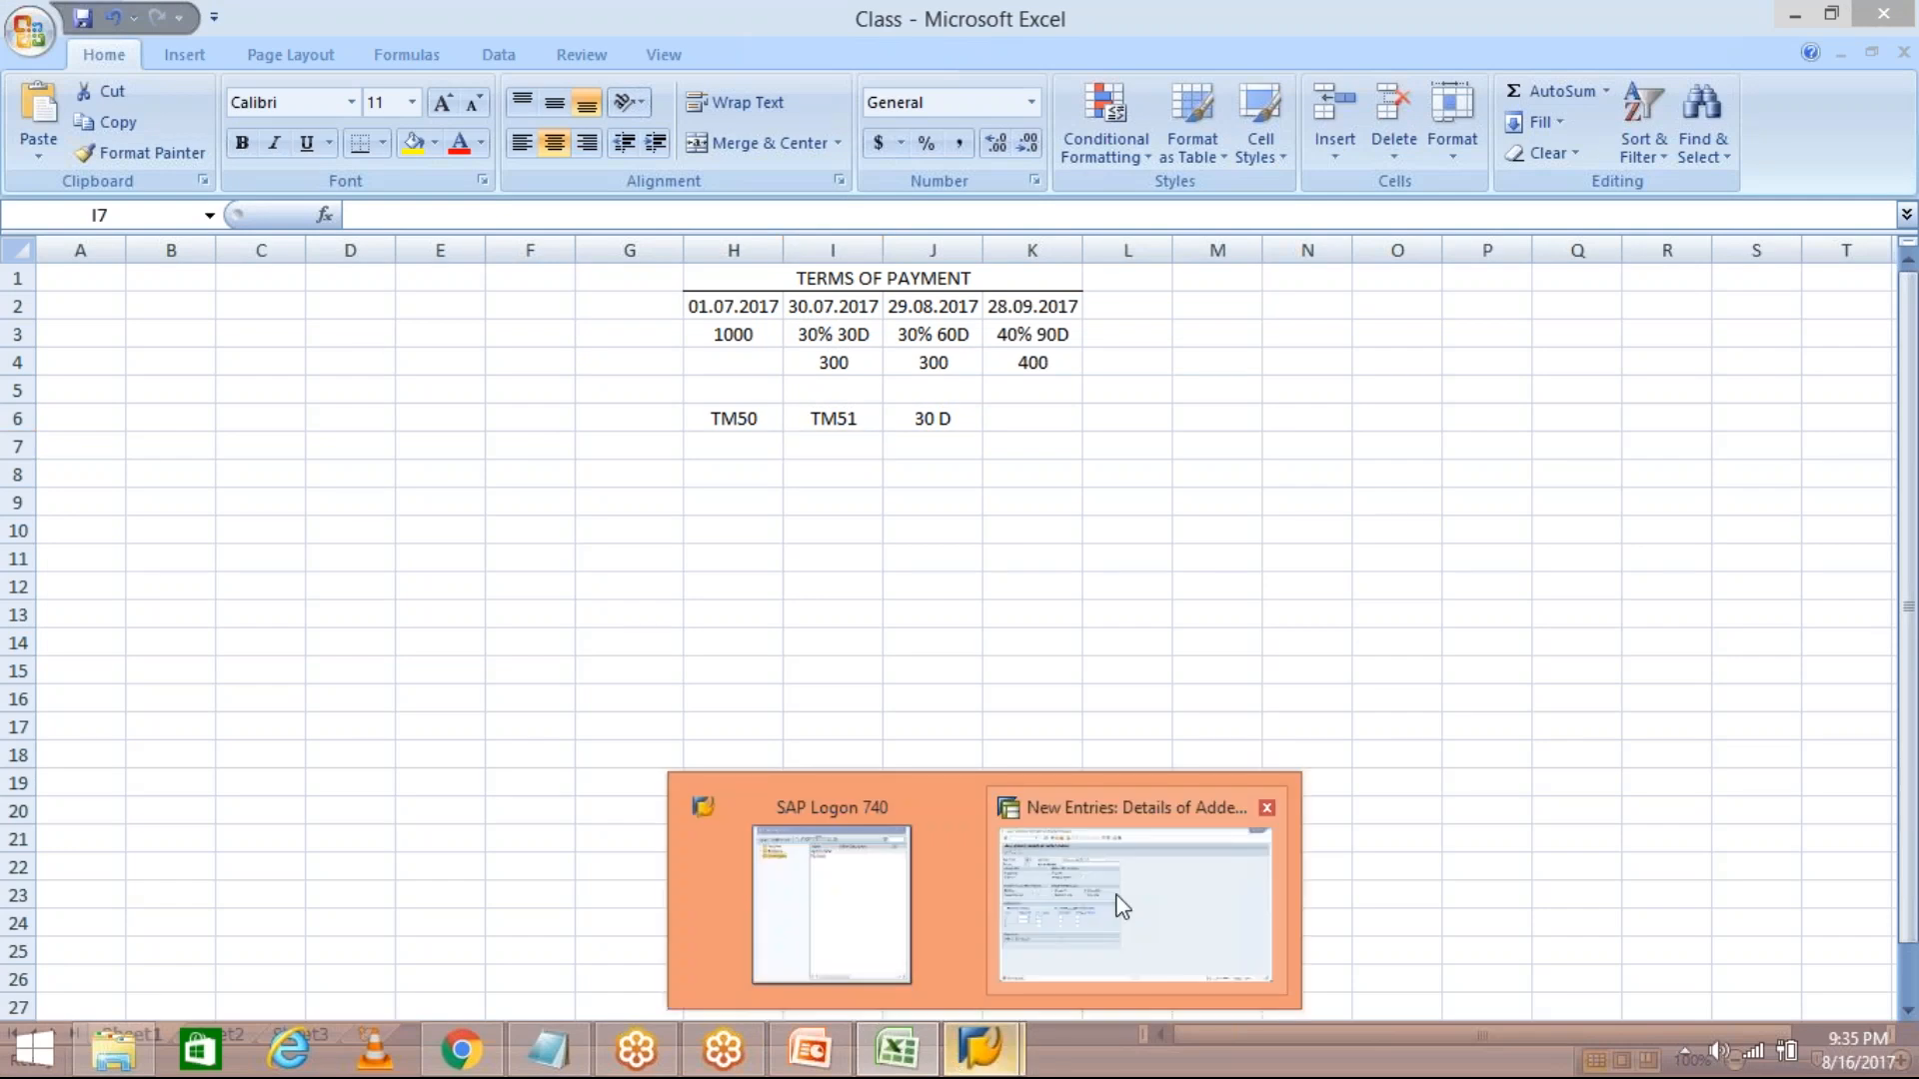
left_click(1122, 907)
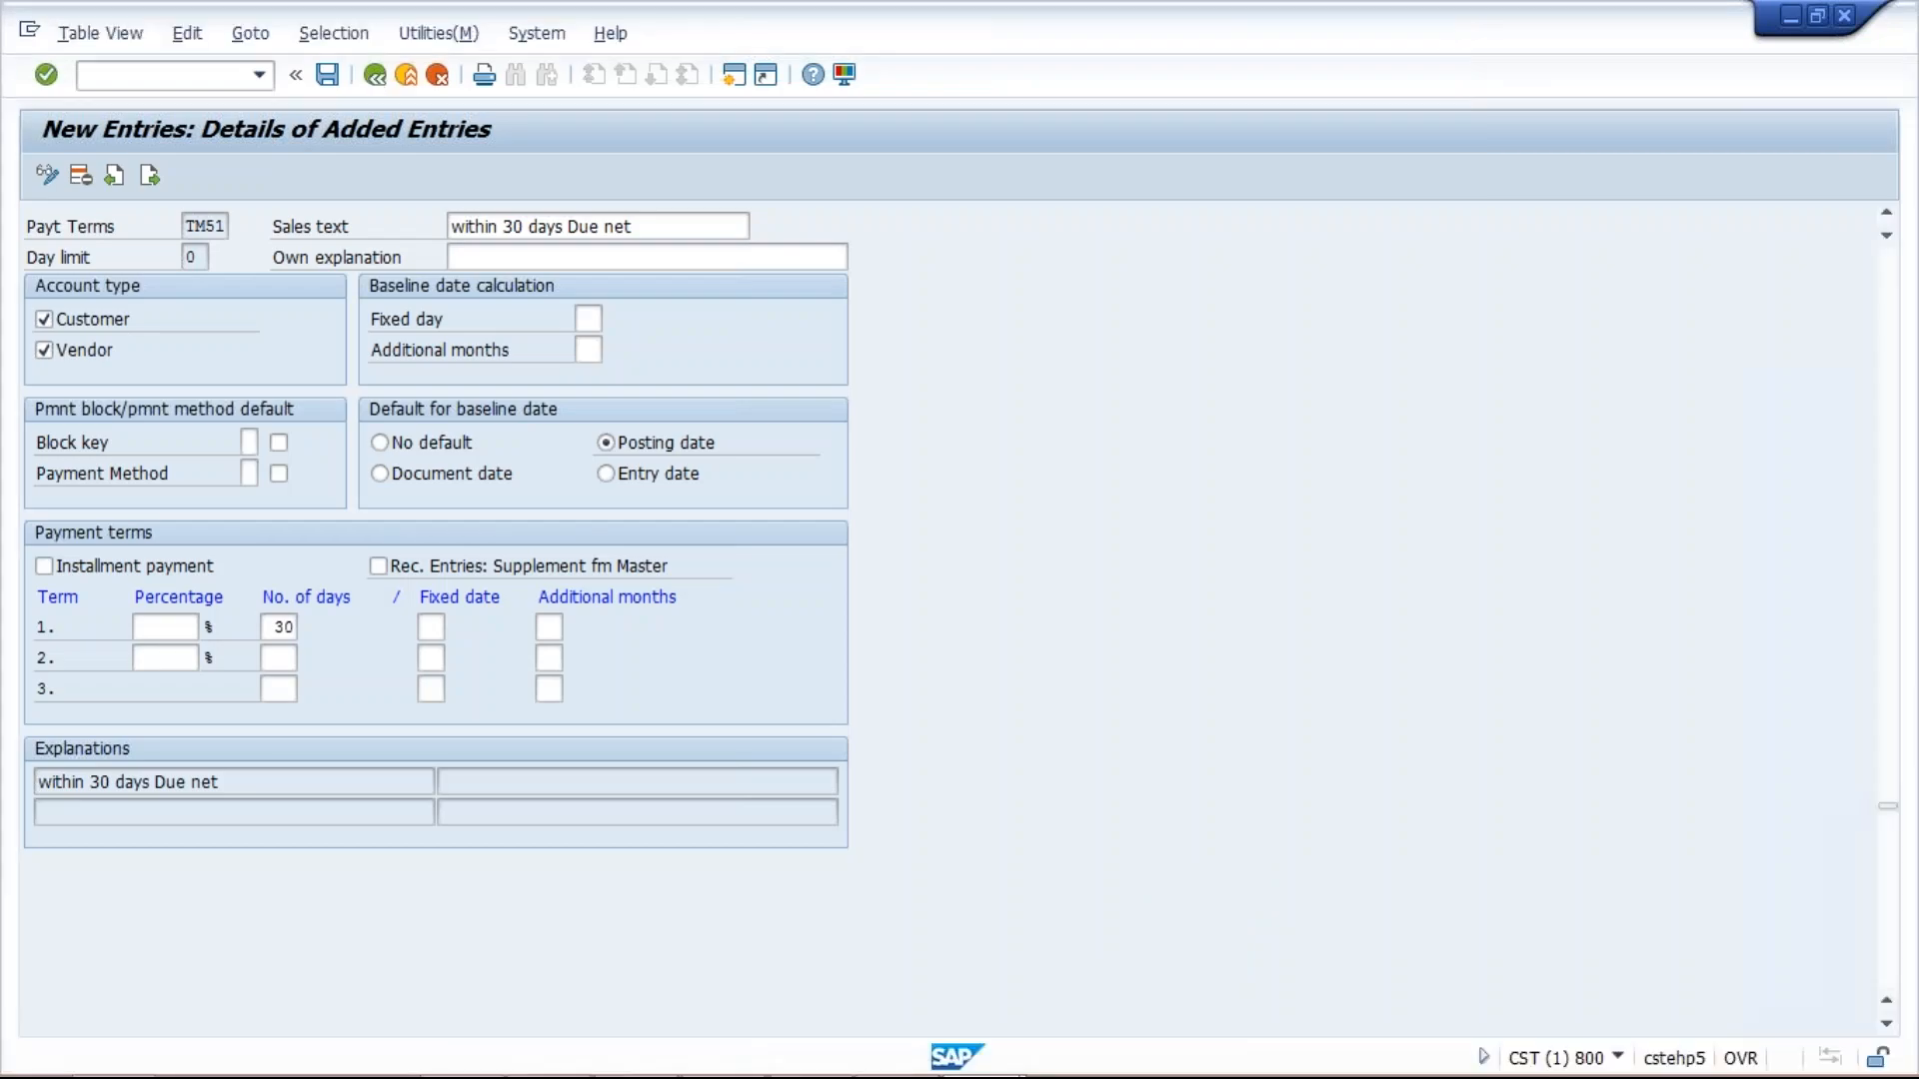
Create new entry TM52 with 60 days and Posting date as baseline.
left_click(375, 76)
left_click(182, 176)
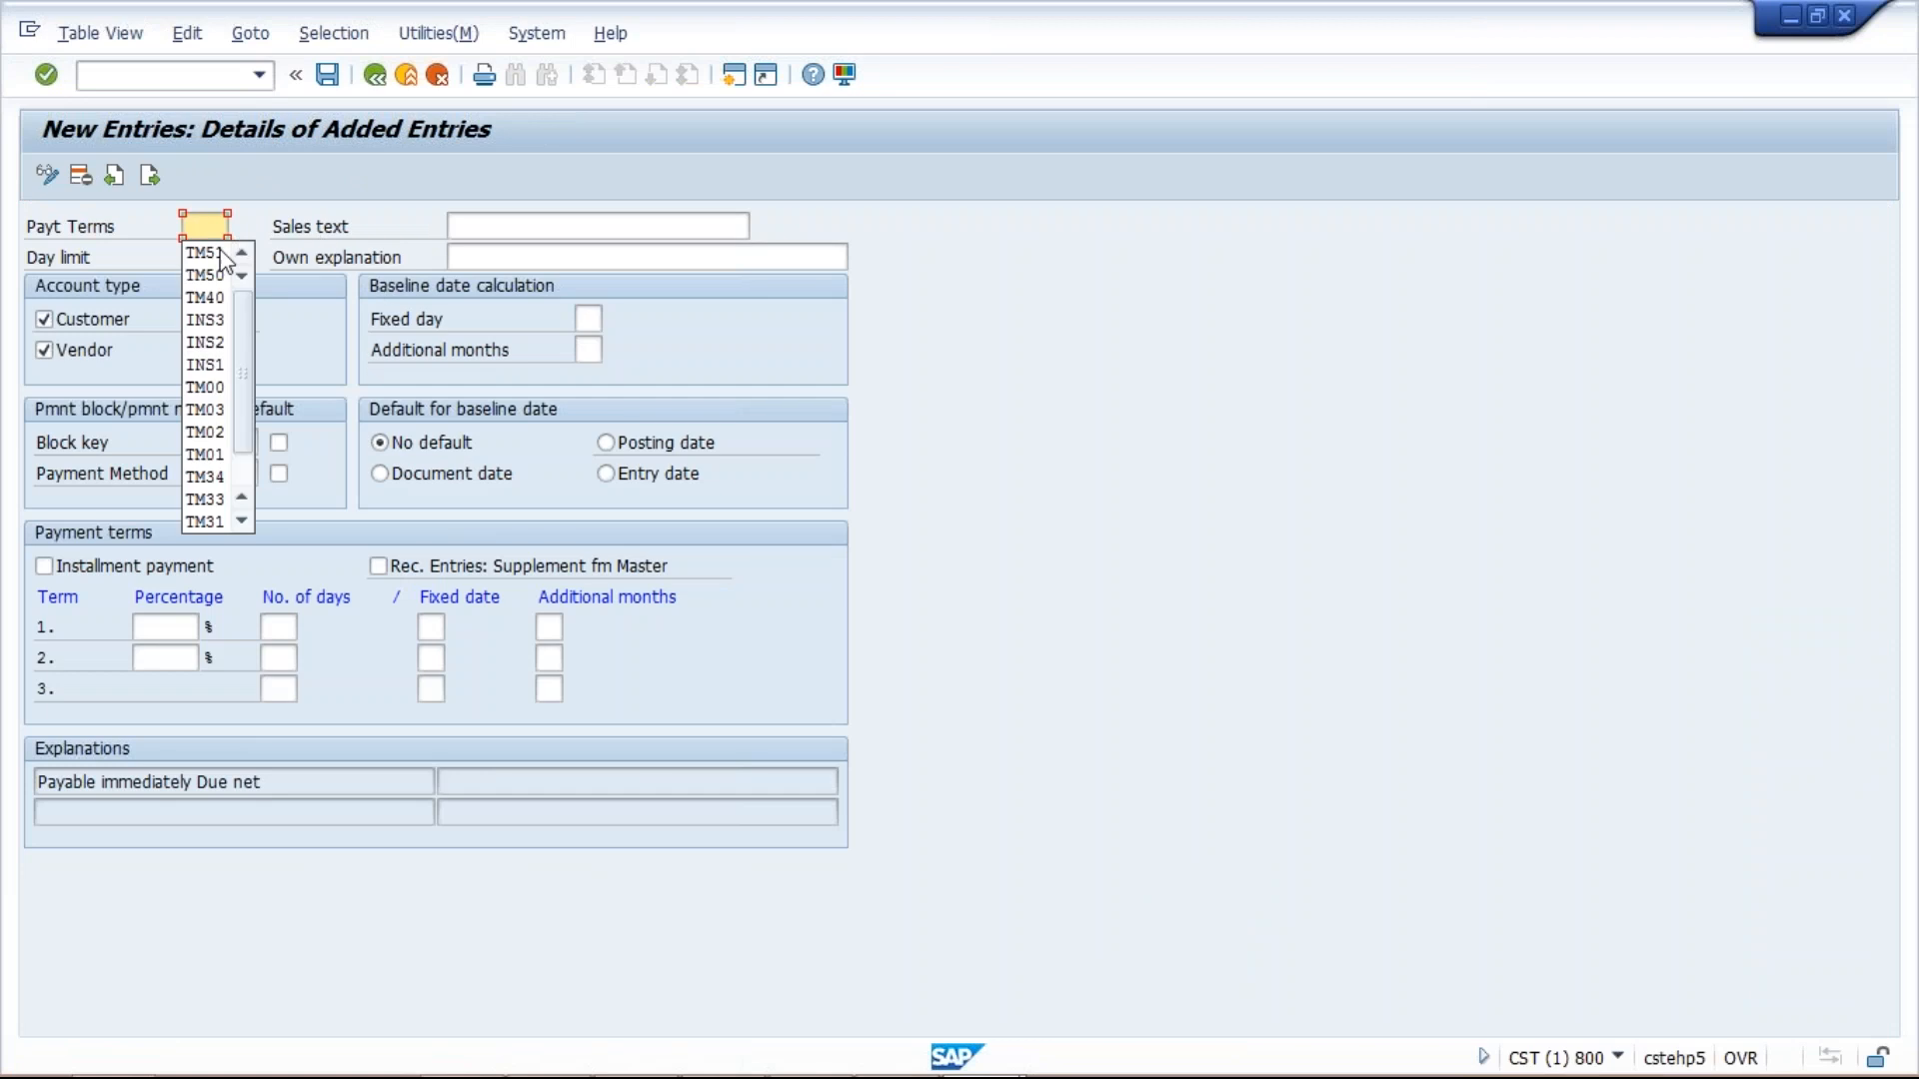
left_click(219, 252)
key("BackSpace")
type("2")
left_click(274, 627)
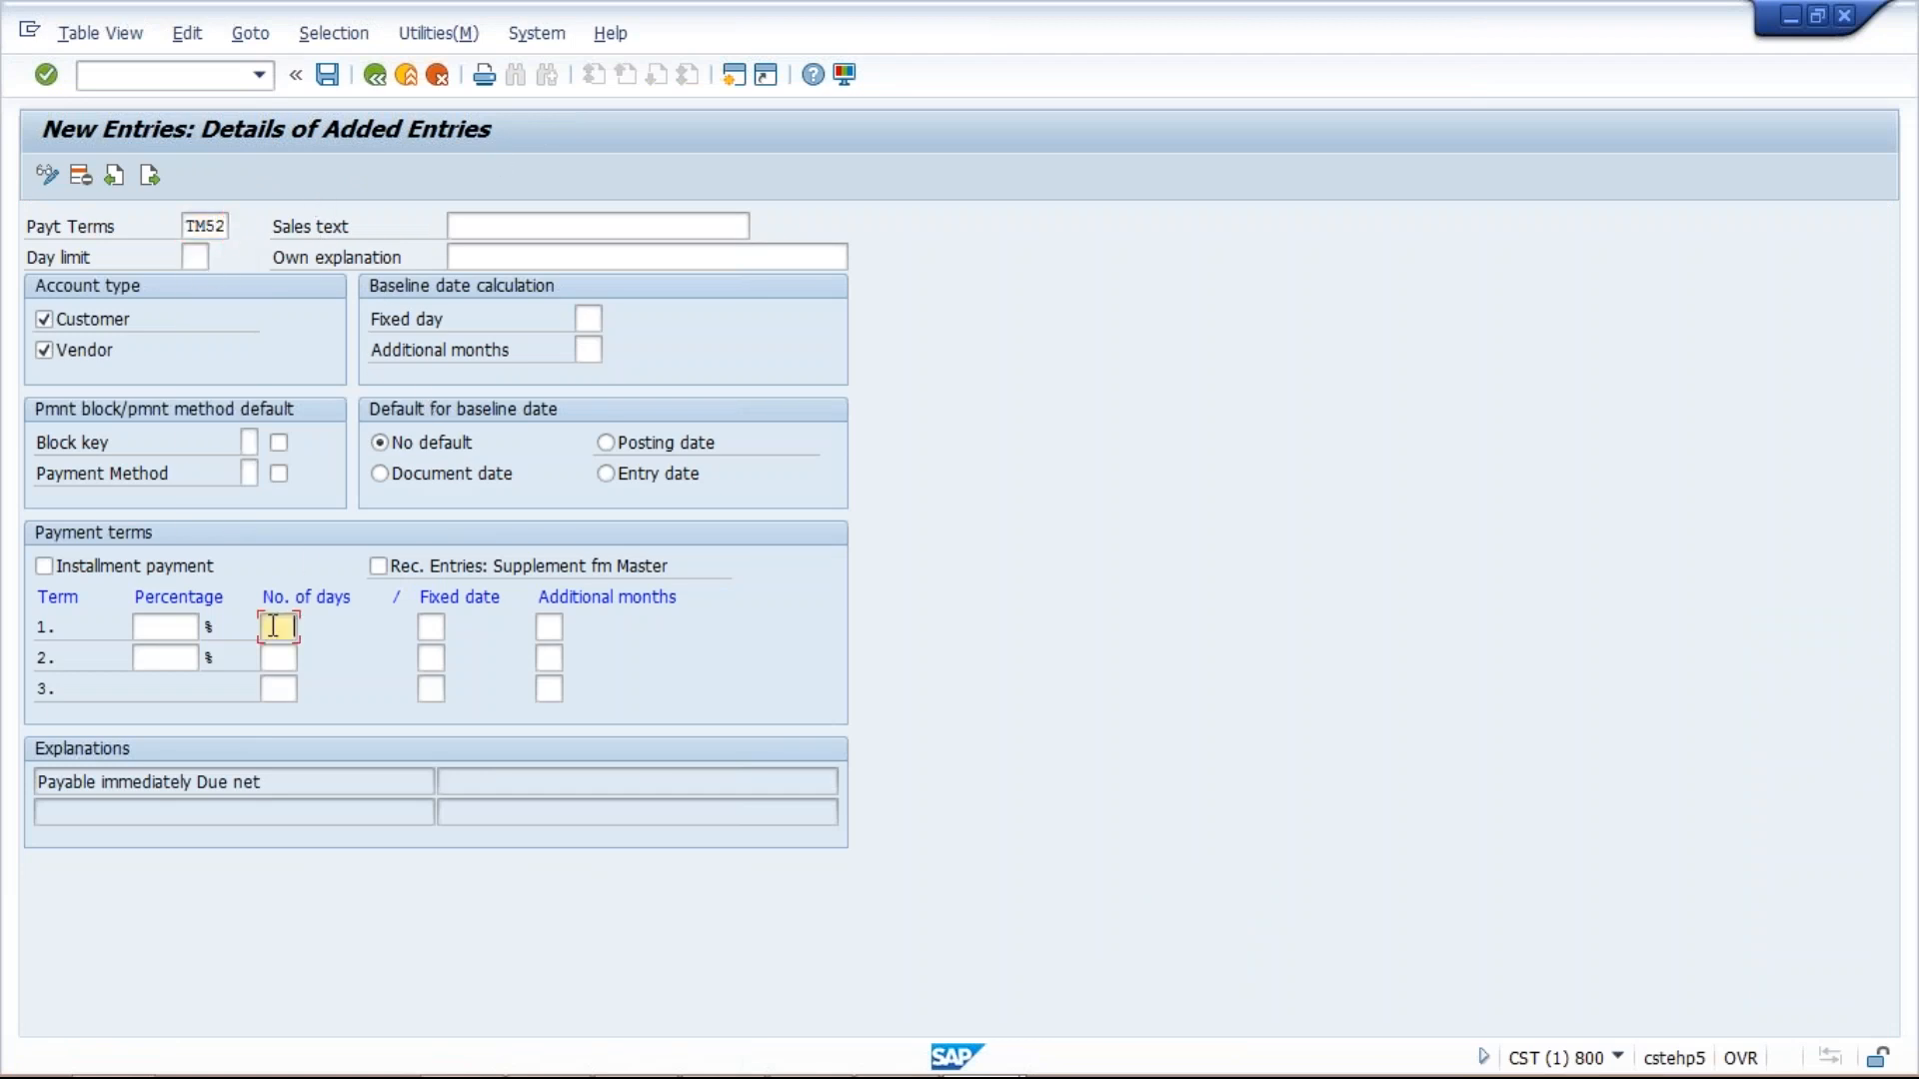
left_click(274, 627)
left_click(284, 698)
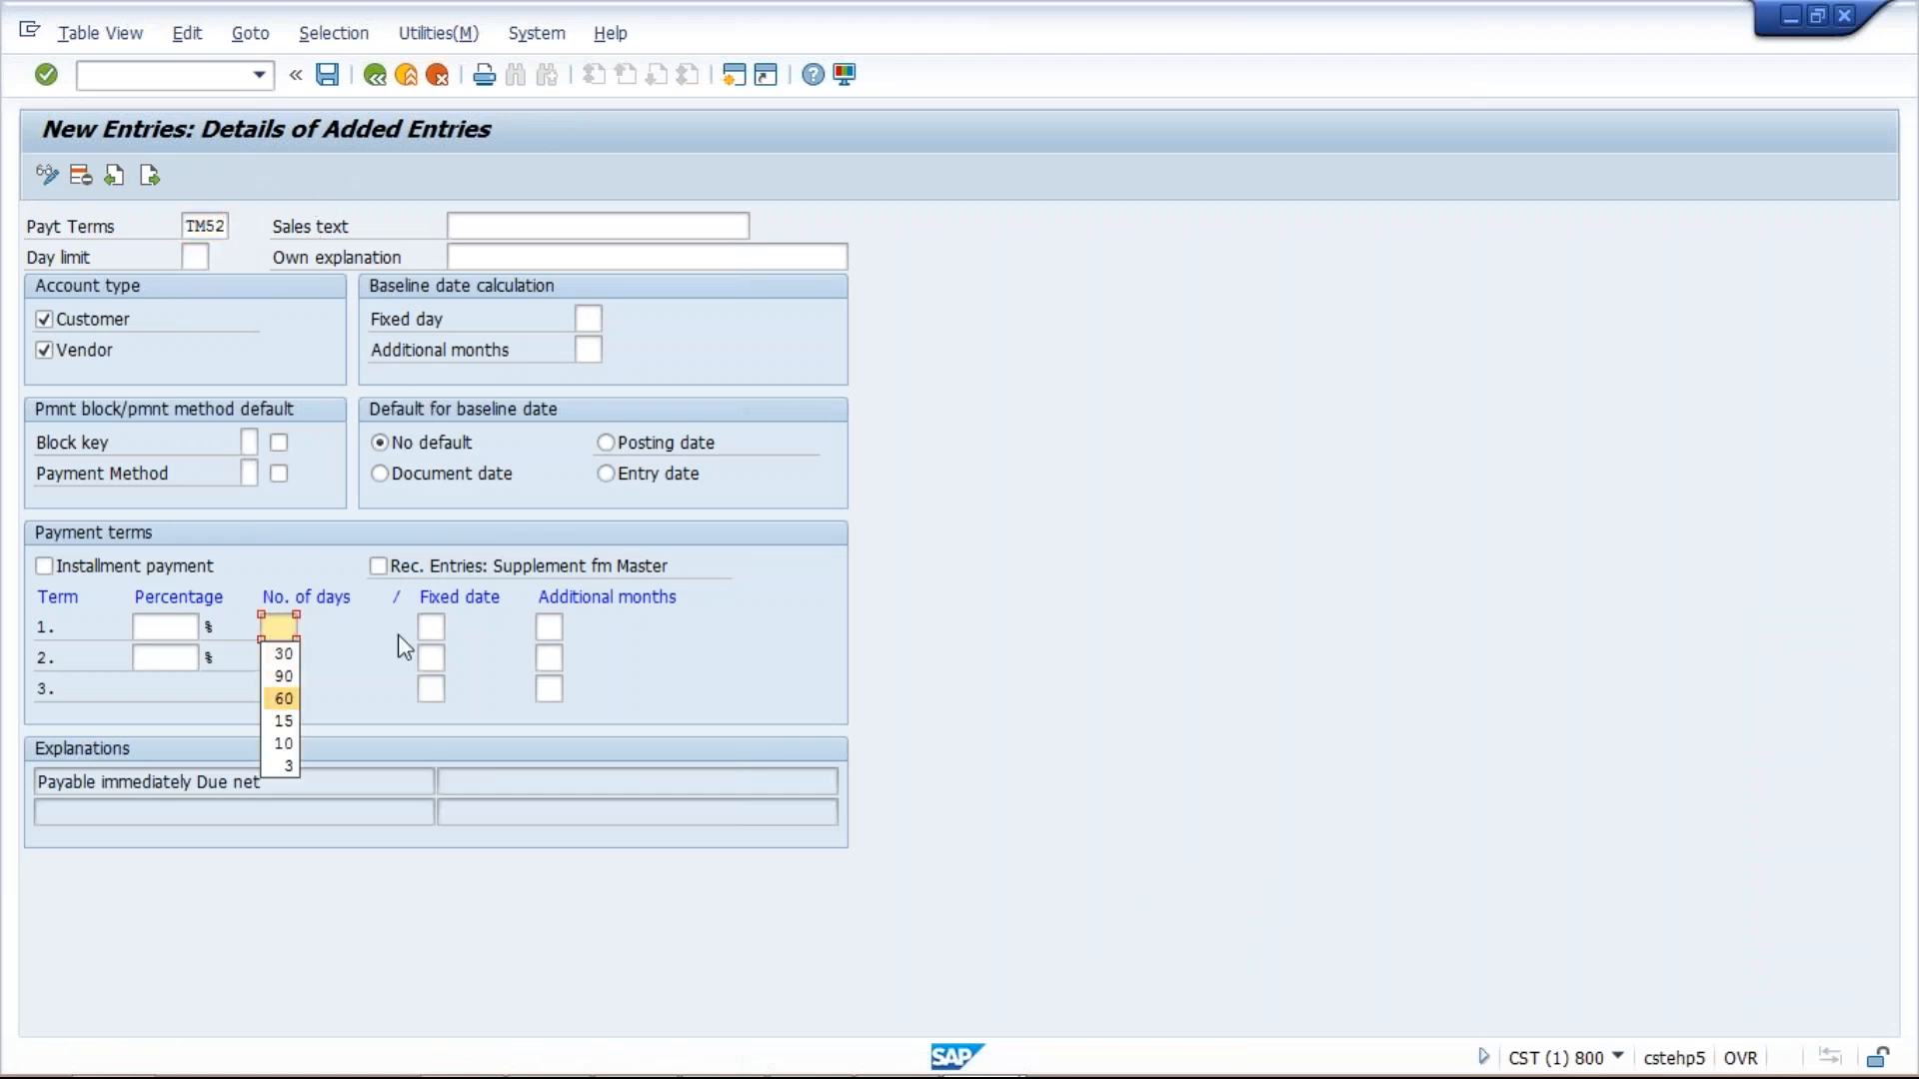
left_click(607, 442)
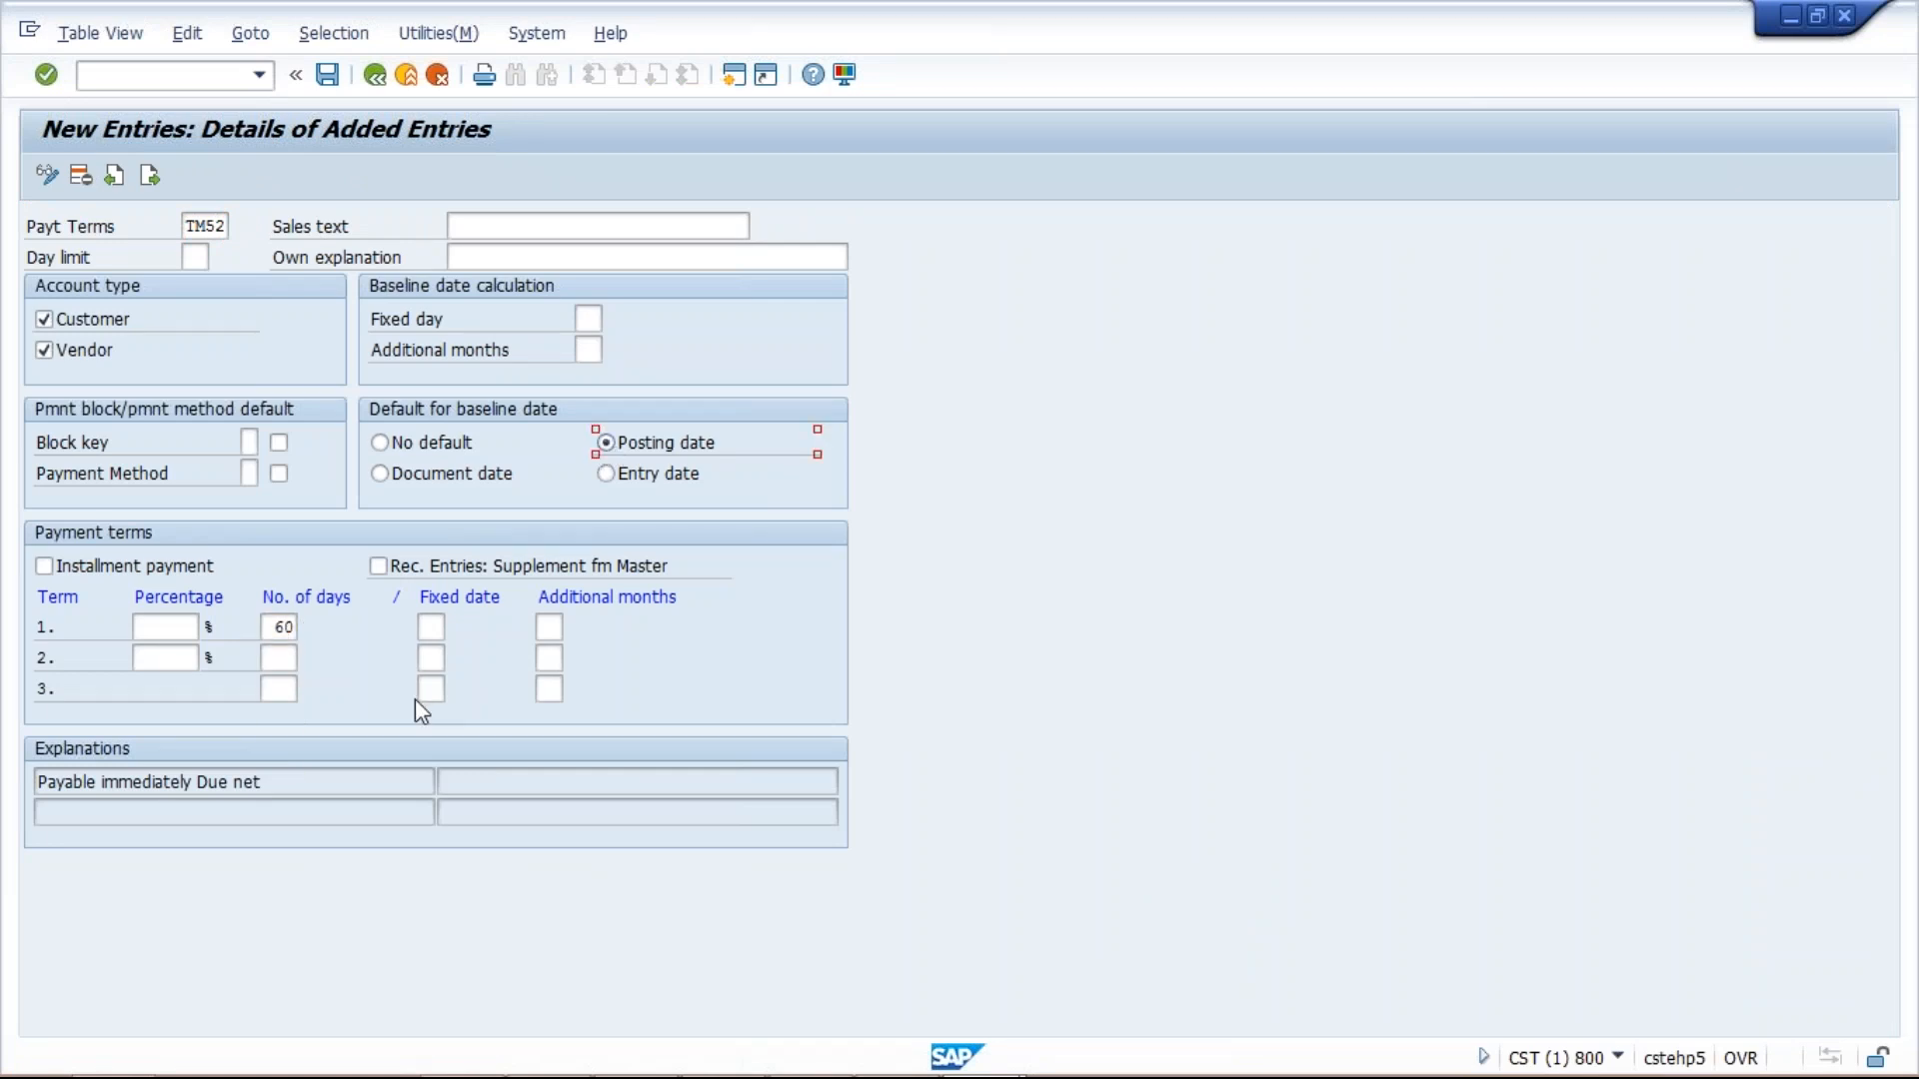
key("Return")
key("Return")
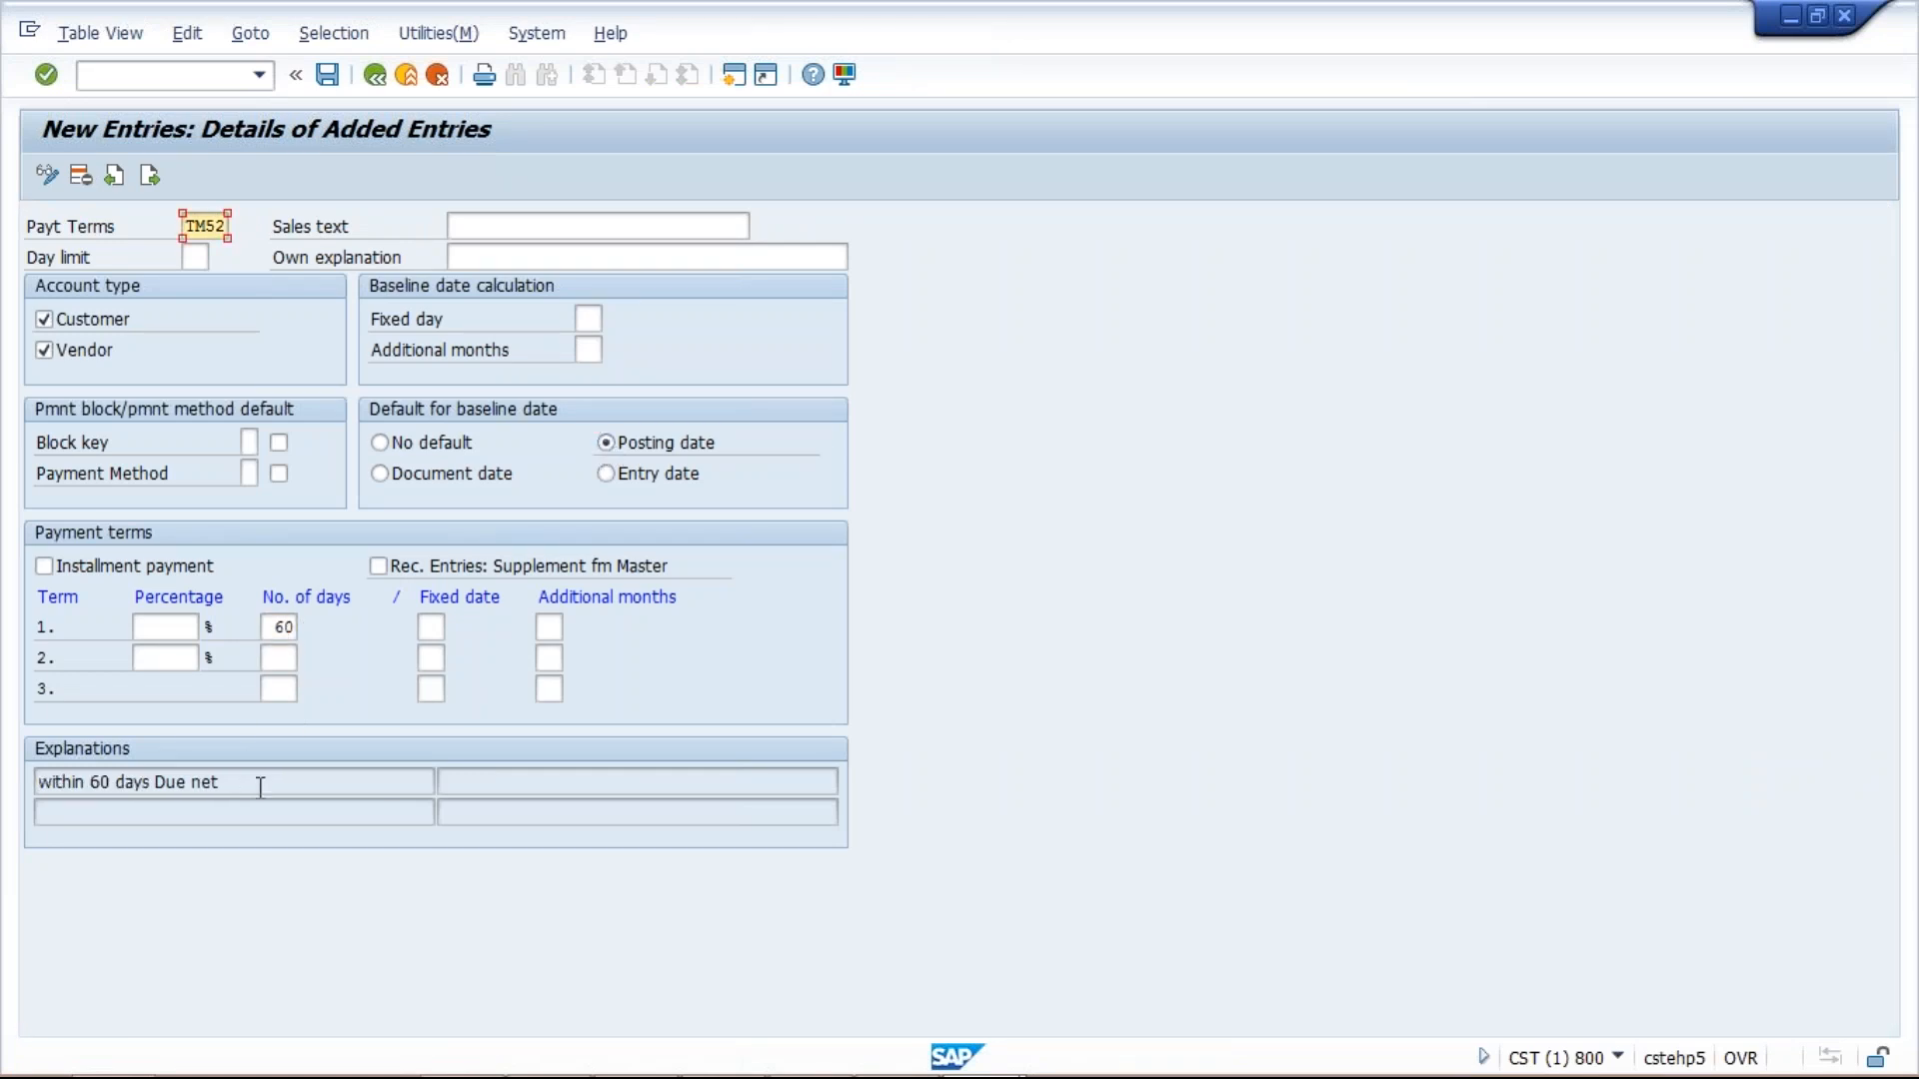
Copy 'within 60 days Due net' into the Sales text and validate TM52.
left_click(260, 787)
left_click_drag(260, 788, 34, 787)
key("ctrl+c")
left_click(492, 221)
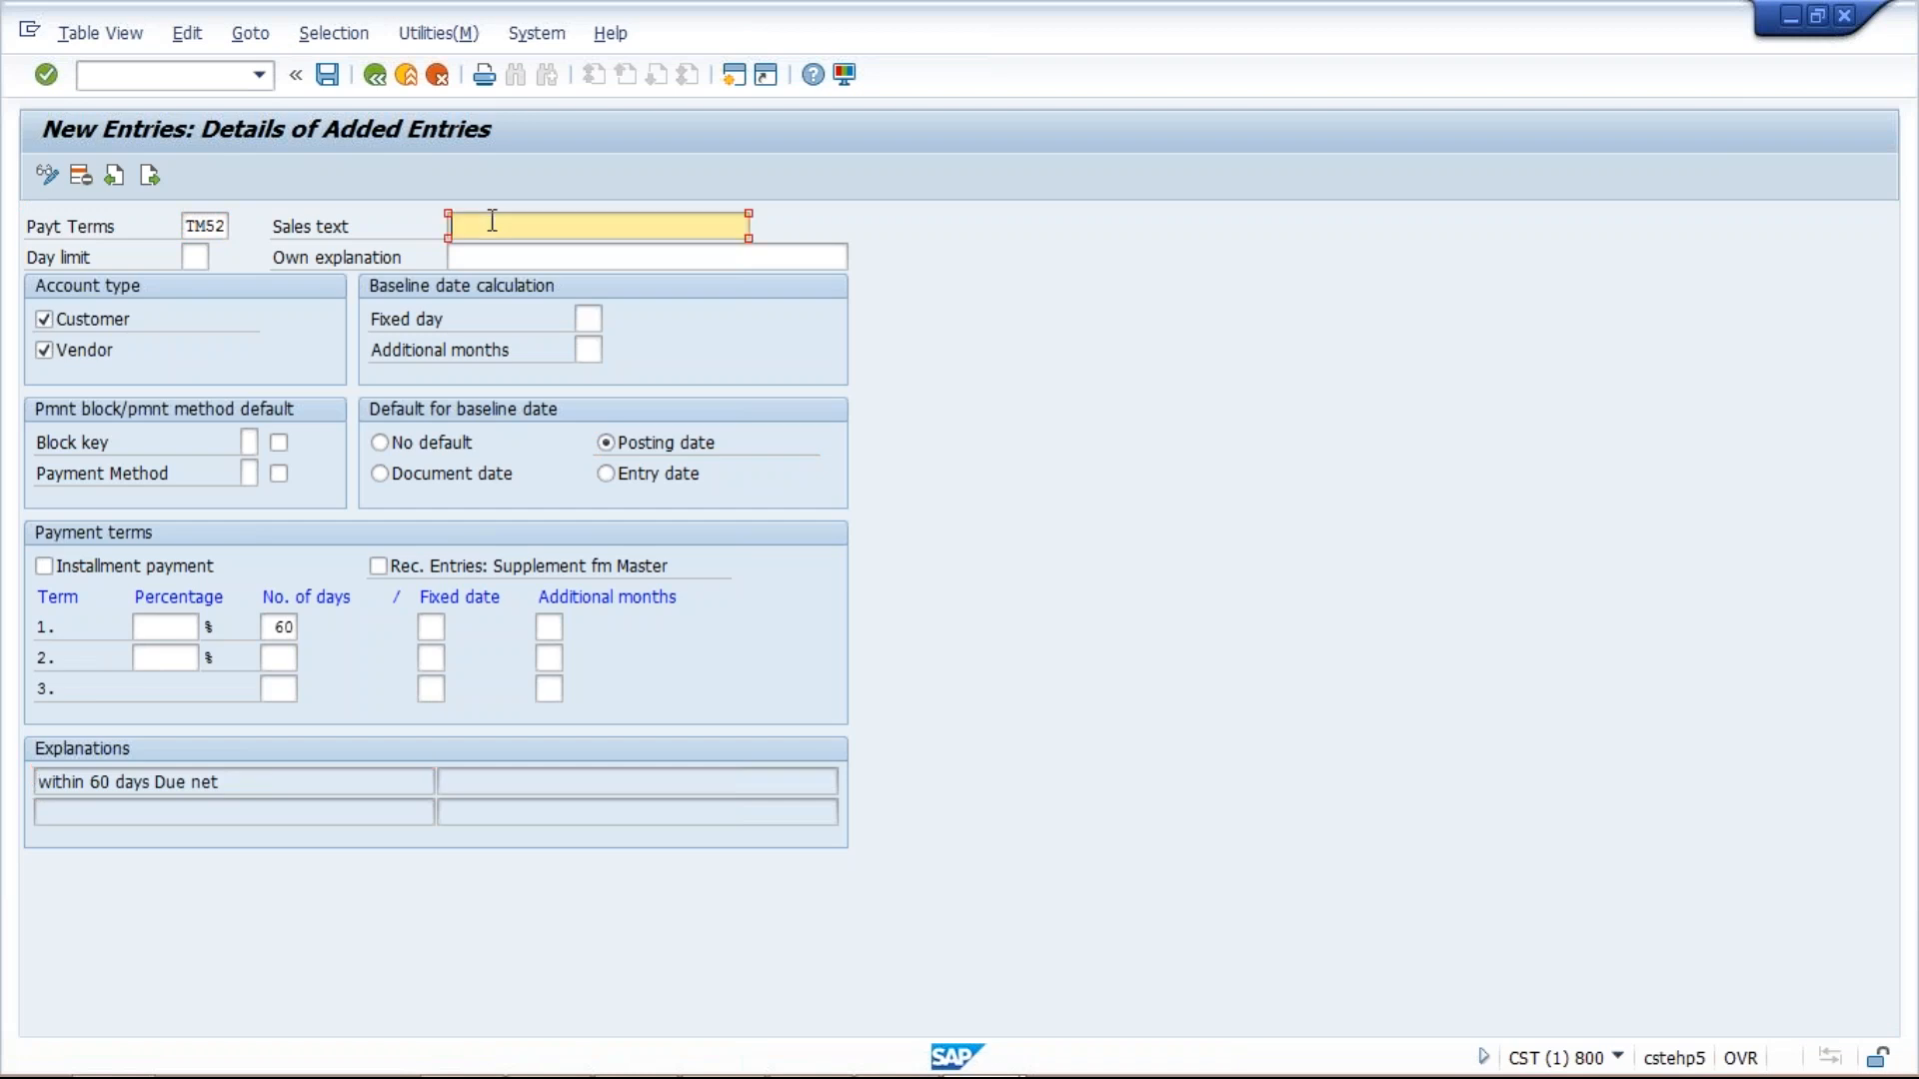
key("ctrl+v")
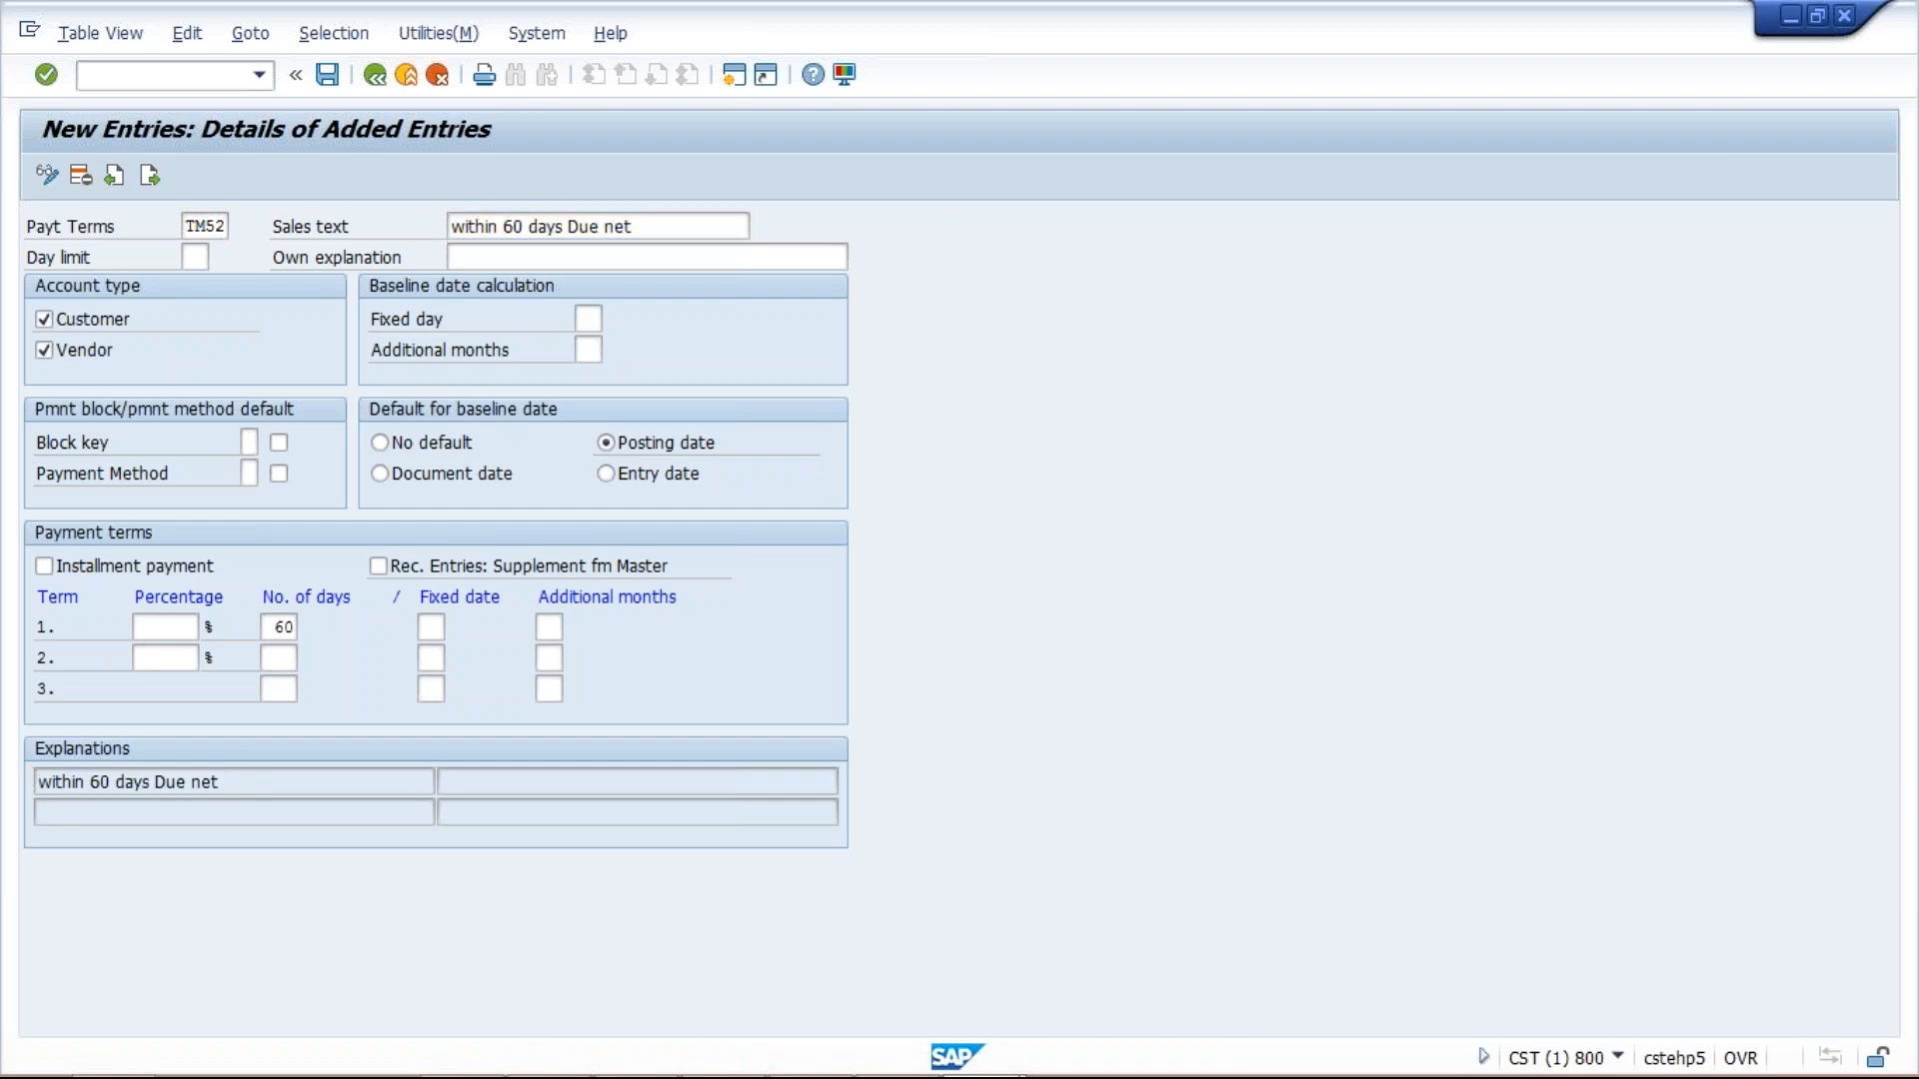
key("Return")
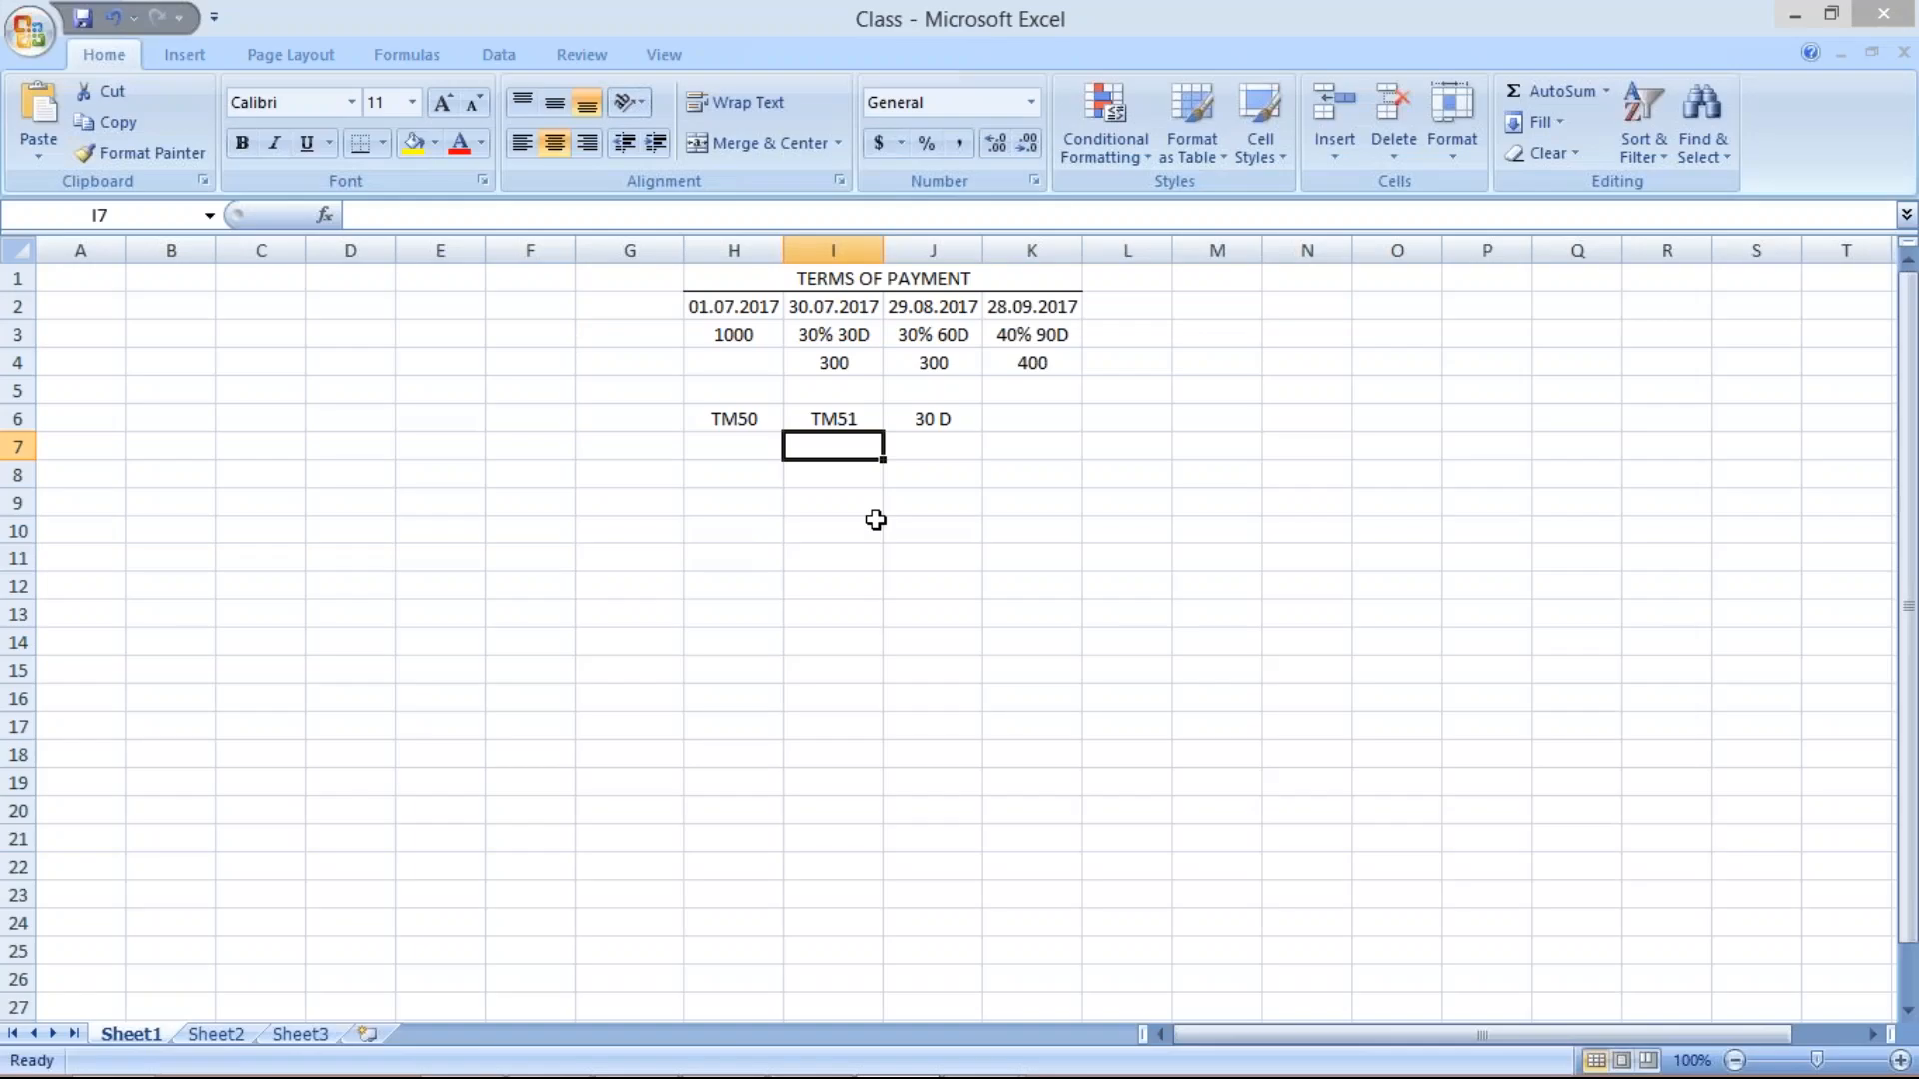
Log TM52 in I7 and 60 D in J7, then bring the SAP entry back.
type("TM52")
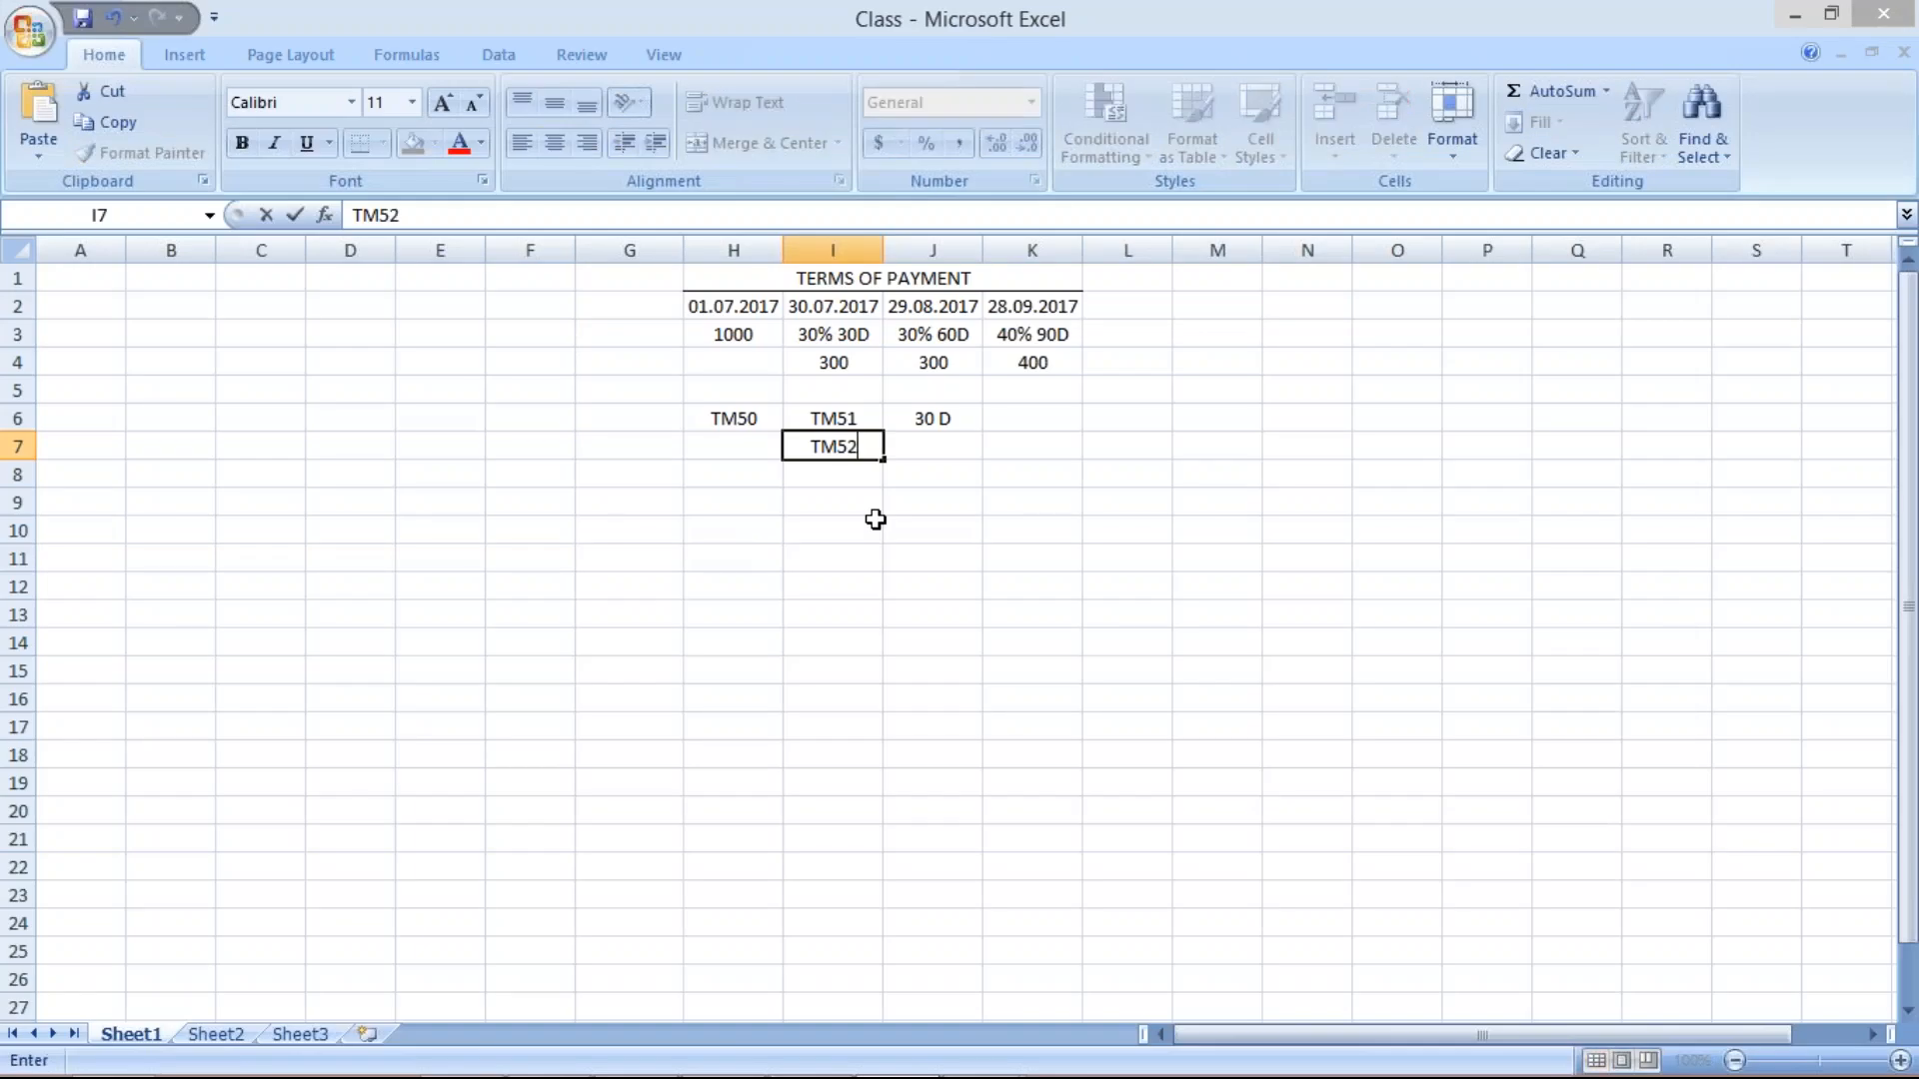
left_click(944, 458)
type("60 D")
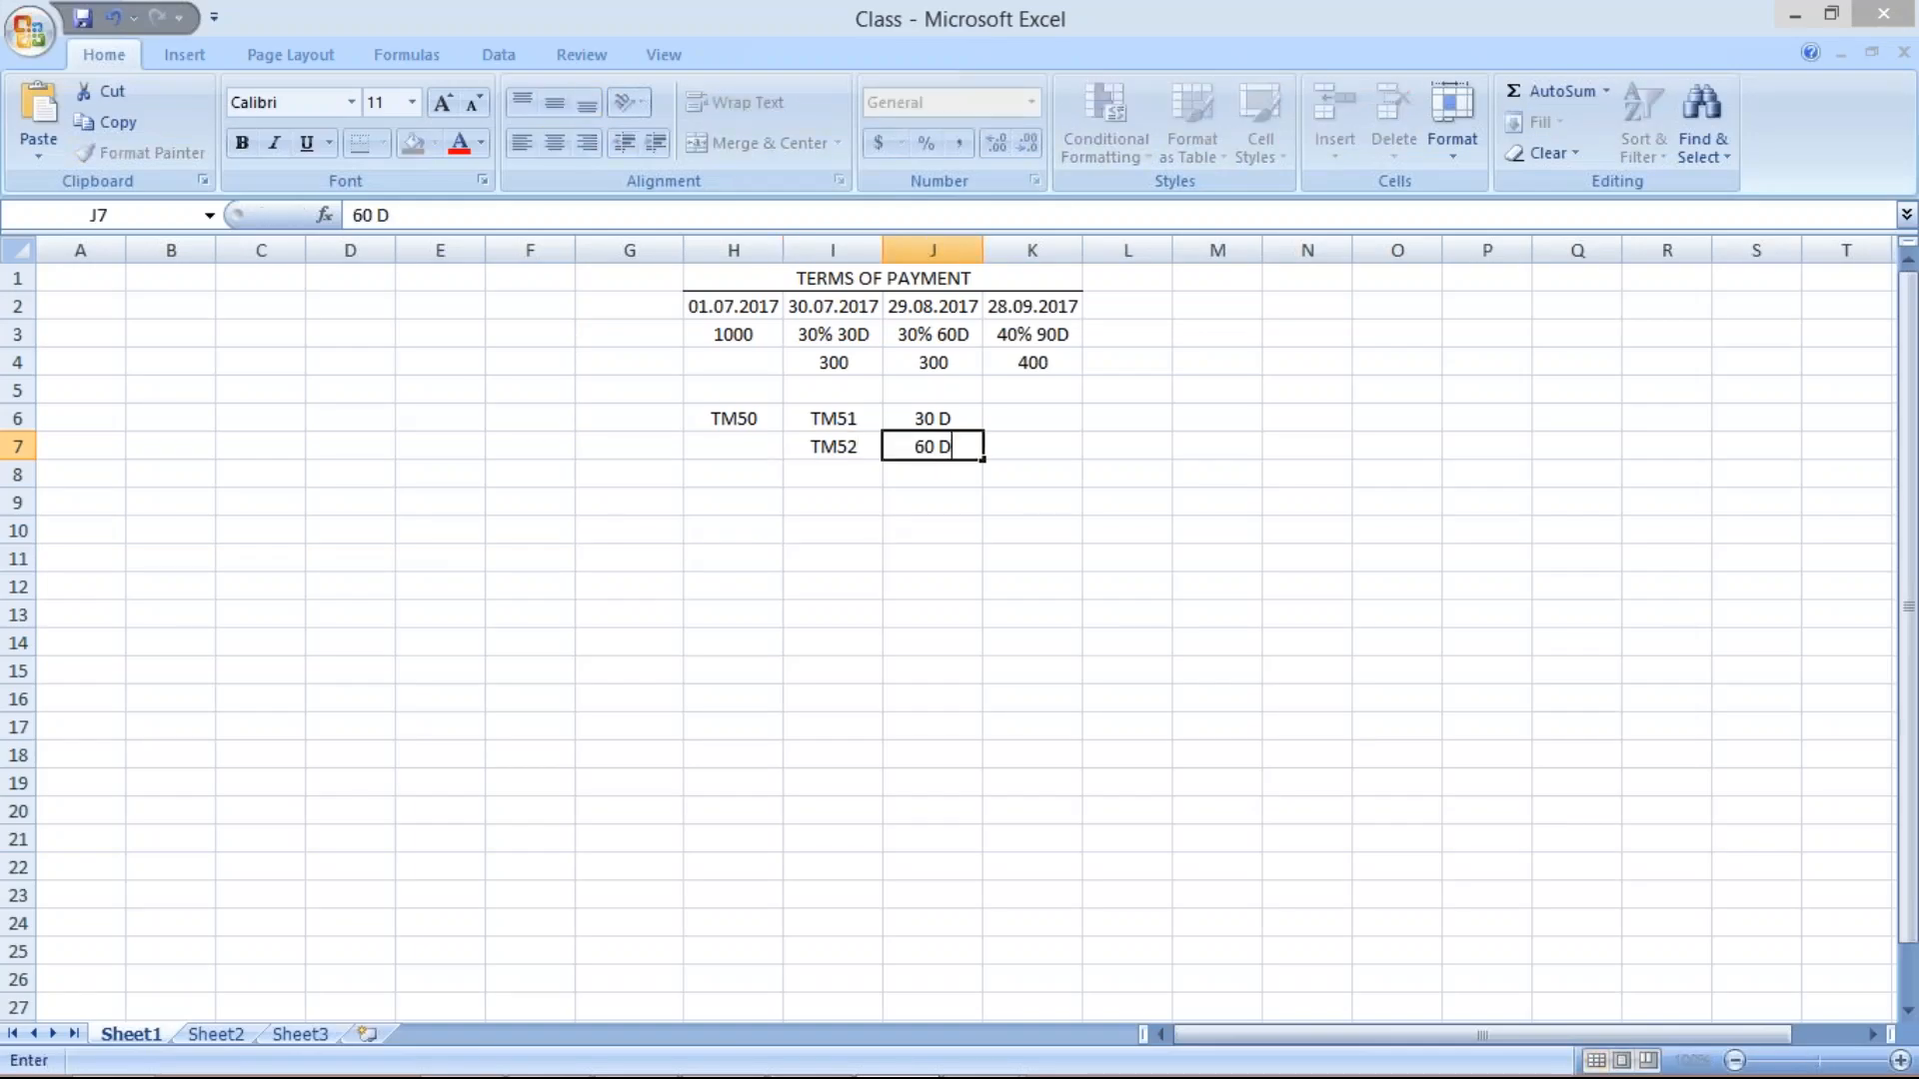
key("Return")
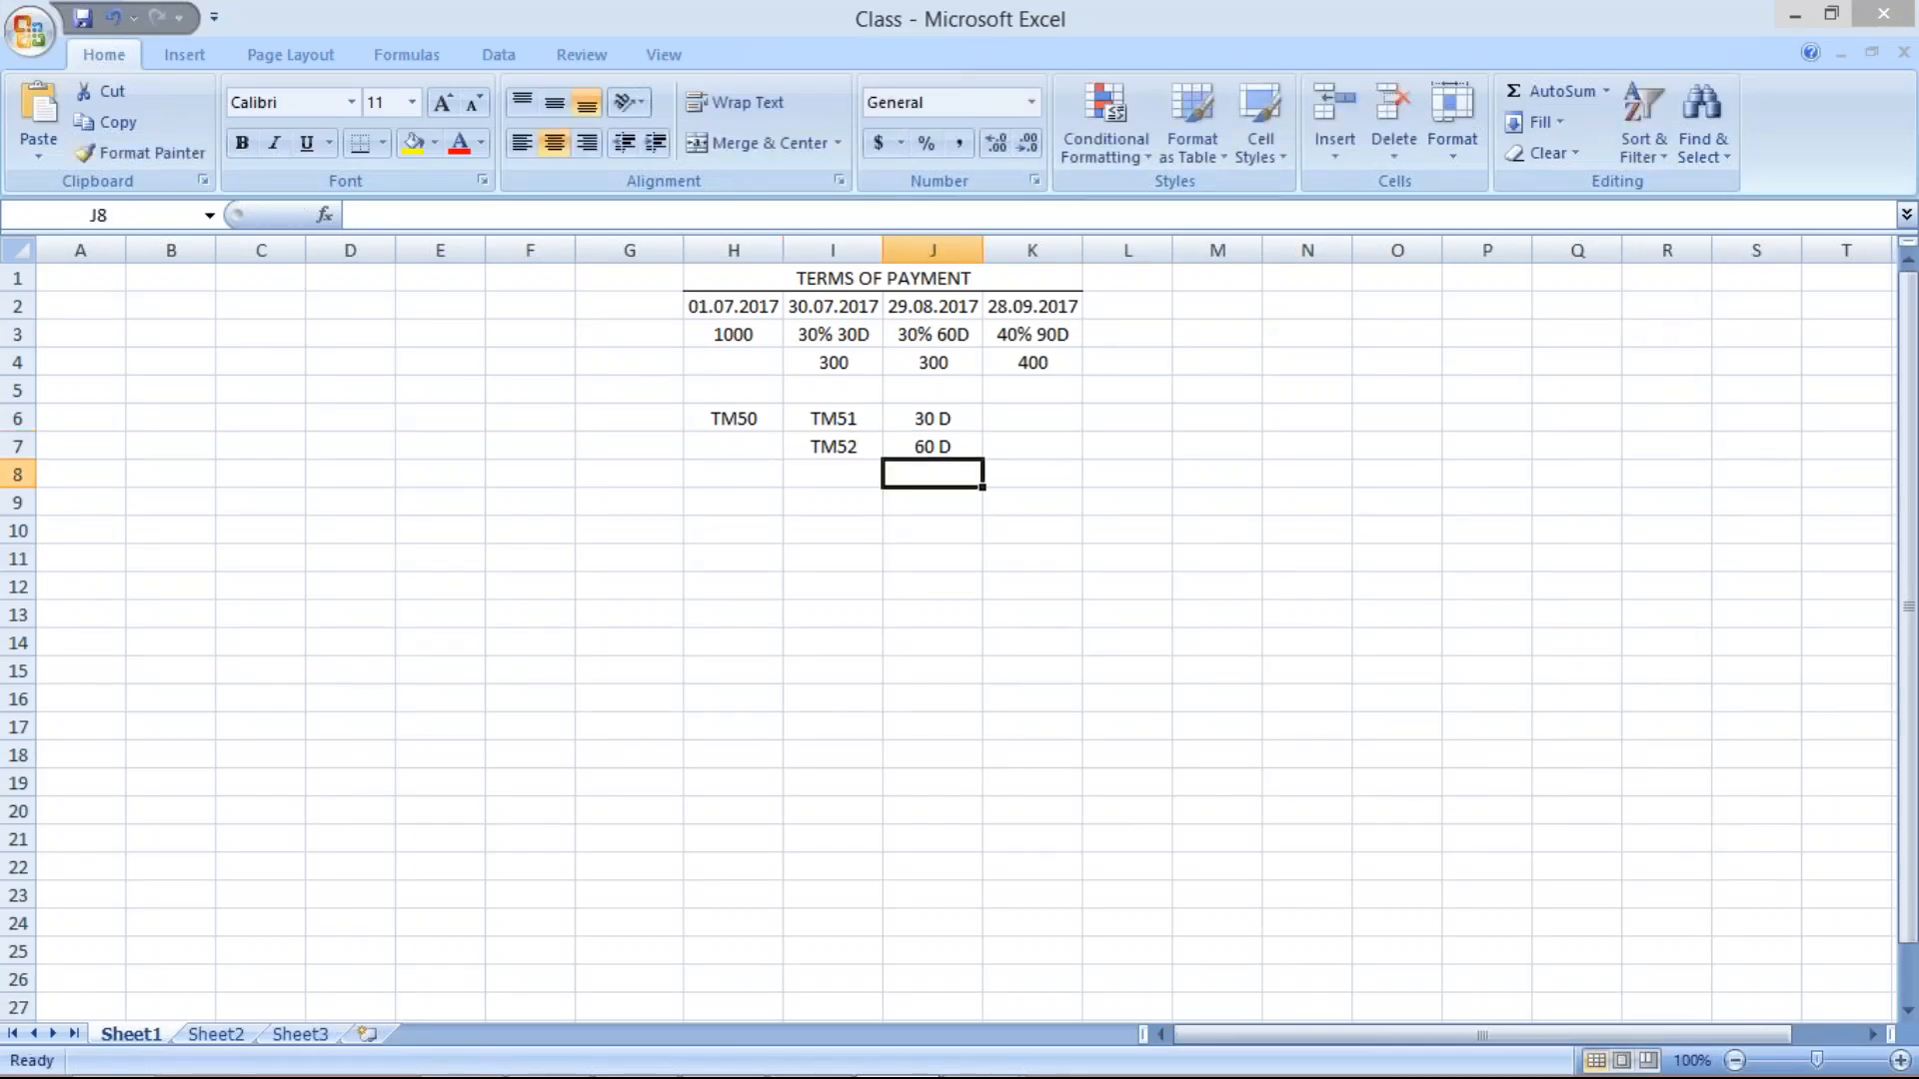
left_click(814, 476)
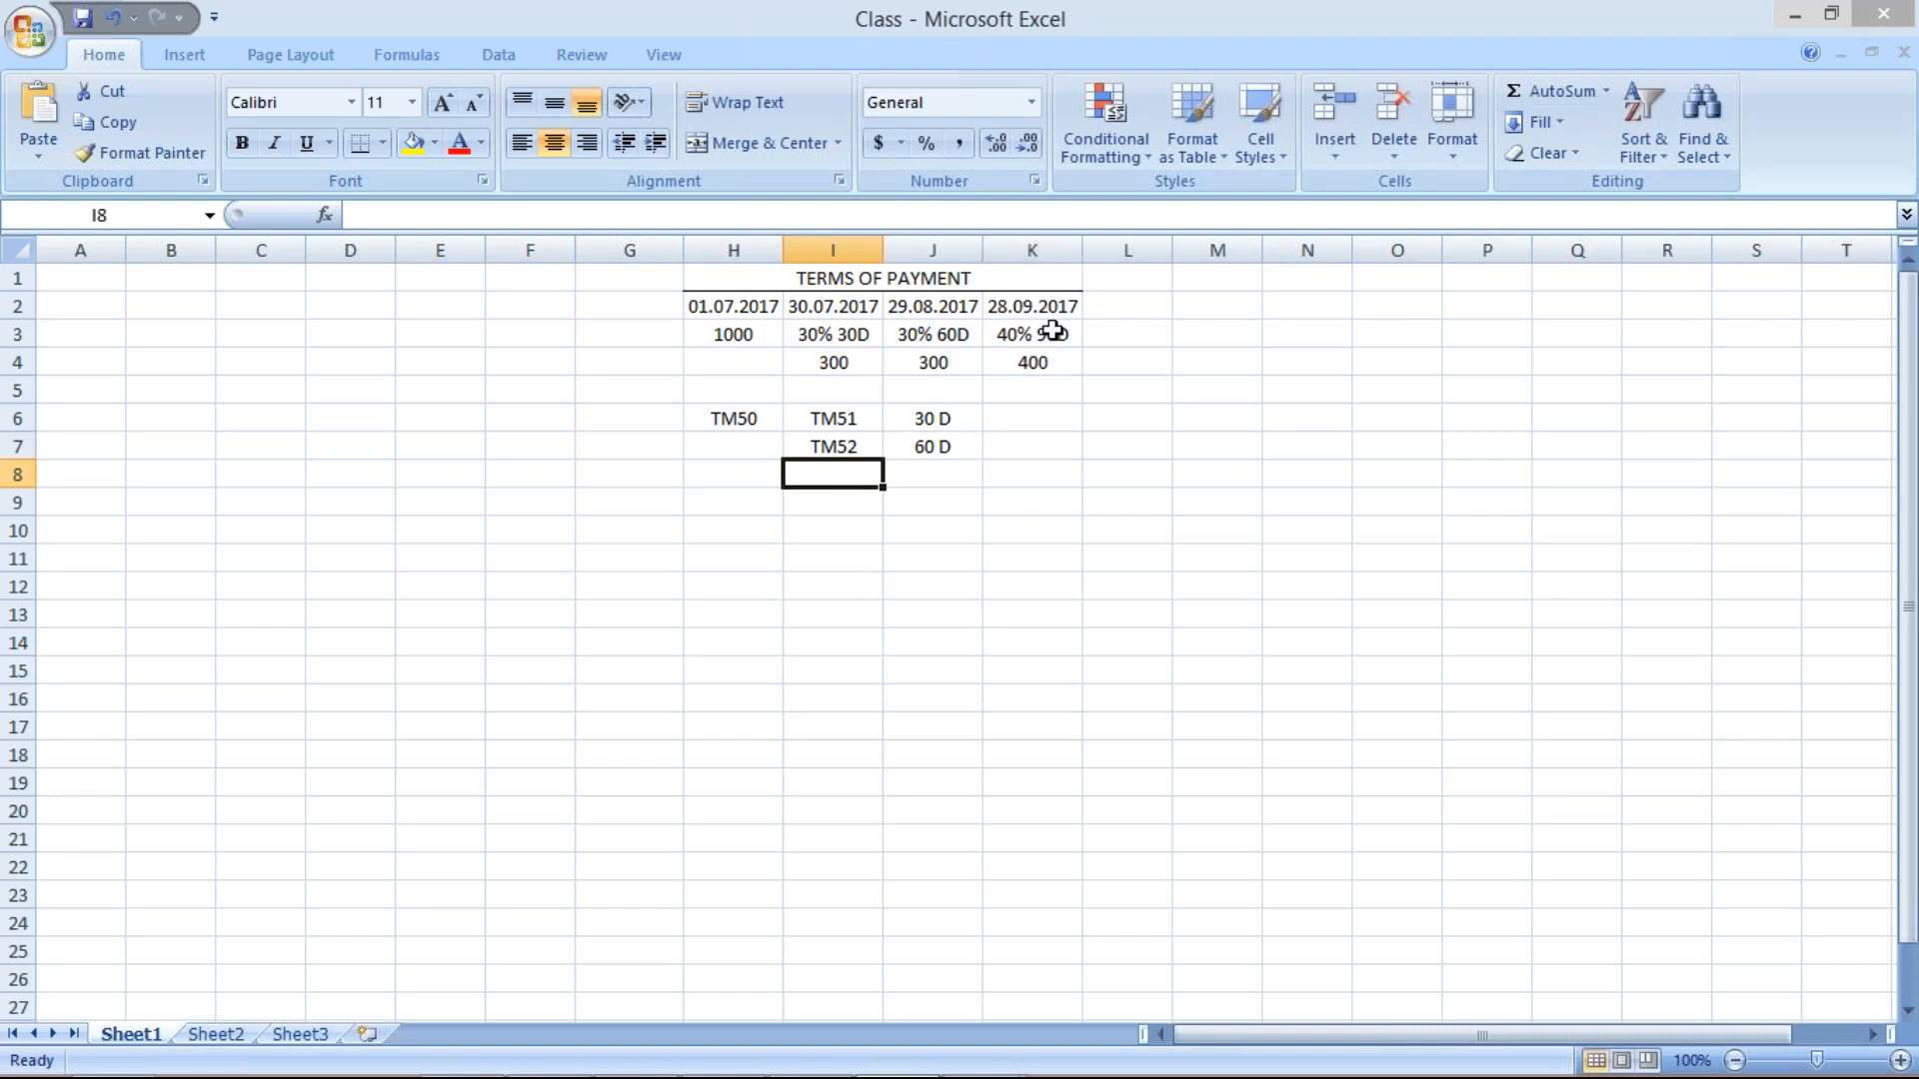
mouse_move(982, 1076)
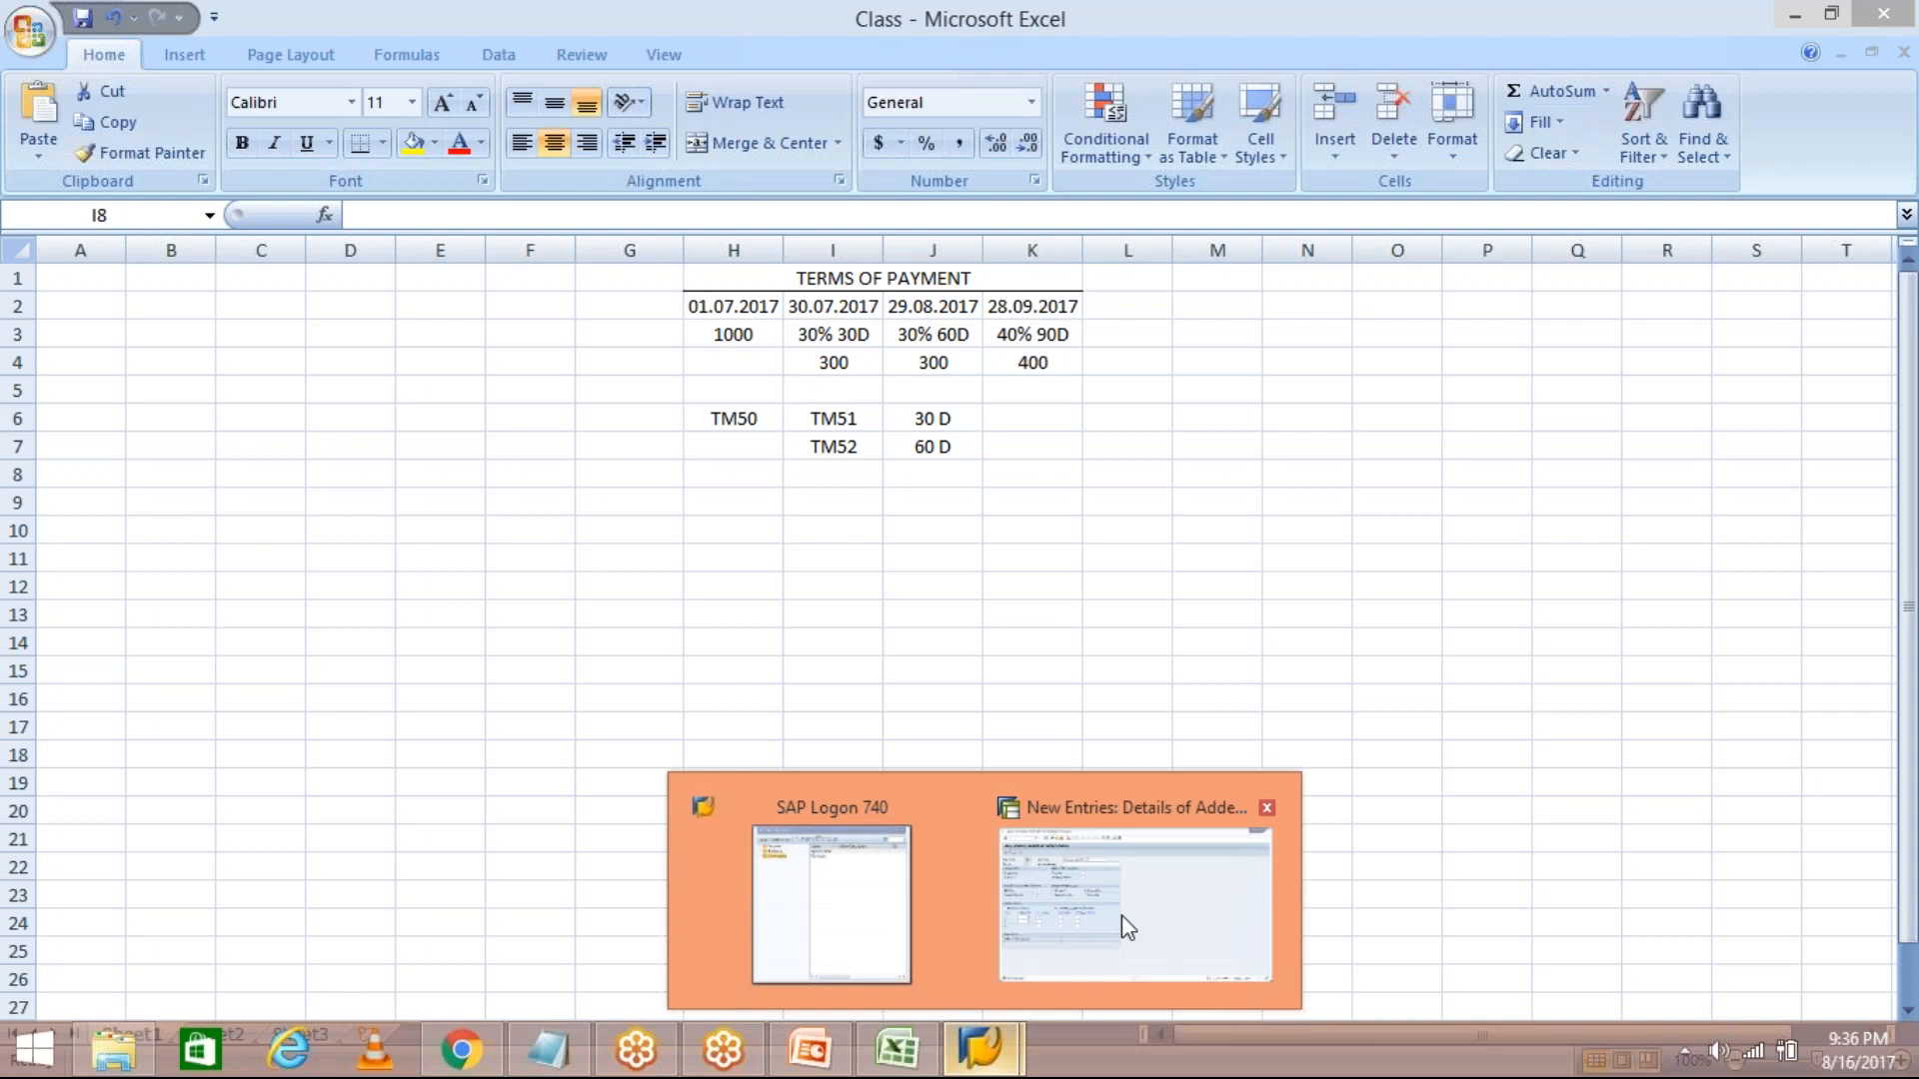
left_click(1128, 927)
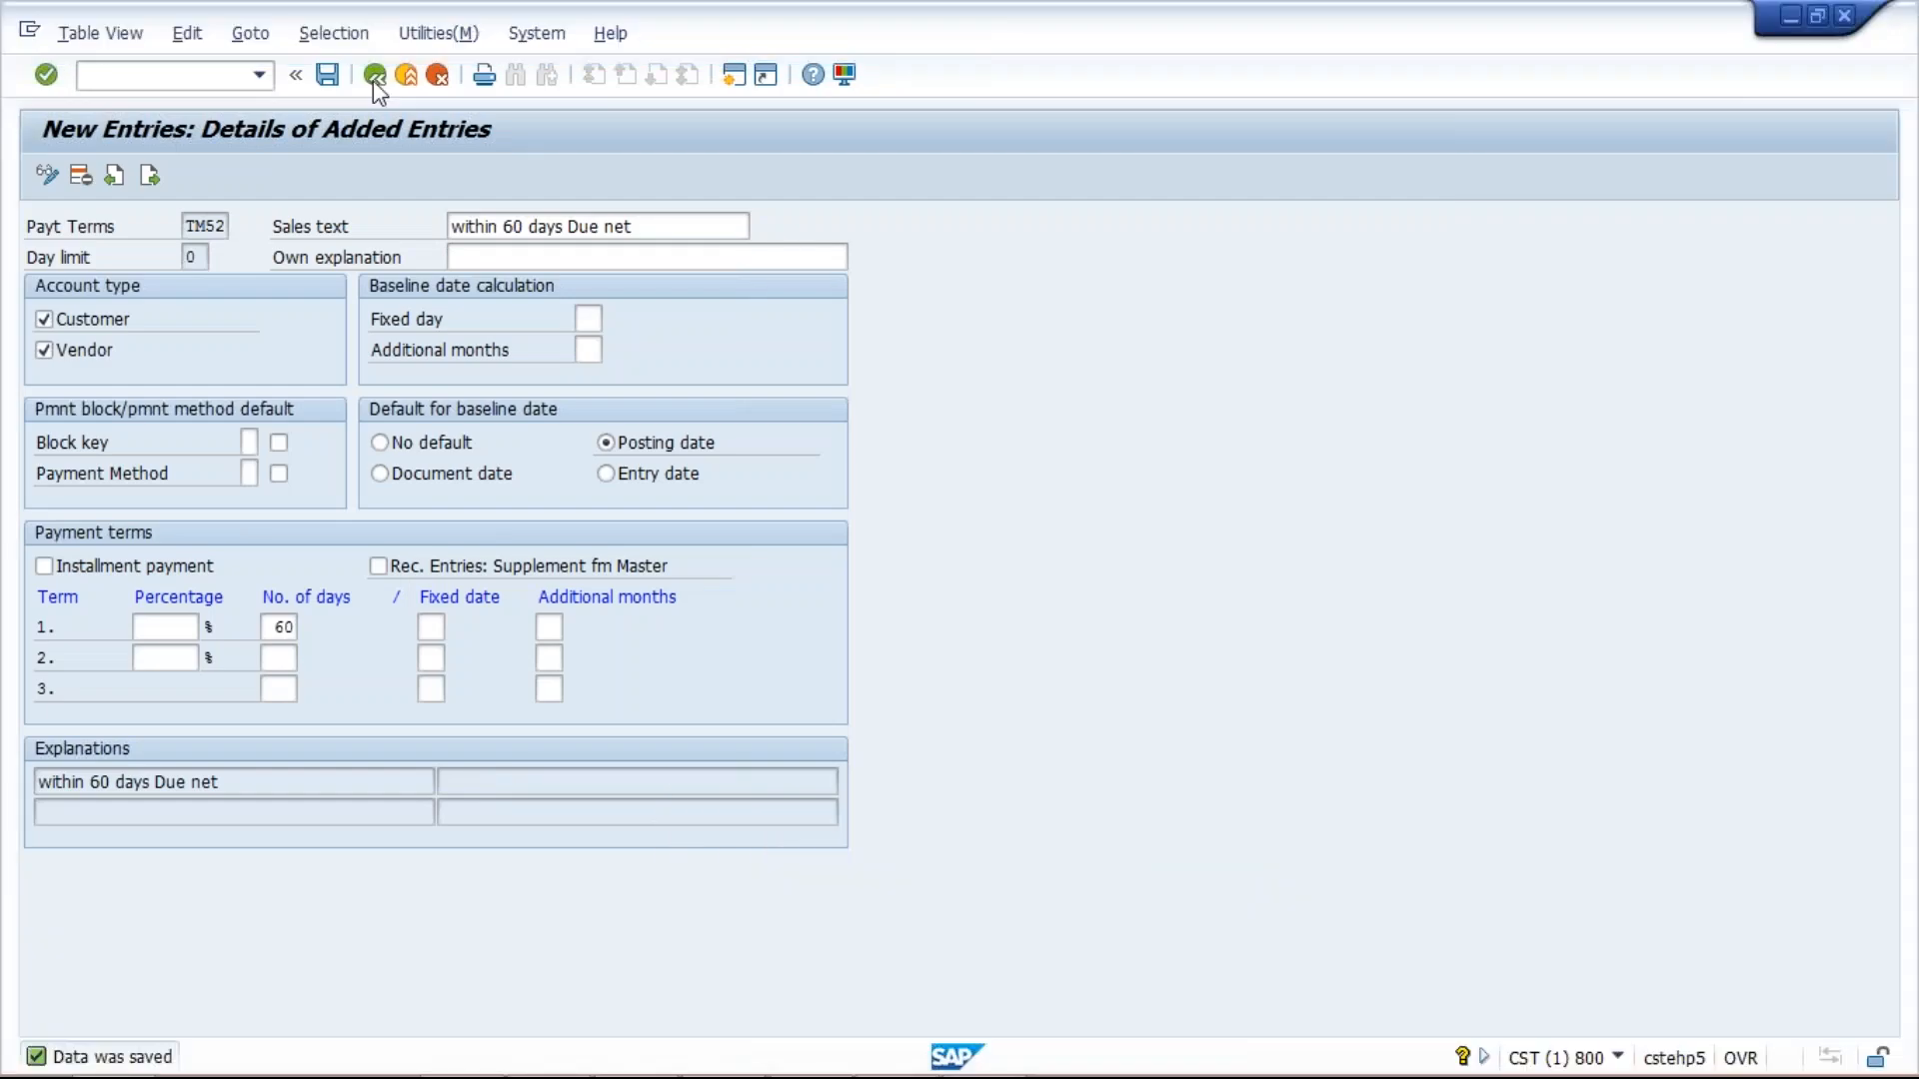
Leave the current entry and rerun transaction OBB8.
left_click(374, 78)
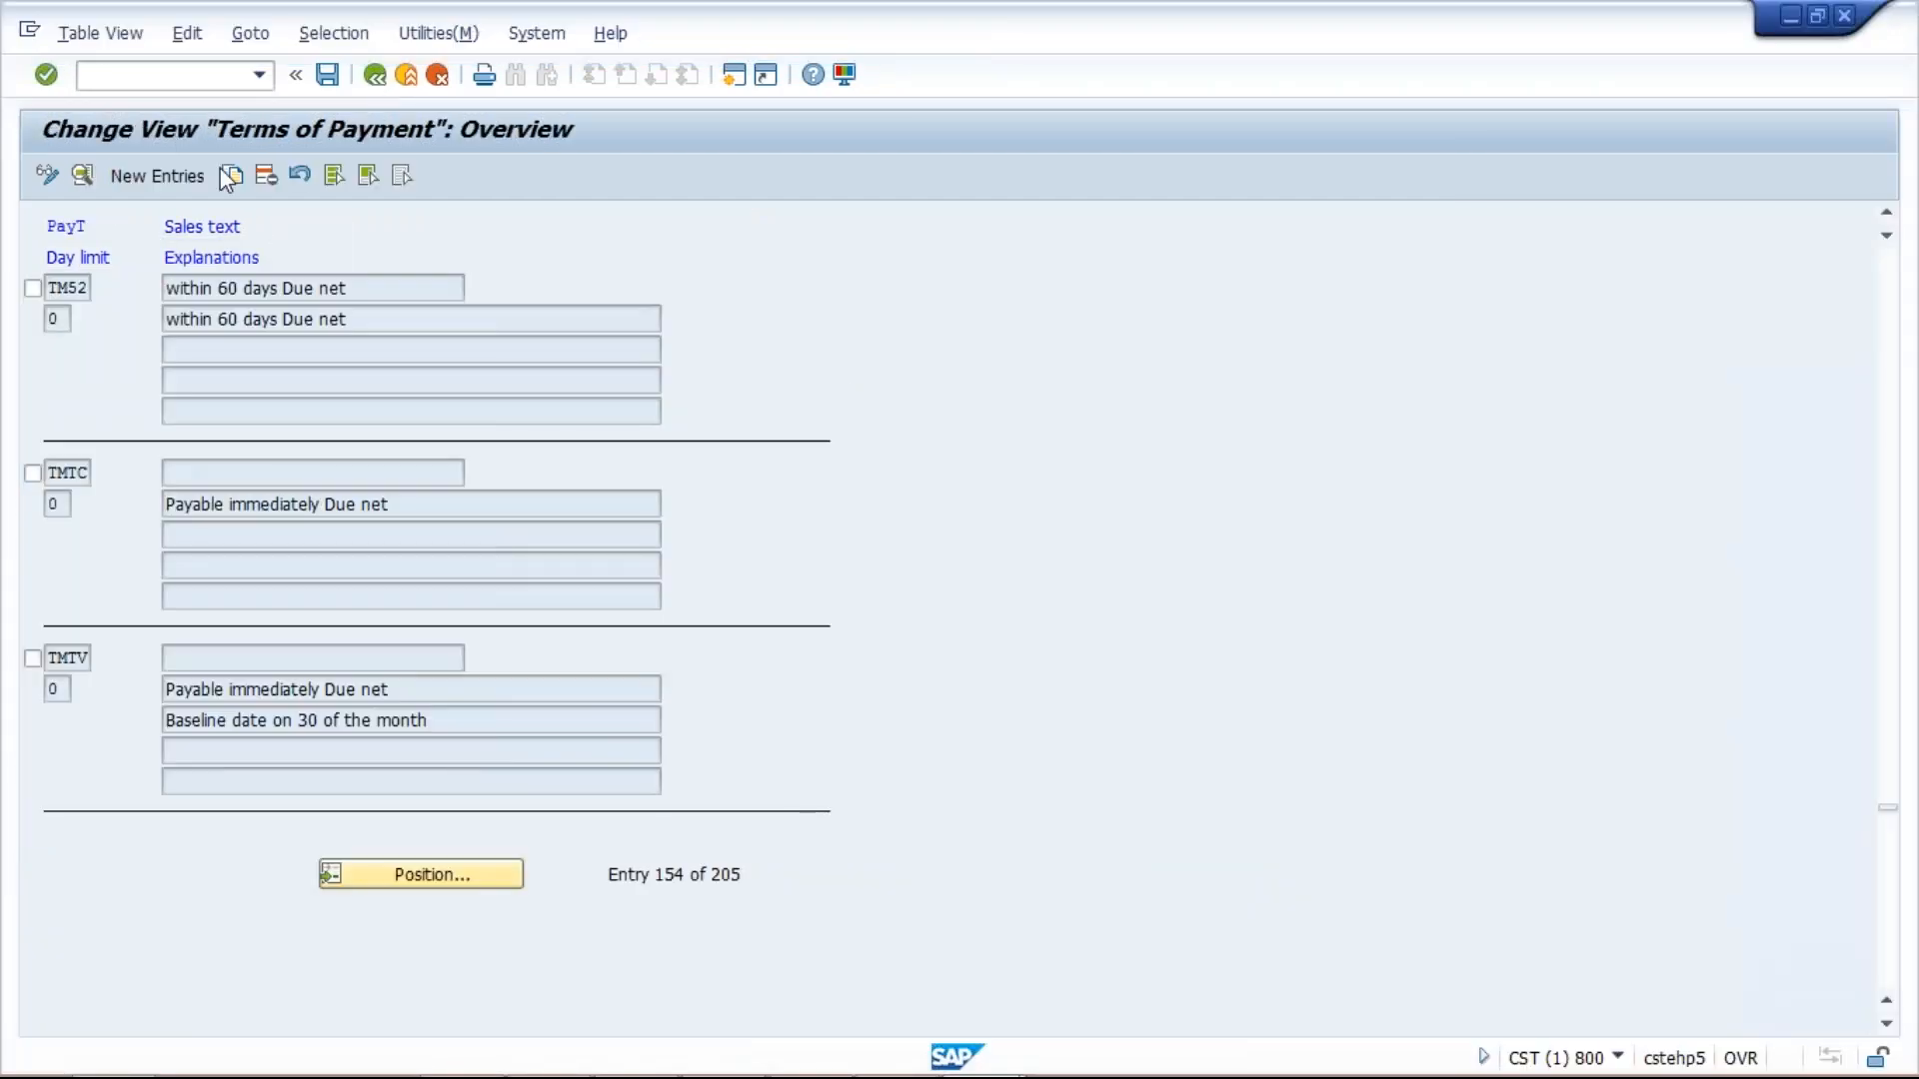
left_click(374, 74)
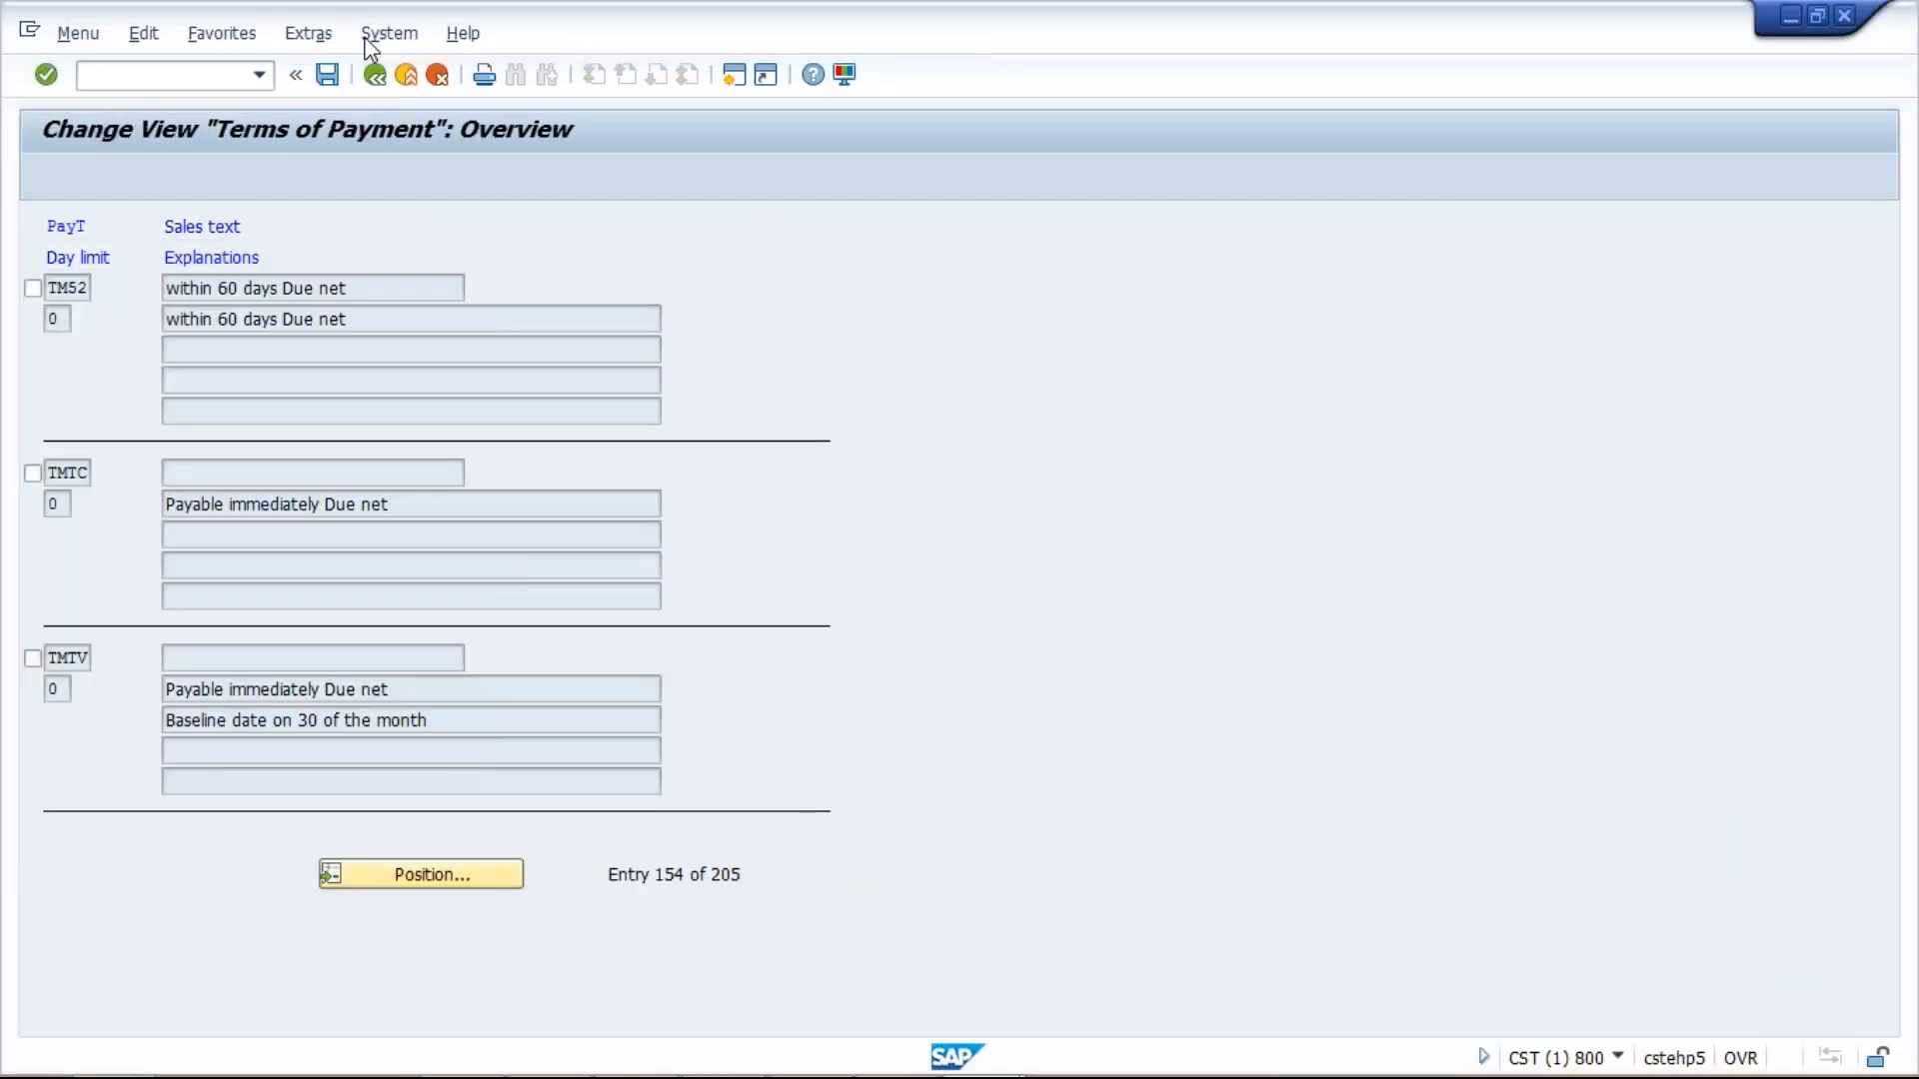
type("OBB8")
key("Return")
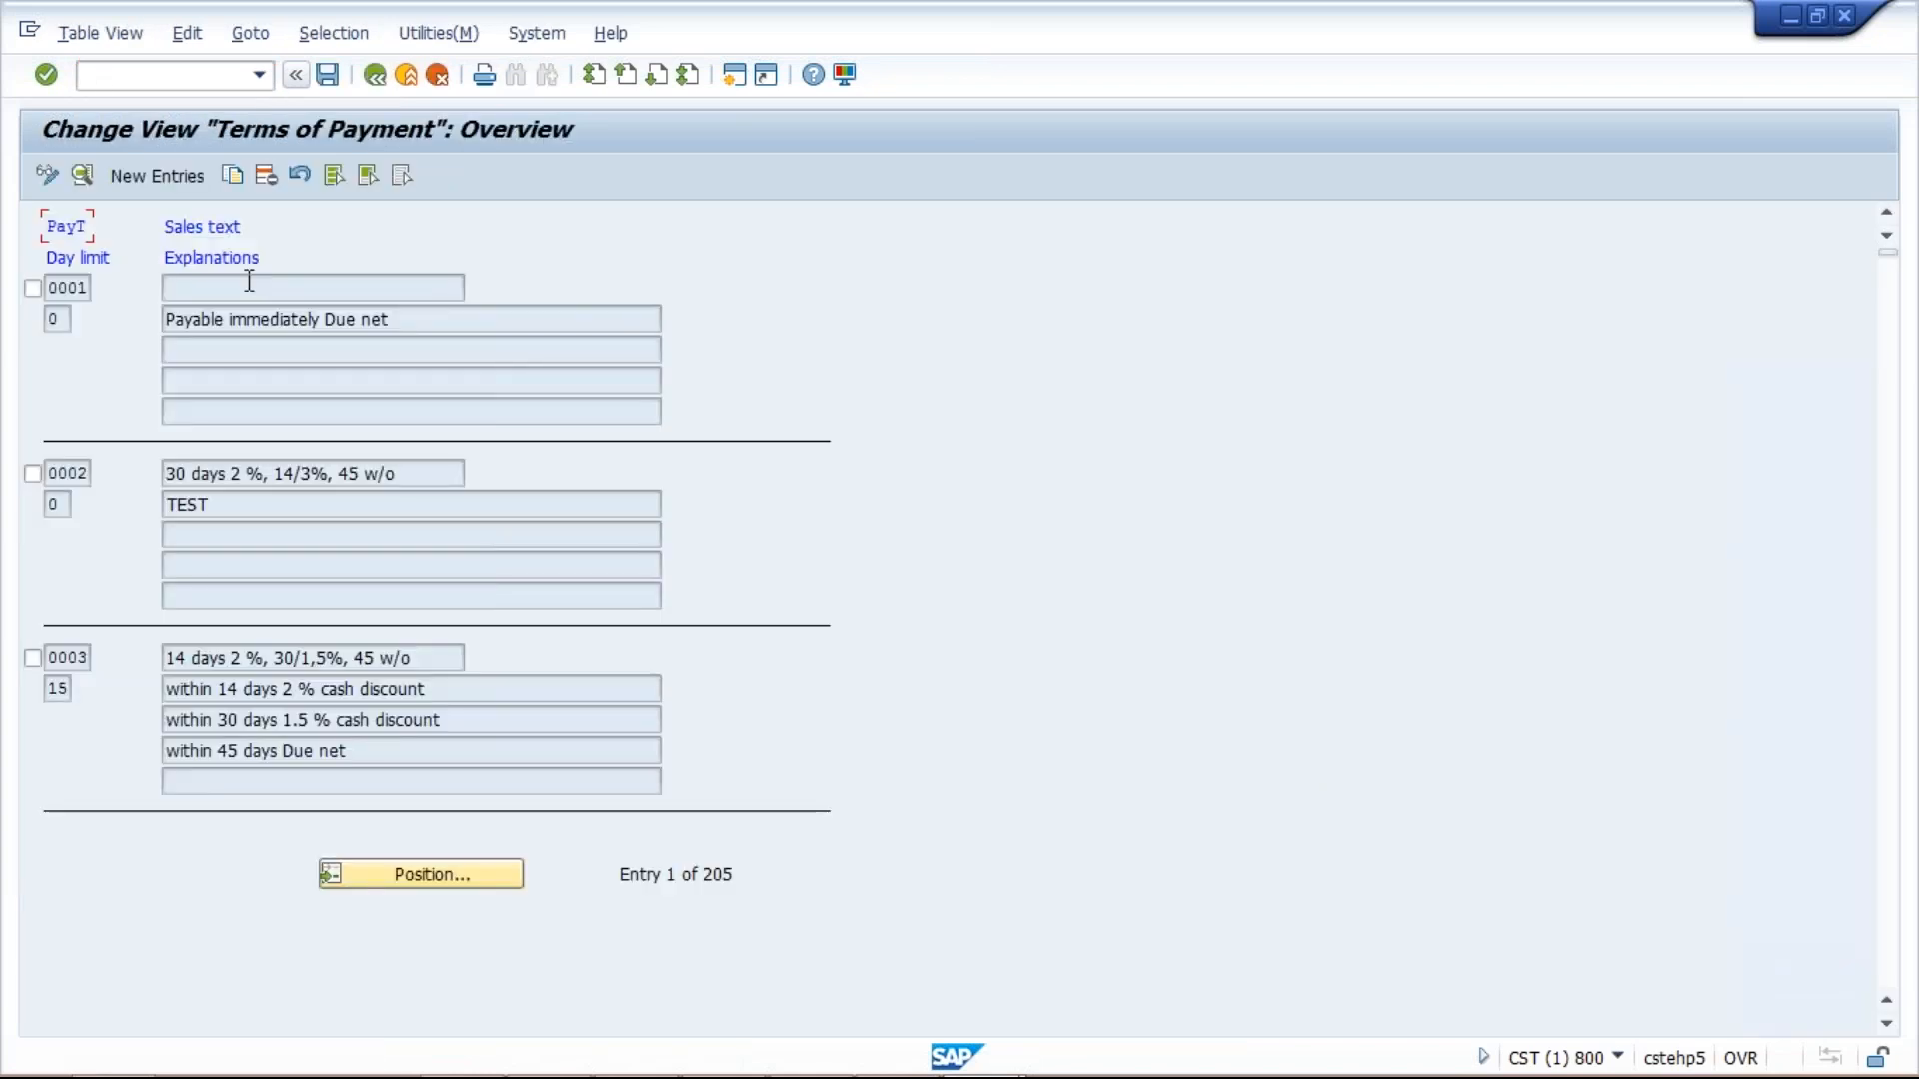
Create new entry TM53 with 90 days and Posting date as baseline.
left_click(157, 175)
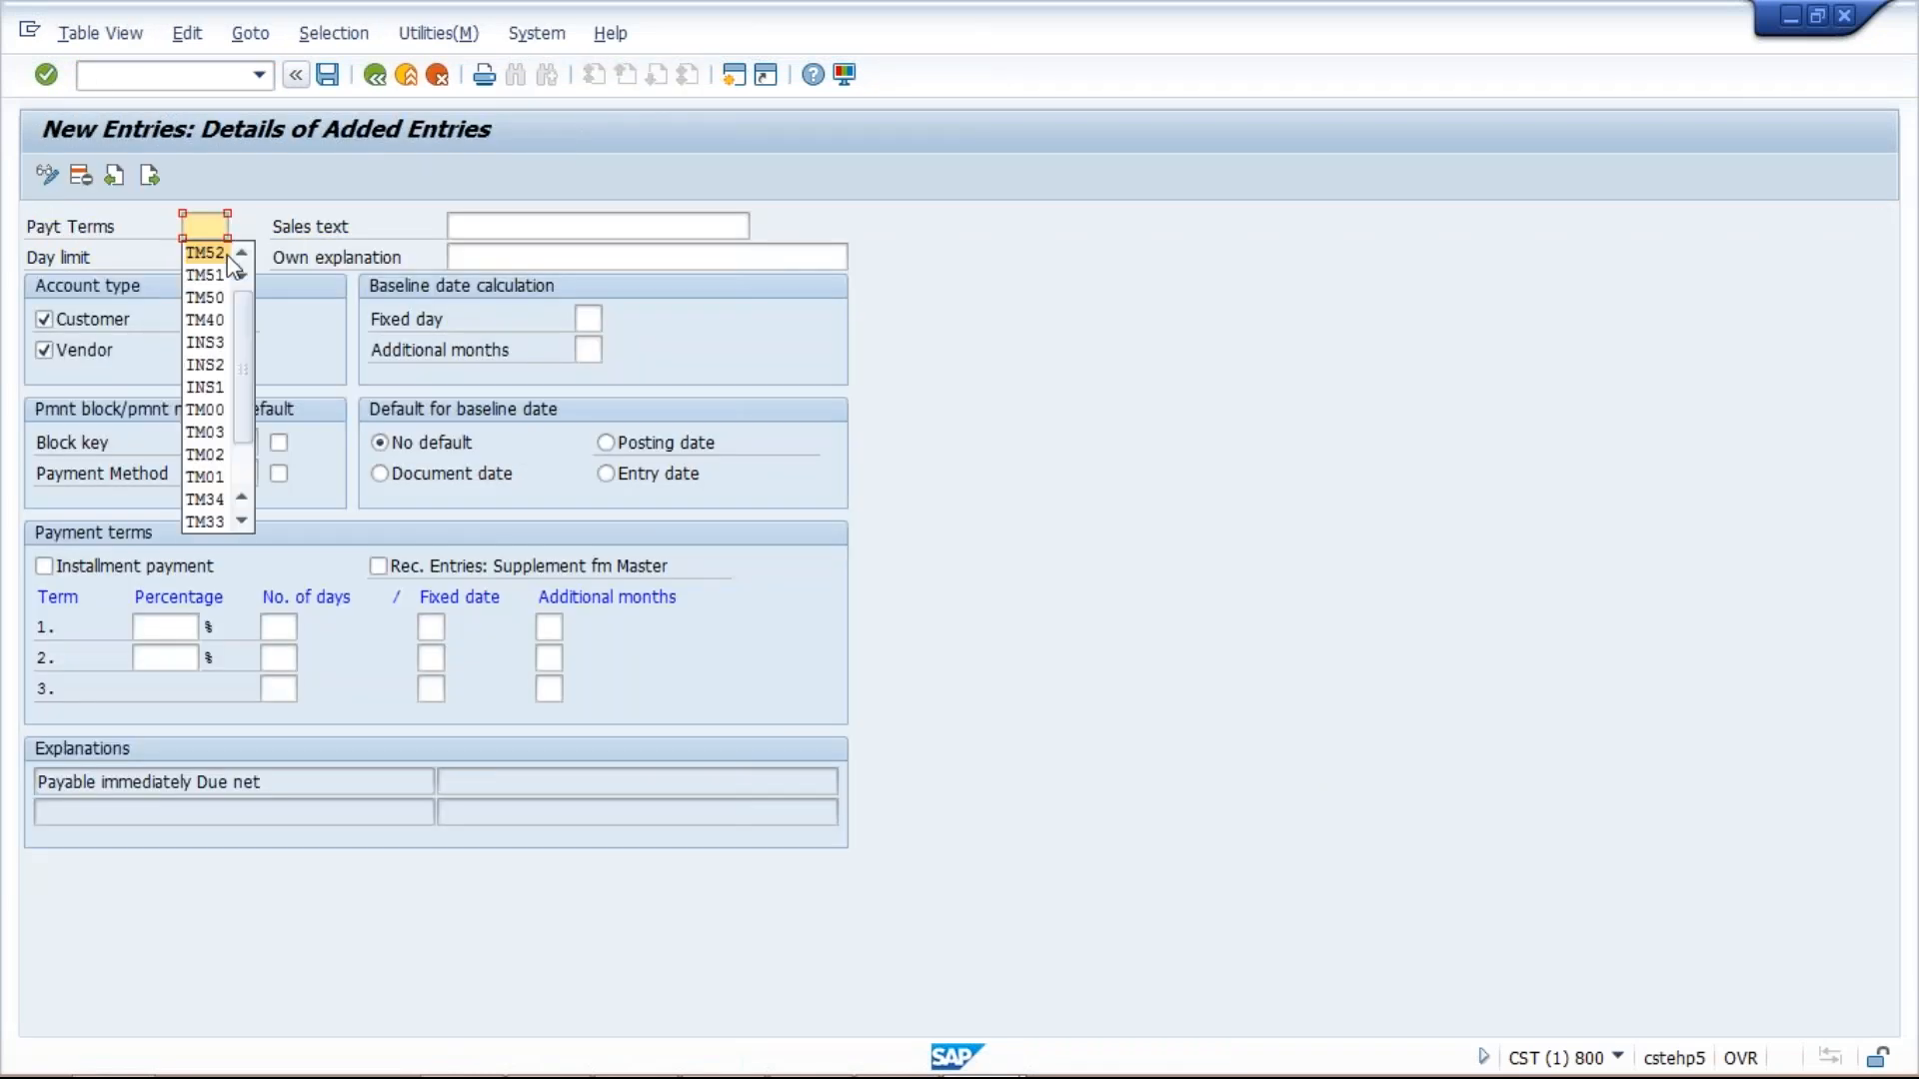
left_click(228, 256)
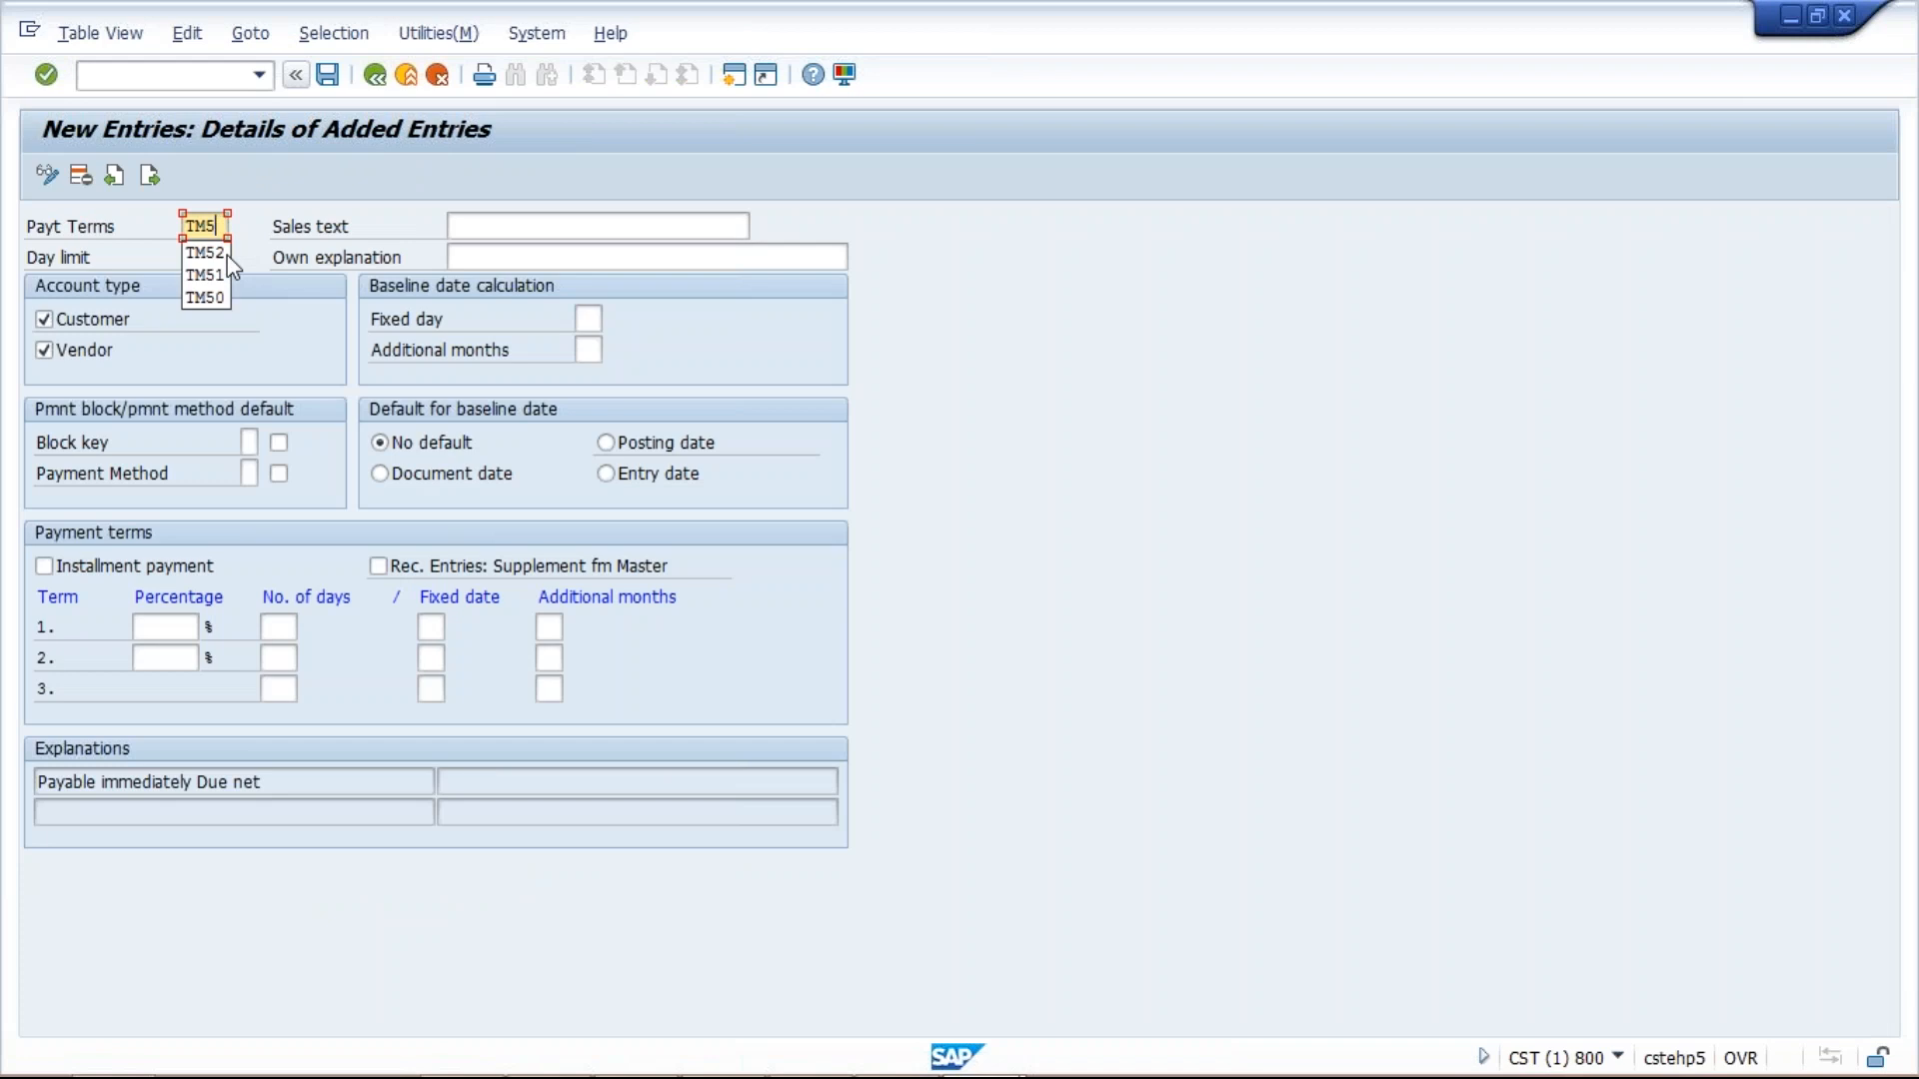
key("Tab")
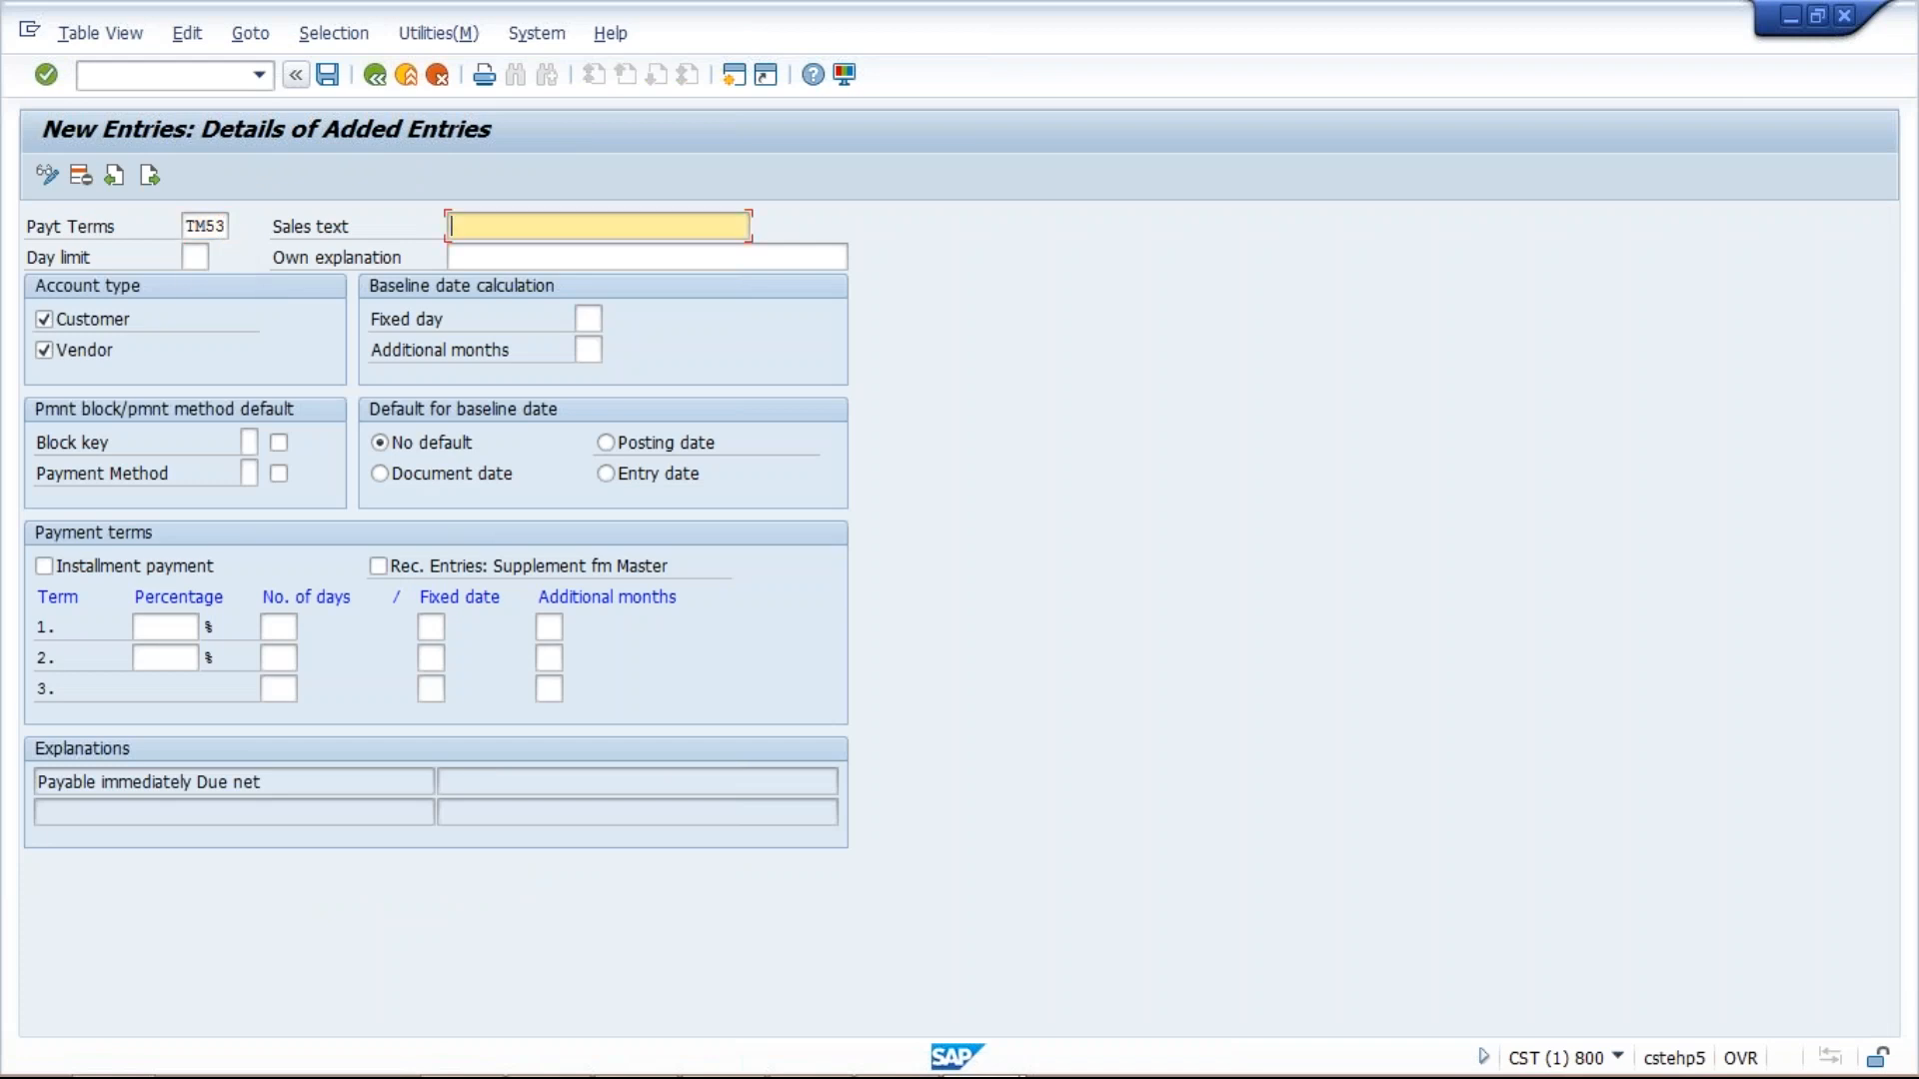
left_click(273, 622)
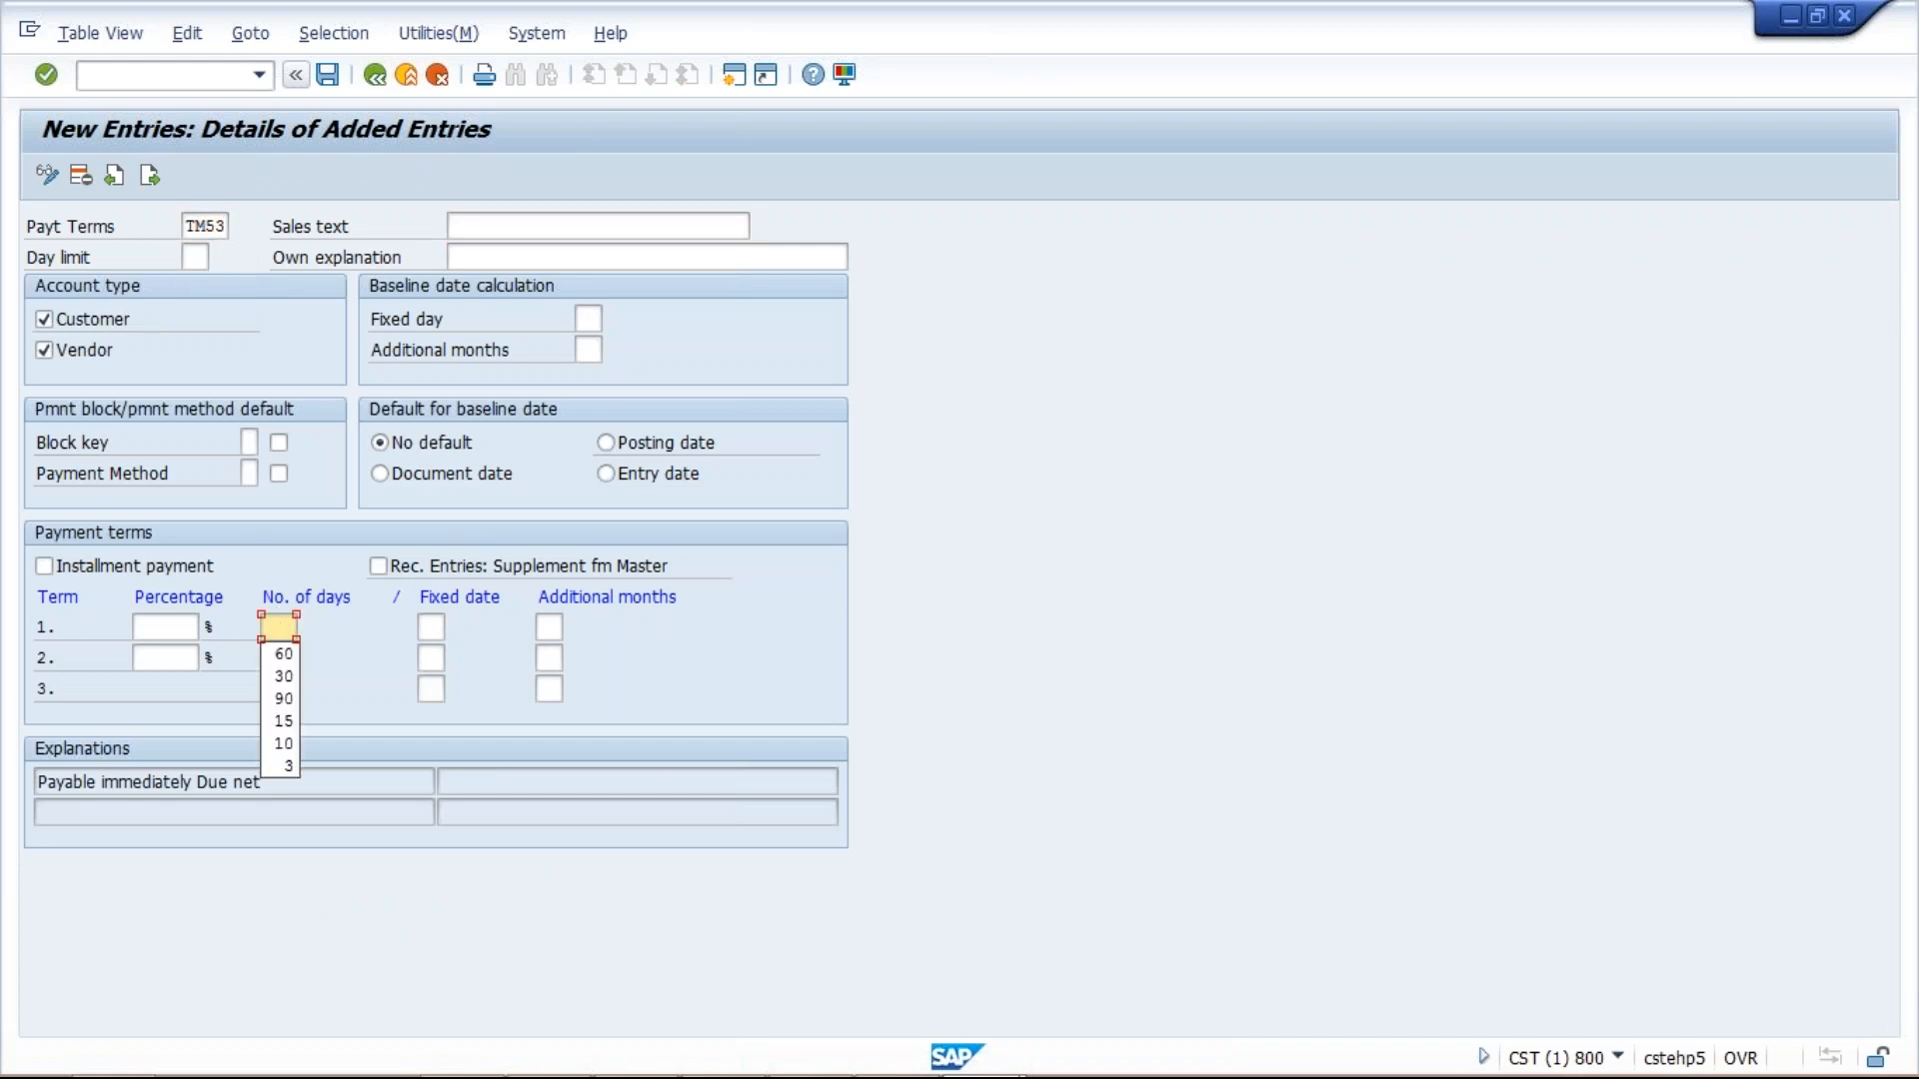
left_click(284, 699)
left_click(618, 445)
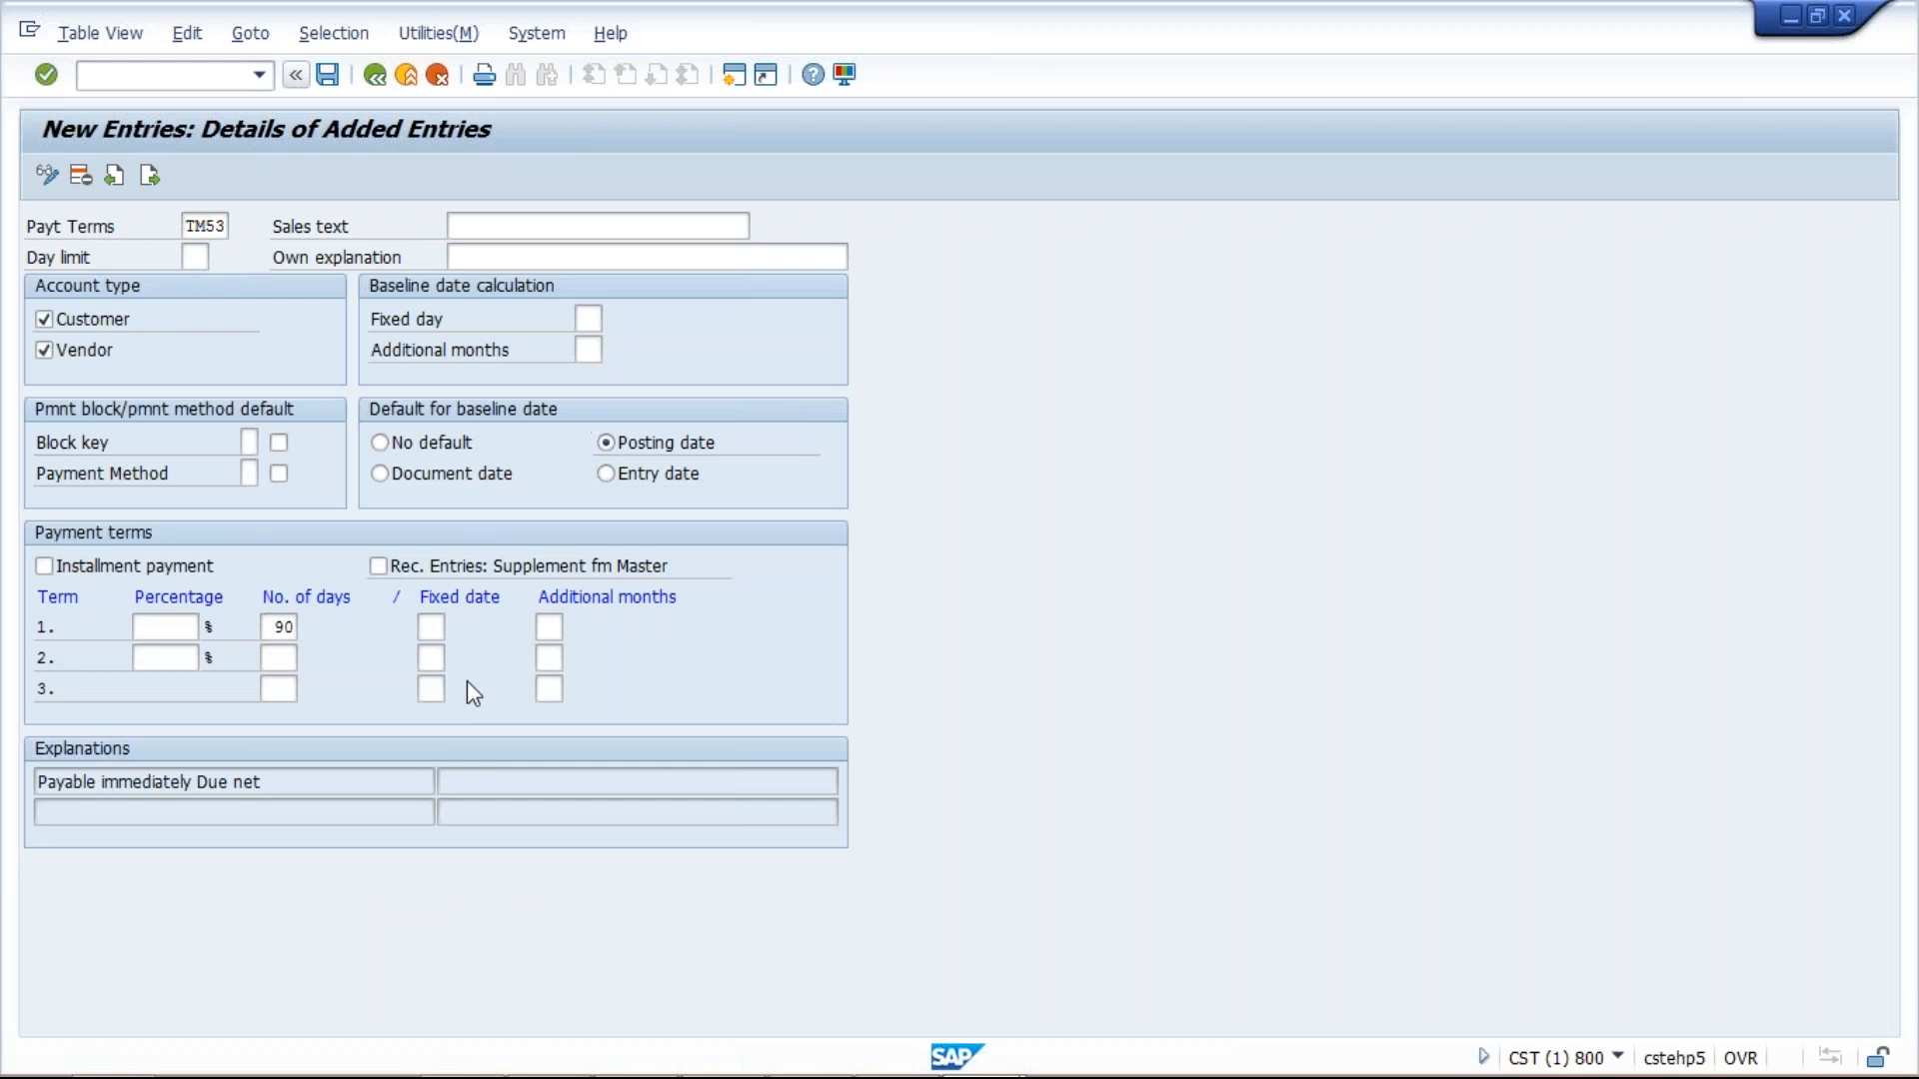
key("Return")
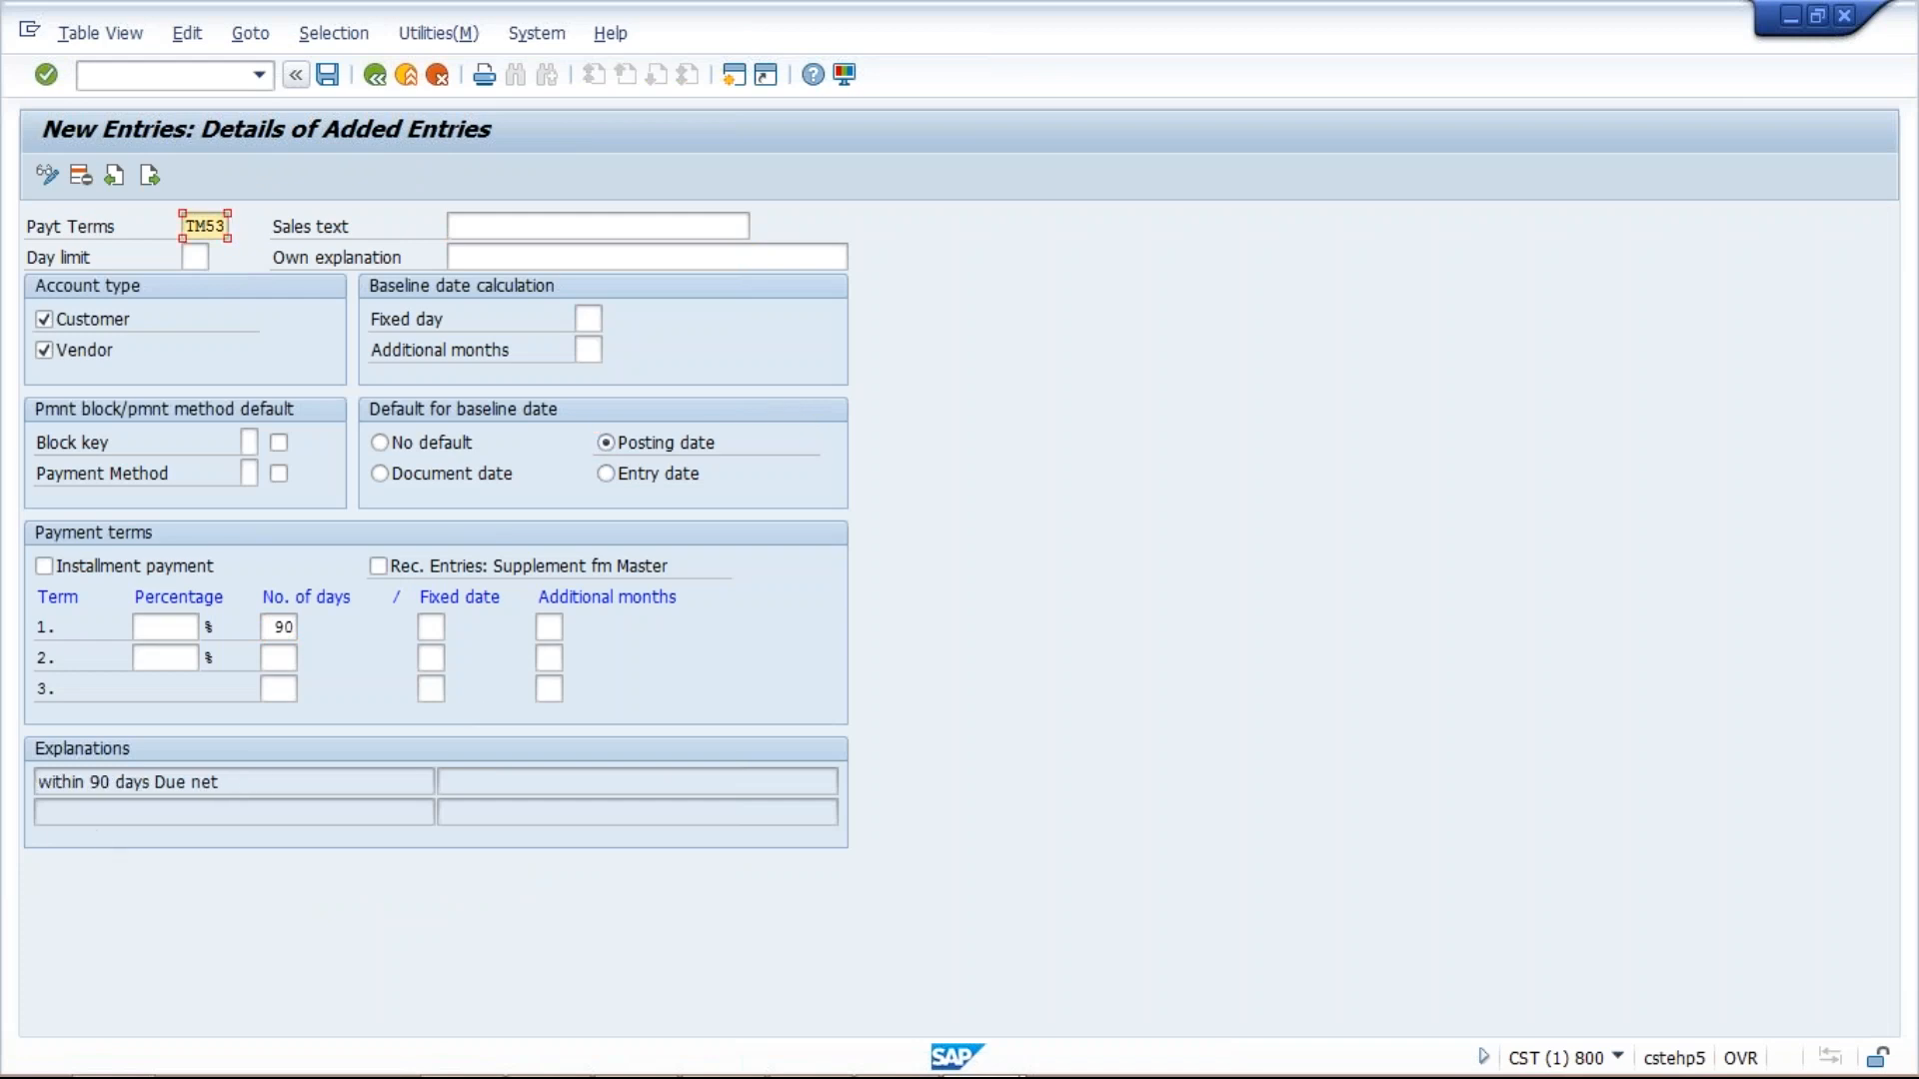
Copy 'within 90 days Due net' into the Sales text, save TM53 and confirm the request.
left_click_drag(222, 782, 37, 783)
key("ctrl+c")
left_click(491, 224)
key("ctrl+v")
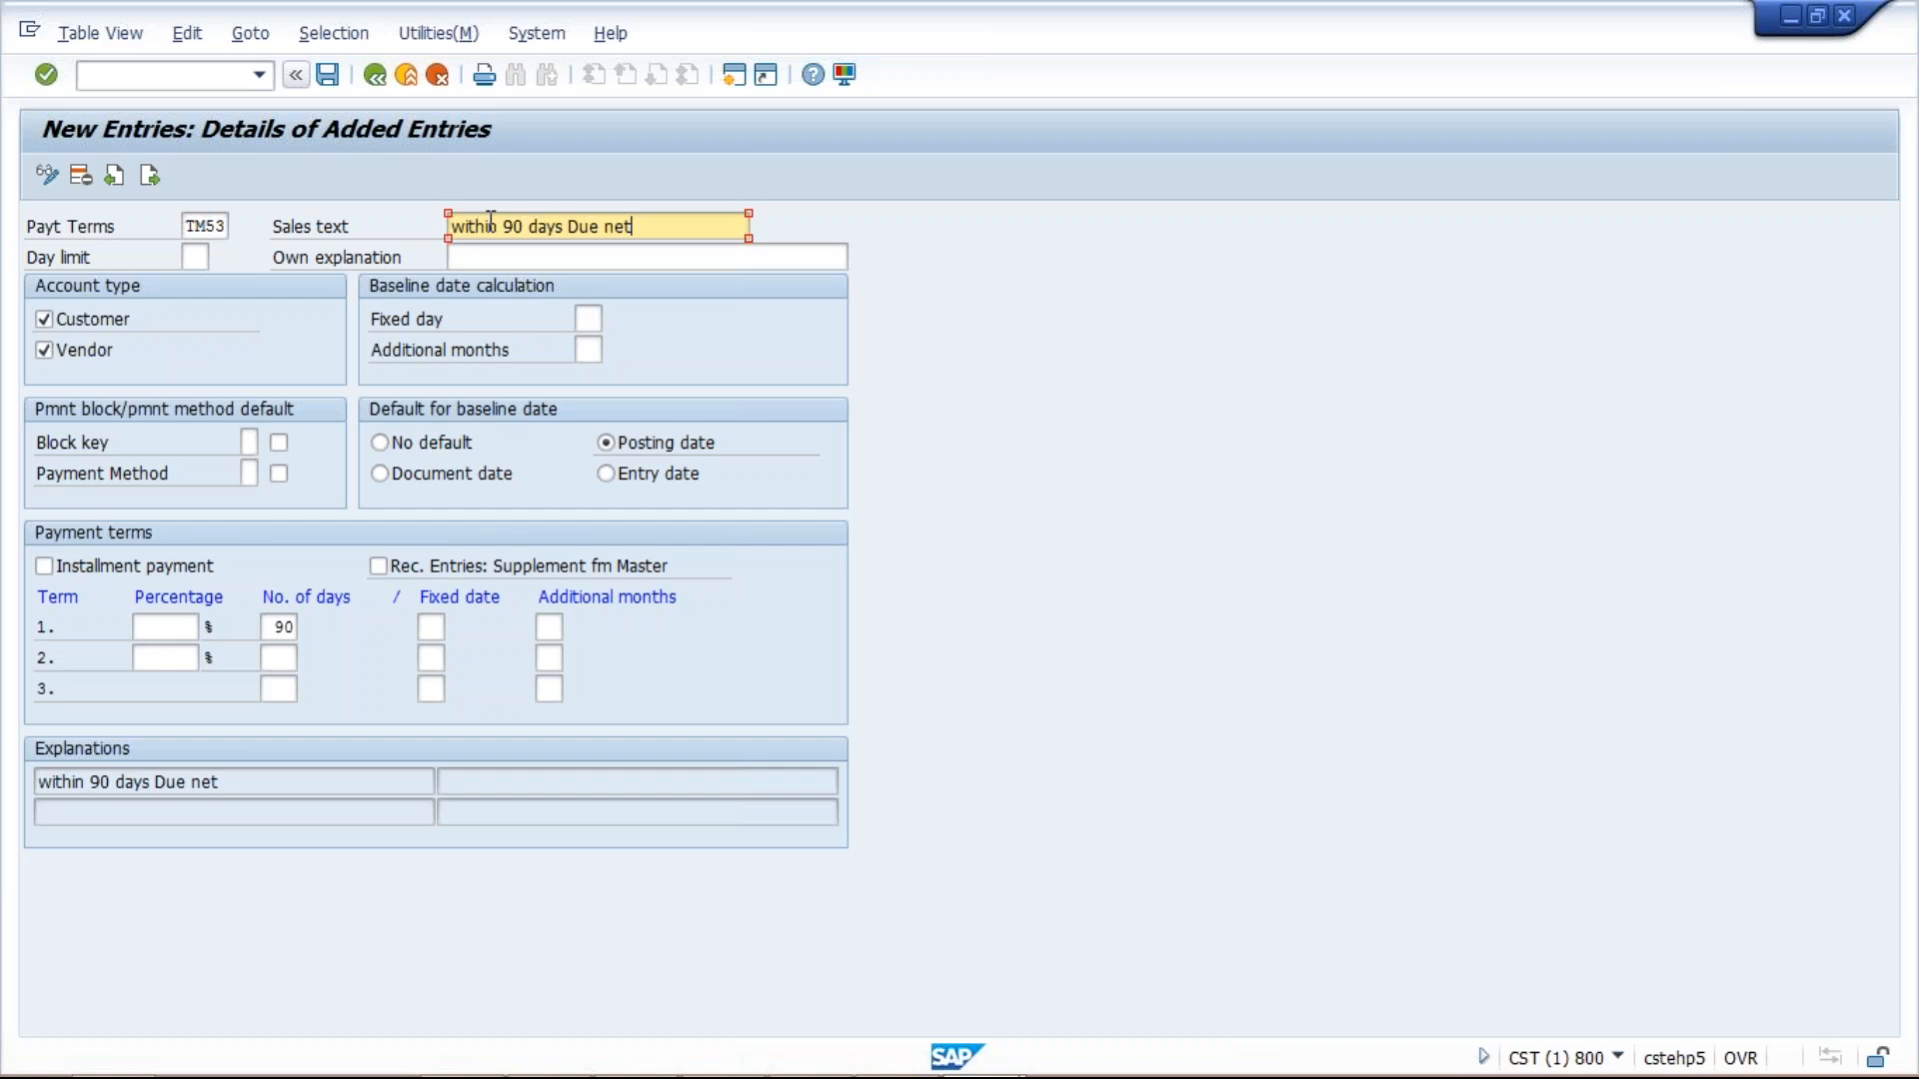
left_click(336, 82)
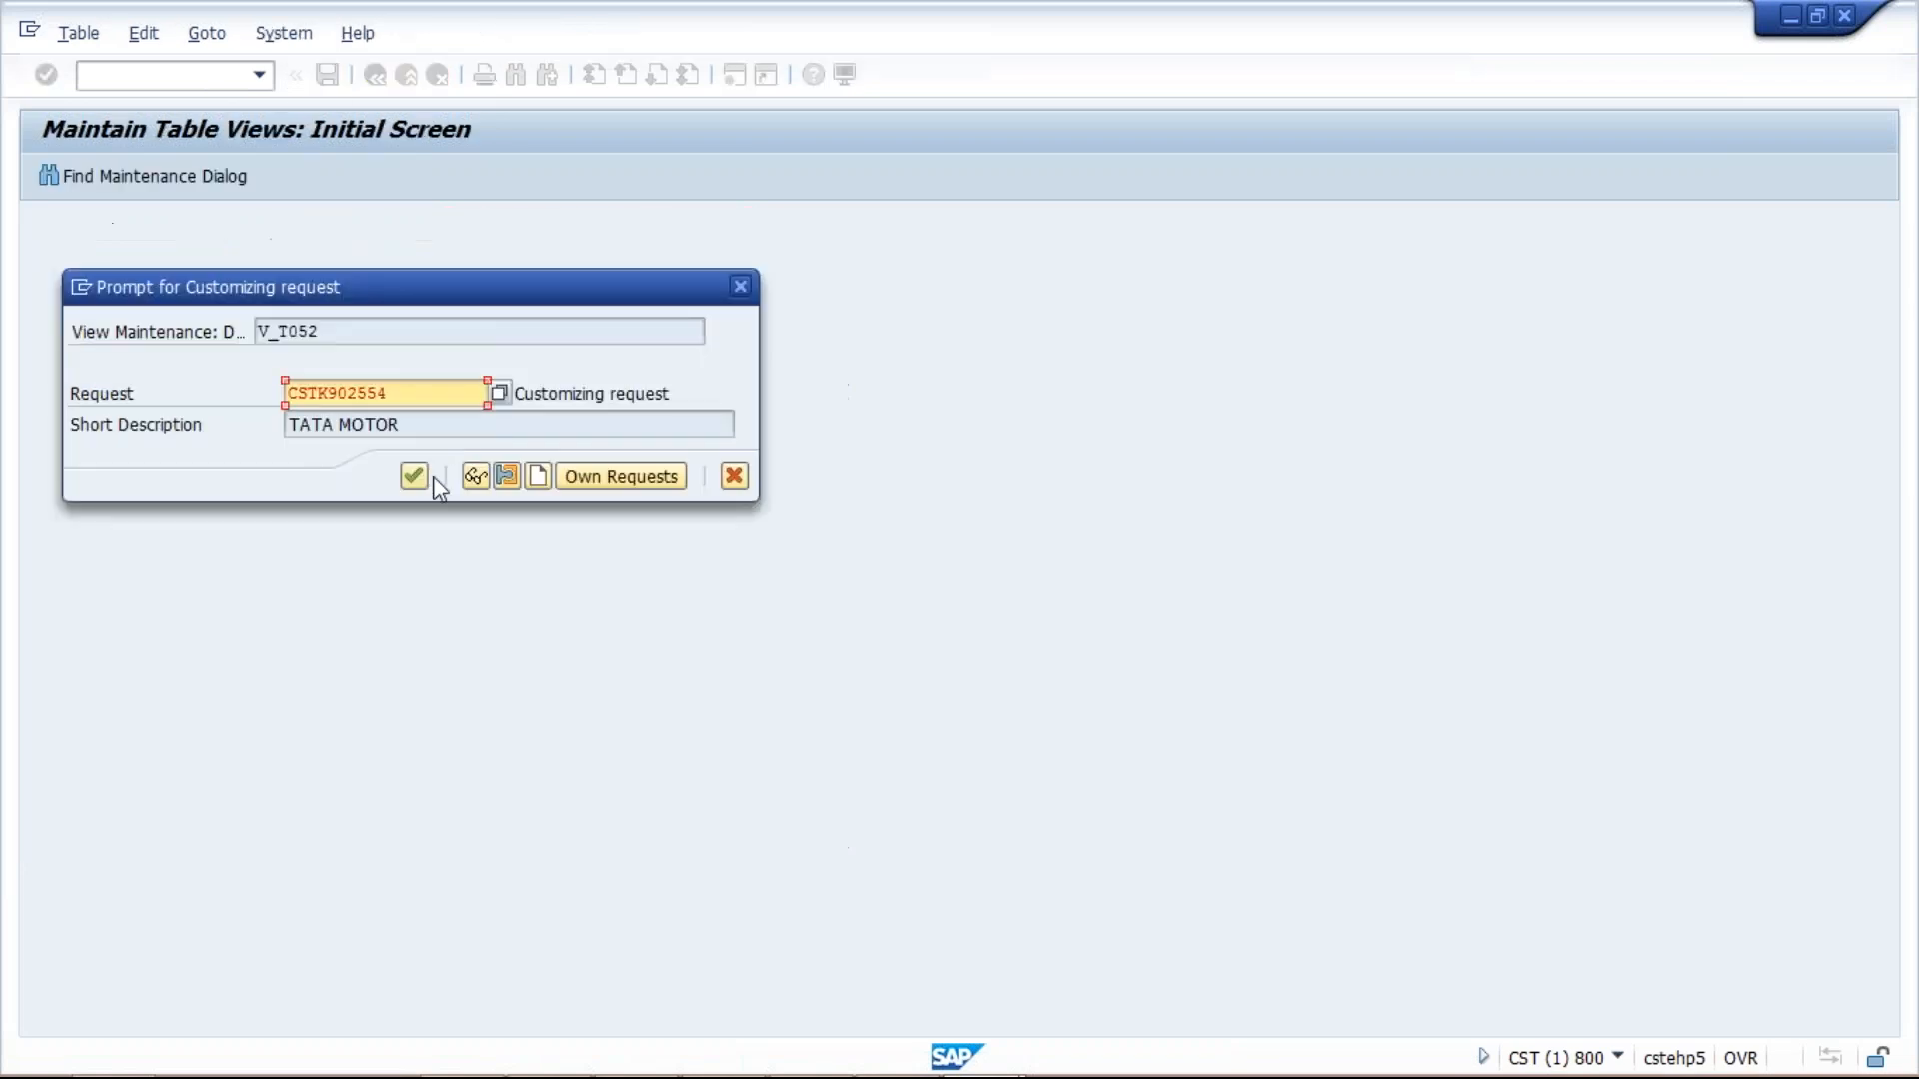
left_click(414, 475)
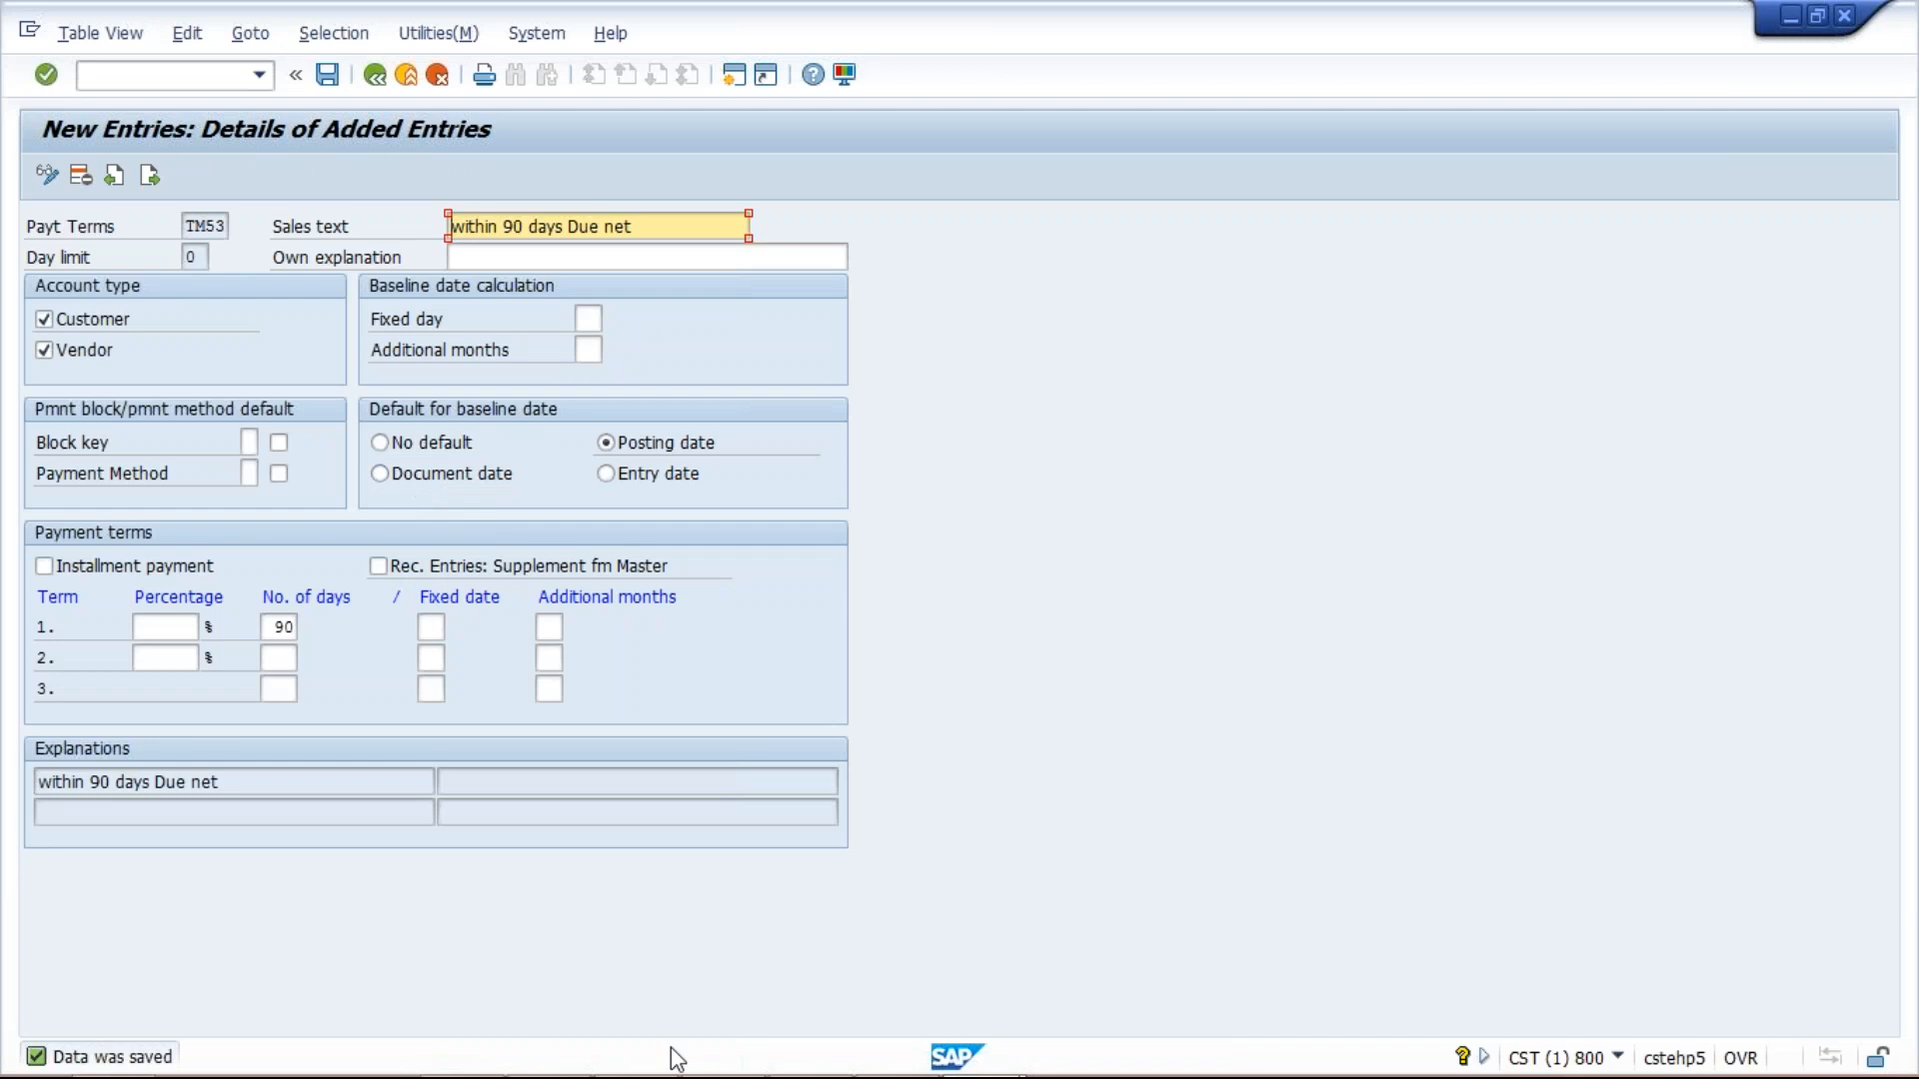
mouse_move(1268, 1054)
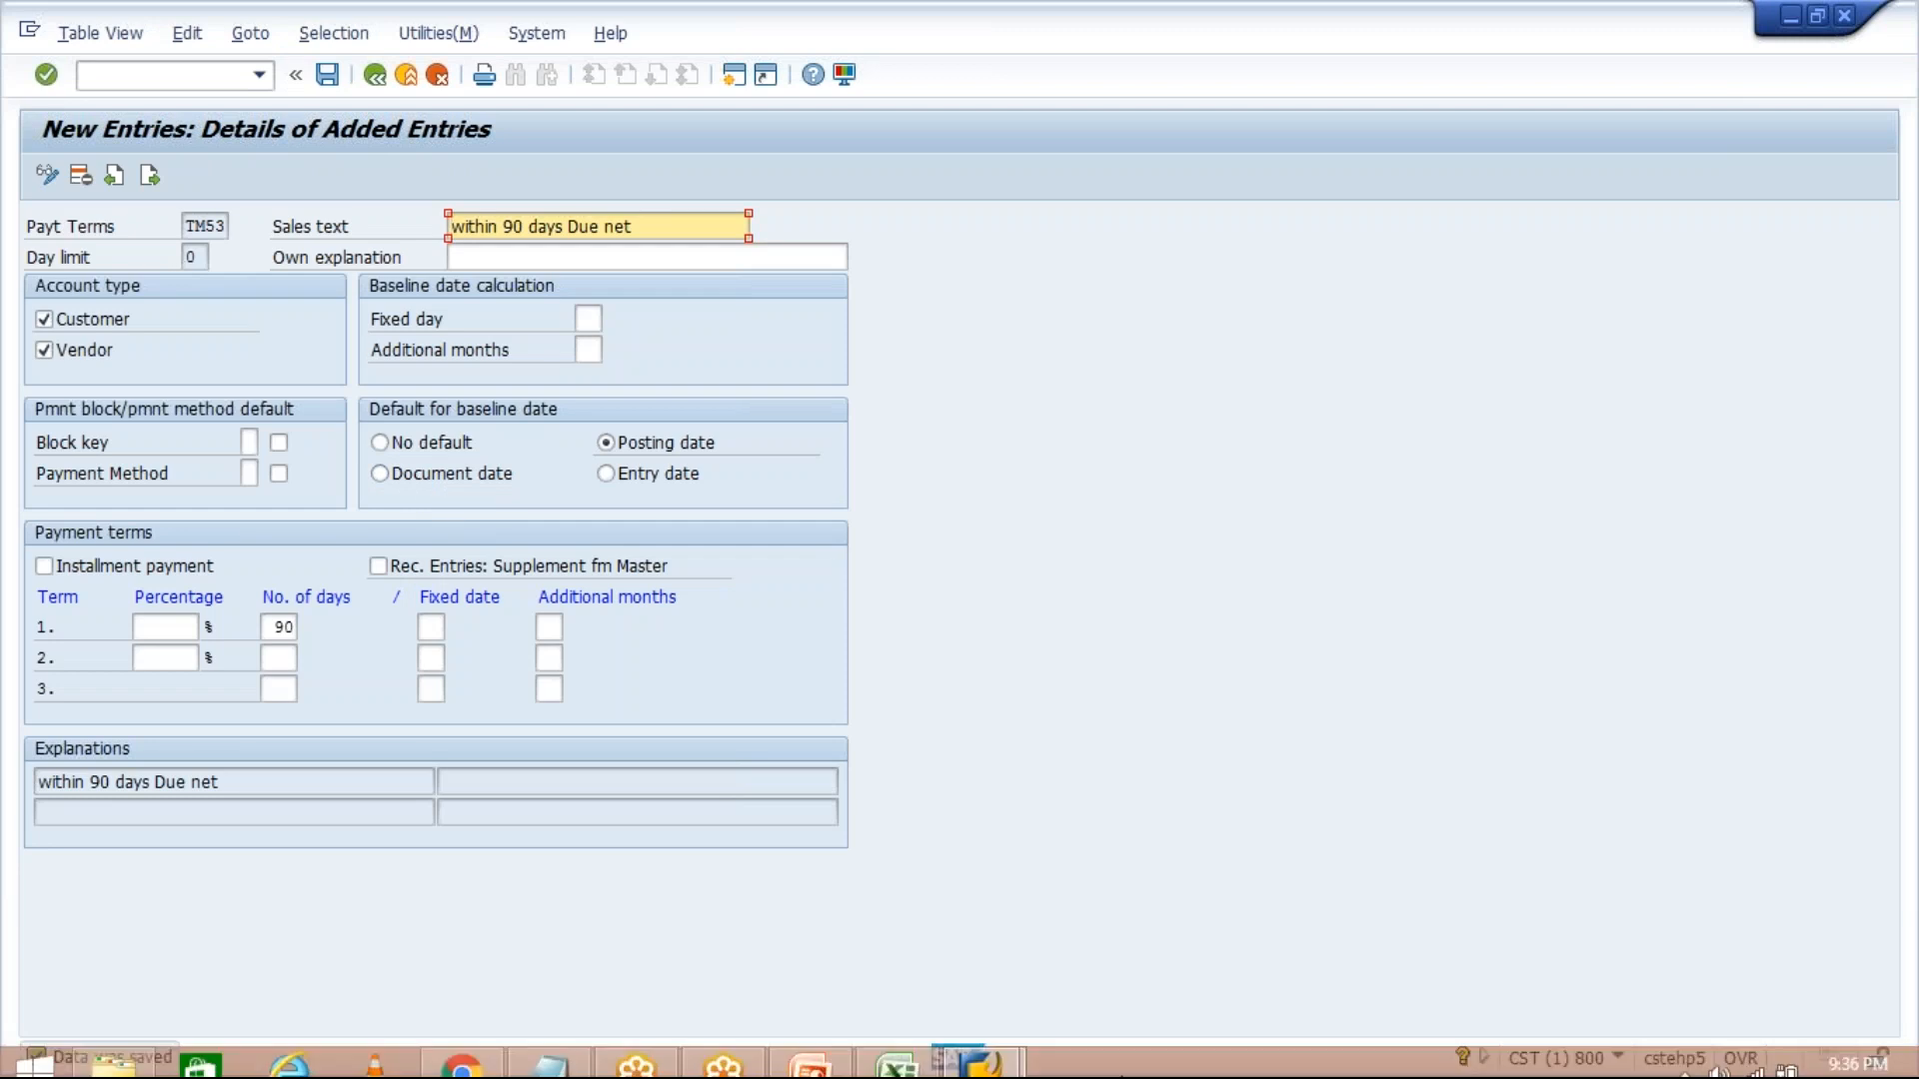
Log TM53 in I8 and 90 D in J8.
left_click(887, 1049)
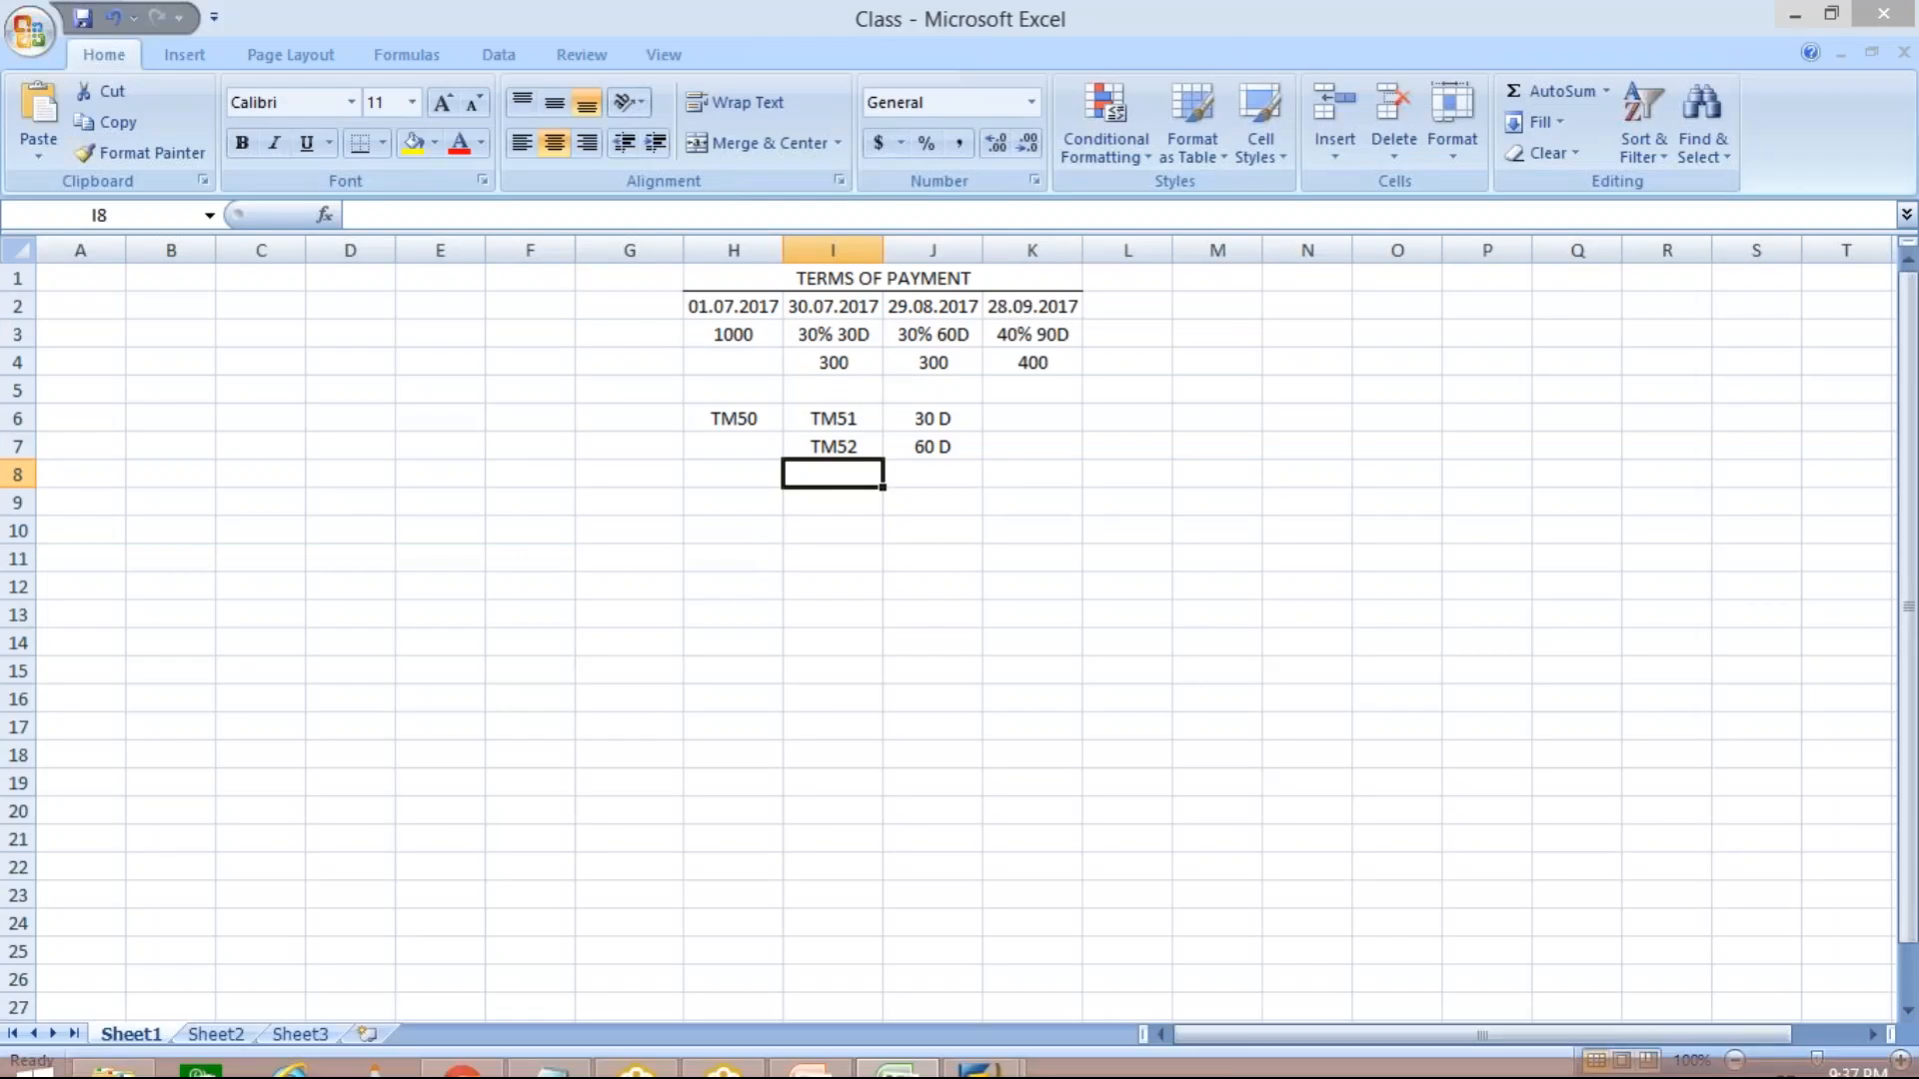
type("TM53")
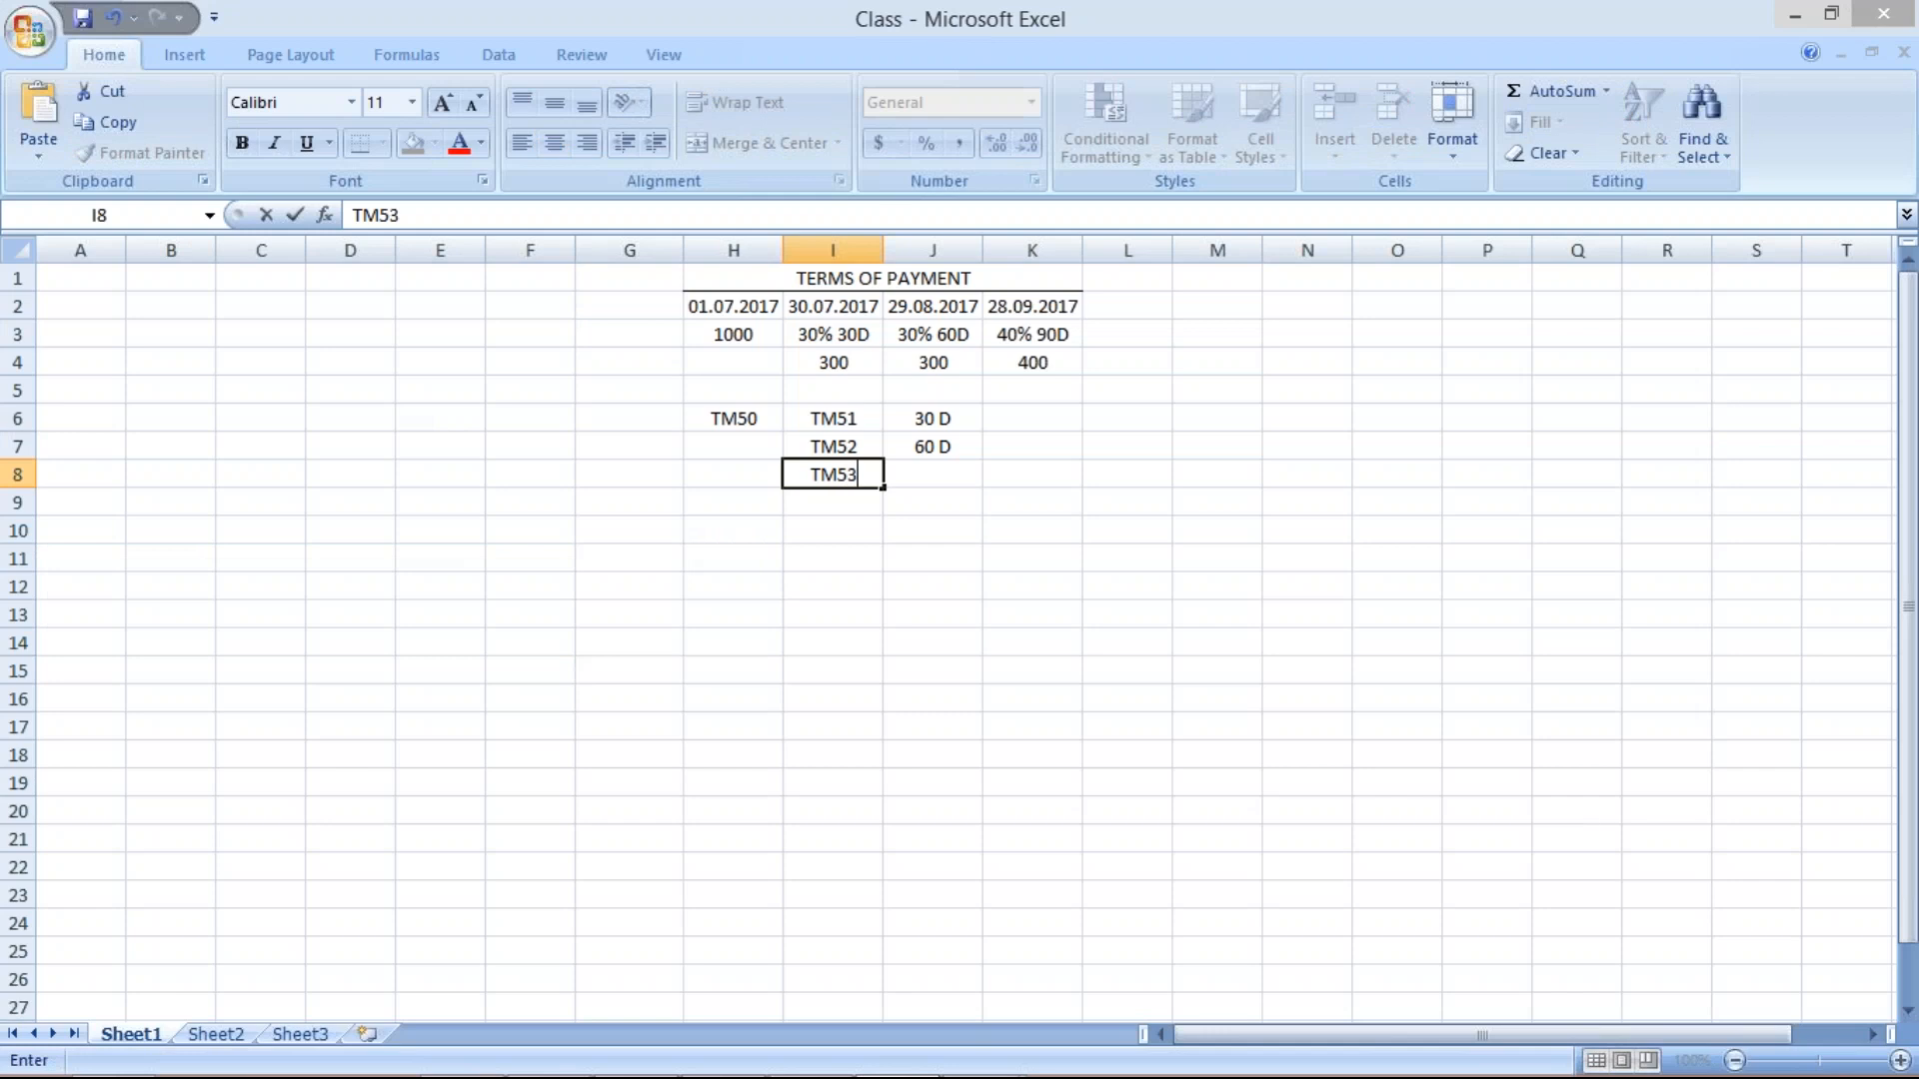
left_click(928, 474)
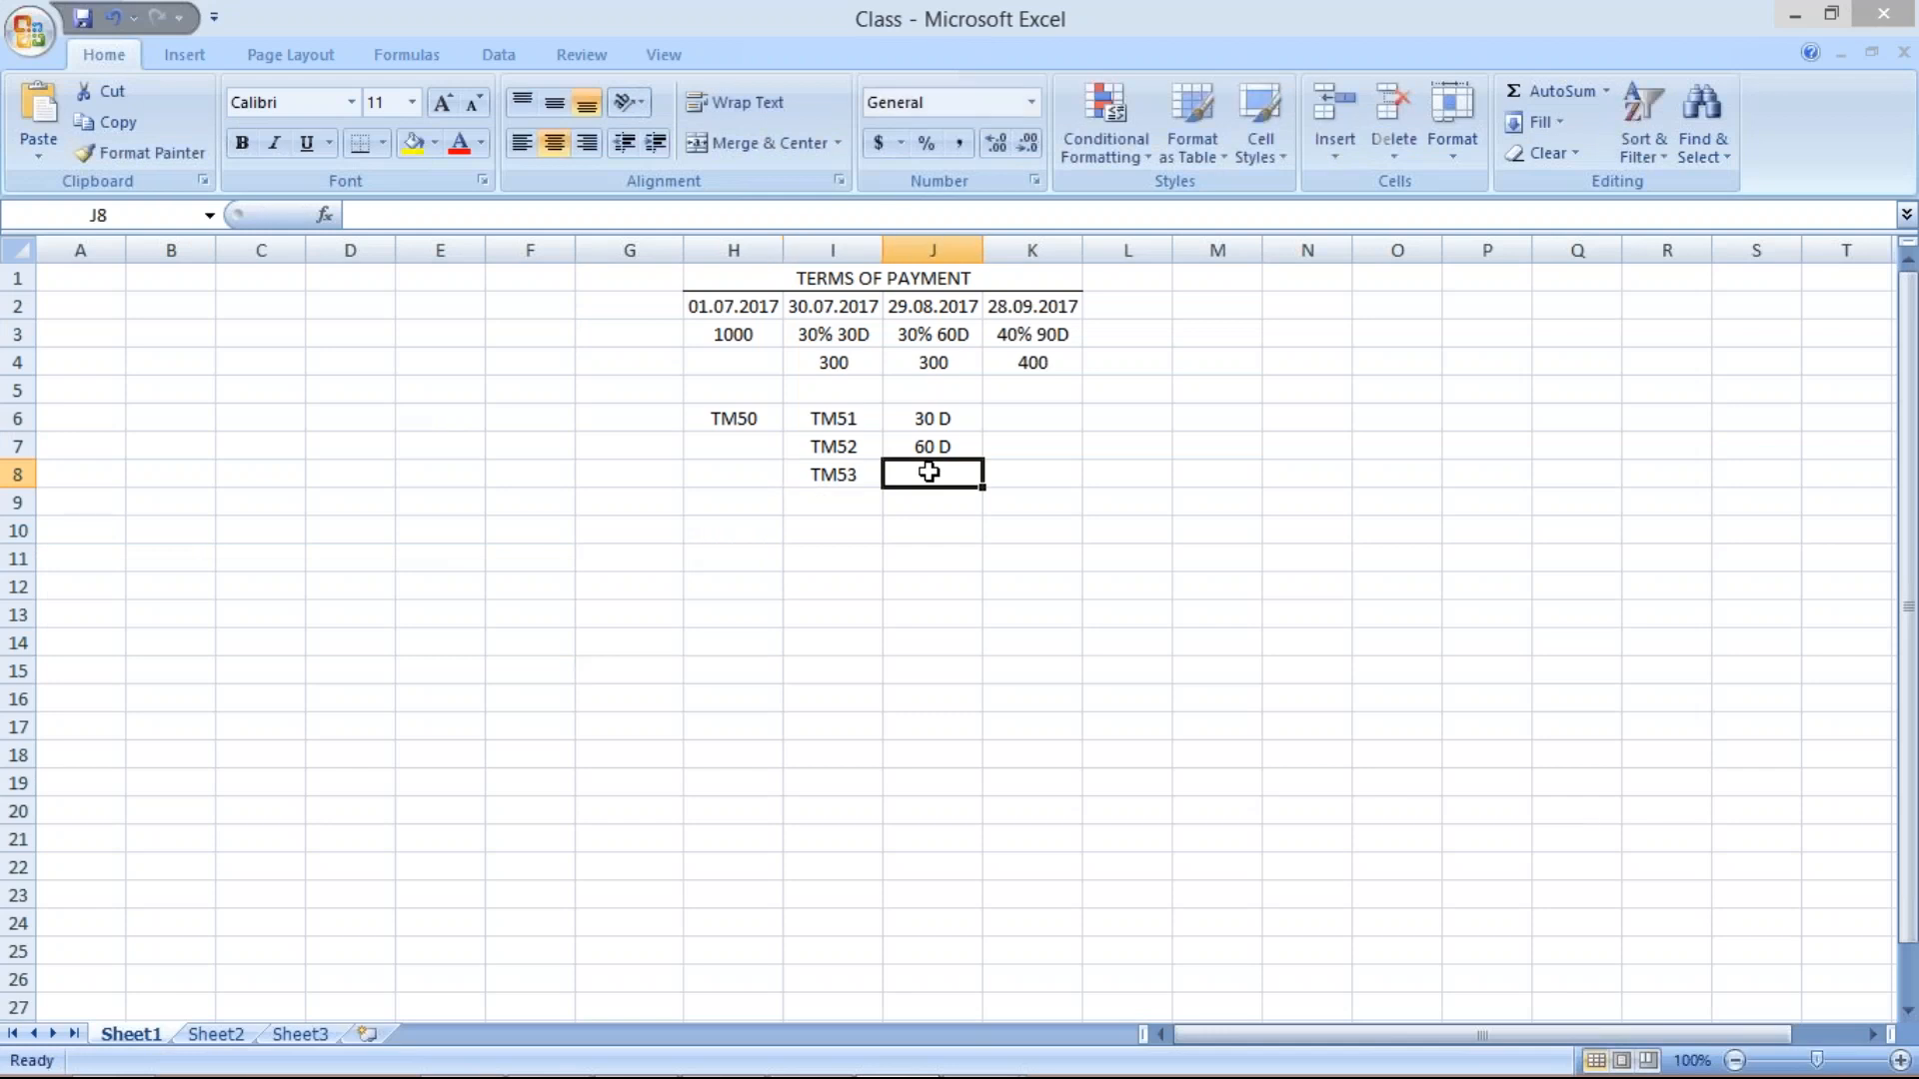
type("90")
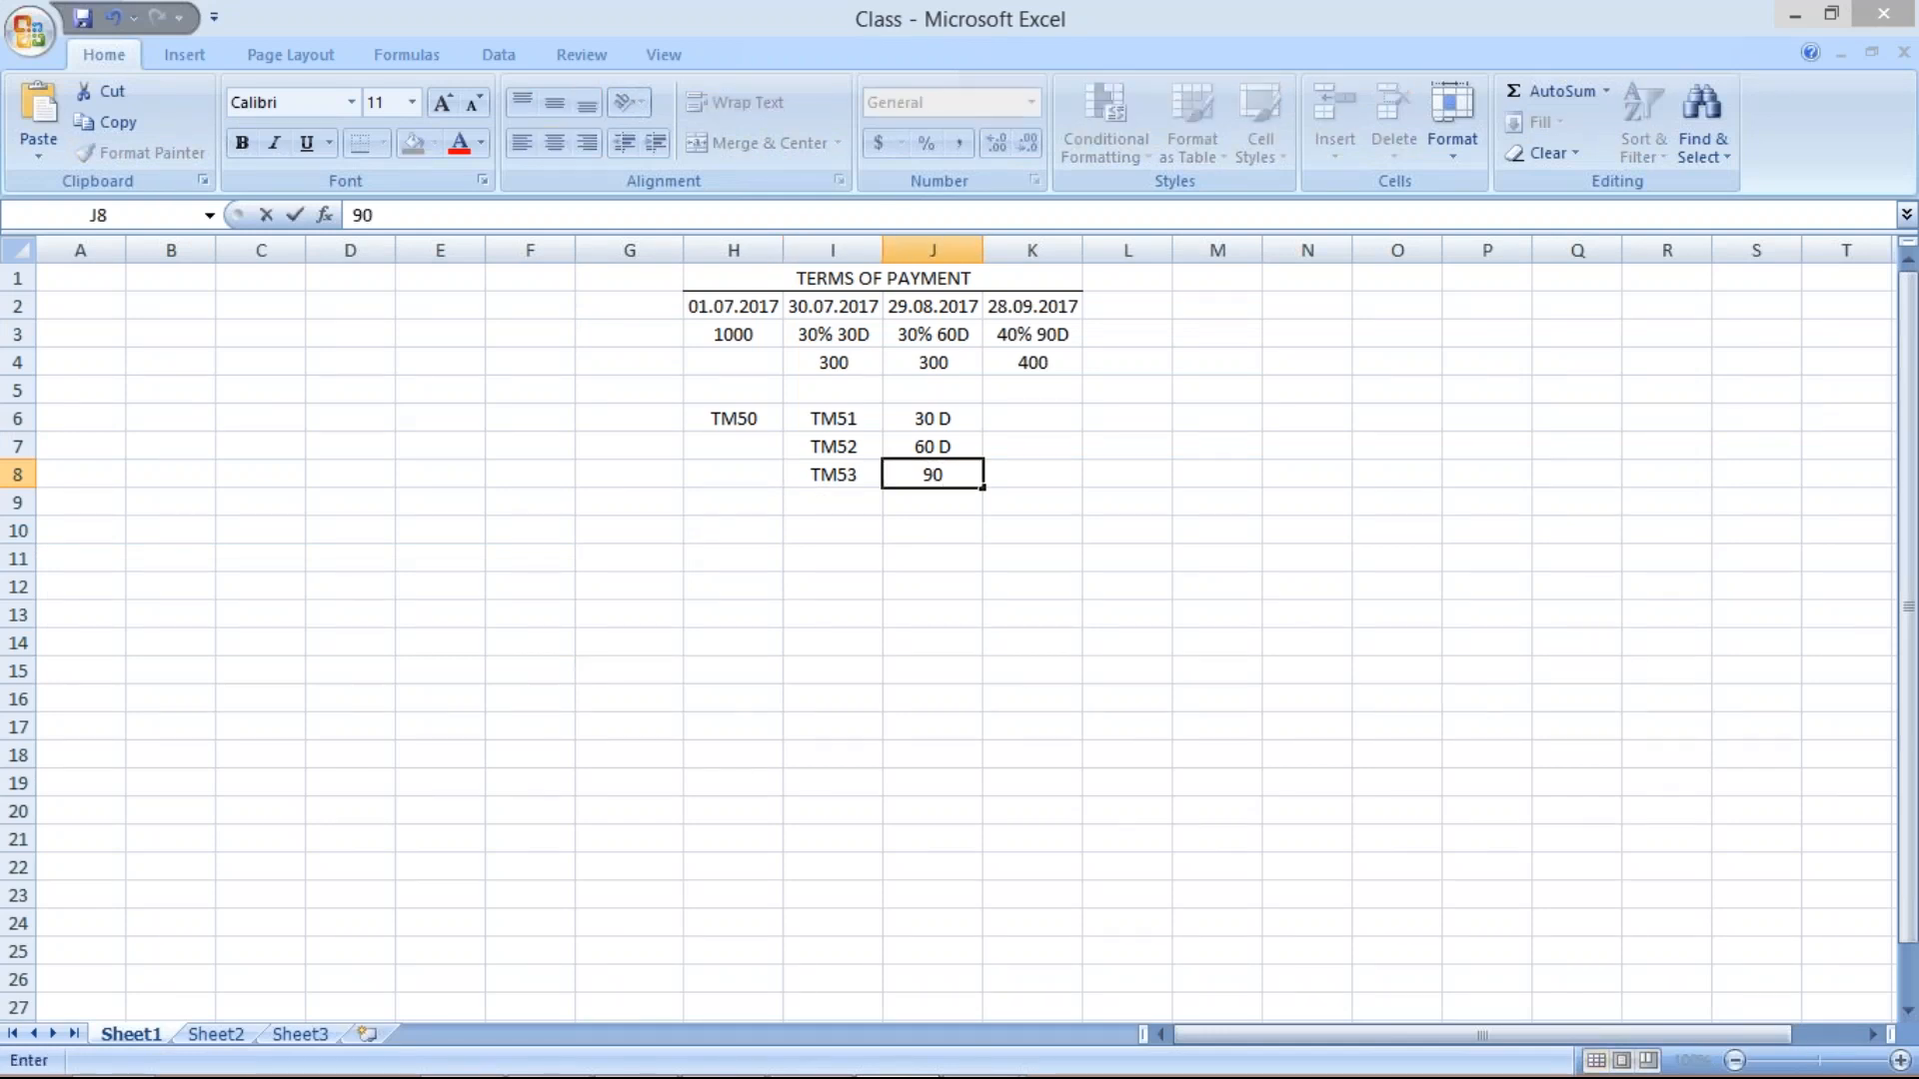
type(" D")
key("Return")
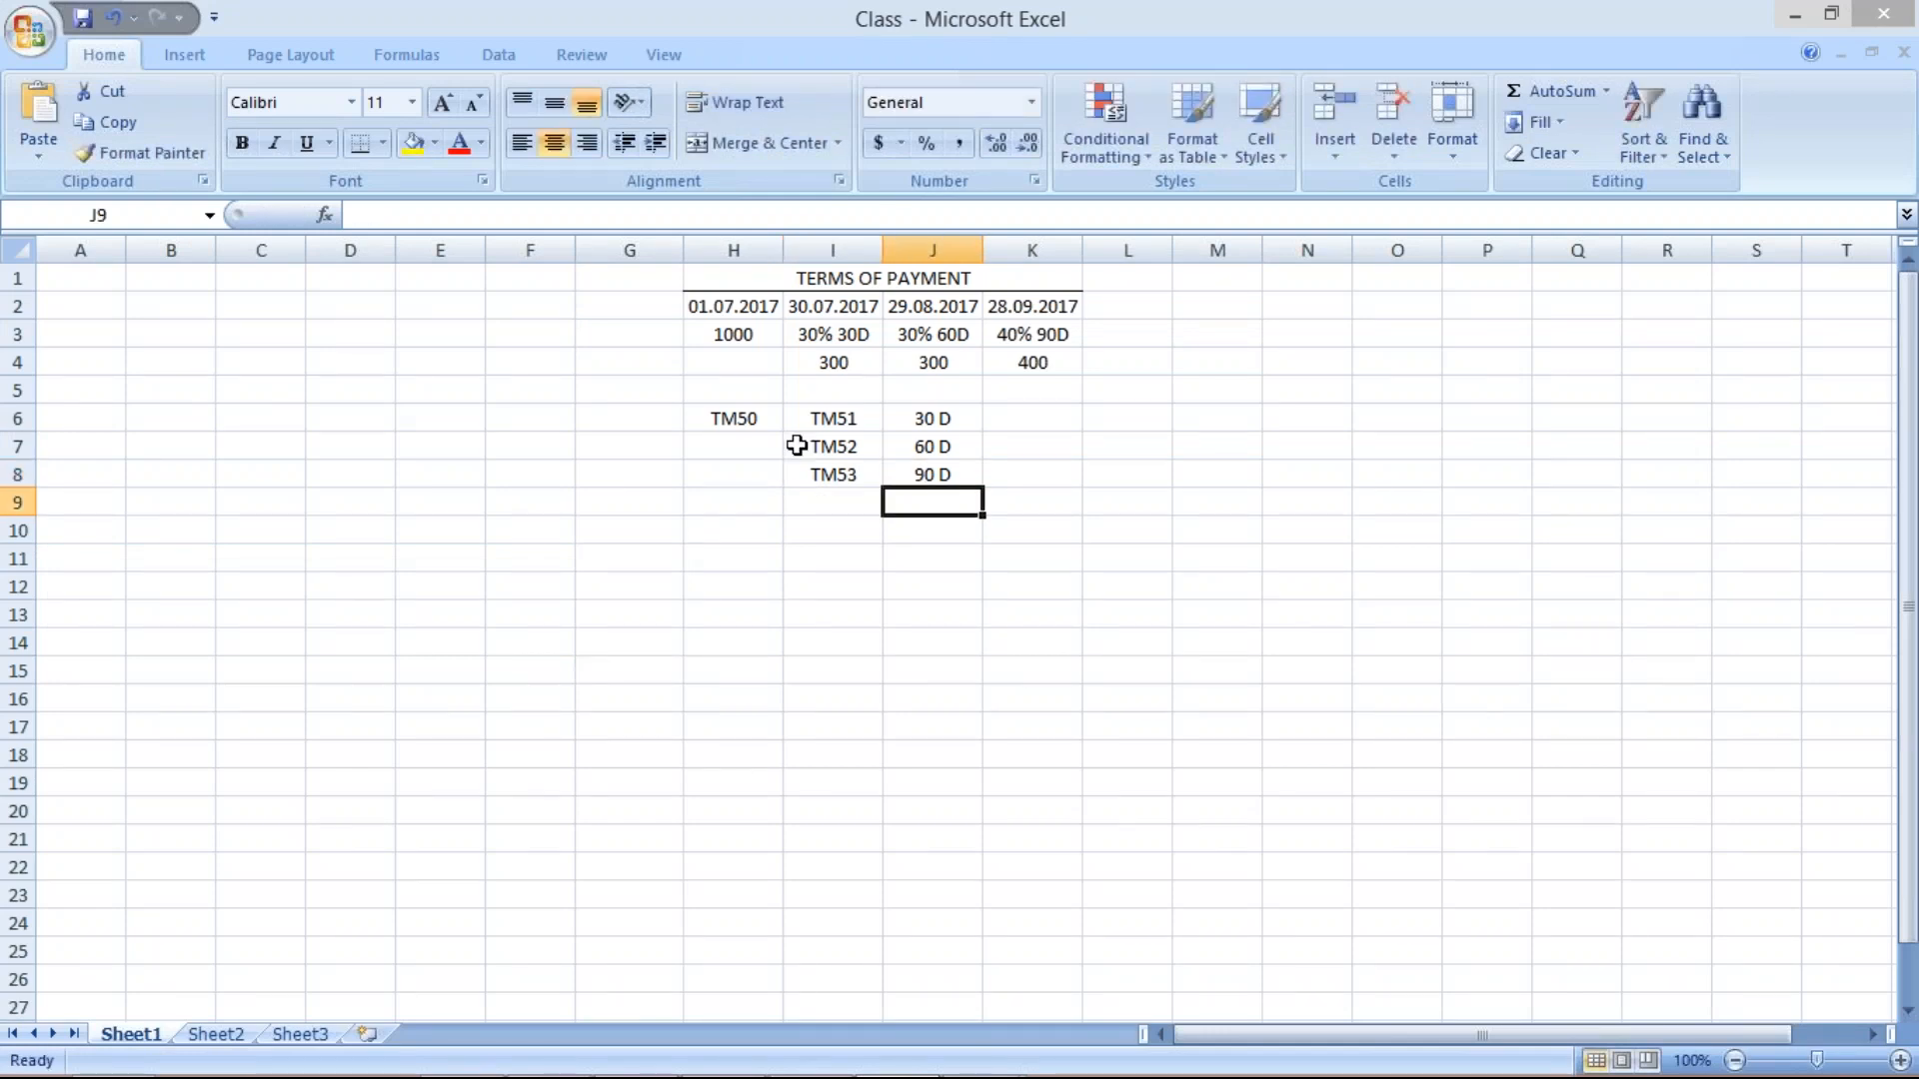
Merge H6:H8 into one middle-aligned TM50 cell beside TM51–TM53.
left_click_drag(748, 418, 746, 468)
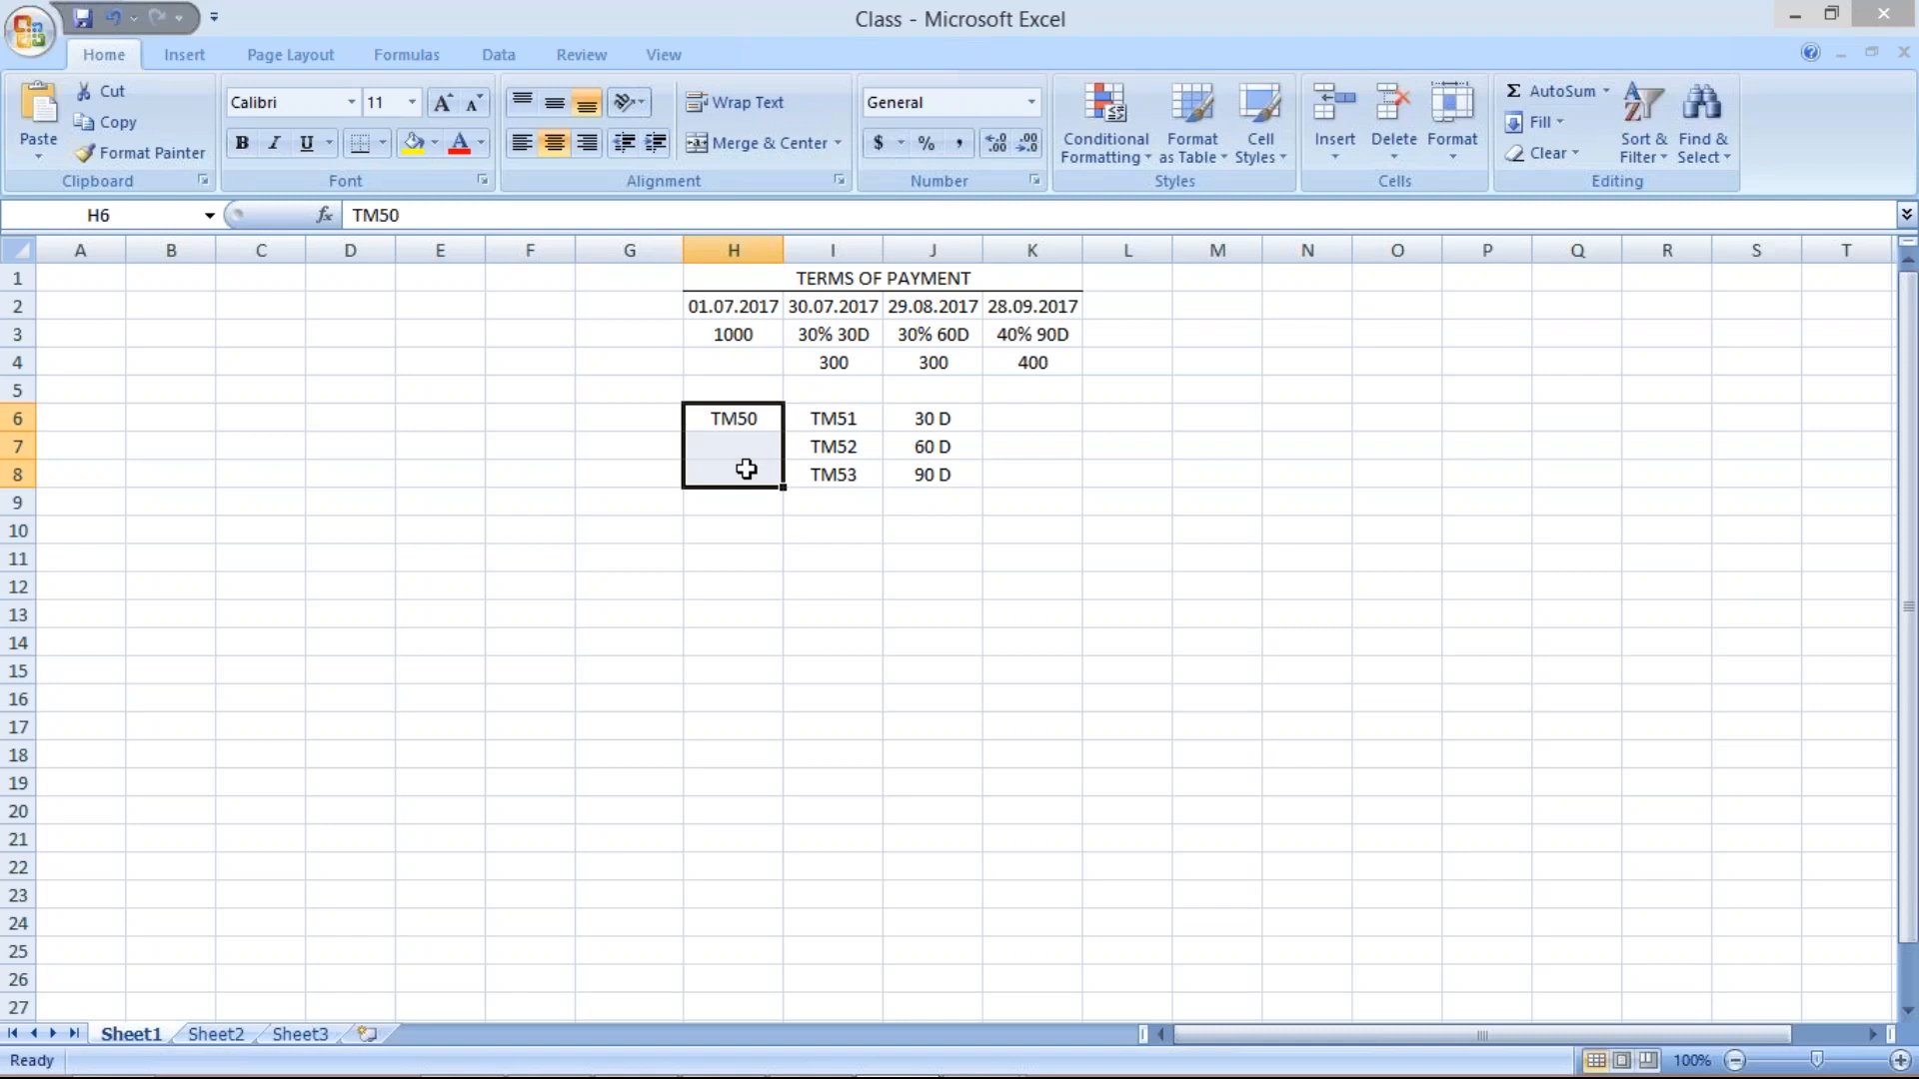
left_click(719, 143)
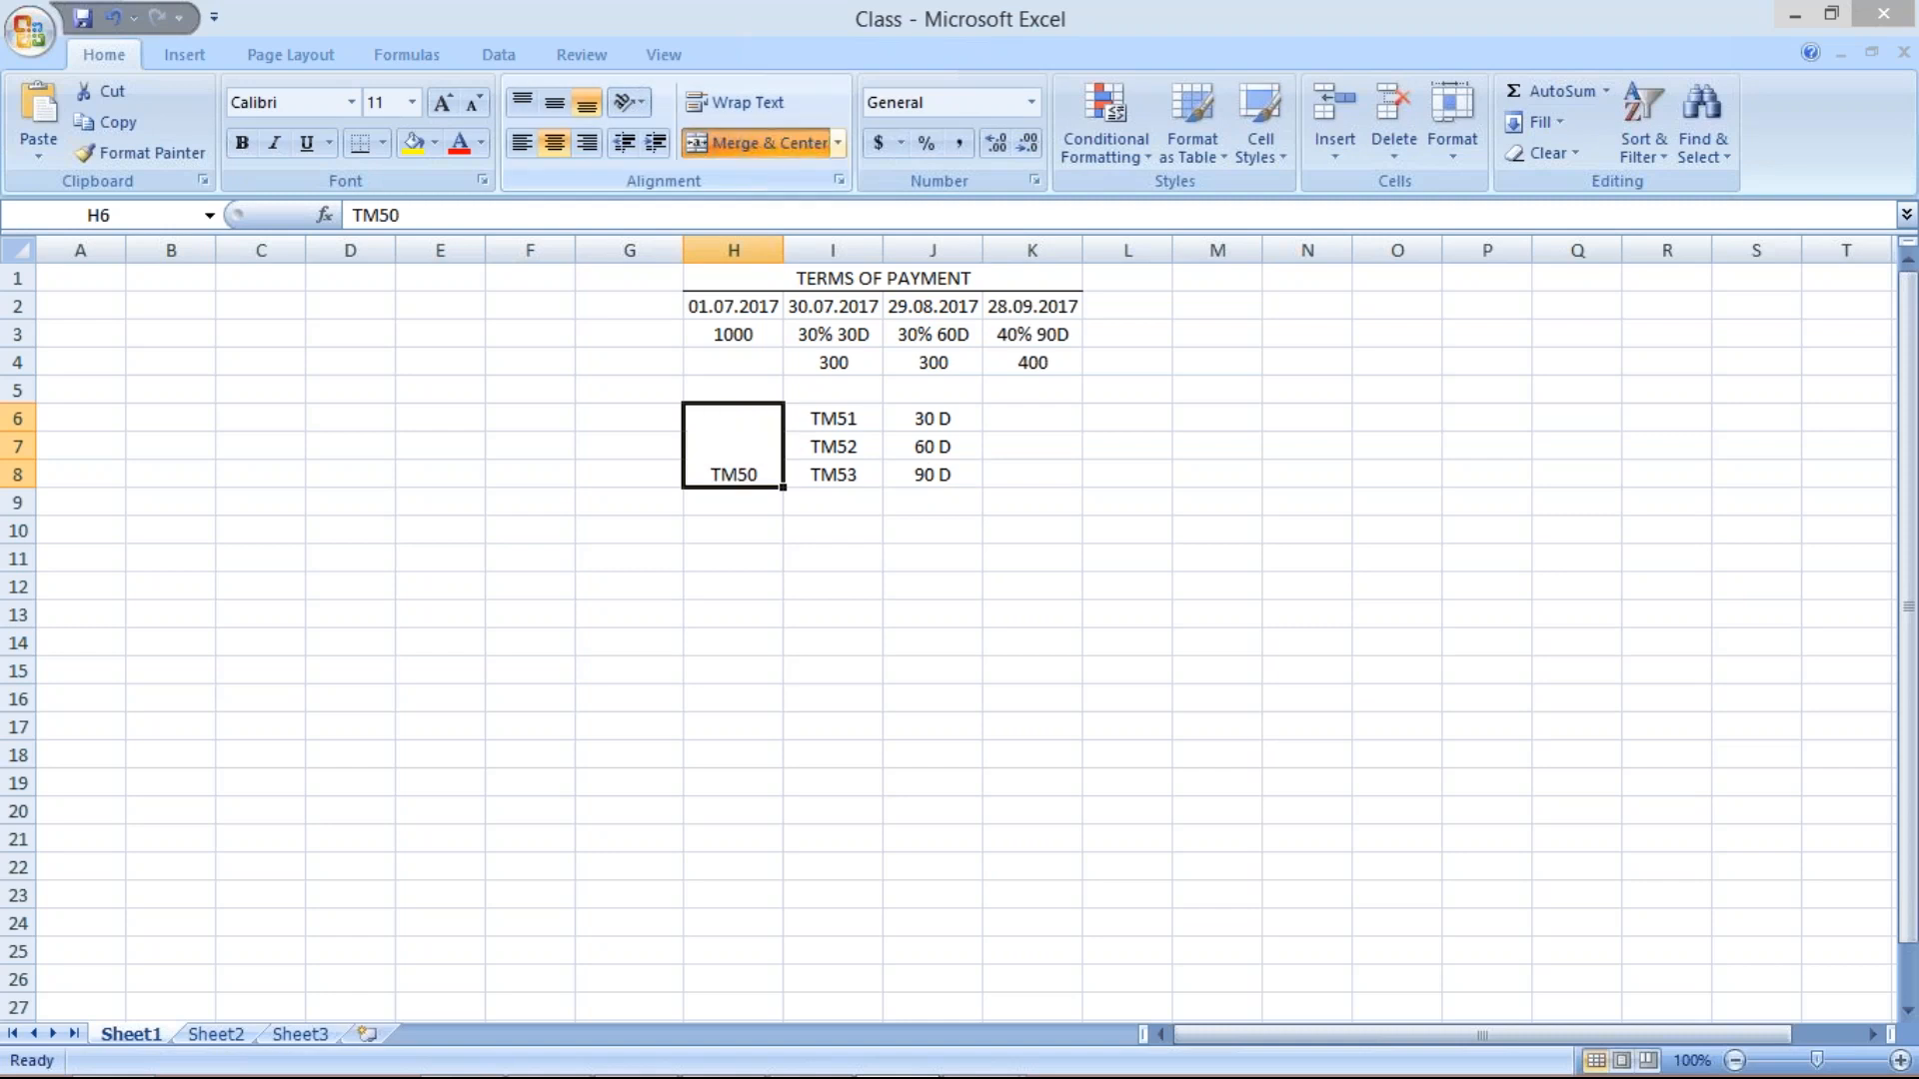
left_click(557, 110)
left_click(994, 673)
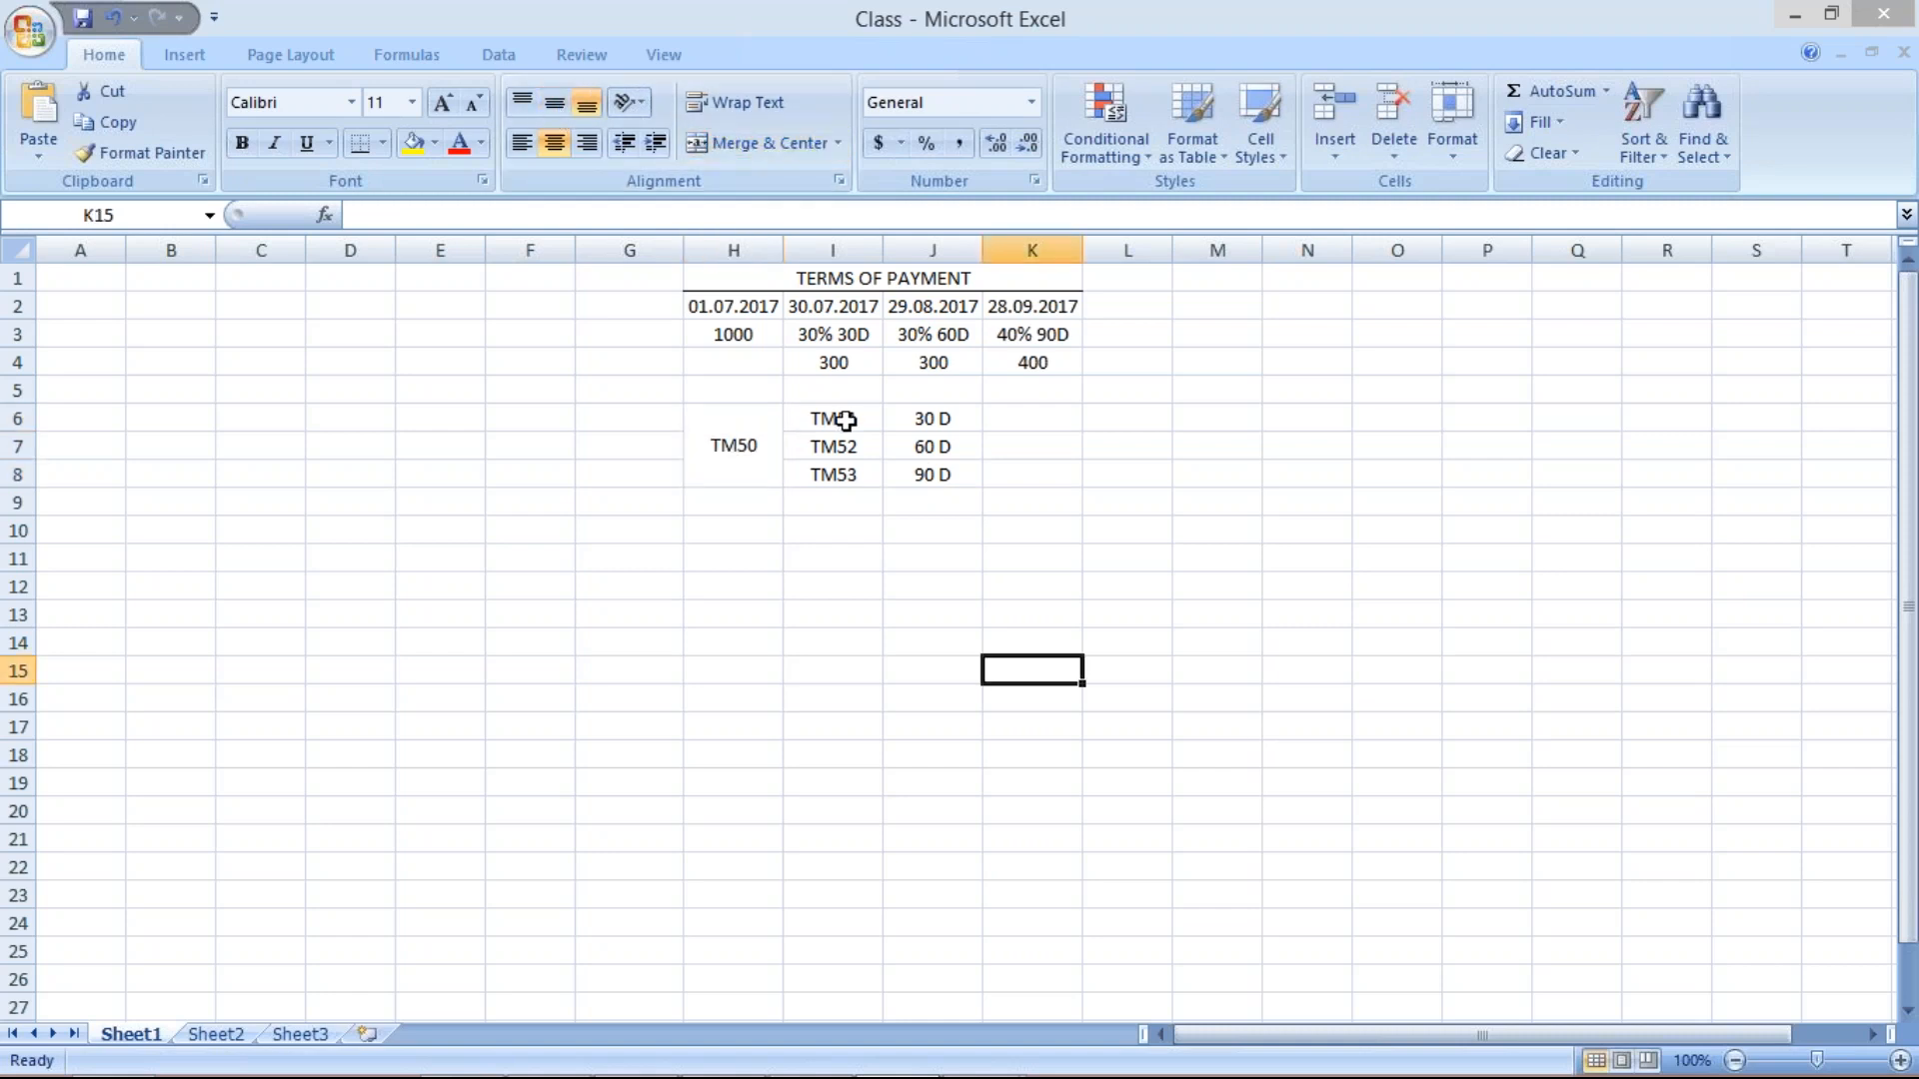
left_click(846, 427)
left_click_drag(846, 427, 849, 481)
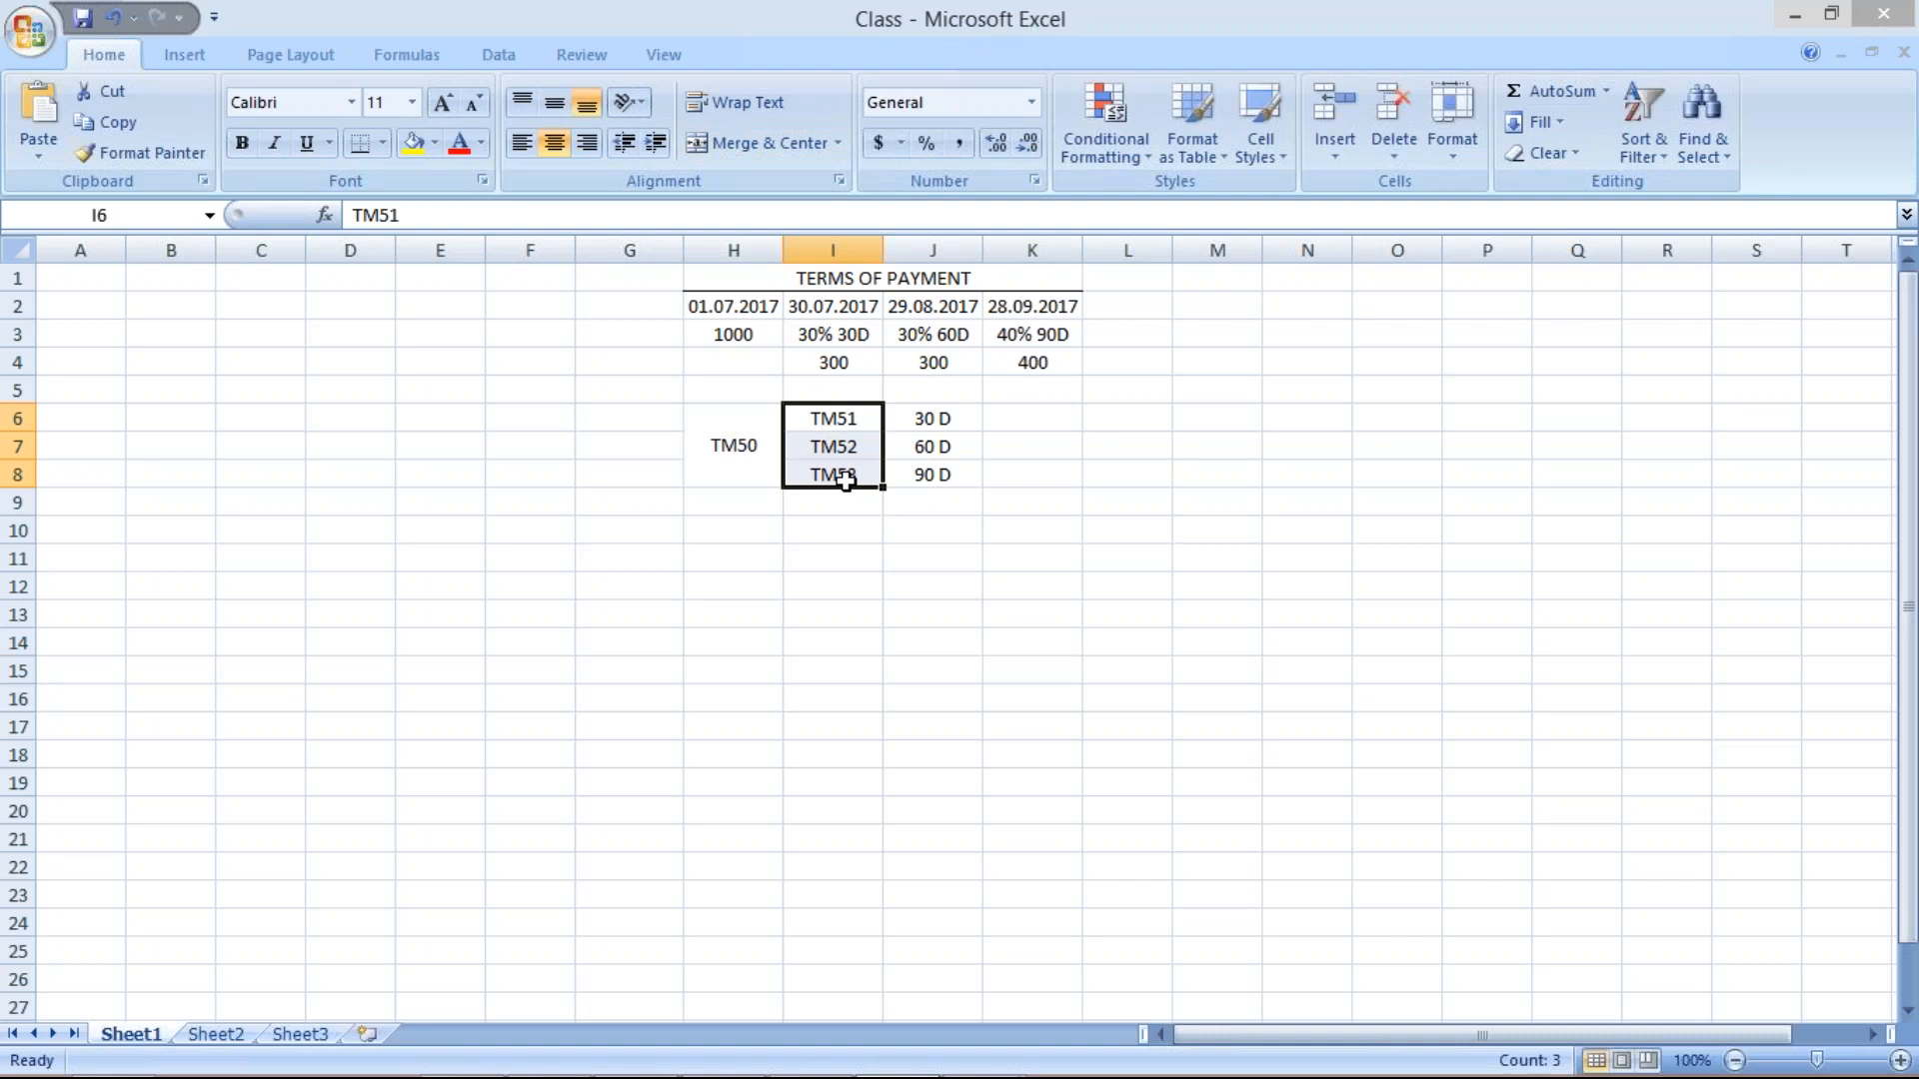
left_click(744, 456)
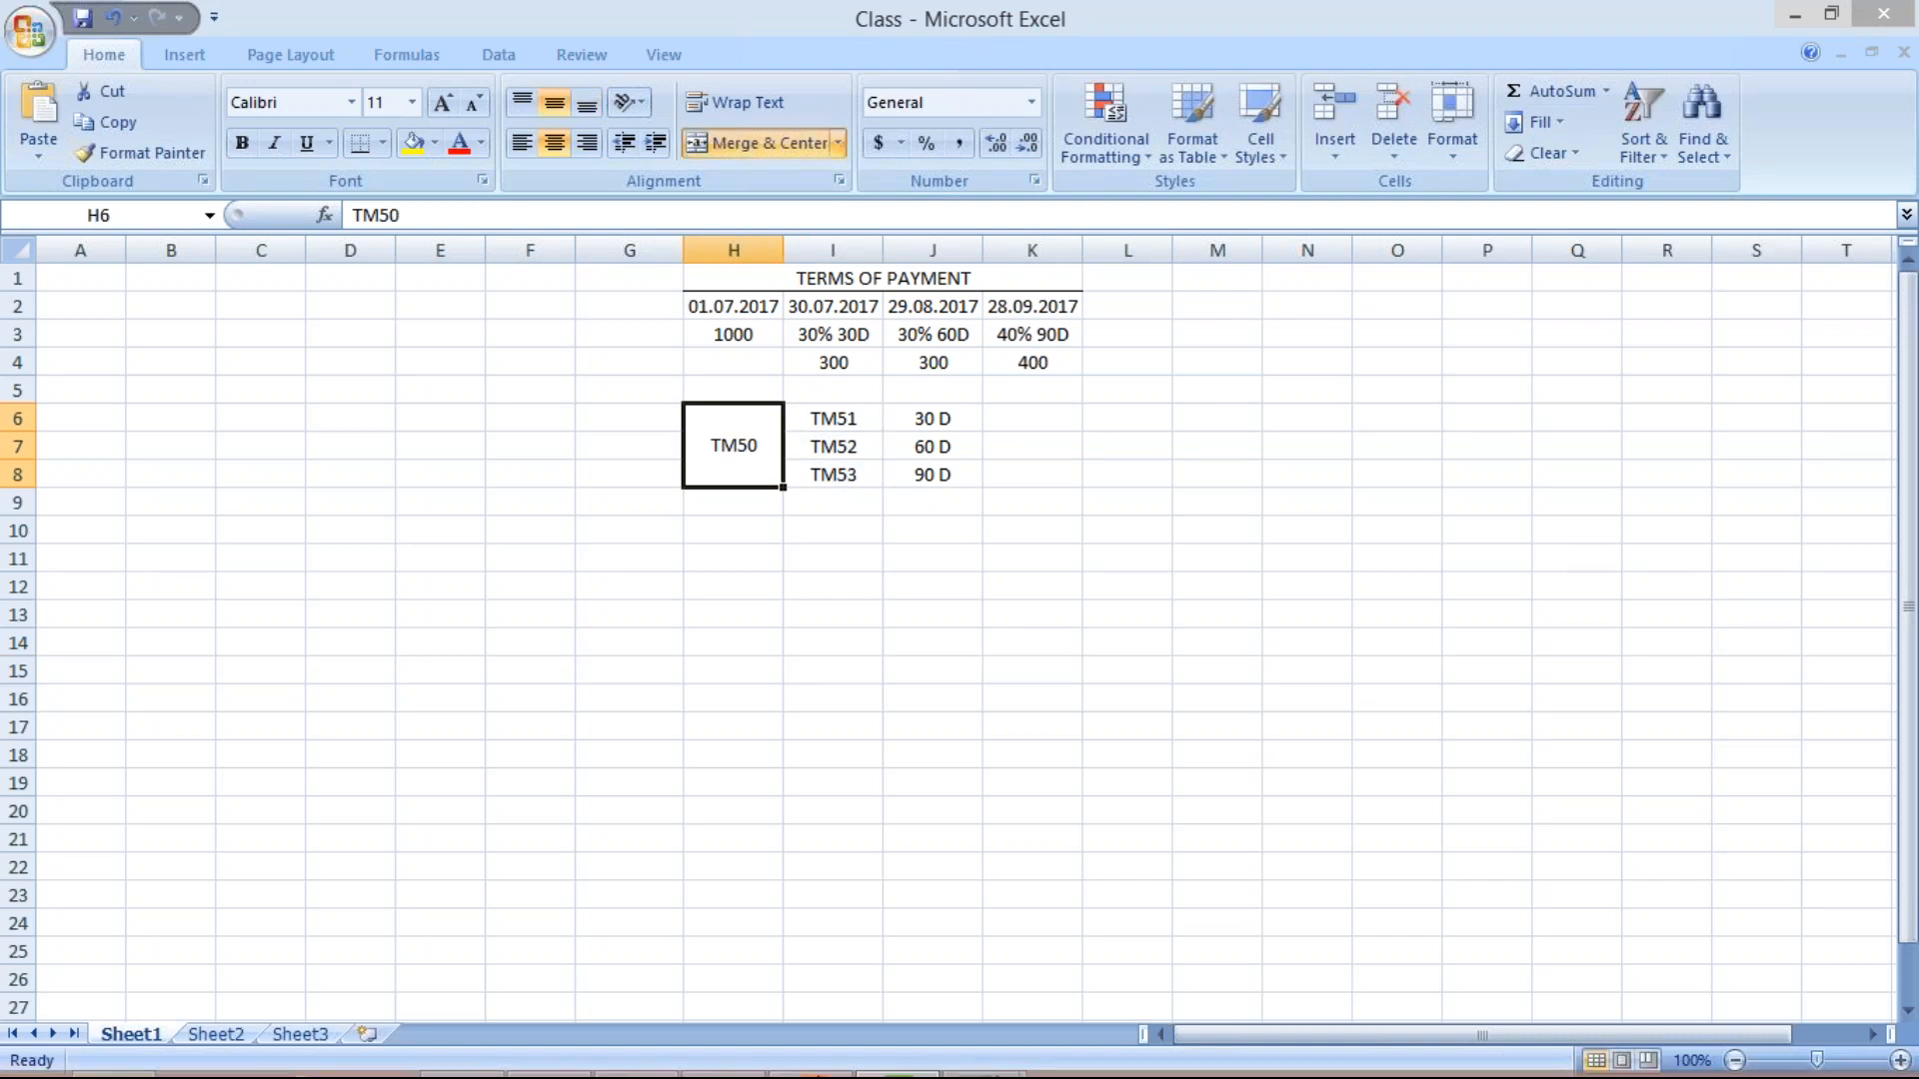
mouse_move(1142, 1060)
left_click(1009, 1055)
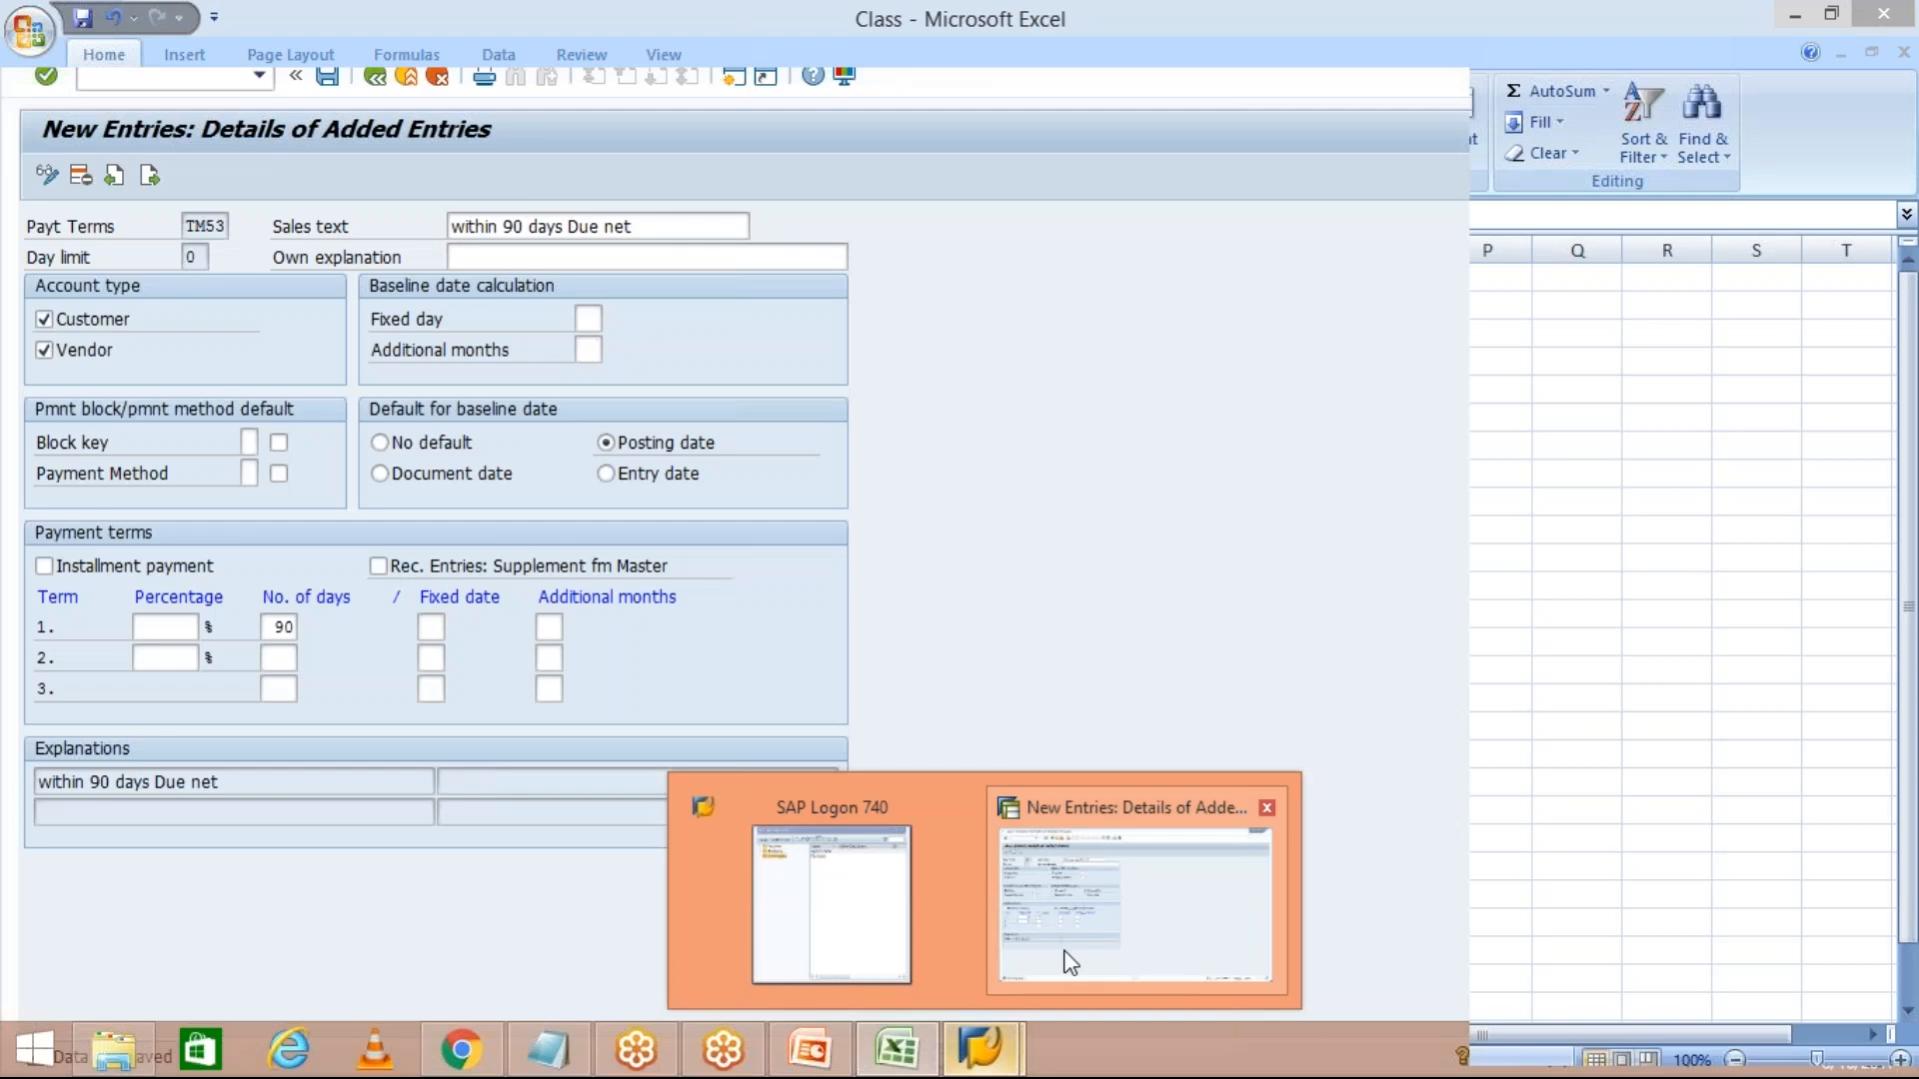
Run OBB9 as a fresh transaction to reach the holdback/retainage terms overview.
left_click(1070, 962)
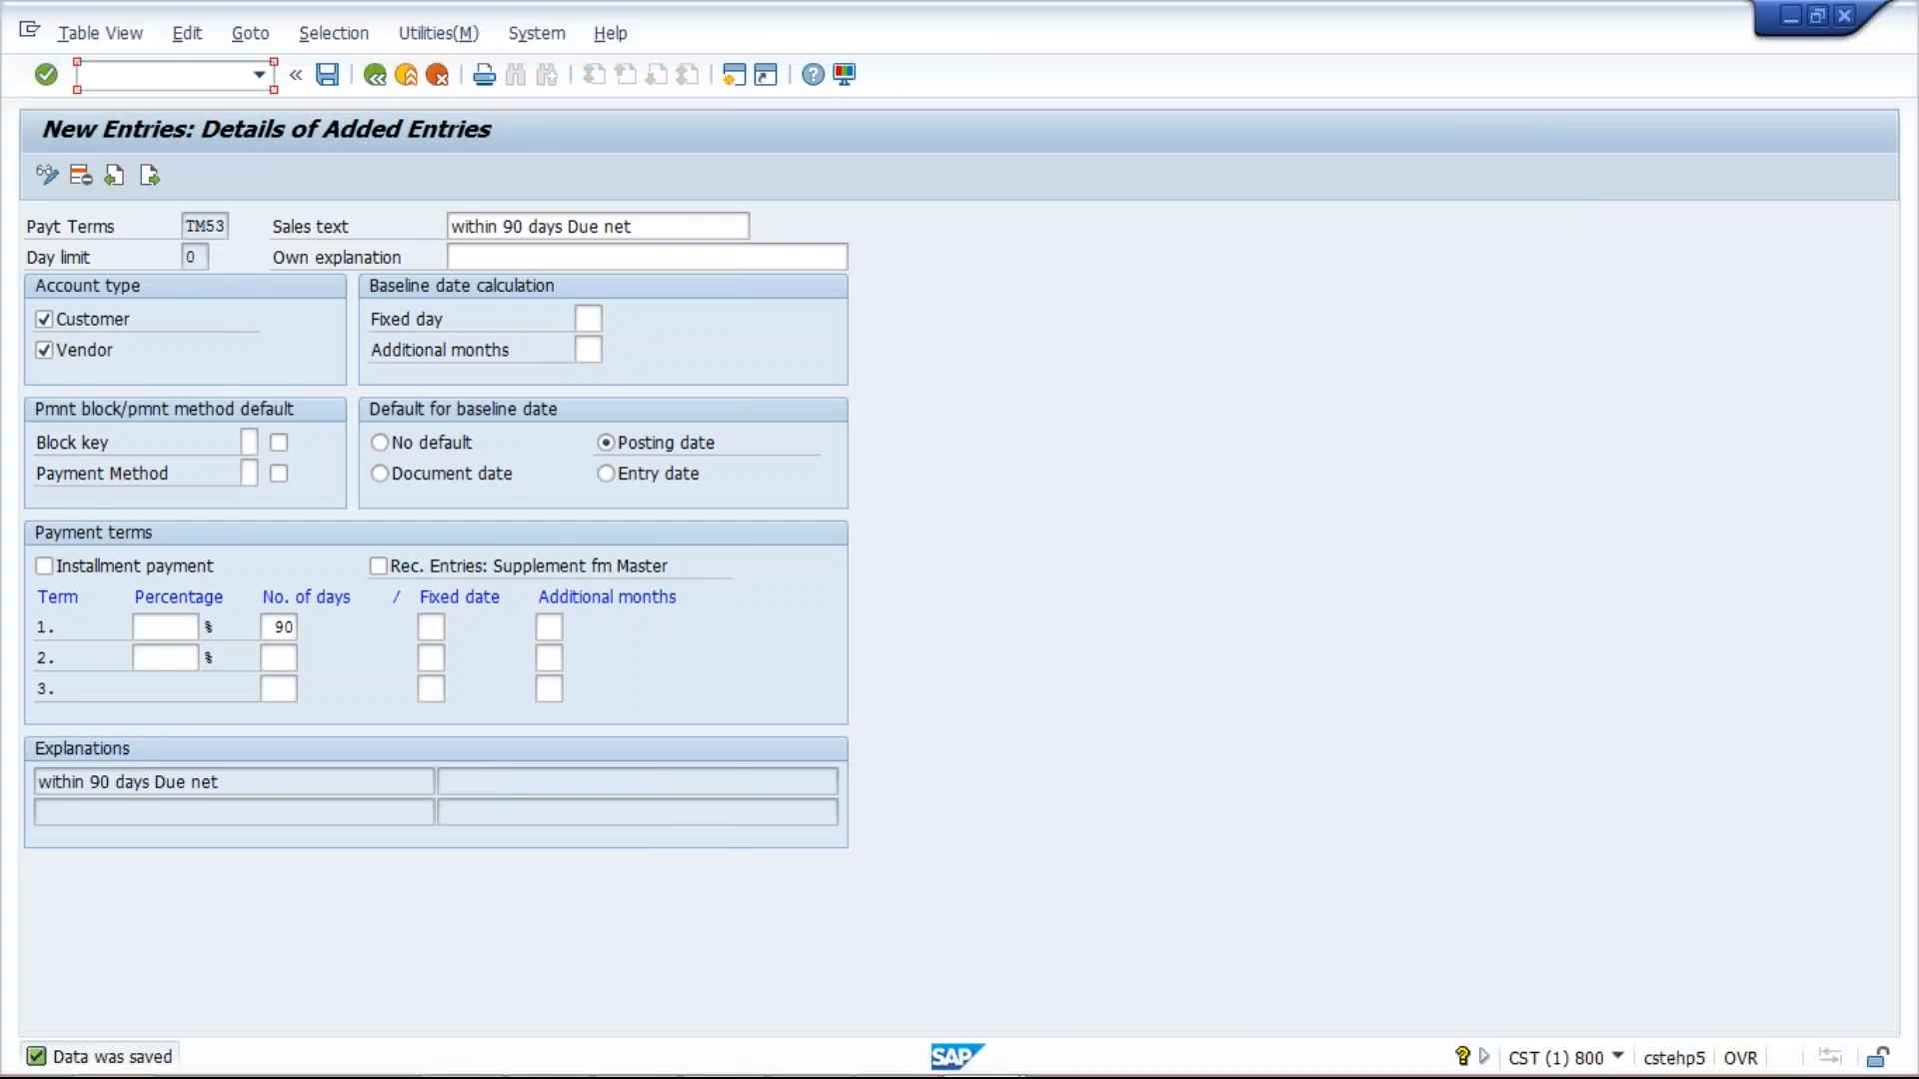
type("OBB9")
key("Return")
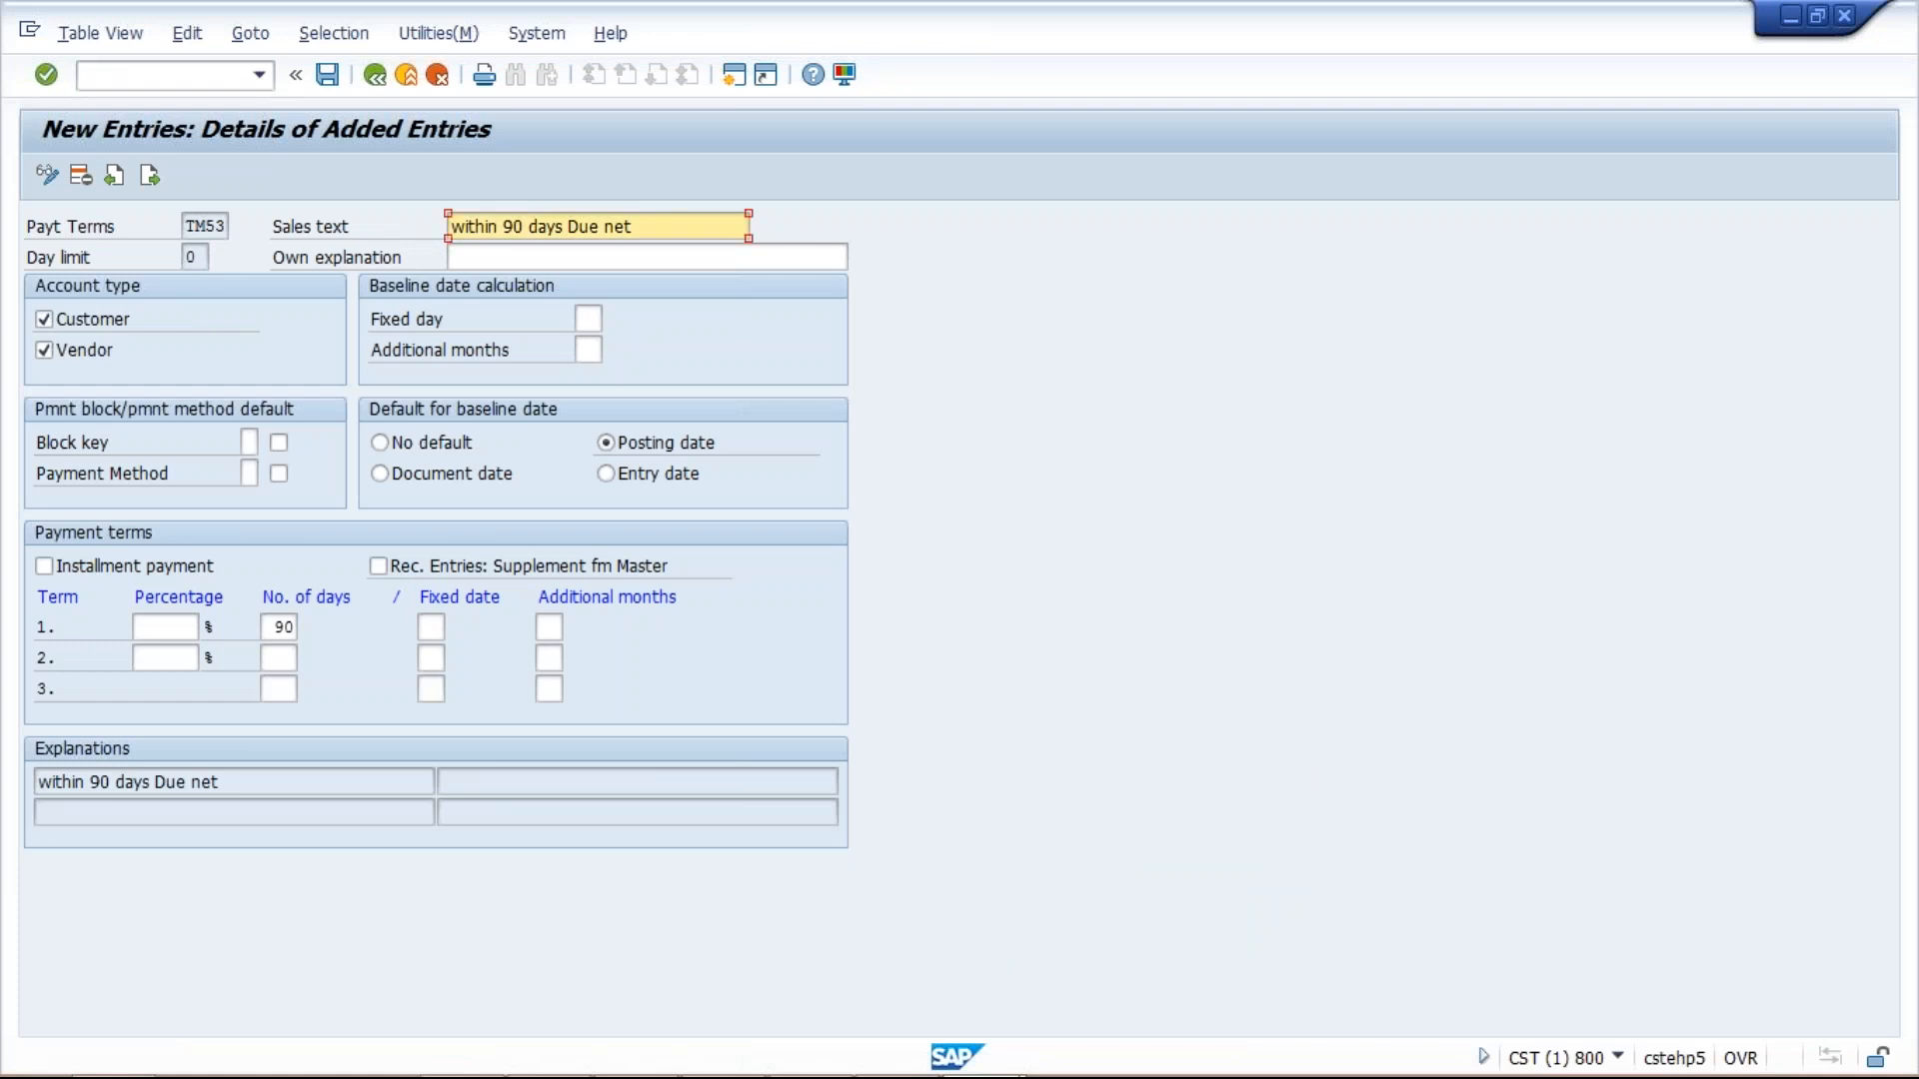
left_click(160, 75)
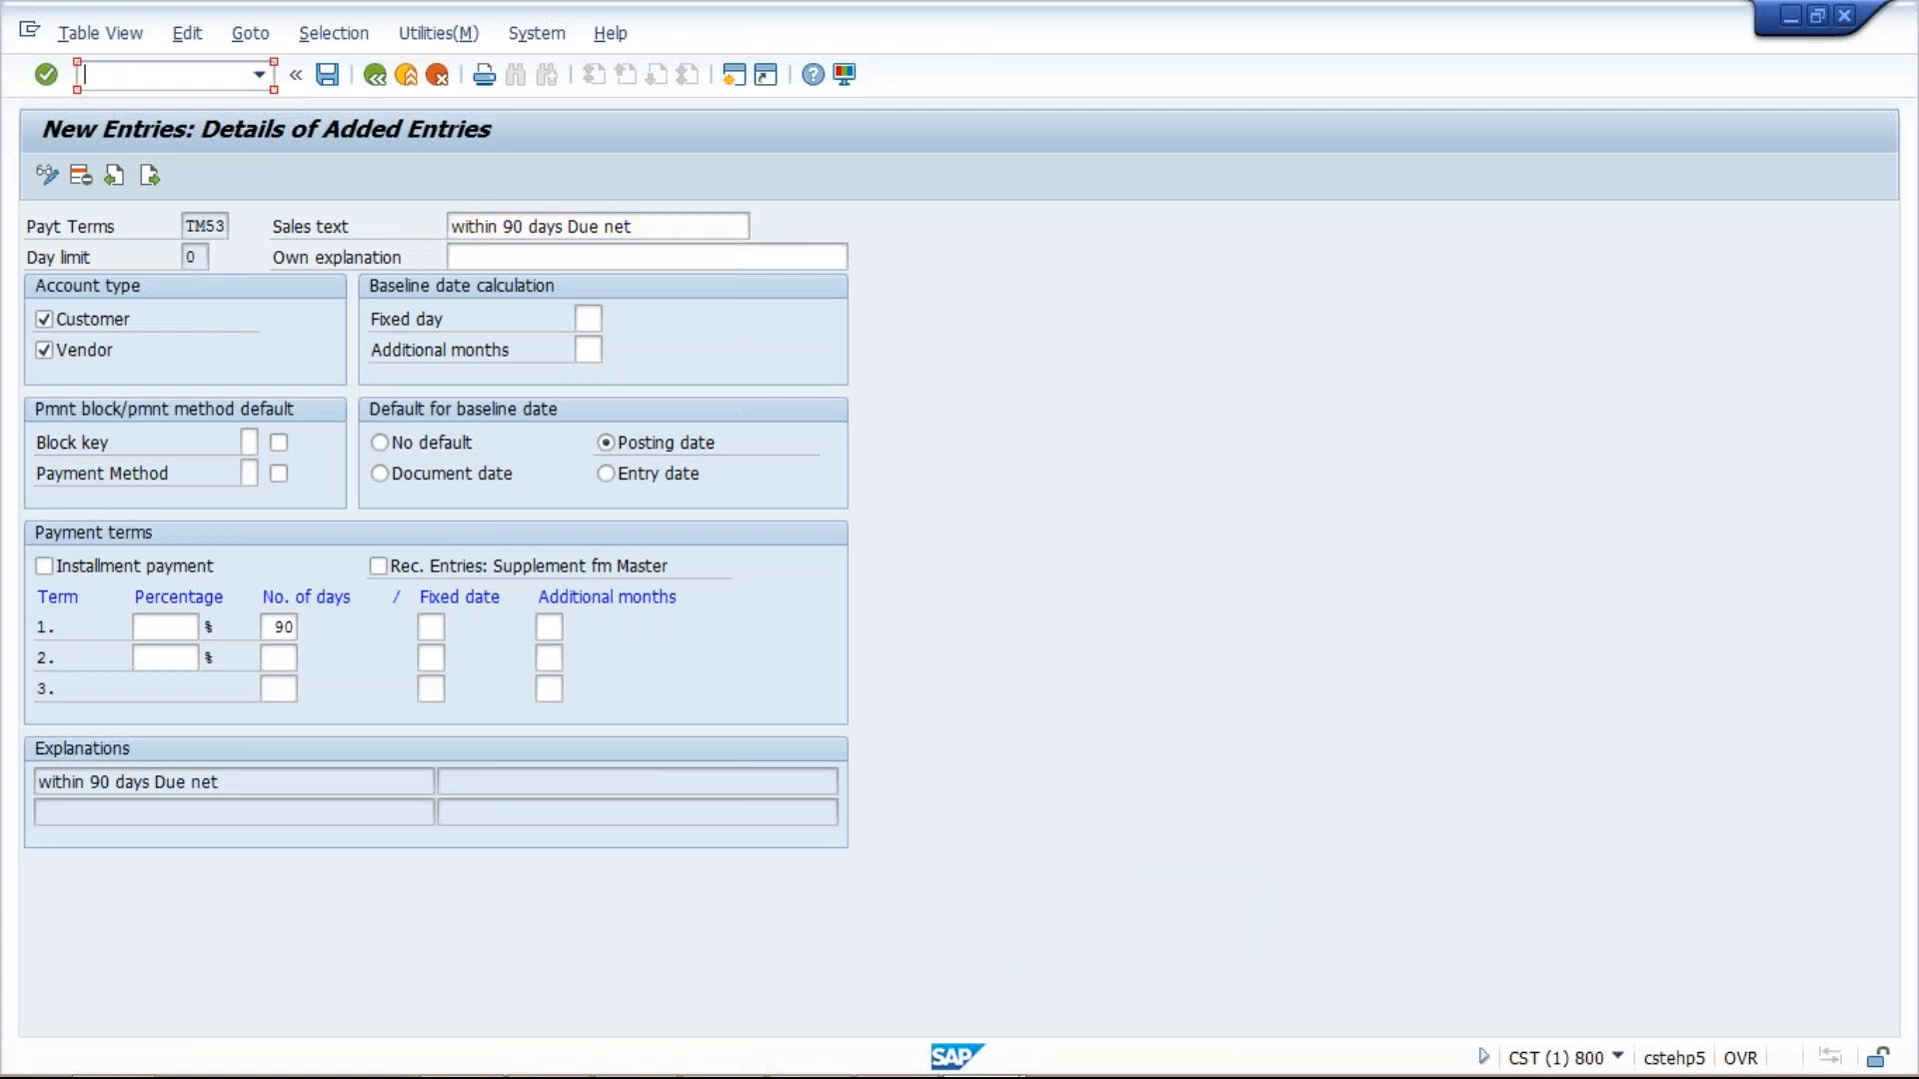
type("OBB9")
type("/")
type("n")
key("Return")
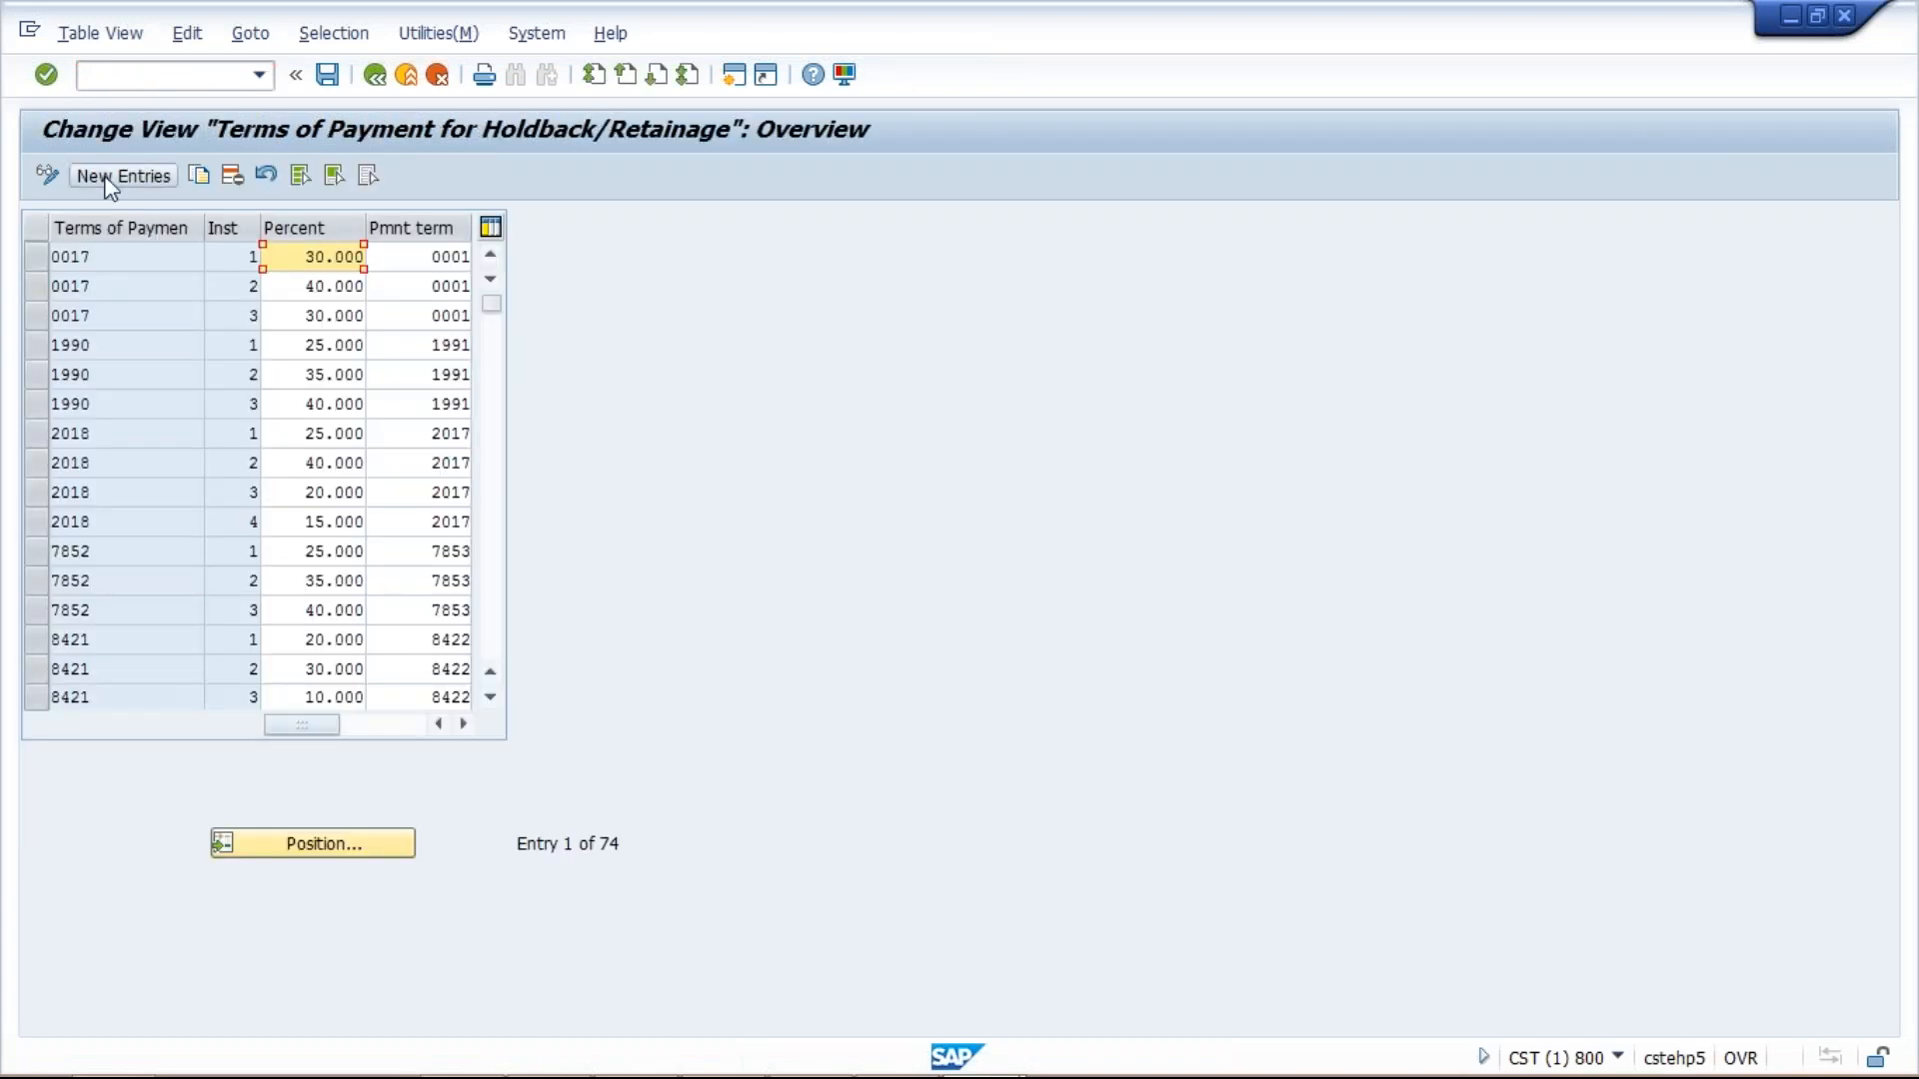
Add new entry row 1: TM50, installment 1, 30 percent, payment term TM51.
left_click(110, 180)
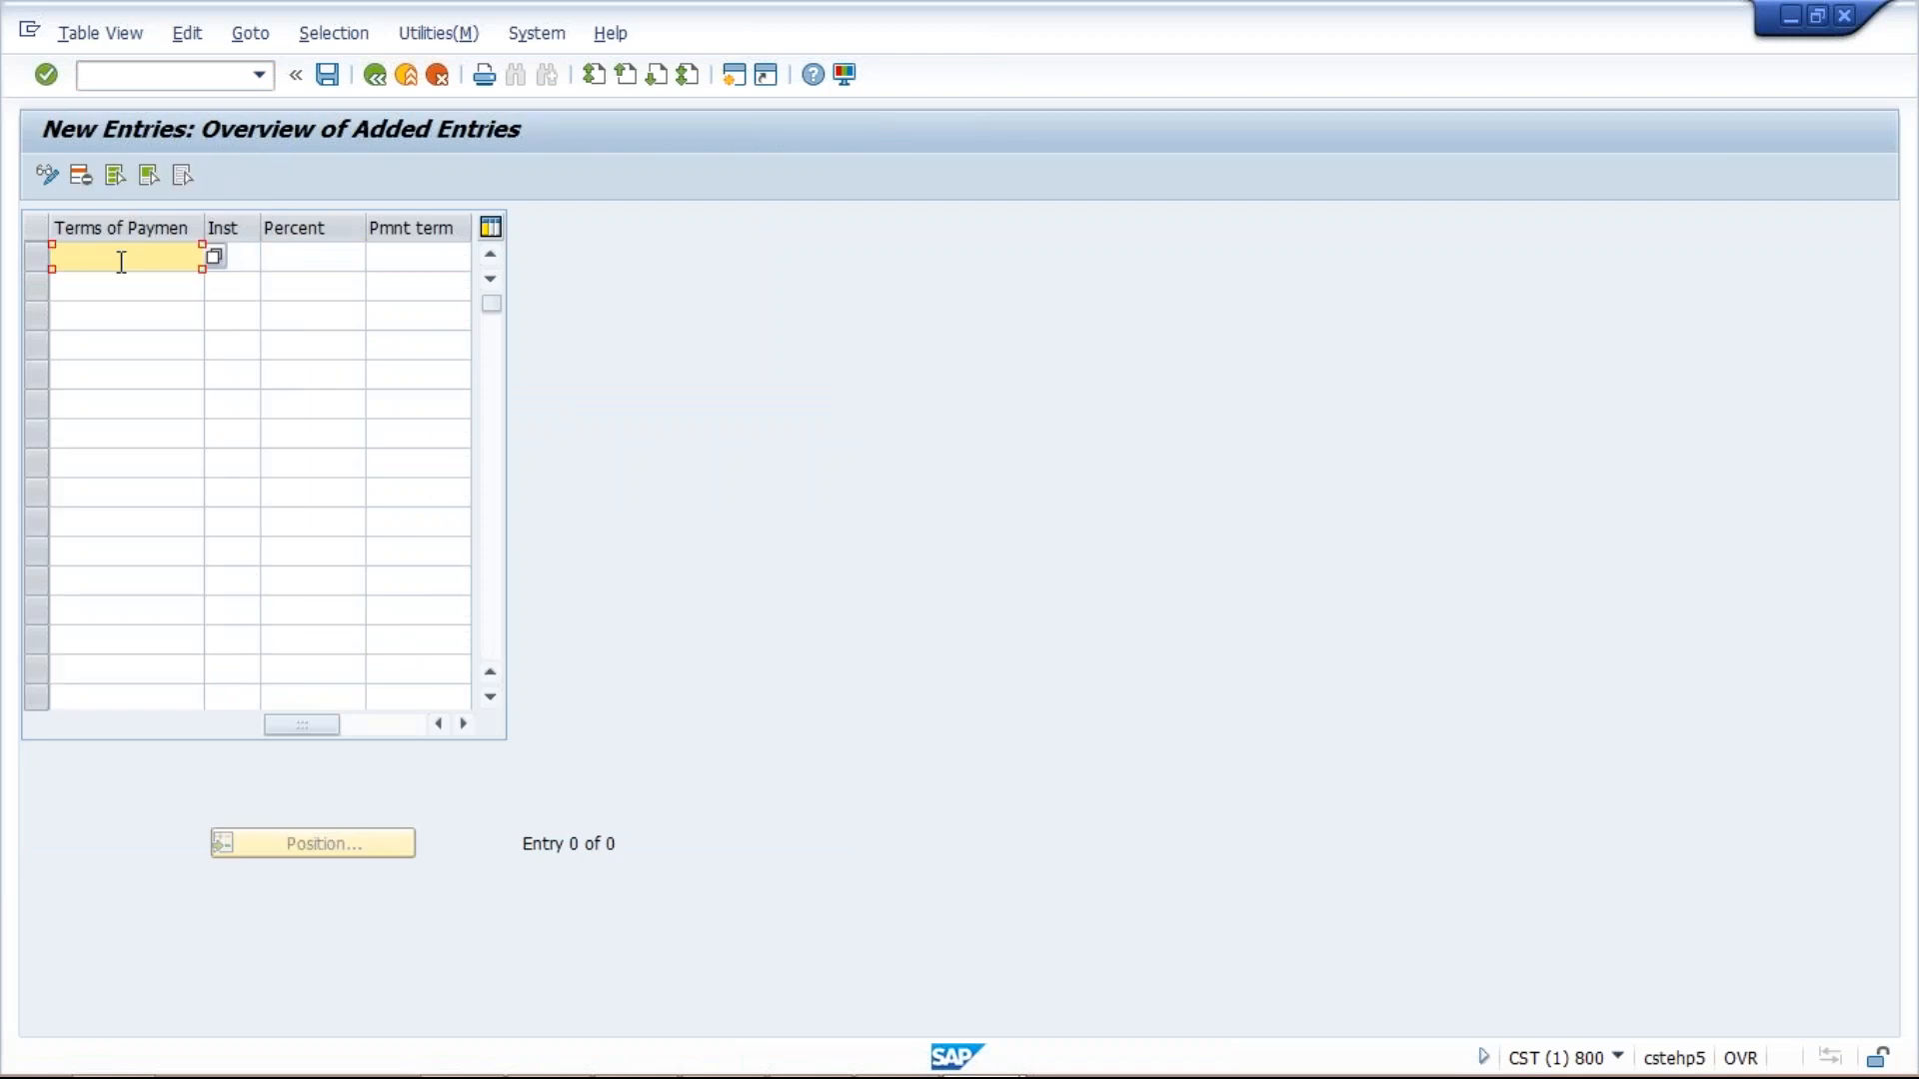
type("TM50")
left_click(250, 259)
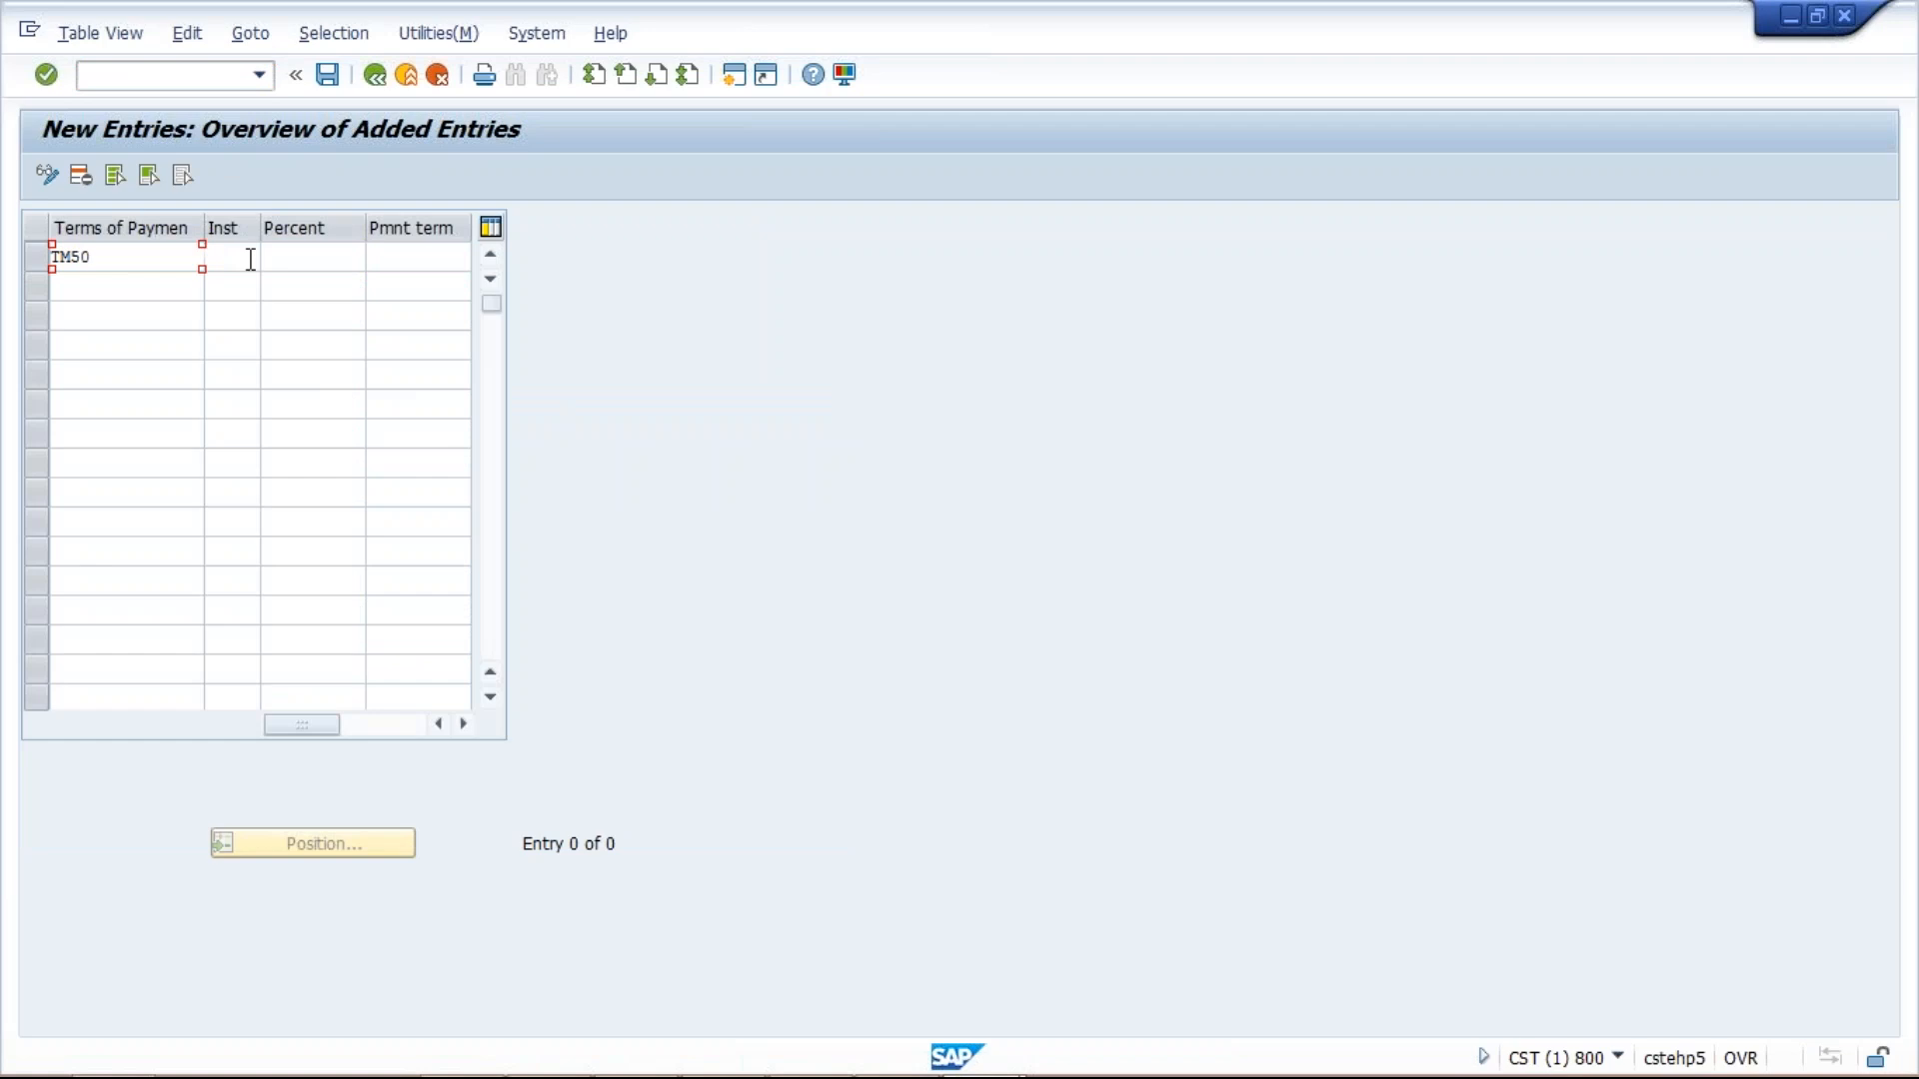
type("1")
left_click(322, 256)
type("30")
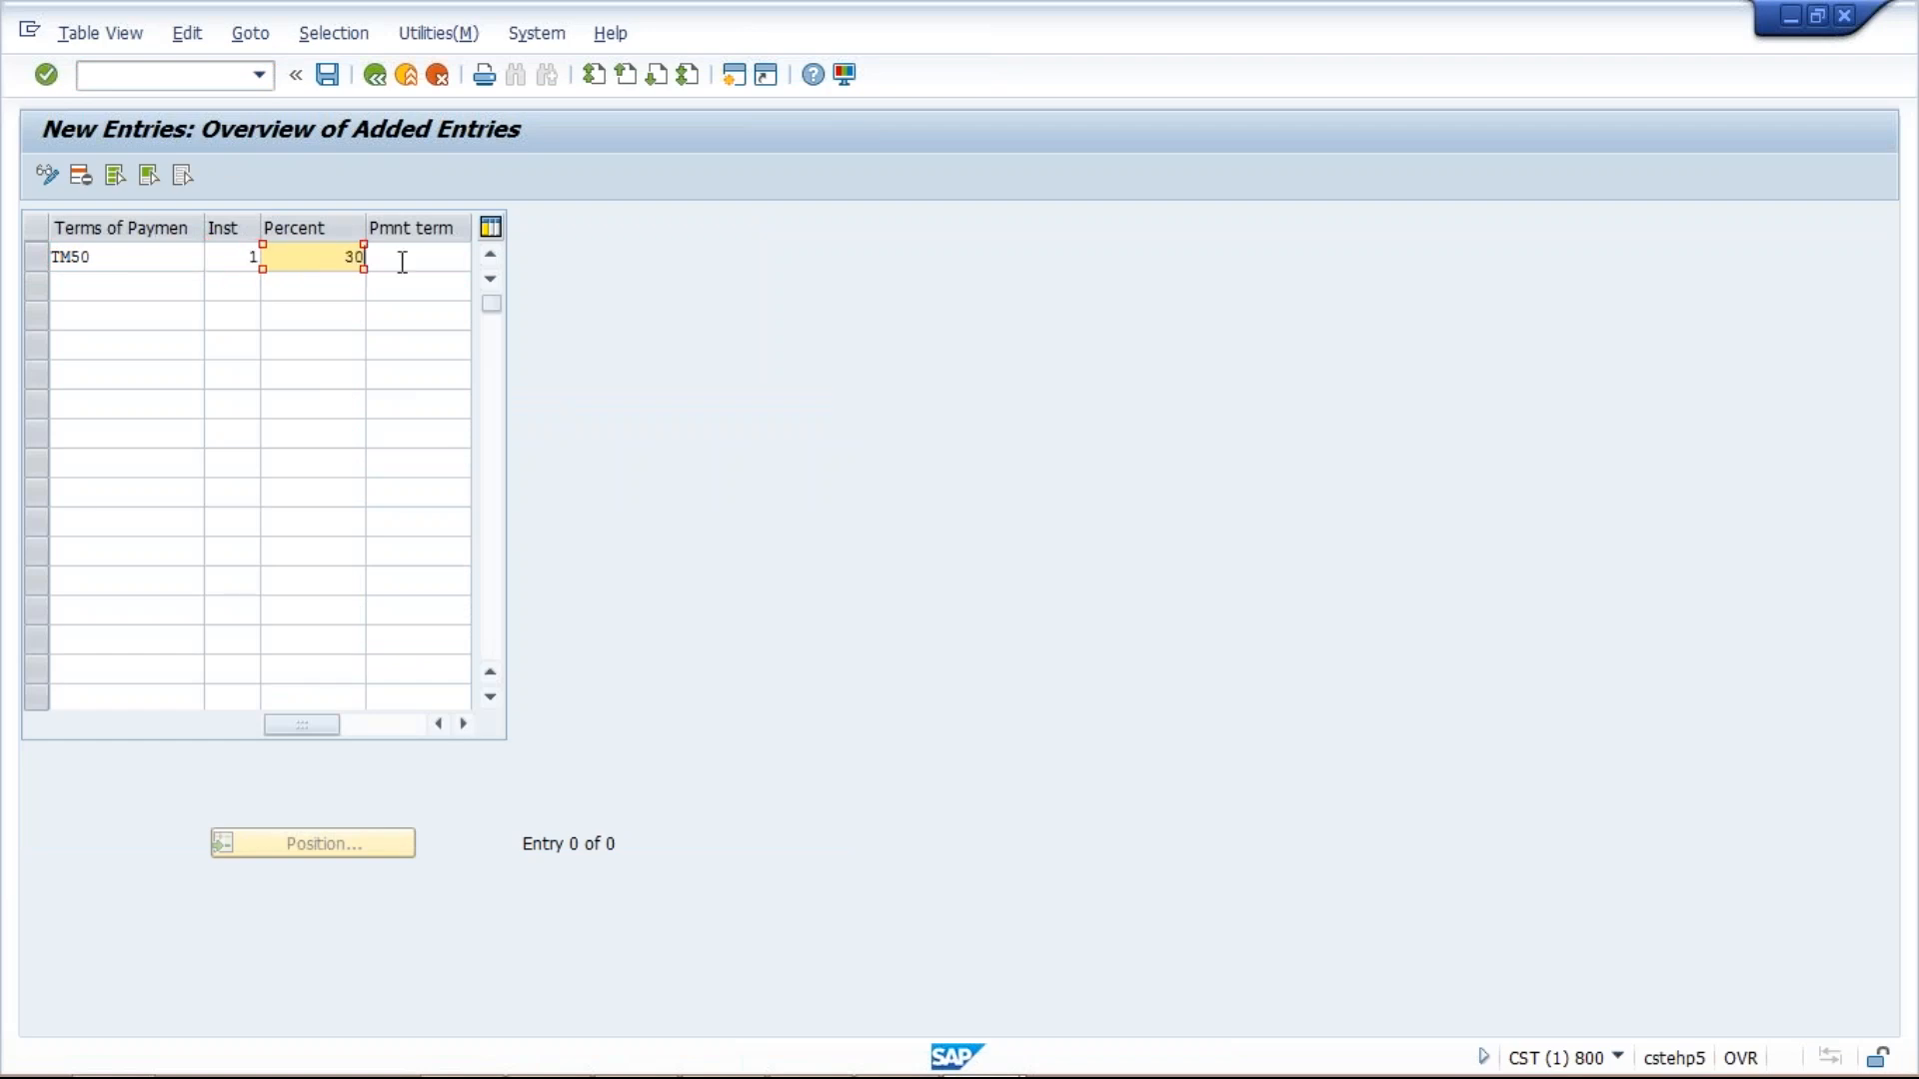
left_click(404, 262)
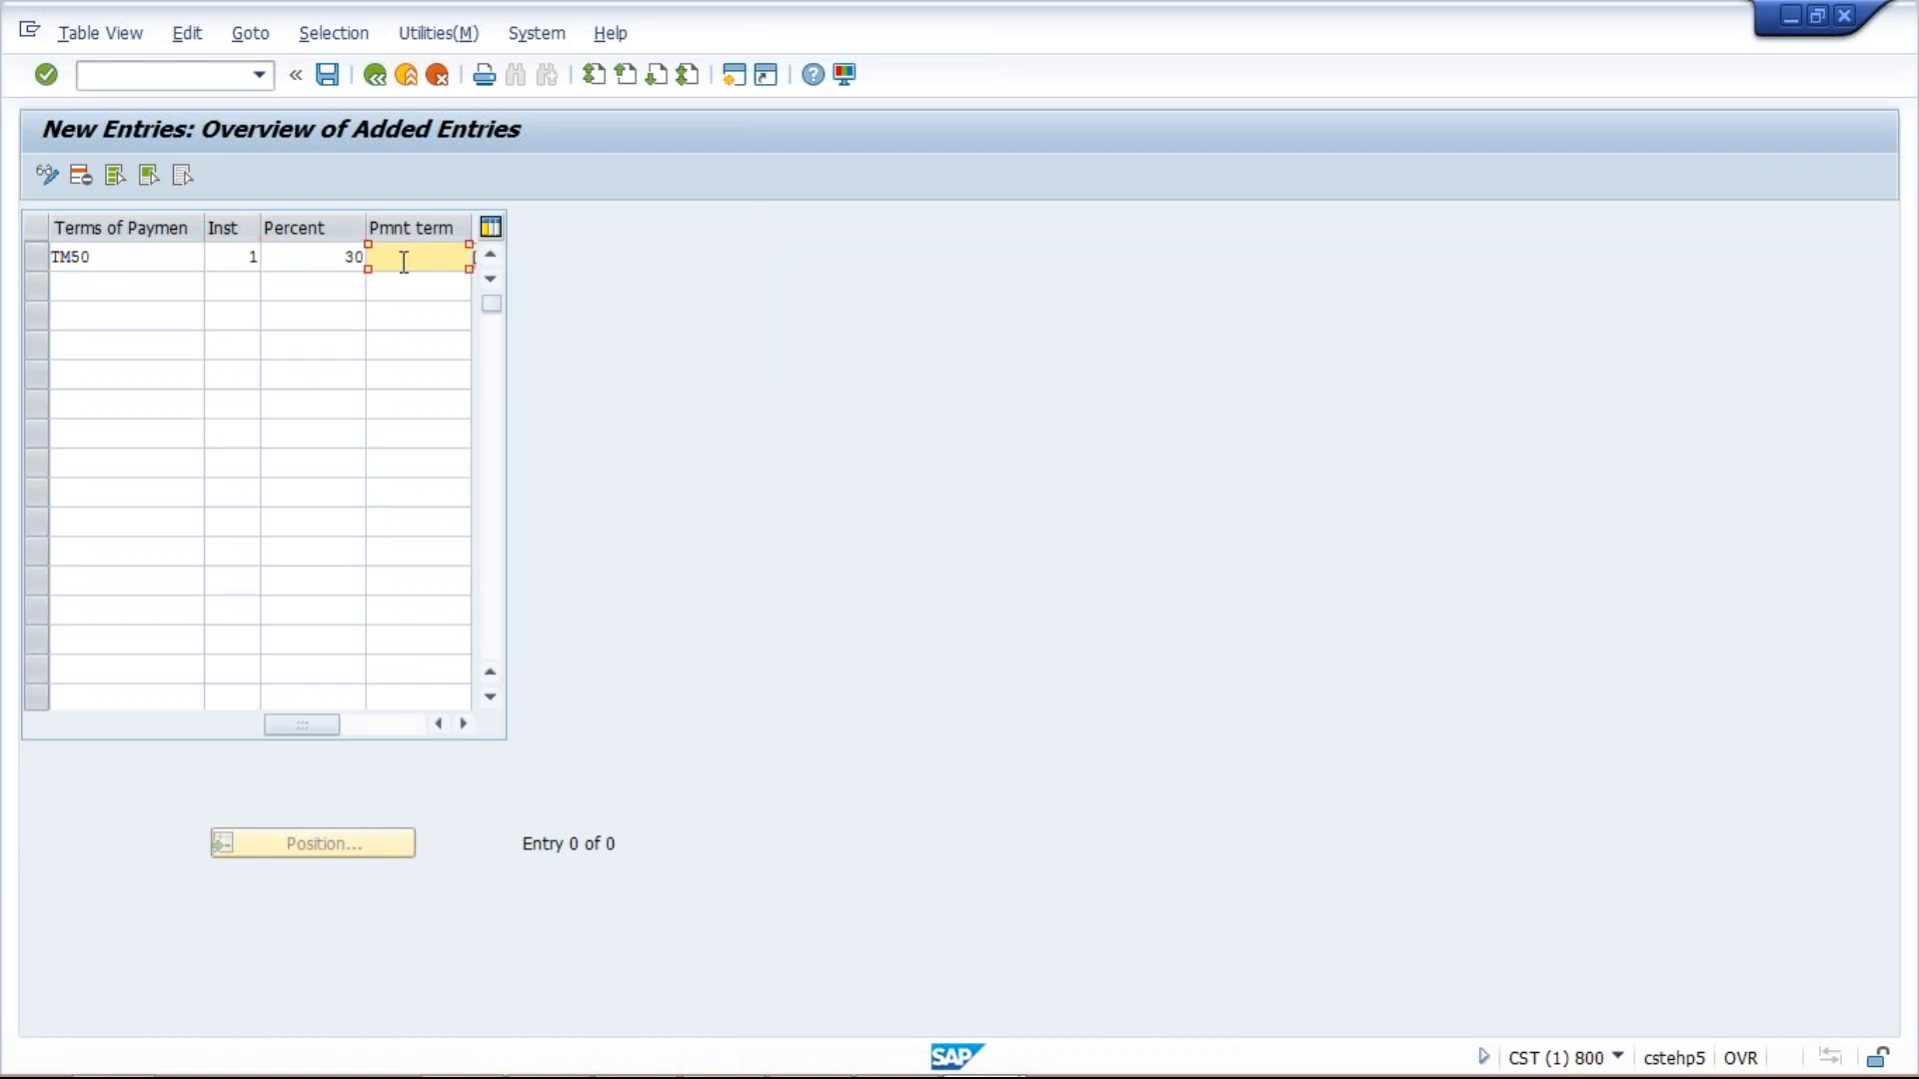
type("TM51")
Check the Excel payment terms sheet, then return to SAP and start row 2.
mouse_move(919, 1067)
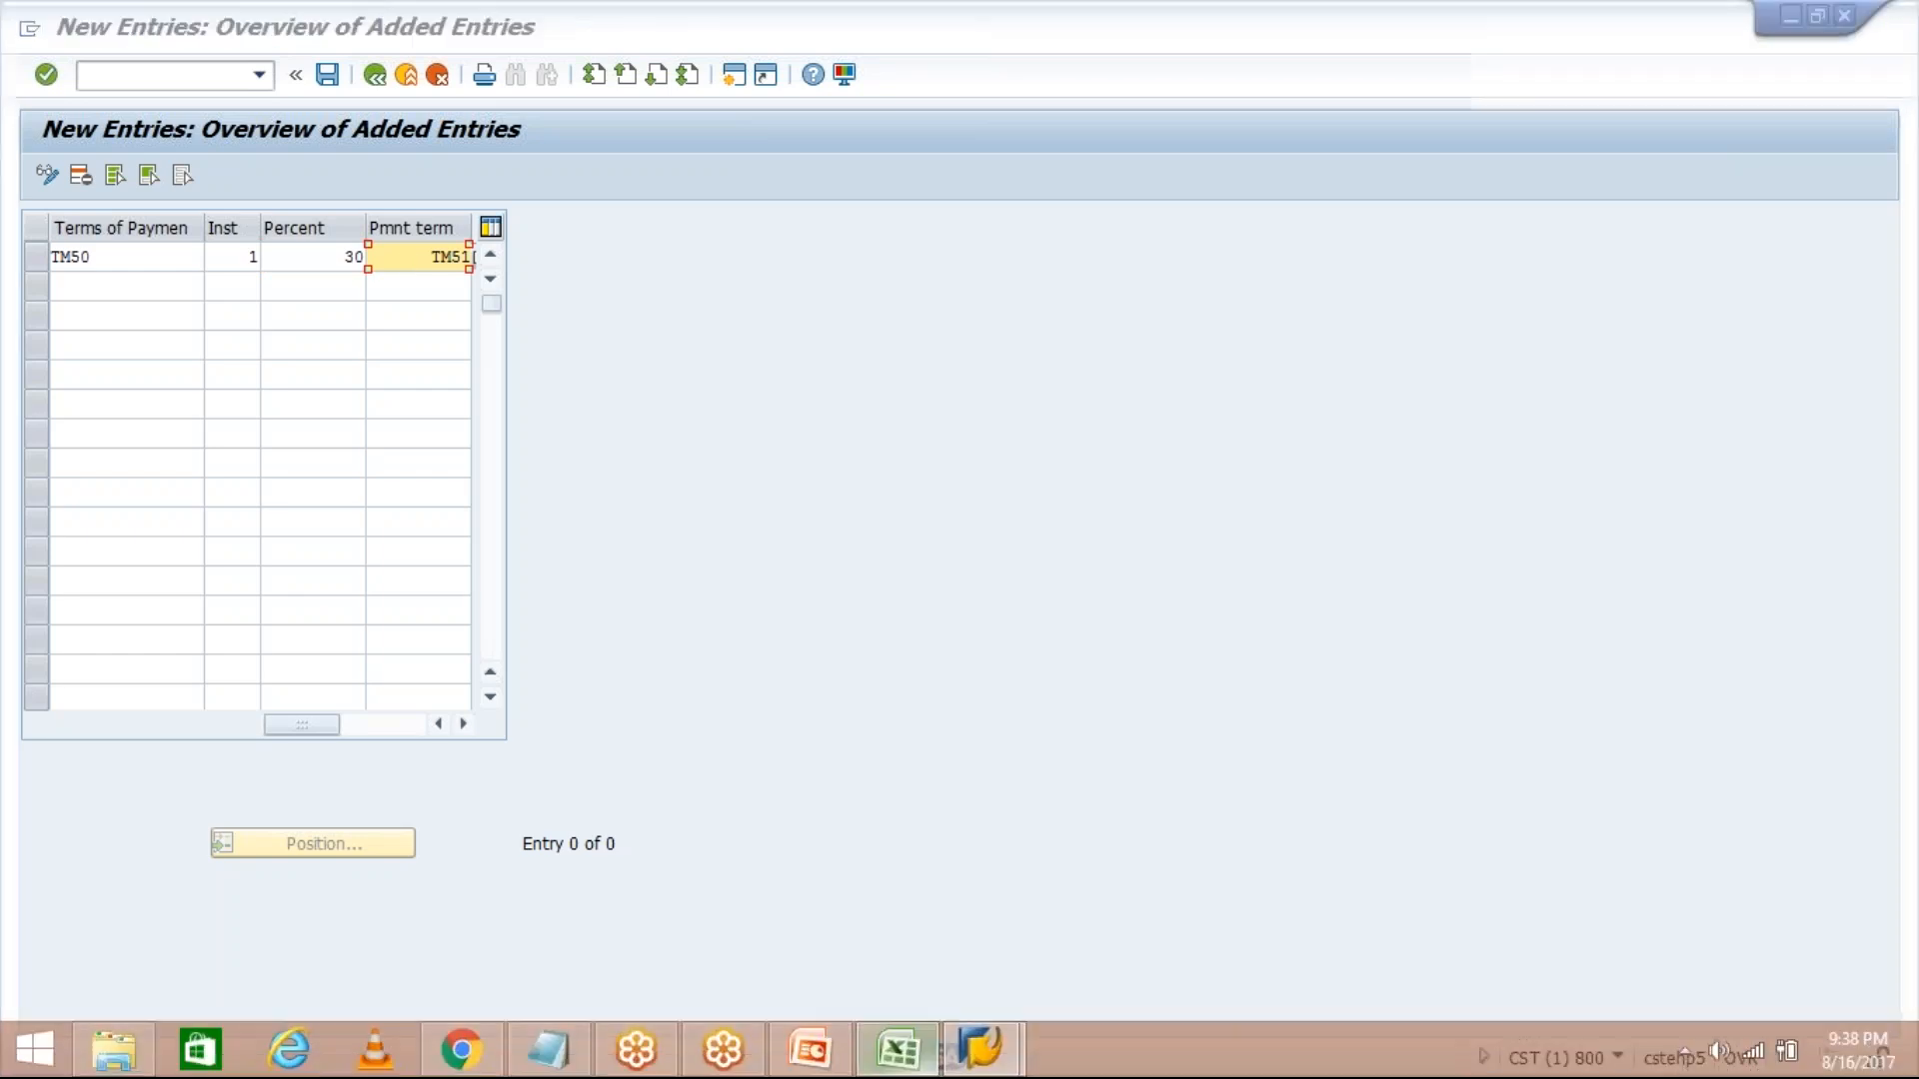
left_click(918, 1067)
left_click(834, 418)
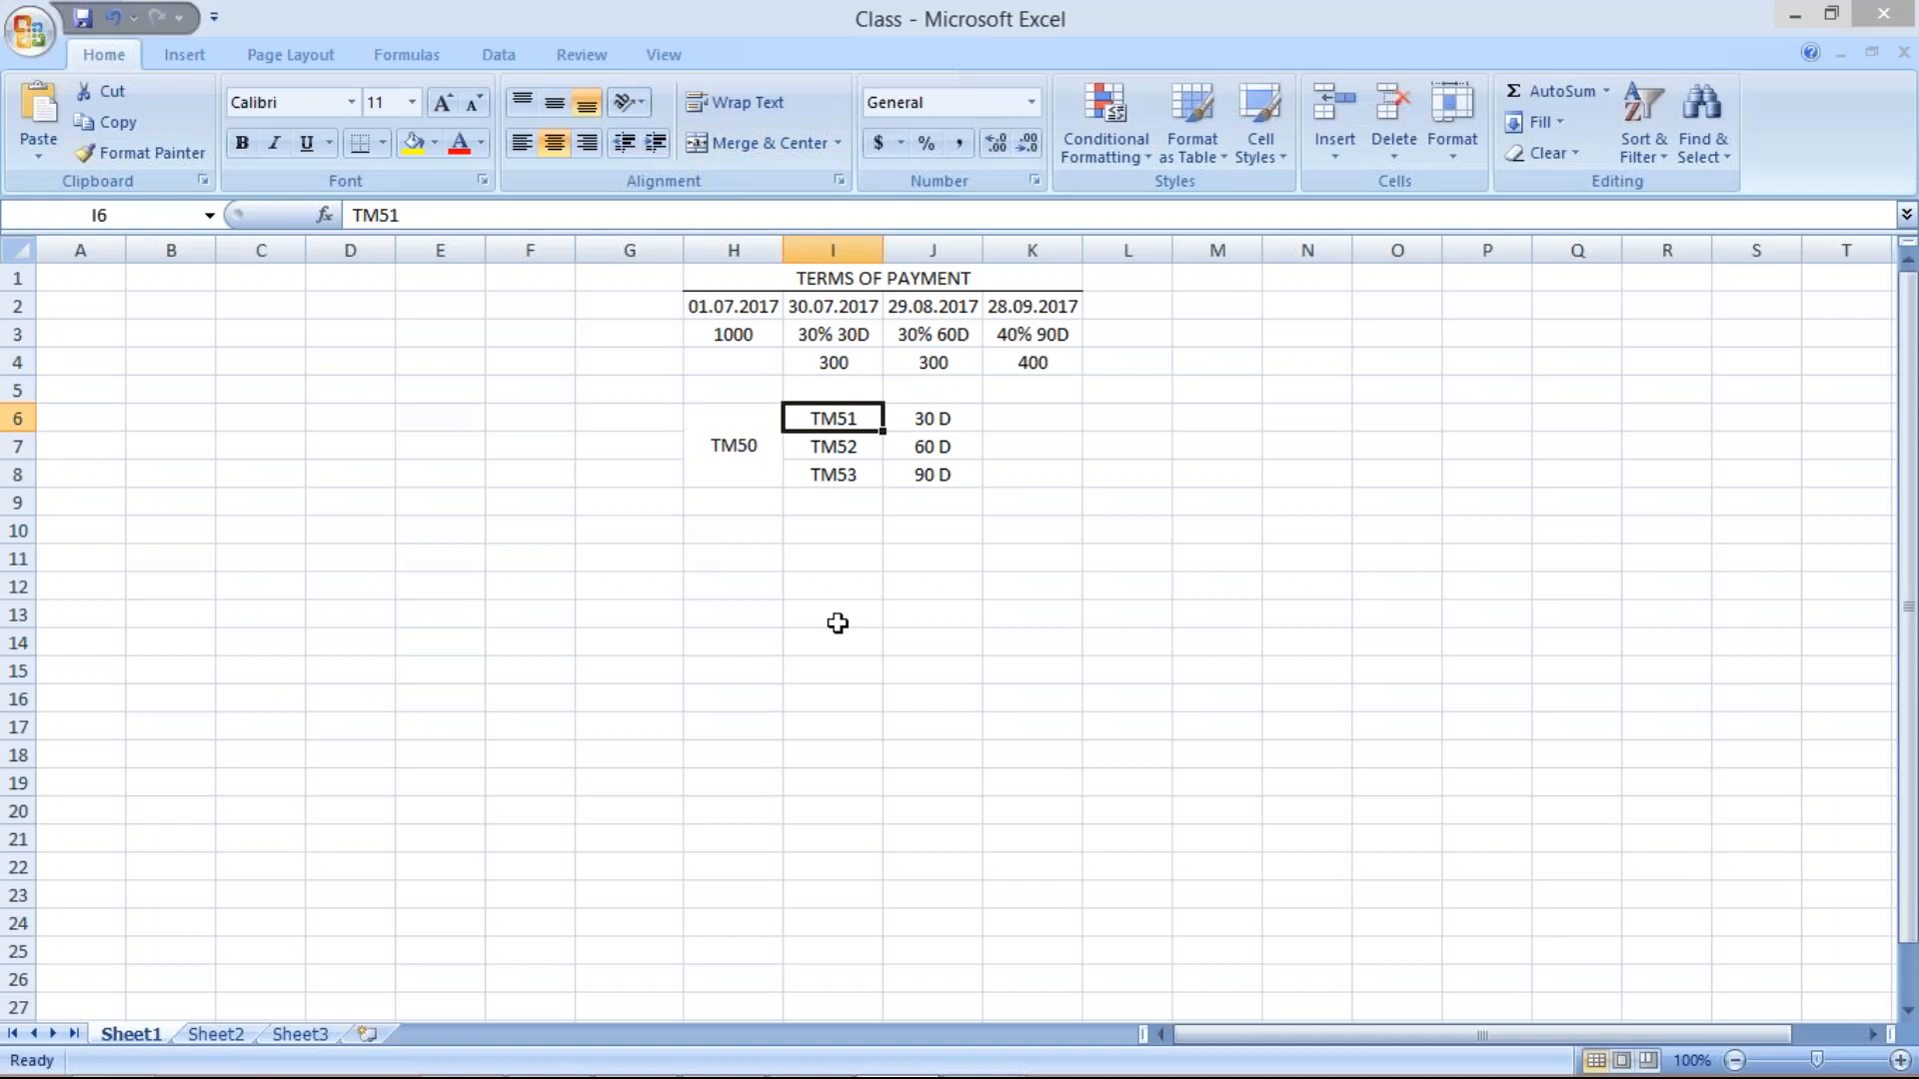
left_click(967, 1062)
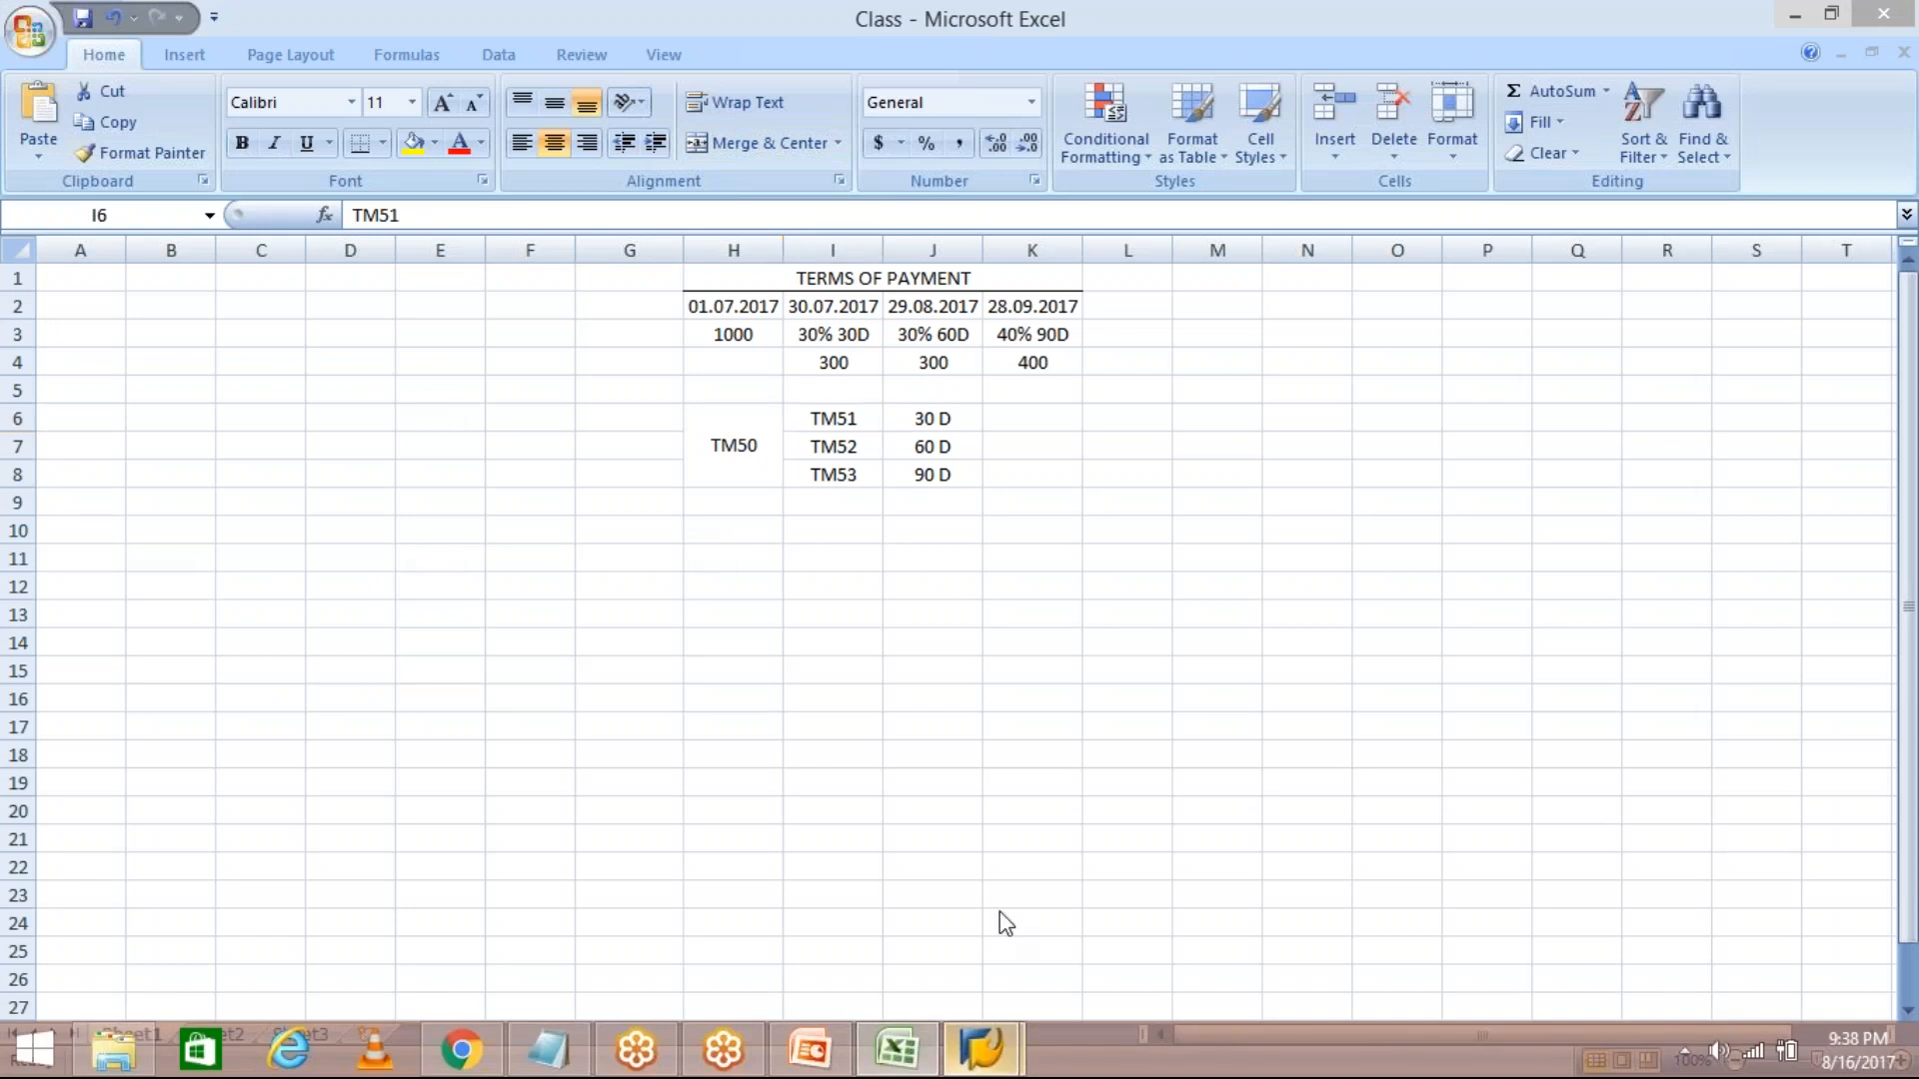
left_click(1005, 923)
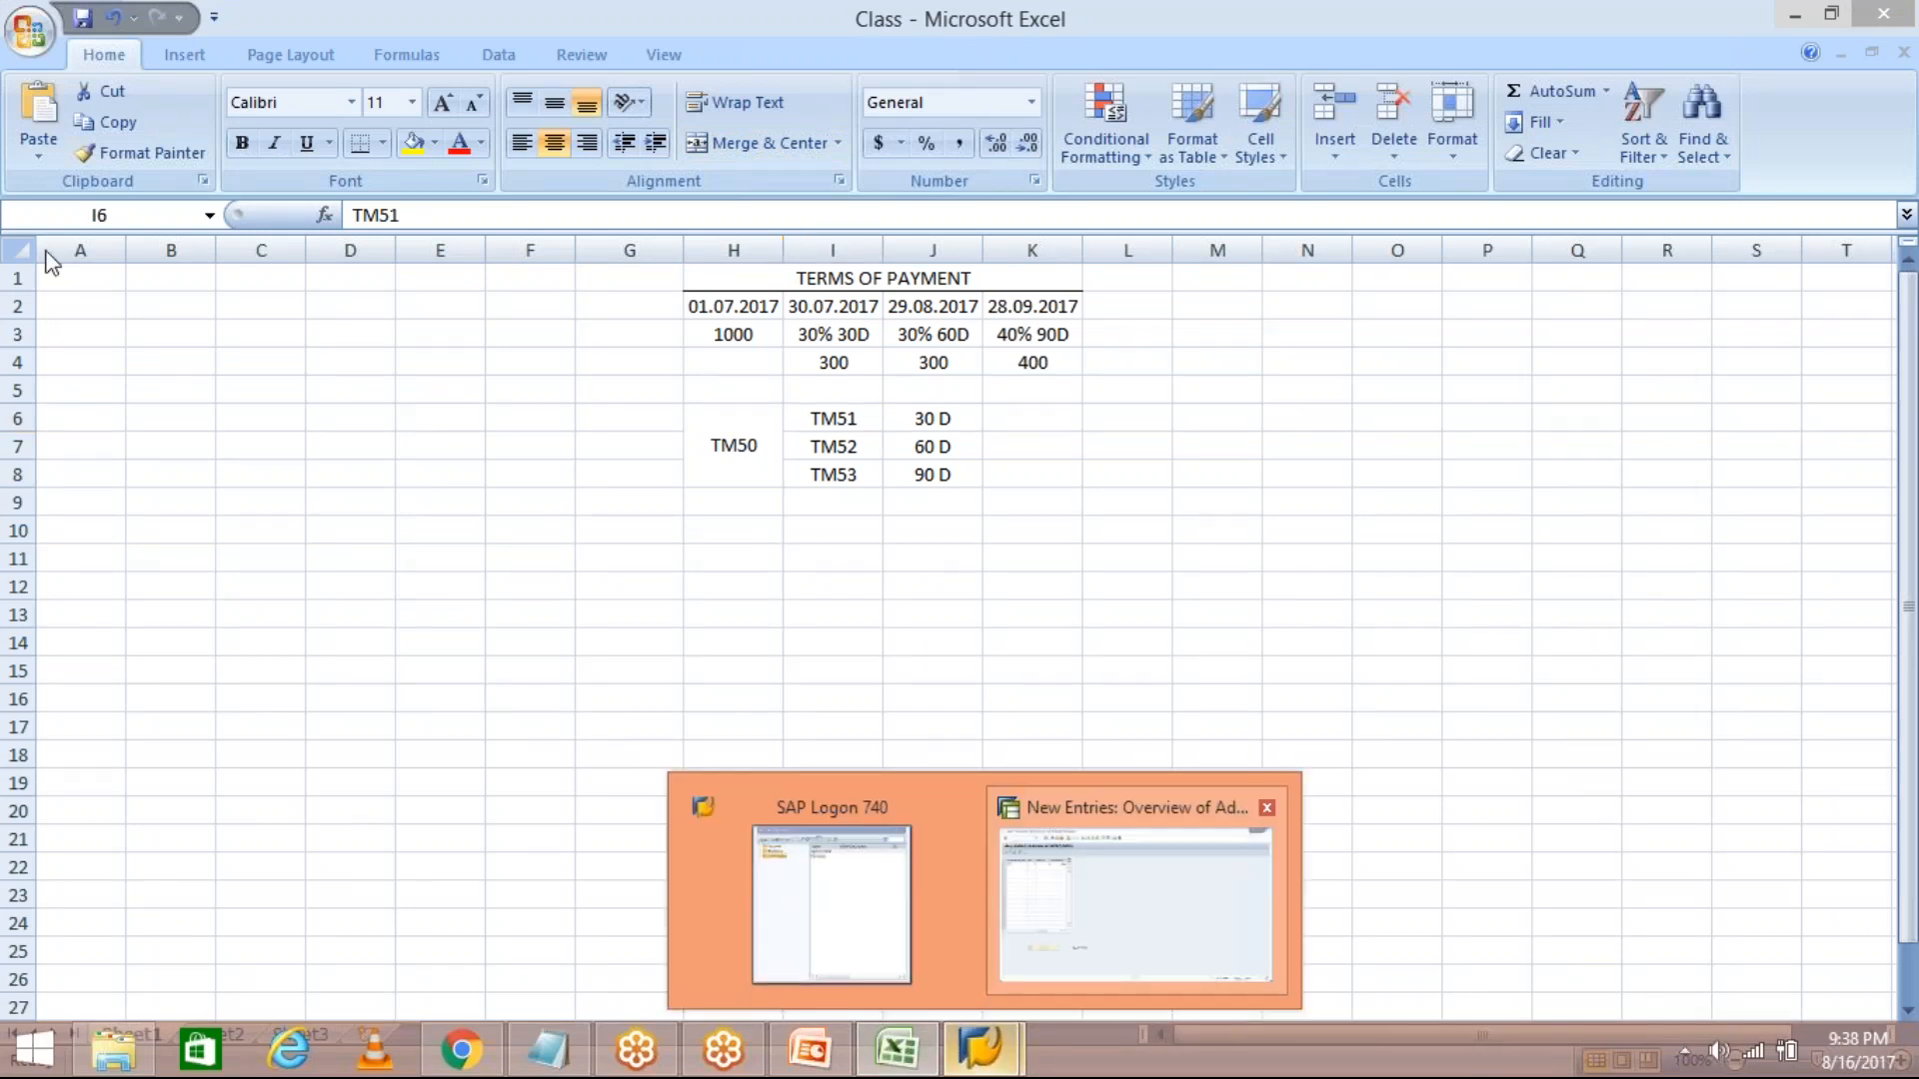
left_click(118, 287)
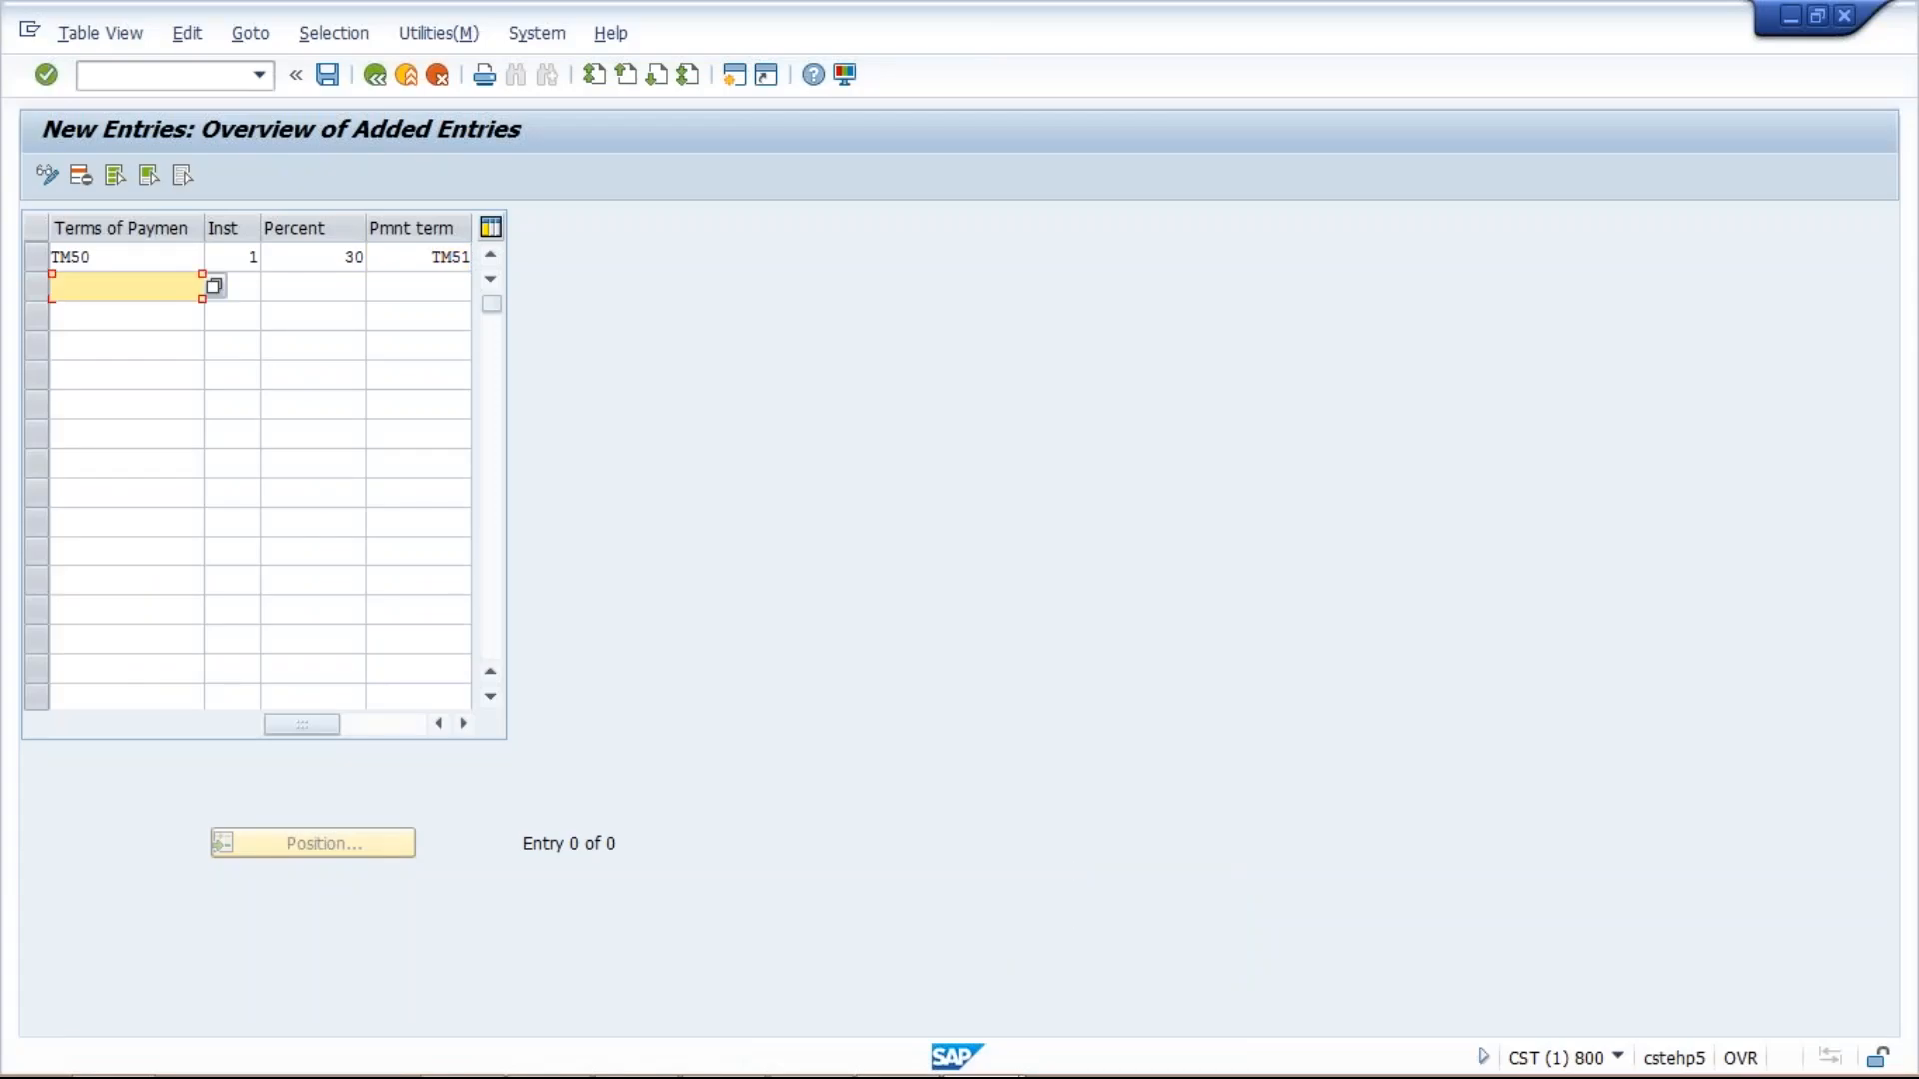
Enter TM50 installment 2 at 30% under payment term TM52.
type("TM50")
key("Tab")
type("2")
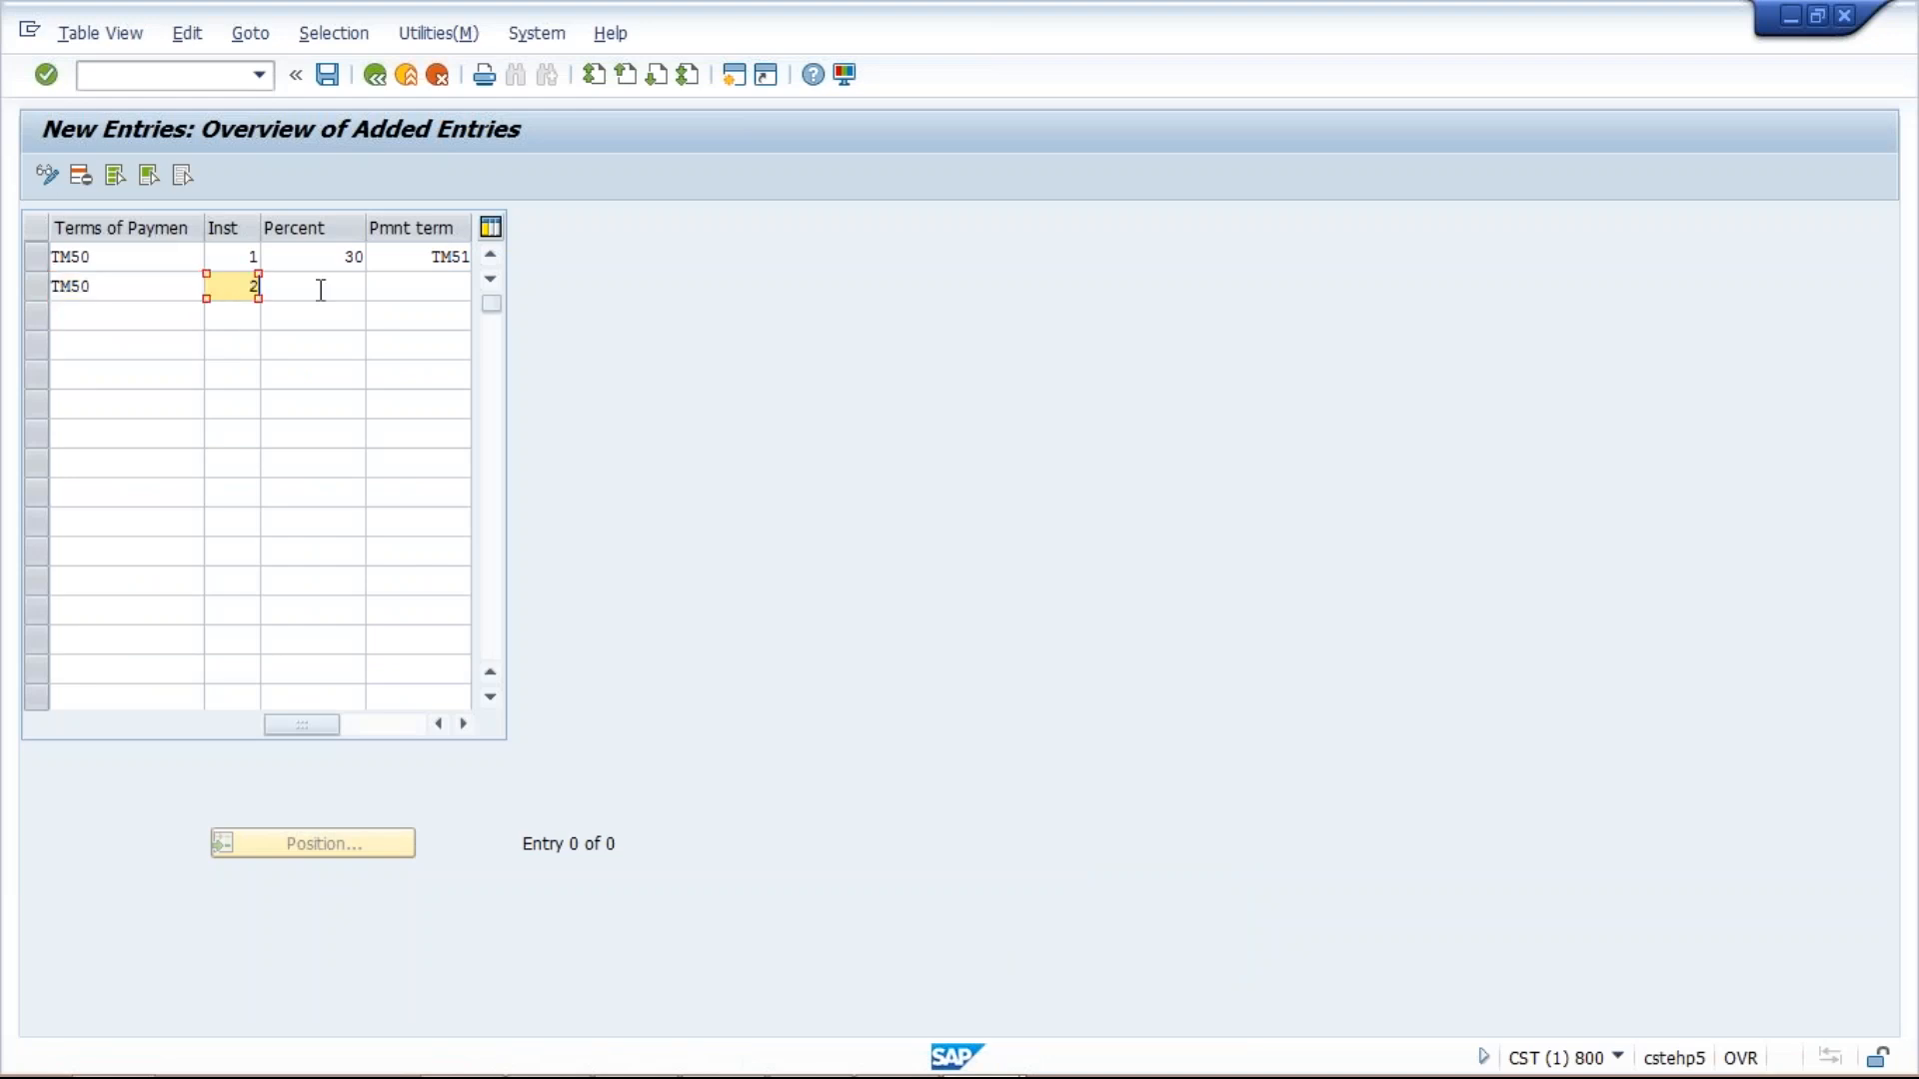
key("Tab")
type("30")
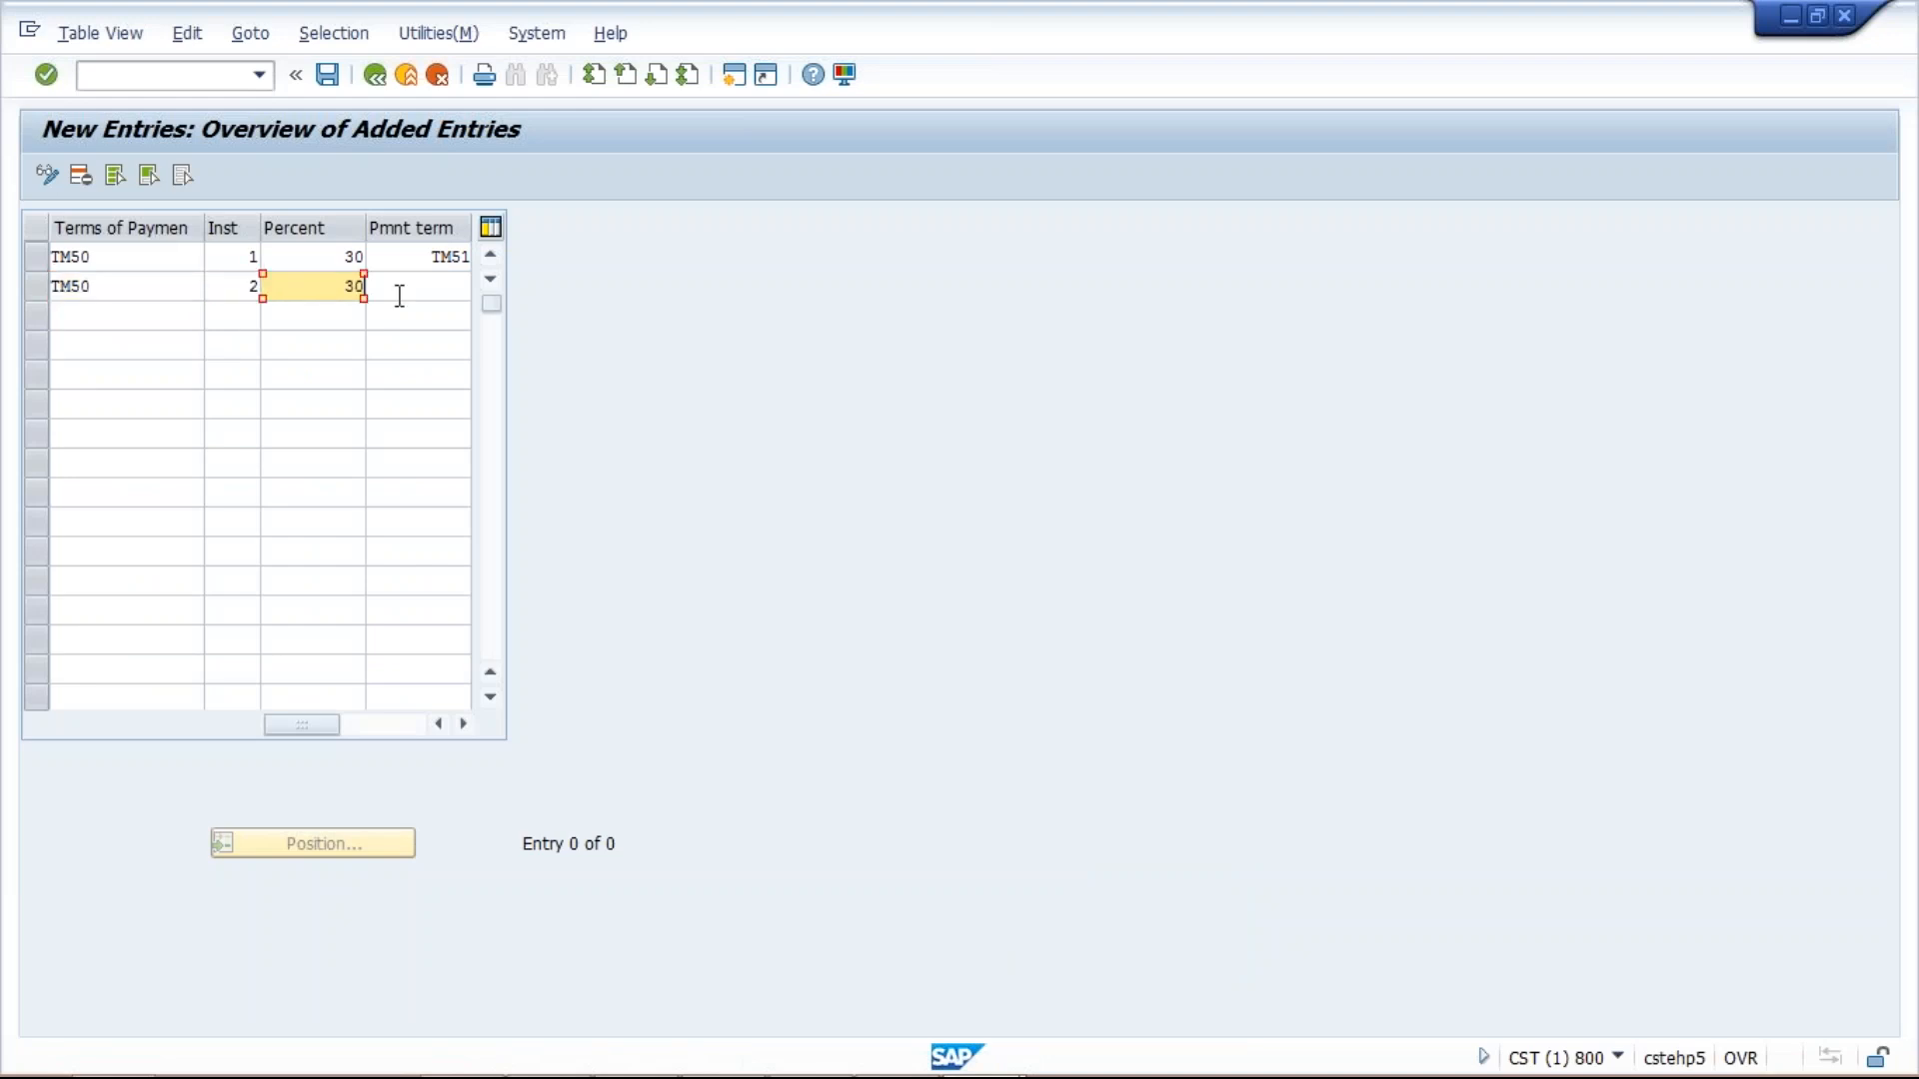
key("Tab")
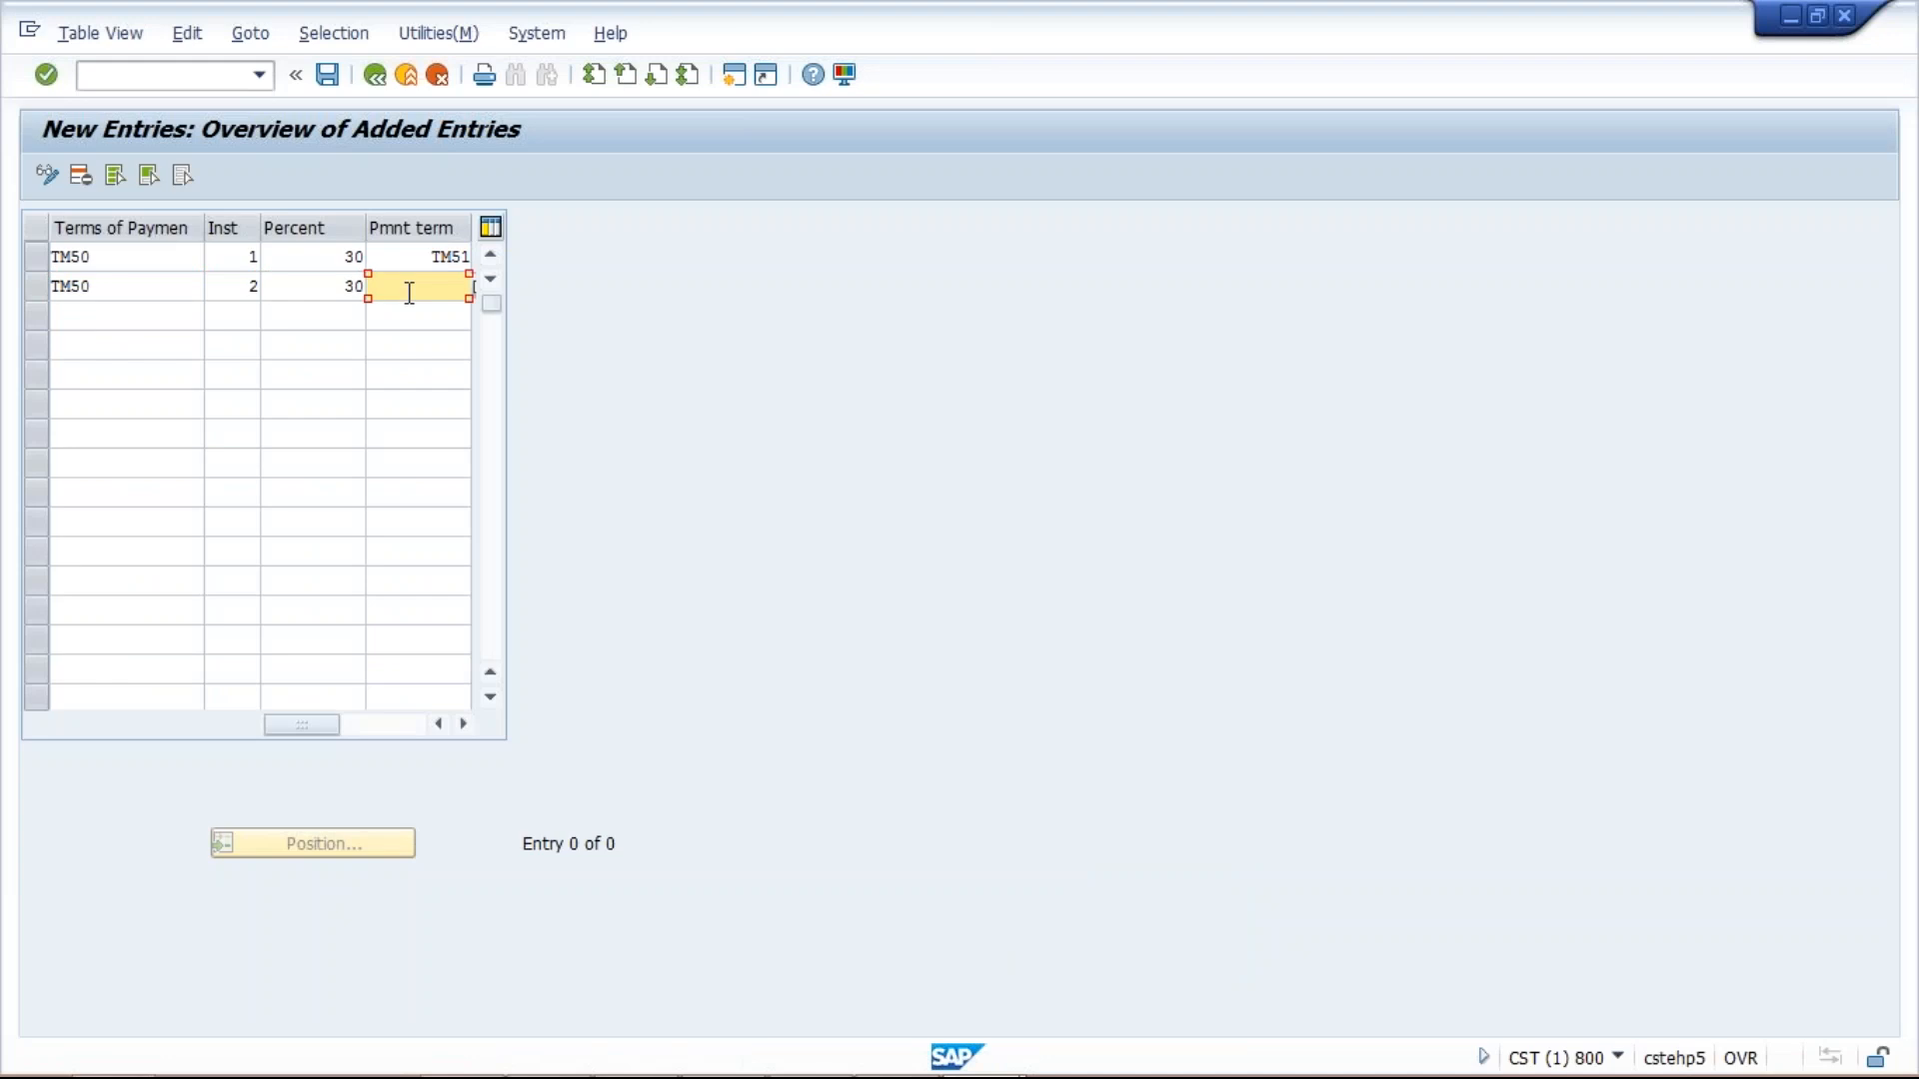
type("TM52")
Enter TM50 installment 3 at 40%, fixing the term from TM90 to TM53, and validate the rows.
left_click(138, 317)
type("TM50")
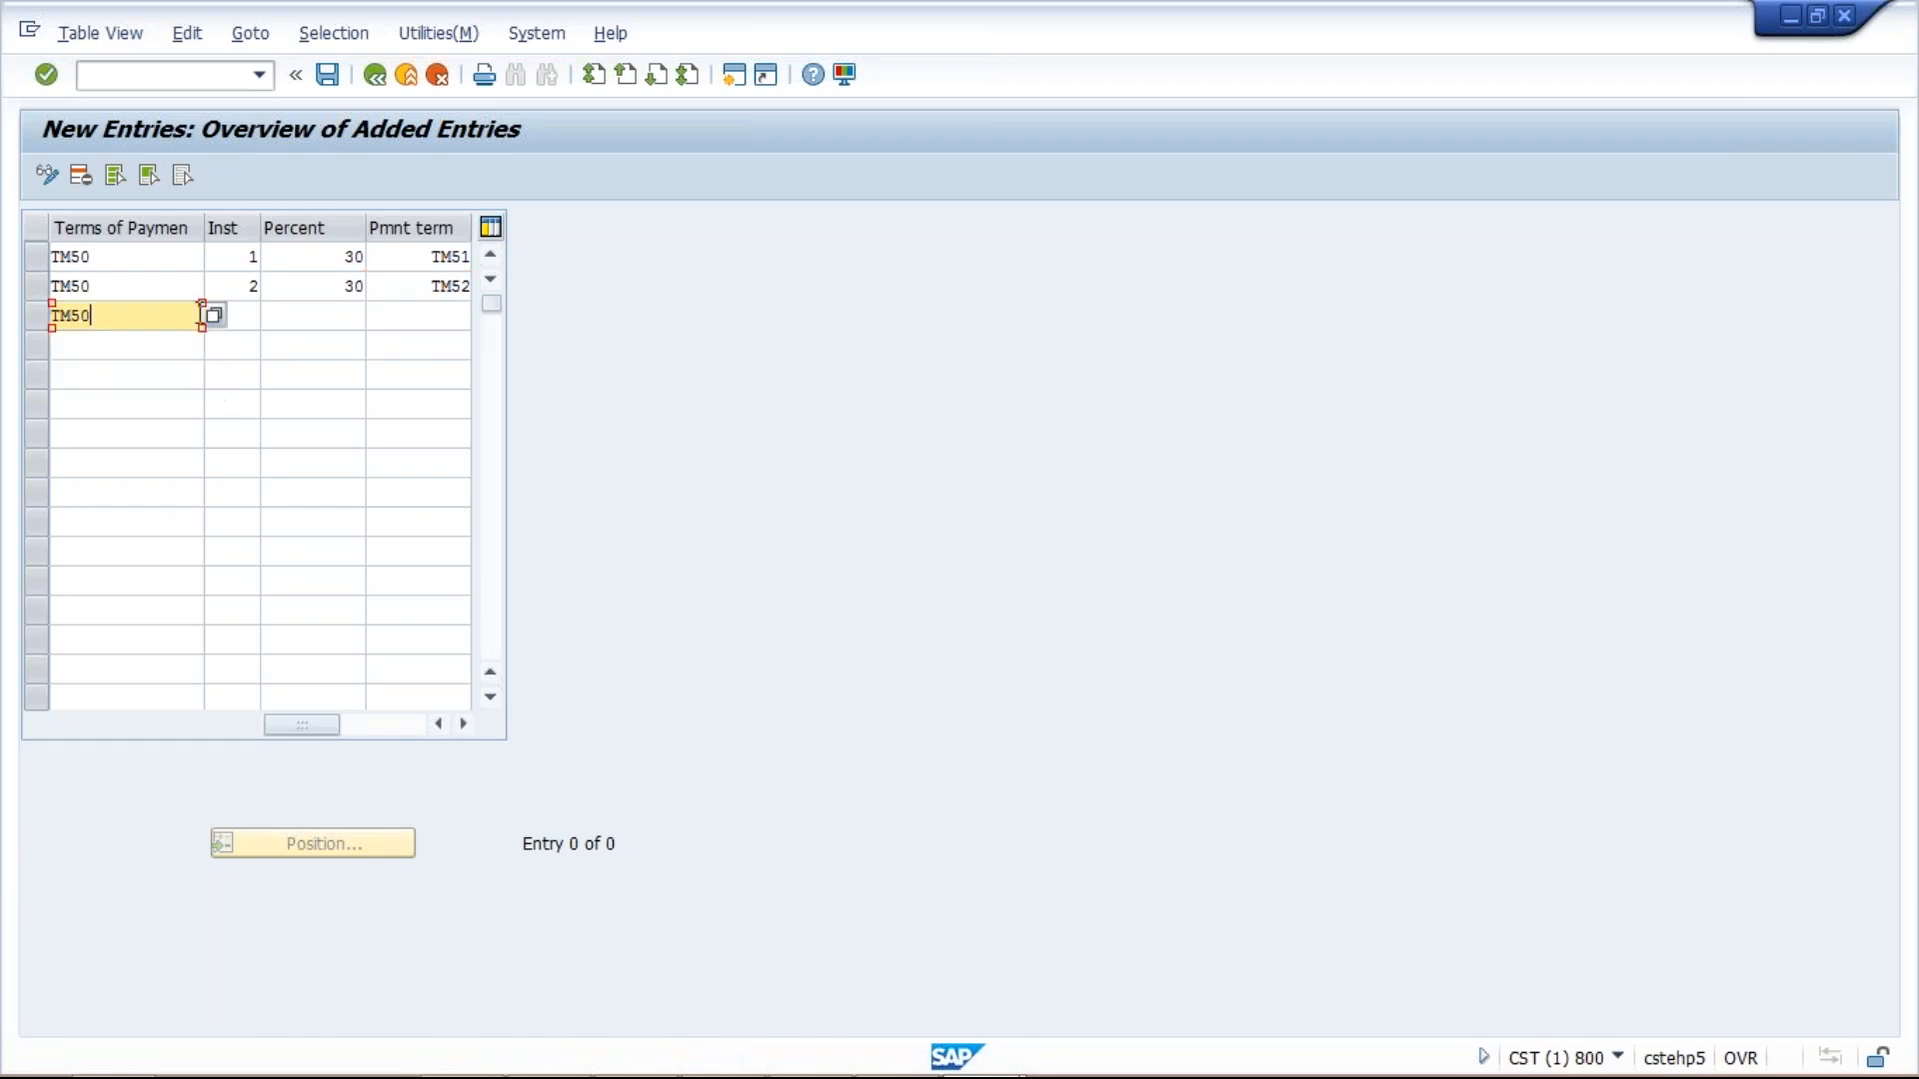
left_click(255, 316)
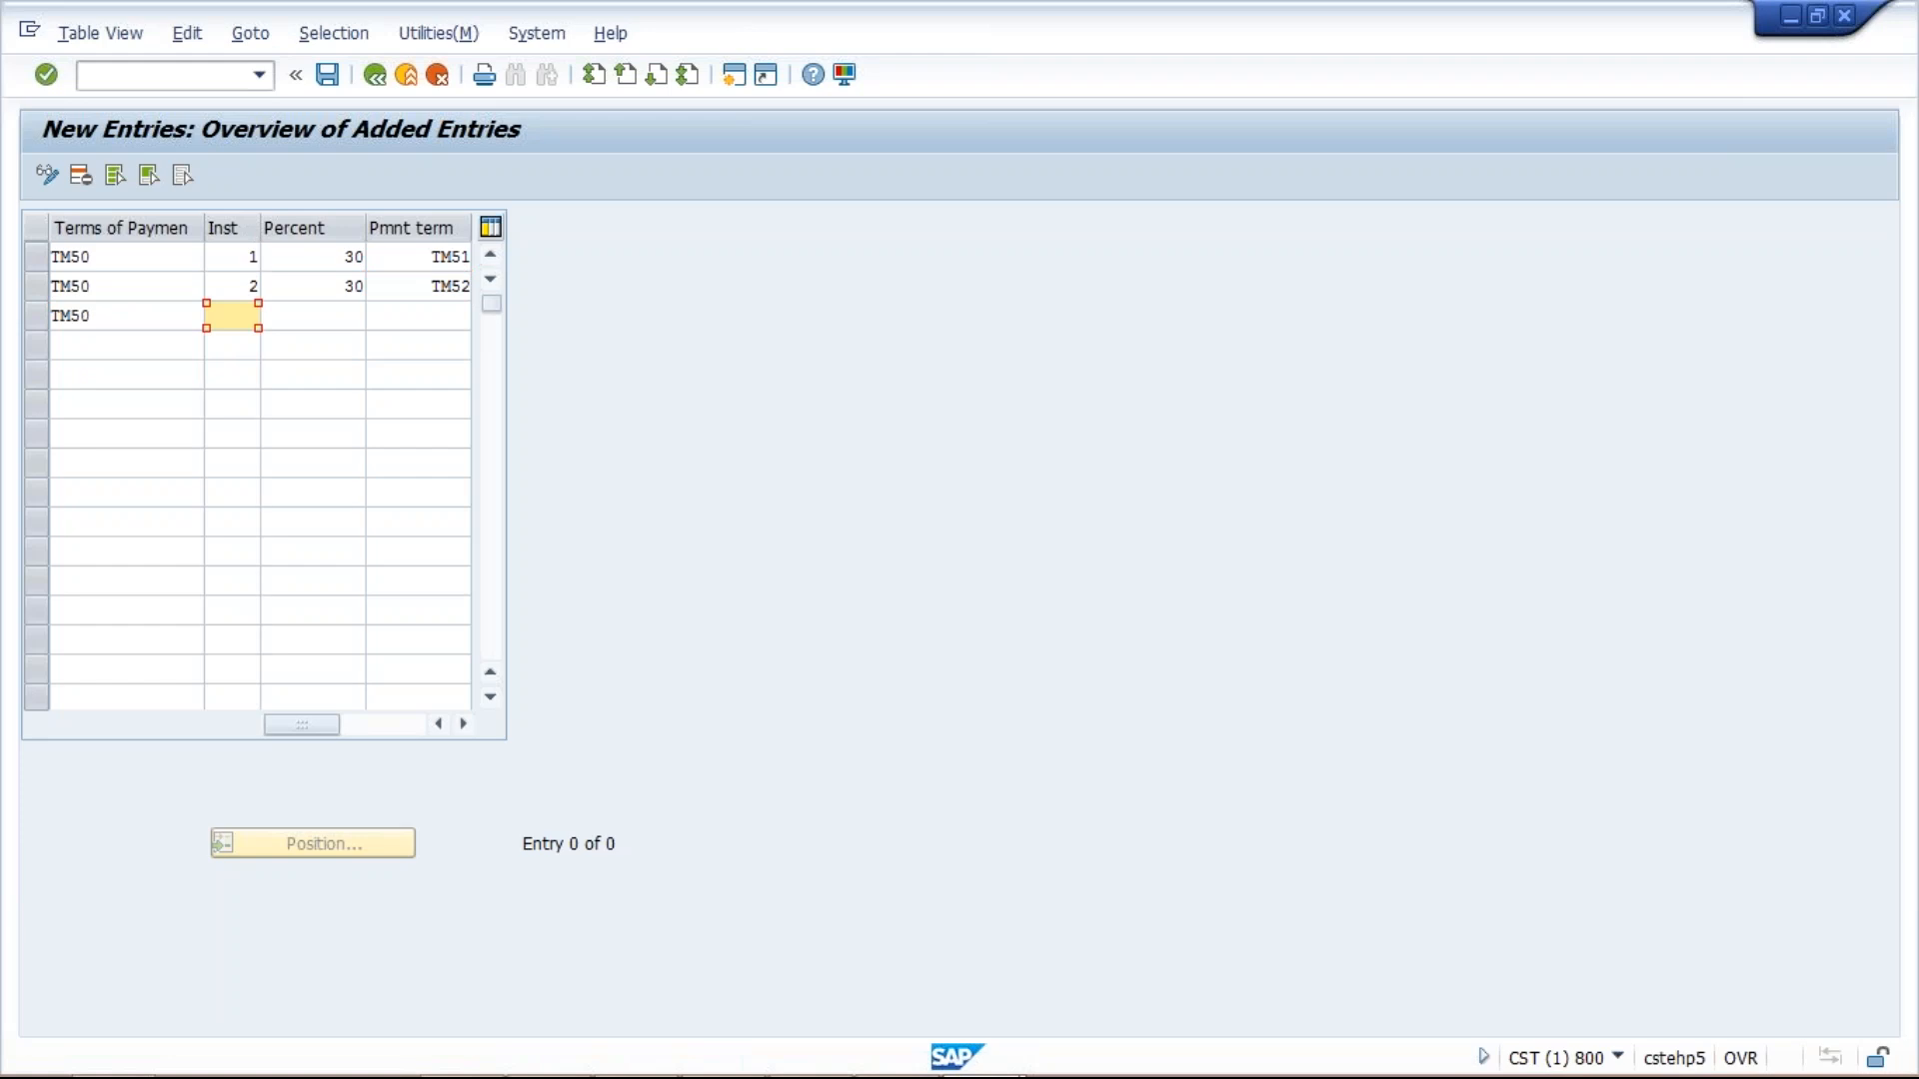
type("3")
left_click(309, 316)
type("40")
left_click(434, 313)
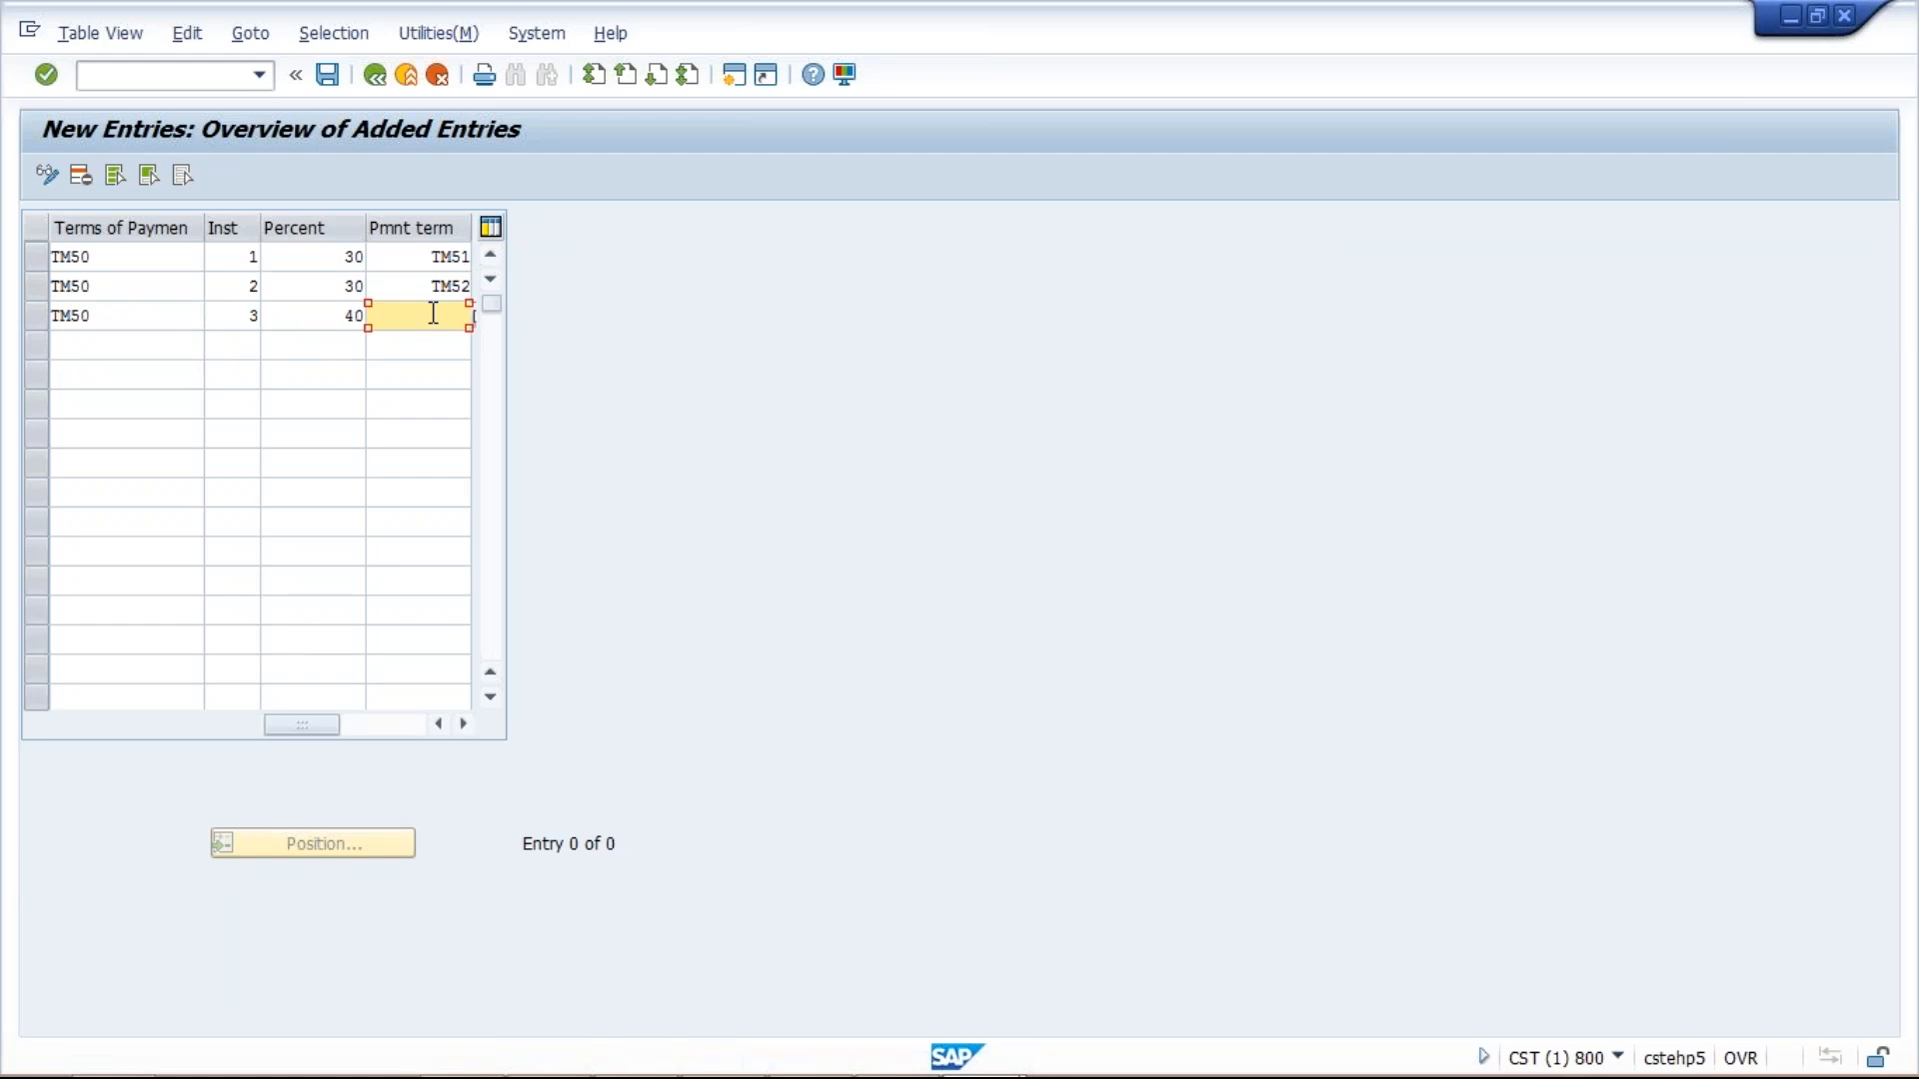
type("TM90")
key("Return")
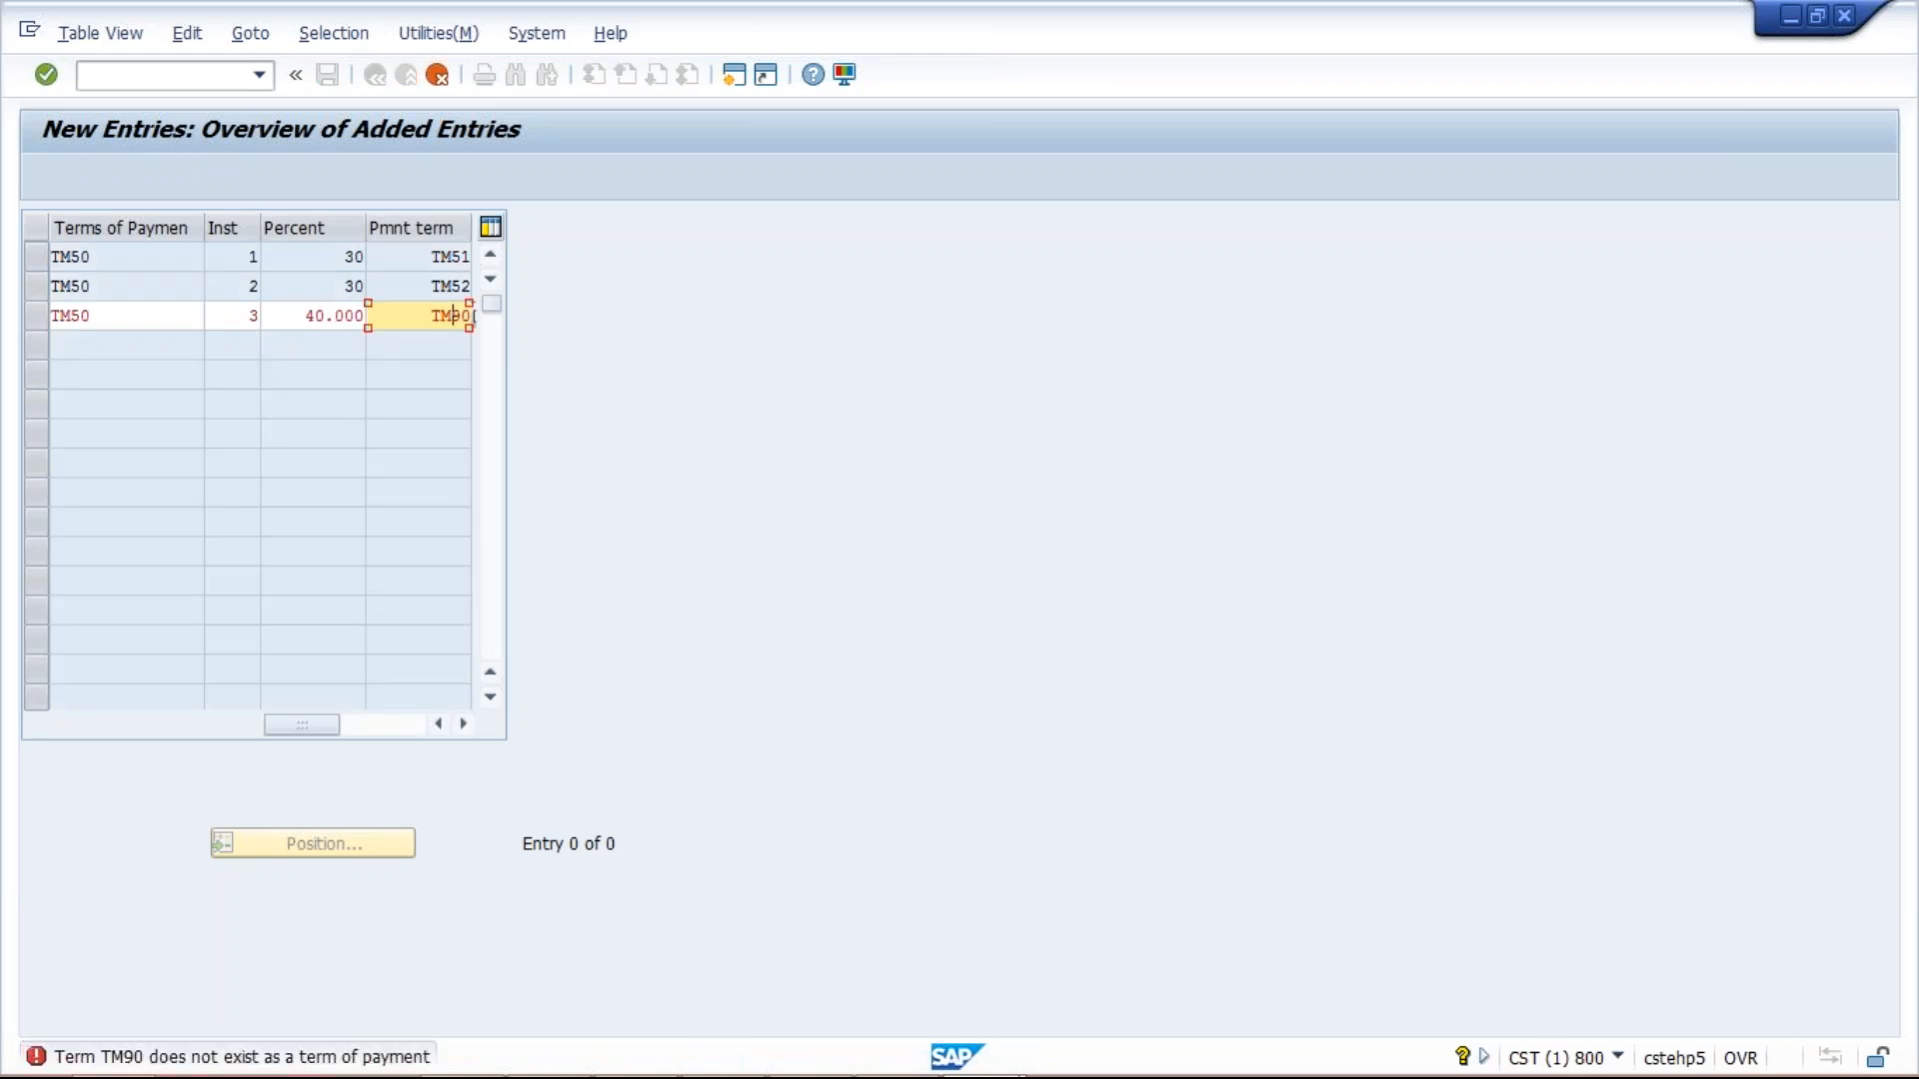
type("TM53")
key("Return")
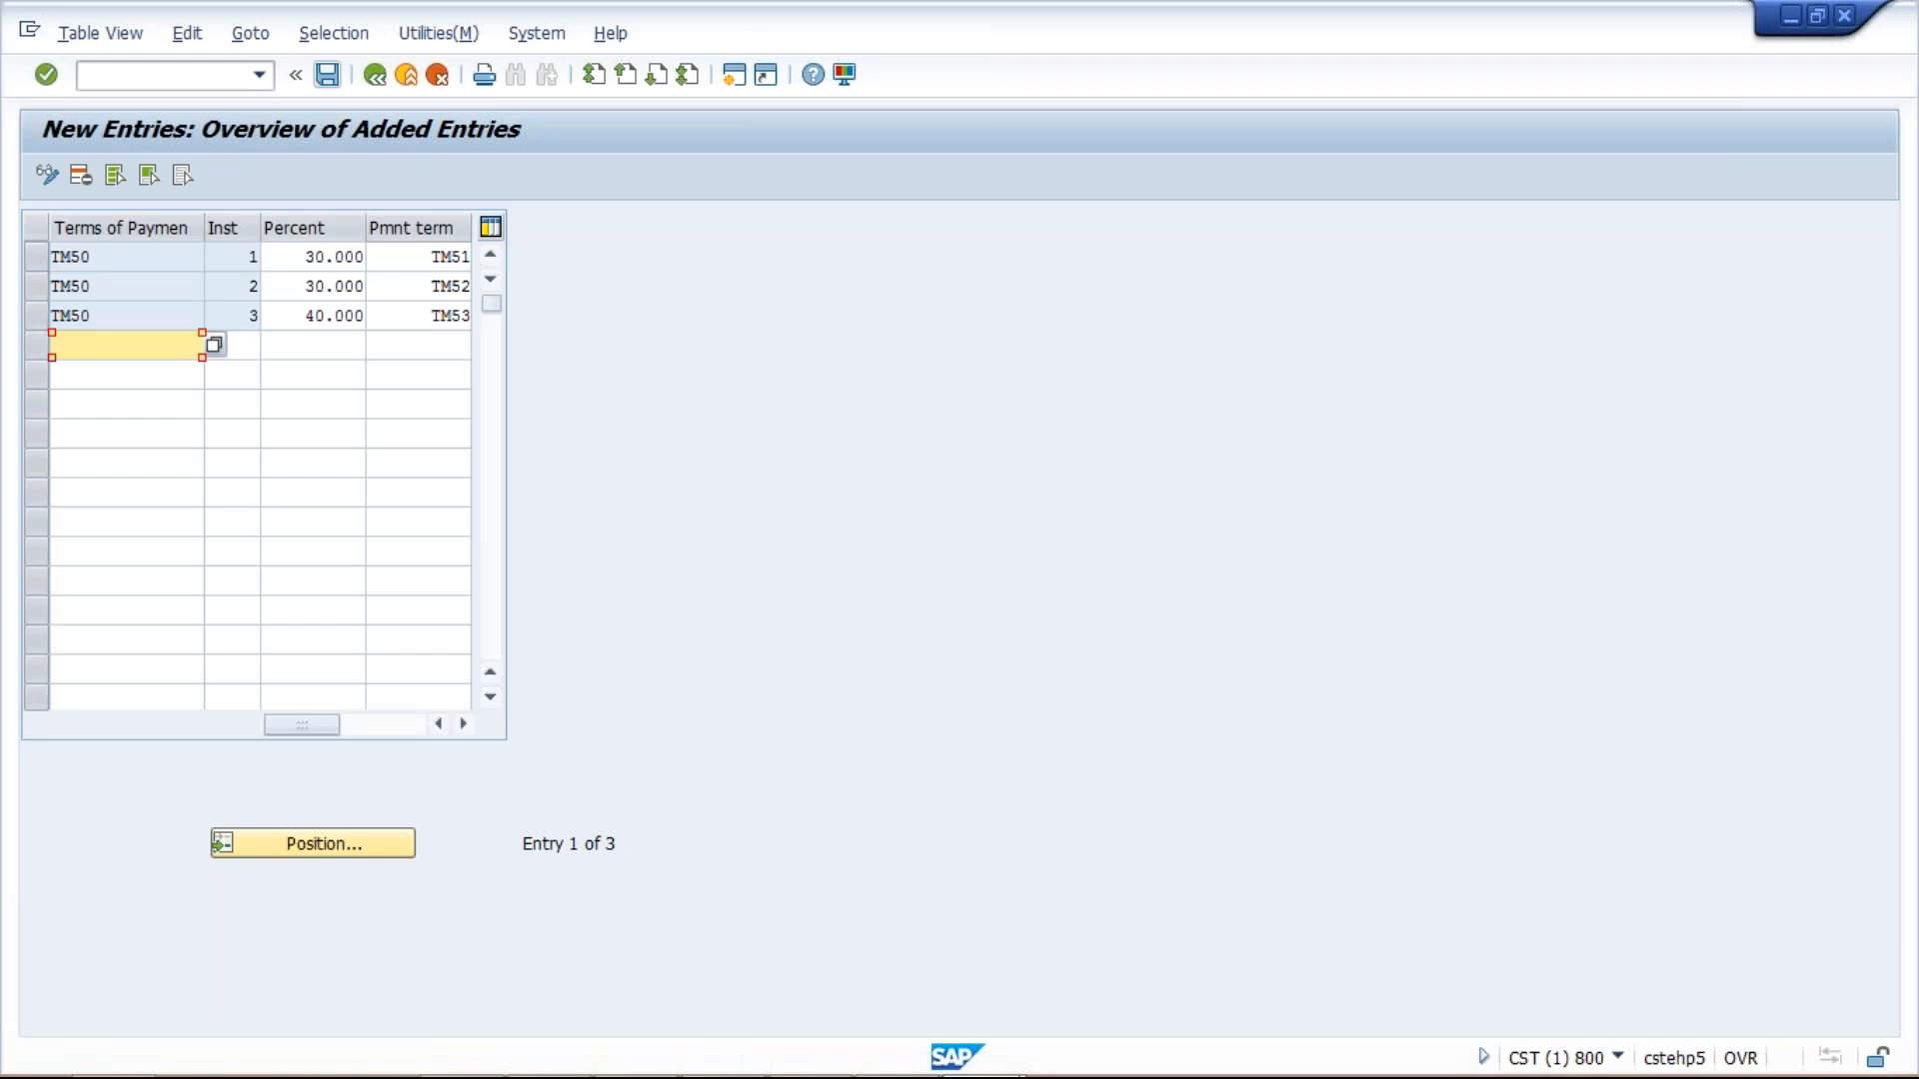
Save the installment entries, accepting the proposed customizing request.
left_click(326, 74)
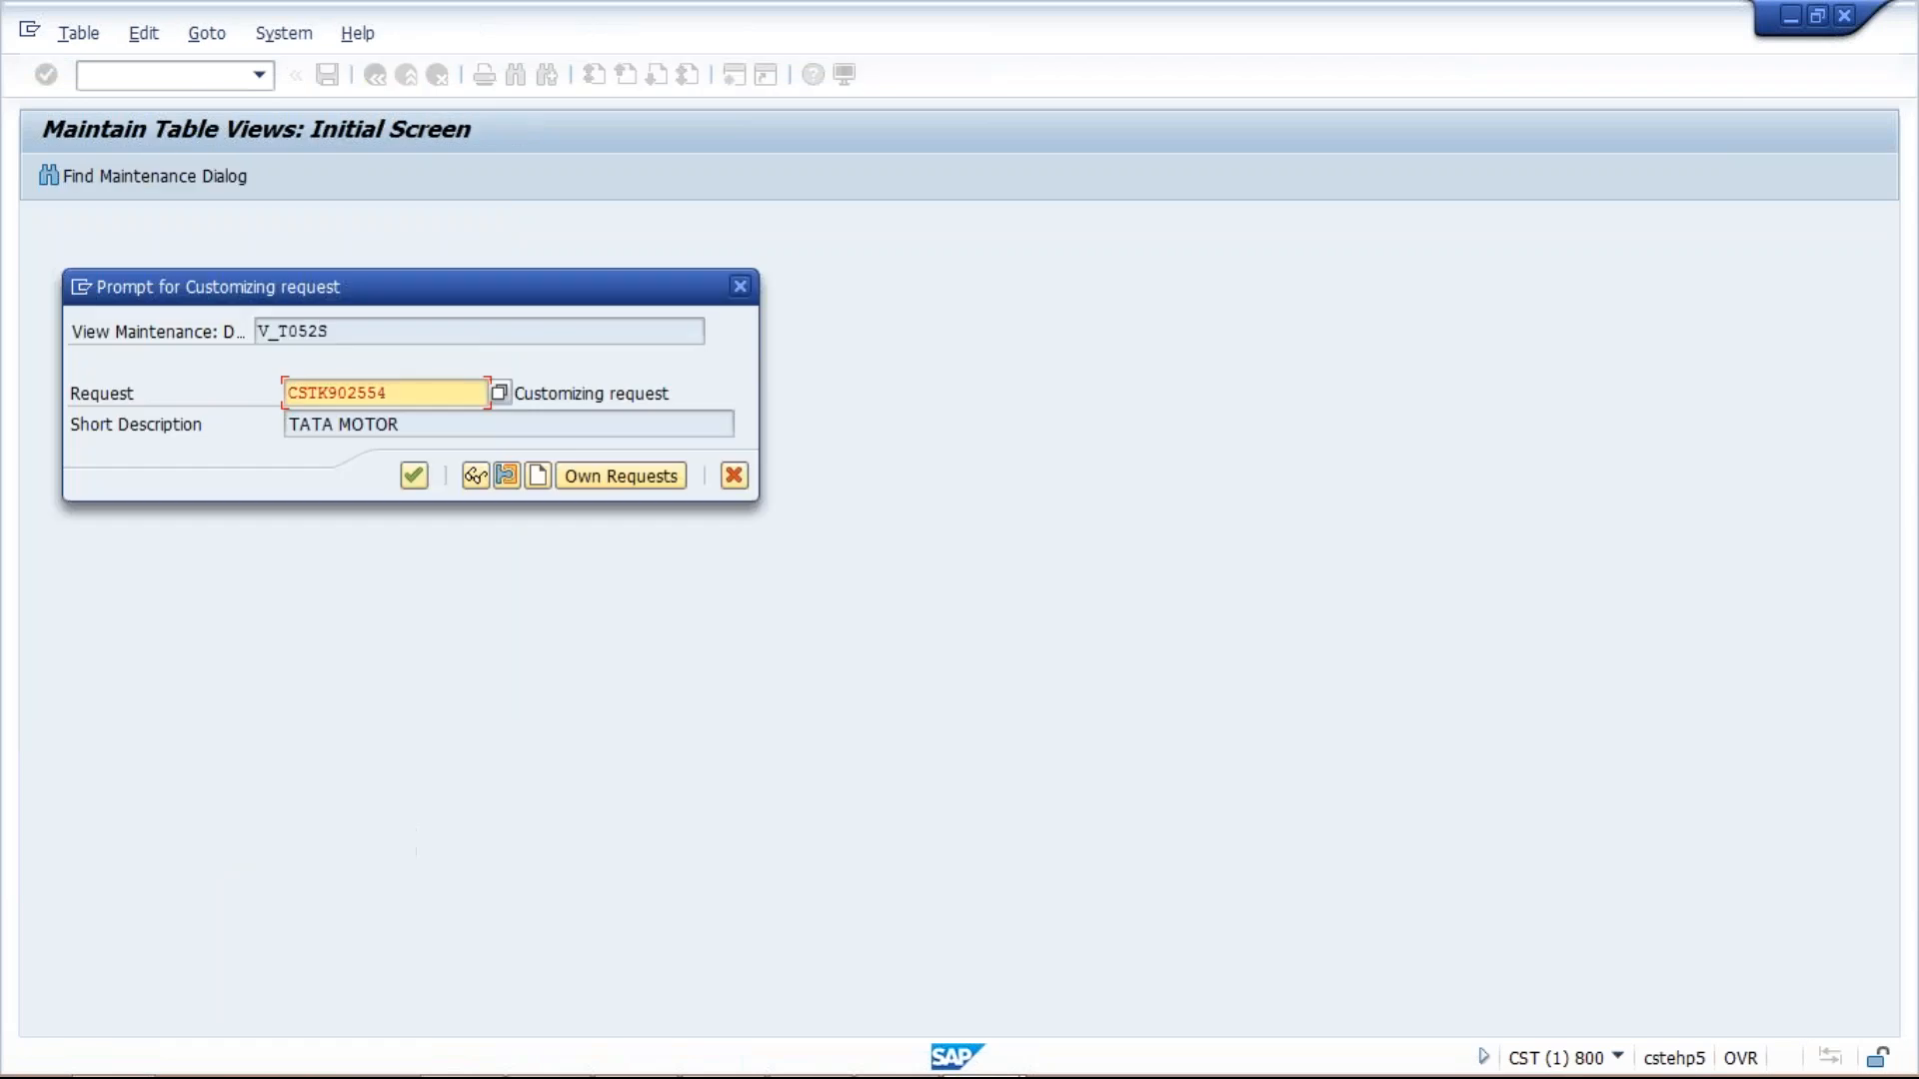
left_click(414, 476)
left_click(405, 470)
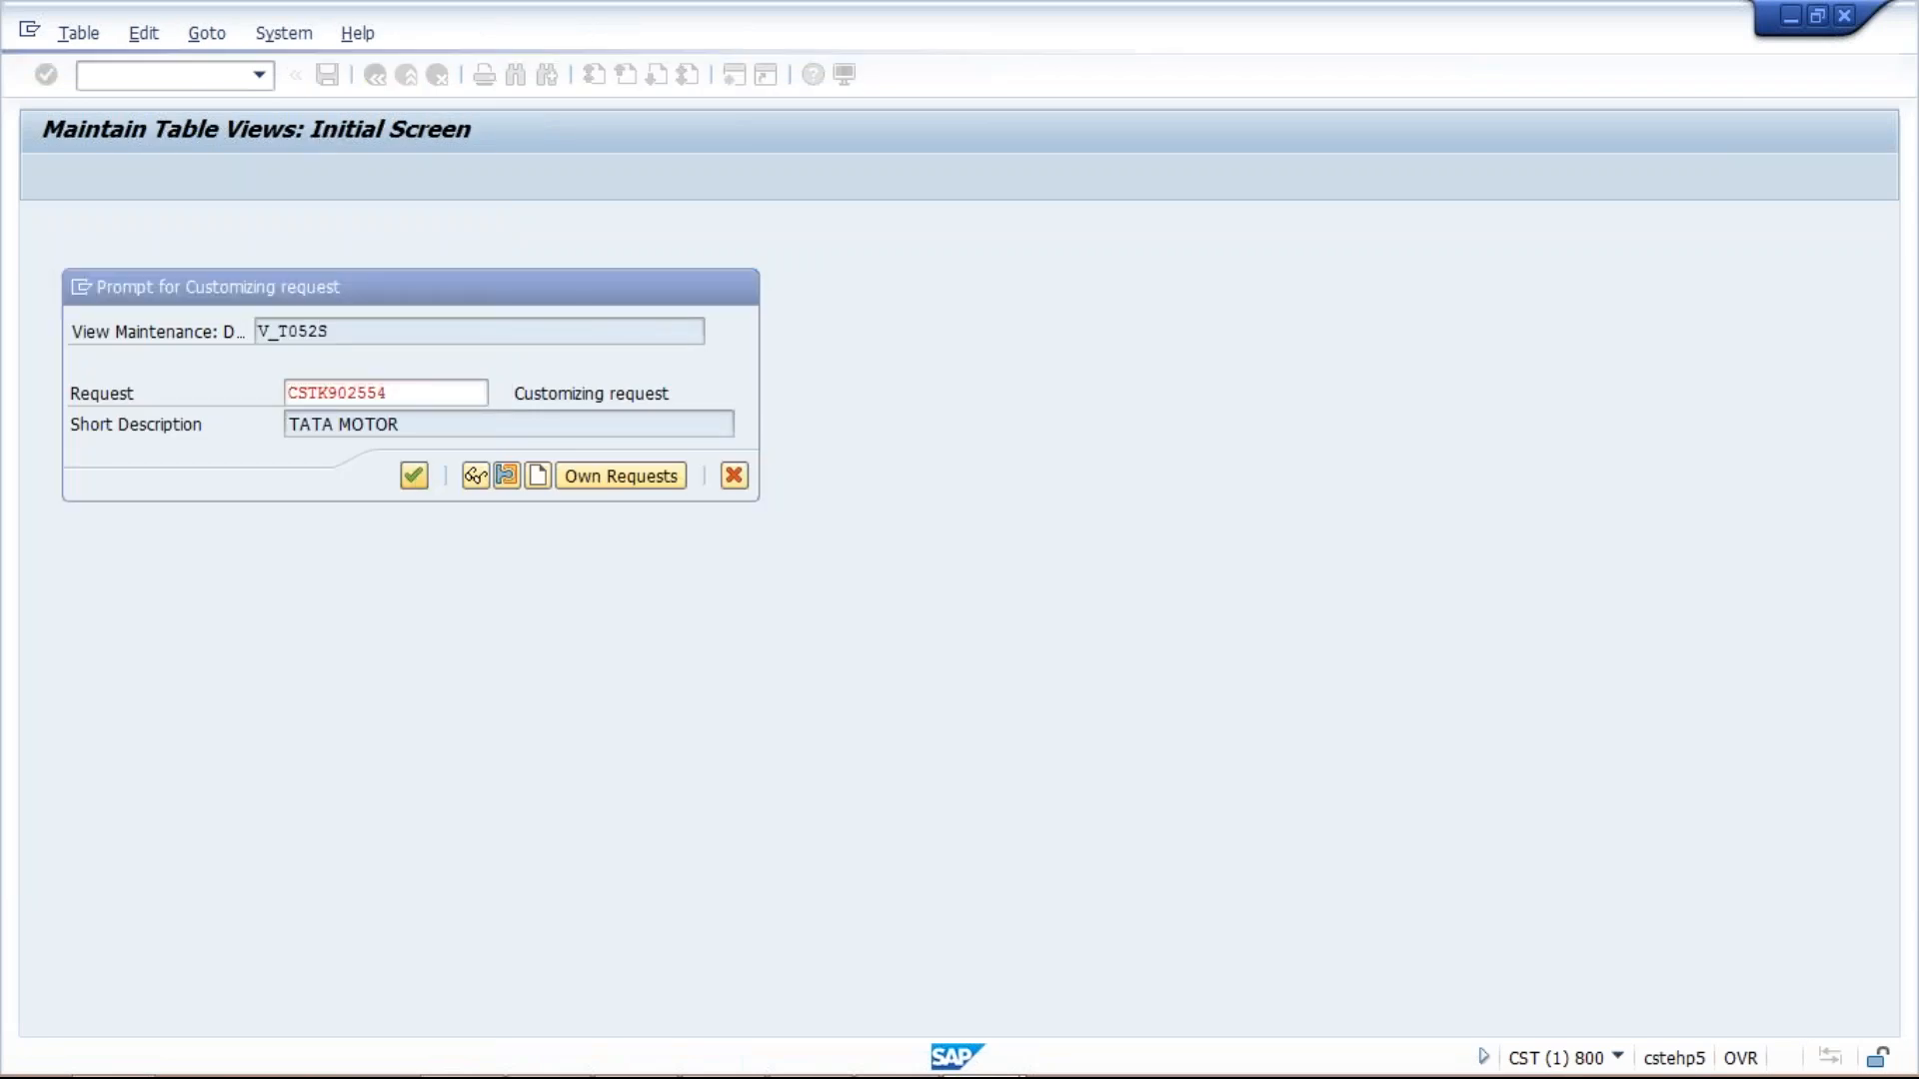
Check the saved rows' terms of payment and their payment terms TM51, TM52 and TM53.
left_click(96, 258)
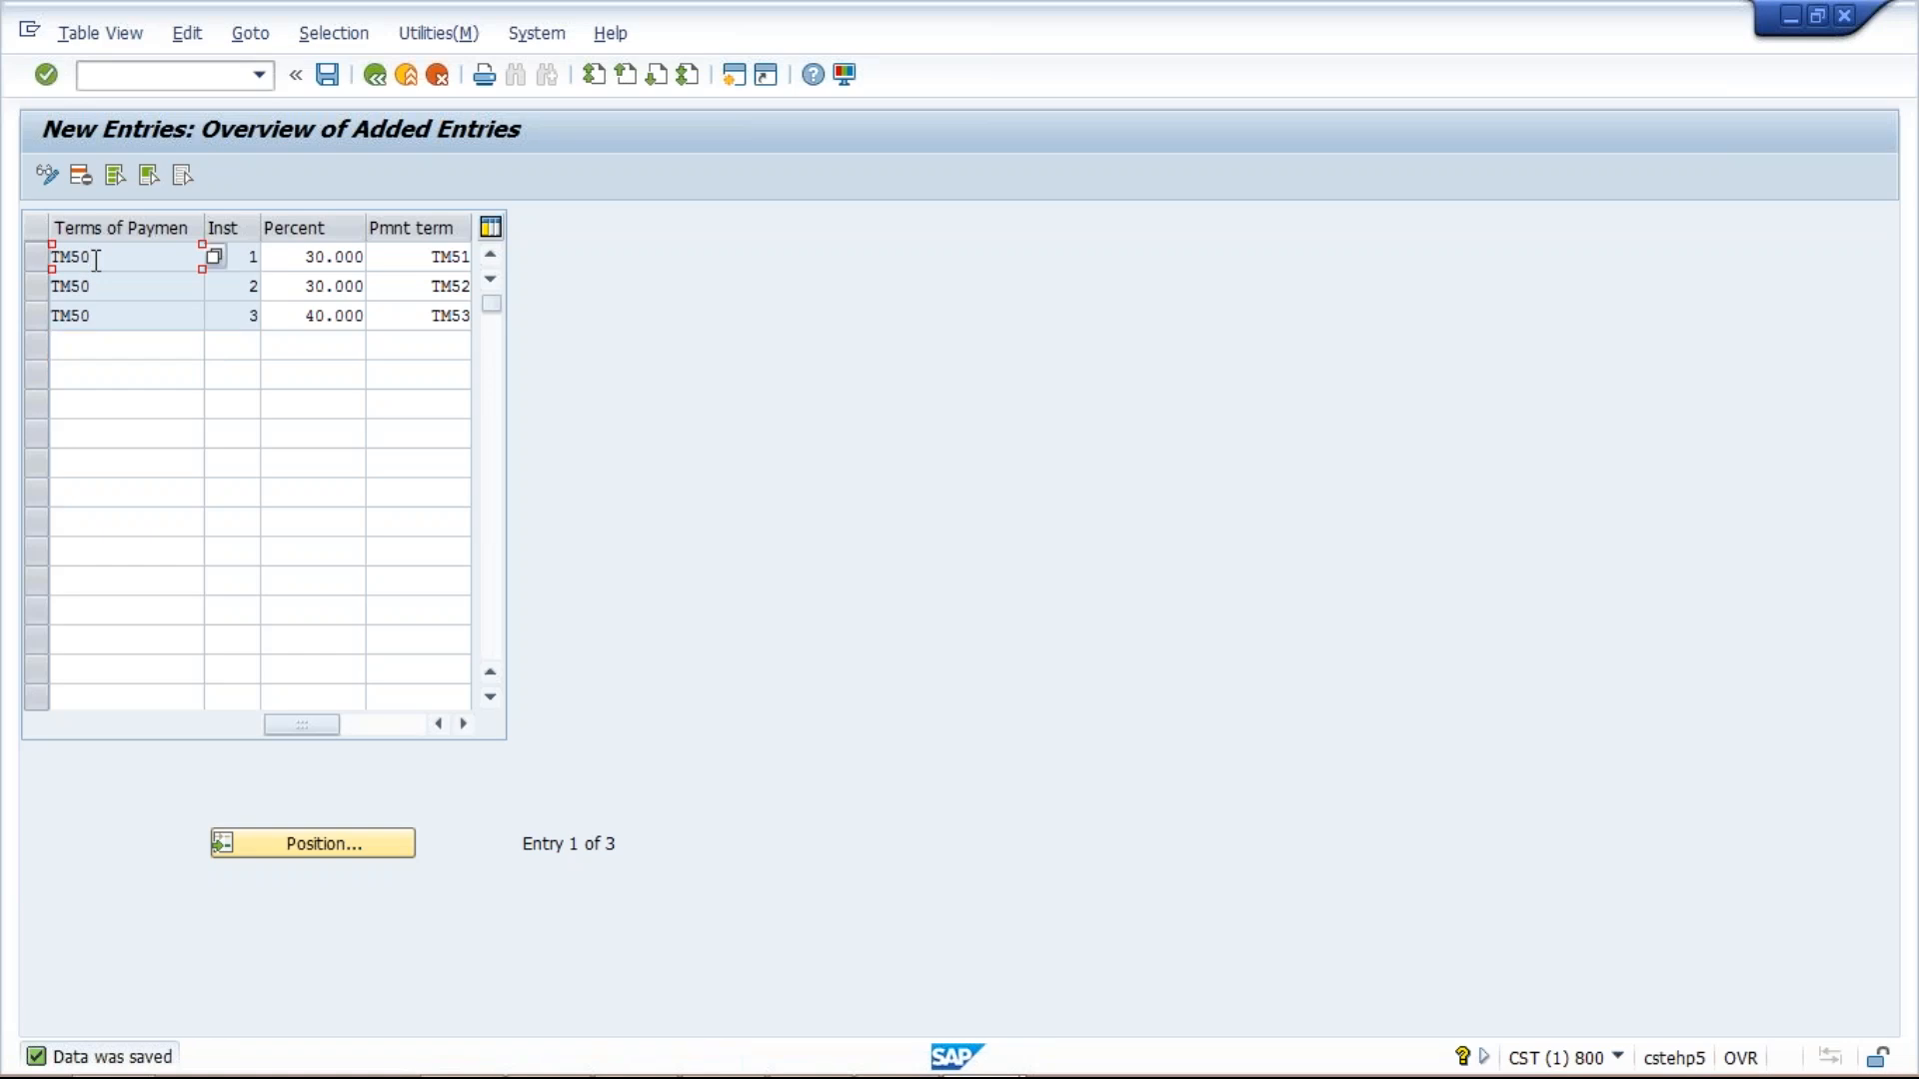
left_click(394, 259)
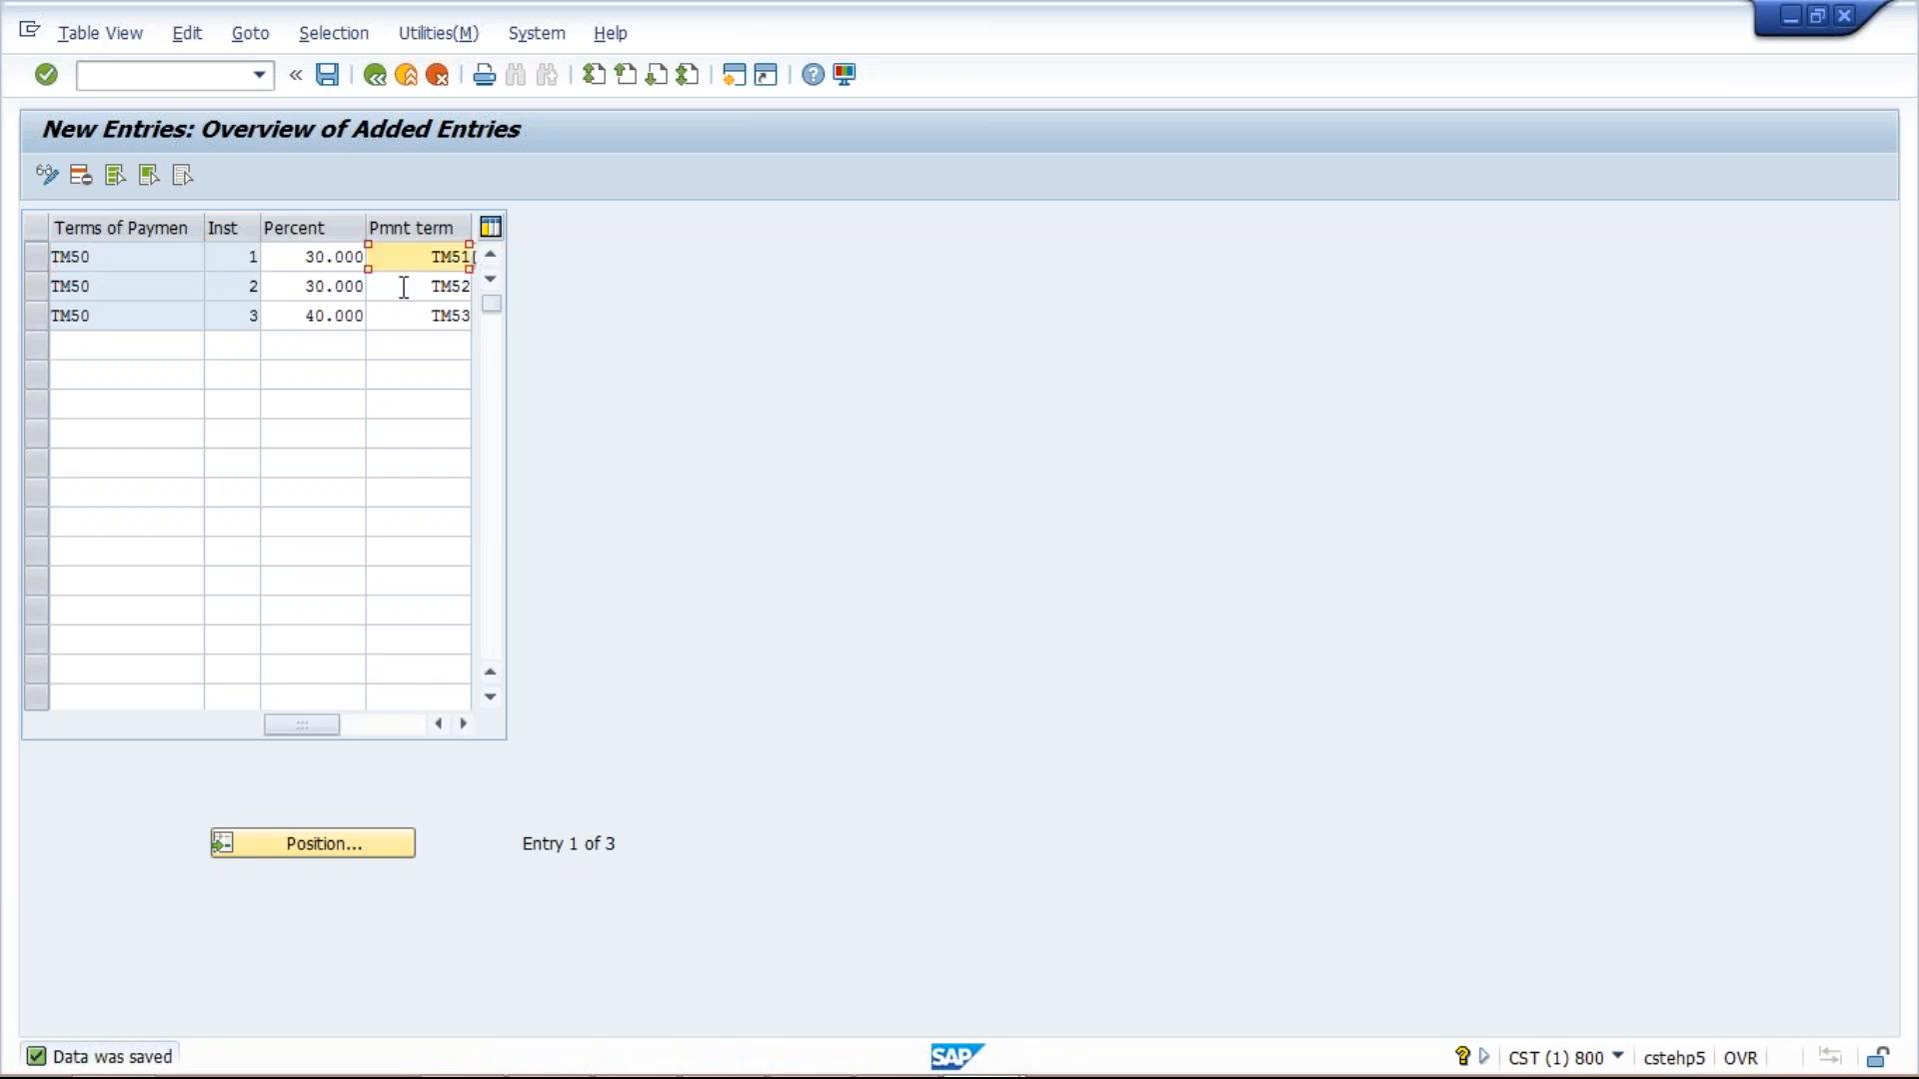
left_click(403, 287)
left_click(413, 318)
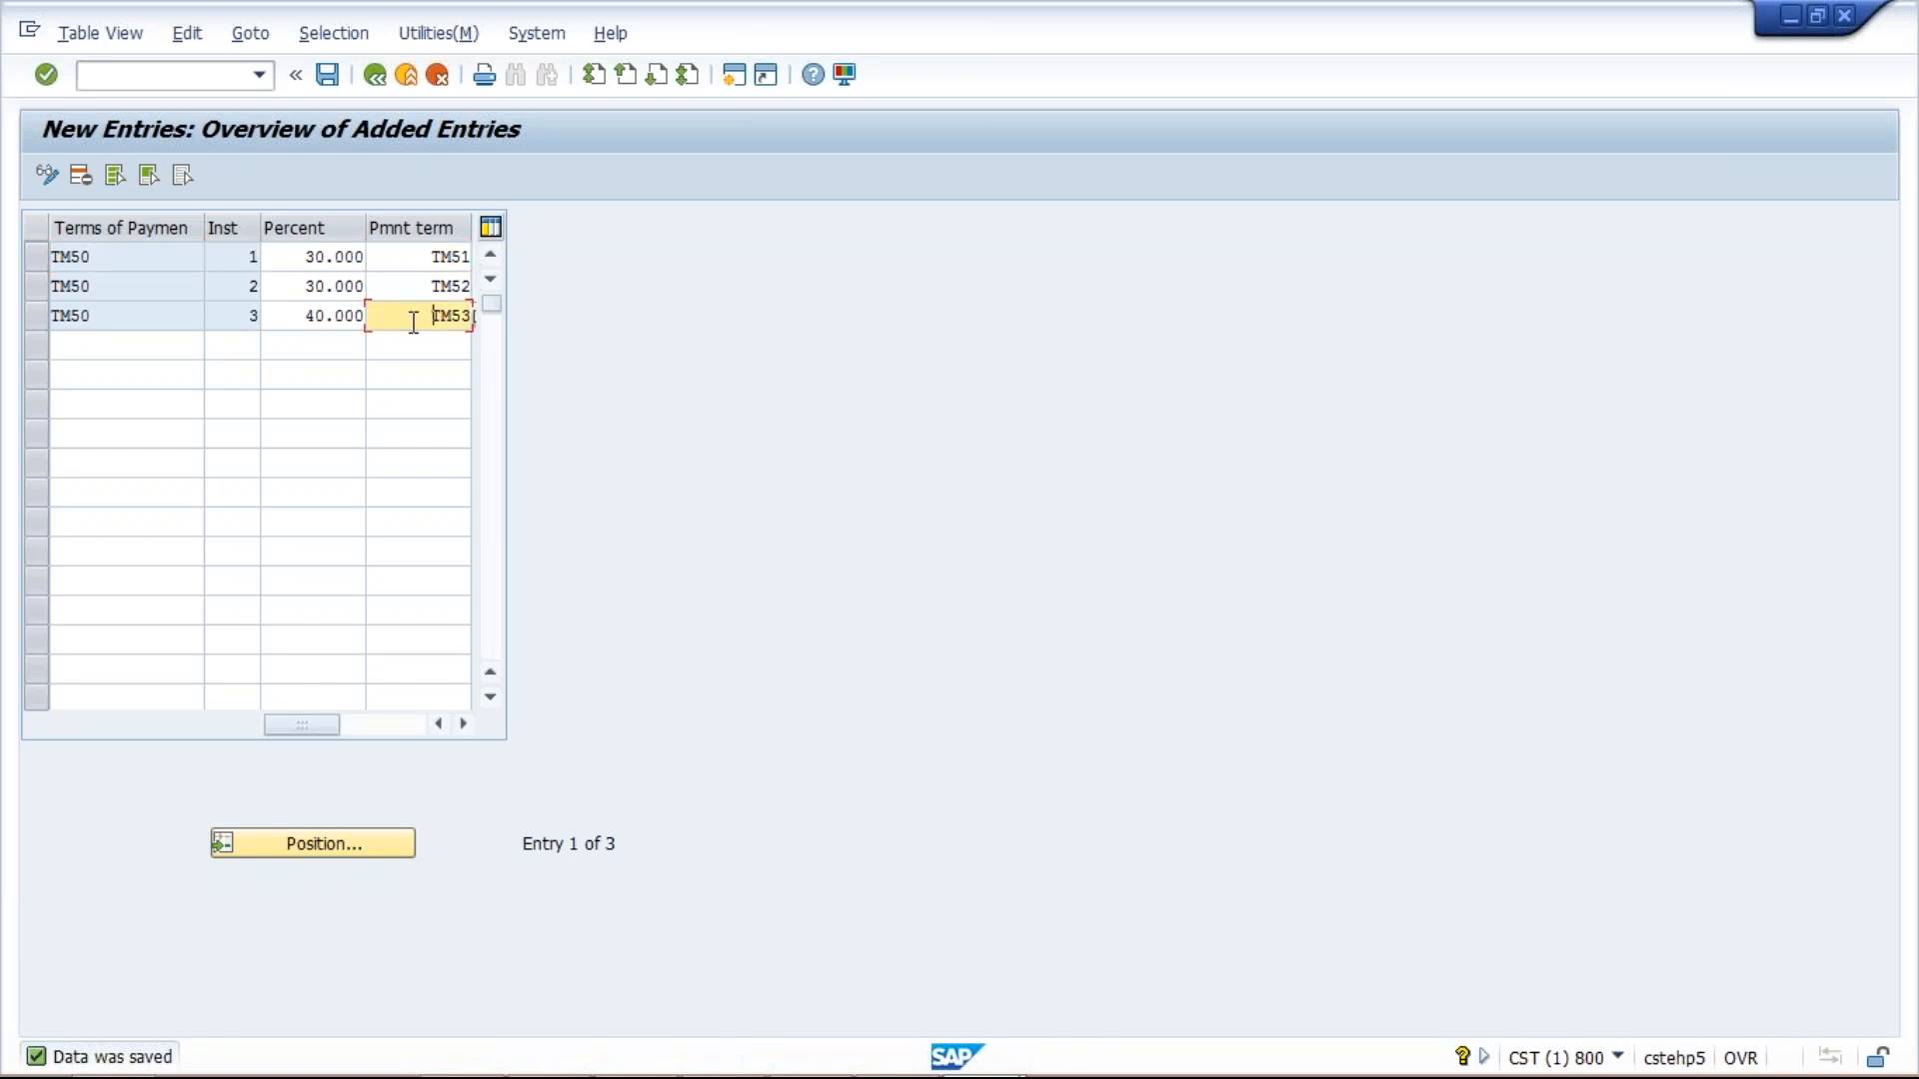
left_click(100, 258)
left_click(111, 285)
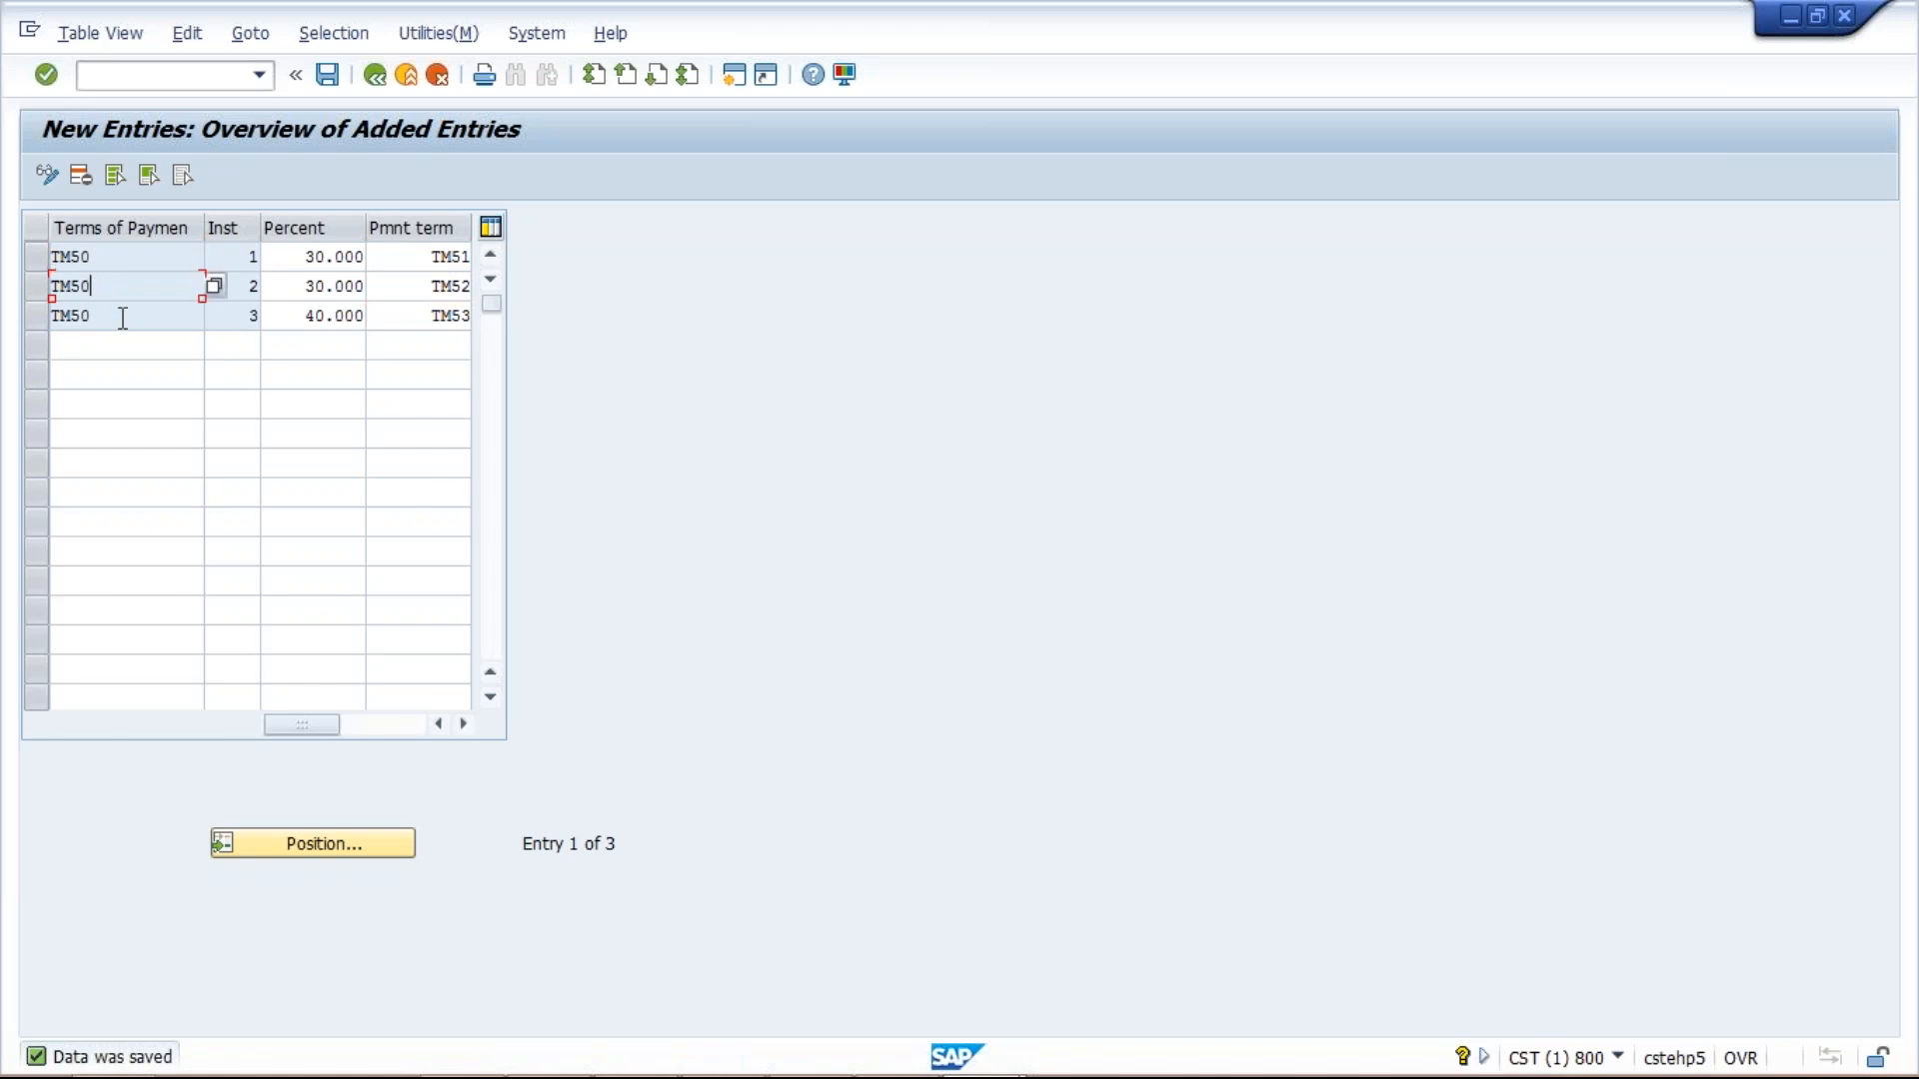
left_click(123, 318)
mouse_move(958, 1059)
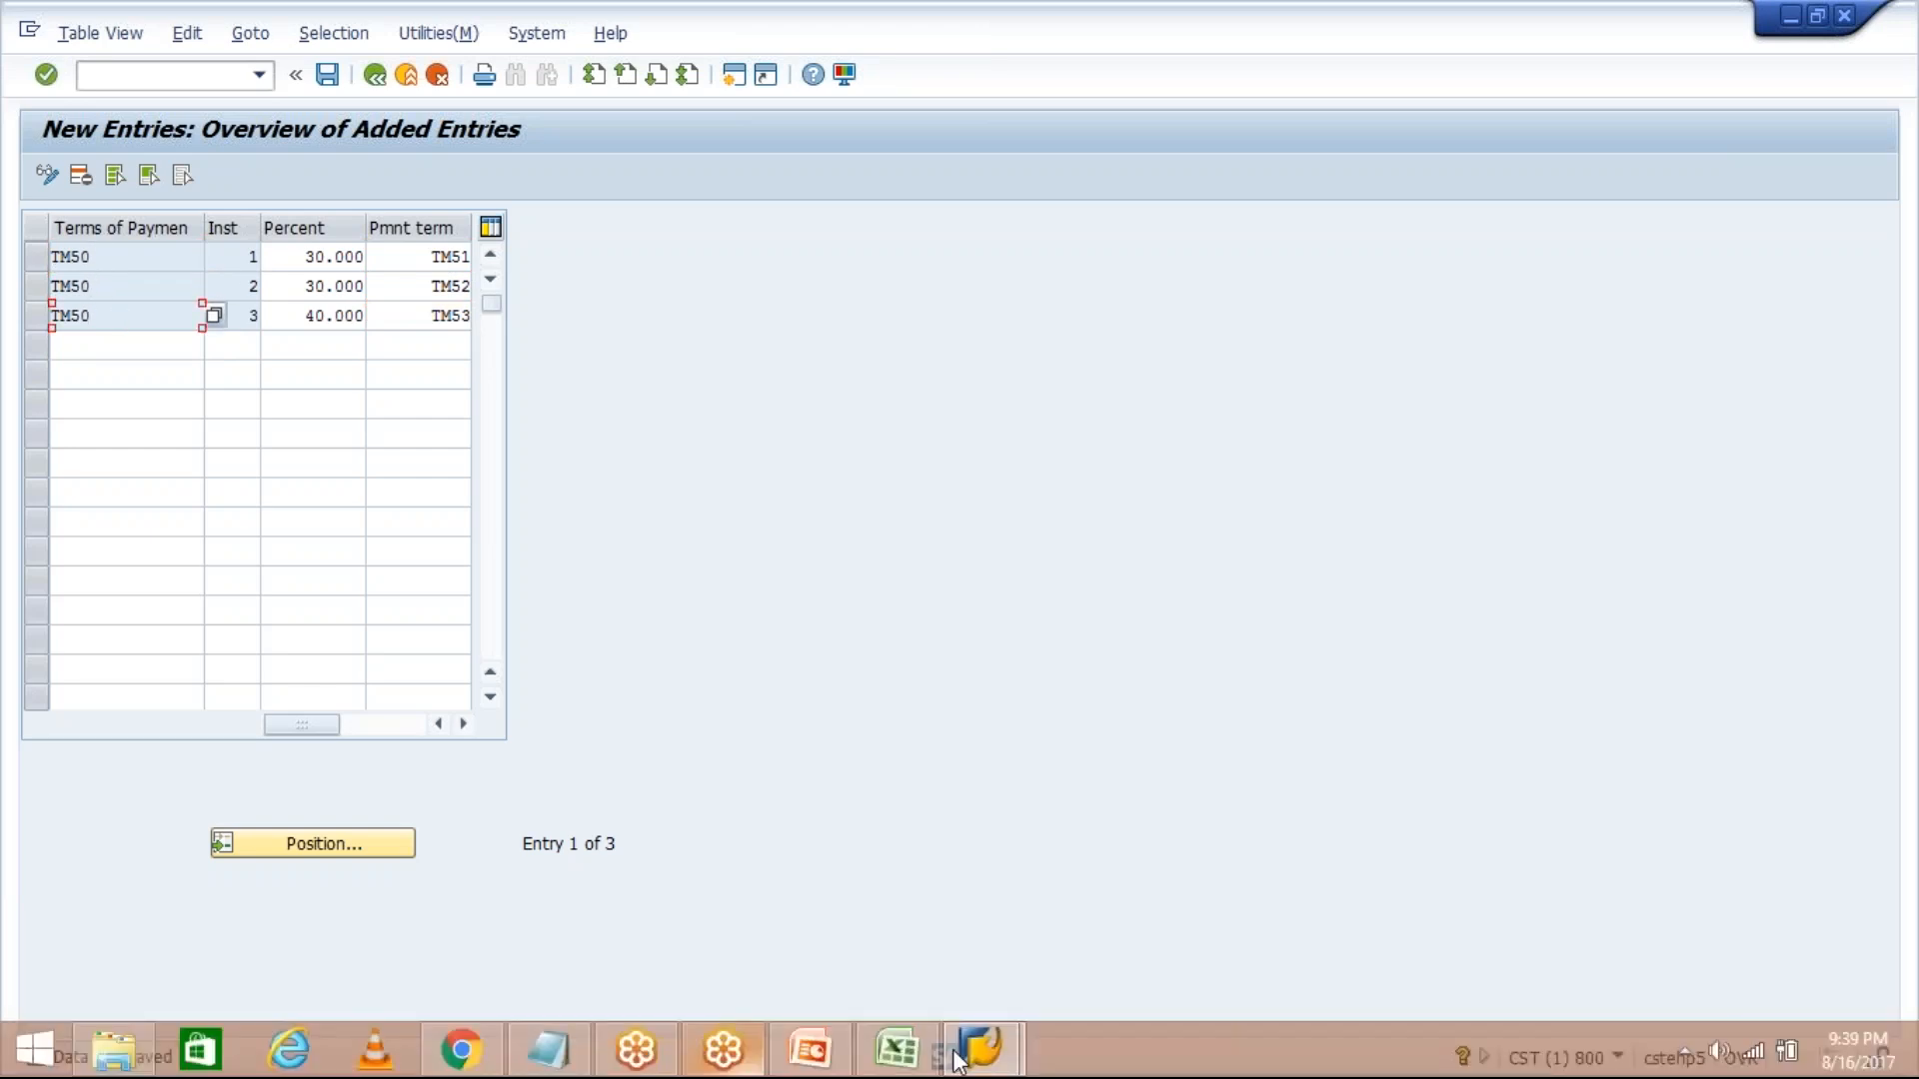
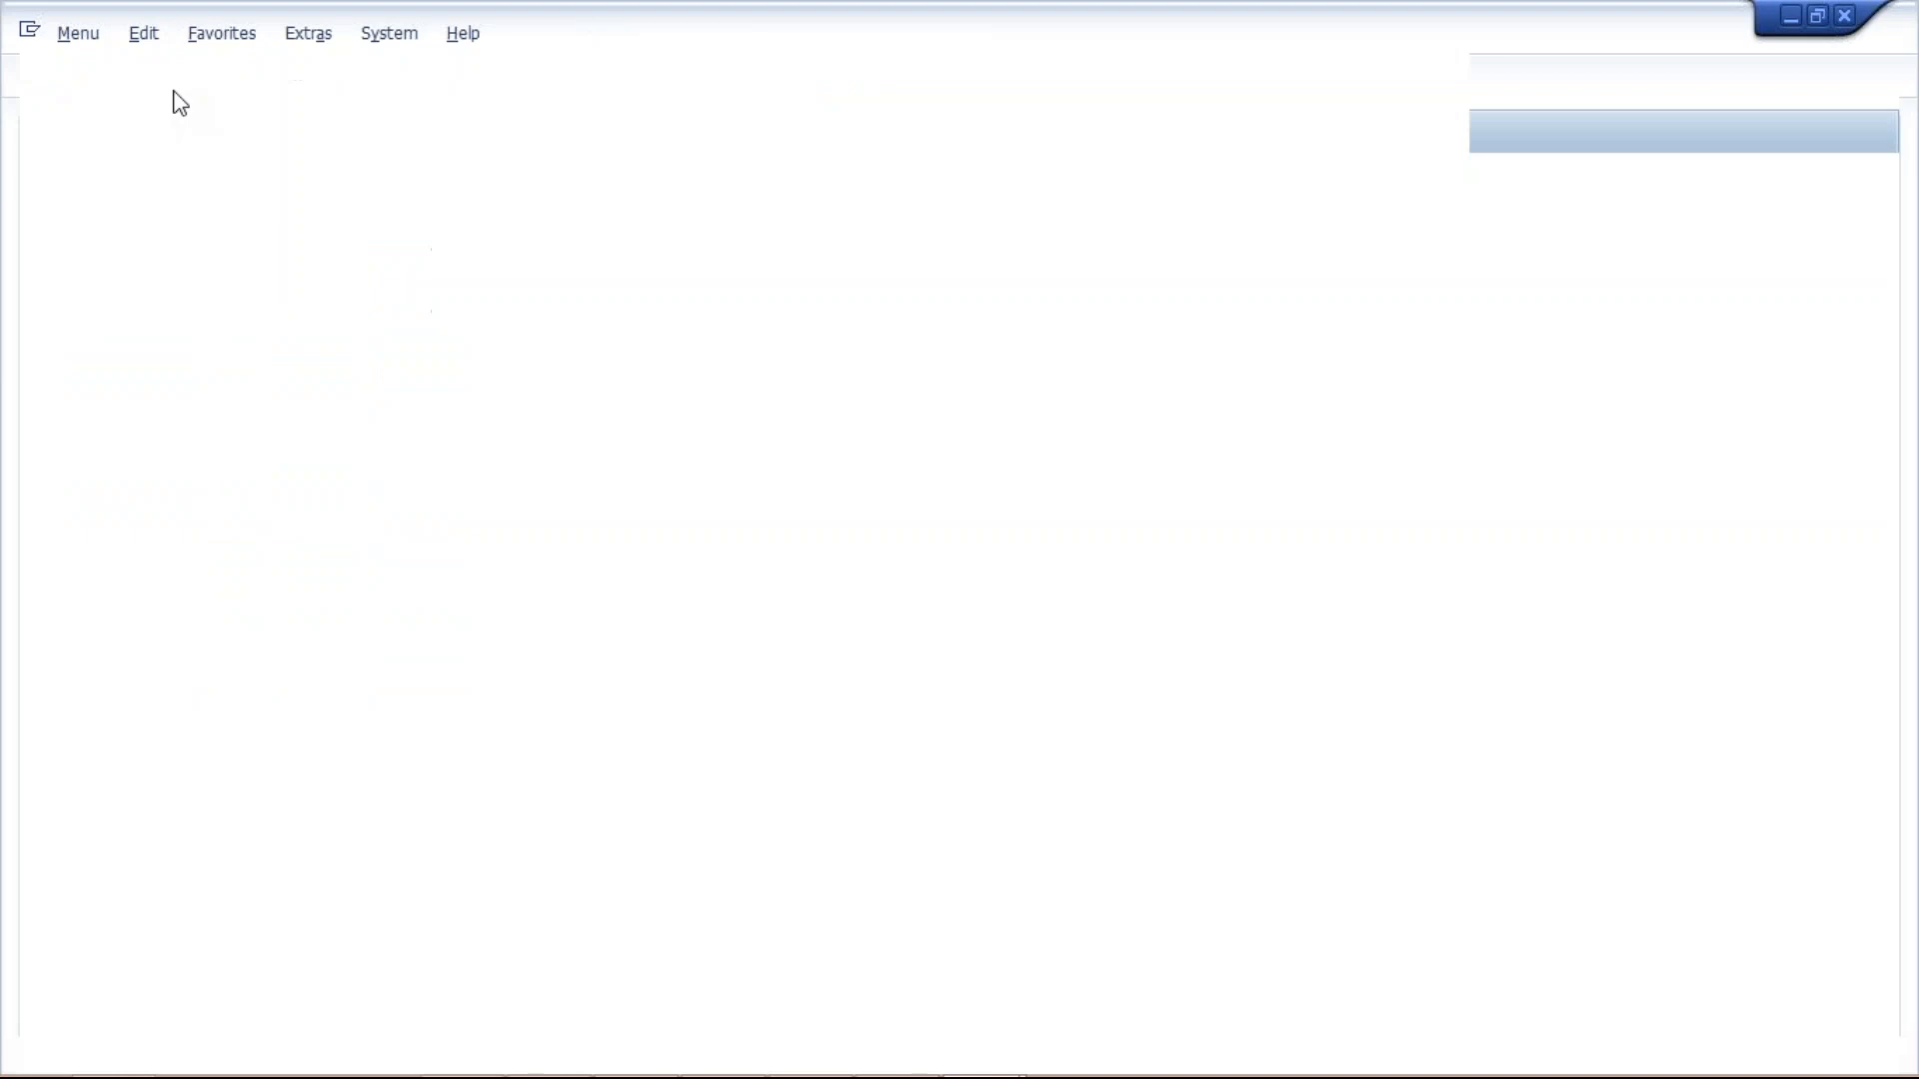
Open a second SAP GUI session at the SAP Easy Access screen.
left_click(145, 80)
Start an FB60 vendor invoice with the remembered vendor, invoice date 10.08.2017 and amount 1000.
type("FB60")
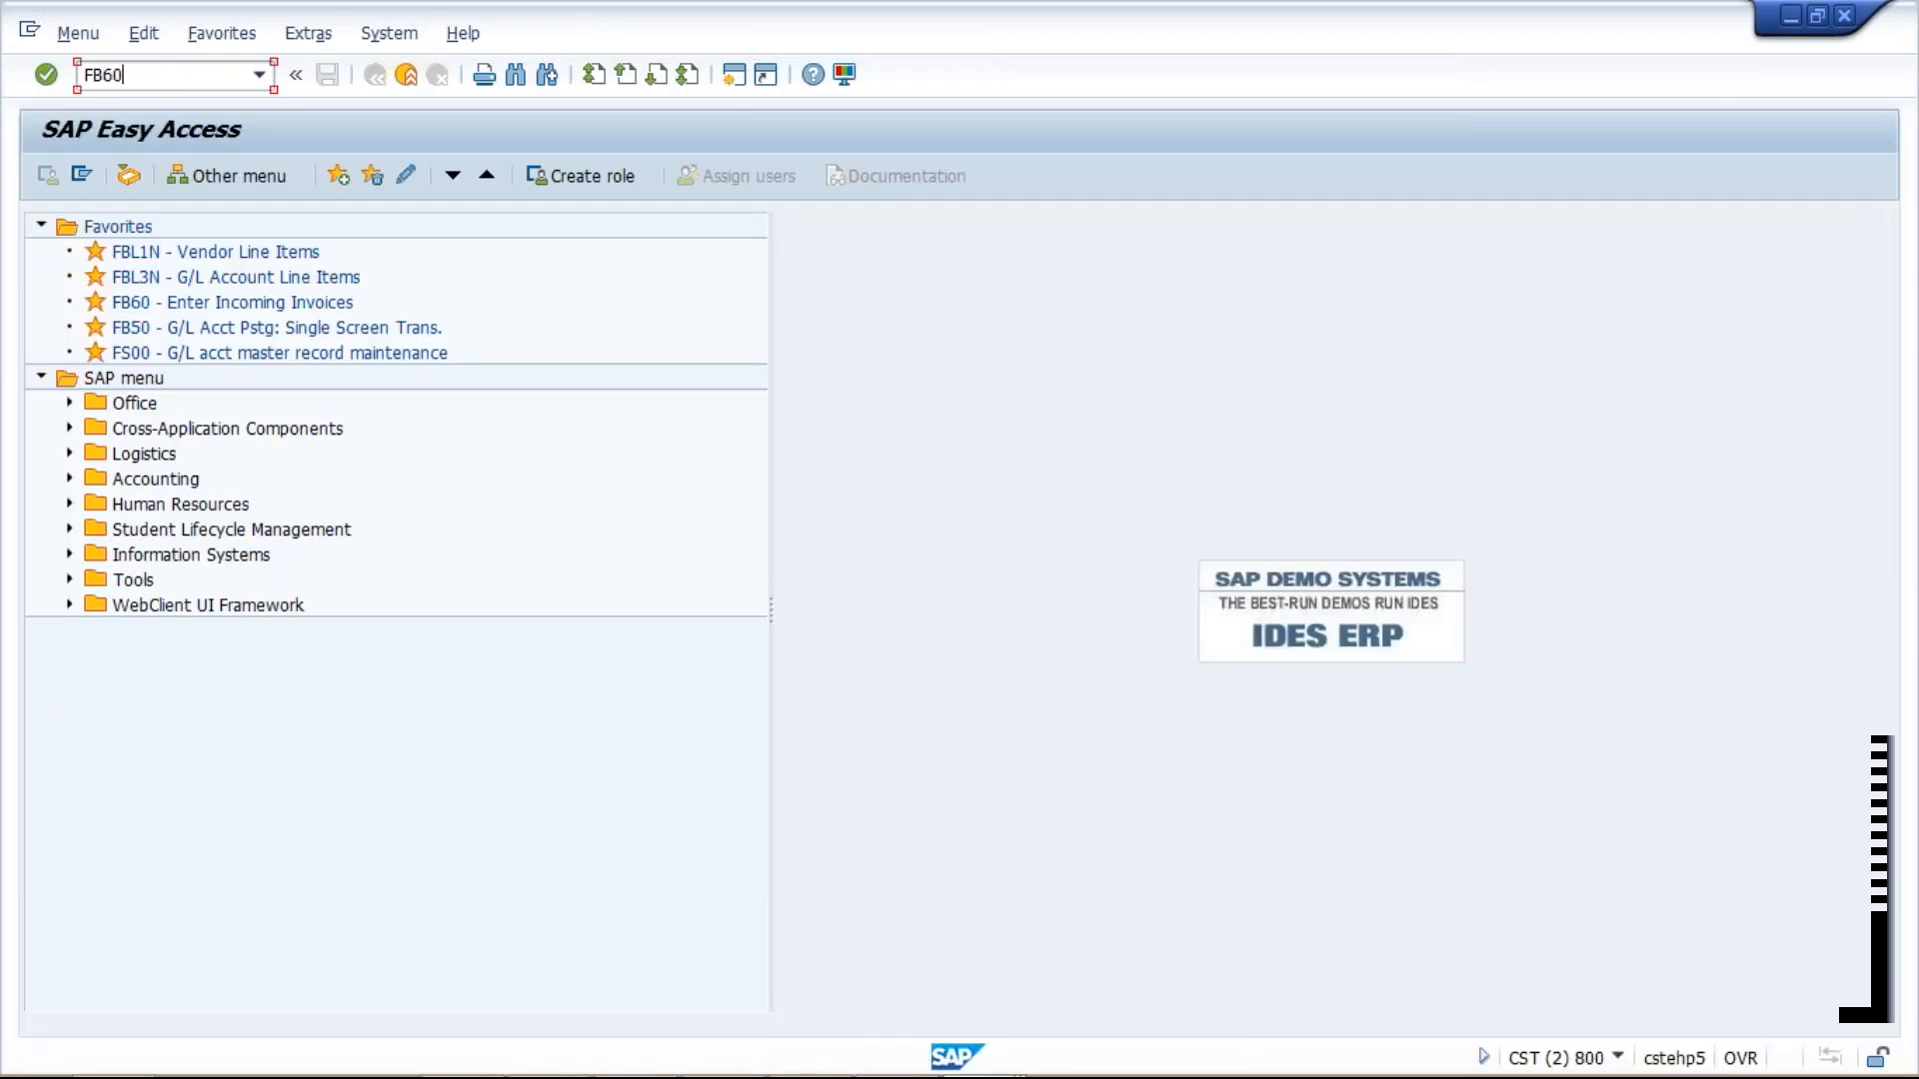
key("Return")
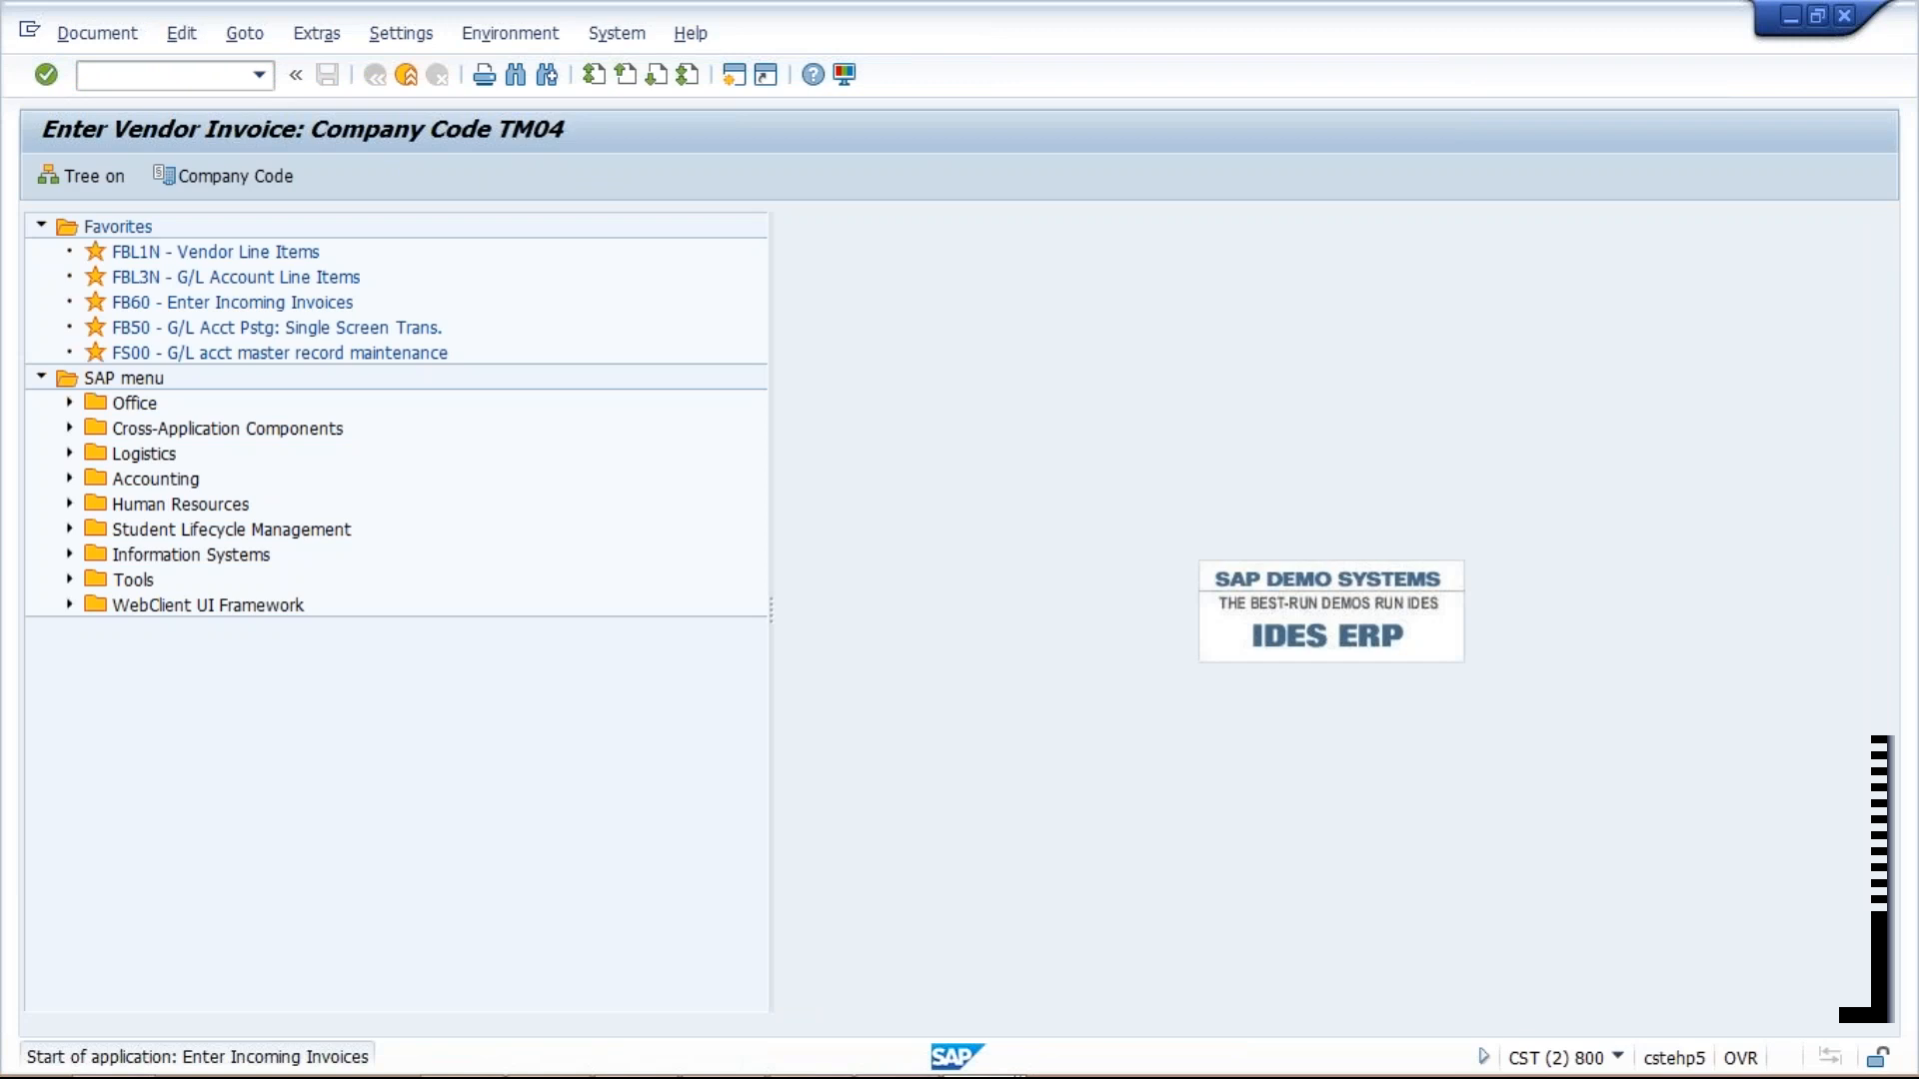
left_click(267, 316)
key("Down")
key("Return")
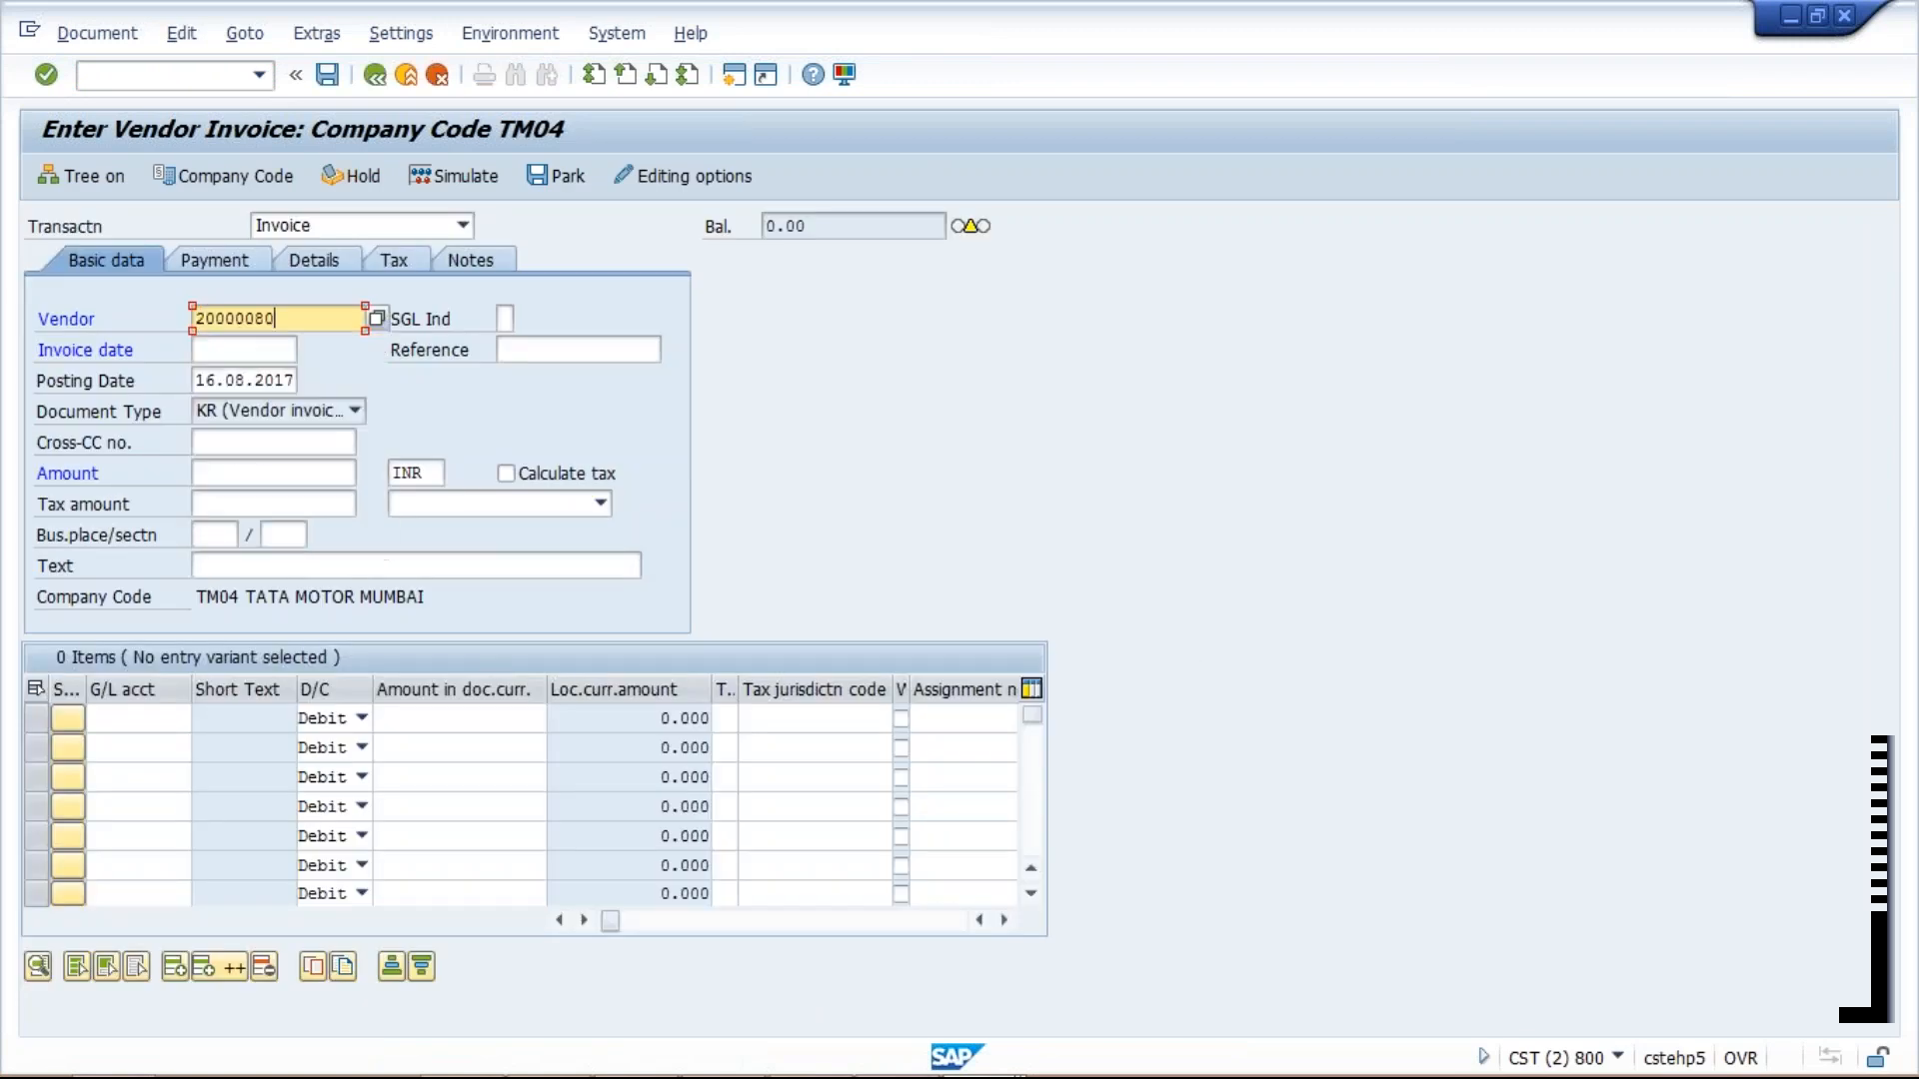
key("Tab")
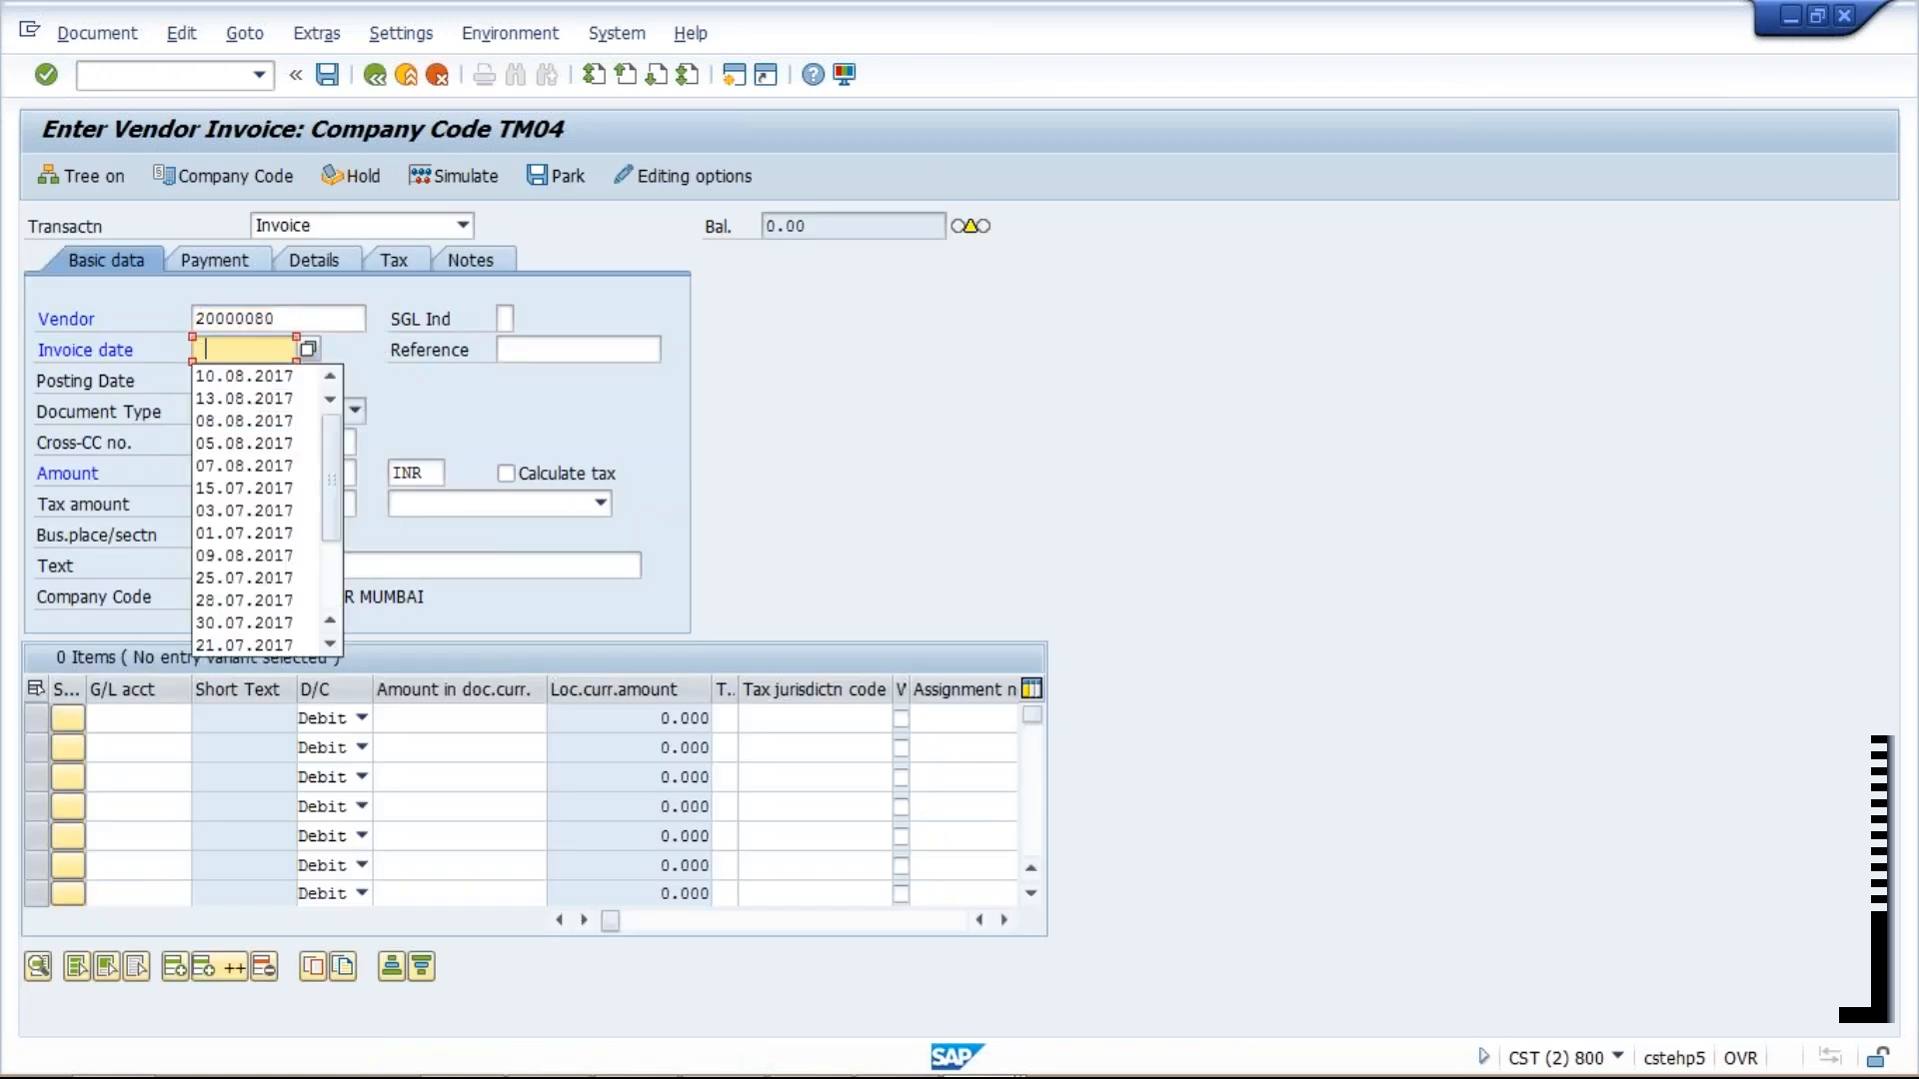
key("Down")
key("Return")
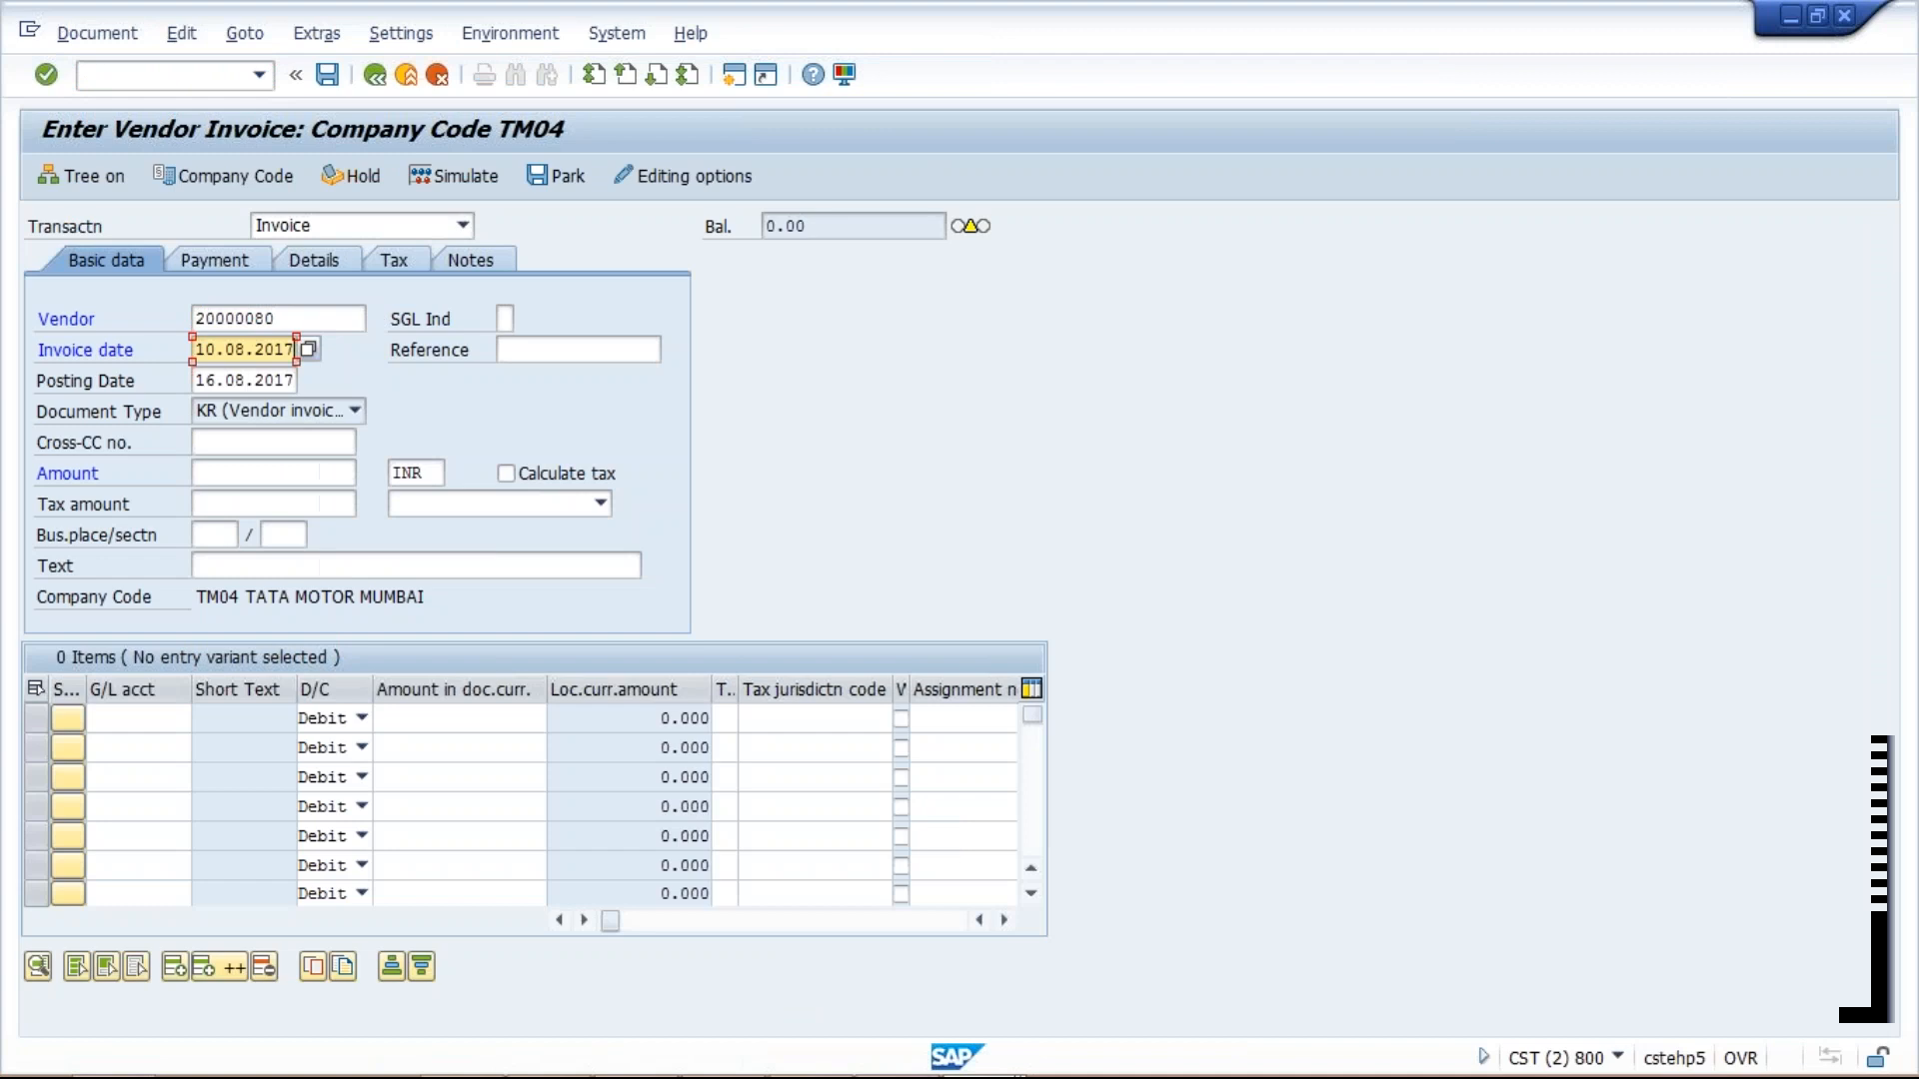
left_click(297, 473)
type("1000")
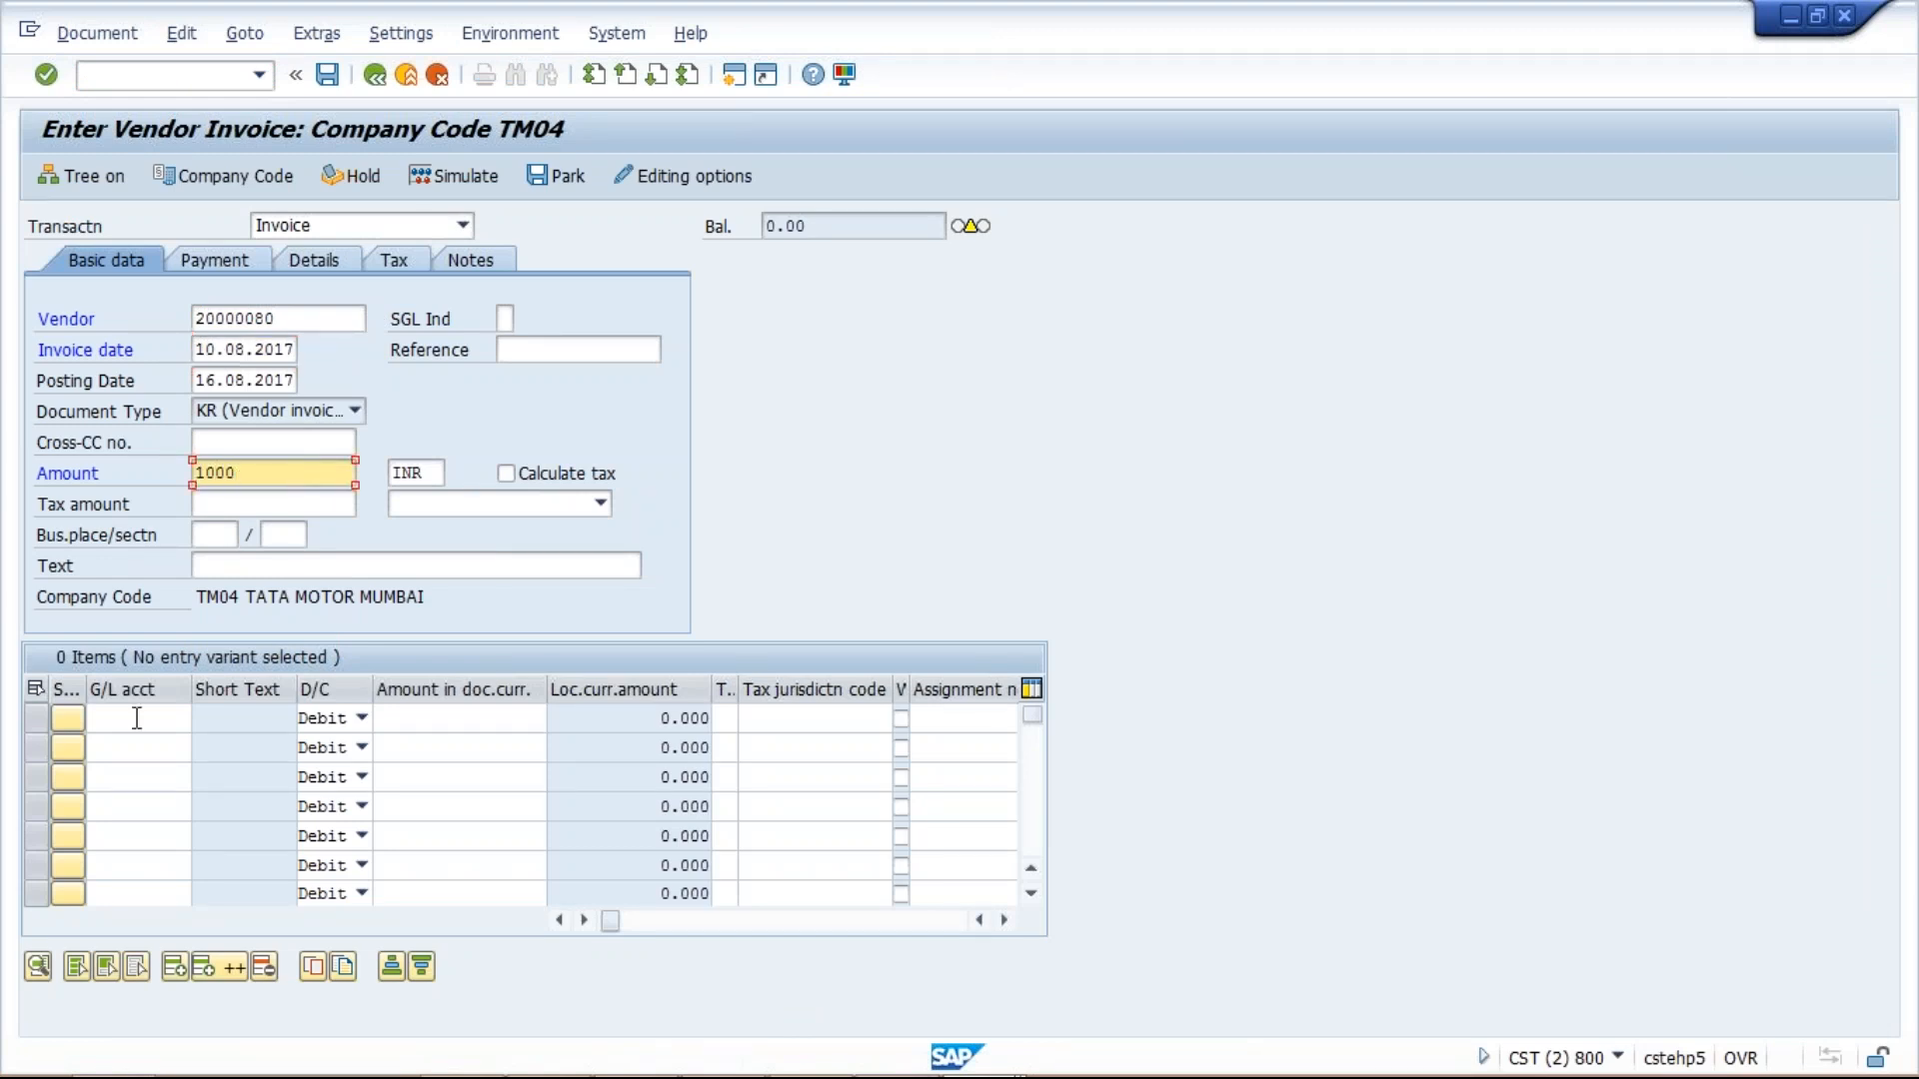
Add a 1,000 INR expense line to G/L account 4000 and validate the entries.
left_click(140, 717)
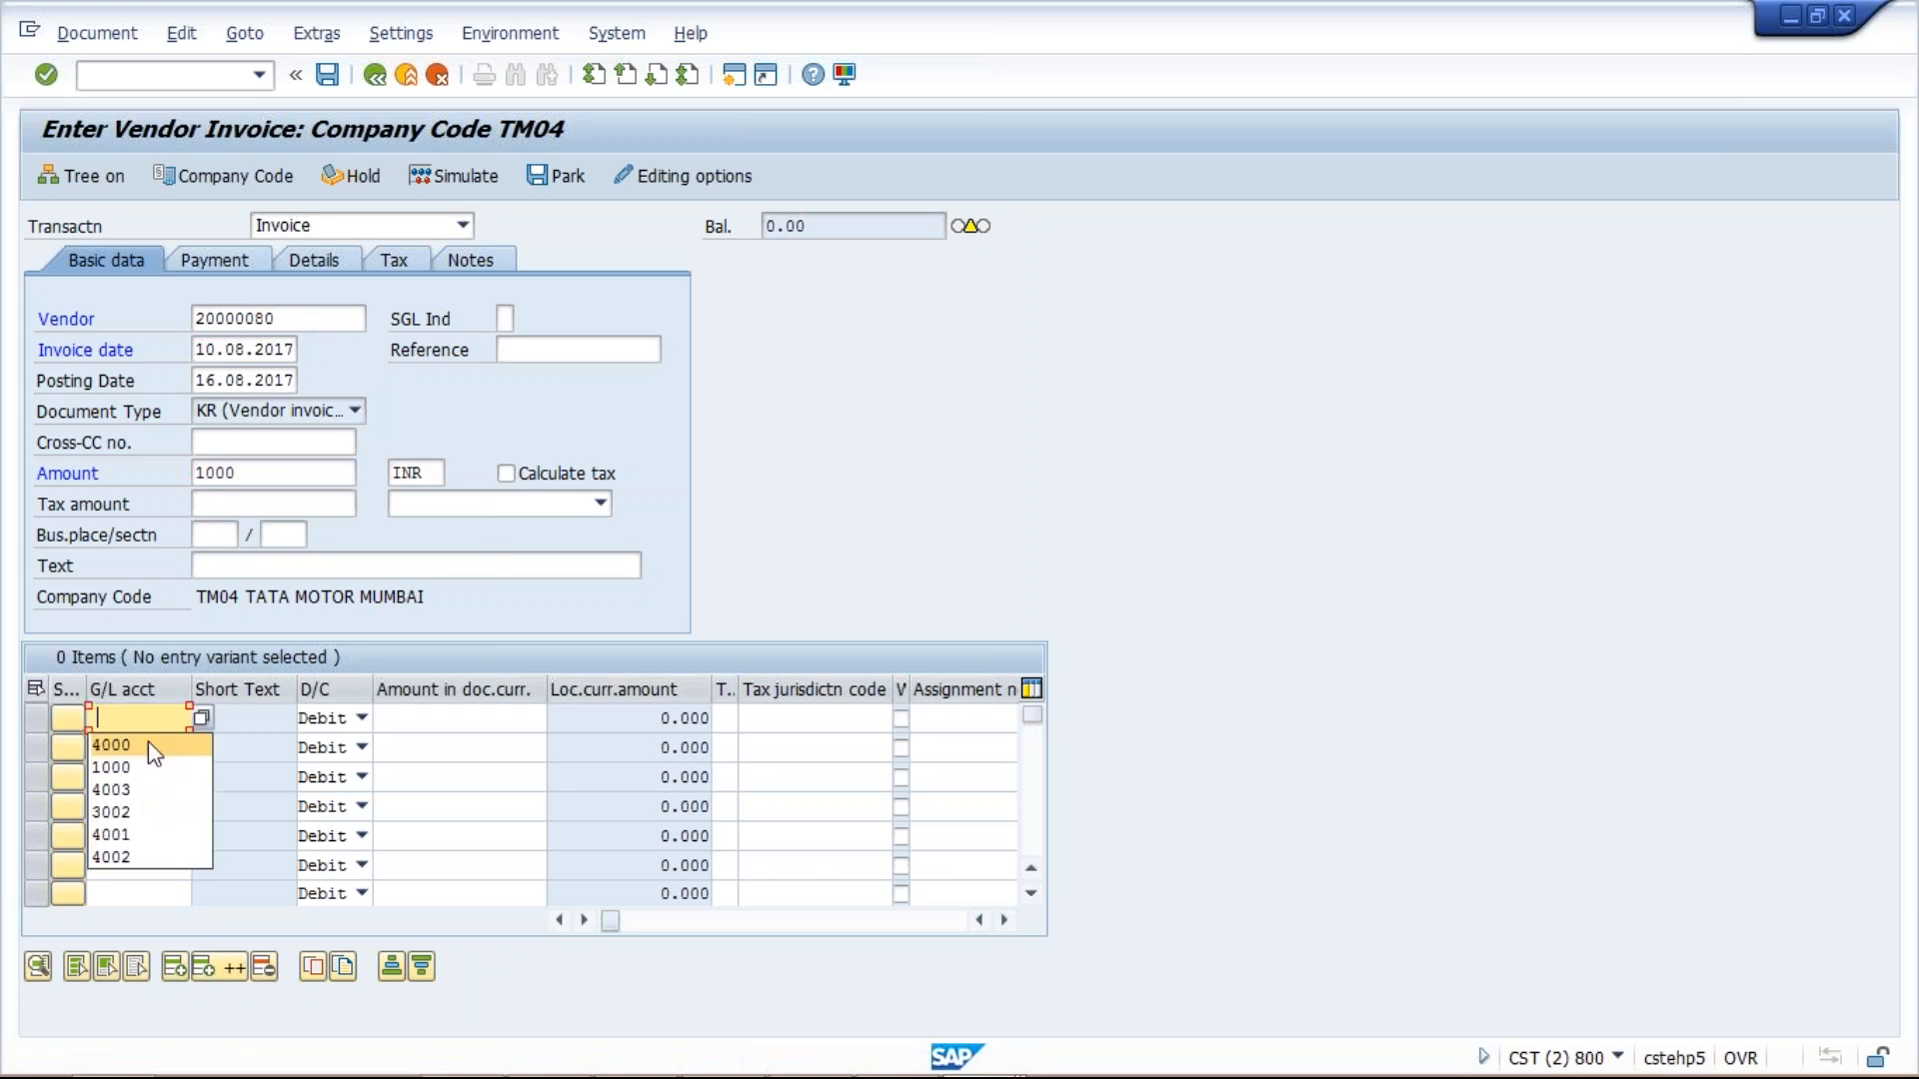
left_click(148, 744)
left_click(460, 718)
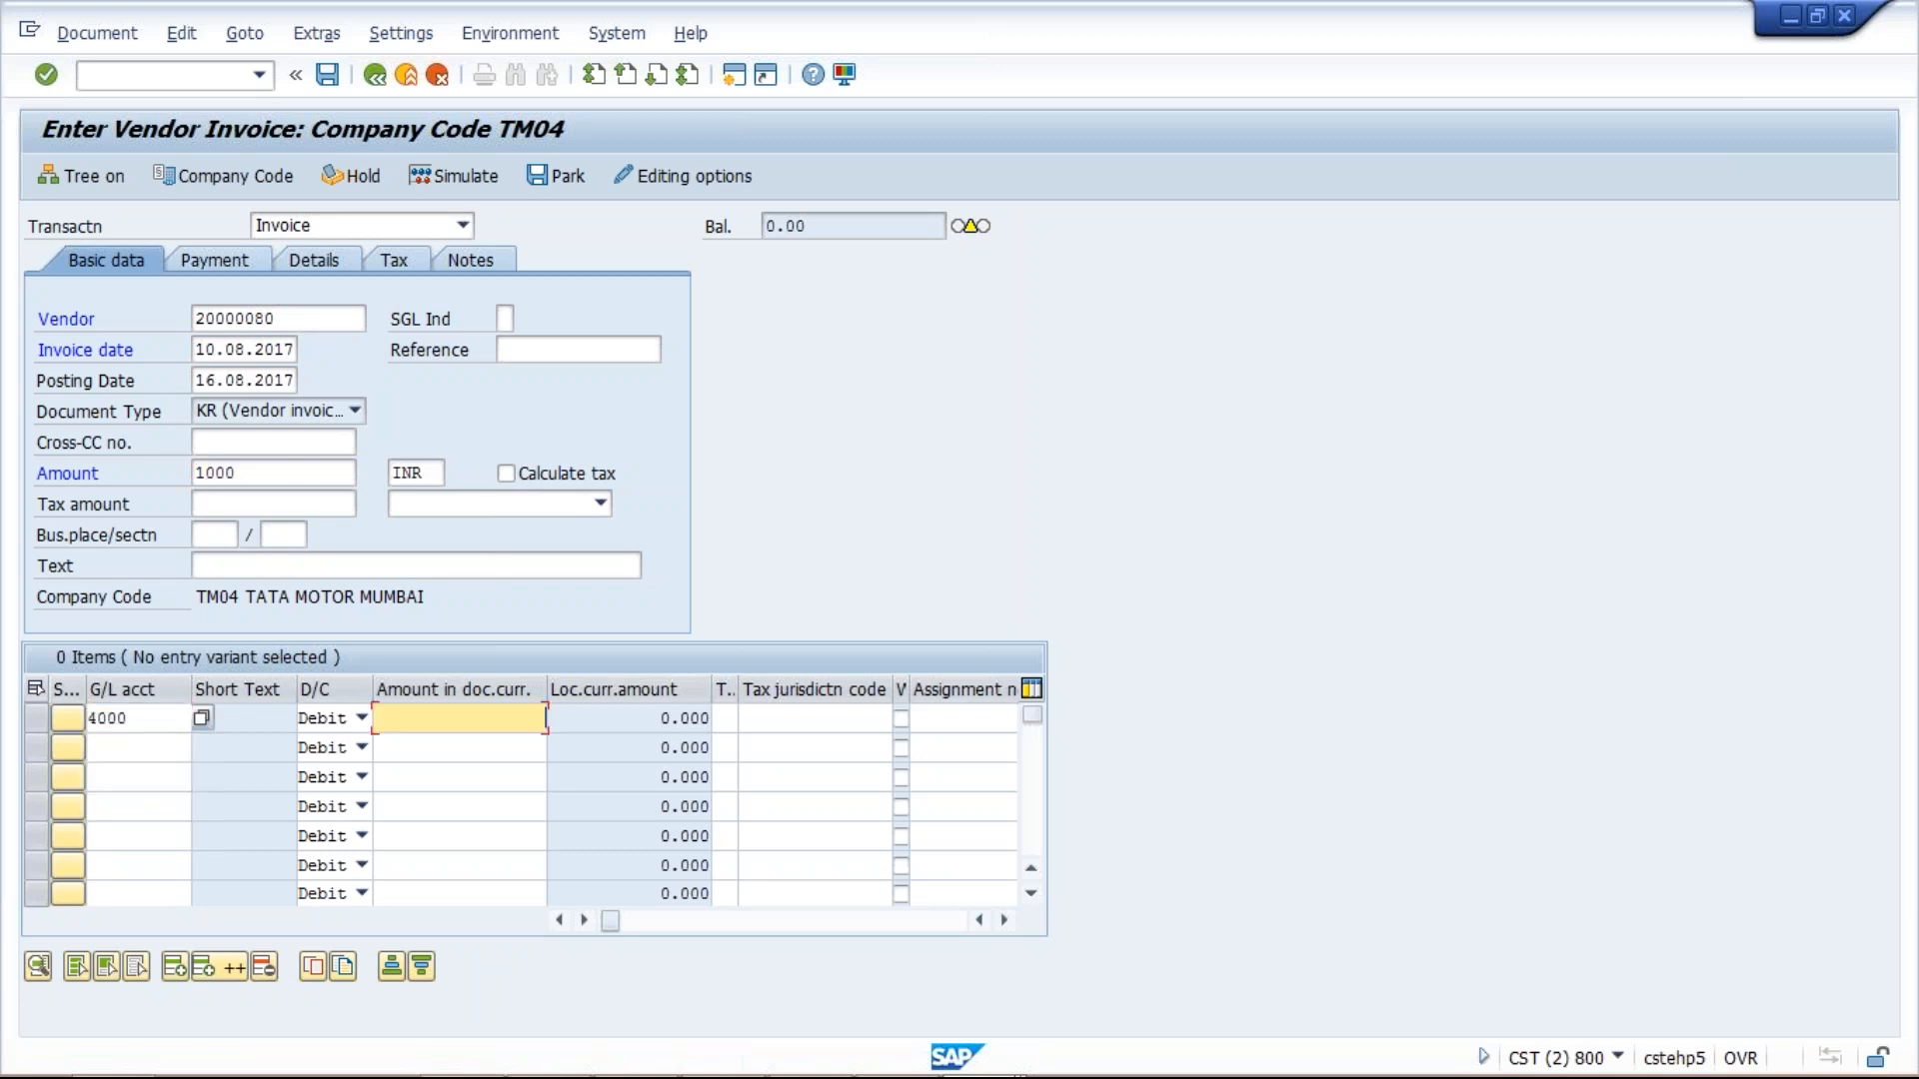
type("1000")
key("Return")
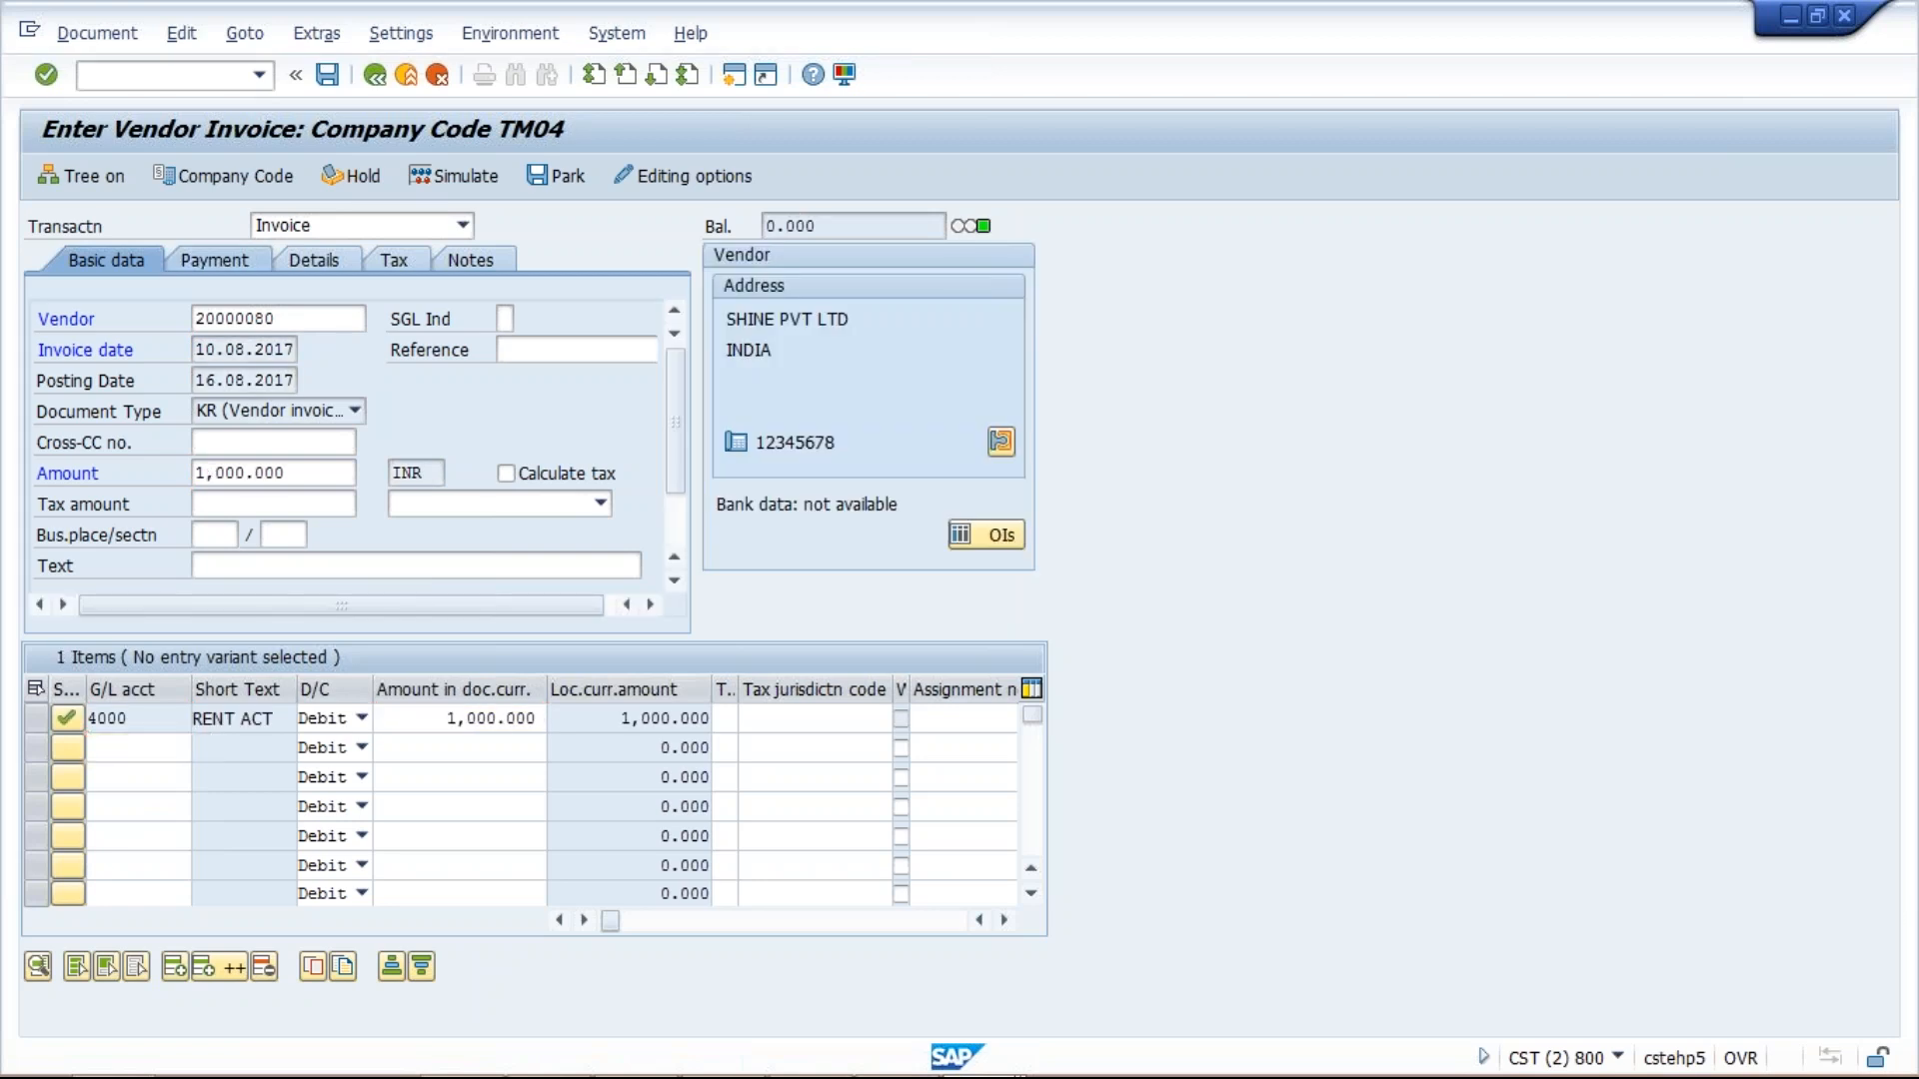
Set payment terms TM50 on the invoice's payment details and simulate the posting.
left_click(212, 260)
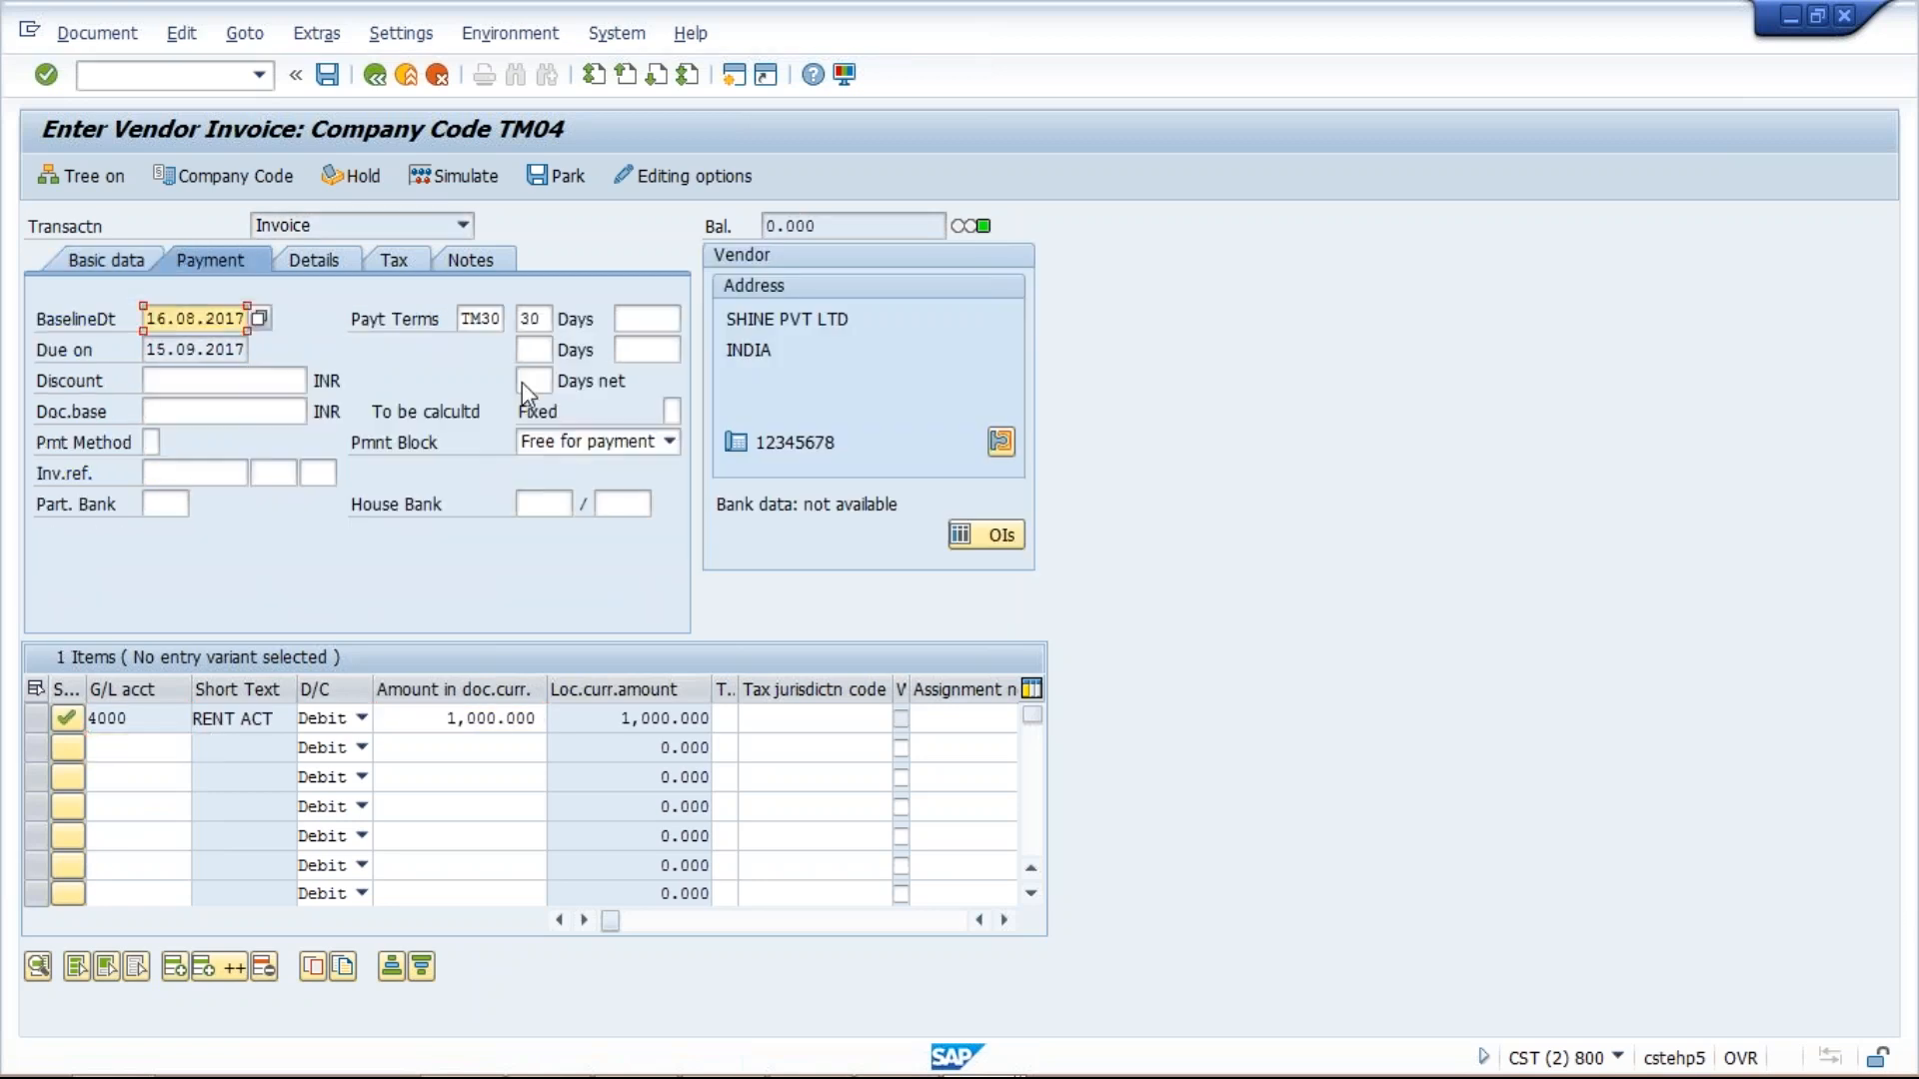
left_click(485, 319)
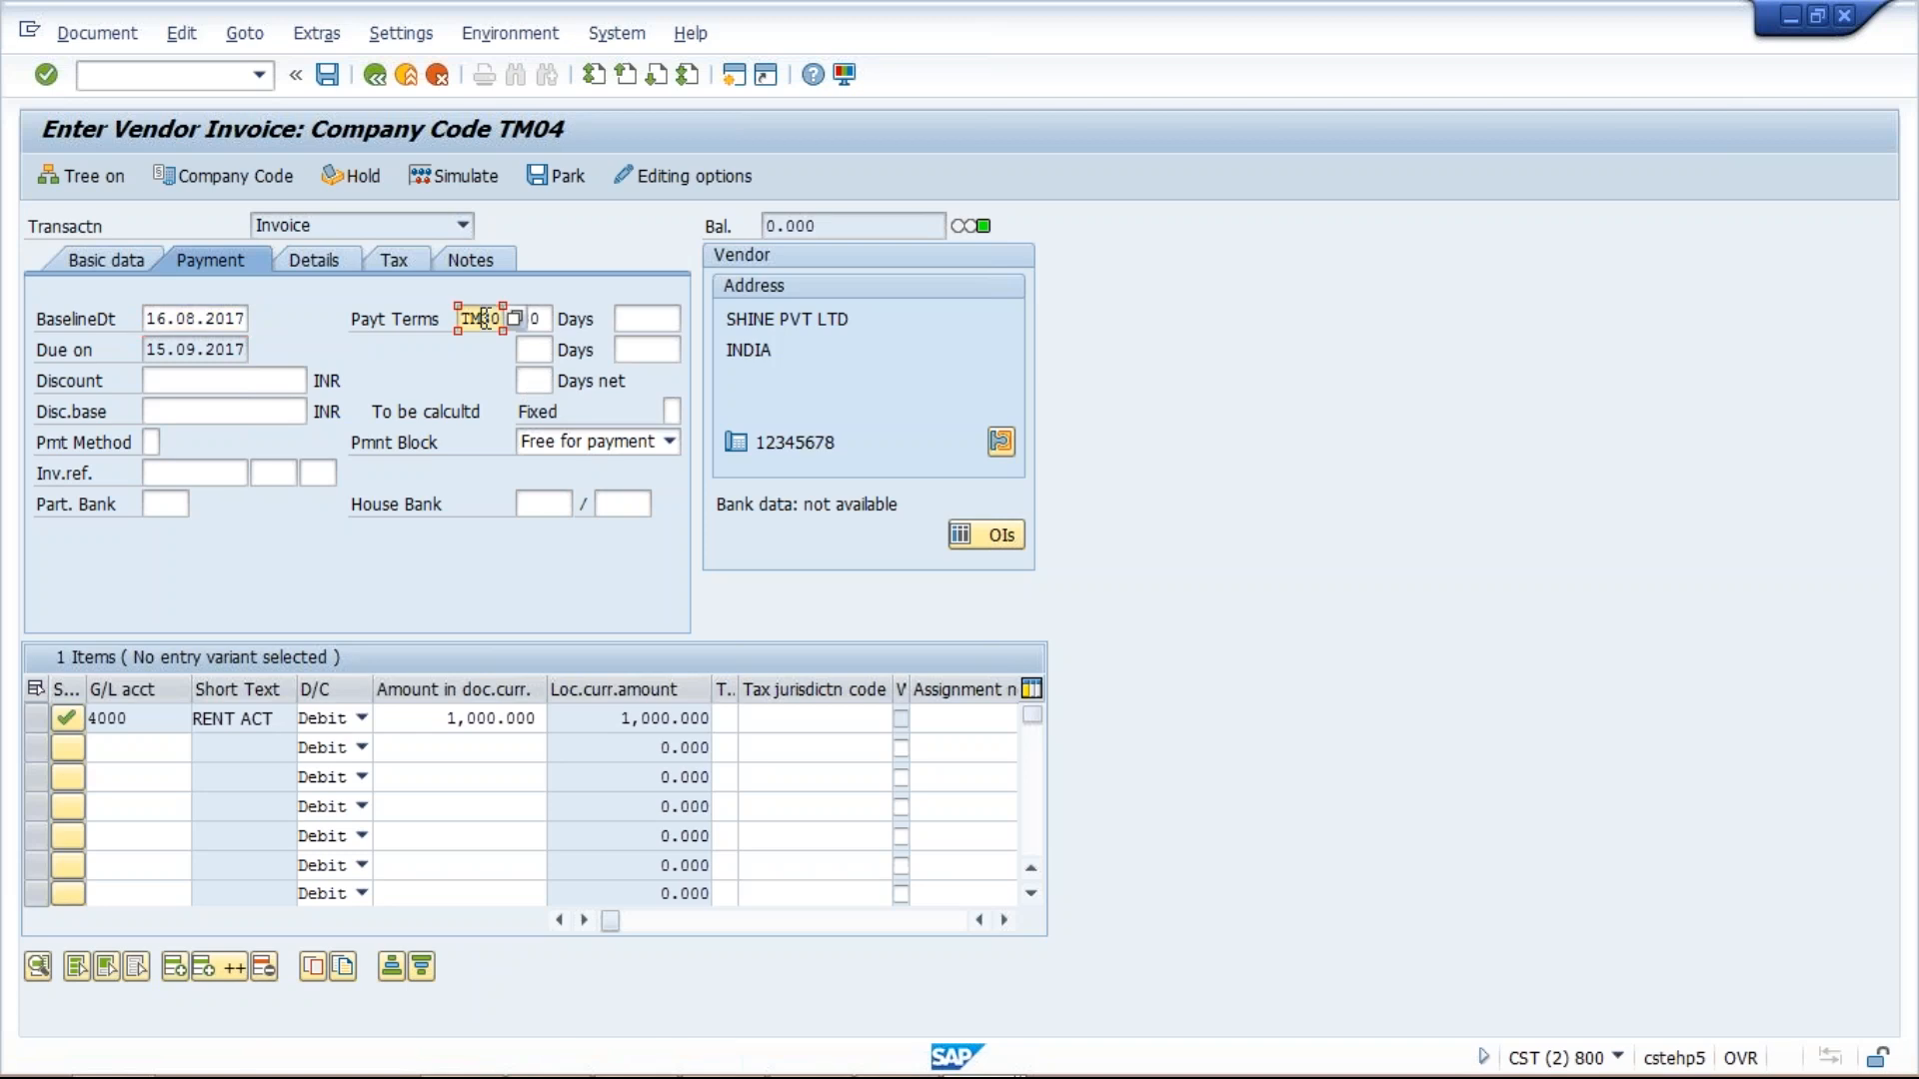
type("5")
key("Return")
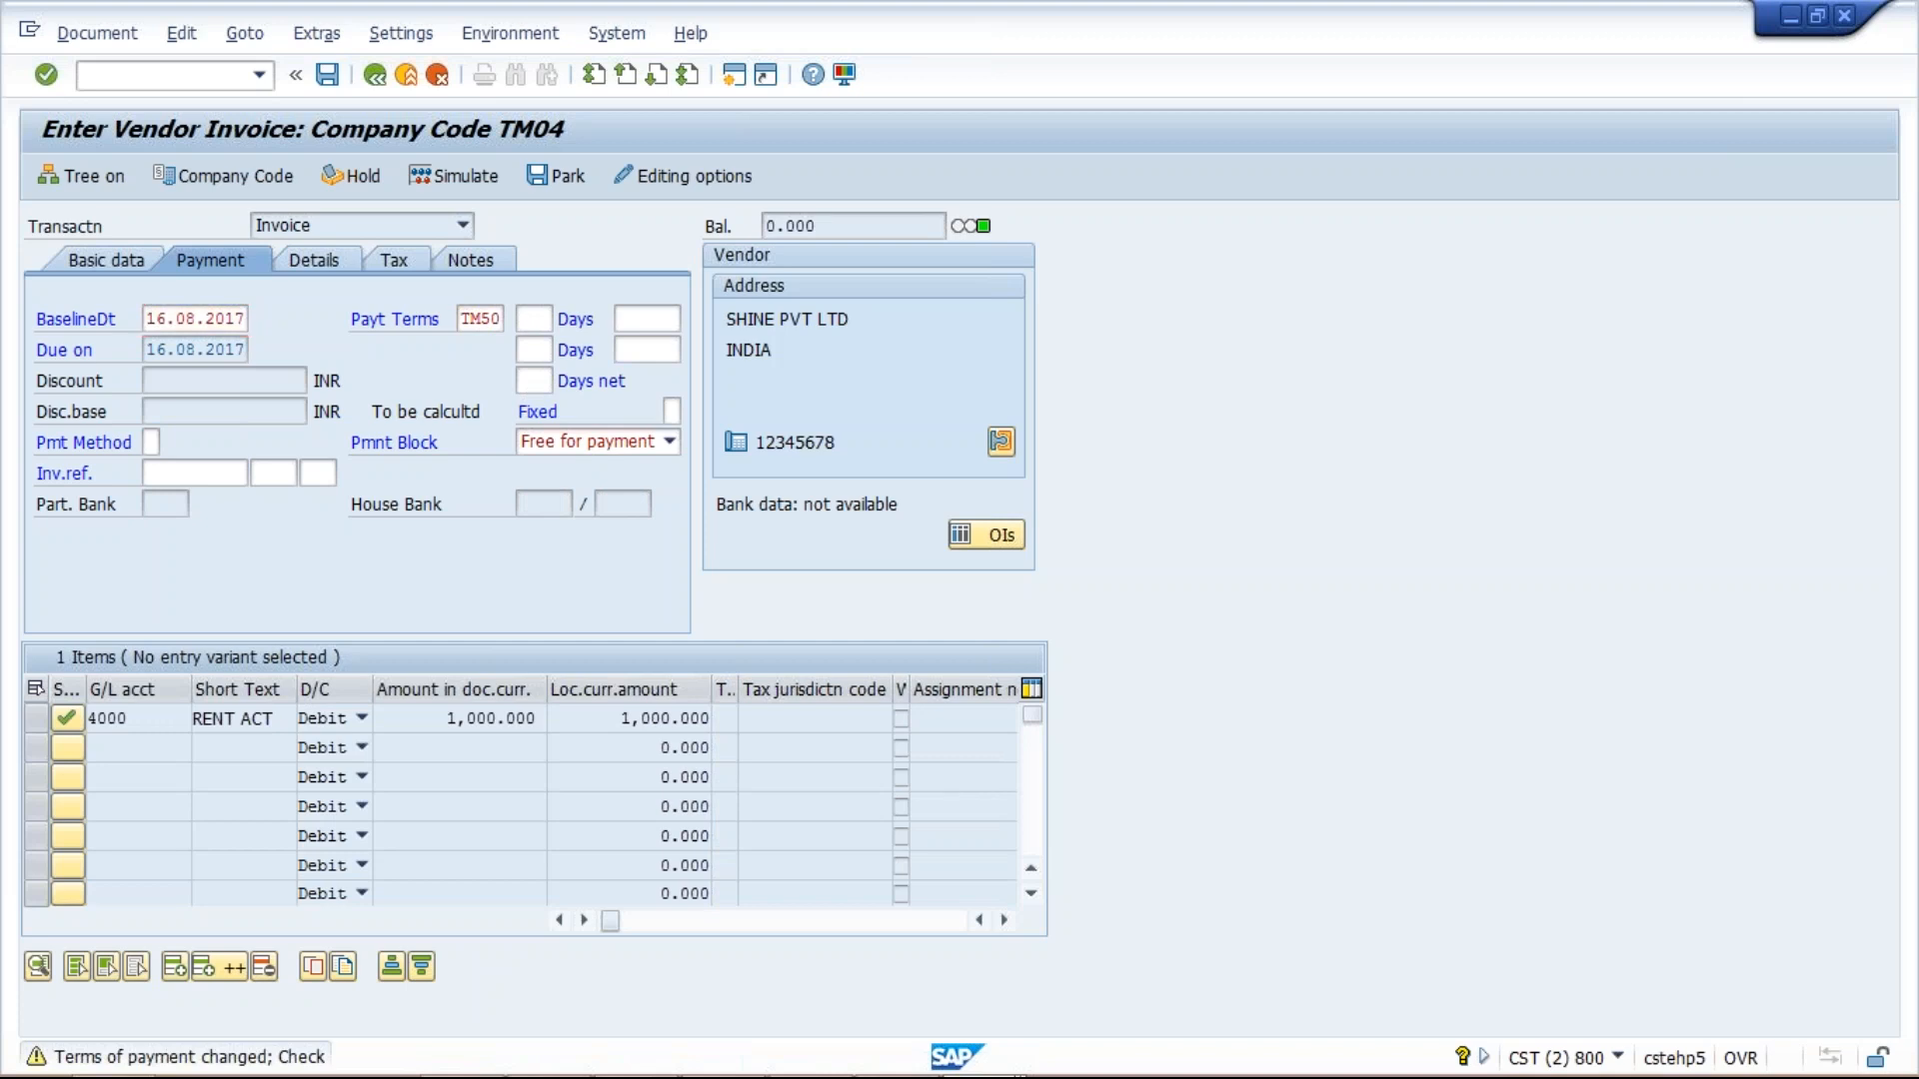
key("Return")
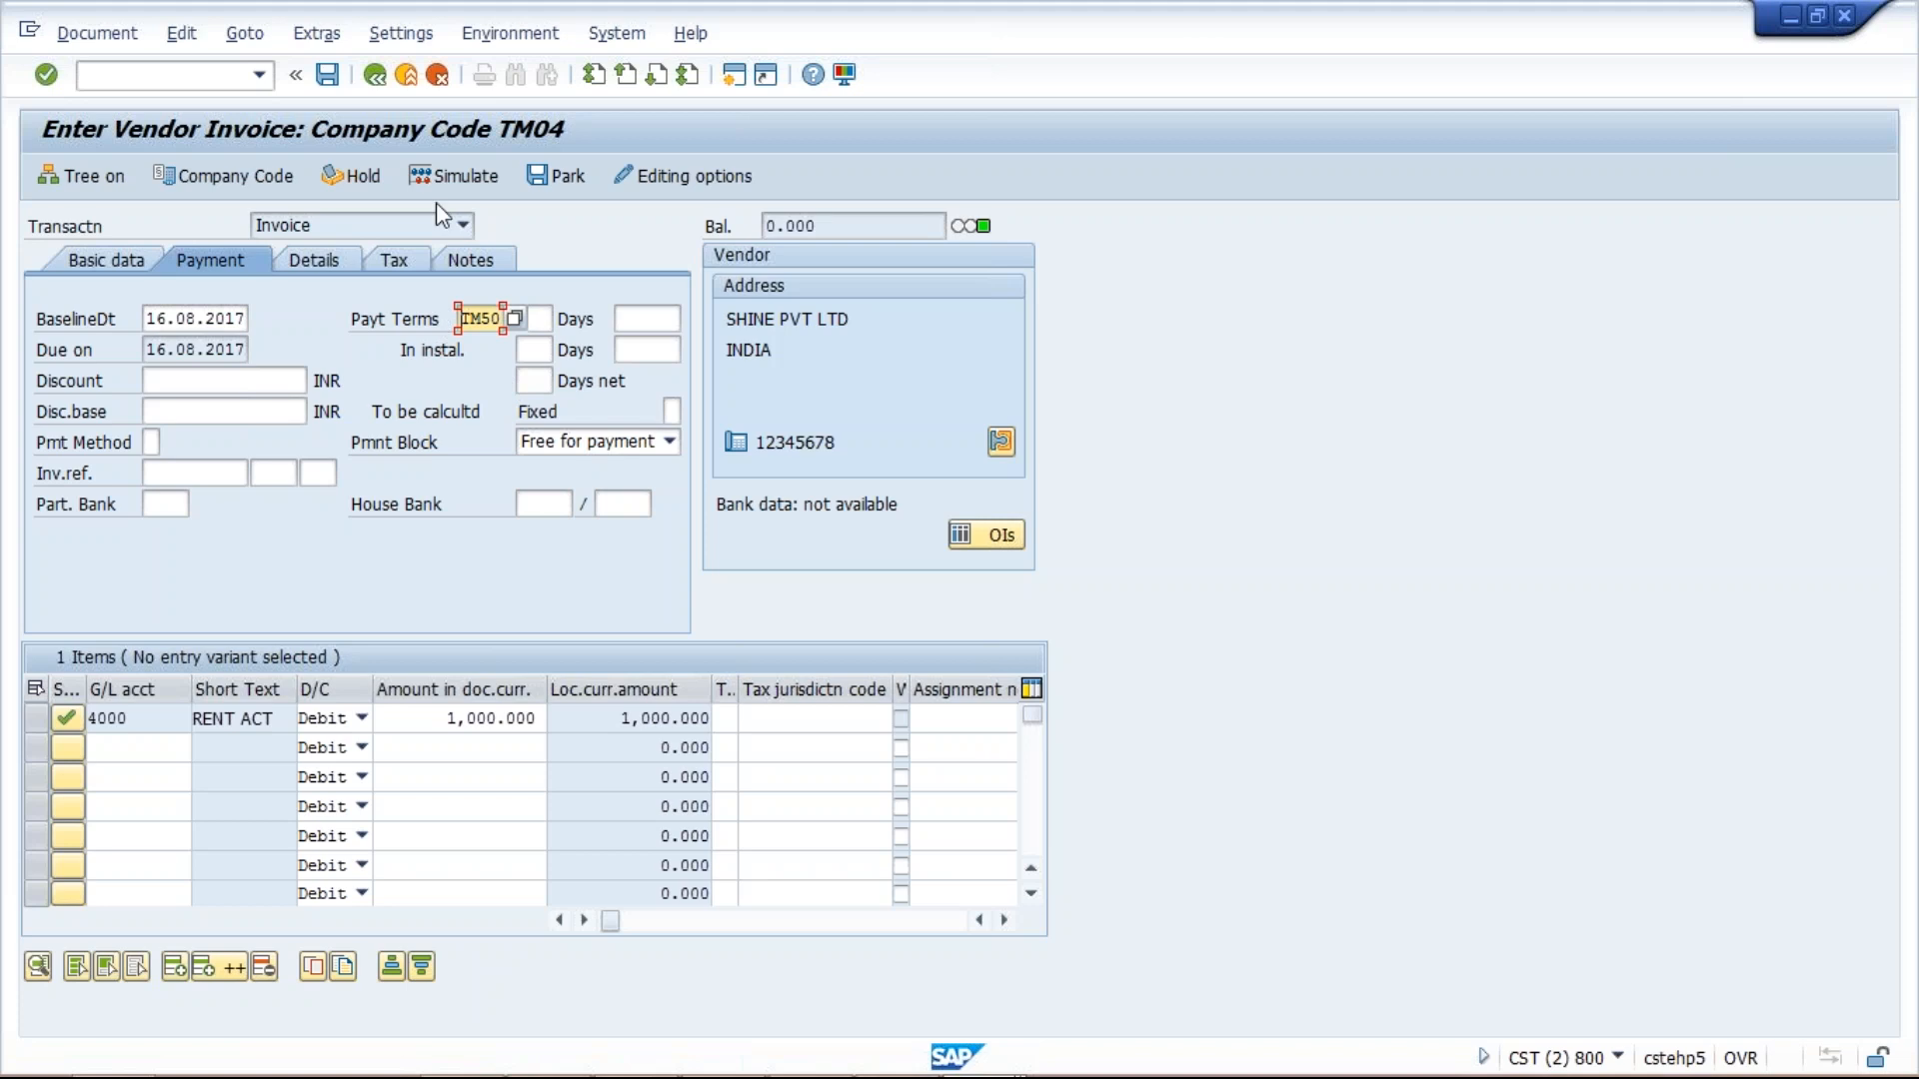
left_click(452, 180)
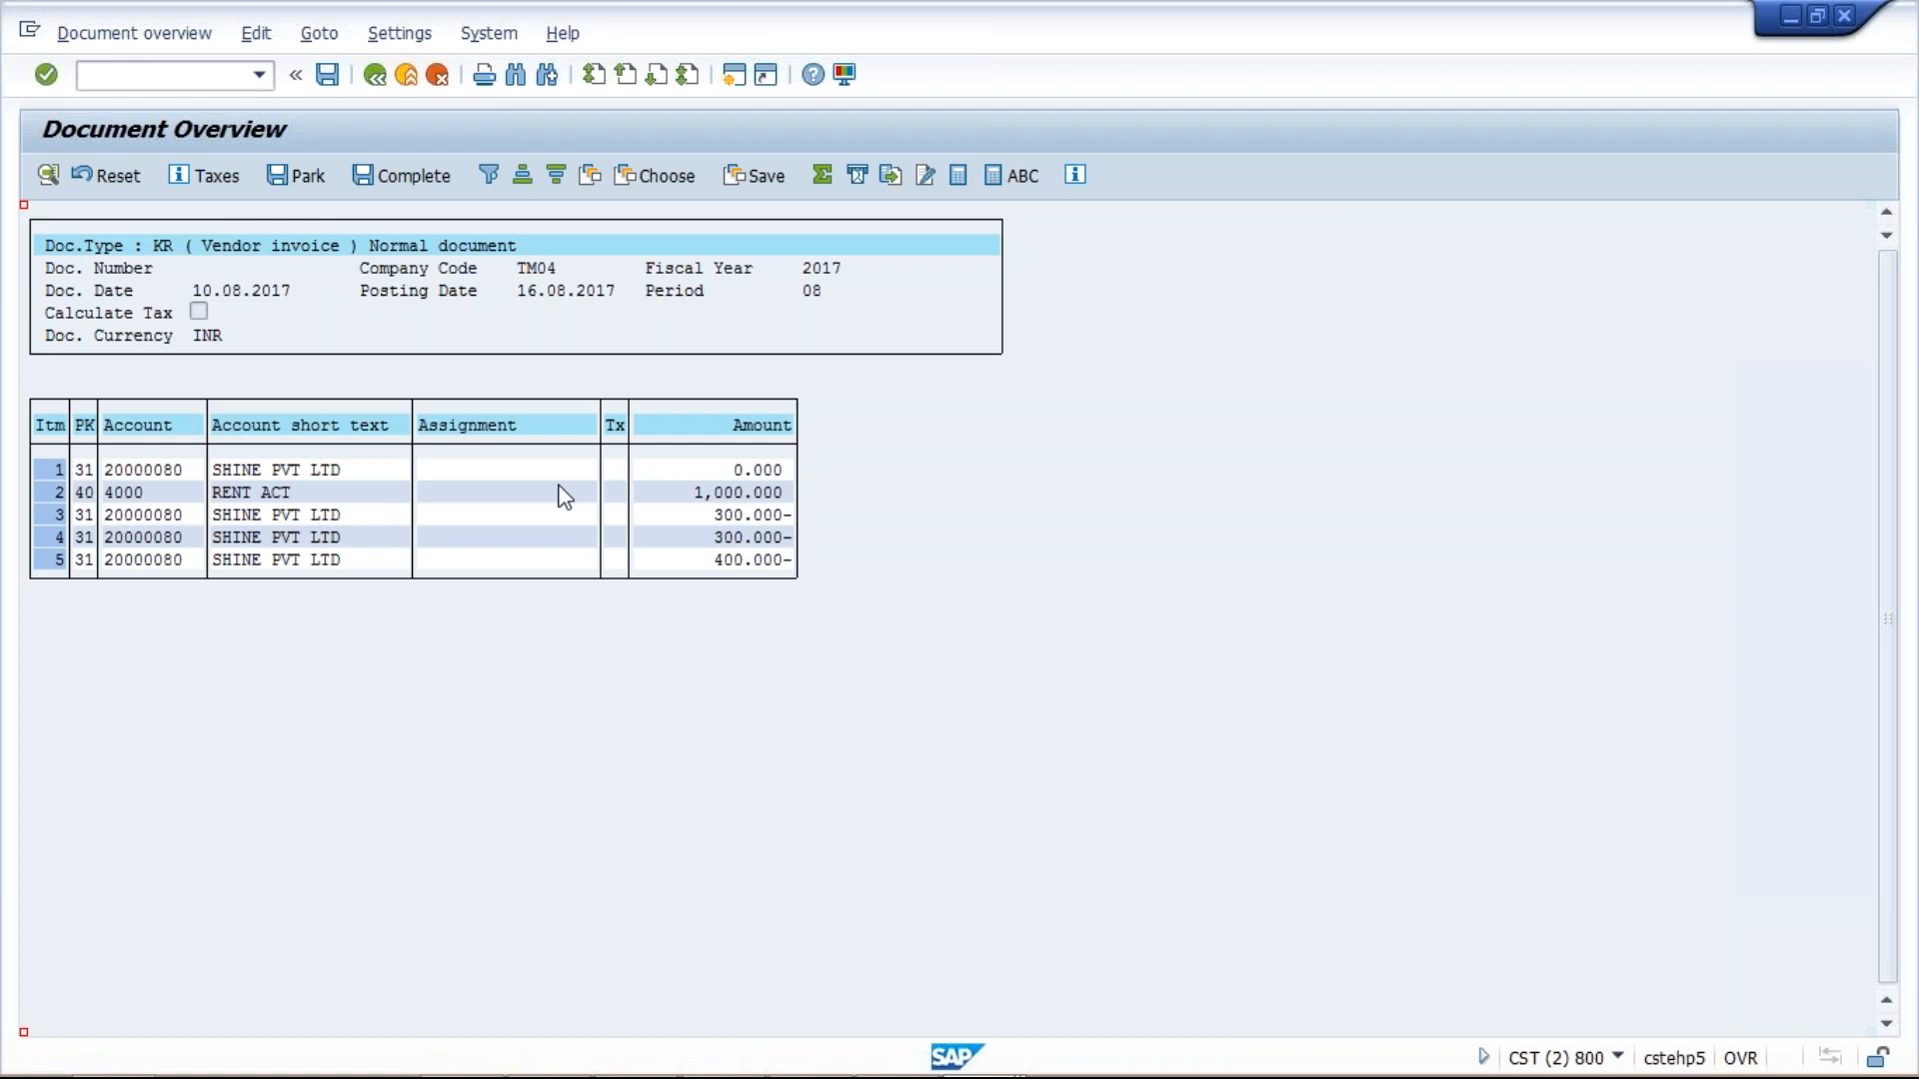
Check the 0.000 balance and the 300/300/400 installment lines, then post the invoice as document 1024.
left_click(716, 465)
left_click(728, 469)
left_click(757, 472)
left_click(711, 516)
left_click(712, 561)
left_click(328, 76)
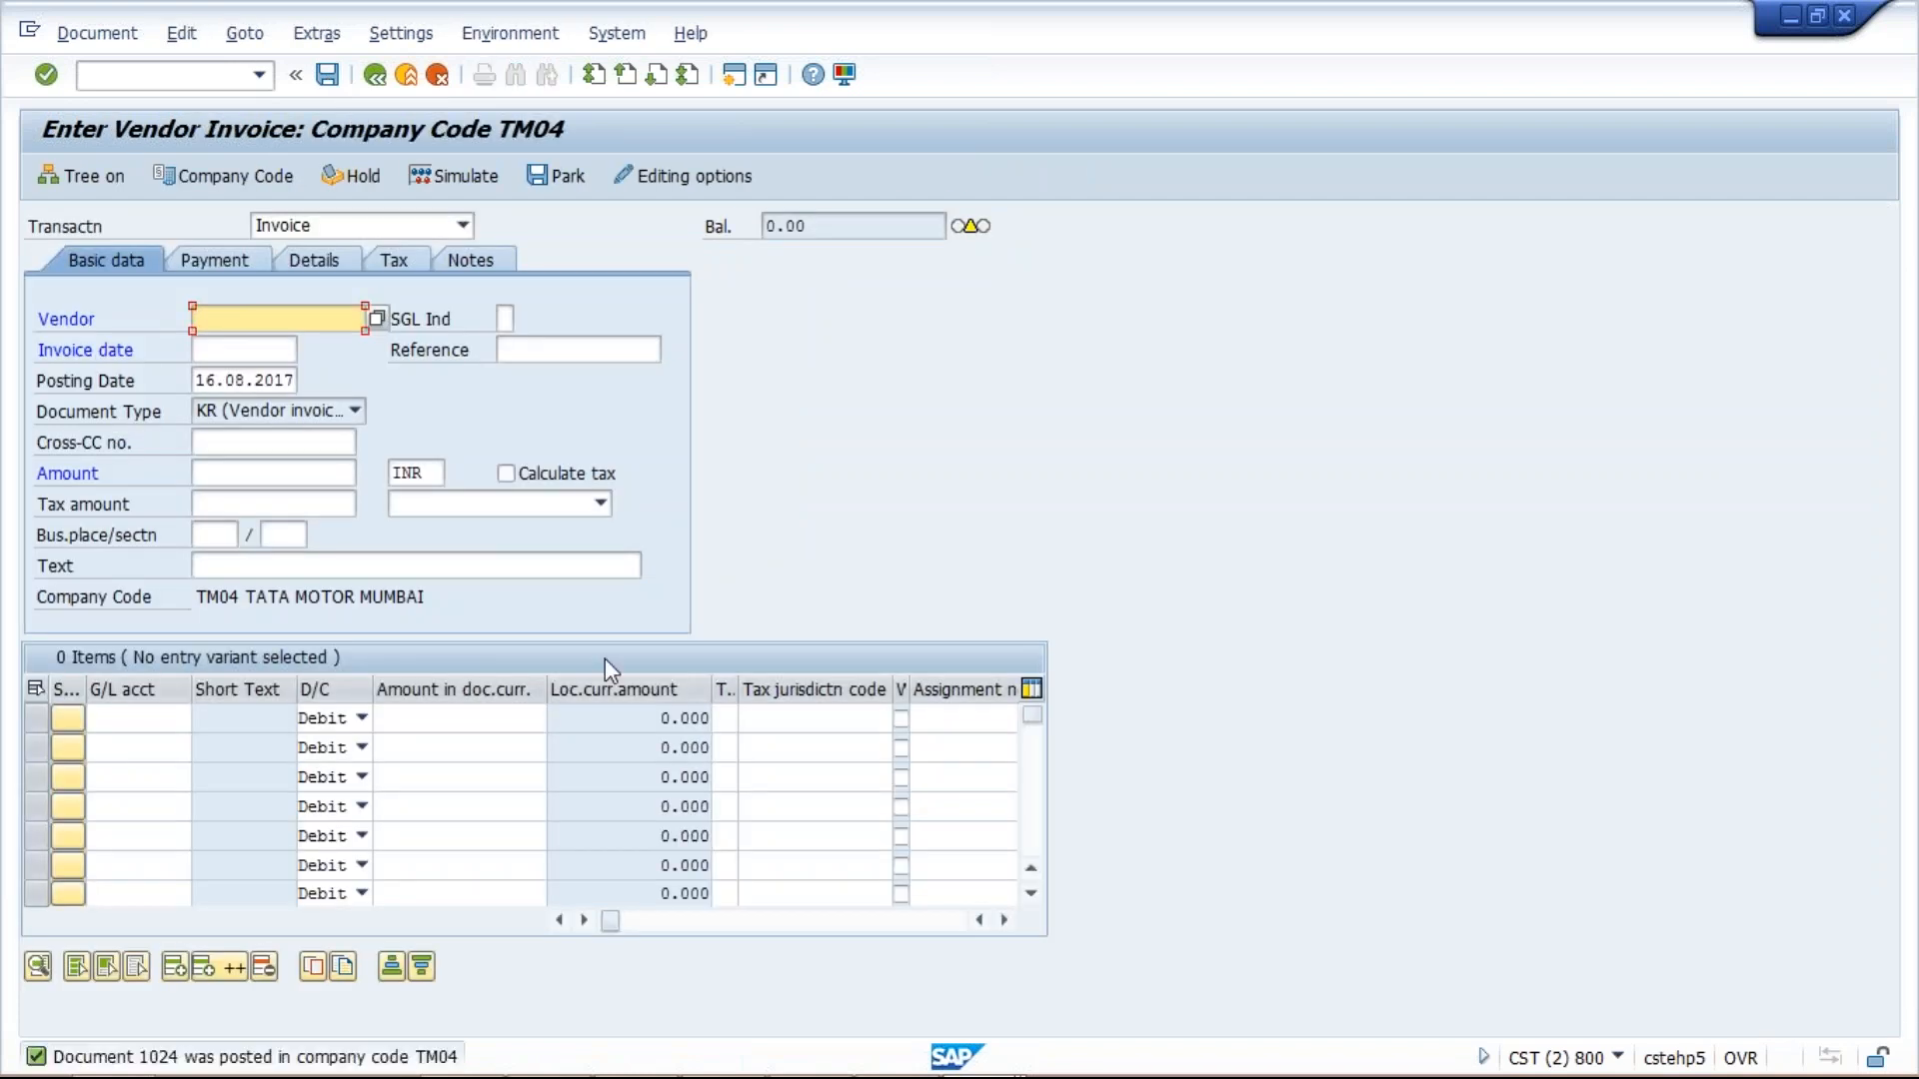
In the other SAP window, run /NFBL1N for vendor 20000080 in company code TM04.
mouse_move(982, 1067)
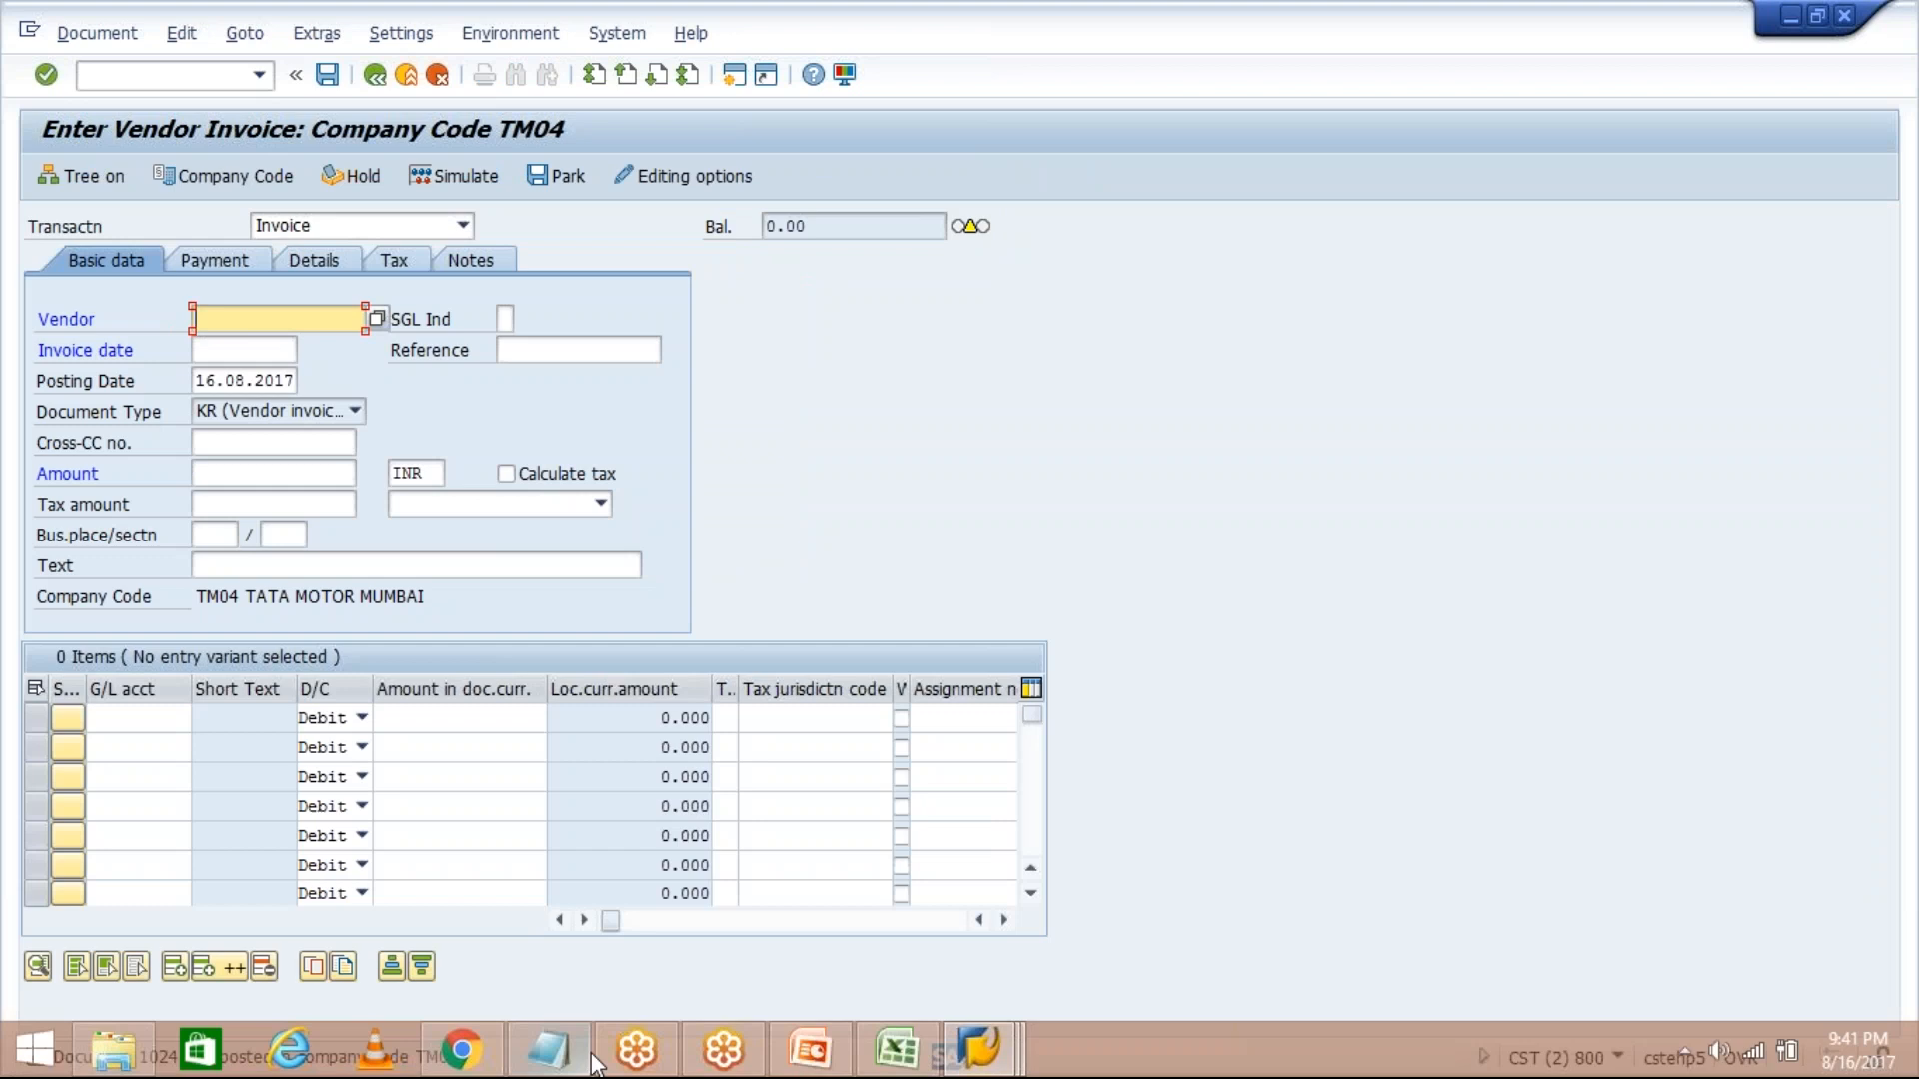
left_click(982, 1068)
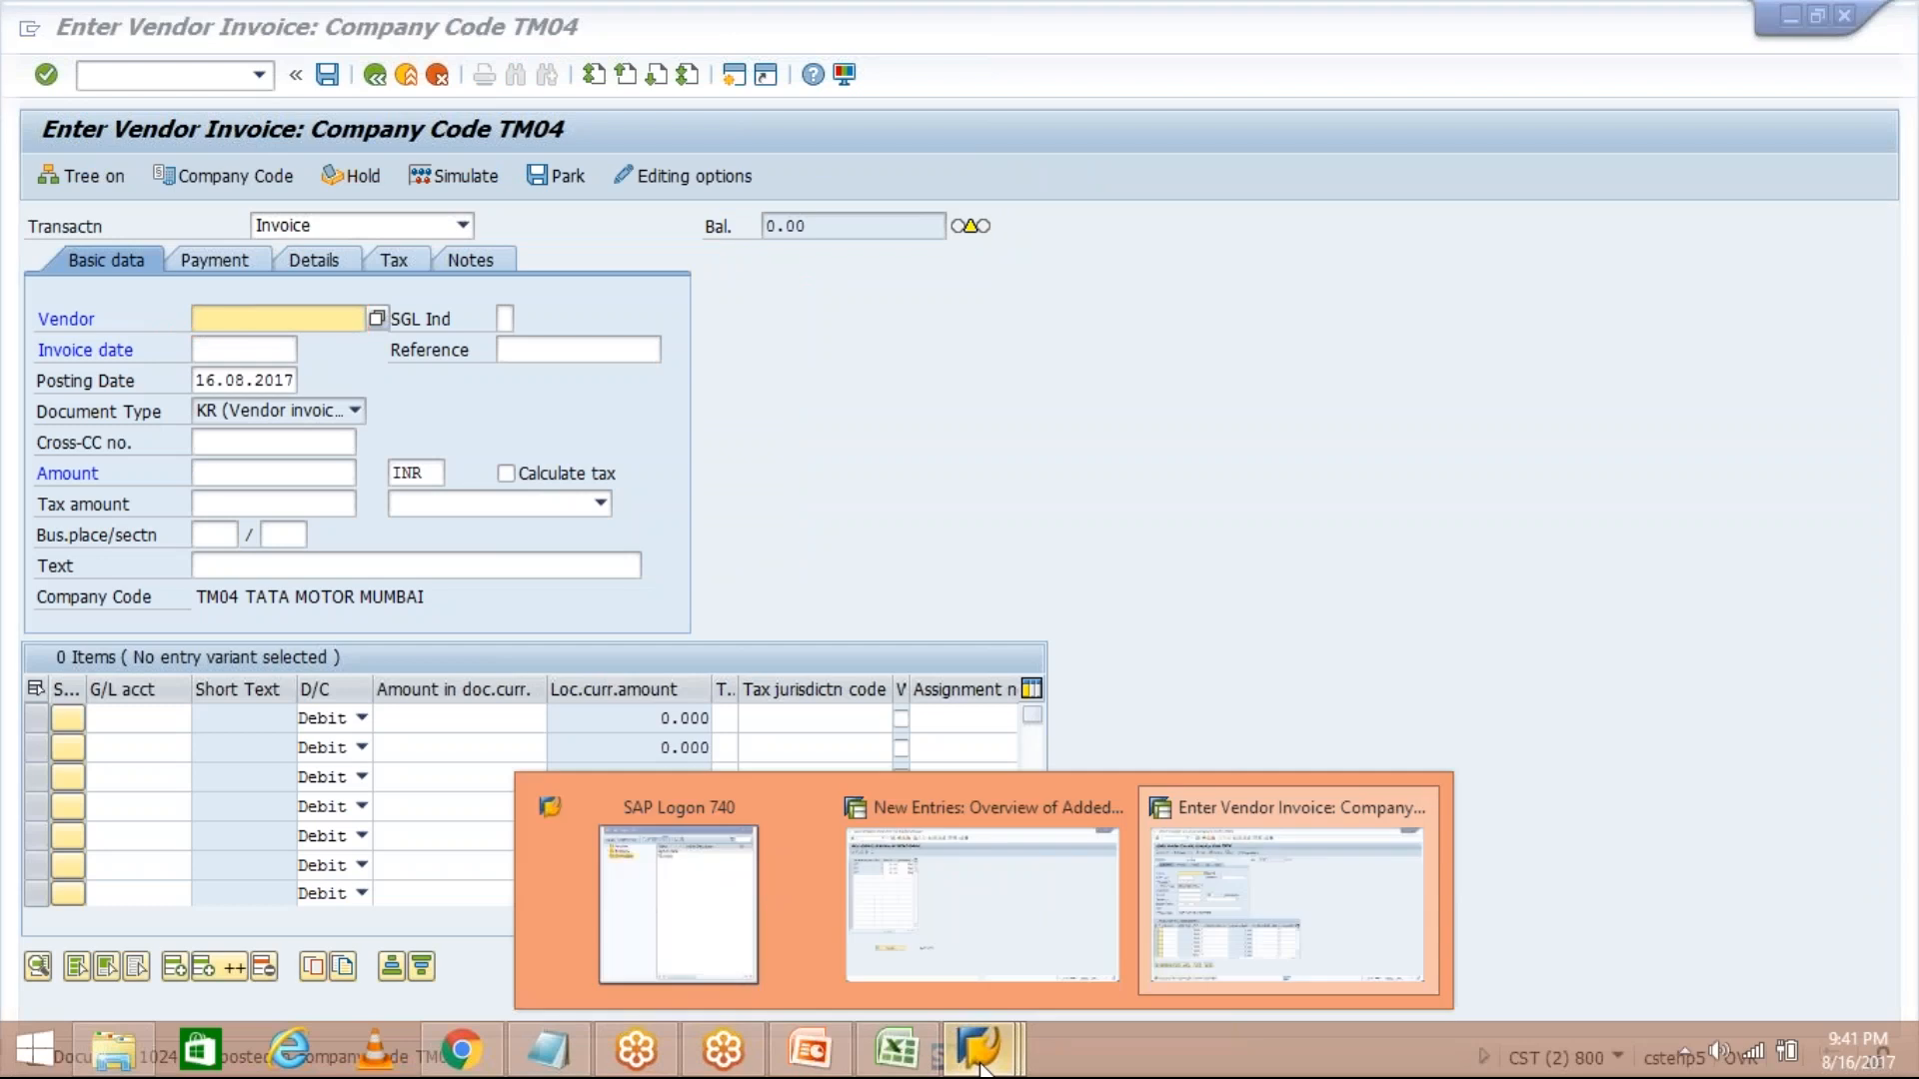
left_click(1016, 979)
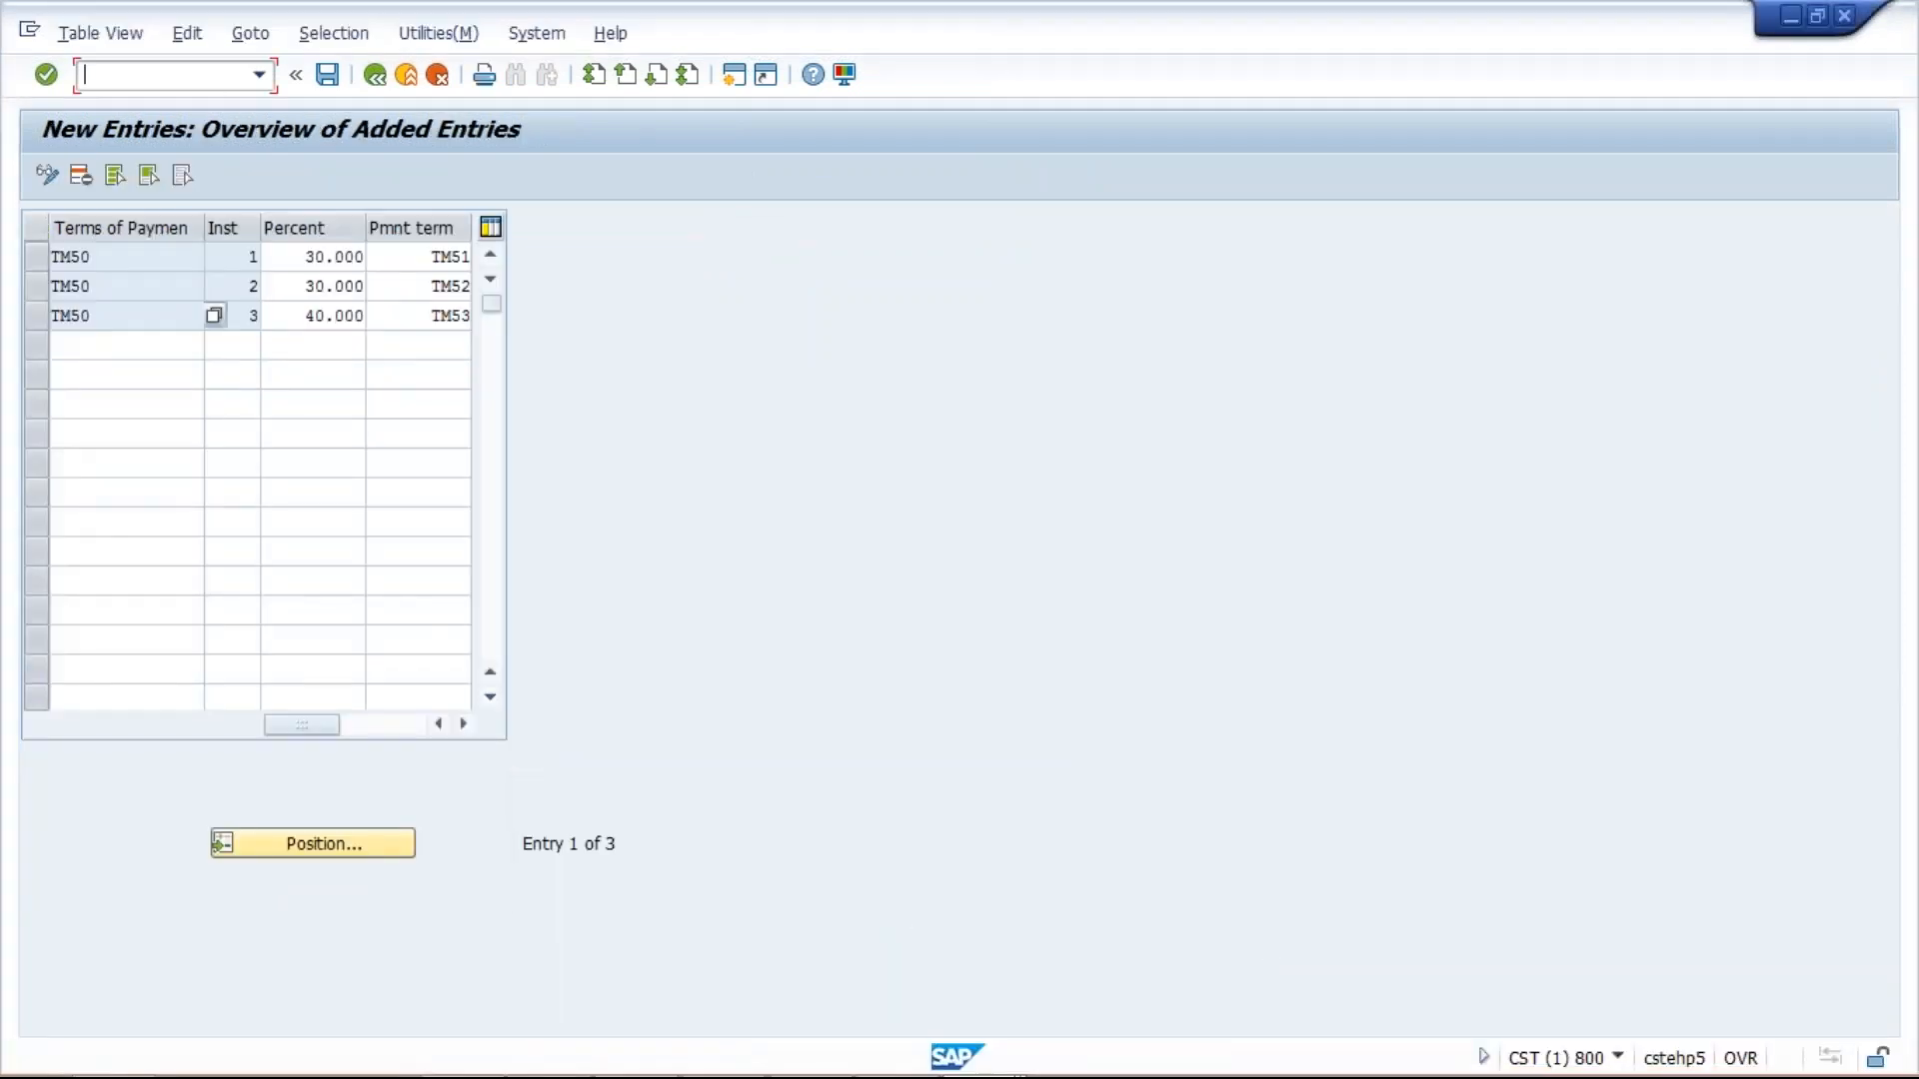
type("/NFBL1N")
key("Return")
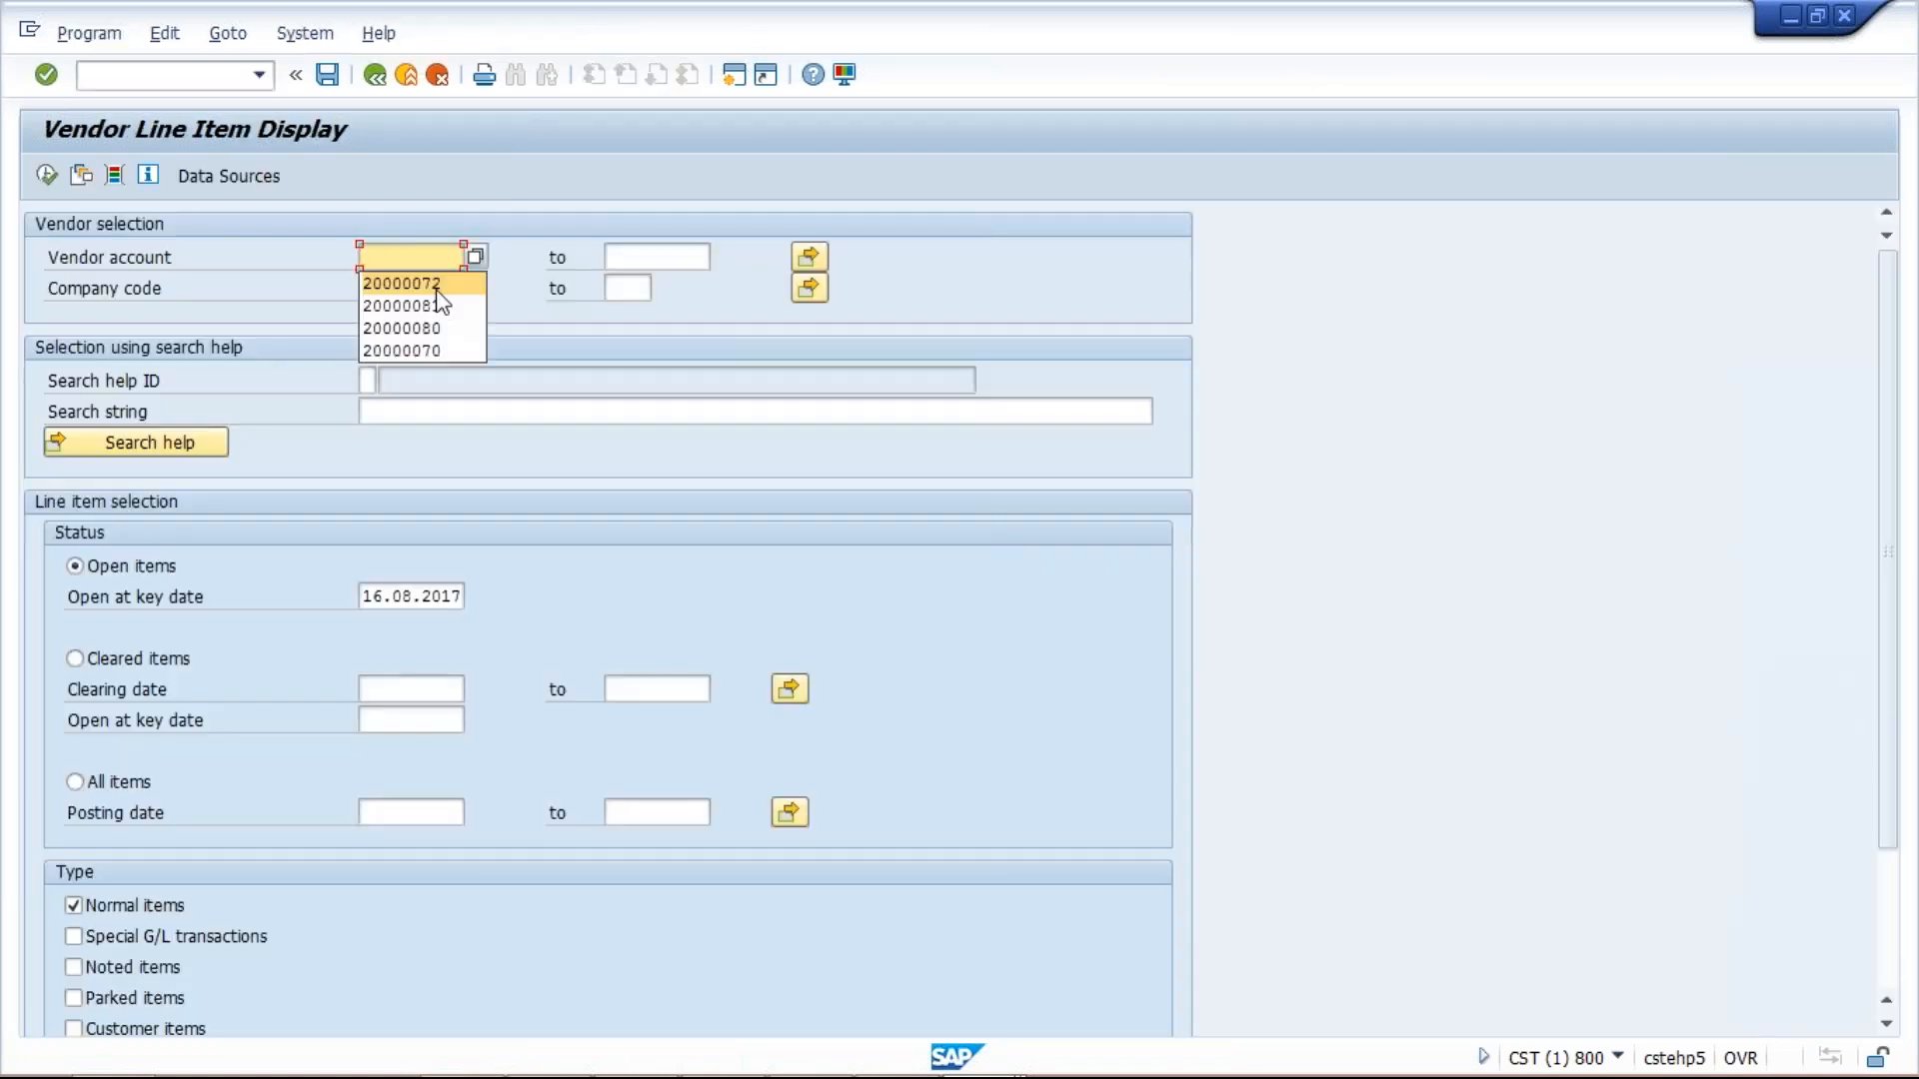
left_click(440, 329)
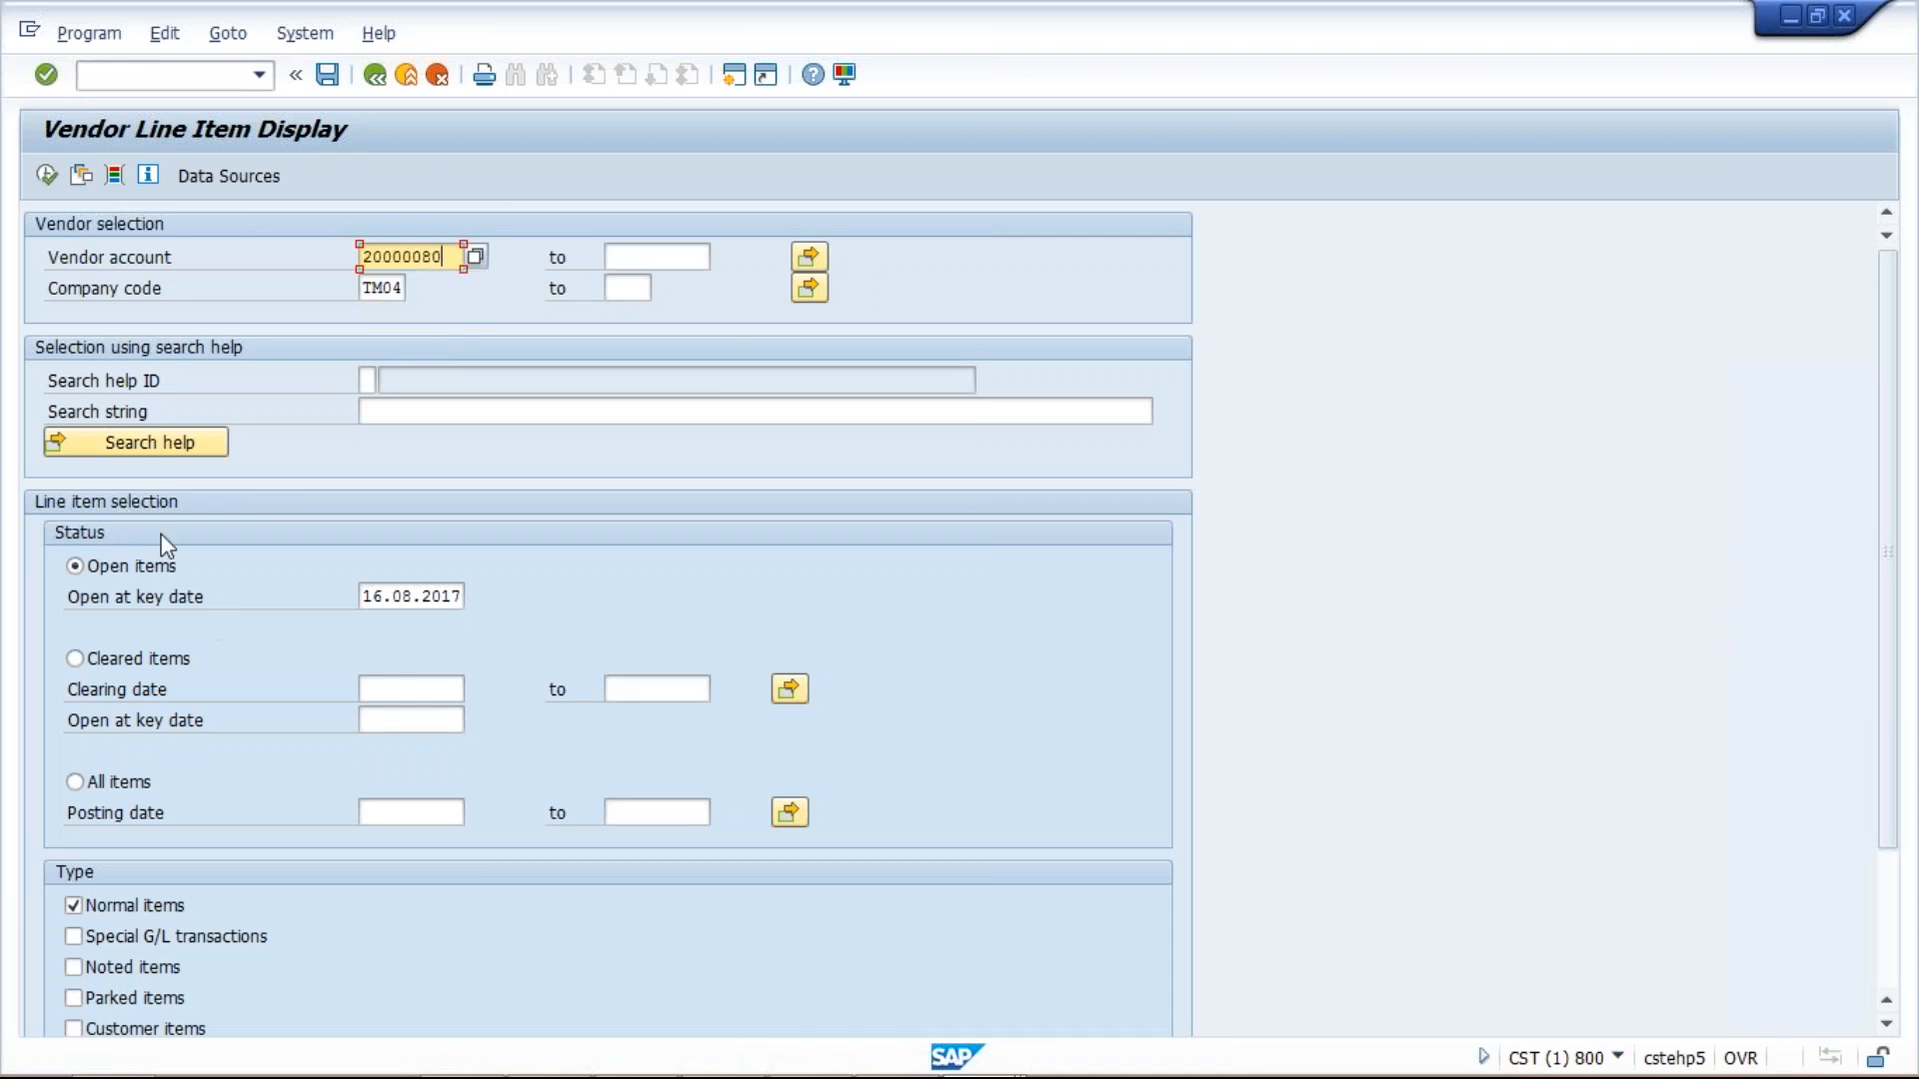
left_click(46, 175)
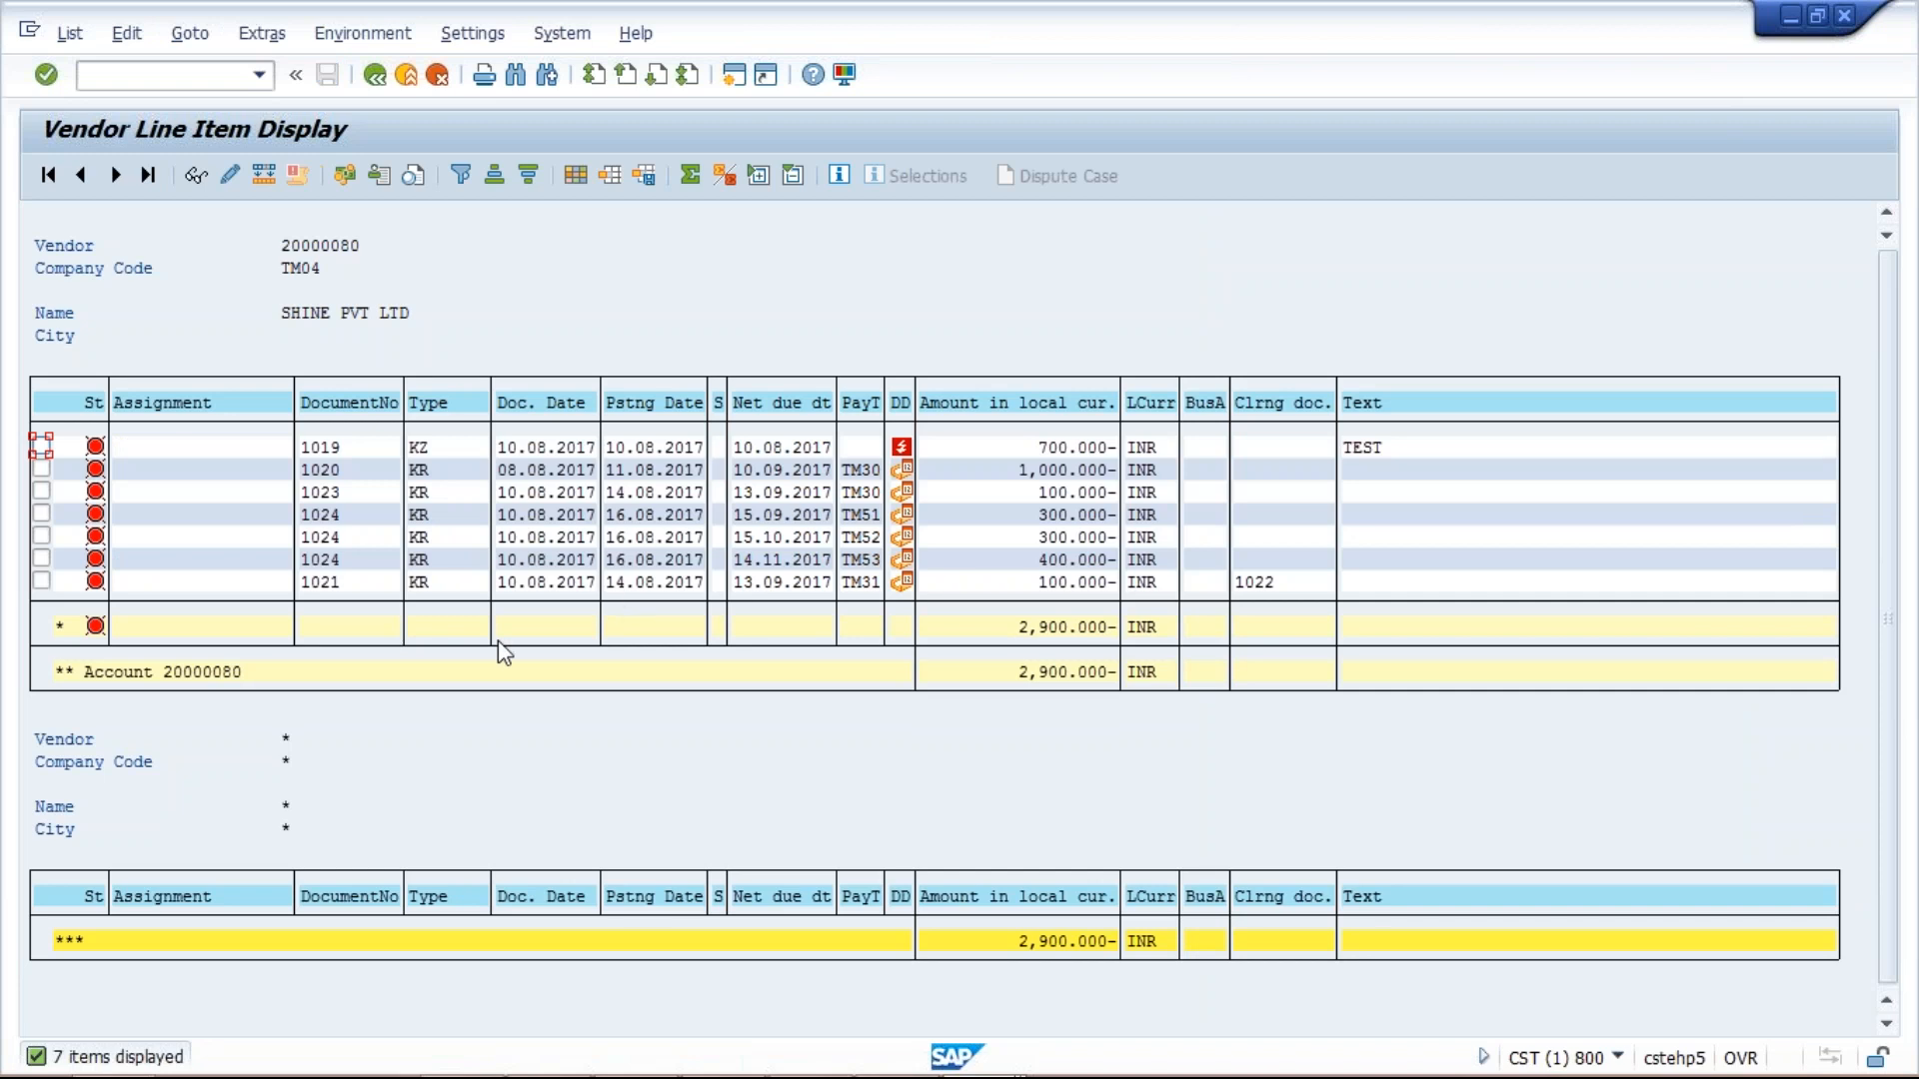
Point out document 1024's installments and set up a filter on the DocumentNo column.
left_click(322, 516)
left_click(326, 537)
left_click(354, 403)
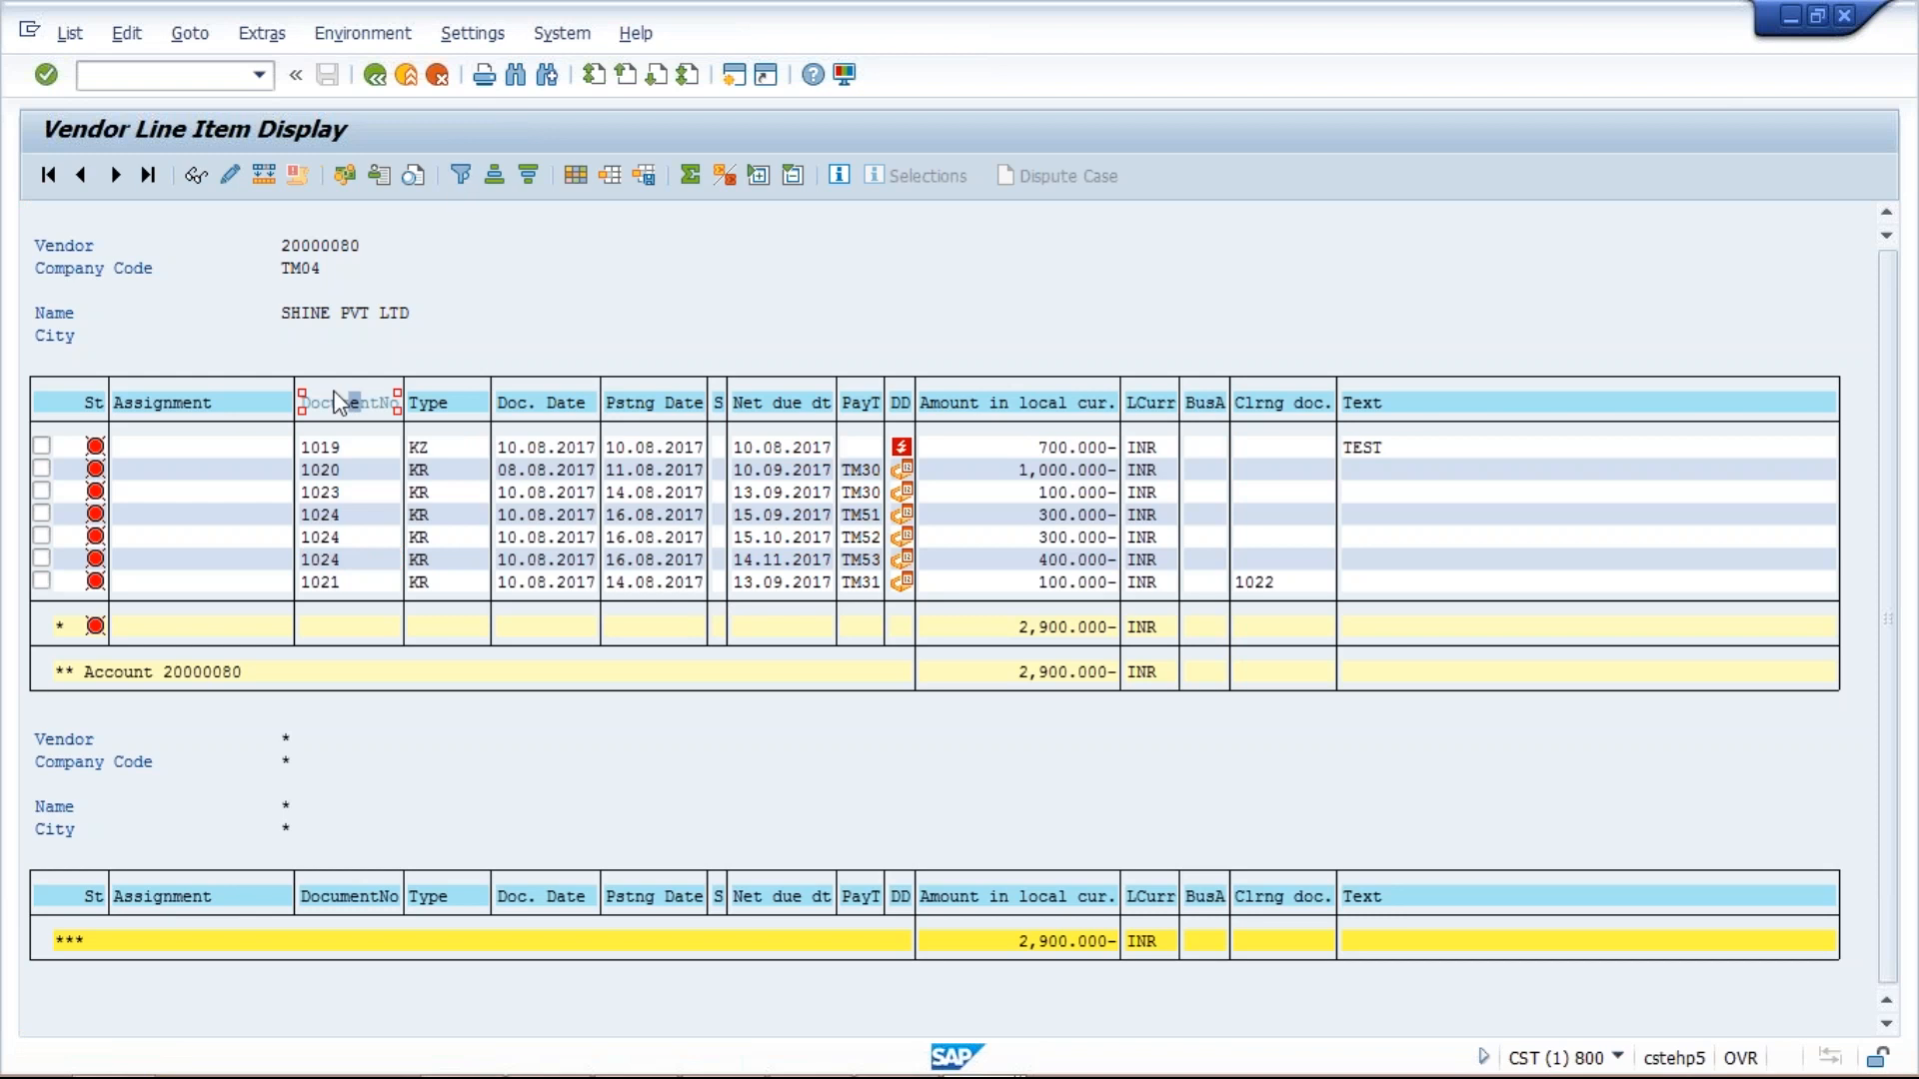
left_click(459, 174)
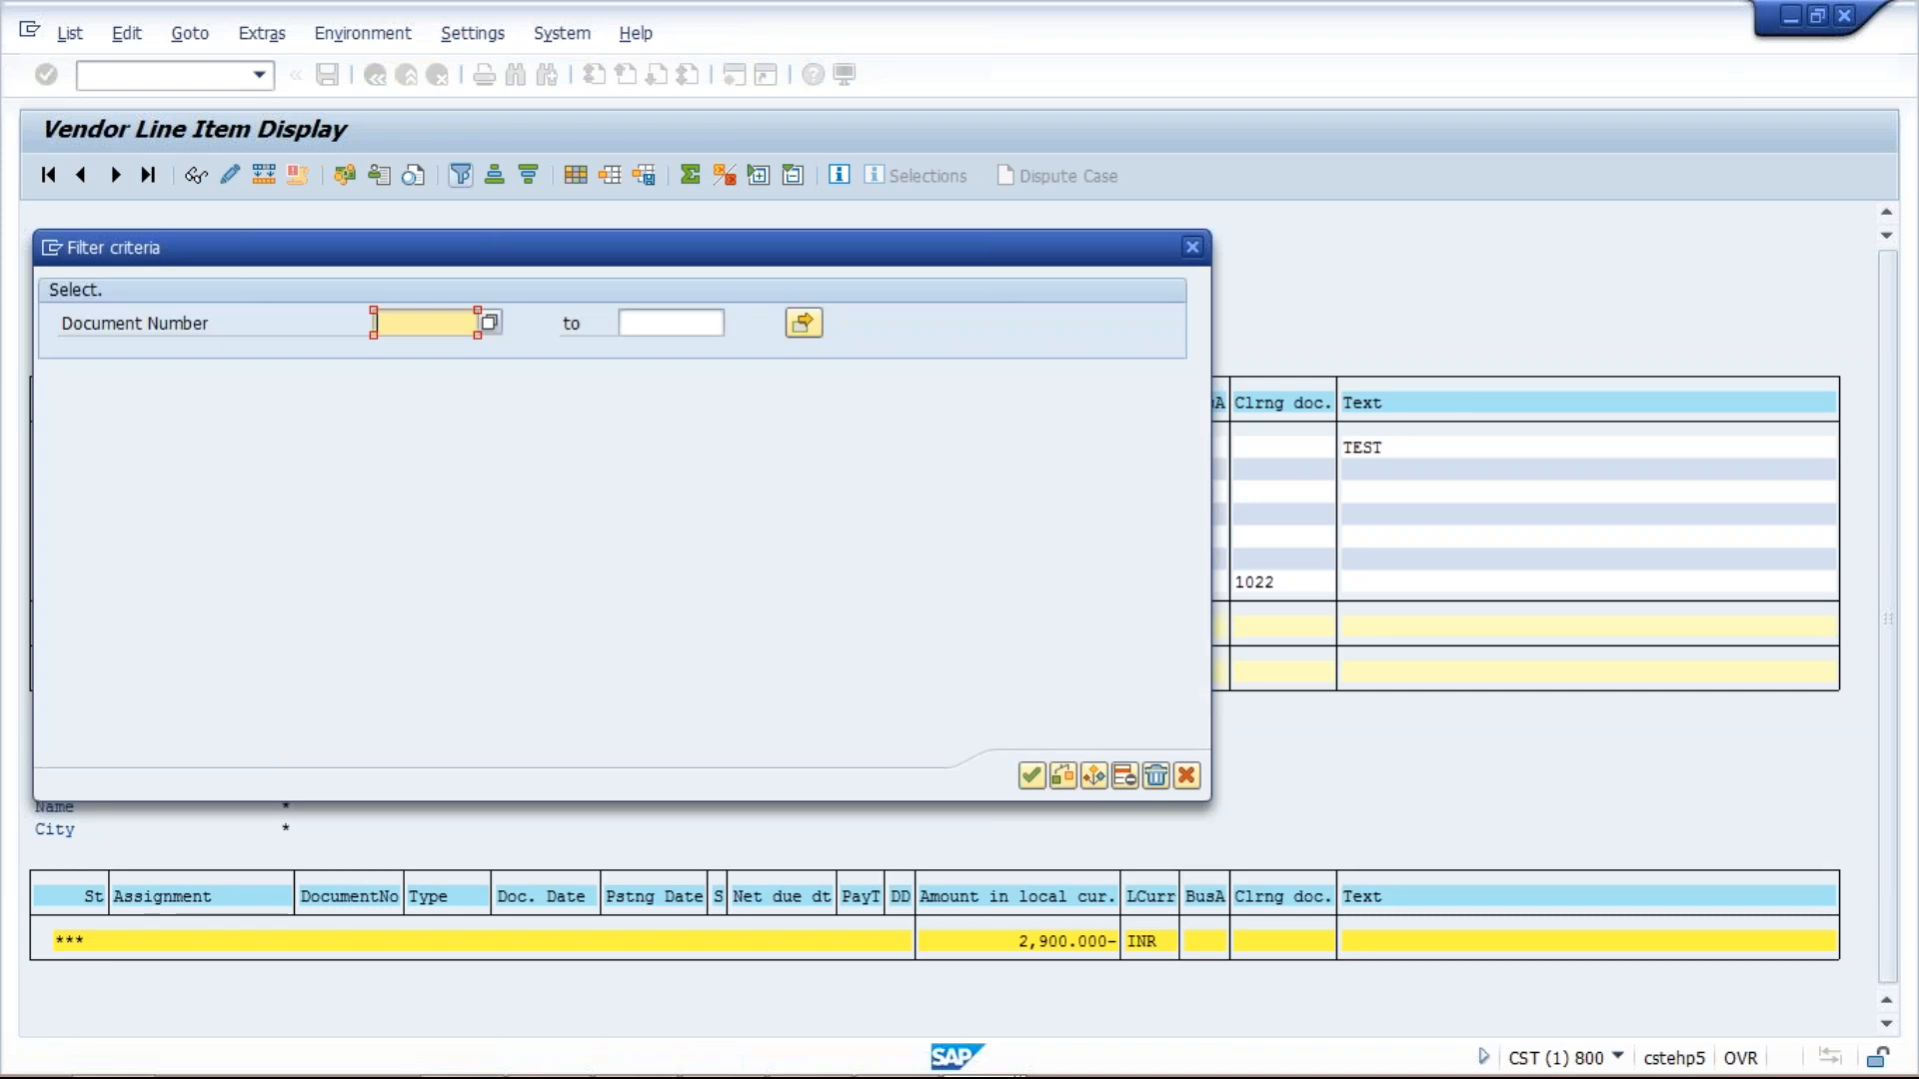
Filter the vendor line items to document number 1024.
type("1024")
key("Return")
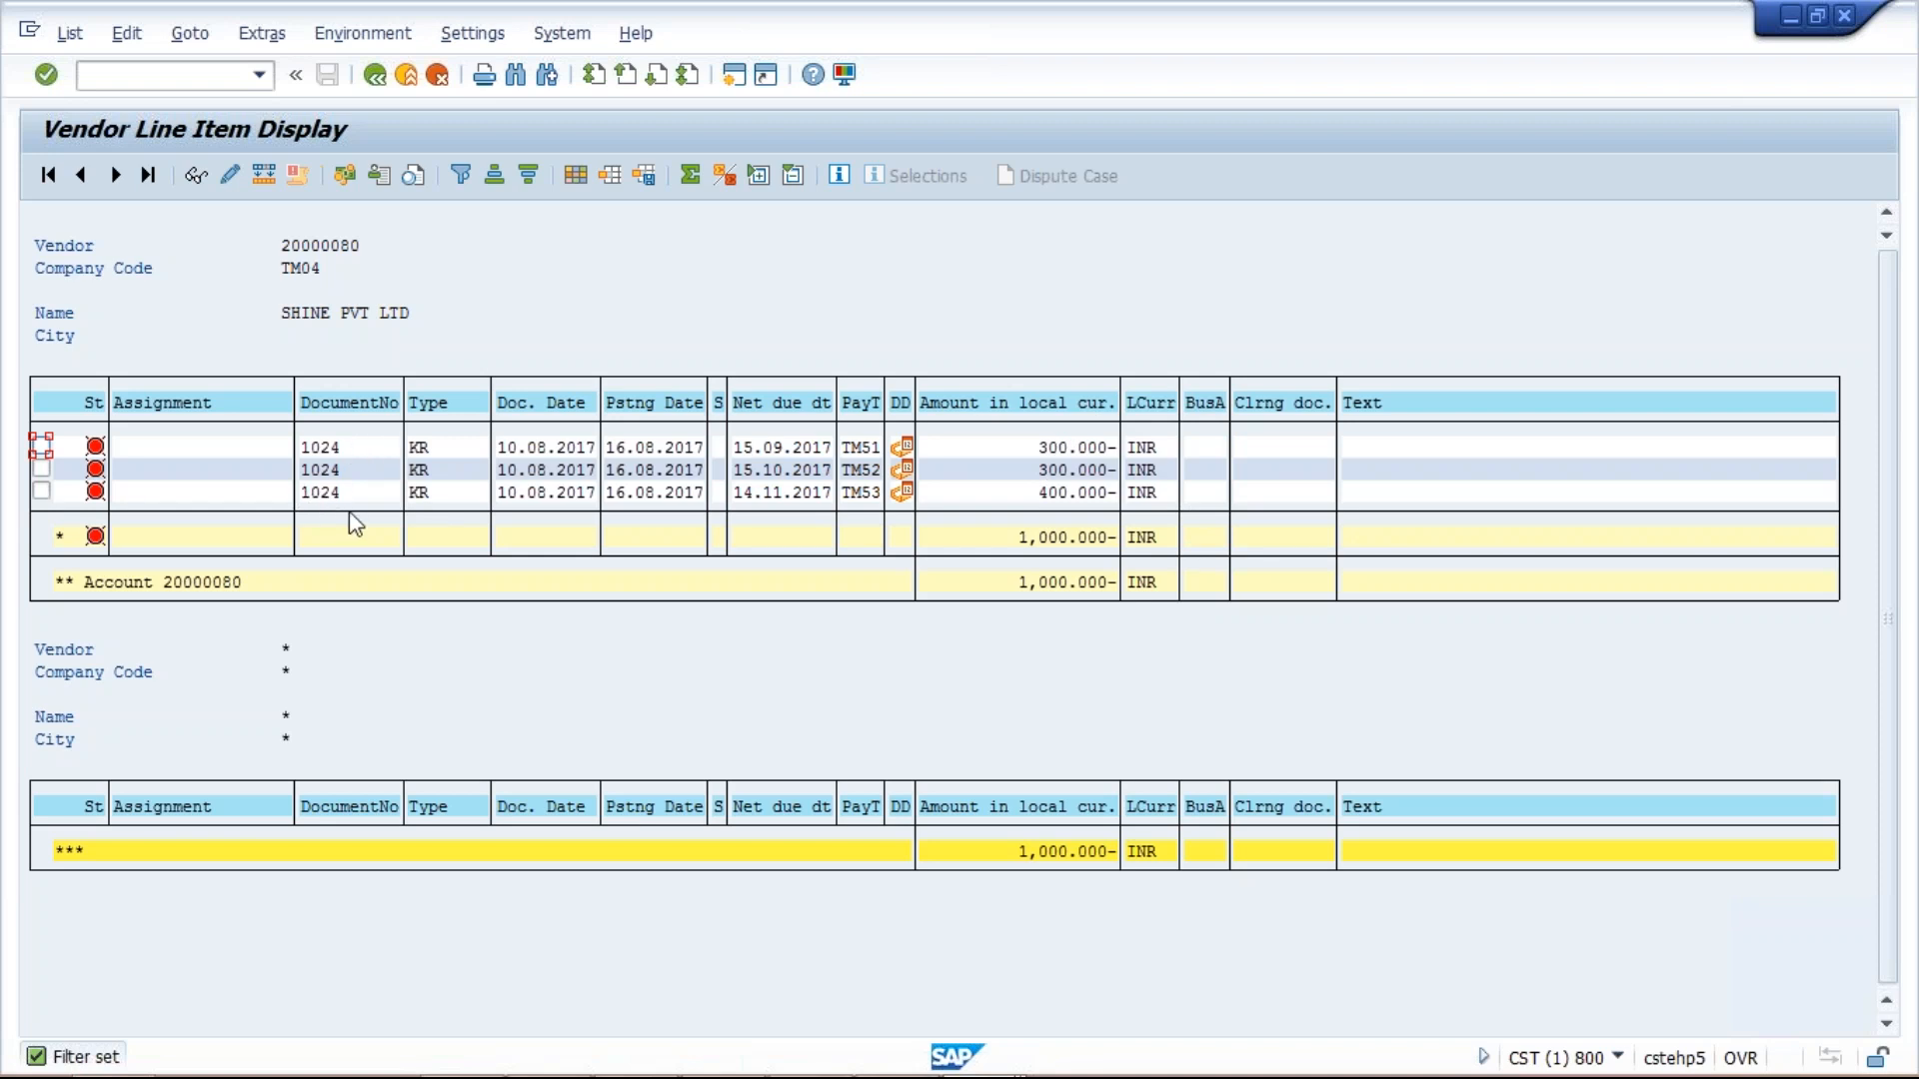
left_click(1030, 444)
left_click(618, 445)
left_click(1027, 447)
left_click(616, 455)
left_click(770, 452)
left_click(1059, 446)
left_click(650, 474)
left_click(770, 472)
left_click(1057, 493)
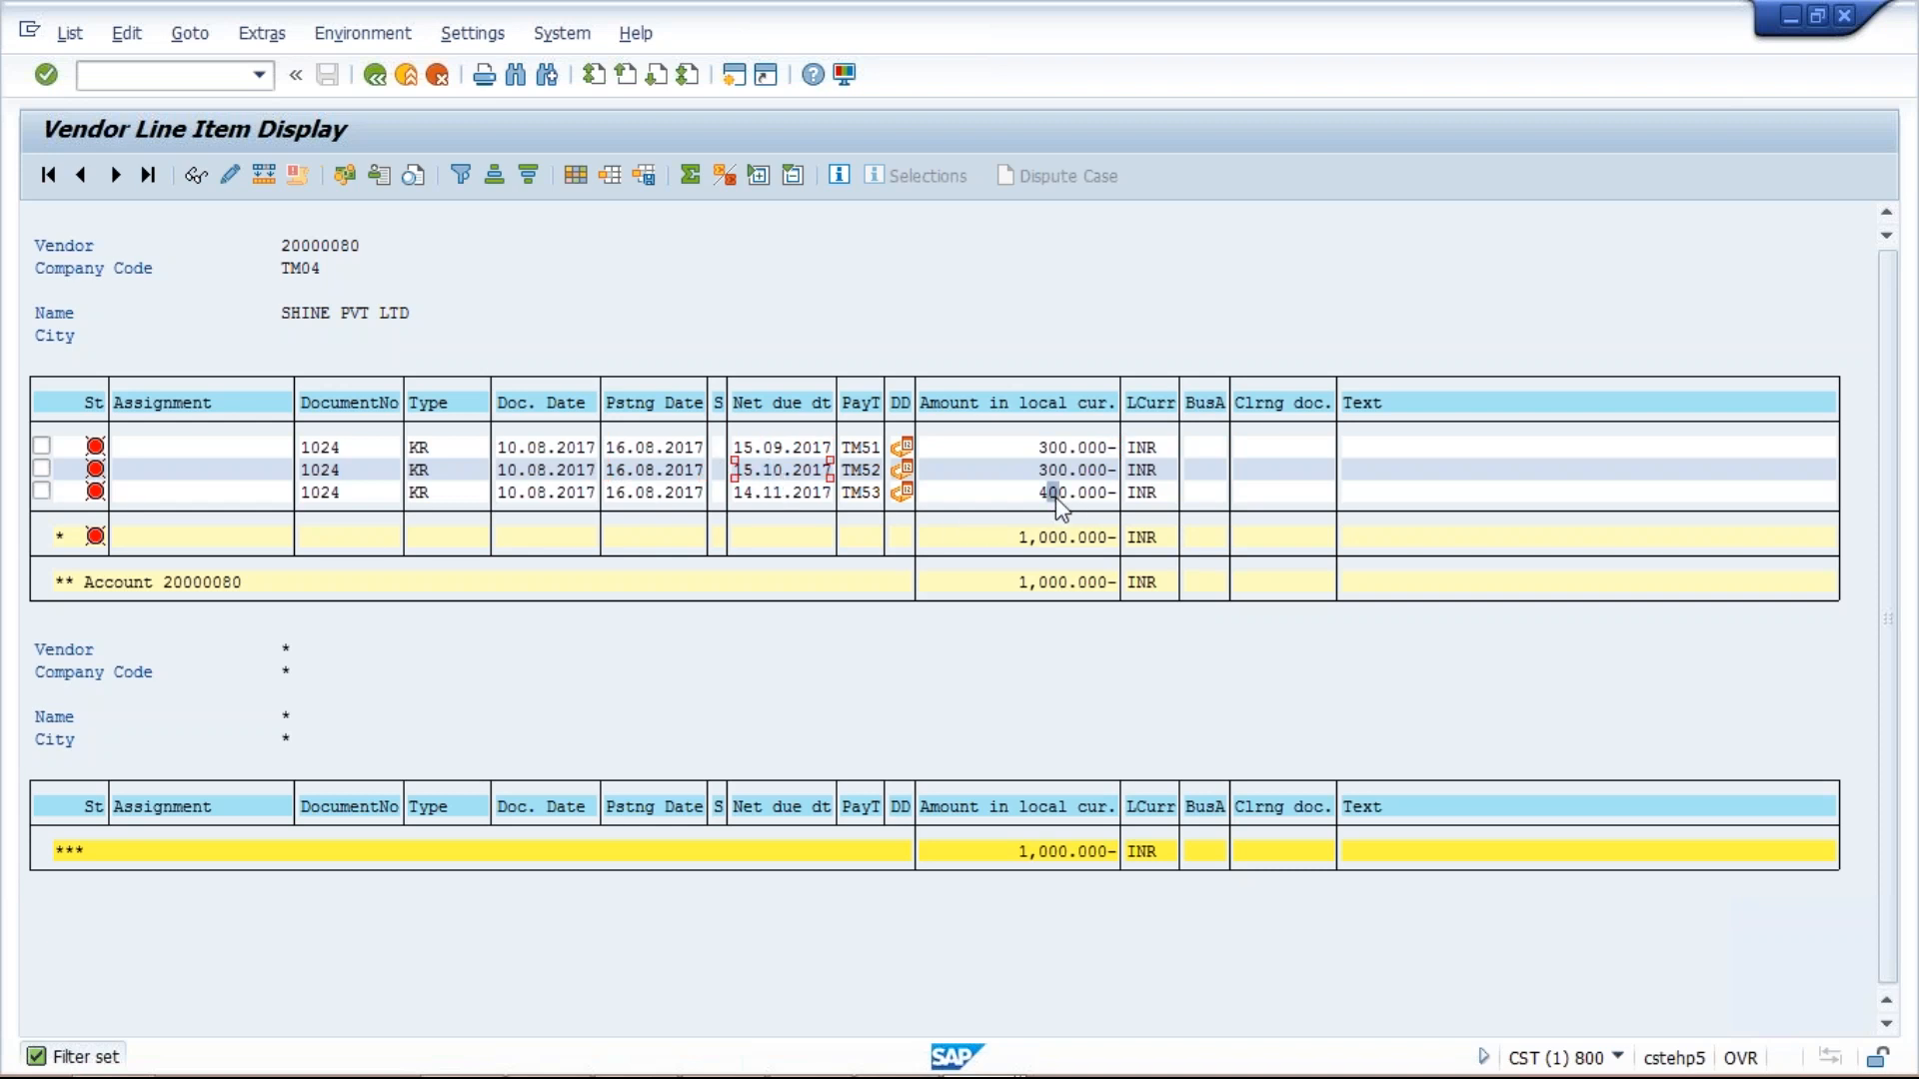
left_click(775, 499)
left_click(1041, 447)
left_click(776, 450)
left_click(941, 449)
left_click(1051, 449)
left_click(974, 493)
left_click(970, 472)
left_click(779, 477)
left_click(780, 493)
left_click(767, 469)
left_click(779, 493)
left_click(788, 448)
left_click(809, 449)
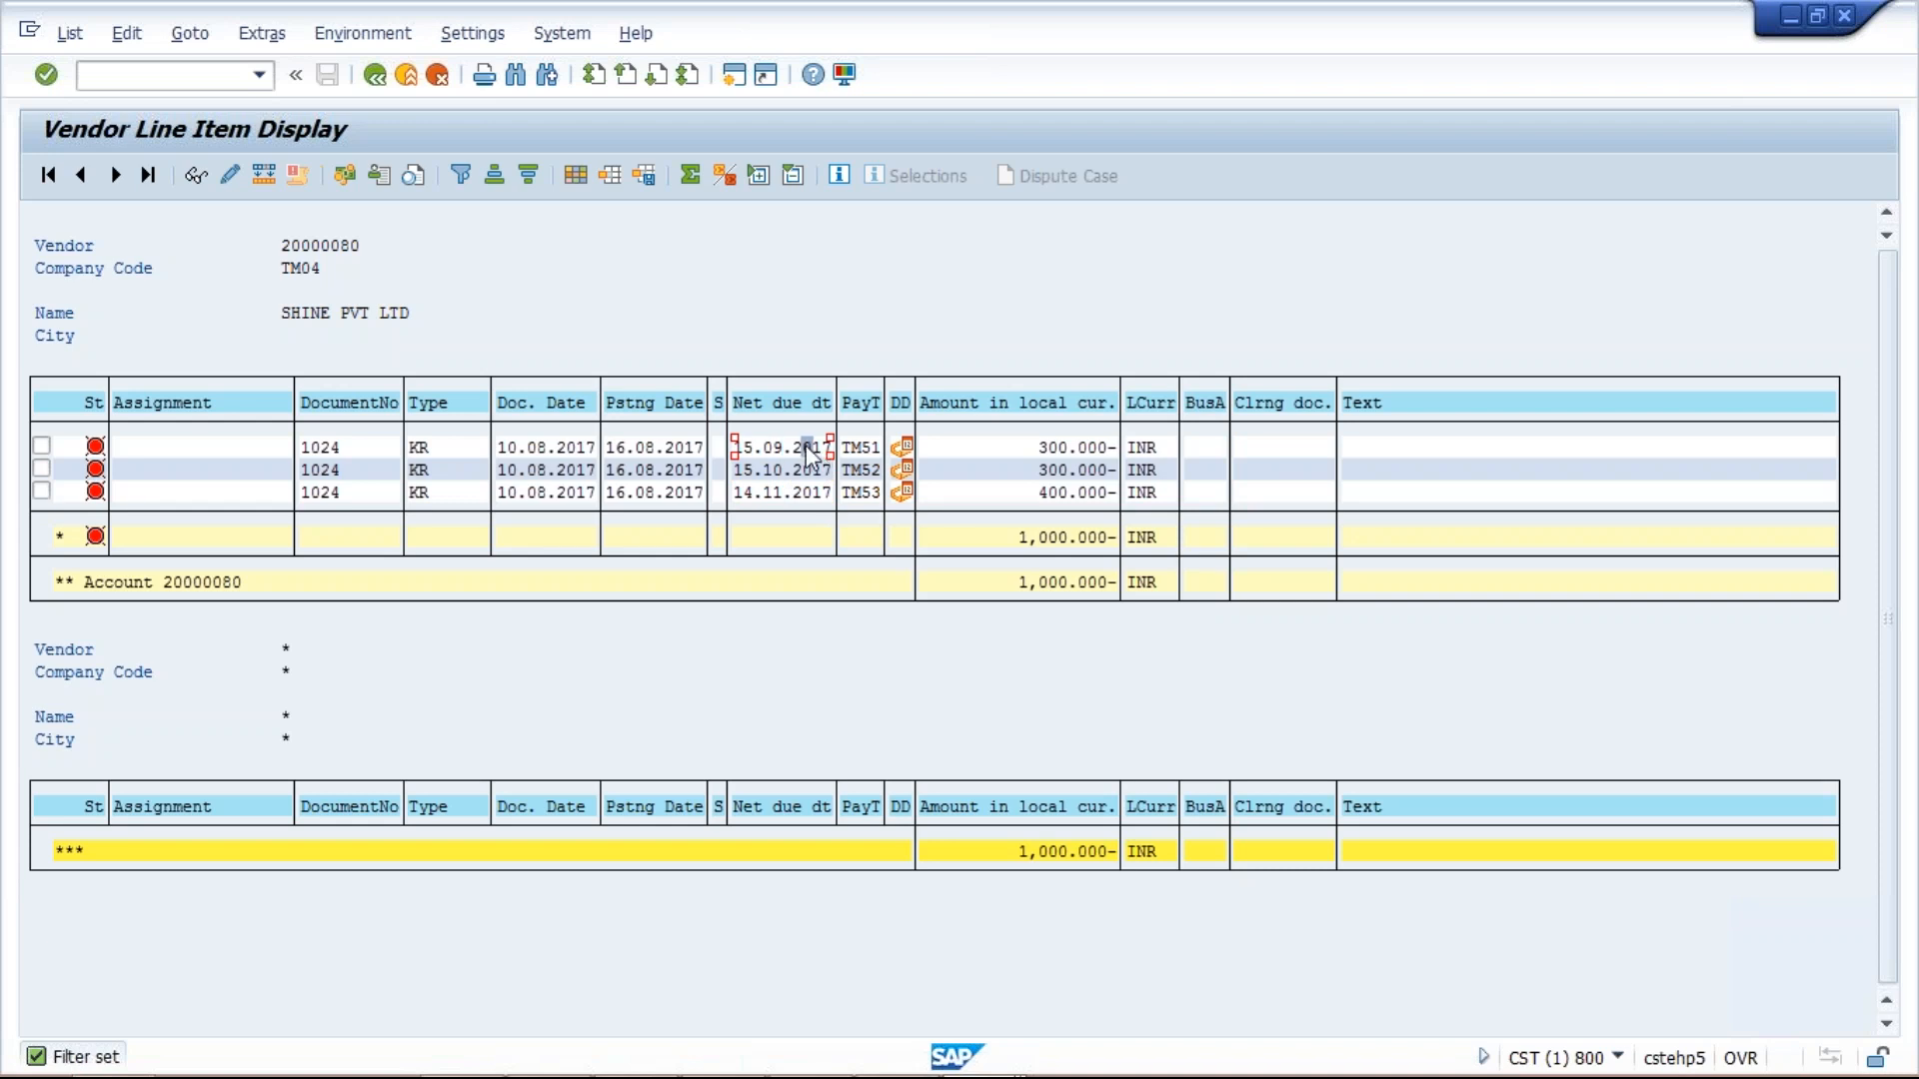